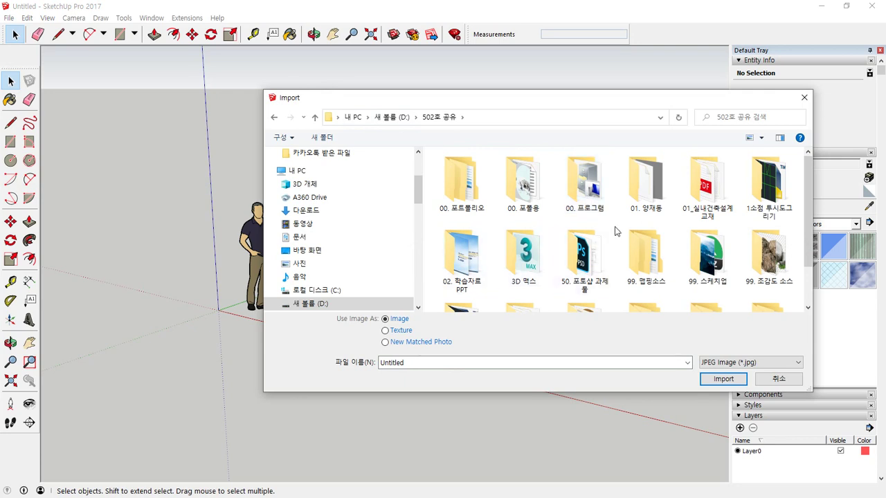
# Browse to the 03. 조감도 folder inside 99. 스케치업 and set the import file type to AutoCAD Files (*.dwg, *.dxf)
pyautogui.doubleClick(706, 255)
pyautogui.doubleClick(464, 230)
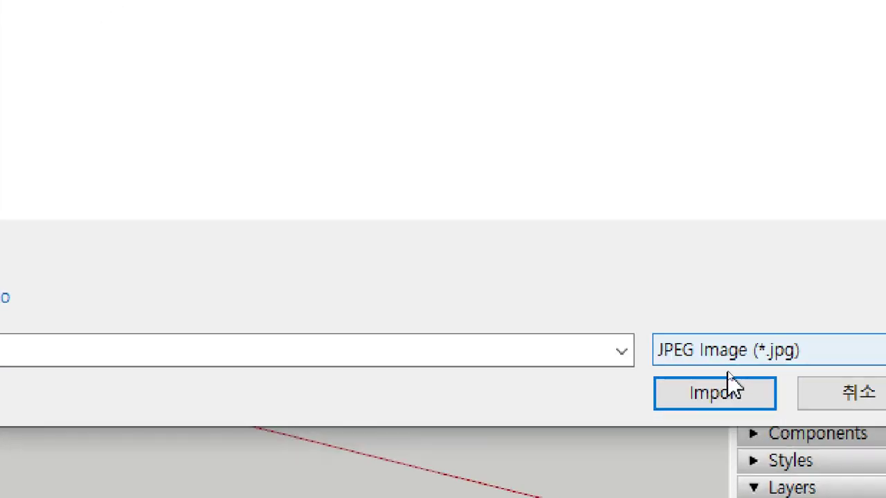
pyautogui.click(737, 362)
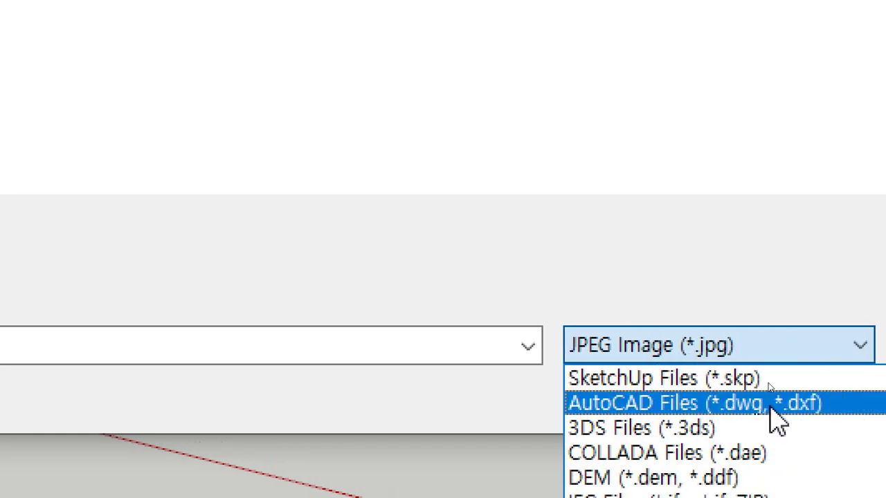
pyautogui.click(848, 405)
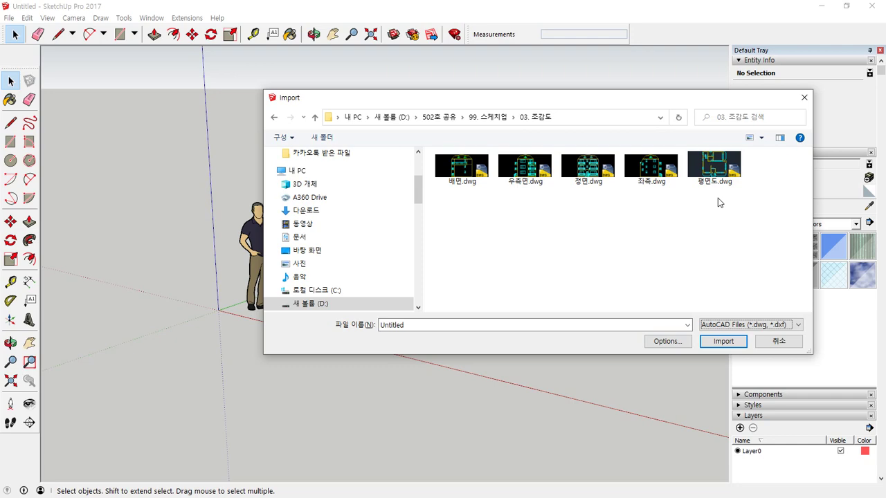
# Import the floor plan drawing 평면도.dwg and dismiss the import results
pyautogui.click(716, 170)
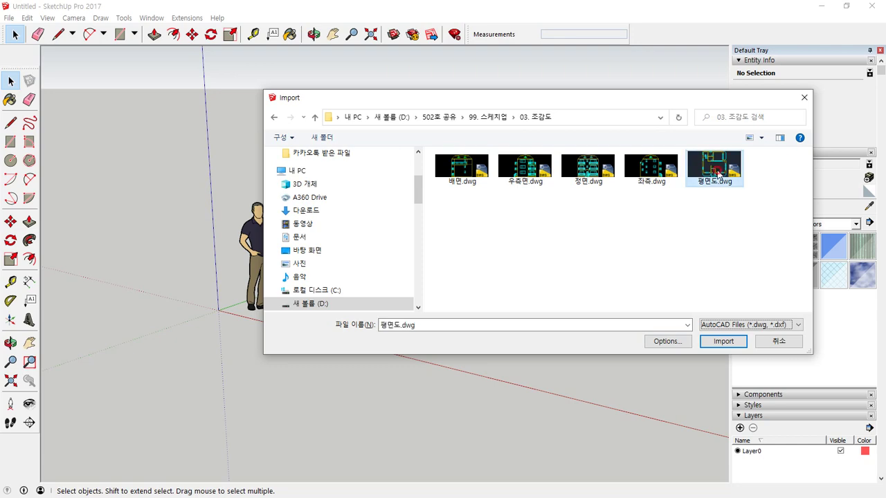
pyautogui.click(720, 342)
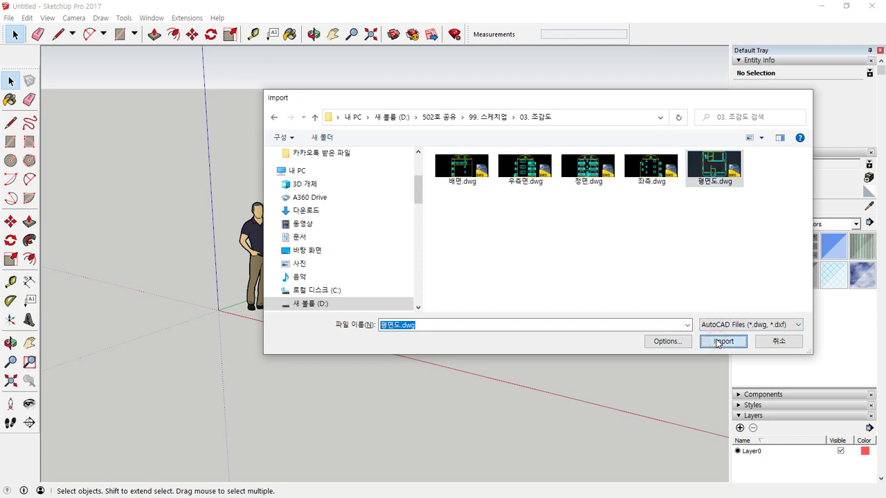
pyautogui.click(507, 335)
pyautogui.moveTo(312, 240); pyautogui.dragTo(388, 348, button='middle')
pyautogui.scroll(-4, 389, 342)
pyautogui.moveTo(400, 282); pyautogui.dragTo(416, 360, button='middle')
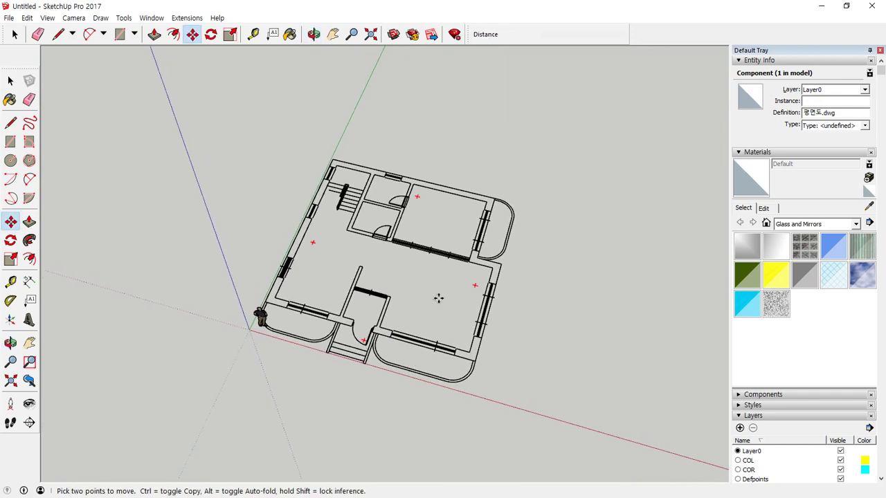
# Create a layer named 2D 평면도 and assign the imported floor plan component to it
pyautogui.press('space')
pyautogui.click(488, 330)
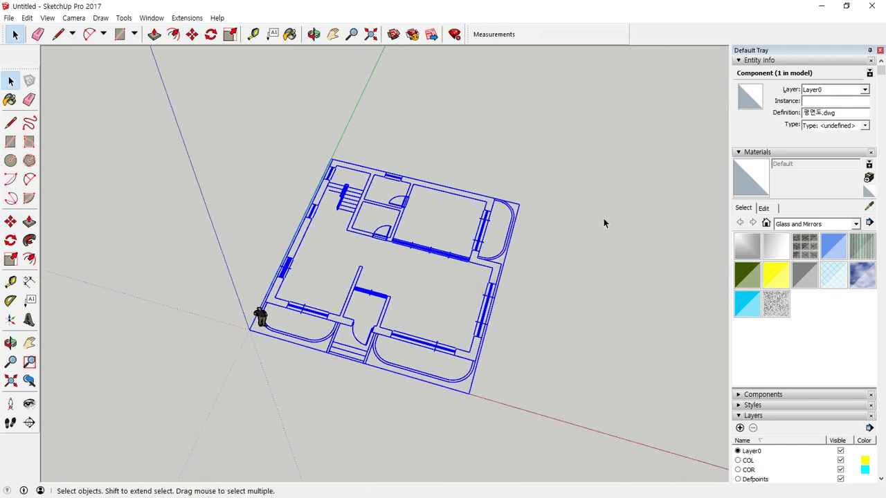
pyautogui.click(747, 153)
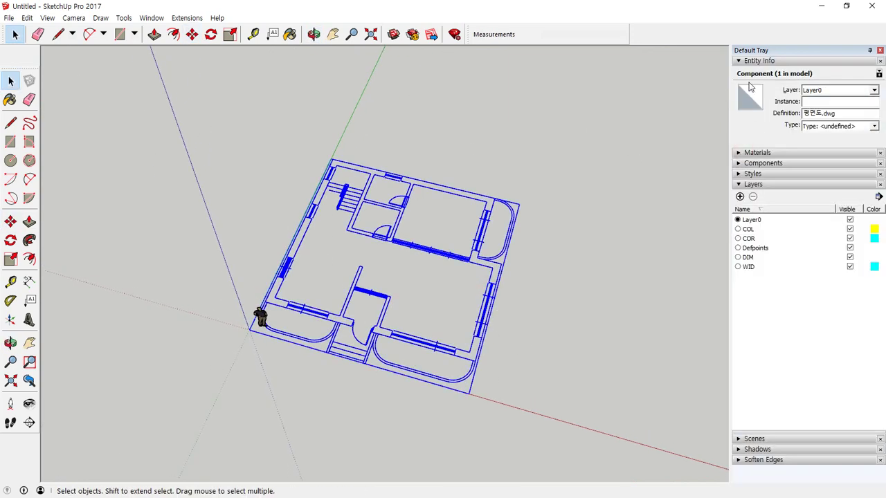
pyautogui.click(740, 197)
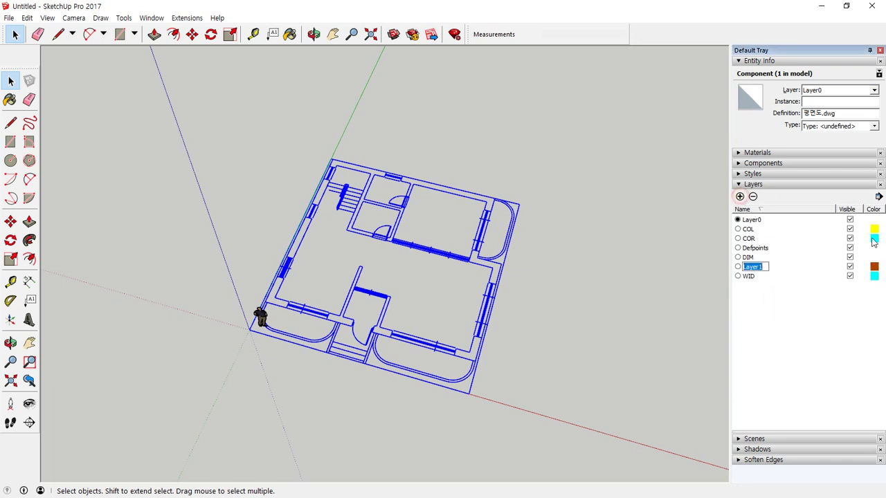
pyautogui.write('2D 평면도')
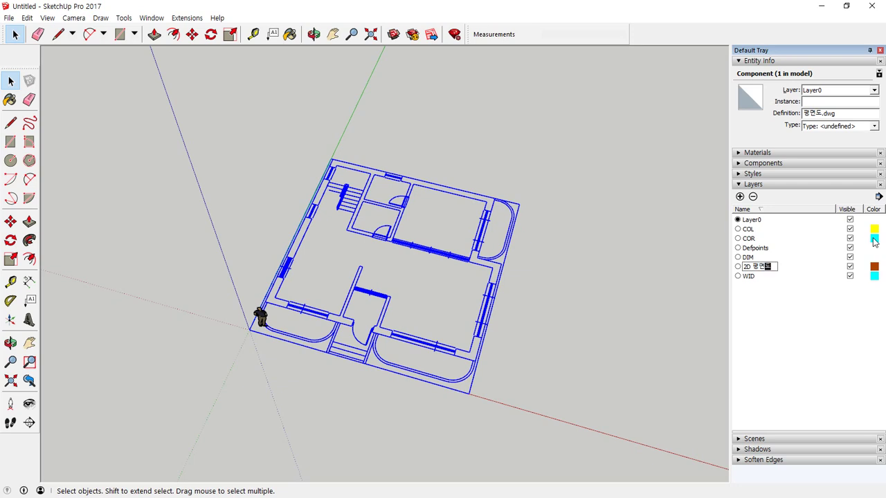
pyautogui.press('Return')
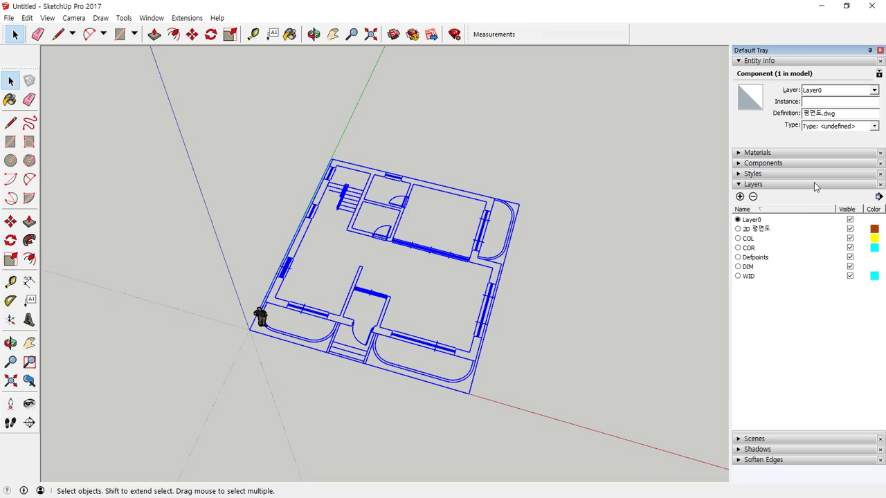
pyautogui.click(875, 90)
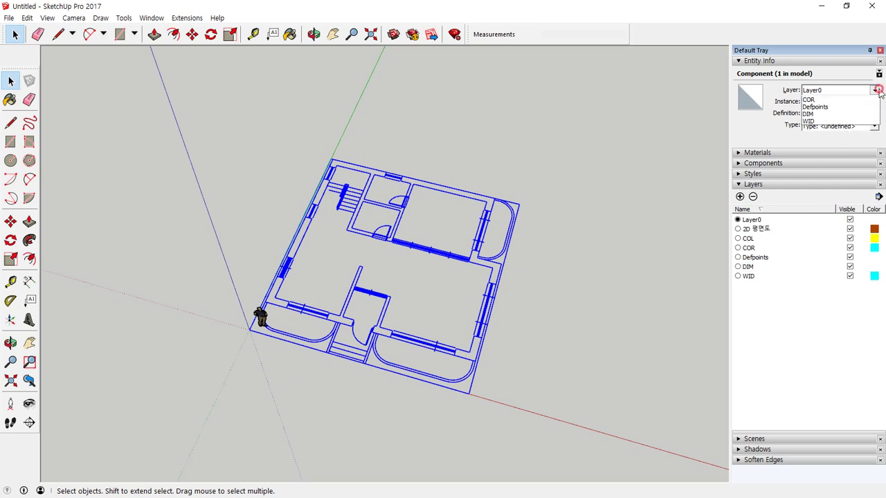
pyautogui.click(862, 106)
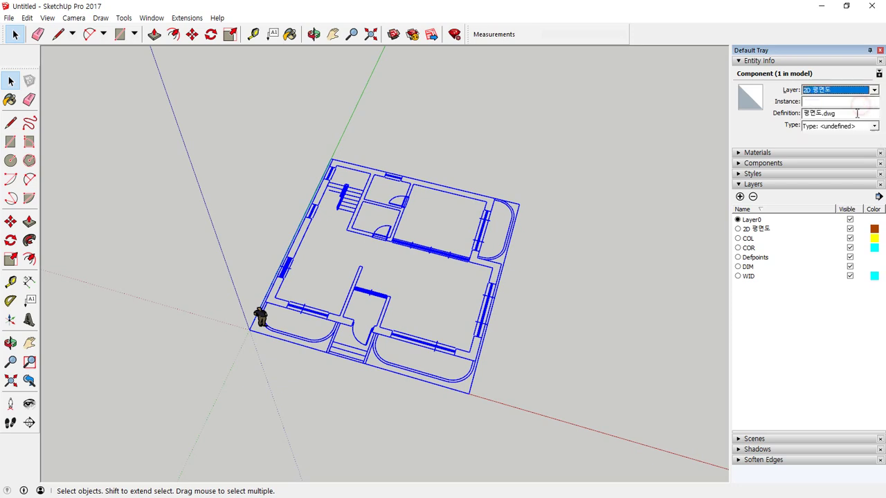
# Open the floor plan component for editing and check which layer its individual edges are on
pyautogui.doubleClick(477, 240)
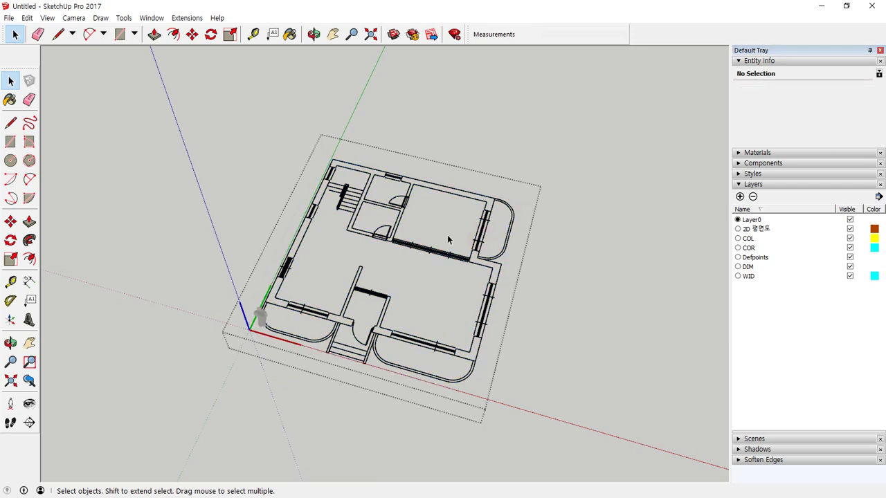
pyautogui.click(425, 255)
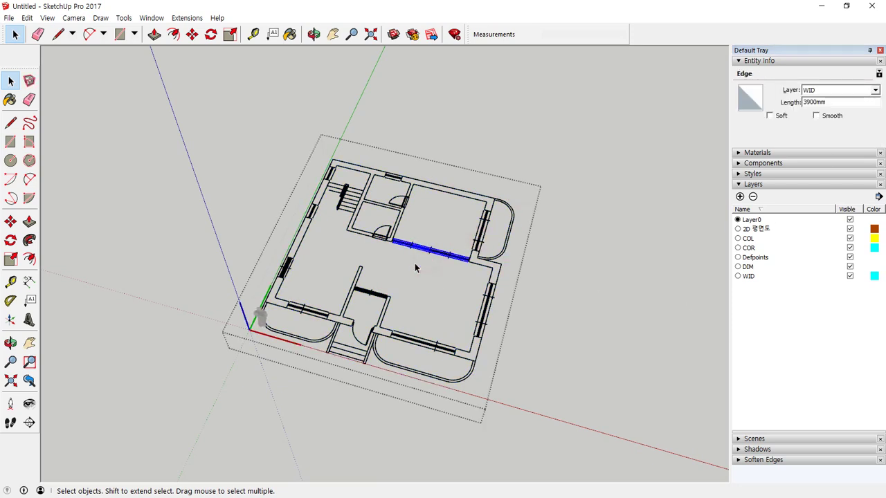
pyautogui.click(417, 263)
pyautogui.click(422, 259)
pyautogui.hotkey('ctrl', 'a')
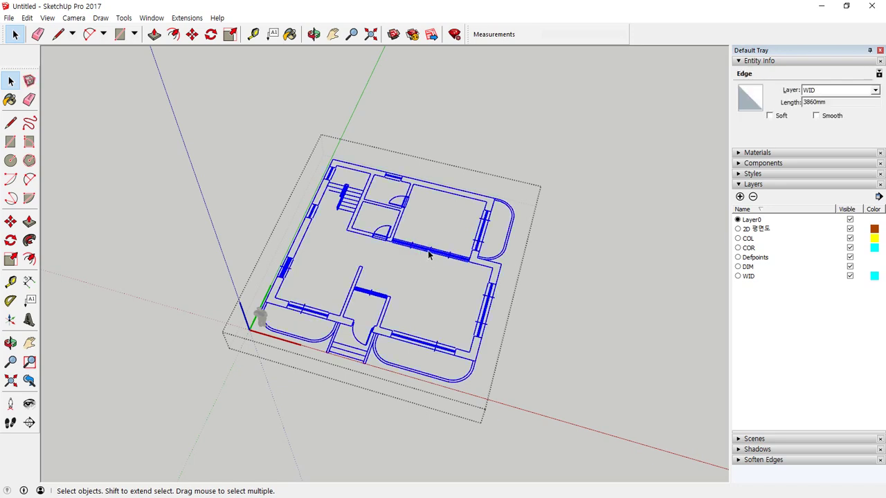
pyautogui.rightClick(428, 251)
pyautogui.click(402, 329)
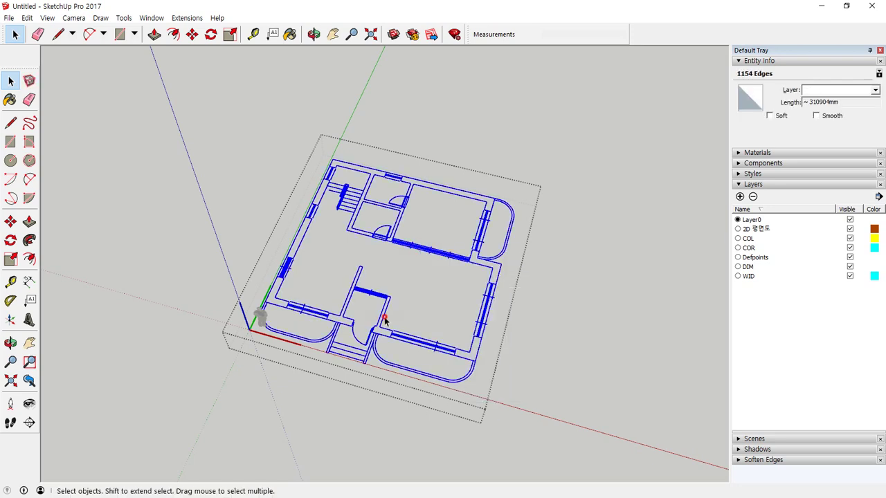
pyautogui.click(407, 285)
pyautogui.click(379, 296)
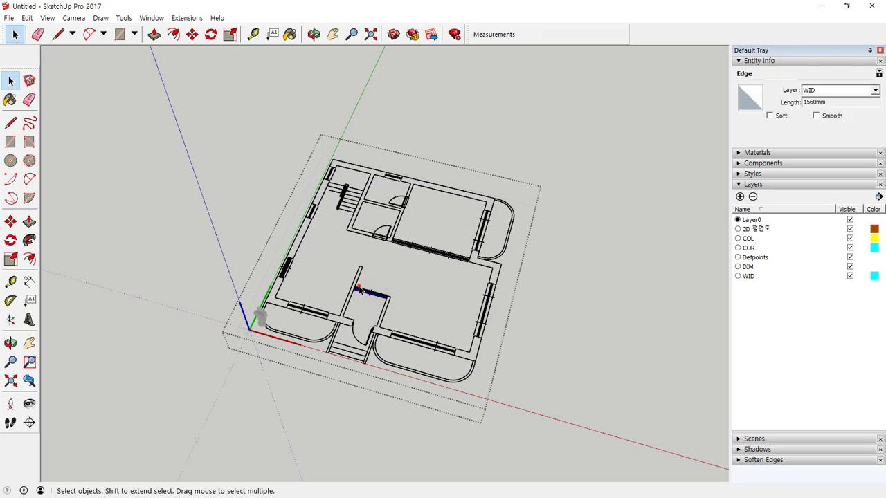
# Assign all edges inside the floor plan component to the 2D 평면도 layer, leave the component and reselect it
pyautogui.hotkey('ctrl', 'a')
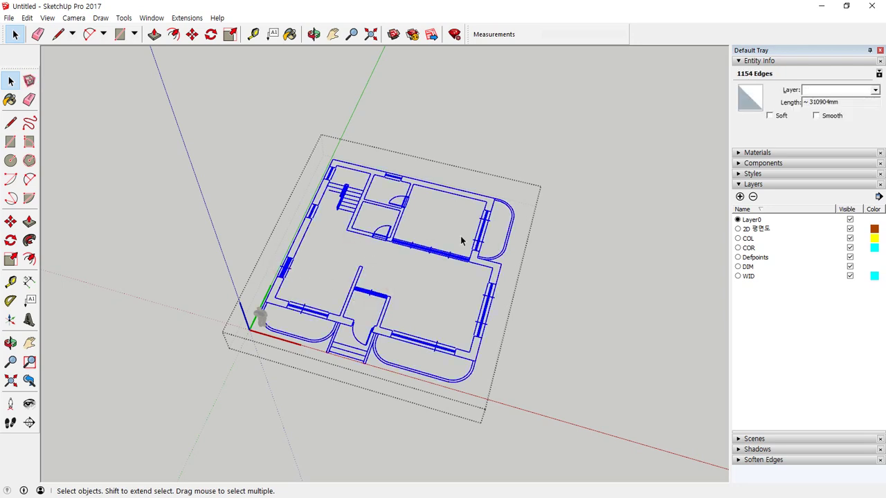
pyautogui.click(875, 91)
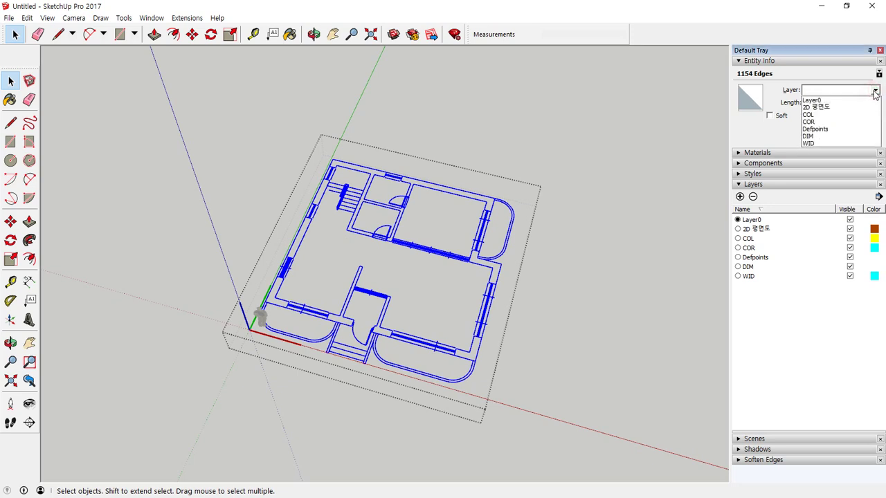
pyautogui.click(857, 108)
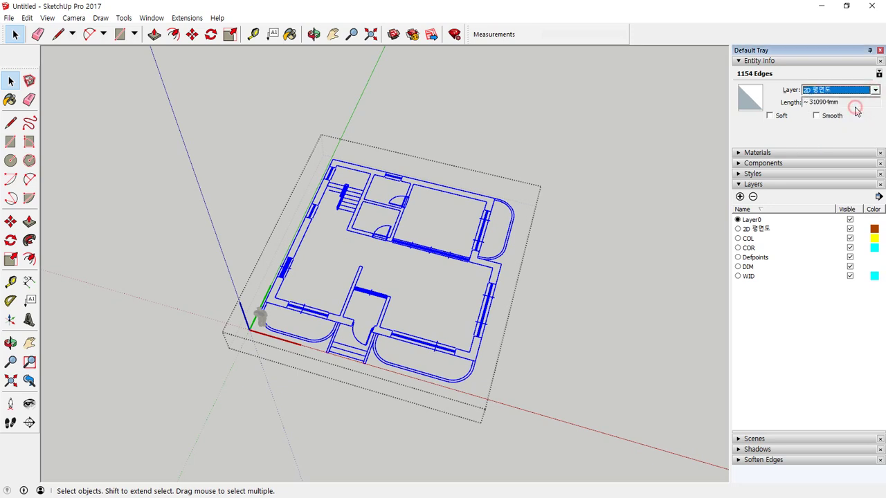
pyautogui.click(579, 278)
pyautogui.tripleClick(495, 283)
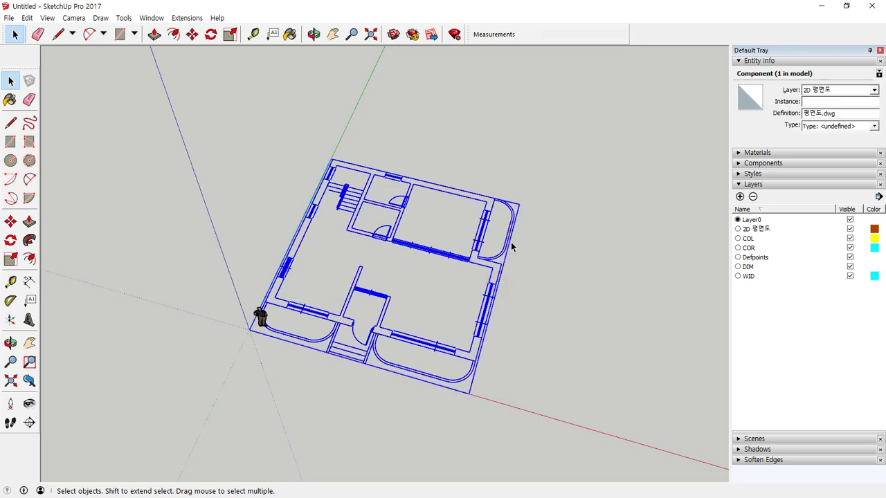
# Check what each layer contains by toggling the visibility of 2D 평면도, COL, COR, Defpoints, DIM and WID
pyautogui.click(850, 229)
pyautogui.click(851, 229)
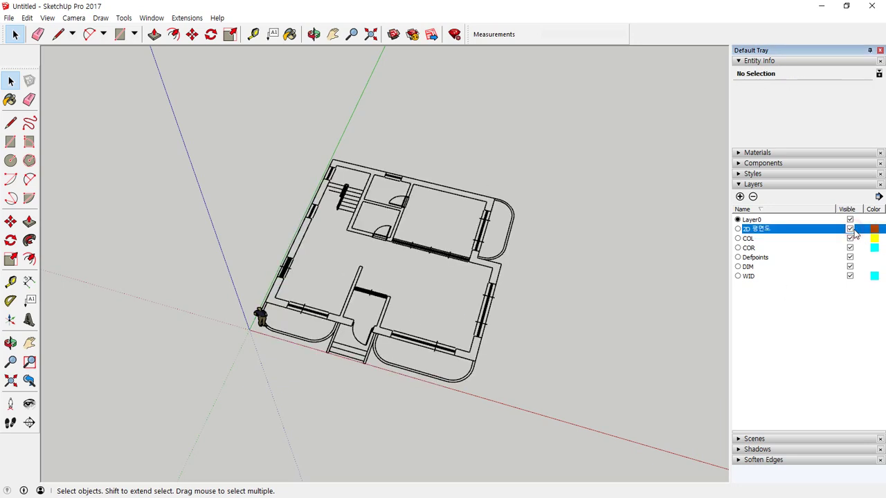
pyautogui.click(850, 239)
pyautogui.click(850, 248)
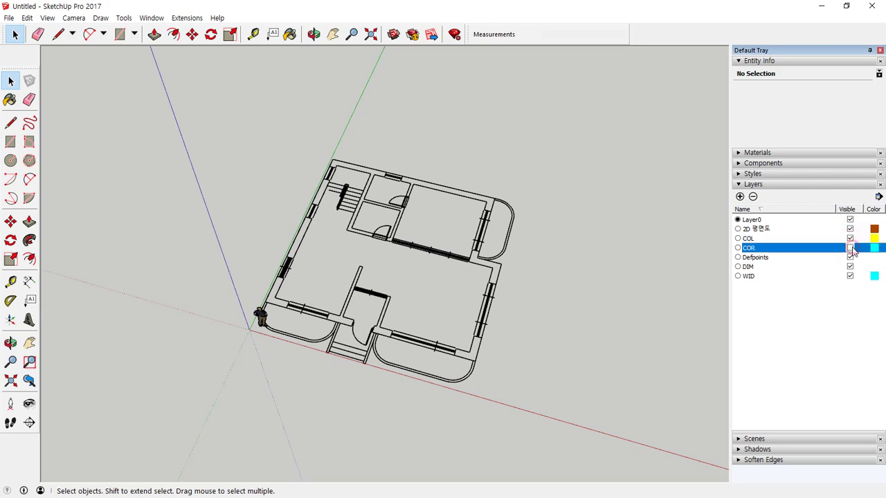
pyautogui.click(850, 257)
pyautogui.click(850, 257)
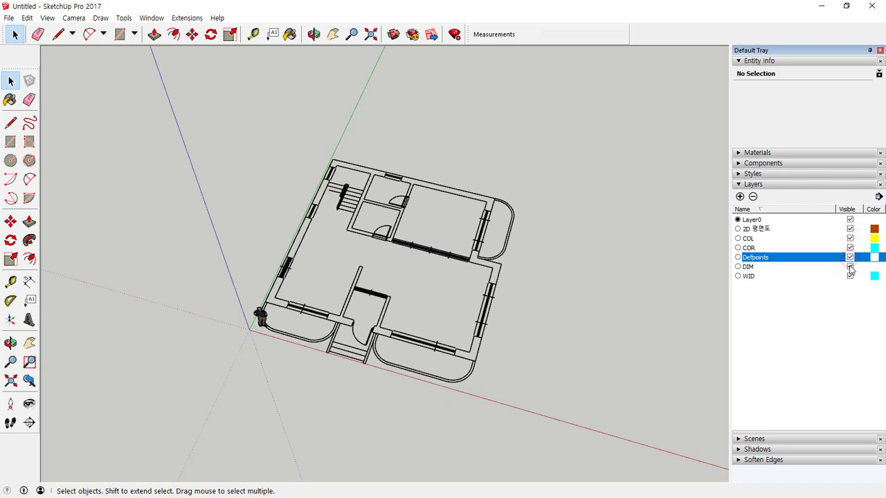
pyautogui.click(850, 266)
pyautogui.click(850, 266)
pyautogui.click(850, 276)
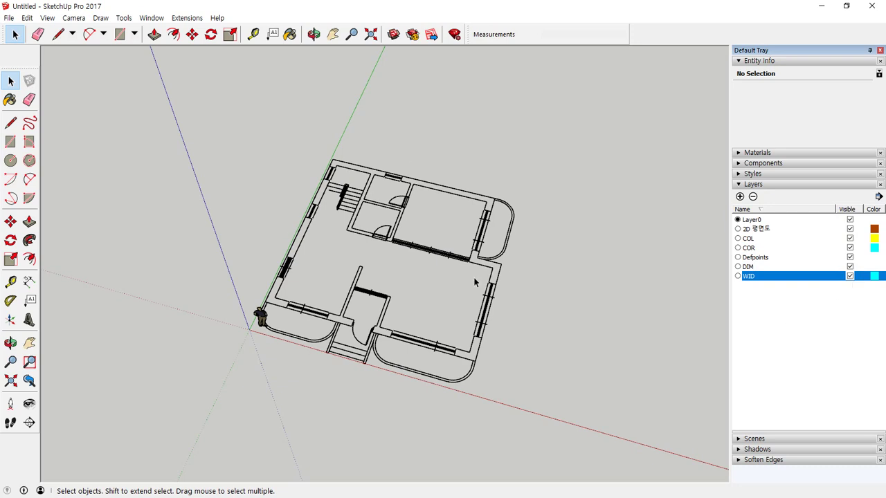
# Import the front elevation drawing 정면.dwg and dismiss the import results
pyautogui.moveTo(475, 282); pyautogui.dragTo(659, 259, button='middle')
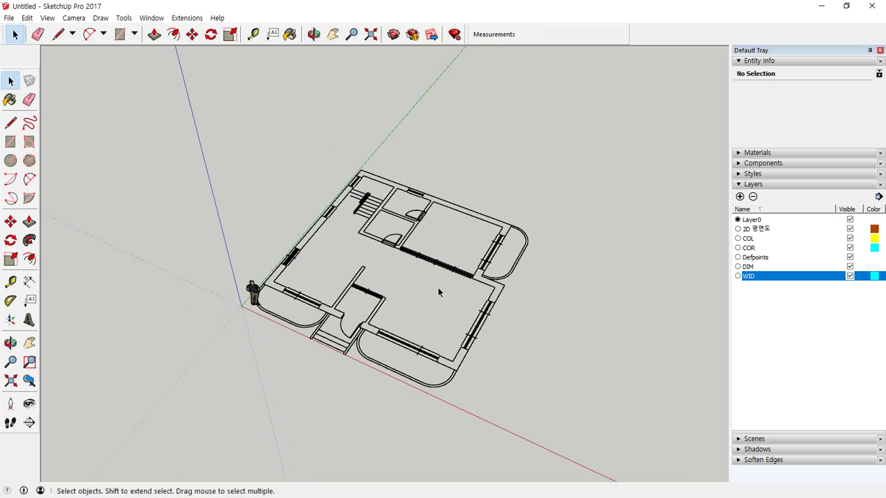
pyautogui.click(261, 225)
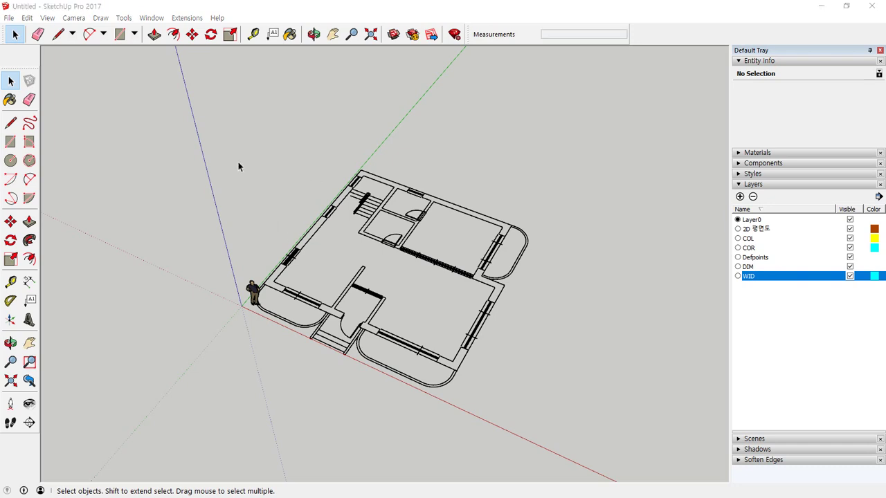
pyautogui.click(9, 17)
pyautogui.moveTo(63, 167)
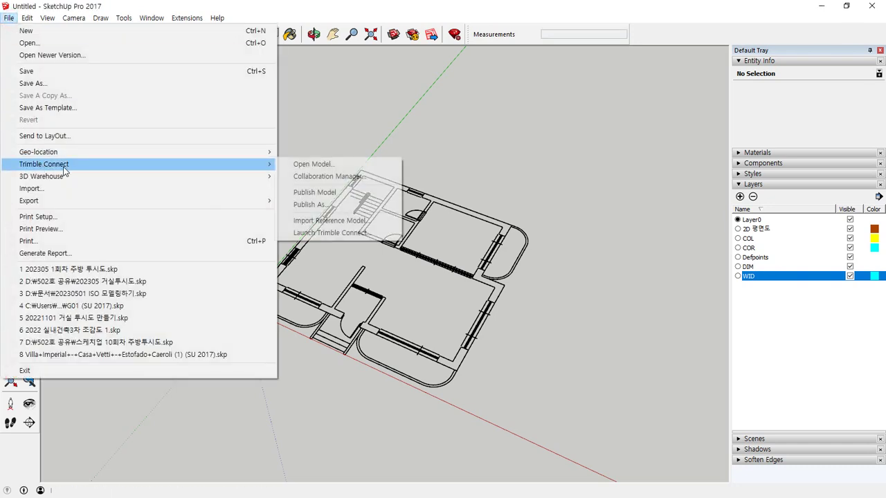
pyautogui.click(62, 189)
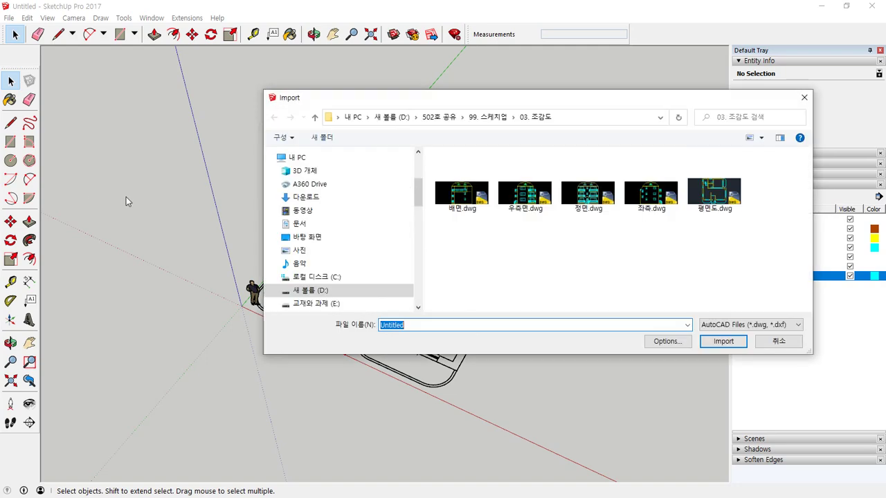
pyautogui.doubleClick(587, 198)
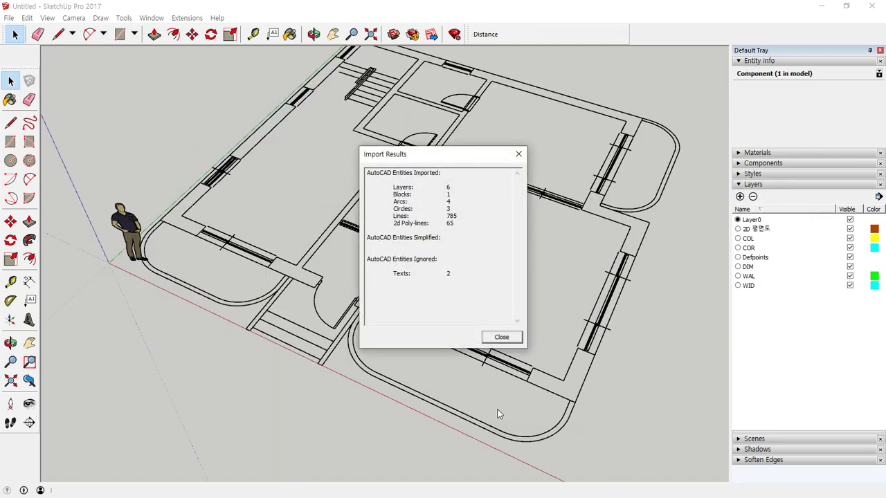
pyautogui.click(501, 337)
# Move the front elevation off the floor plan by about 12781 mm, placing it on the ground in front of the plan's entrance side
pyautogui.scroll(-5, 495, 322)
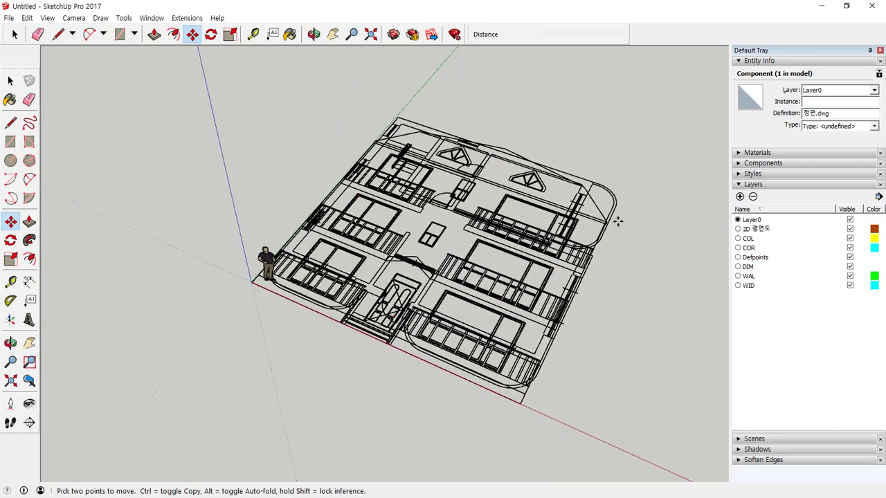
pyautogui.click(599, 206)
pyautogui.scroll(-2, 465, 381)
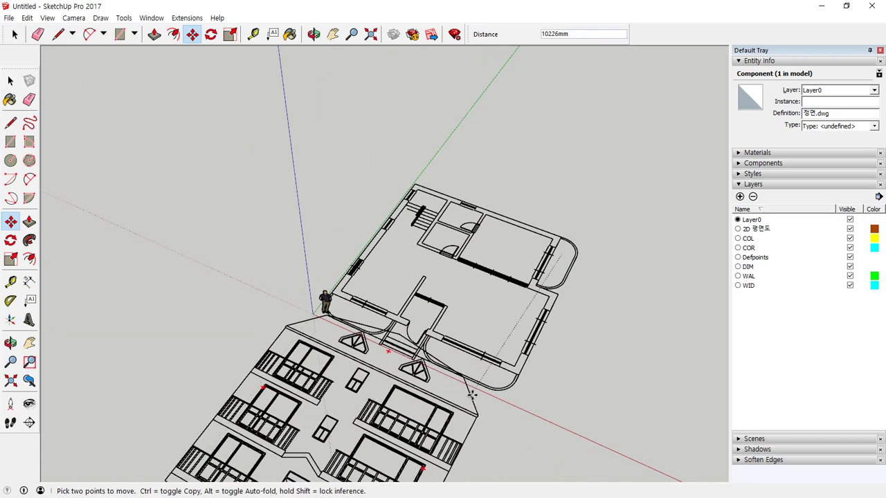
pyautogui.keyDown('shift'); pyautogui.moveTo(458, 400); pyautogui.dragTo(500, 302, button='middle'); pyautogui.keyUp('shift')
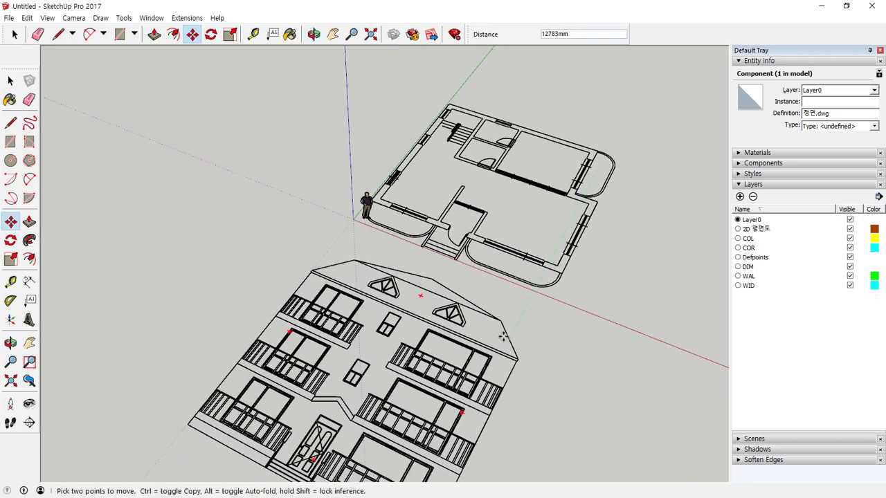
pyautogui.click(504, 337)
# Add two new layers named 2D 정면도 and 2D 배면
pyautogui.click(739, 196)
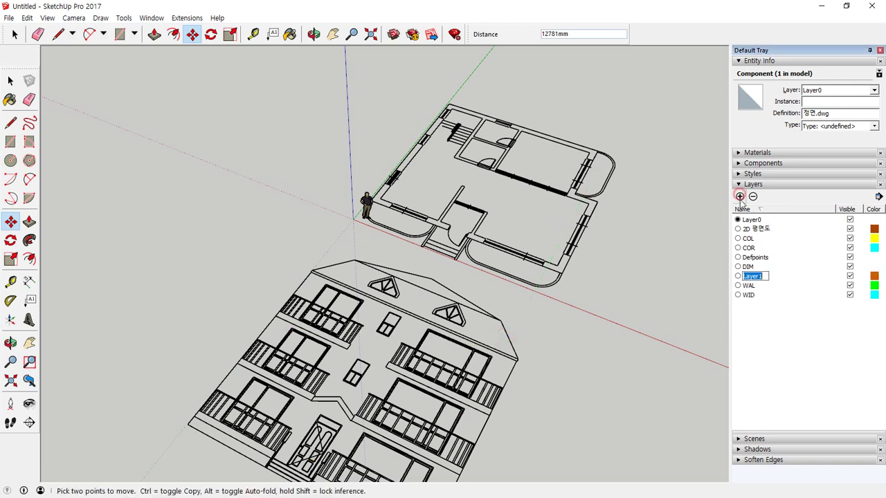
pyautogui.write('2')
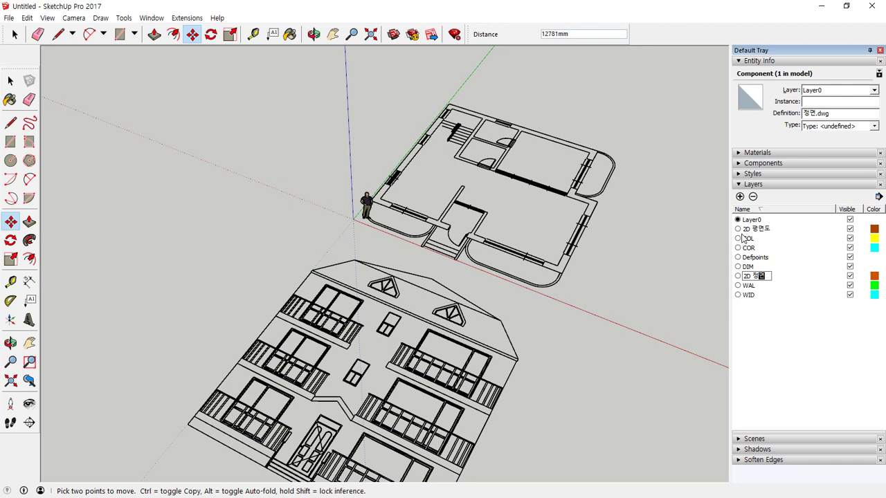
pyautogui.write('D 정면도')
pyautogui.press('Return')
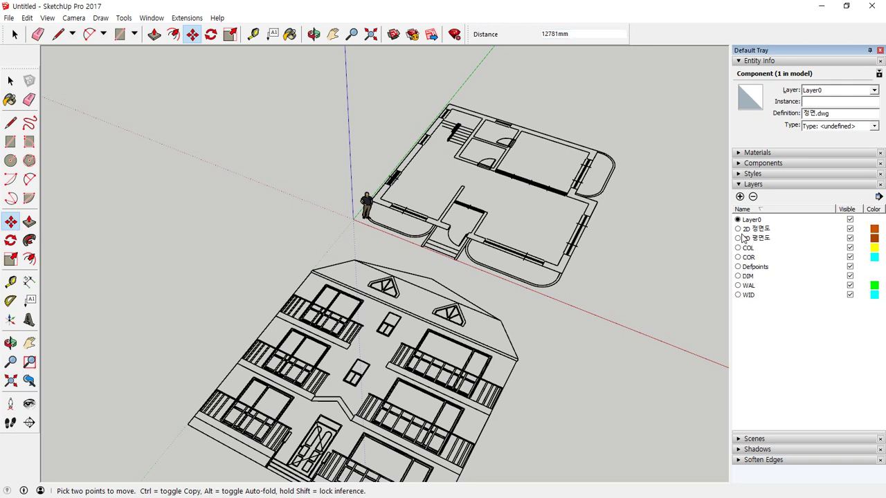
pyautogui.click(739, 197)
pyautogui.write('3')
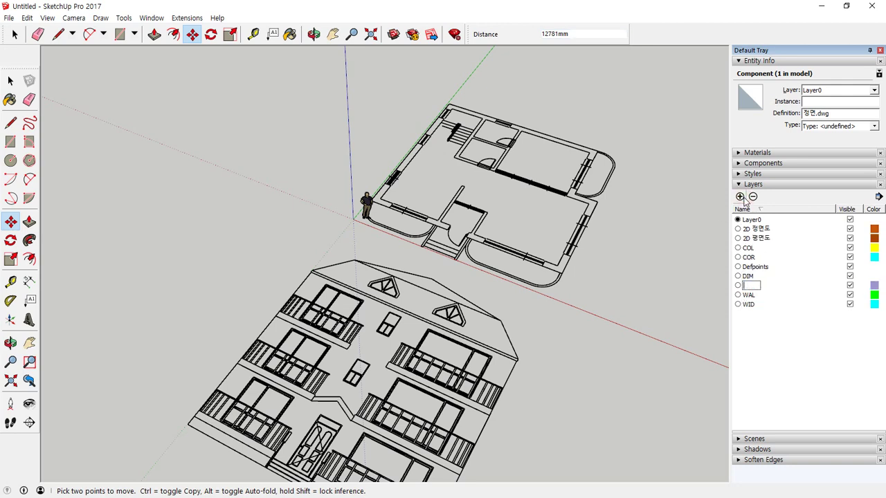
pyautogui.write('D 배면')
pyautogui.press('Return')
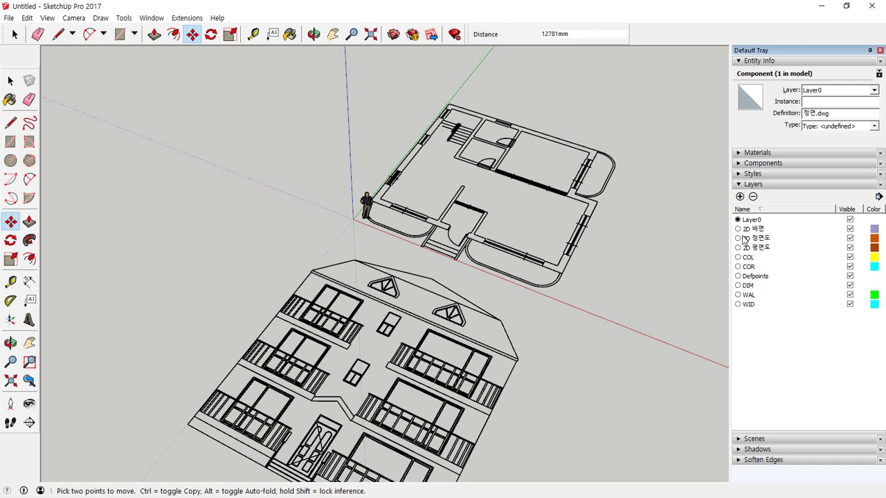
# Add two more layers named 2D 우측 and 2D 좌측 for the side elevations
pyautogui.click(739, 197)
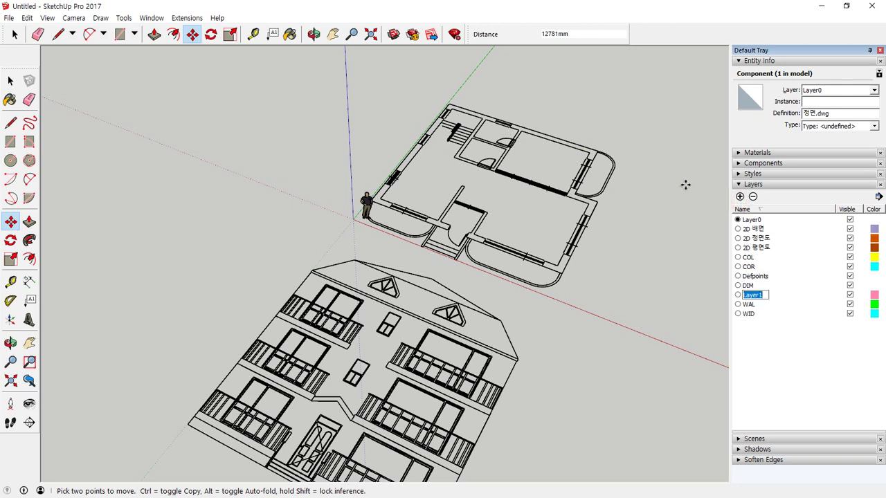
pyautogui.write('2D 우측')
pyautogui.press('Return')
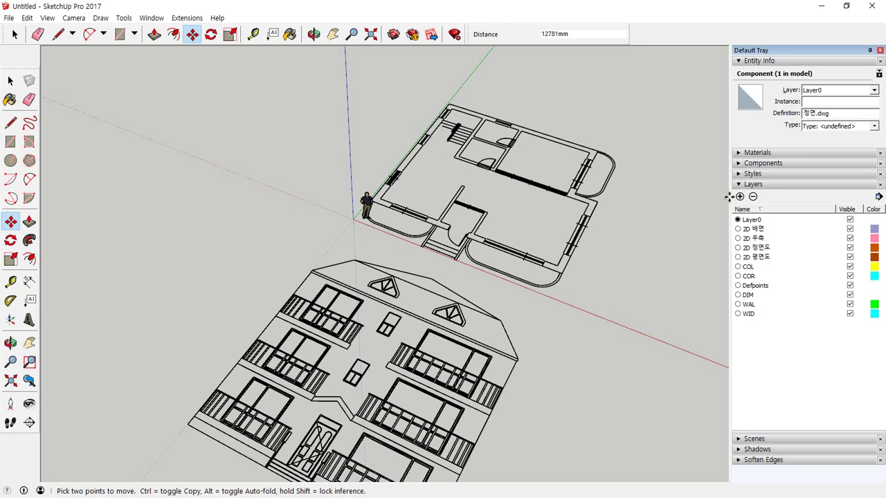
pyautogui.click(739, 197)
pyautogui.write('2D')
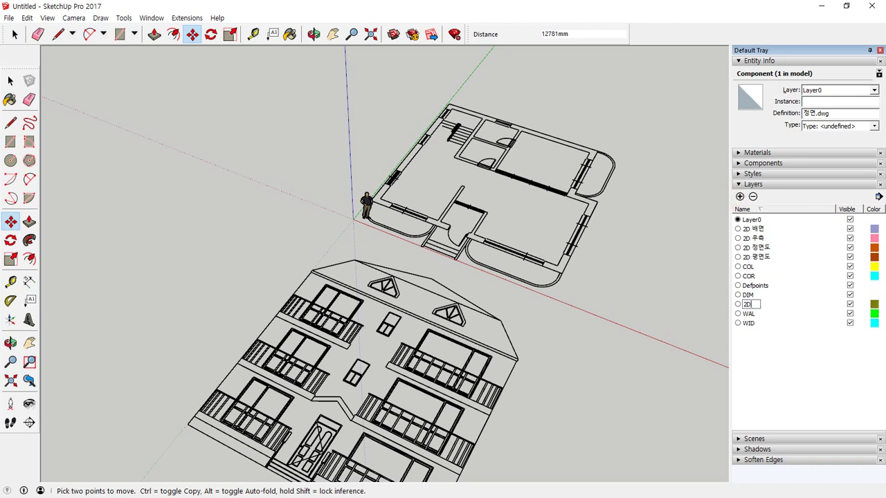
pyautogui.write(' 좌측')
pyautogui.press('Return')
# Select the front elevation component and assign it to the 2D 정면도 layer
pyautogui.scroll(-2, 388, 293)
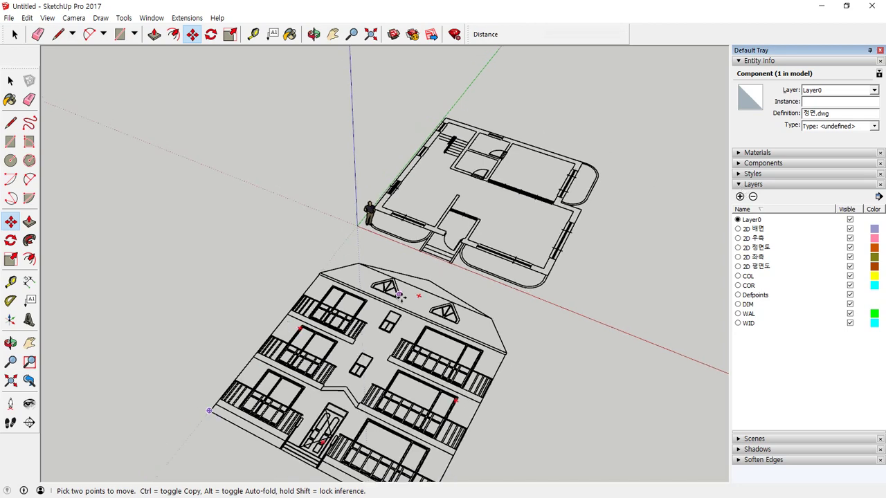
pyautogui.press('space')
pyautogui.click(459, 313)
pyautogui.click(459, 313)
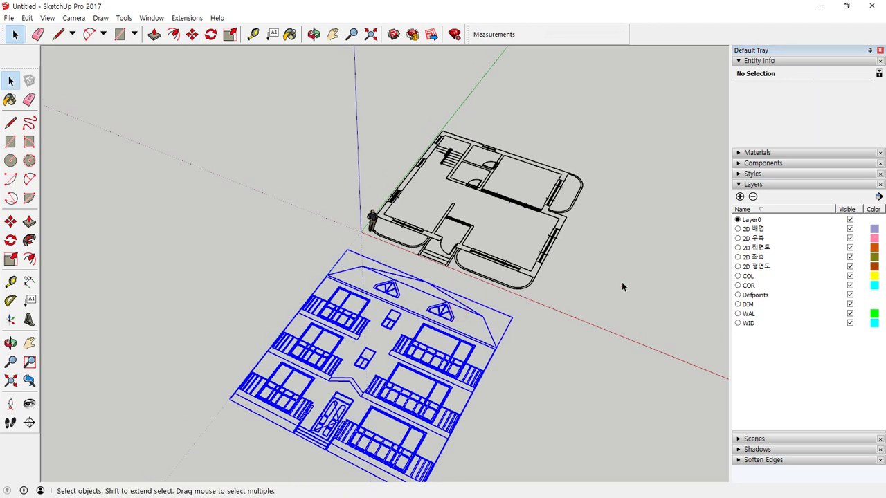
pyautogui.click(874, 91)
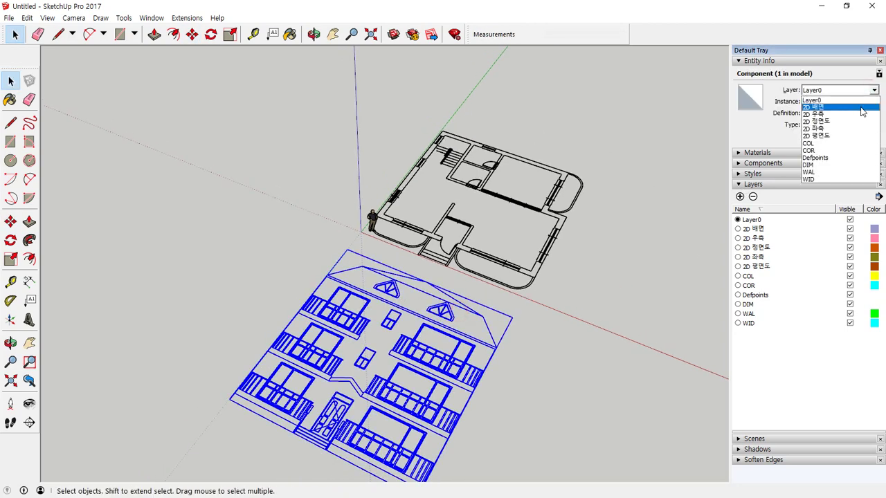
pyautogui.click(824, 121)
# Open the front elevation component, assign all its edges to the 2D 정면도 layer and leave the component
pyautogui.doubleClick(443, 331)
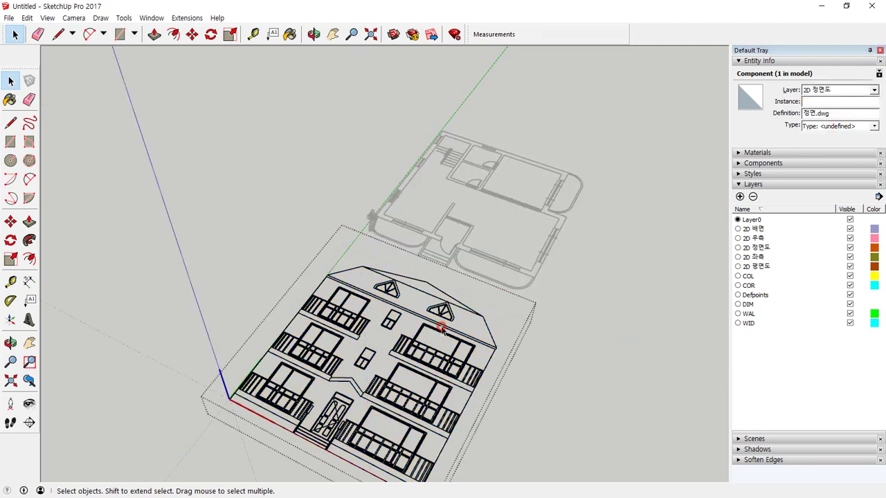
pyautogui.click(445, 332)
pyautogui.moveTo(428, 335); pyautogui.dragTo(396, 319)
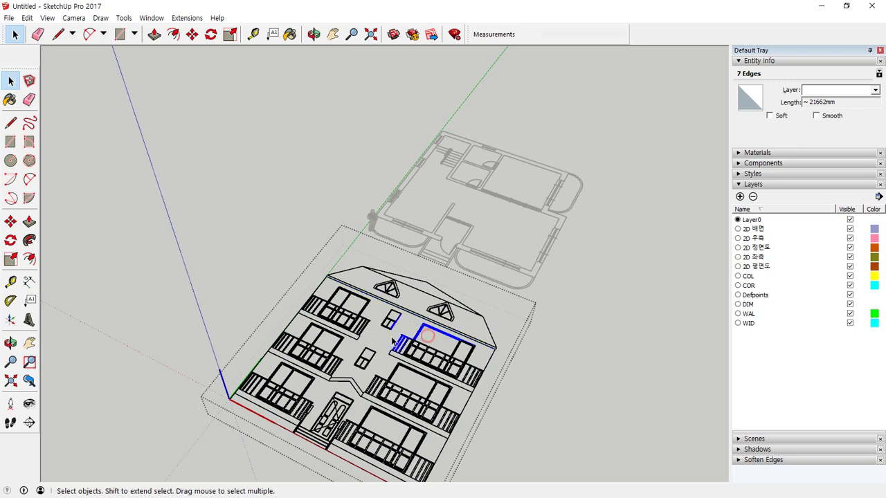
pyautogui.moveTo(418, 379); pyautogui.dragTo(402, 358)
pyautogui.moveTo(385, 413); pyautogui.dragTo(371, 446)
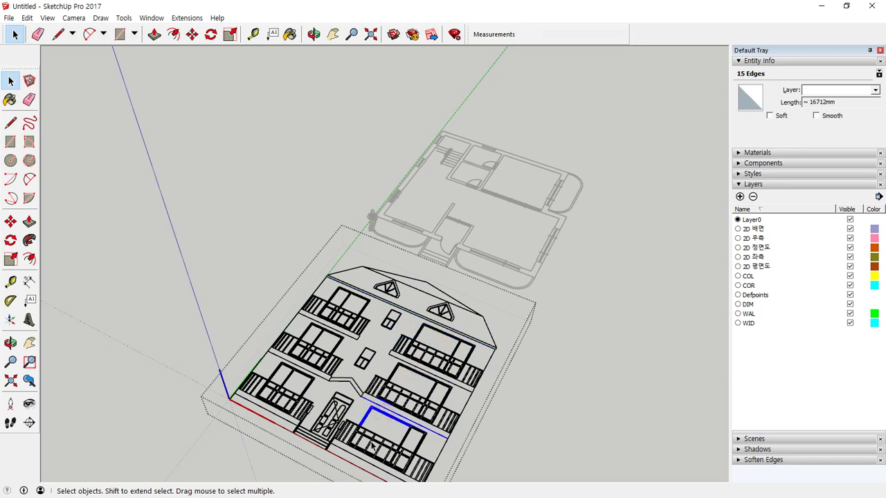
pyautogui.click(377, 421)
pyautogui.hotkey('ctrl', 'a')
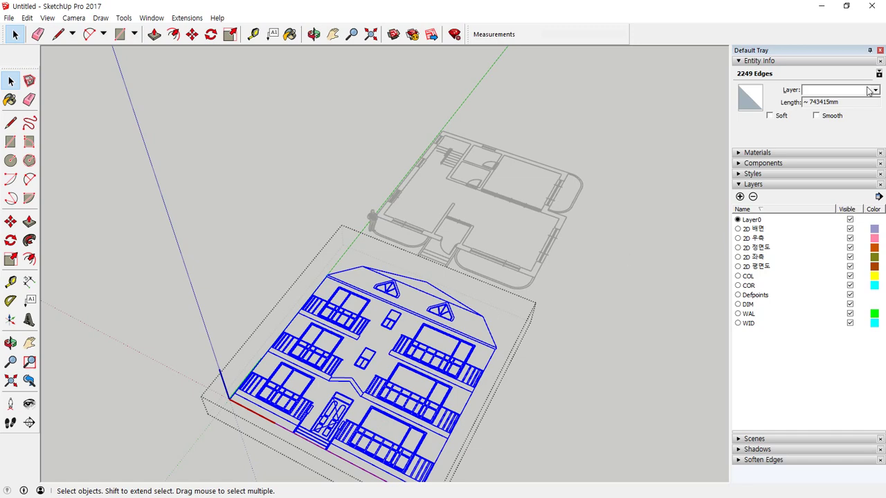
pyautogui.click(869, 91)
pyautogui.click(852, 122)
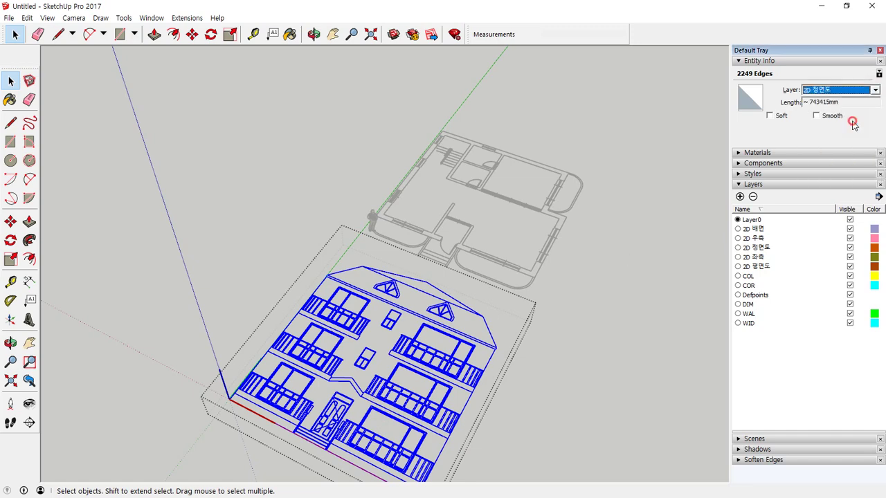
pyautogui.click(636, 370)
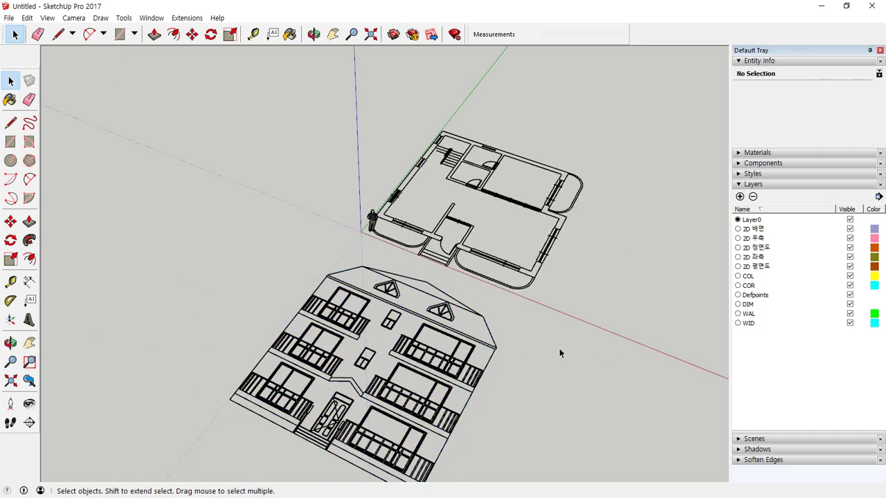
# Import the right elevation 우측면.dwg and place it about 11280 mm along the red axis, beside the floor plan
pyautogui.click(9, 18)
pyautogui.click(29, 189)
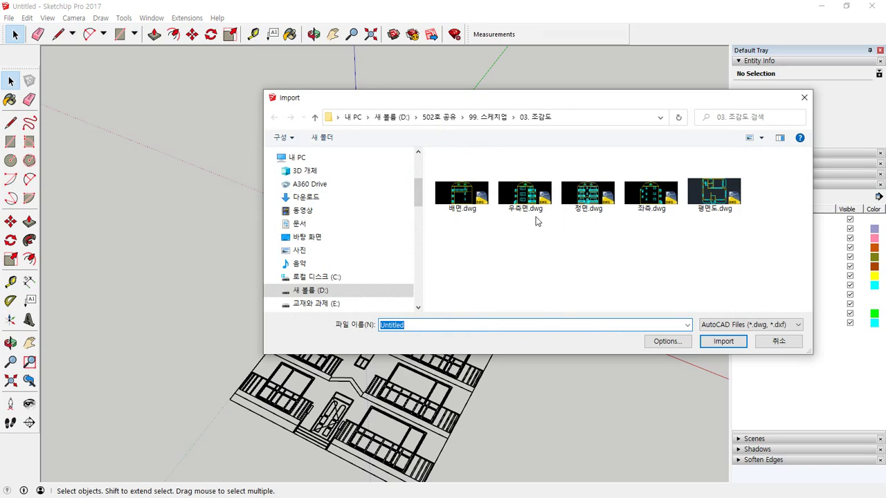
pyautogui.doubleClick(526, 197)
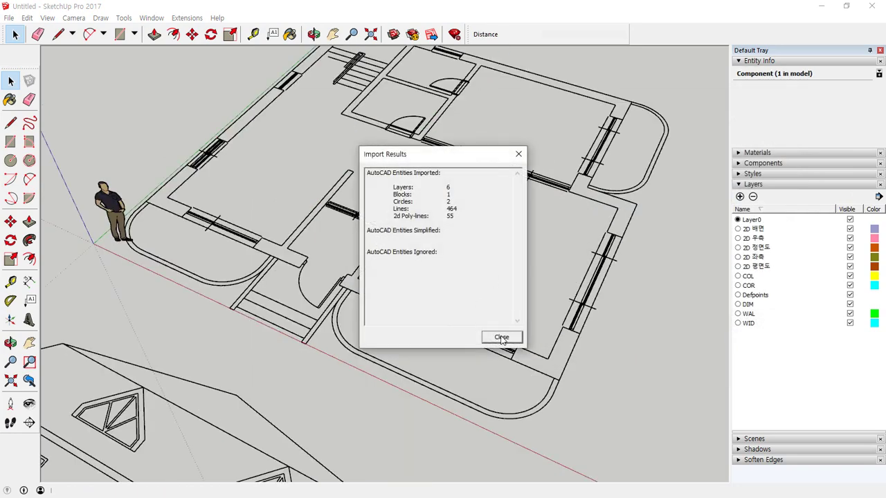
pyautogui.click(502, 338)
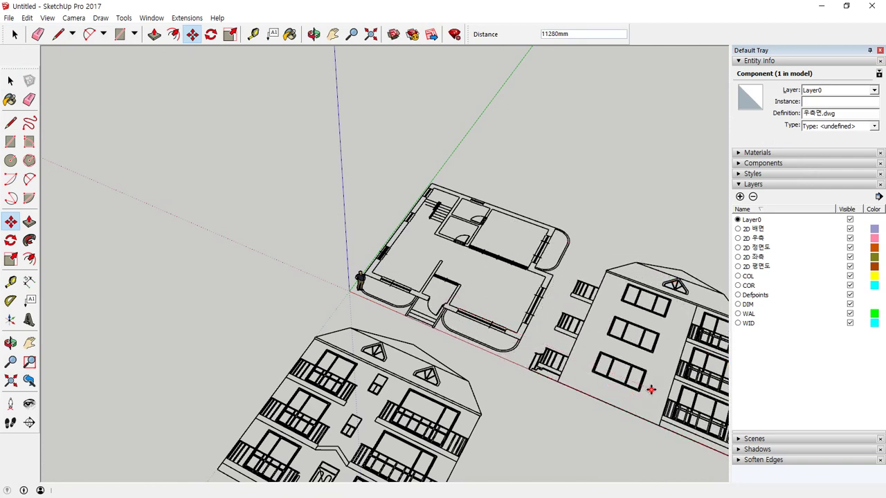
pyautogui.click(651, 390)
pyautogui.moveTo(513, 306); pyautogui.dragTo(330, 270, button='middle')
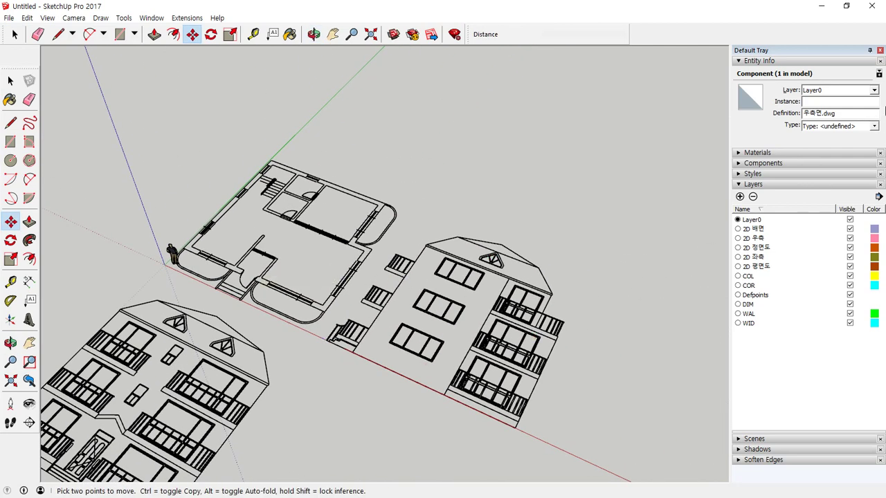
# Assign the right elevation component to the 2D 우측 layer and open it for editing
pyautogui.click(874, 91)
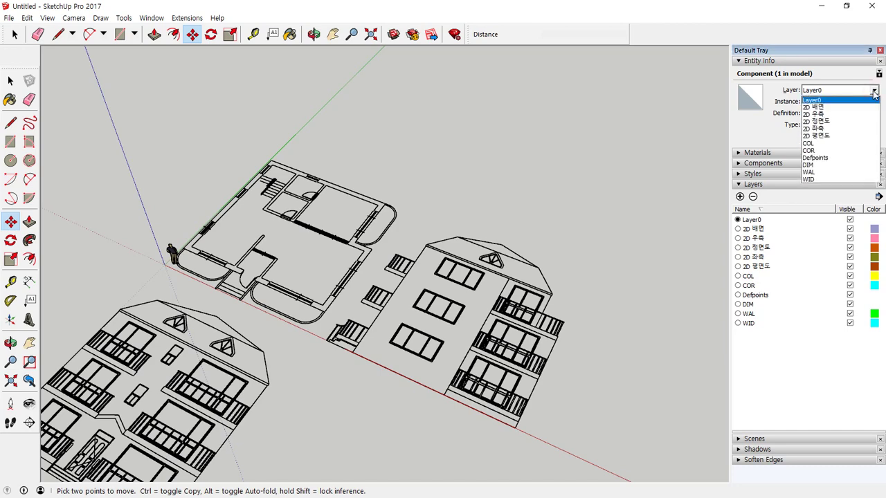
pyautogui.click(847, 115)
pyautogui.click(530, 313)
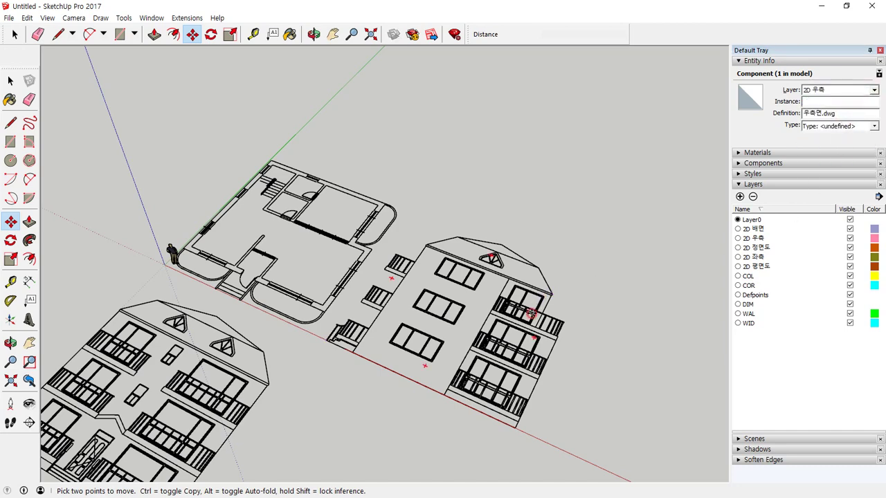
pyautogui.press('Escape')
pyautogui.press('space')
pyautogui.doubleClick(541, 316)
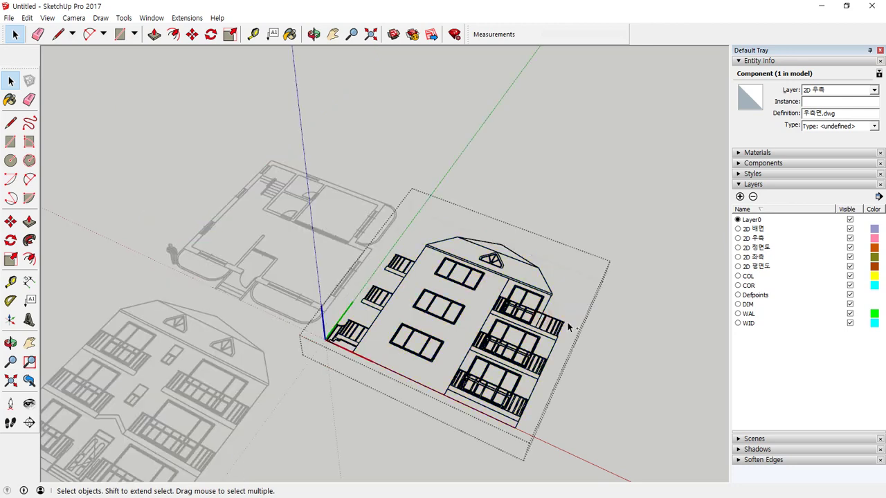
pyautogui.hotkey('ctrl', 'a')
pyautogui.rightClick(536, 284)
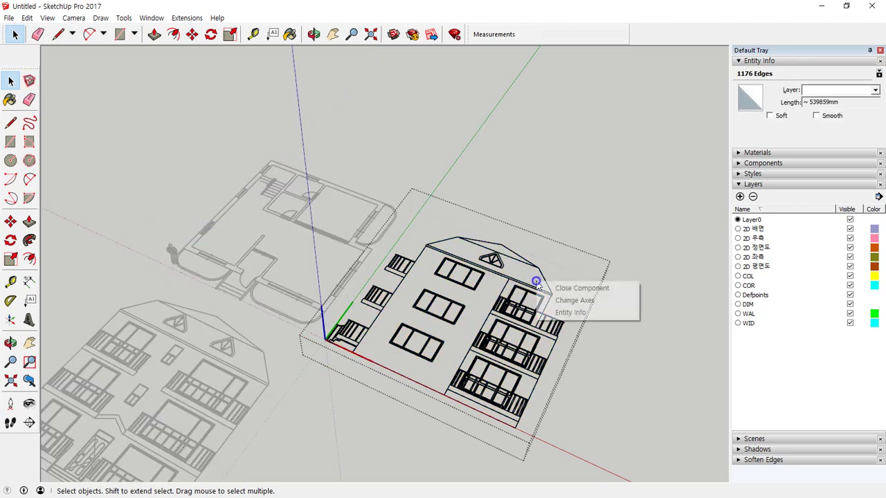
pyautogui.press('Escape')
pyautogui.hotkey('ctrl', 'a')
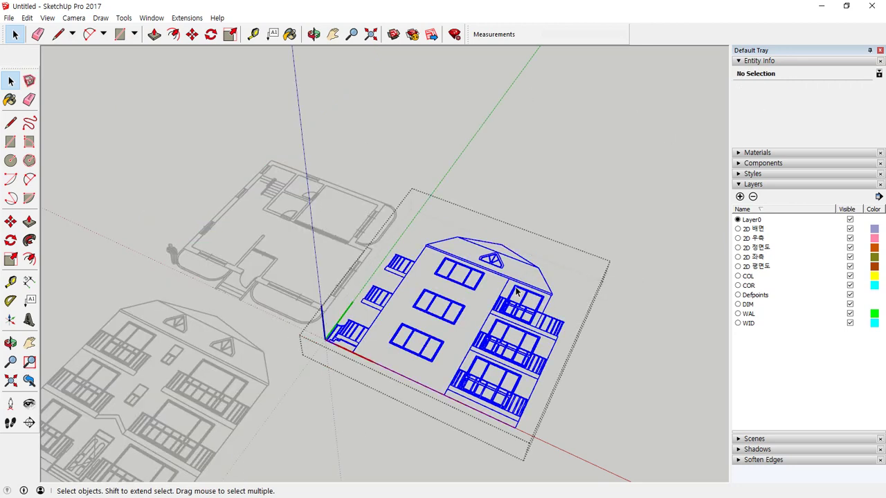
pyautogui.rightClick(516, 289)
pyautogui.click(508, 299)
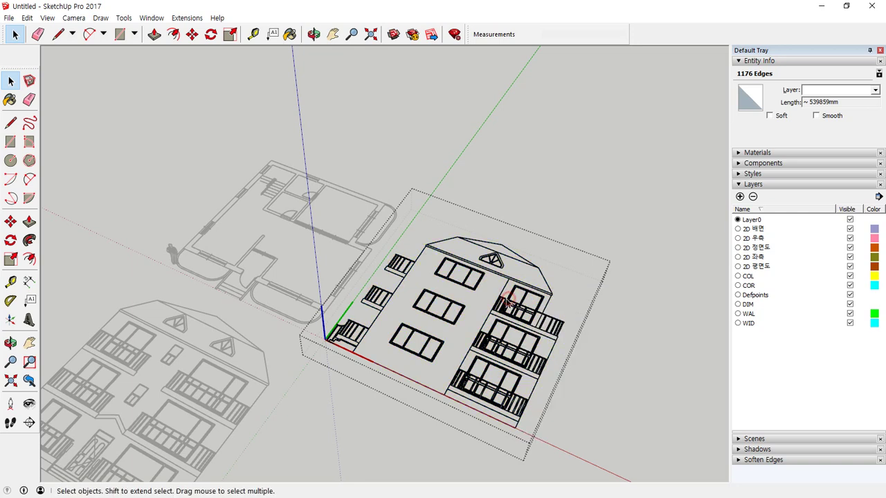
pyautogui.tripleClick(488, 275)
pyautogui.tripleClick(533, 308)
pyautogui.tripleClick(495, 377)
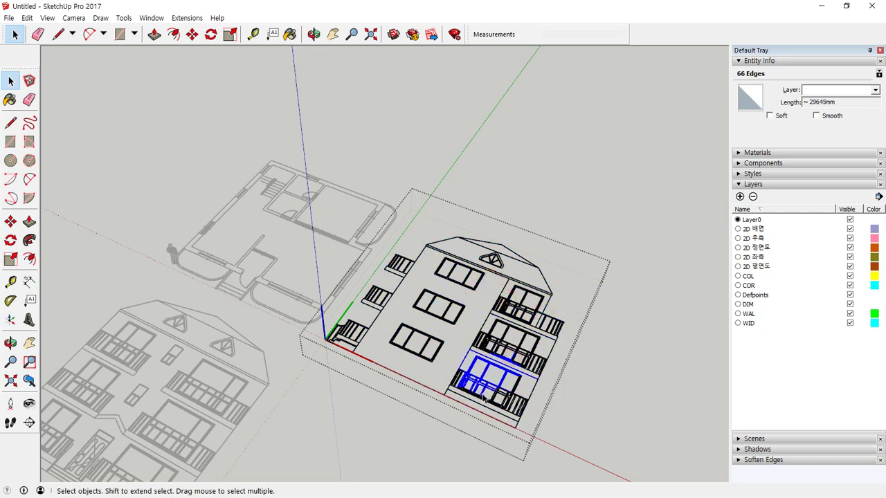
# Assign all edges inside the right elevation component to the 2D 우측 layer and leave the component
pyautogui.tripleClick(557, 288)
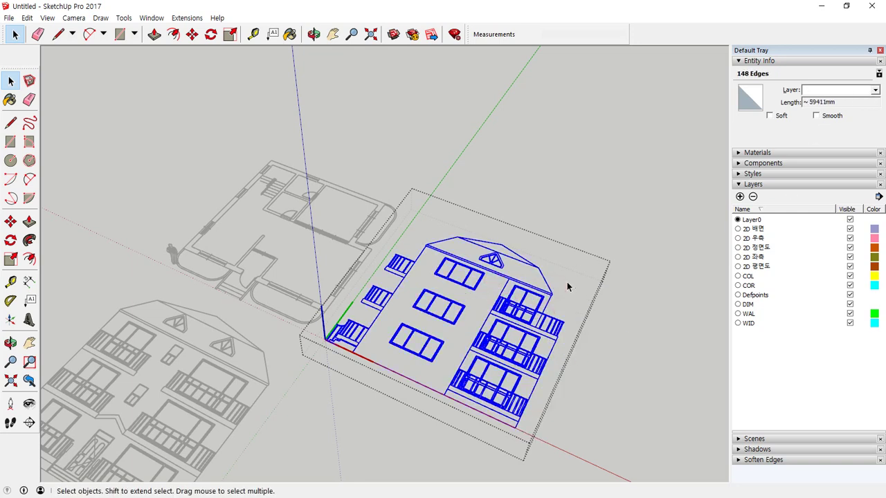
pyautogui.click(876, 91)
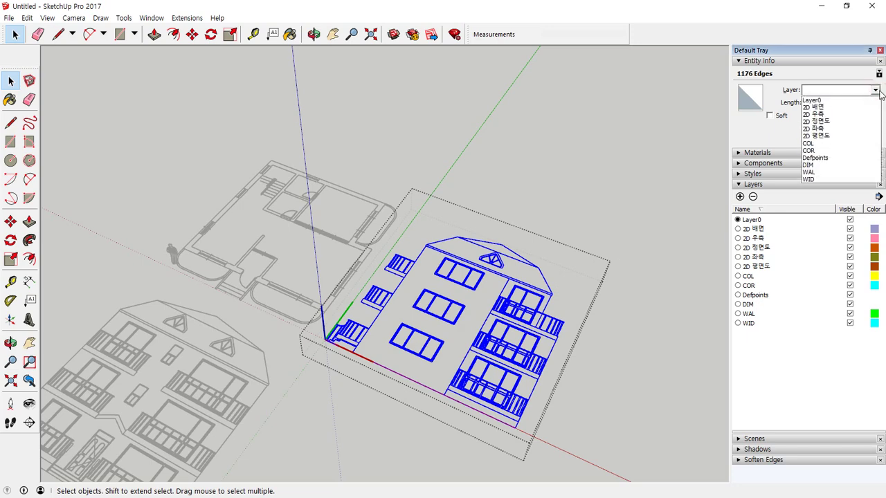
pyautogui.click(839, 115)
pyautogui.click(615, 186)
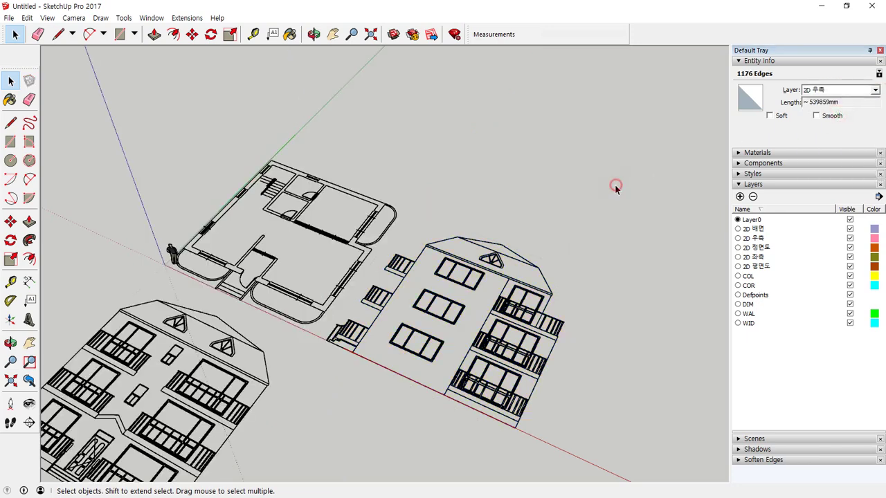
# Import the rear elevation 배면.dwg and place it behind the floor plan along the green axis
pyautogui.moveTo(245, 104); pyautogui.dragTo(433, 212, button='middle')
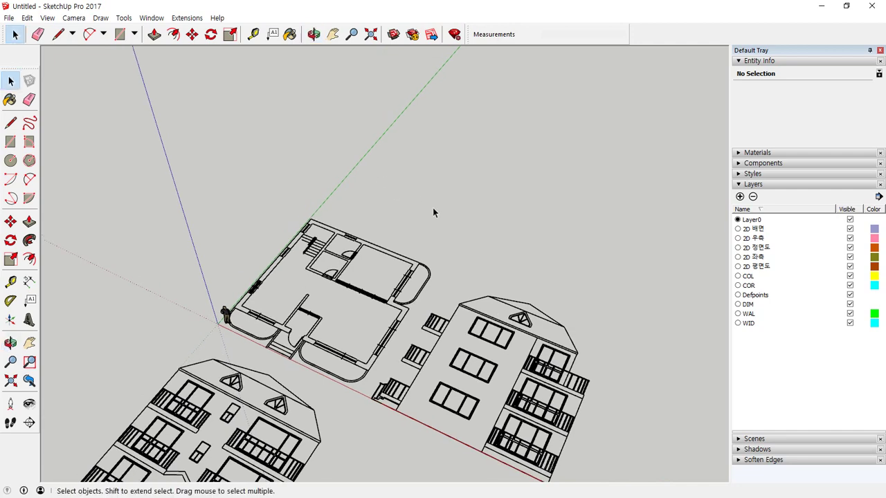
pyautogui.click(9, 17)
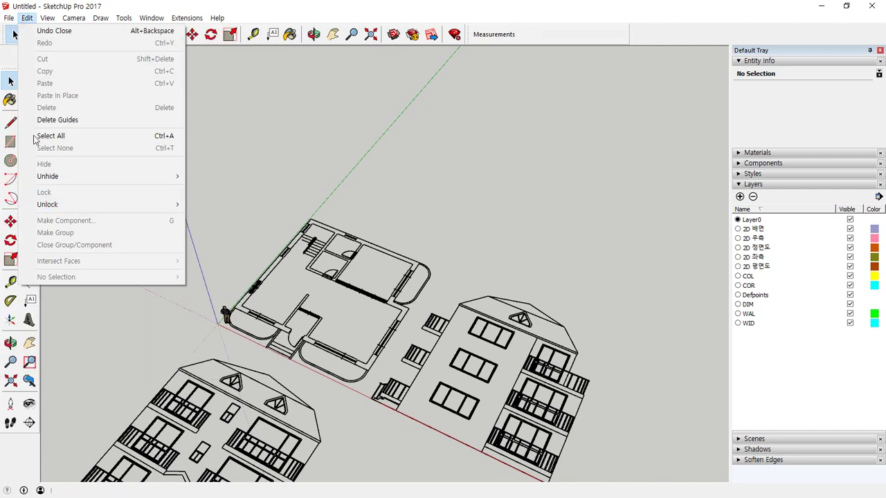
pyautogui.click(30, 189)
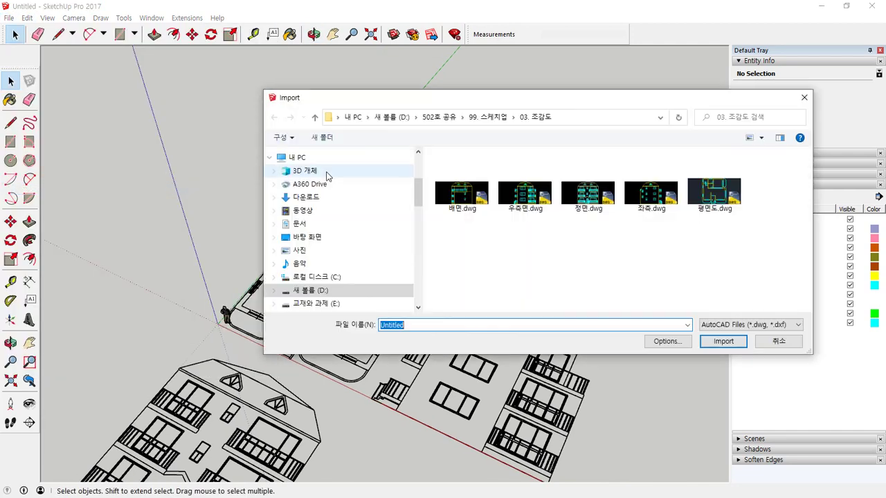
pyautogui.doubleClick(462, 194)
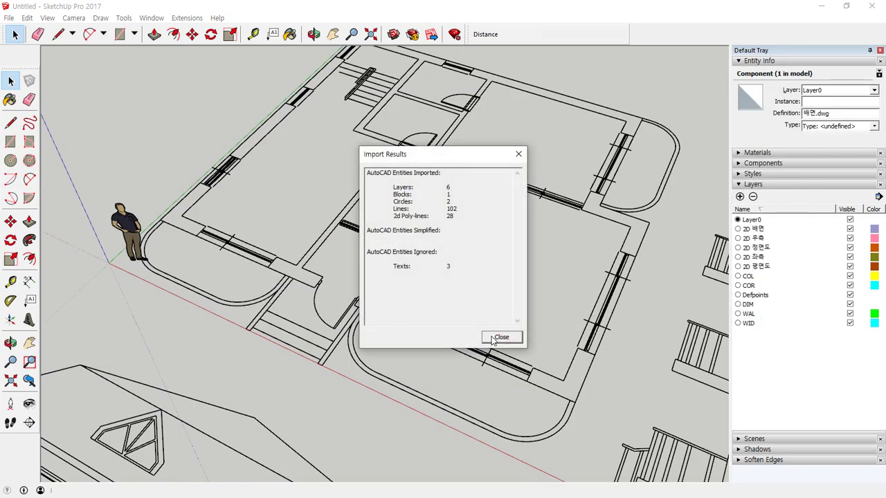
pyautogui.click(493, 338)
pyautogui.scroll(-5, 384, 275)
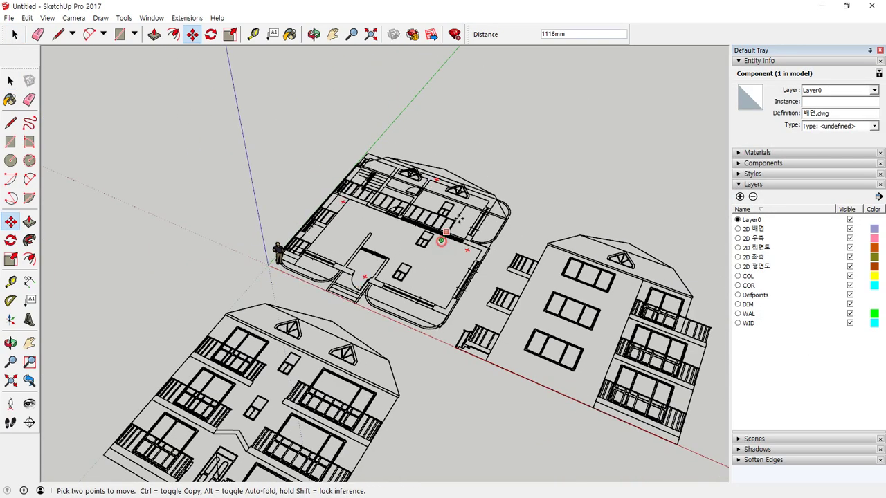
pyautogui.scroll(-2, 405, 172)
pyautogui.keyDown('shift'); pyautogui.moveTo(405, 172); pyautogui.dragTo(323, 273, button='middle'); pyautogui.keyUp('shift')
# Assign the rear elevation component to the 2D 배면 layer and open it for editing
pyautogui.click(875, 91)
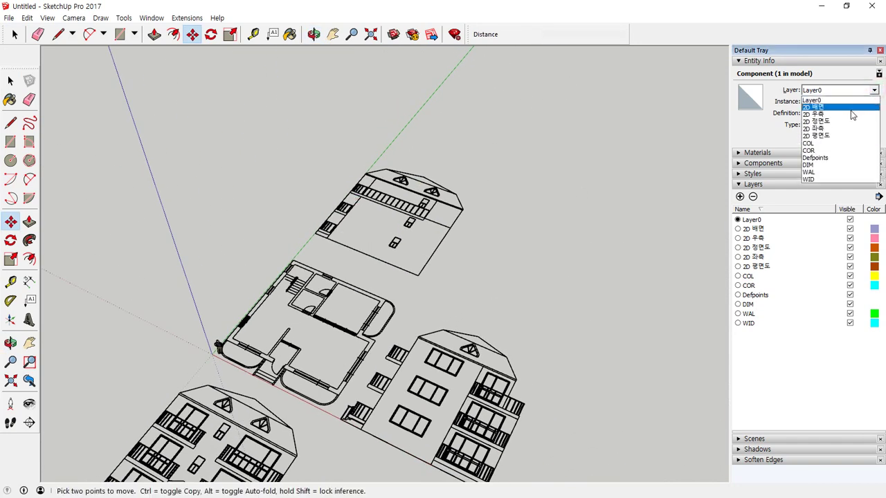
pyautogui.click(846, 107)
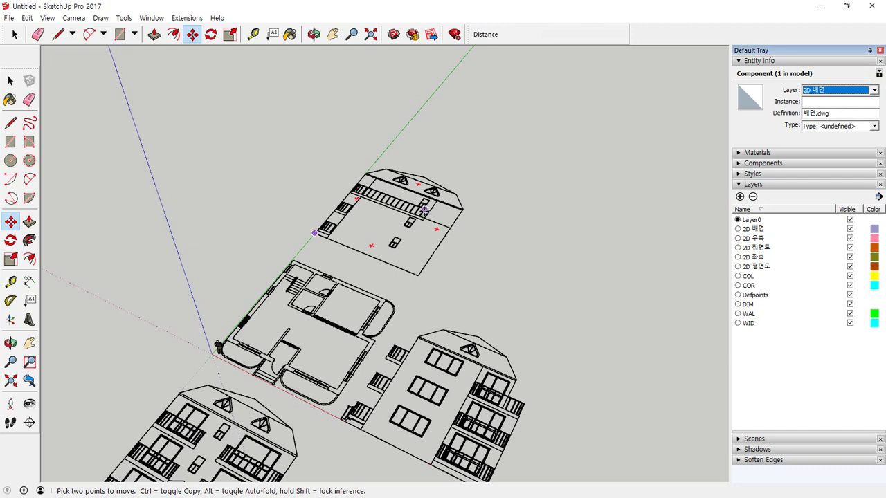
pyautogui.press('space')
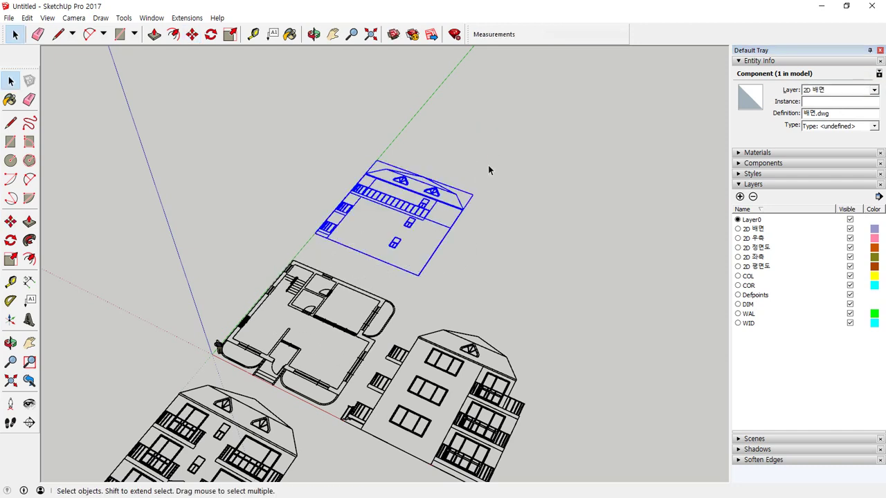
pyautogui.doubleClick(430, 205)
# Assign all edges inside the rear elevation component to the 2D 배면 layer and leave the component
pyautogui.hotkey('ctrl', 'a')
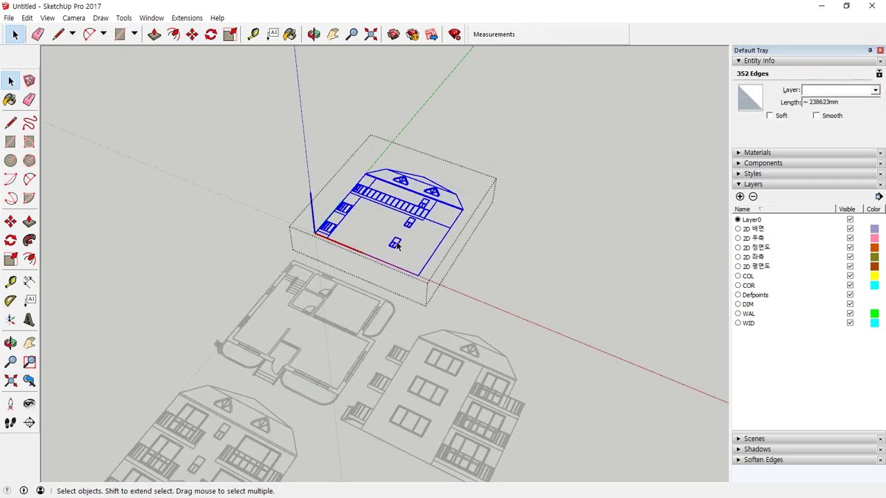
pyautogui.click(870, 90)
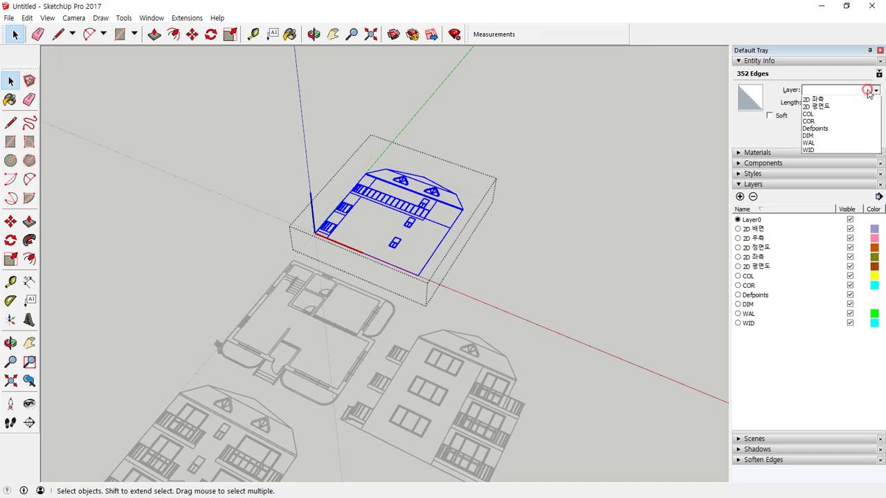
pyautogui.click(454, 190)
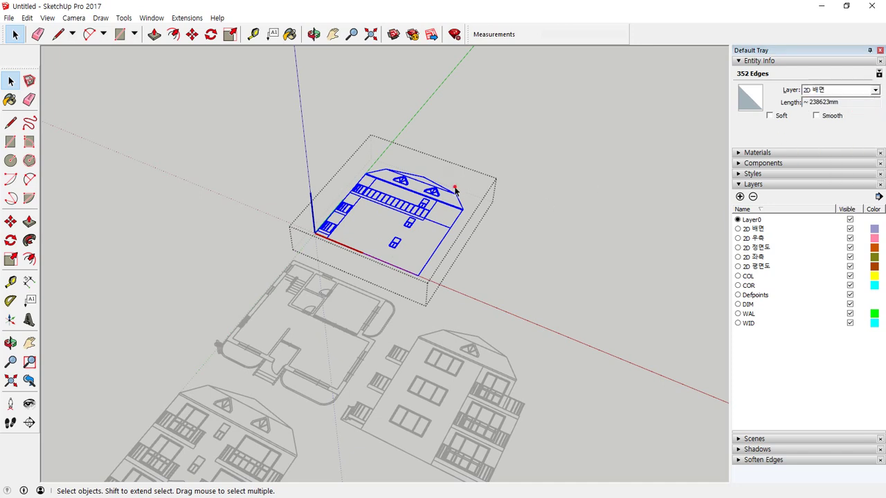
pyautogui.moveTo(440, 187); pyautogui.dragTo(388, 246)
pyautogui.click(196, 145)
pyautogui.click(159, 129)
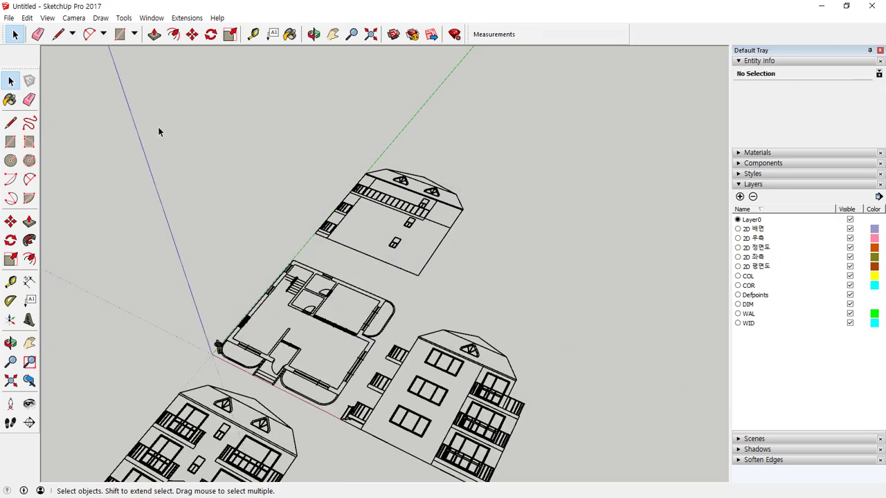
# Import the left elevation 좌측.dwg and place it about 13280 mm along the negative red axis, beside the floor plan
pyautogui.moveTo(158, 129); pyautogui.dragTo(295, 129, button='middle')
pyautogui.click(11, 18)
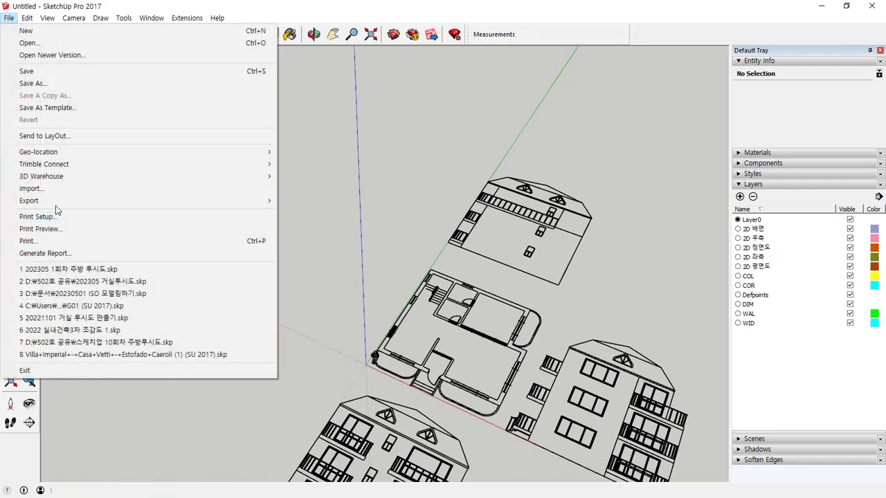
pyautogui.click(55, 188)
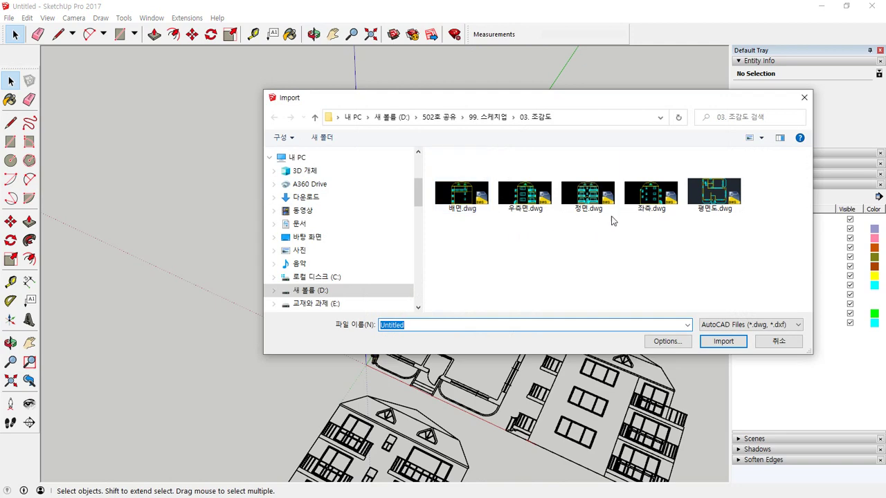
pyautogui.doubleClick(651, 196)
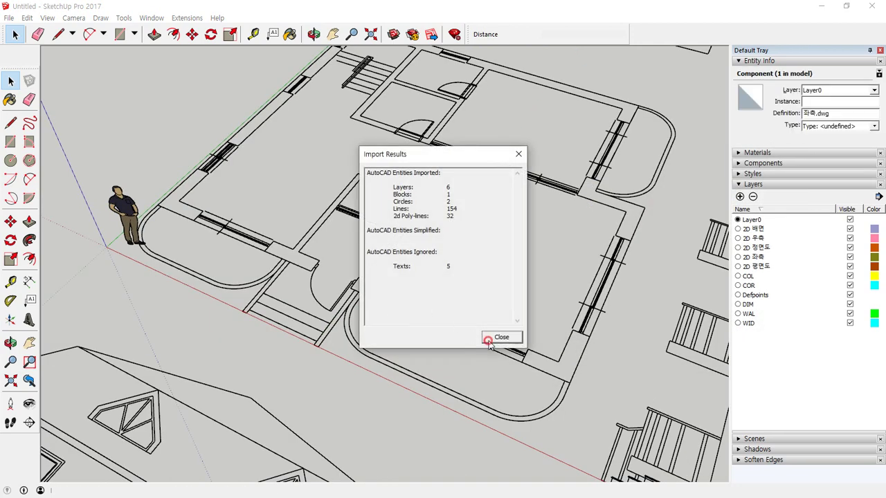
pyautogui.click(493, 337)
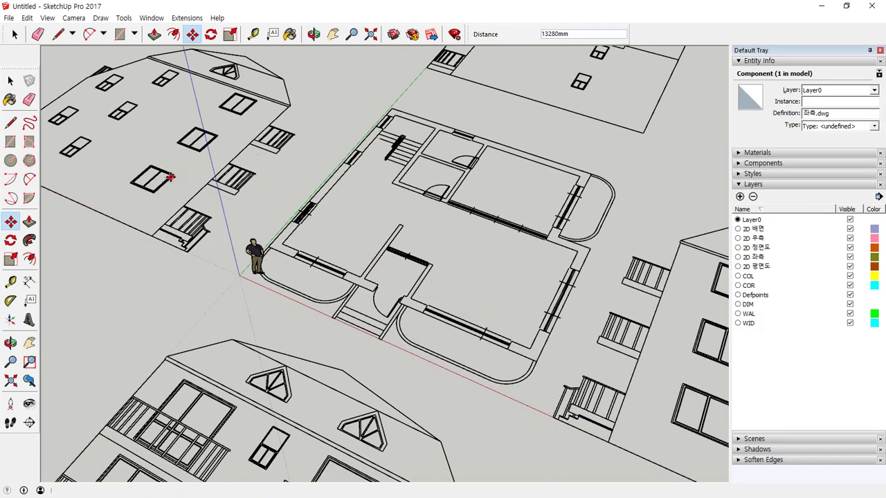
pyautogui.click(170, 177)
# Assign the left elevation component to the 2D 좌측 layer and open it for editing
pyautogui.click(862, 90)
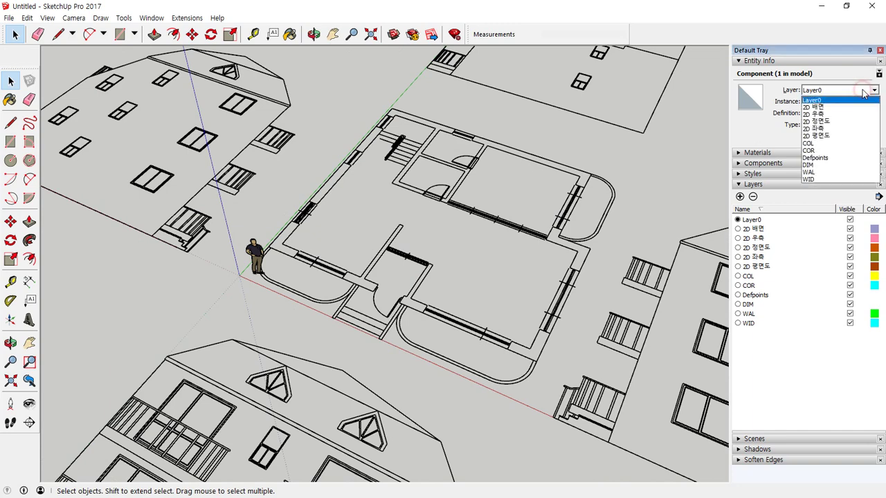
pyautogui.click(849, 129)
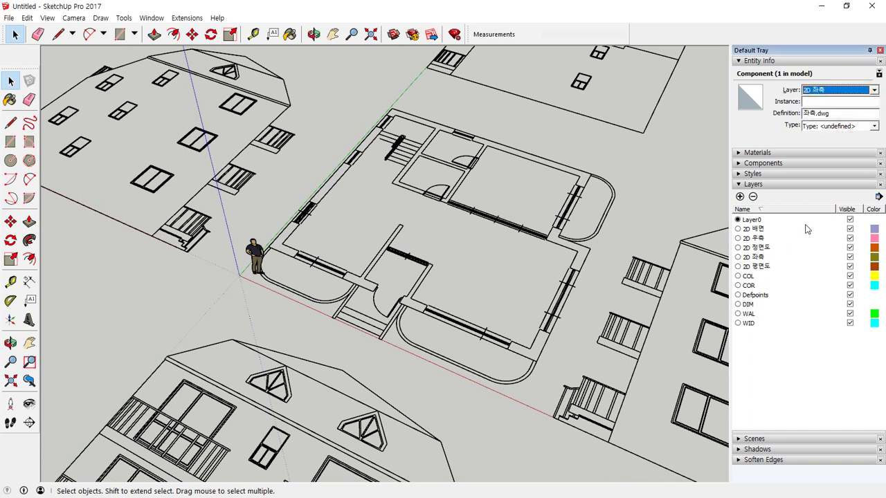
pyautogui.doubleClick(236, 170)
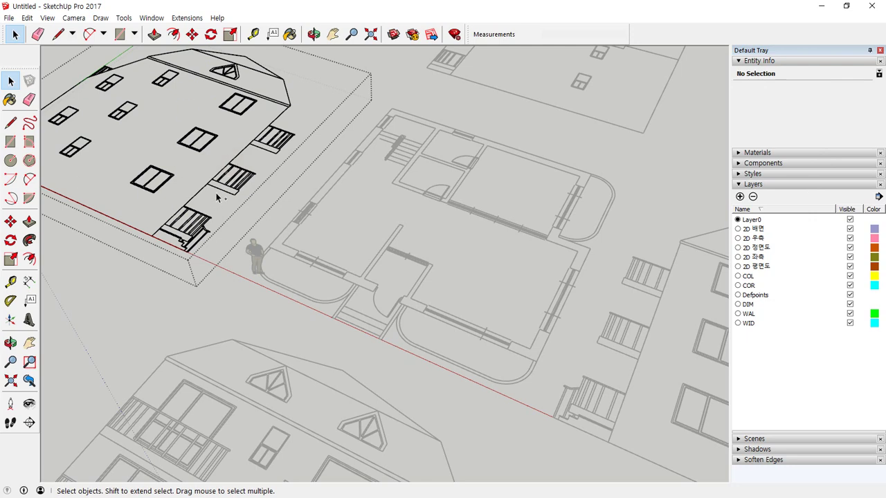
# Assign all edges inside the left elevation component to the 2D 좌측 layer and leave the component
pyautogui.hotkey('ctrl', 'a')
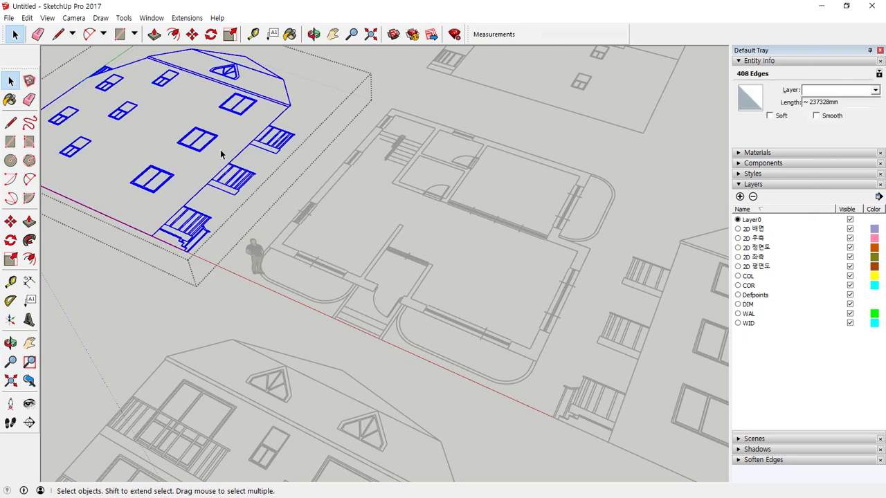
pyautogui.click(875, 90)
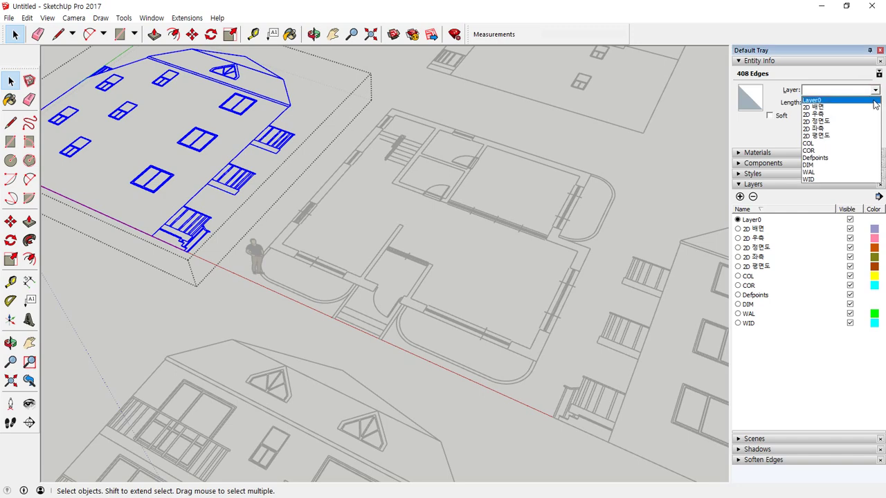
pyautogui.click(860, 130)
pyautogui.click(617, 153)
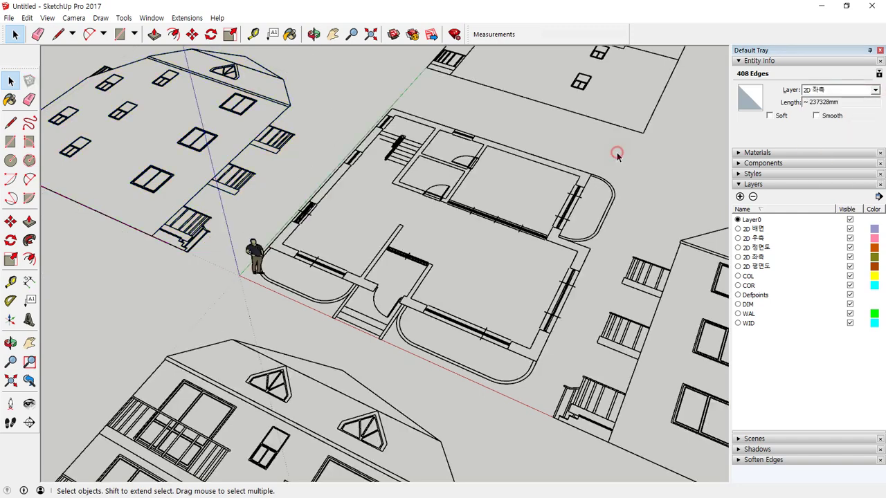
# Delete the imported layers COL, COR, Defpoints, DIM, WAL and WID, moving their contents to the default layer
pyautogui.click(755, 276)
pyautogui.keyDown('shift'); pyautogui.click(748, 323); pyautogui.keyUp('shift')
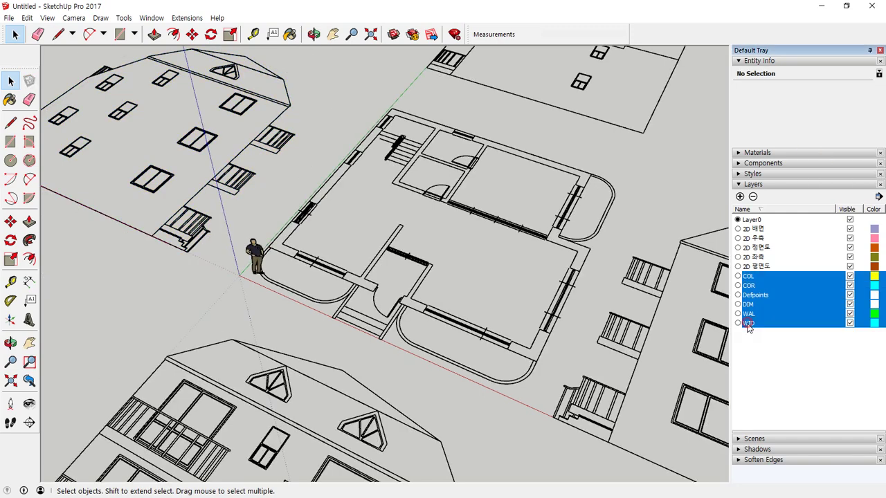
pyautogui.click(753, 196)
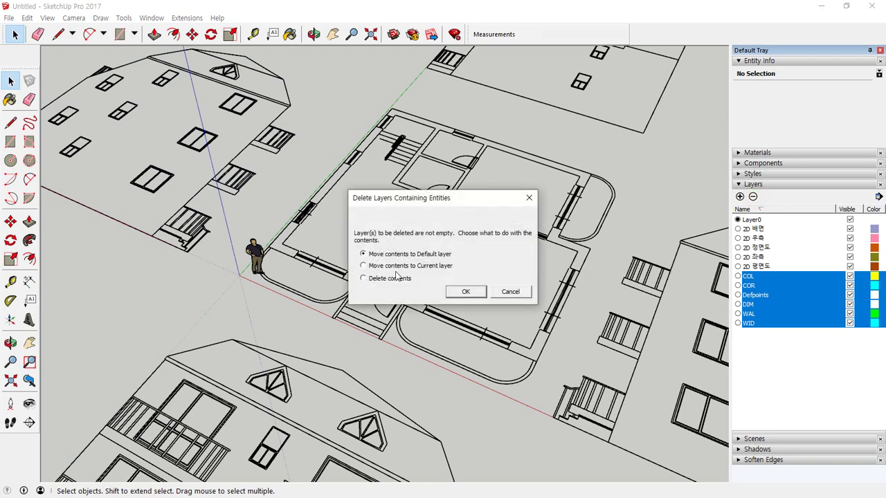
pyautogui.click(463, 291)
pyautogui.scroll(-6, 459, 291)
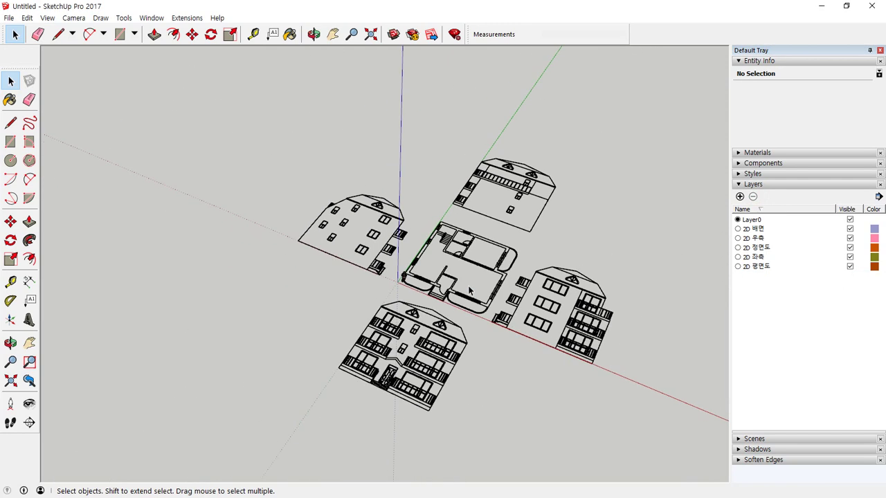
pyautogui.moveTo(558, 372); pyautogui.dragTo(443, 291, button='middle')
pyautogui.scroll(3, 467, 299)
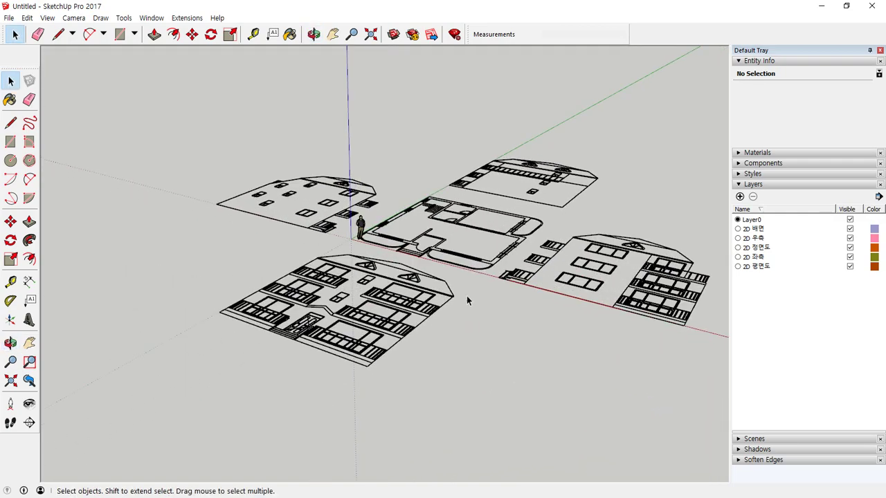
pyautogui.scroll(2, 536, 274)
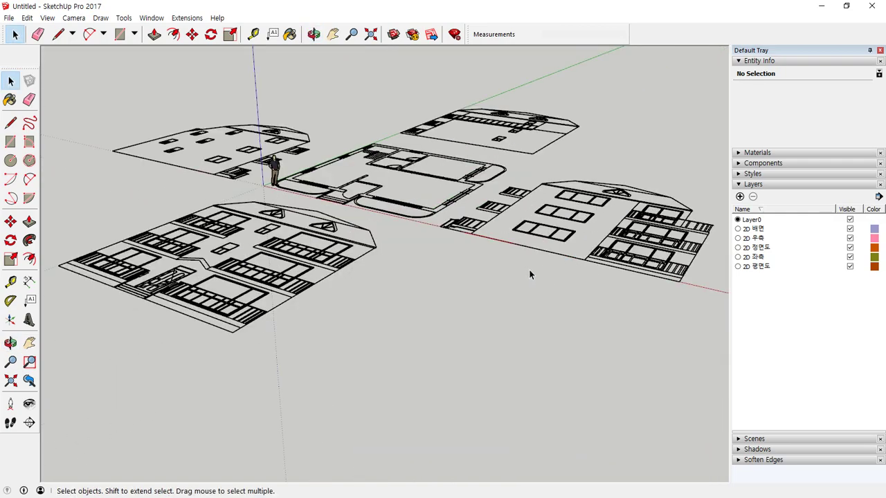
pyautogui.moveTo(534, 273); pyautogui.dragTo(518, 349, button='middle')
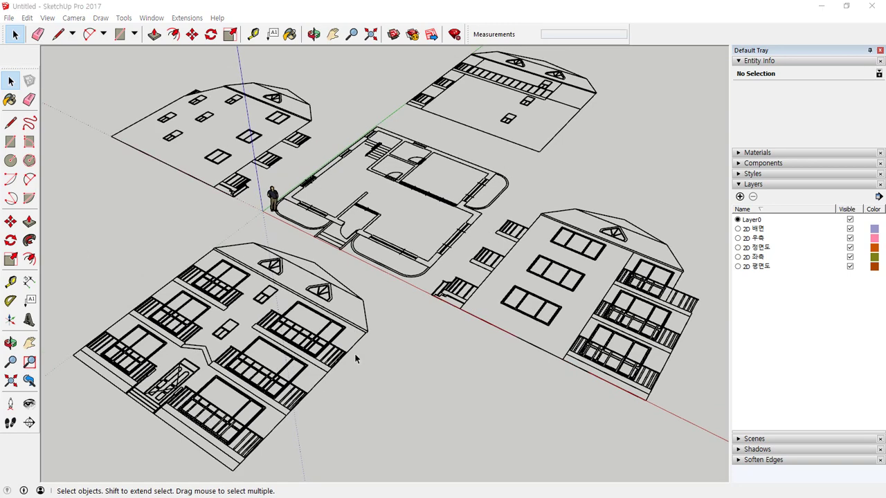
# Rotate the front elevation 90° about the red axis at its base corner to stand it upright
pyautogui.moveTo(345, 358); pyautogui.dragTo(413, 309, button='middle')
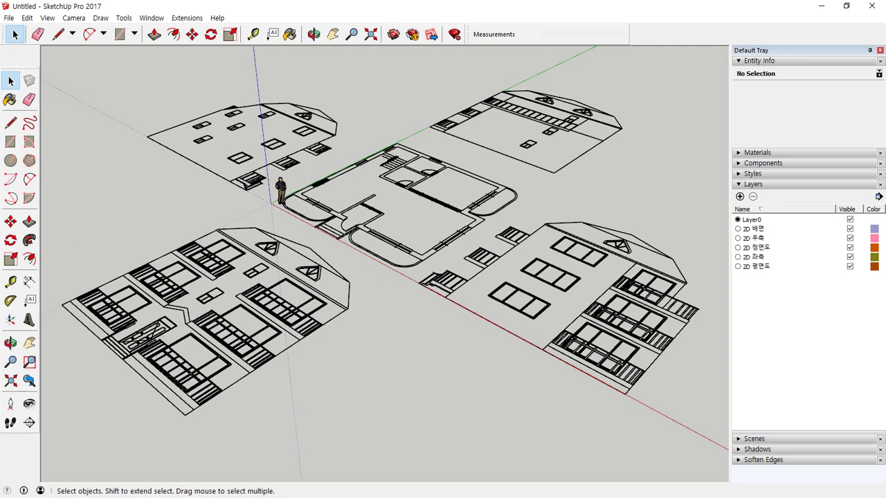
pyautogui.moveTo(170, 371); pyautogui.dragTo(169, 371)
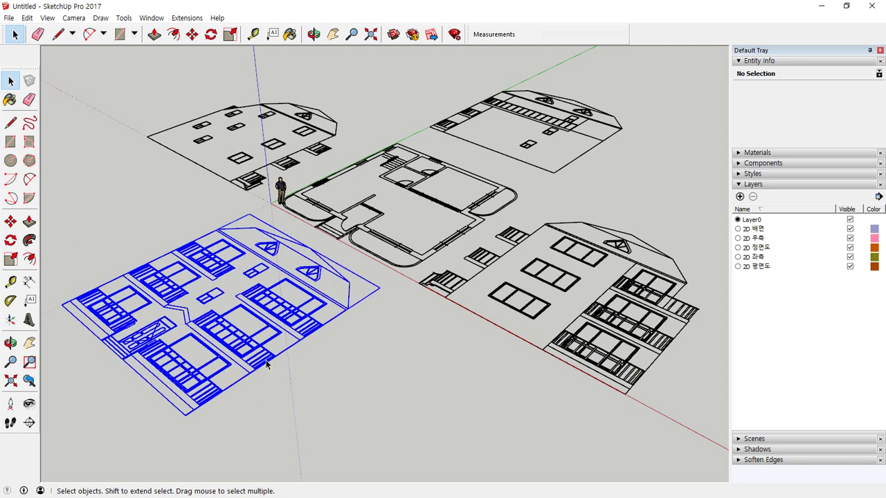
pyautogui.press('q')
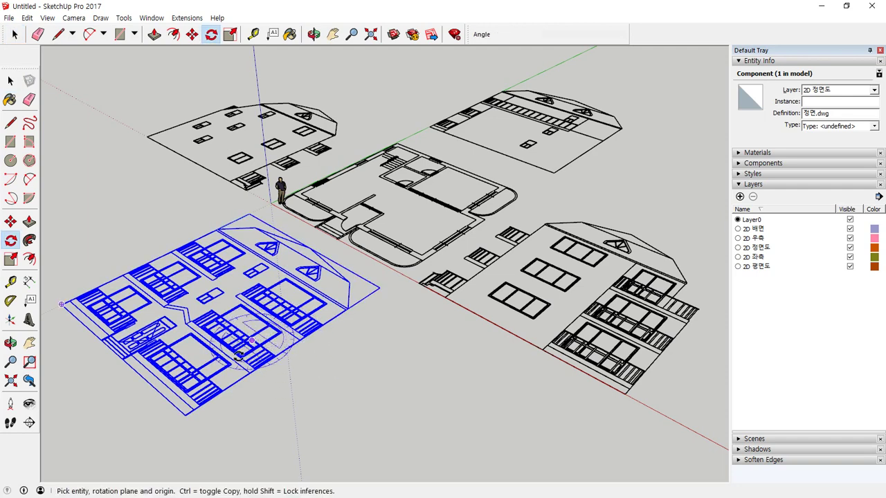
pyautogui.hotkey('ctrl', 't')
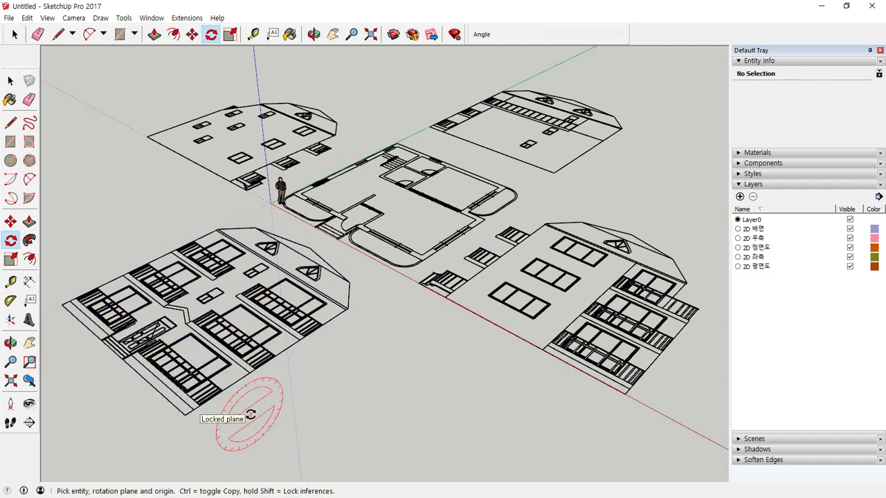
pyautogui.click(183, 415)
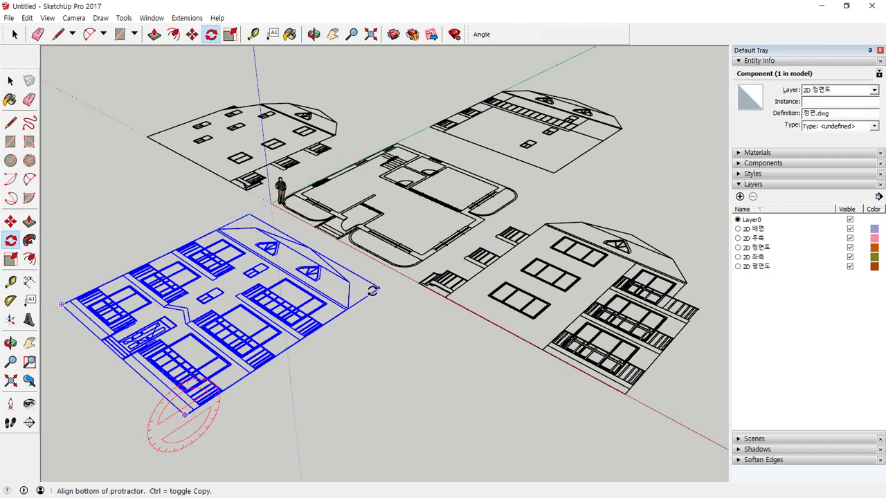
pyautogui.click(386, 279)
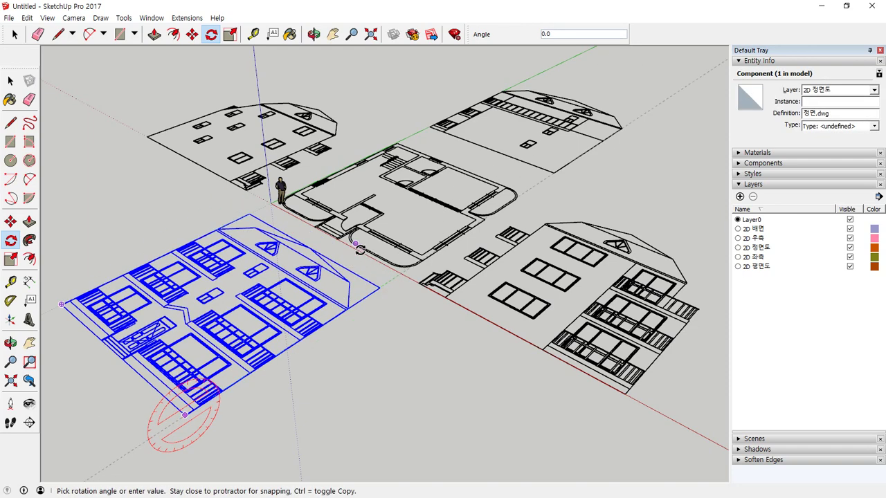
pyautogui.write('90')
pyautogui.press('Return')
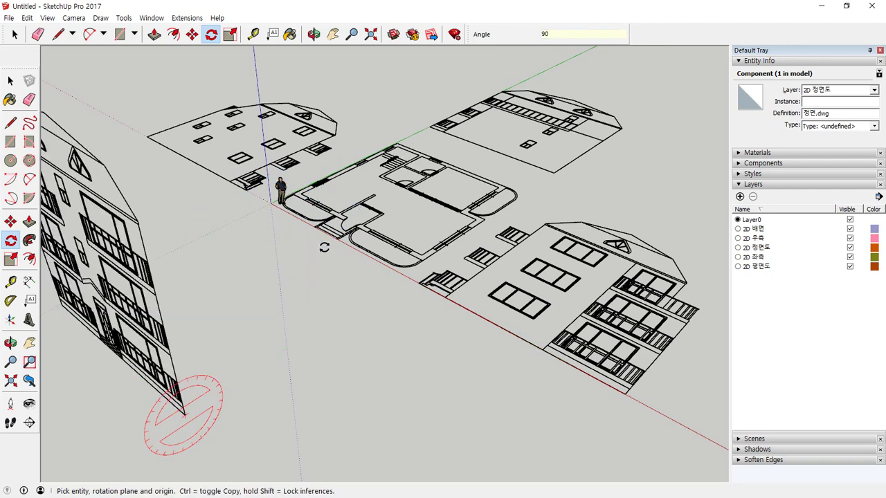
# Compare the left and right elevations with the matching sides of the floor plan to work out their required orientation
pyautogui.moveTo(510, 407); pyautogui.dragTo(444, 412, button='middle')
pyautogui.press('space')
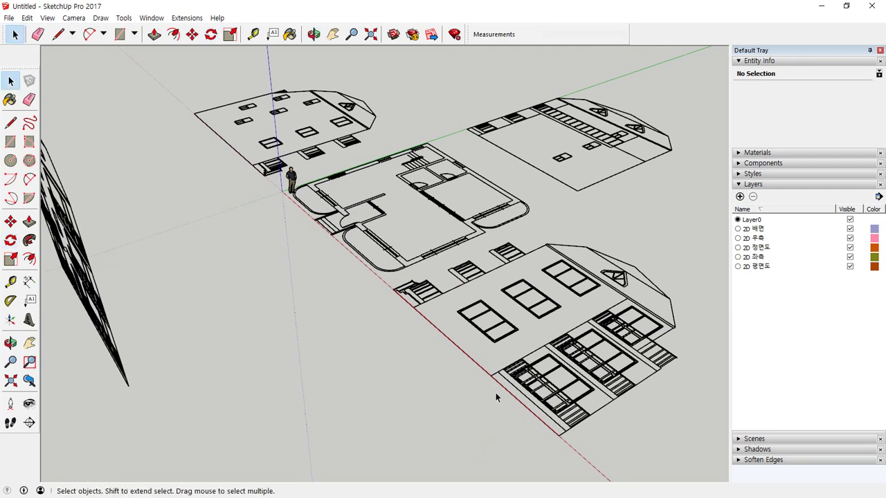
pyautogui.moveTo(484, 365); pyautogui.dragTo(483, 369)
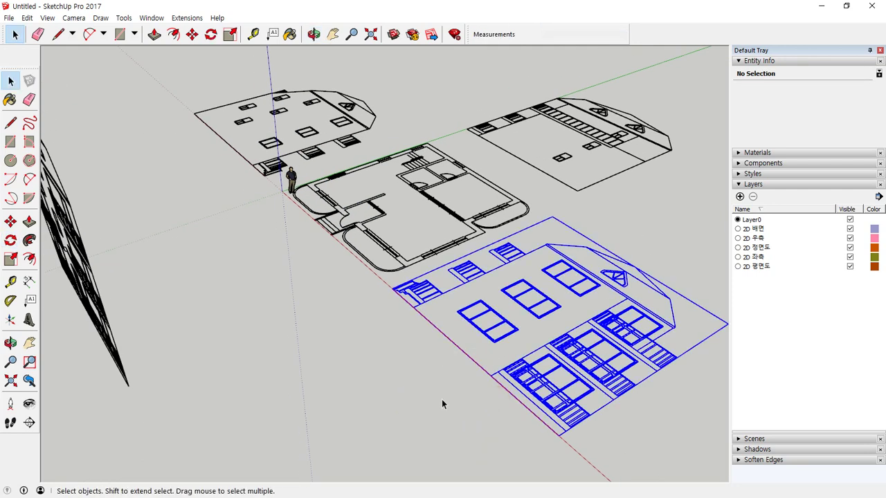
pyautogui.click(218, 131)
pyautogui.moveTo(478, 263)
pyautogui.mouseDown()
pyautogui.moveTo(361, 341)
pyautogui.moveTo(385, 345)
pyautogui.moveTo(337, 341)
pyautogui.mouseUp()
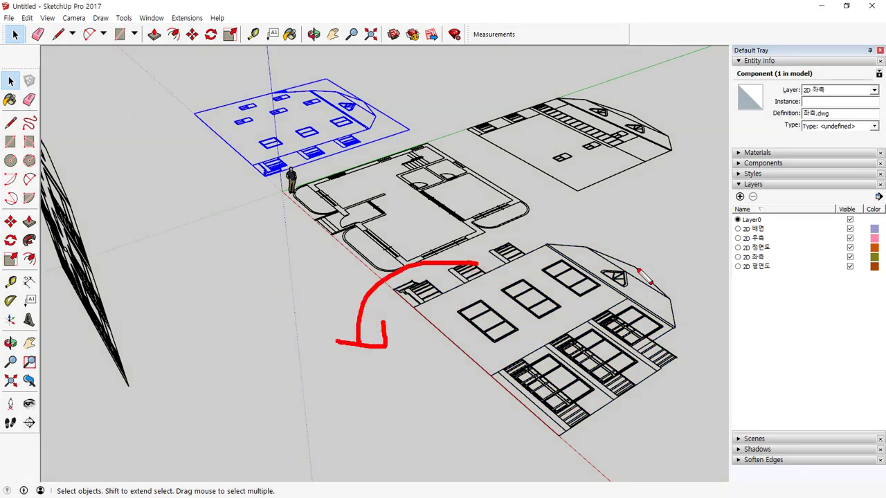
pyautogui.moveTo(472, 295)
pyautogui.mouseDown()
pyautogui.moveTo(429, 324)
pyautogui.moveTo(429, 265)
pyautogui.moveTo(533, 253)
pyautogui.moveTo(500, 296)
pyautogui.mouseUp()
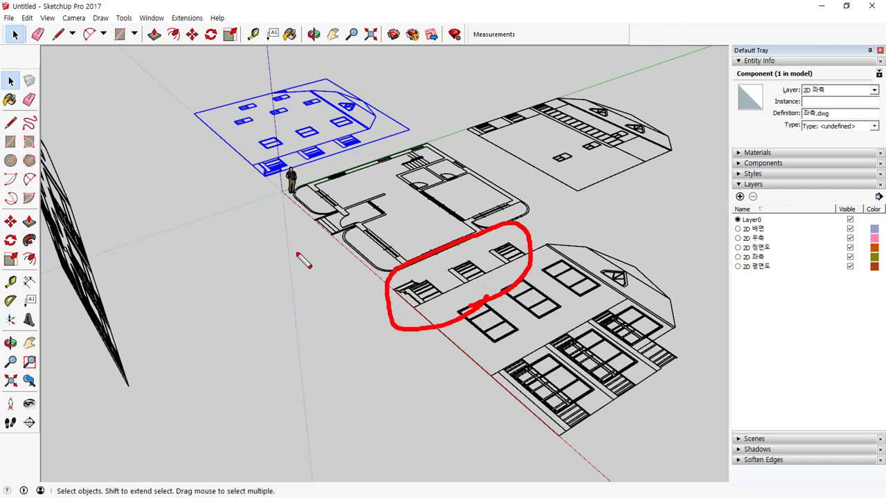
pyautogui.moveTo(349, 274)
pyautogui.mouseDown()
pyautogui.moveTo(331, 239)
pyautogui.moveTo(407, 242)
pyautogui.moveTo(344, 276)
pyautogui.mouseUp()
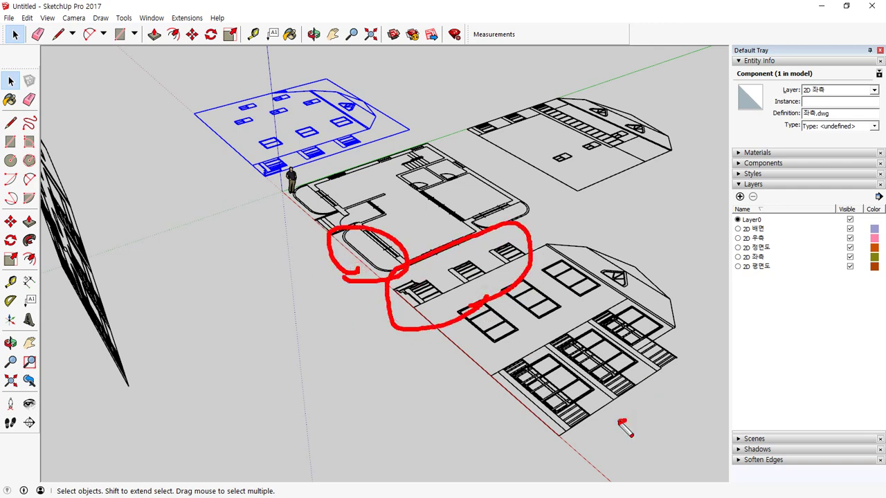
pyautogui.moveTo(622, 426); pyautogui.dragTo(692, 415)
pyautogui.press('Escape')
# Rotate the right elevation 90° flat on the ground about a point on its base edge
pyautogui.click(490, 311)
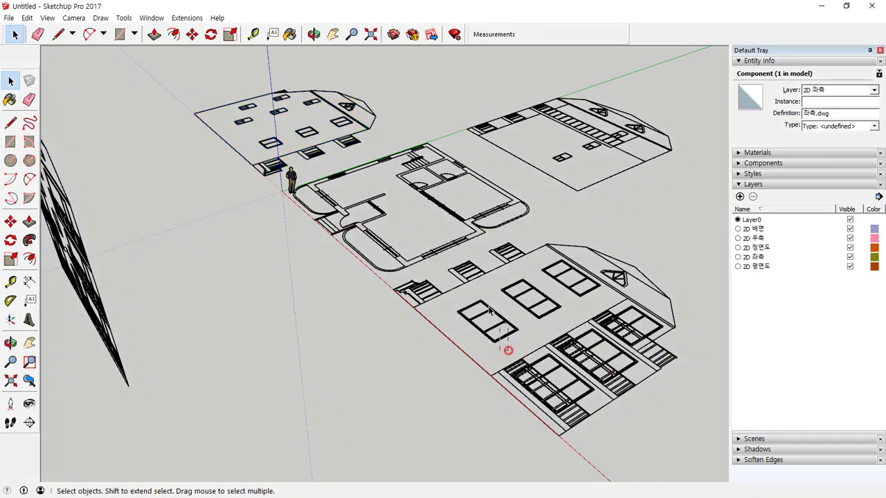
pyautogui.click(484, 339)
pyautogui.press('q')
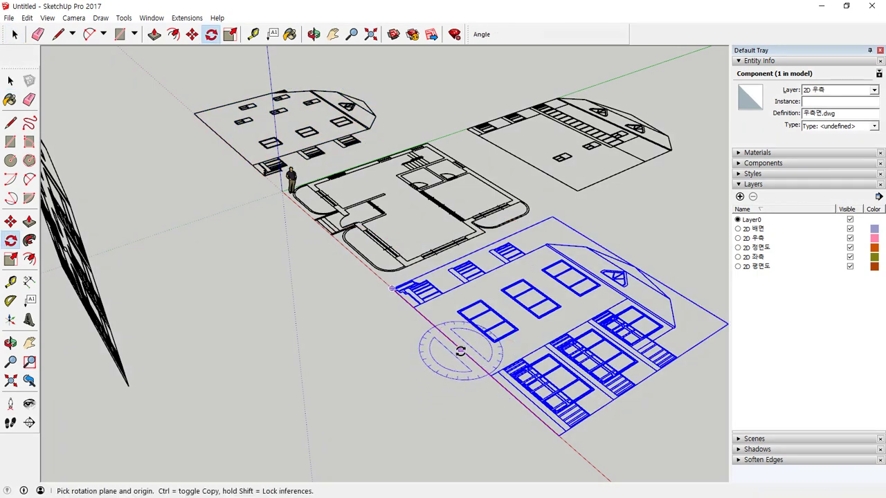
pyautogui.click(463, 351)
pyautogui.click(371, 272)
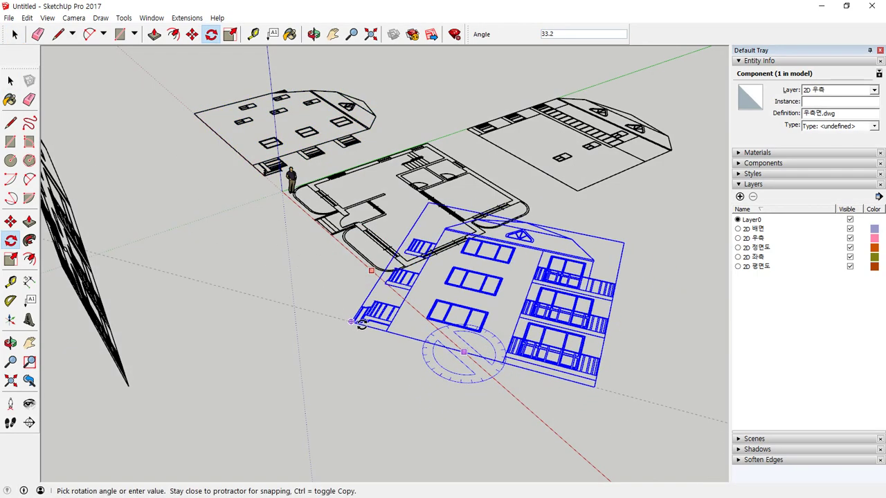
pyautogui.click(360, 320)
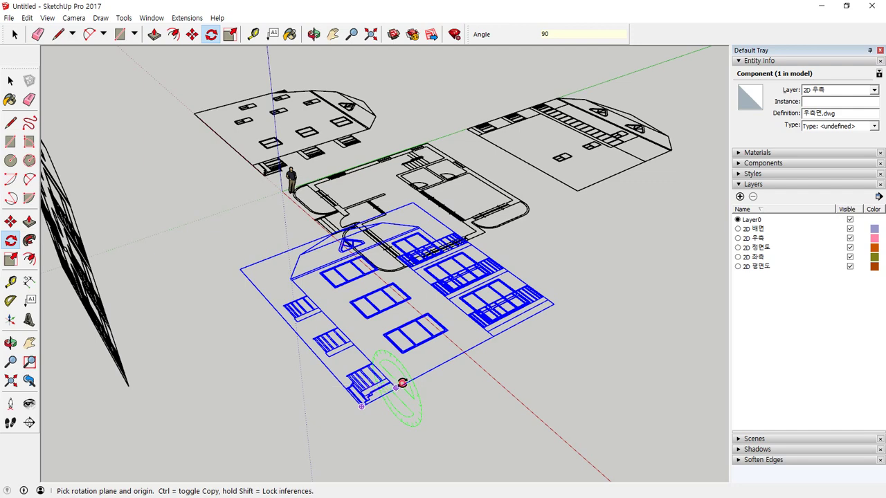
# Rotate the right elevation 90° about the green axis at its base edge to stand it upright
pyautogui.click(396, 387)
pyautogui.click(304, 287)
pyautogui.write('9')
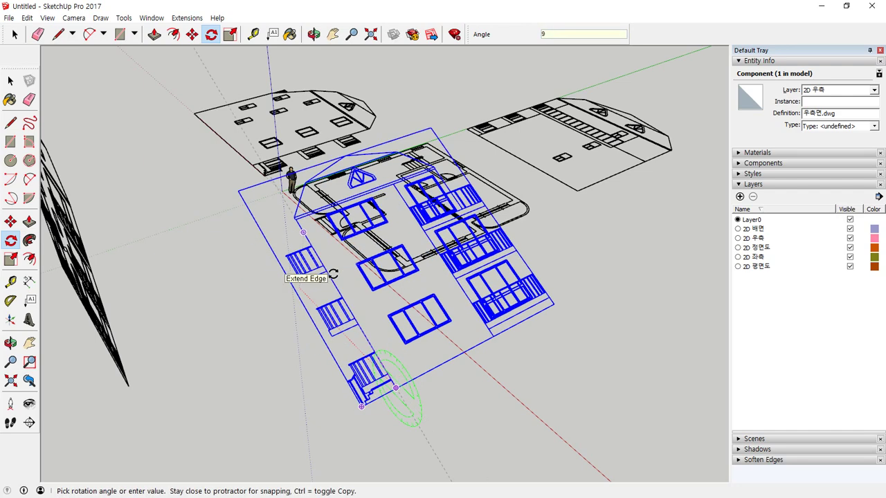
pyautogui.write('0')
pyautogui.press('Return')
# Rotate the left elevation flat on the ground about a point on its base until the base runs parallel to the green axis
pyautogui.moveTo(331, 277); pyautogui.dragTo(218, 233, button='middle')
pyautogui.press('space')
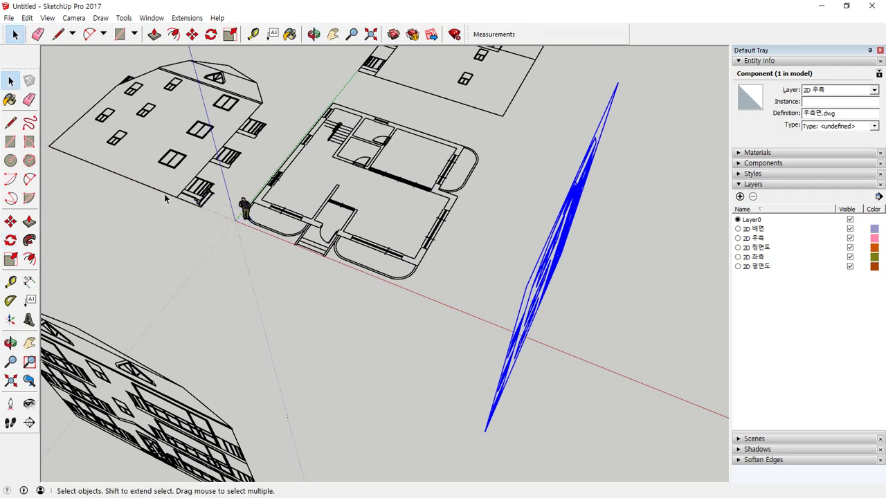
pyautogui.click(158, 202)
pyautogui.press('q')
pyautogui.click(121, 175)
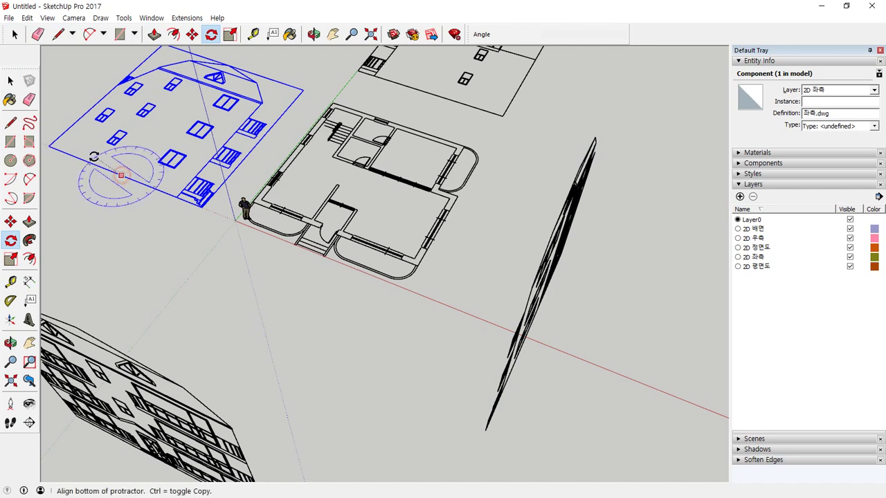
pyautogui.click(41, 158)
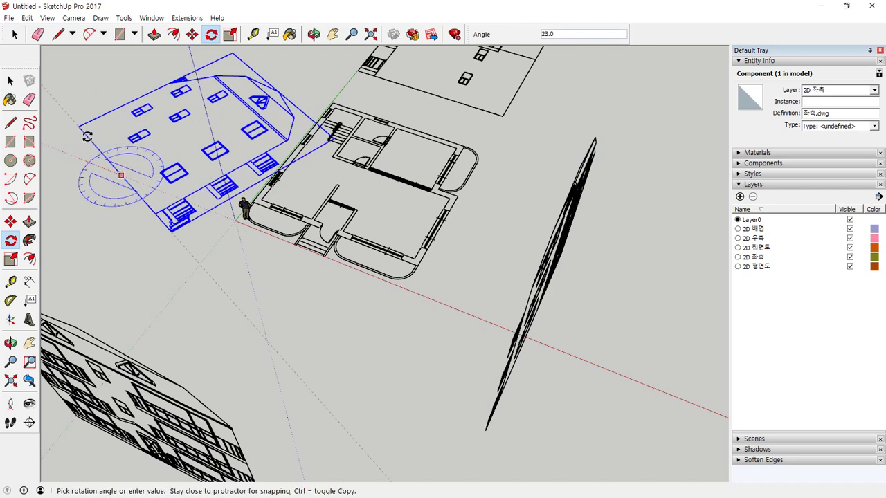
pyautogui.press('Return')
# Rotate the left elevation about the green axis at its base edge to stand it upright
pyautogui.moveTo(87, 136); pyautogui.dragTo(148, 262, button='middle')
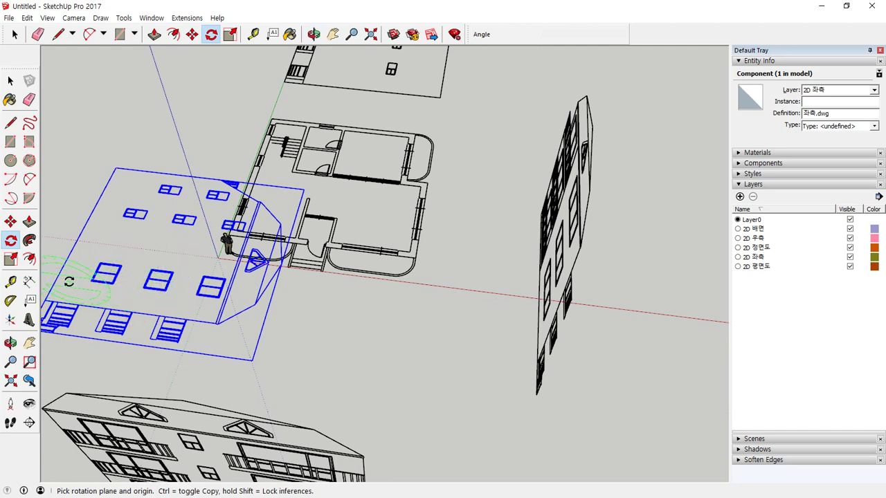
pyautogui.moveTo(157, 276); pyautogui.dragTo(174, 228, button='middle')
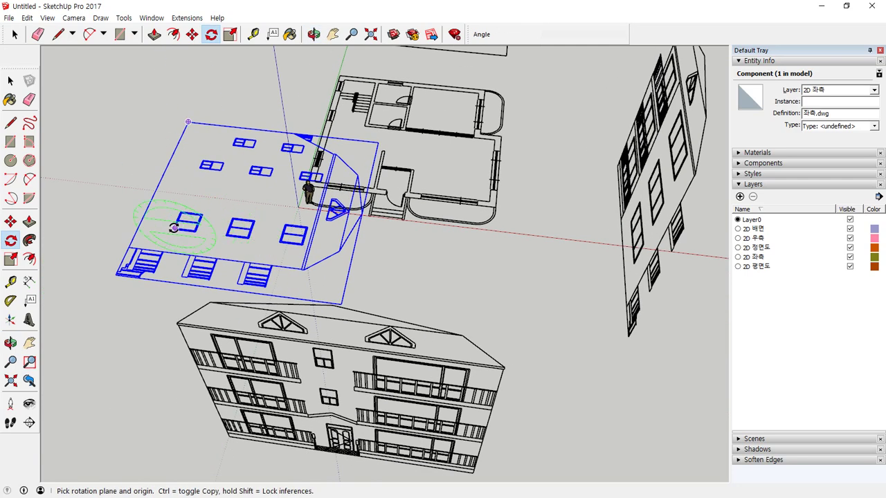
pyautogui.click(133, 236)
pyautogui.click(171, 242)
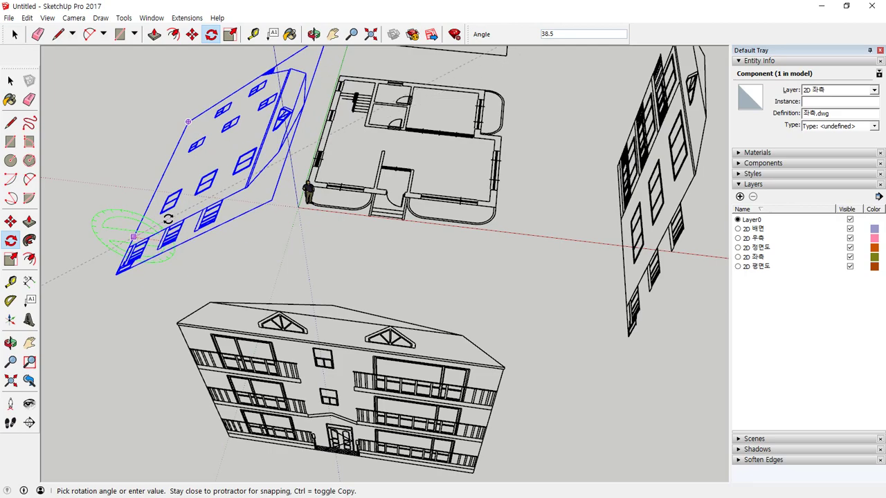
pyautogui.press('Return')
# Examine the rear elevation against the back of the floor plan, comparing the balcony position when viewed from behind
pyautogui.moveTo(193, 241); pyautogui.dragTo(356, 253, button='middle')
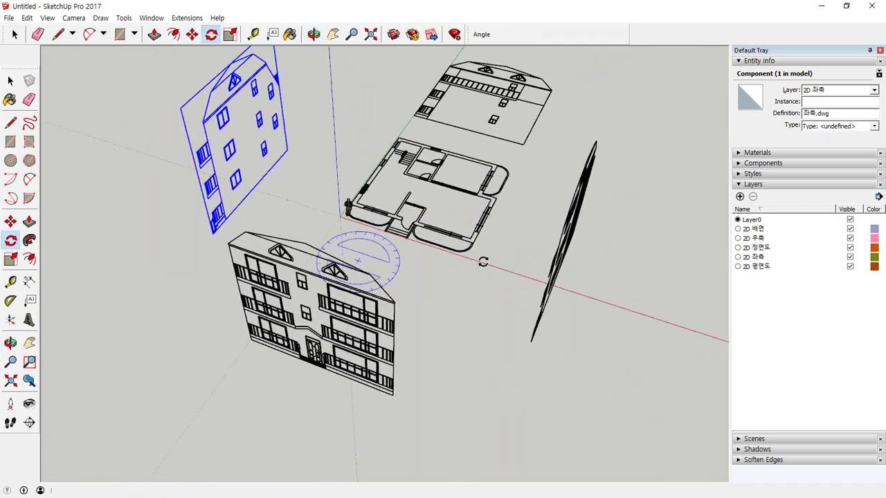
pyautogui.moveTo(487, 265); pyautogui.dragTo(468, 277, button='middle')
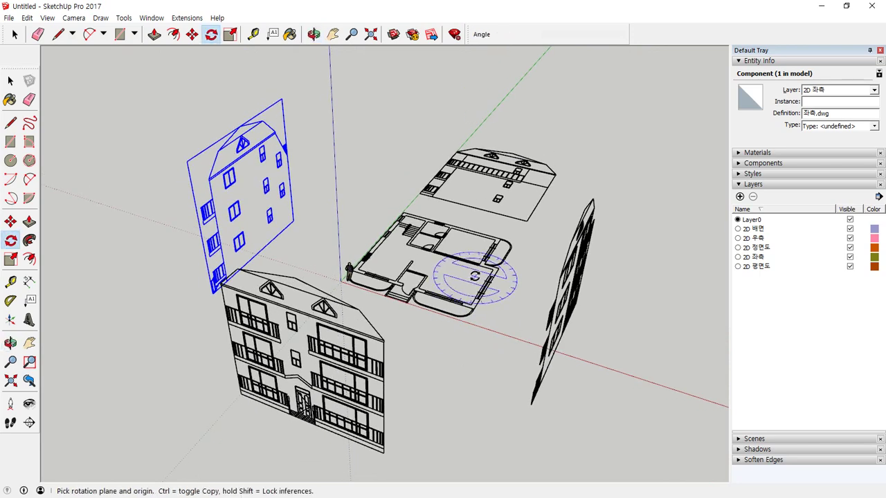
pyautogui.press('space')
pyautogui.click(559, 148)
pyautogui.moveTo(559, 148); pyautogui.dragTo(411, 324, button='middle')
pyautogui.scroll(2, 406, 306)
pyautogui.scroll(2, 435, 325)
pyautogui.scroll(-1, 410, 333)
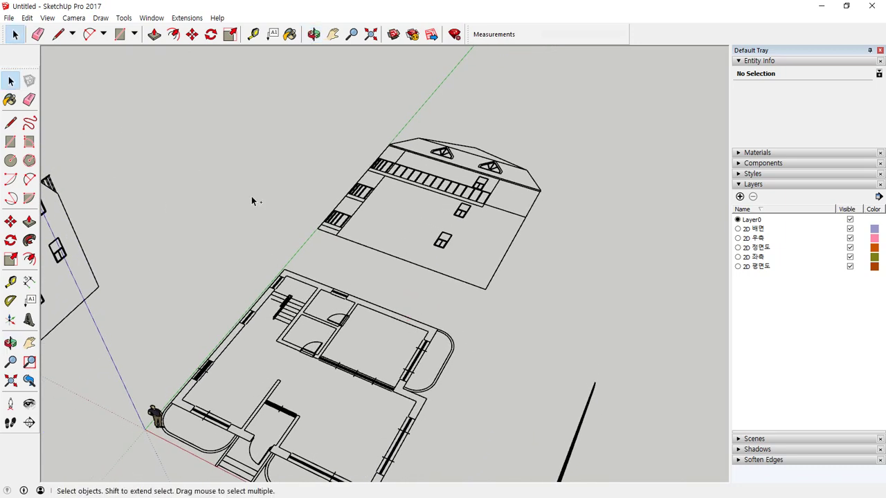
pyautogui.moveTo(298, 251); pyautogui.dragTo(448, 304)
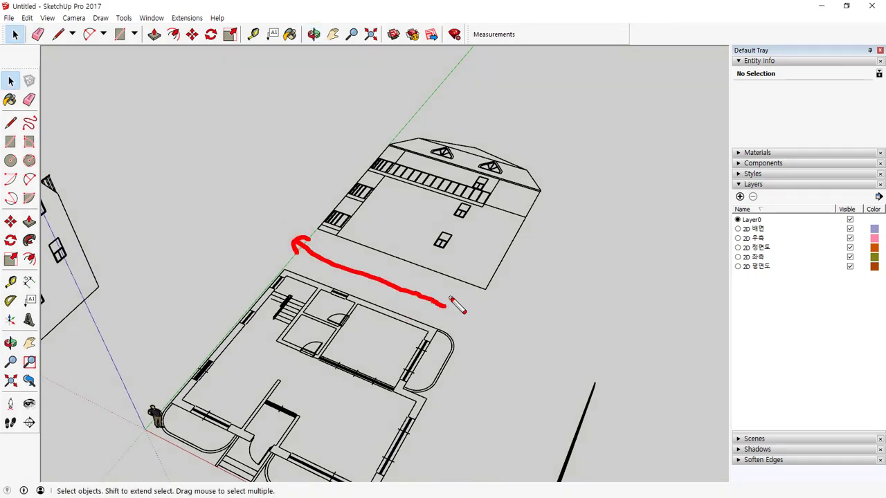
pyautogui.press('Escape')
pyautogui.moveTo(492, 308); pyautogui.dragTo(8, 311, button='middle')
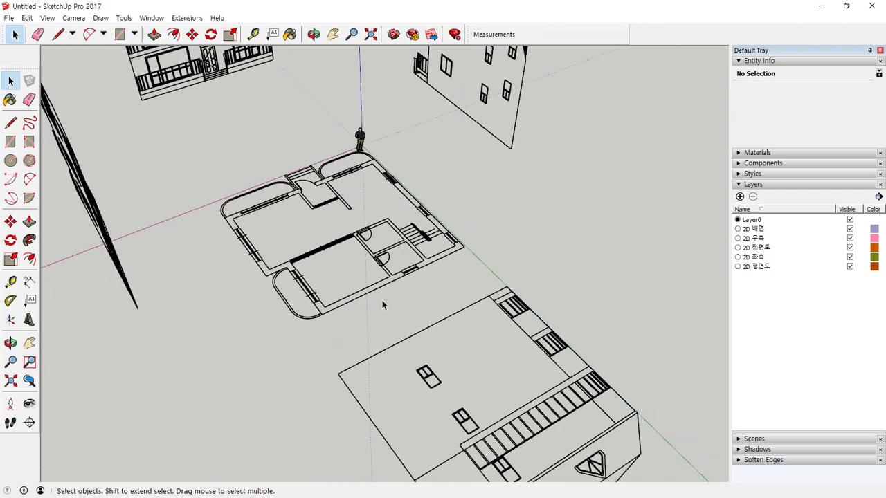
pyautogui.moveTo(382, 302); pyautogui.dragTo(333, 307, button='middle')
pyautogui.hotkey('ctrl', '2')
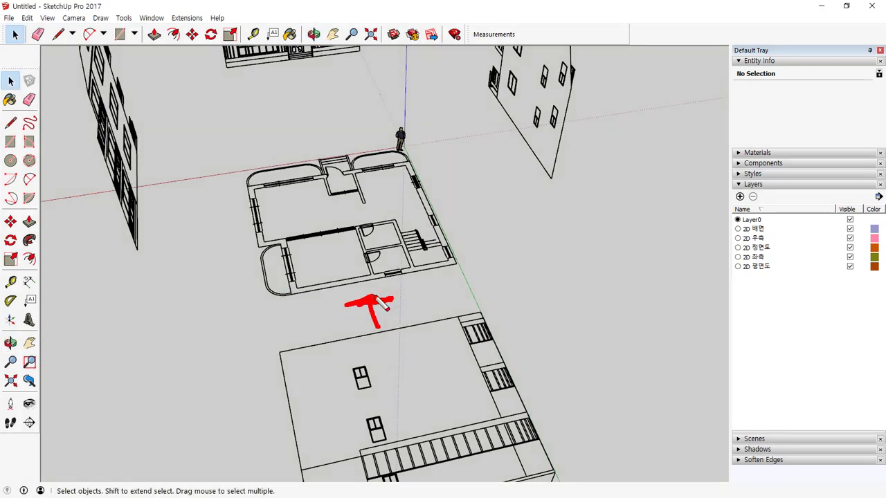
pyautogui.moveTo(386, 351)
pyautogui.mouseDown()
pyautogui.moveTo(367, 294)
pyautogui.moveTo(353, 304)
pyautogui.mouseUp()
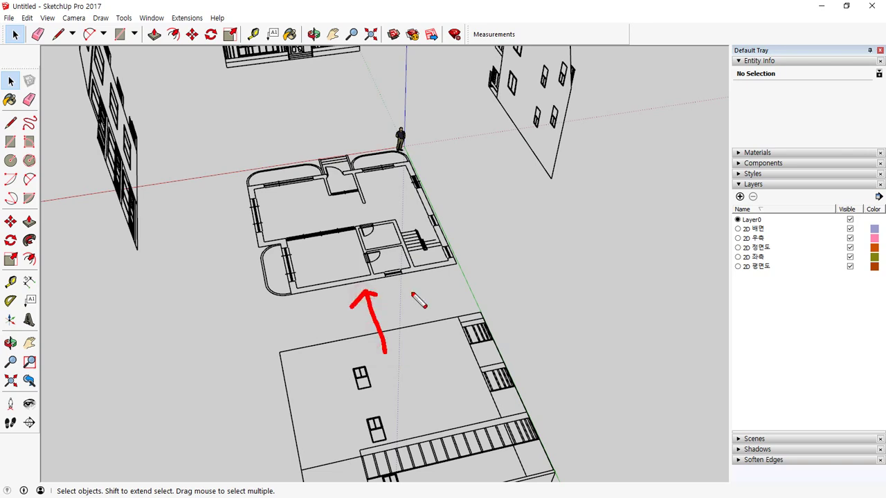
pyautogui.moveTo(453, 271); pyautogui.dragTo(459, 294)
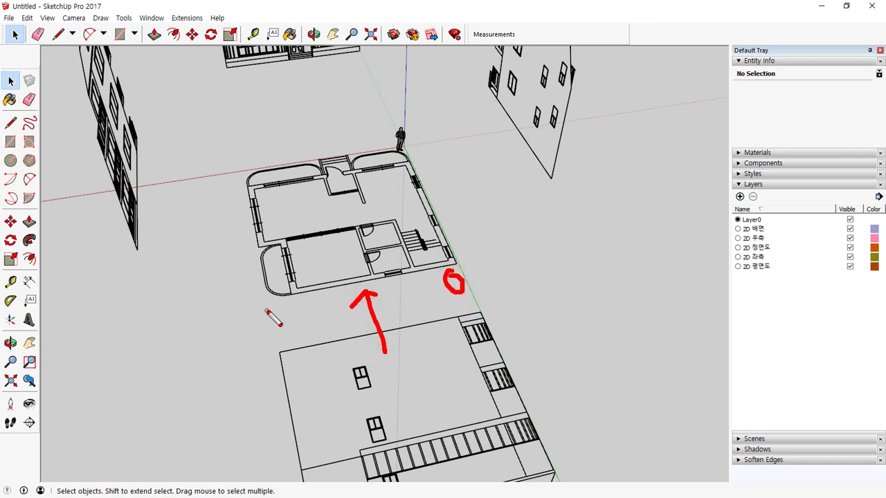
pyautogui.moveTo(291, 306); pyautogui.dragTo(250, 274)
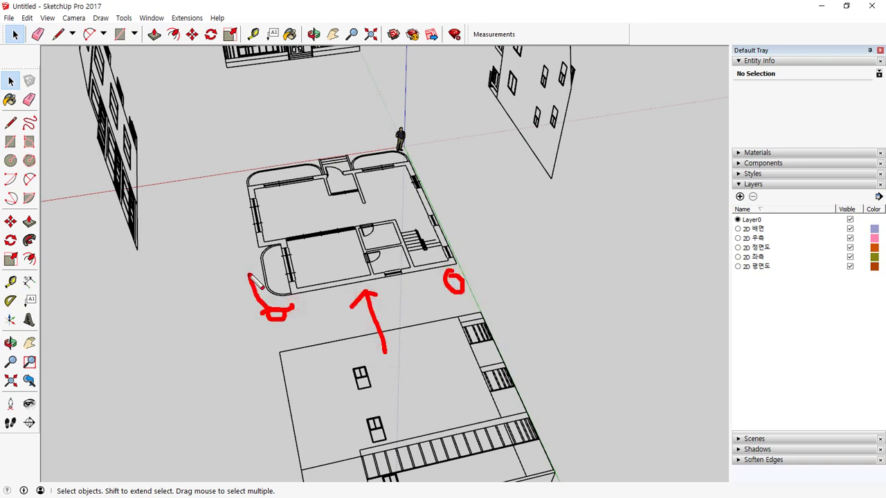
pyautogui.press('Escape')
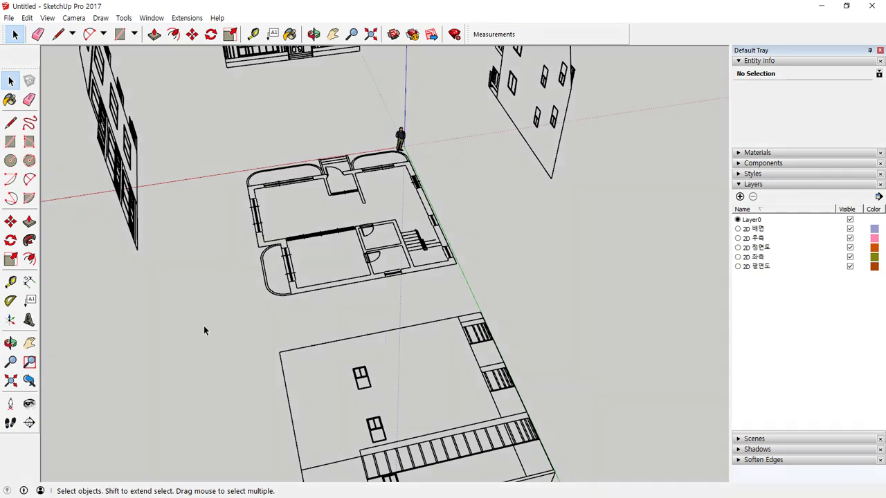
# Mirror the rear elevation component along its own red axis so its balconies match the floor plan's balcony side
pyautogui.moveTo(204, 328)
pyautogui.mouseDown(button='middle')
pyautogui.moveTo(434, 352)
pyautogui.moveTo(582, 326)
pyautogui.mouseUp(button='middle')
pyautogui.moveTo(364, 204)
pyautogui.keyDown('shift'); pyautogui.mouseDown(button='middle')
pyautogui.moveTo(169, 308)
pyautogui.moveTo(382, 340)
pyautogui.mouseUp(button='middle'); pyautogui.keyUp('shift')
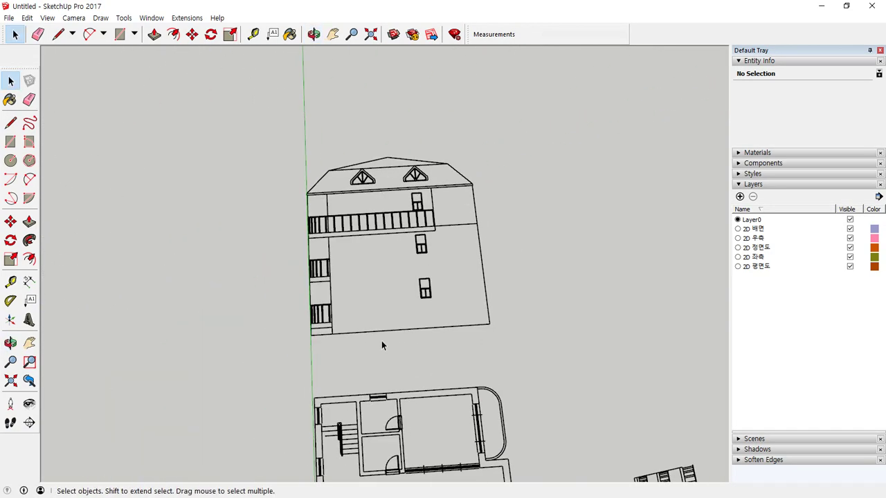
pyautogui.scroll(2, 381, 341)
pyautogui.hotkey('ctrl', '2')
pyautogui.moveTo(310, 348)
pyautogui.mouseDown()
pyautogui.moveTo(282, 340)
pyautogui.moveTo(318, 219)
pyautogui.moveTo(317, 347)
pyautogui.moveTo(296, 367)
pyautogui.moveTo(545, 378)
pyautogui.mouseUp()
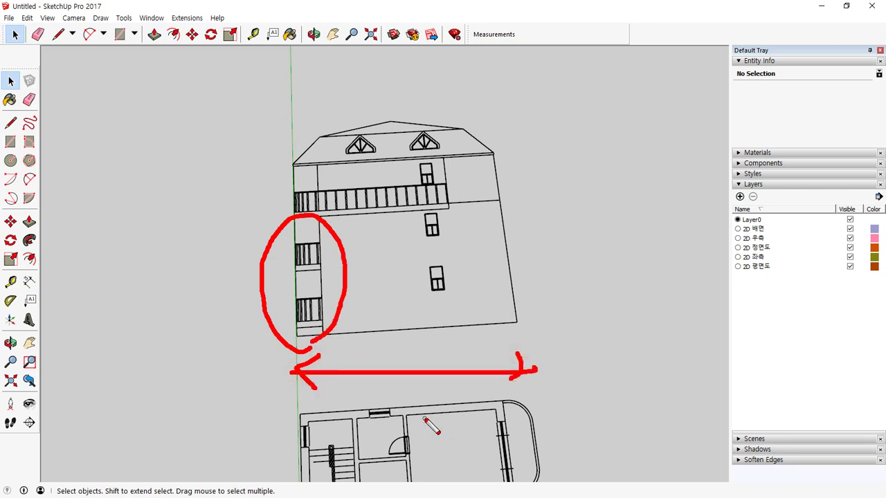
pyautogui.press('Escape')
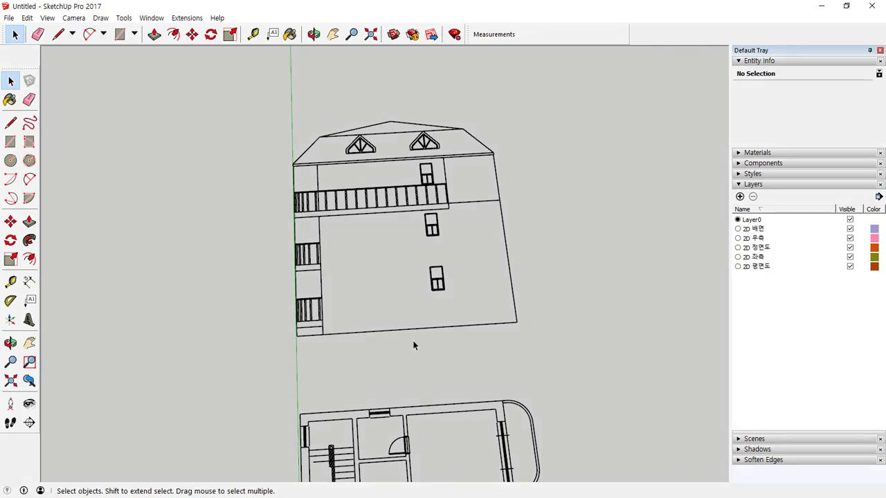
pyautogui.click(374, 316)
pyautogui.rightClick(434, 277)
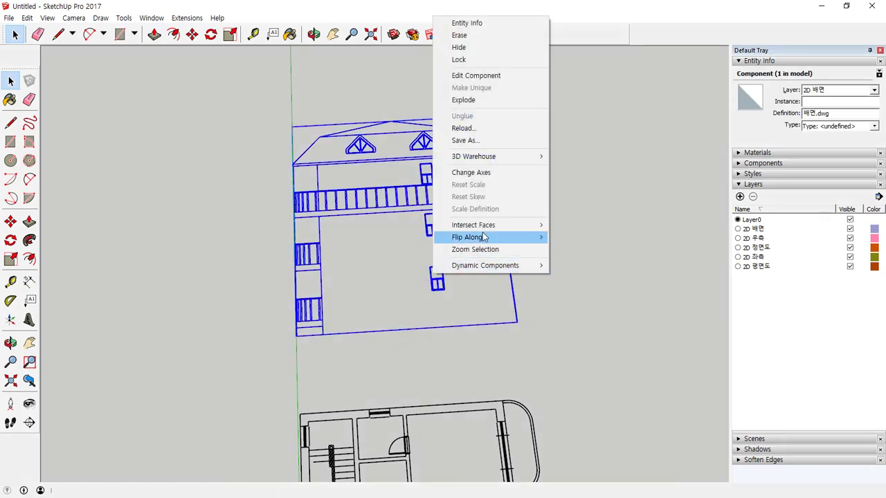
pyautogui.moveTo(542, 238)
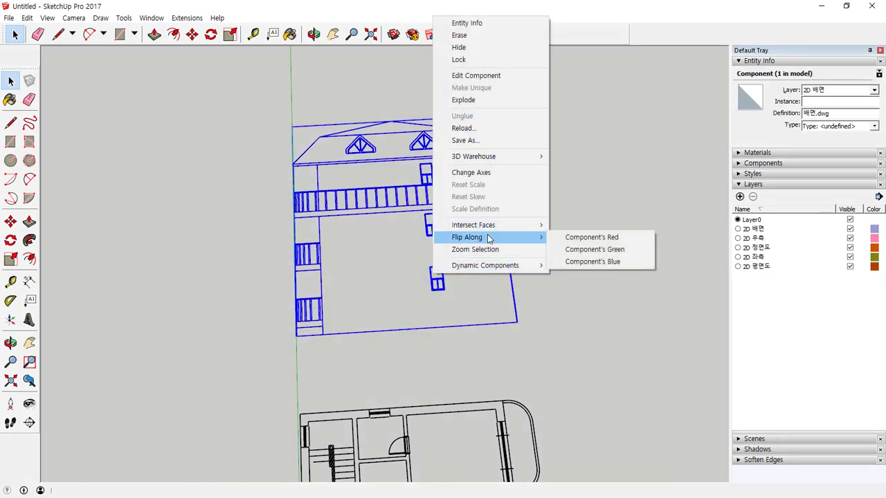
pyautogui.click(649, 242)
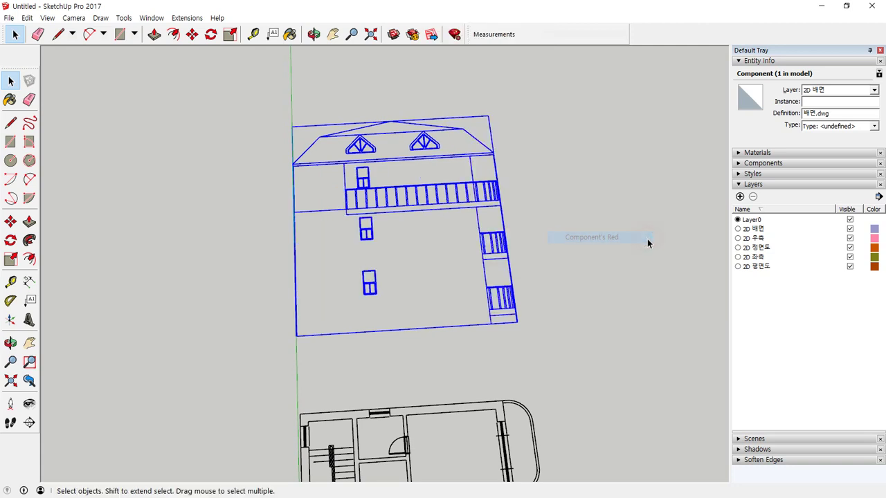
# Check the mirrored rear elevation's windows, balconies and corner against the back wall of the floor plan
pyautogui.moveTo(648, 243)
pyautogui.mouseDown(button='middle')
pyautogui.moveTo(538, 293)
pyautogui.moveTo(489, 357)
pyautogui.mouseUp(button='middle')
pyautogui.moveTo(483, 334)
pyautogui.mouseDown()
pyautogui.moveTo(485, 381)
pyautogui.moveTo(462, 447)
pyautogui.moveTo(489, 457)
pyautogui.mouseUp()
pyautogui.moveTo(362, 285); pyautogui.dragTo(348, 382)
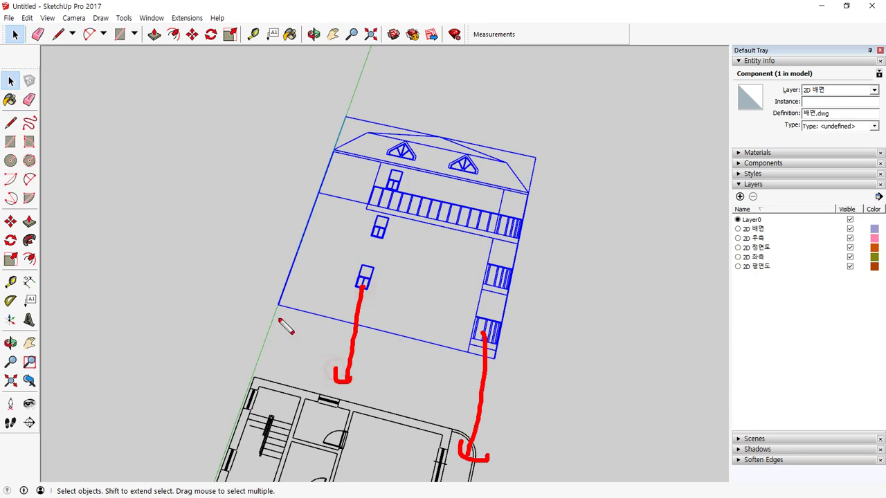
pyautogui.moveTo(280, 308); pyautogui.dragTo(263, 380)
pyautogui.moveTo(241, 348)
pyautogui.mouseDown()
pyautogui.moveTo(243, 359)
pyautogui.moveTo(282, 373)
pyautogui.mouseUp()
pyautogui.press('Escape')
pyautogui.moveTo(527, 371)
pyautogui.mouseDown(button='middle')
pyautogui.moveTo(528, 358)
pyautogui.moveTo(265, 273)
pyautogui.mouseUp(button='middle')
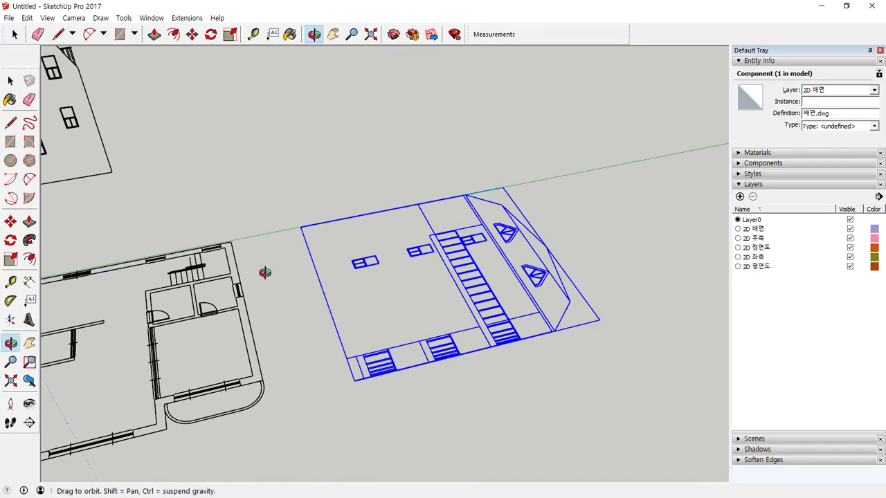
pyautogui.press('space')
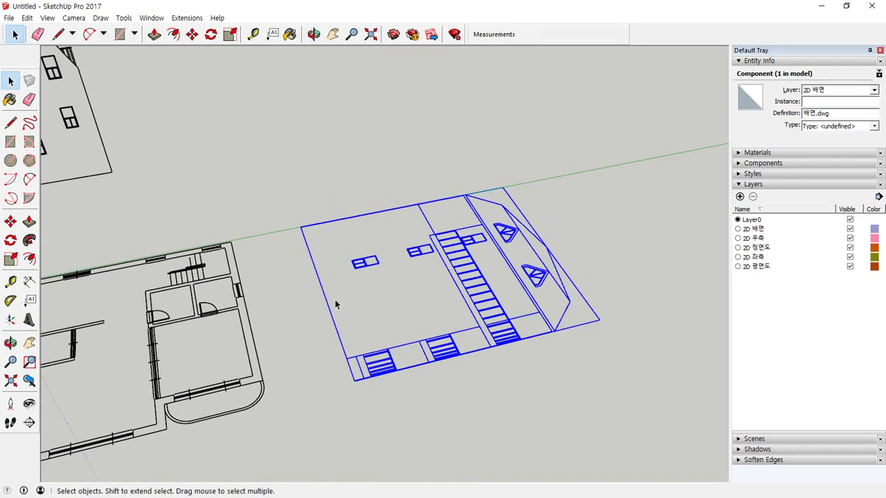
# Rotate the rear elevation about the red axis at its base edge to stand it upright
pyautogui.press('q')
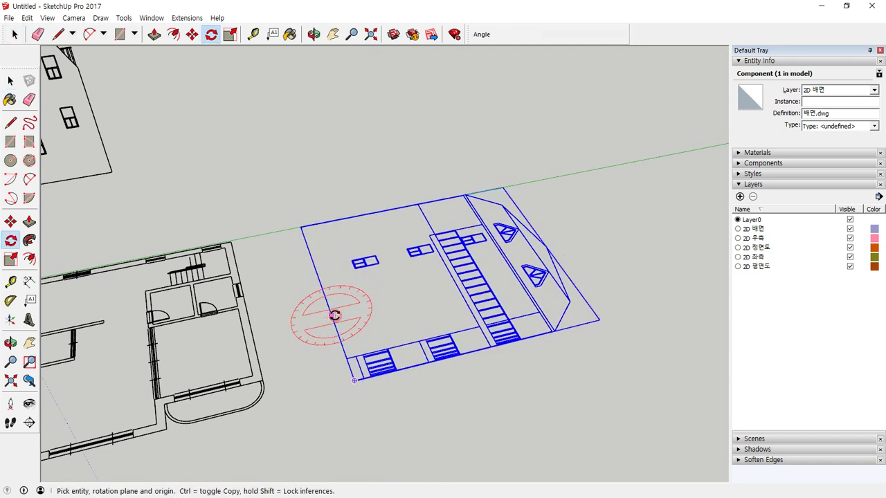
pyautogui.click(331, 316)
pyautogui.click(413, 302)
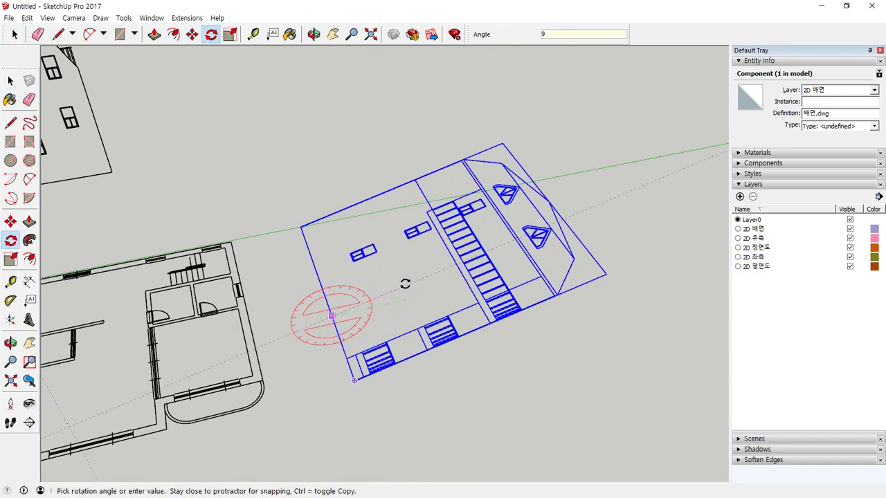
pyautogui.click(396, 291)
pyautogui.press('space')
# Examine the four upright elevations around the floor plan and compare the front elevation's base corner with the plan's outer wall corners
pyautogui.moveTo(309, 378); pyautogui.dragTo(400, 303, button='middle')
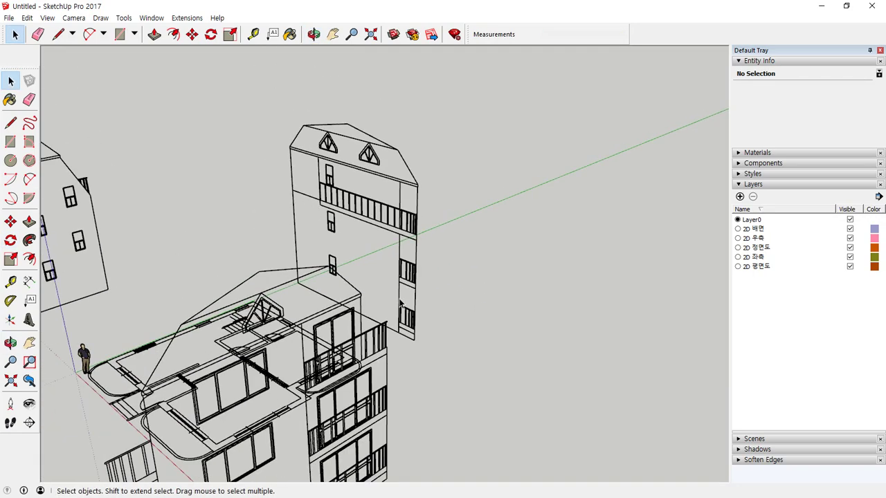
pyautogui.scroll(-4, 387, 302)
pyautogui.moveTo(205, 324); pyautogui.dragTo(215, 390, button='middle')
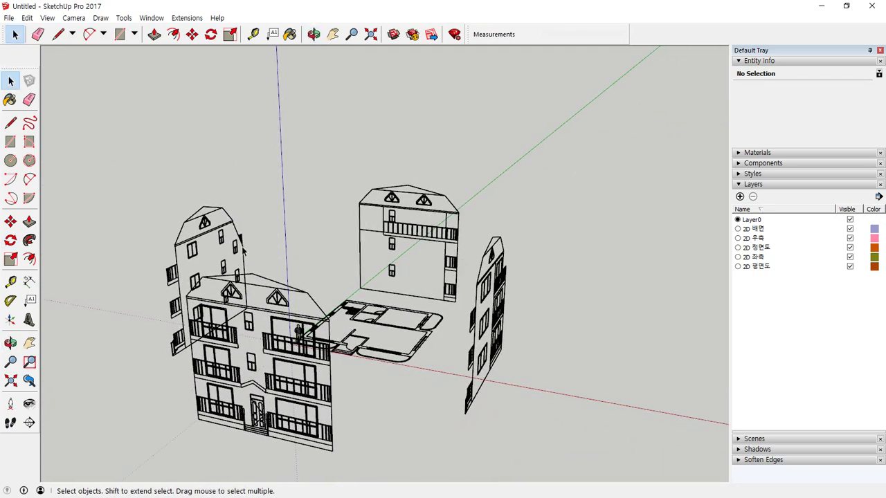
pyautogui.moveTo(447, 350); pyautogui.dragTo(361, 383, button='middle')
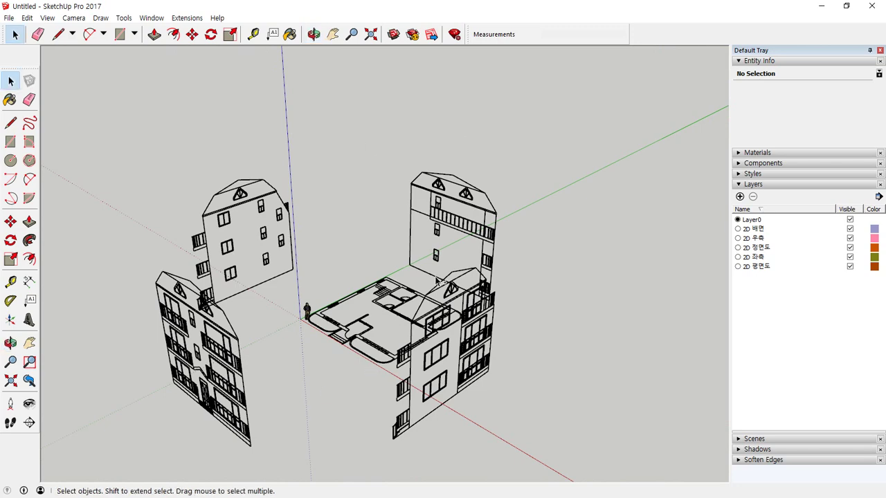
pyautogui.moveTo(437, 280); pyautogui.dragTo(277, 388, button='middle')
pyautogui.scroll(3, 286, 427)
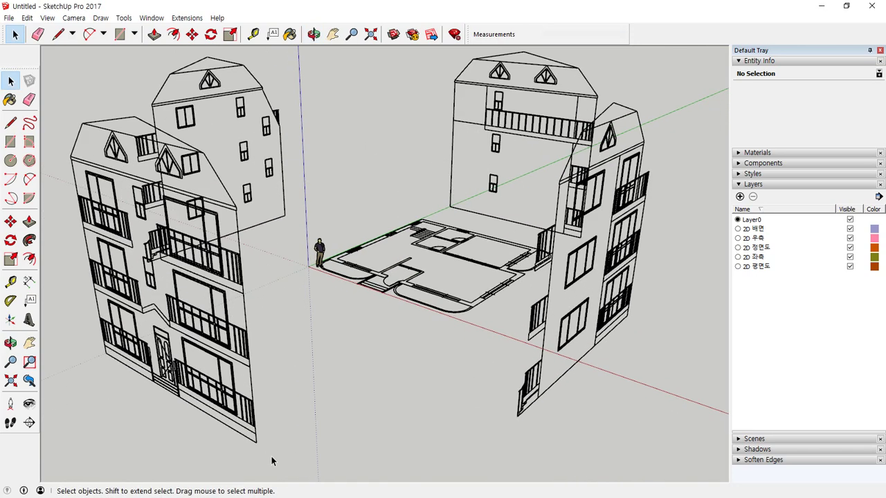
pyautogui.scroll(3, 271, 456)
pyautogui.moveTo(254, 449); pyautogui.dragTo(324, 413, button='middle')
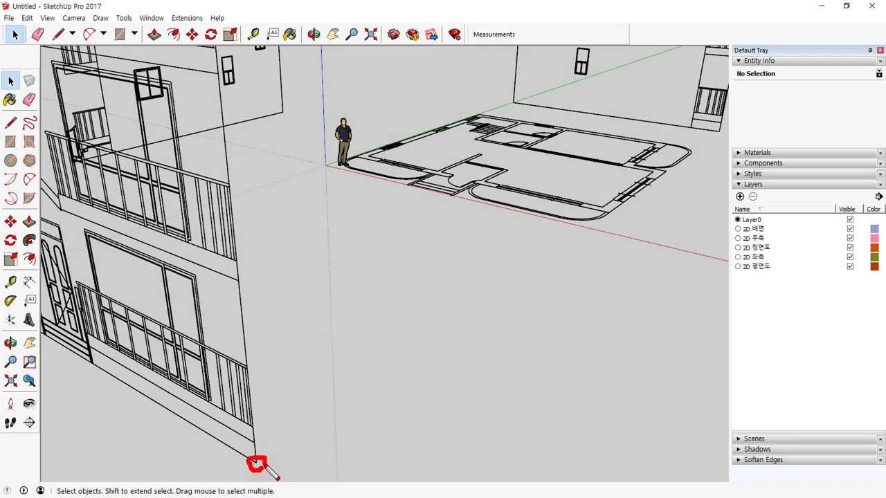
pyautogui.moveTo(587, 203); pyautogui.dragTo(563, 304, button='middle')
pyautogui.scroll(1, 601, 299)
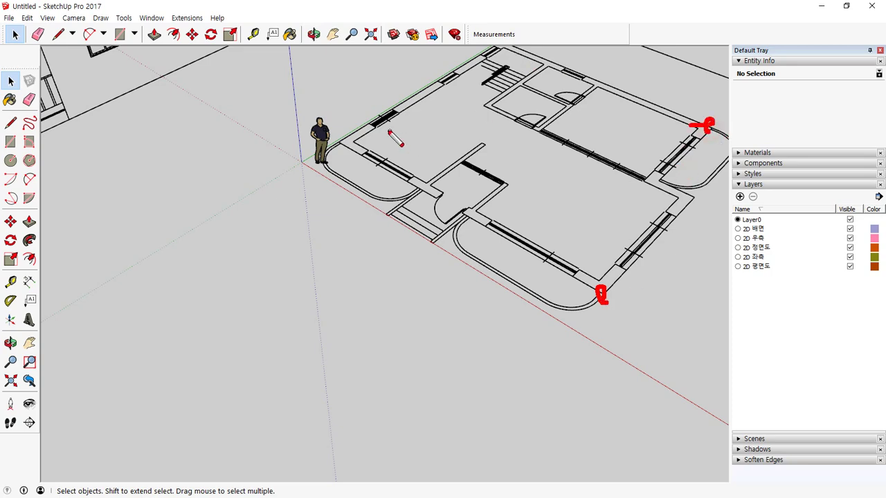
pyautogui.scroll(-3, 257, 288)
pyautogui.moveTo(257, 288); pyautogui.dragTo(300, 153, button='middle')
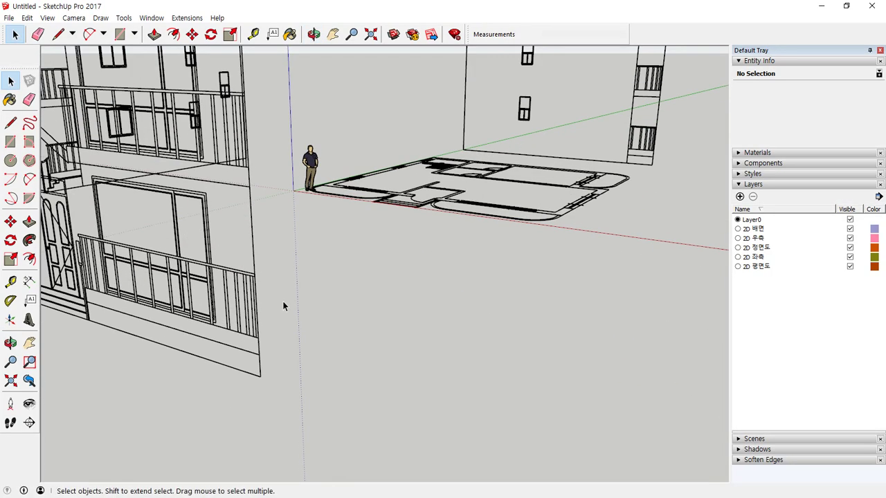
# Move the front elevation by its right base corner onto the floor plan's front-right outer wall corner
pyautogui.press('m')
pyautogui.scroll(3, 258, 356)
pyautogui.scroll(2, 353, 370)
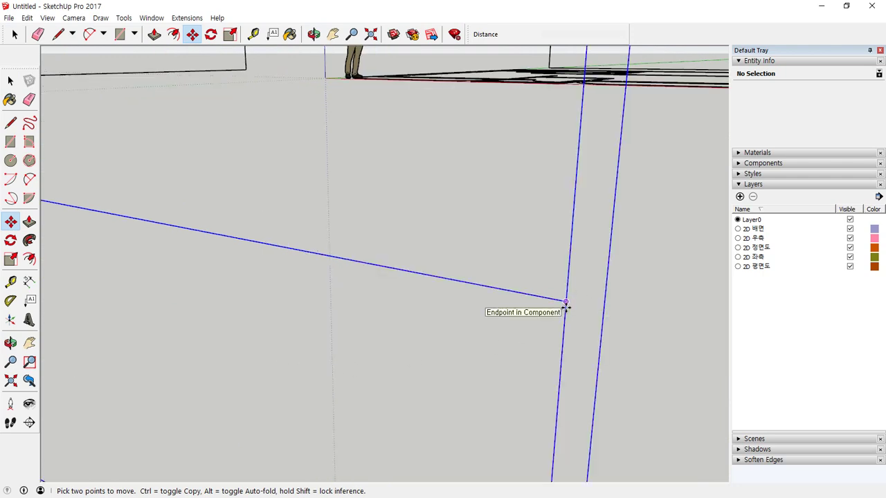
pyautogui.scroll(-2, 536, 298)
pyautogui.scroll(-3, 505, 376)
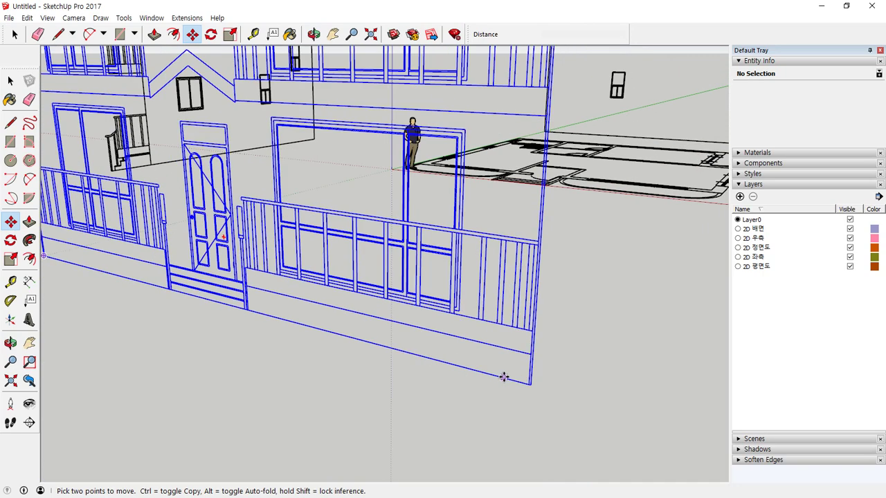
pyautogui.scroll(4, 518, 388)
pyautogui.scroll(-1, 637, 347)
pyautogui.scroll(-2, 637, 348)
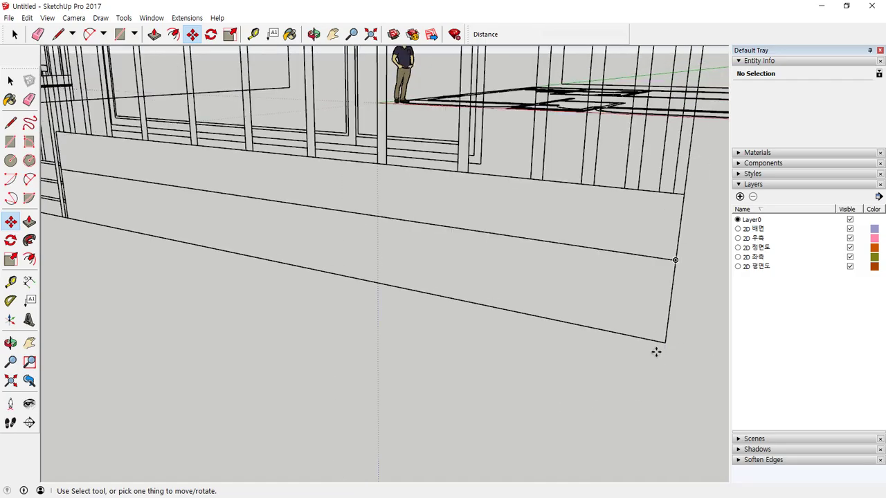
pyautogui.click(664, 343)
pyautogui.scroll(-2, 618, 216)
pyautogui.scroll(-1, 619, 212)
pyautogui.moveTo(605, 181); pyautogui.dragTo(278, 383, button='middle')
pyautogui.scroll(1, 303, 402)
pyautogui.scroll(5, 302, 401)
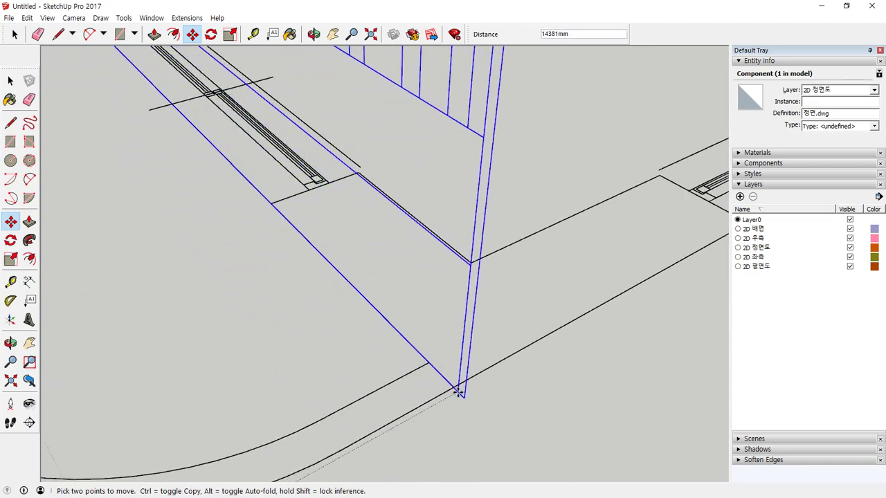
pyautogui.click(454, 387)
pyautogui.press('space')
pyautogui.scroll(-2, 326, 382)
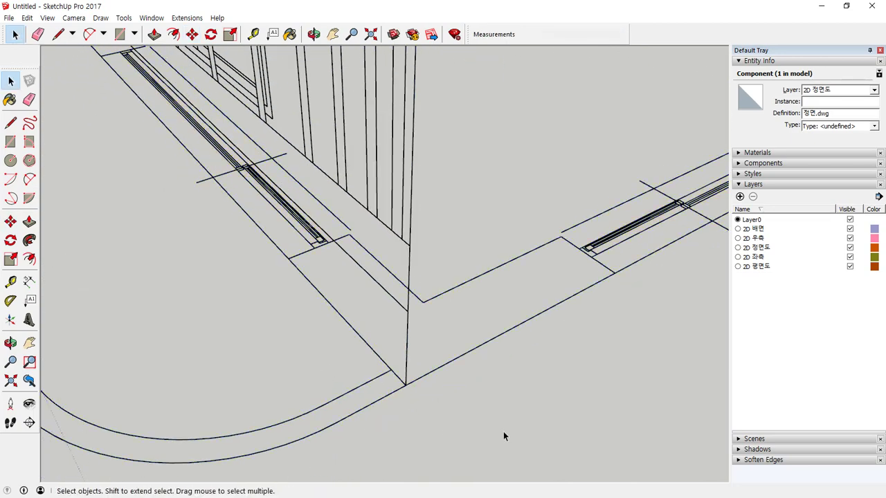
pyautogui.click(503, 431)
# Move the right elevation by its front wall's base endpoint, beside the balcony and steps, onto the plan's front-right wall corner
pyautogui.scroll(-8, 270, 341)
pyautogui.keyDown('shift'); pyautogui.moveTo(429, 90); pyautogui.dragTo(428, 351); pyautogui.keyUp('shift')
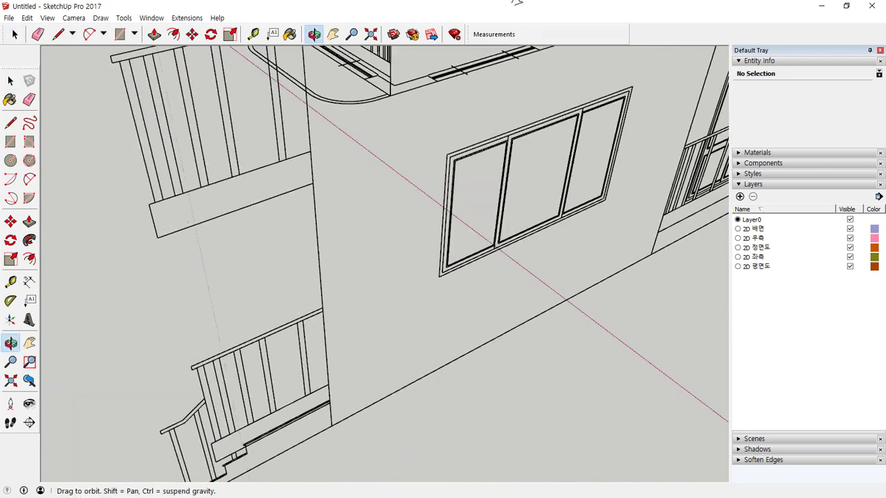
pyautogui.press('space')
pyautogui.moveTo(363, 450); pyautogui.dragTo(261, 377)
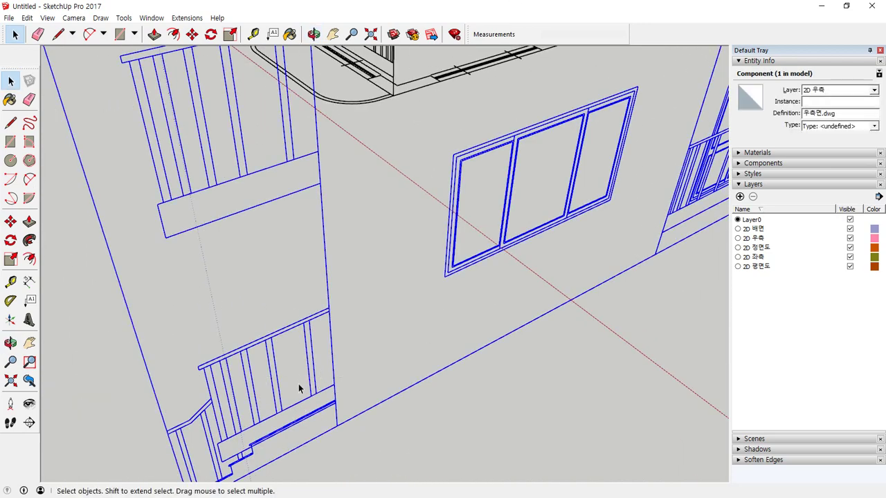
pyautogui.press('m')
pyautogui.click(339, 429)
pyautogui.scroll(-5, 338, 429)
pyautogui.moveTo(416, 164); pyautogui.dragTo(288, 243, button='middle')
pyautogui.scroll(6, 287, 244)
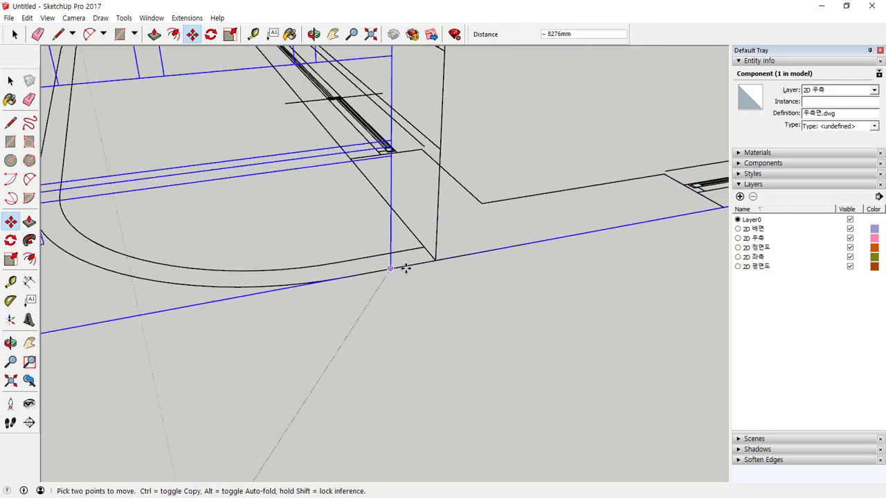
pyautogui.click(434, 262)
pyautogui.press('space')
pyautogui.click(403, 315)
# Move the left elevation by its front wall's base endpoint, beside the balcony and steps, onto the plan's front-left wall corner
pyautogui.scroll(-8, 397, 293)
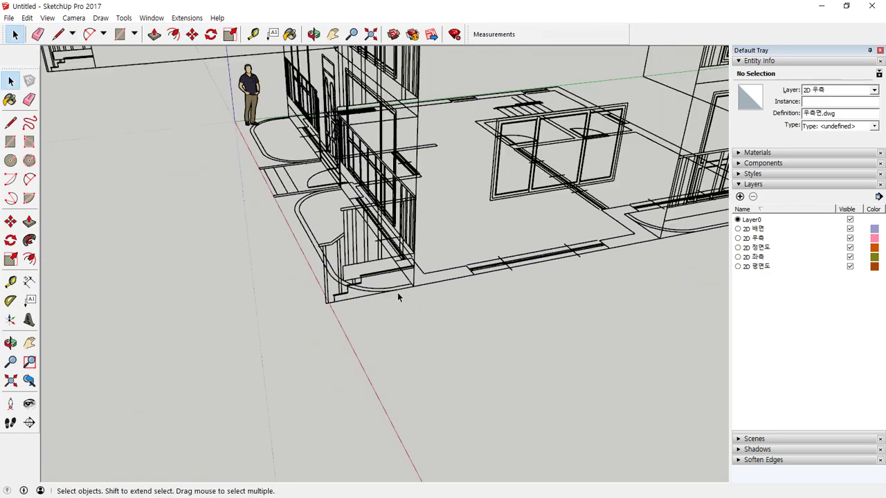
pyautogui.moveTo(70, 239); pyautogui.dragTo(275, 365, button='middle')
pyautogui.scroll(6, 275, 366)
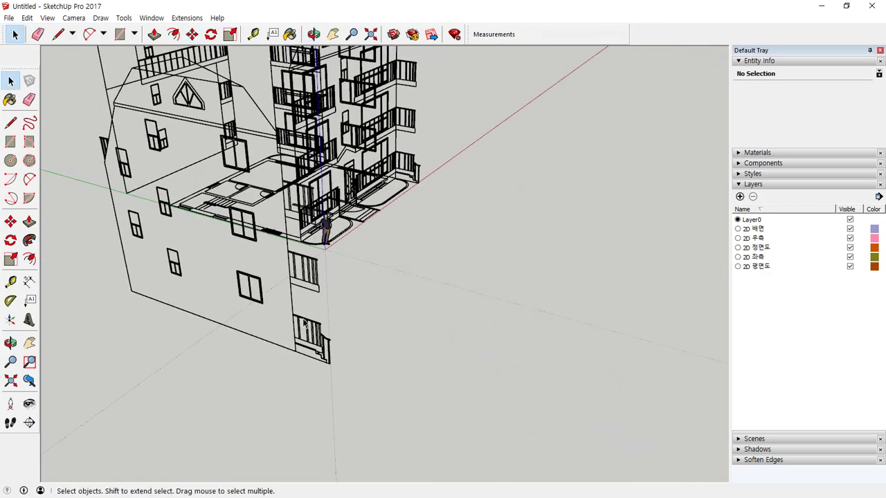
pyautogui.click(330, 379)
pyautogui.scroll(4, 290, 375)
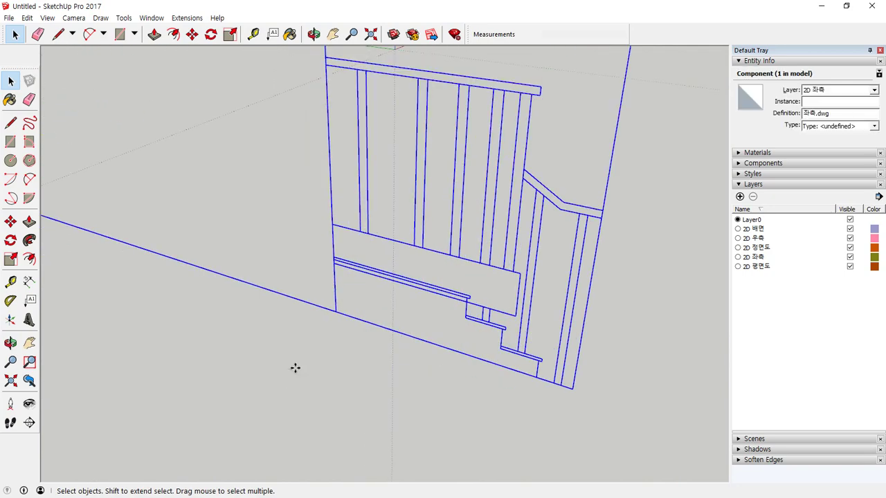
pyautogui.press('m')
pyautogui.click(336, 310)
pyautogui.scroll(-5, 336, 311)
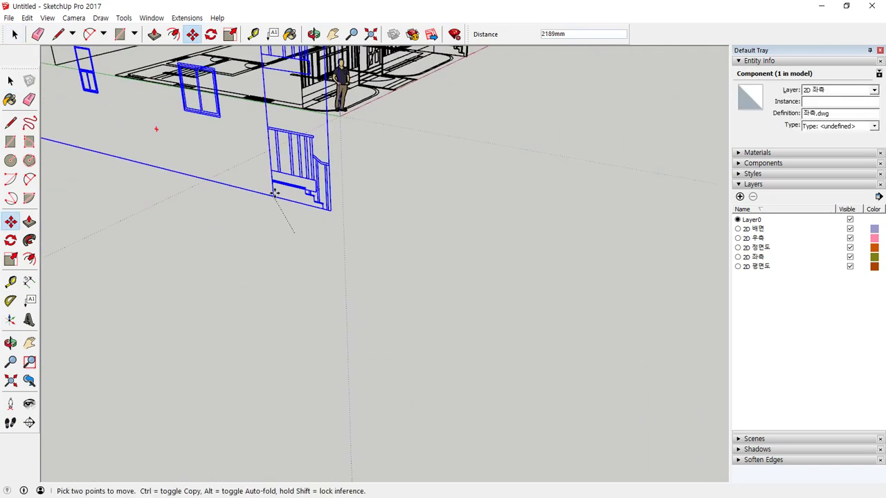
pyautogui.scroll(8, 275, 195)
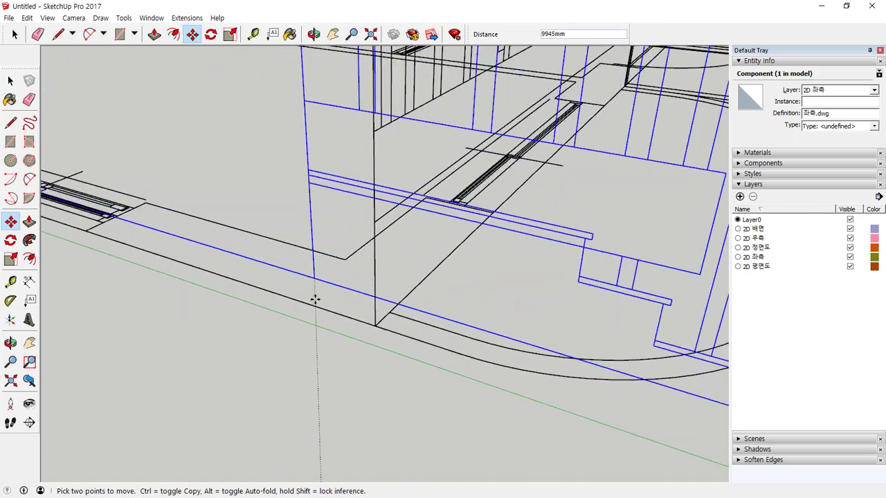
pyautogui.click(371, 326)
pyautogui.press('space')
pyautogui.scroll(-5, 303, 376)
pyautogui.click(299, 377)
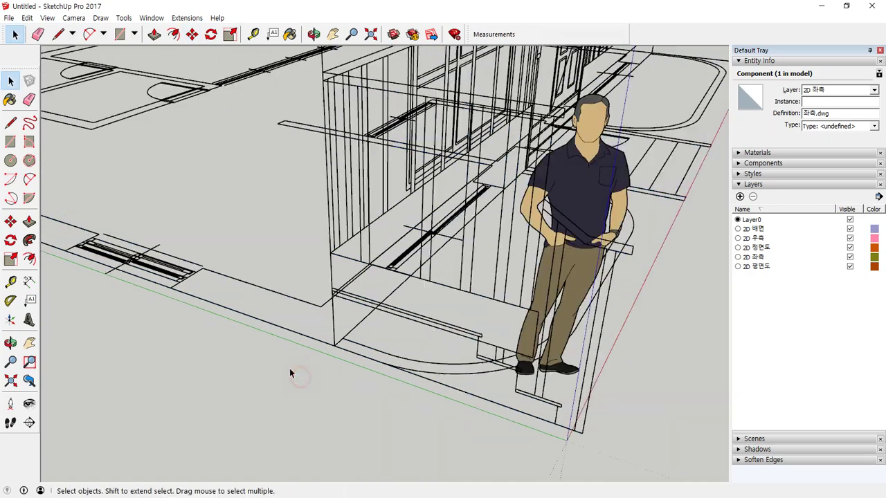
# Move the rear elevation by its inner base endpoint onto the floor plan's rear wall corner beside the staircase
pyautogui.scroll(-10, 290, 372)
pyautogui.moveTo(250, 367); pyautogui.dragTo(349, 429, button='middle')
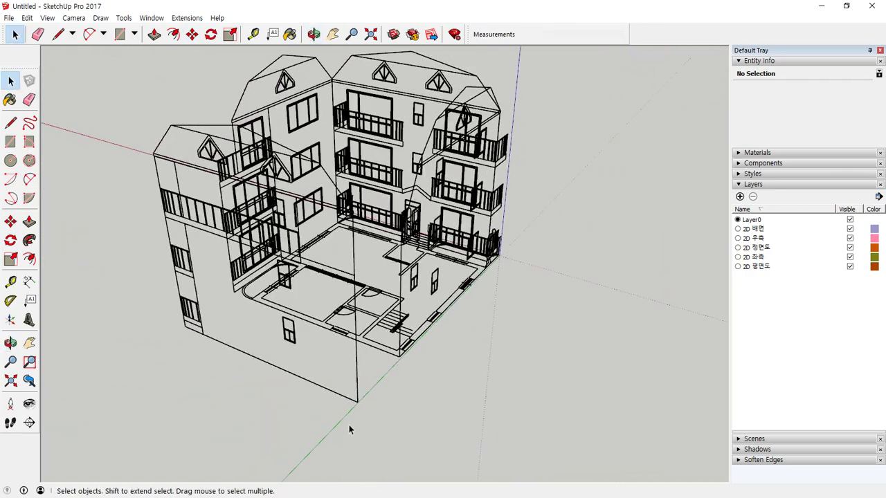
pyautogui.click(368, 403)
pyautogui.scroll(10, 370, 406)
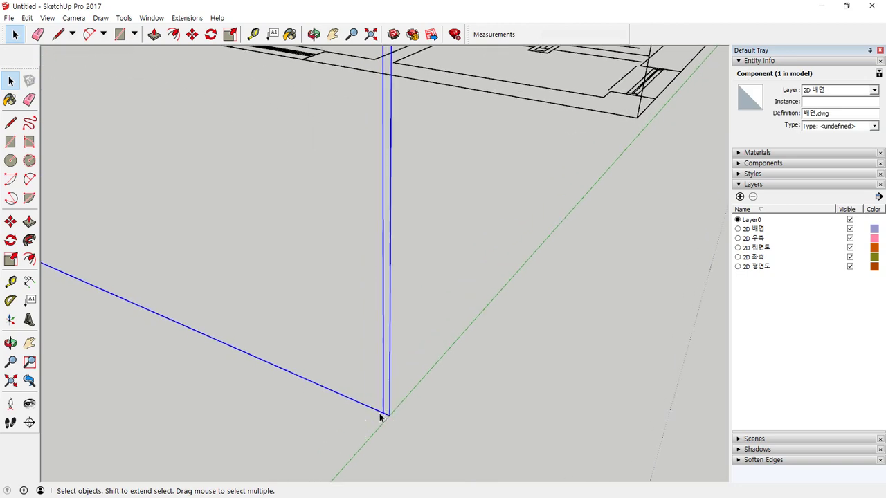
pyautogui.press('m')
pyautogui.click(382, 414)
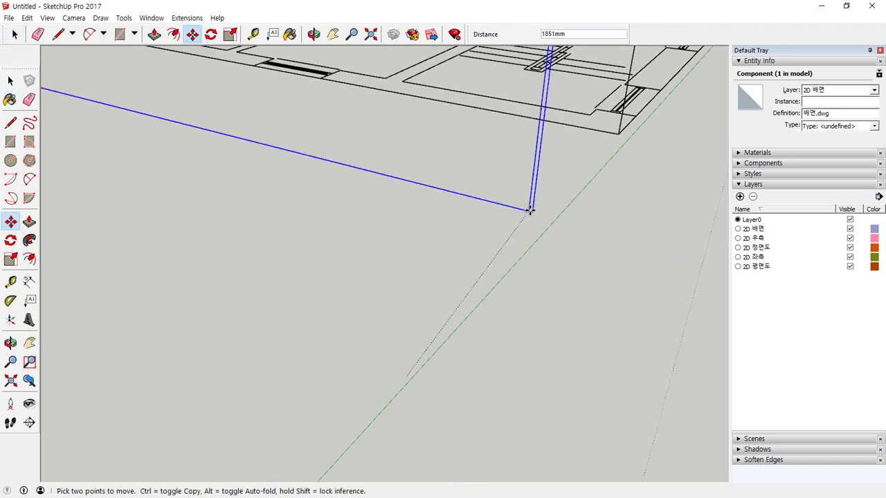
pyautogui.keyDown('shift'); pyautogui.moveTo(530, 210); pyautogui.dragTo(266, 469, button='middle'); pyautogui.keyUp('shift')
pyautogui.scroll(5, 401, 381)
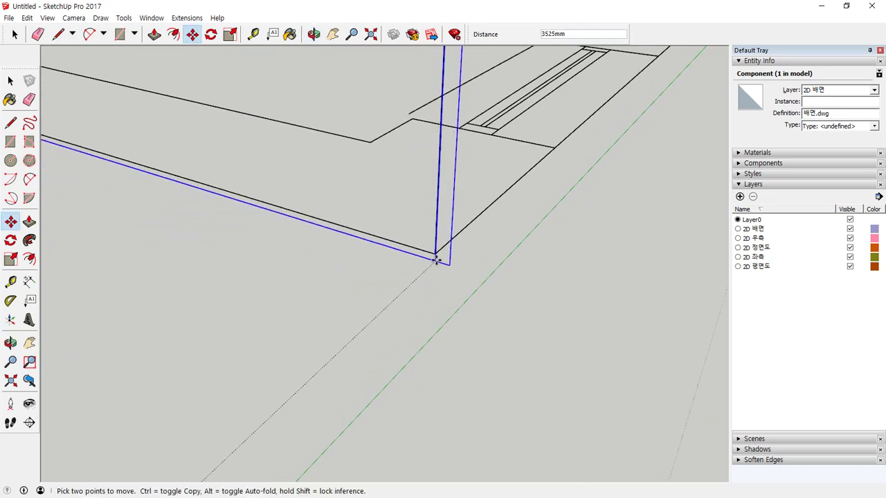
pyautogui.click(425, 263)
pyautogui.press('space')
# Examine the rear elevation's two base endpoints against the floor plan's wall corner beside the staircase
pyautogui.scroll(-5, 415, 291)
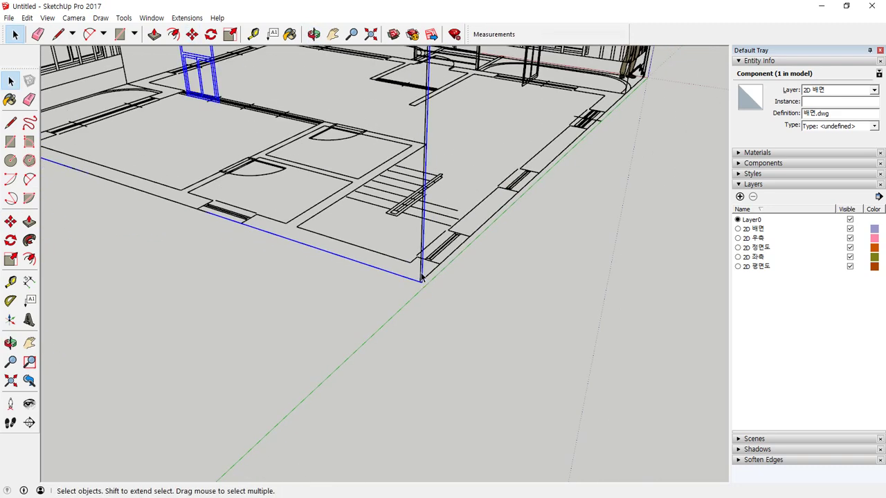
pyautogui.scroll(5, 421, 276)
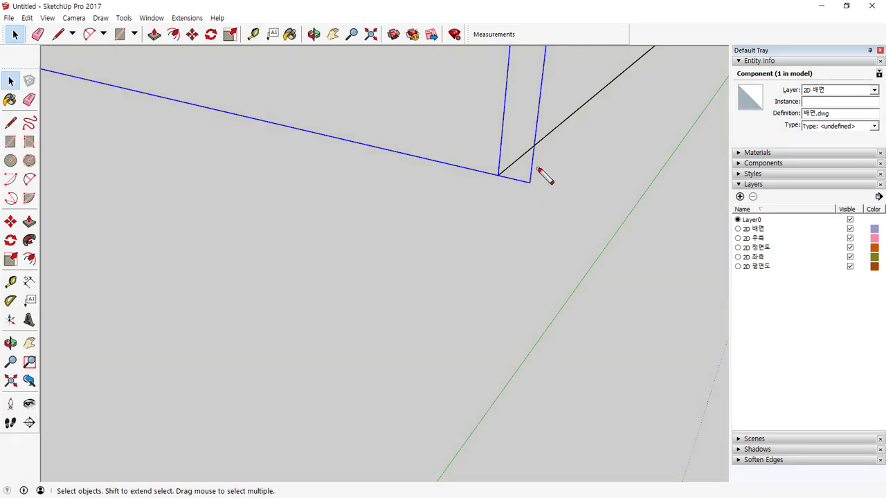
pyautogui.moveTo(539, 166)
pyautogui.mouseDown()
pyautogui.moveTo(494, 204)
pyautogui.moveTo(559, 178)
pyautogui.moveTo(551, 174)
pyautogui.moveTo(585, 143)
pyautogui.moveTo(553, 148)
pyautogui.moveTo(546, 318)
pyautogui.mouseUp()
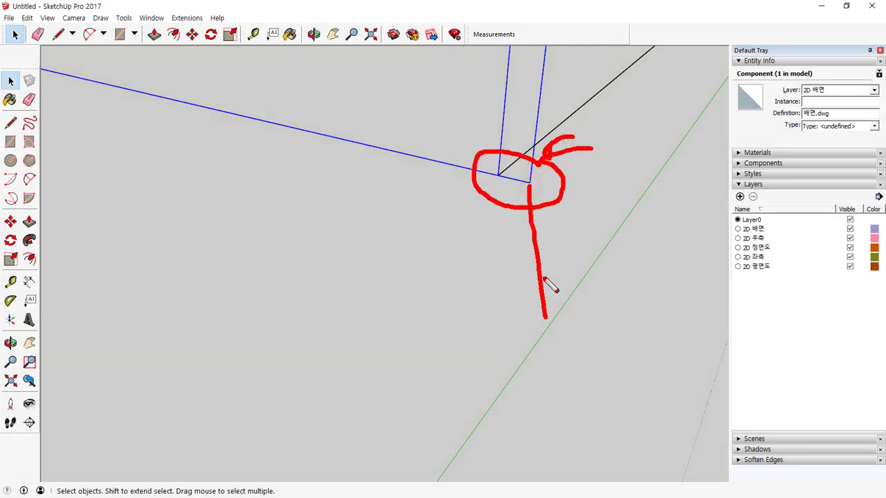
pyautogui.moveTo(552, 195); pyautogui.dragTo(401, 220)
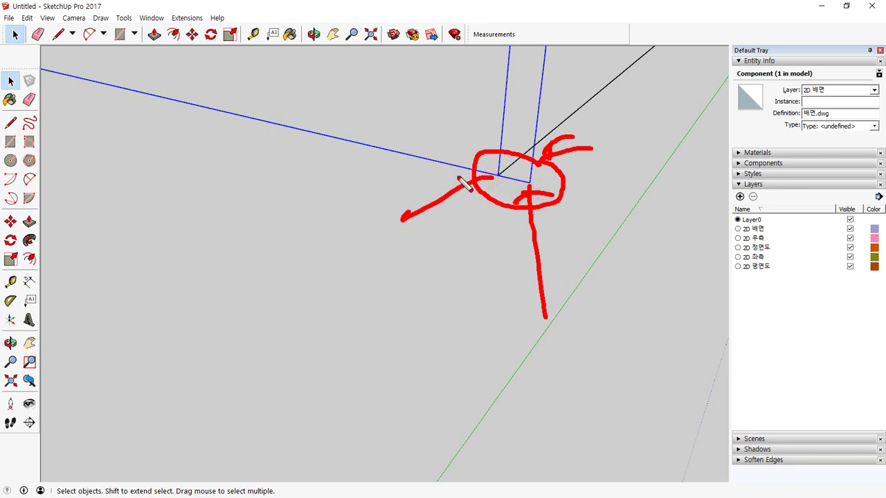
pyautogui.moveTo(455, 171); pyautogui.dragTo(493, 176)
pyautogui.moveTo(478, 167); pyautogui.dragTo(473, 208)
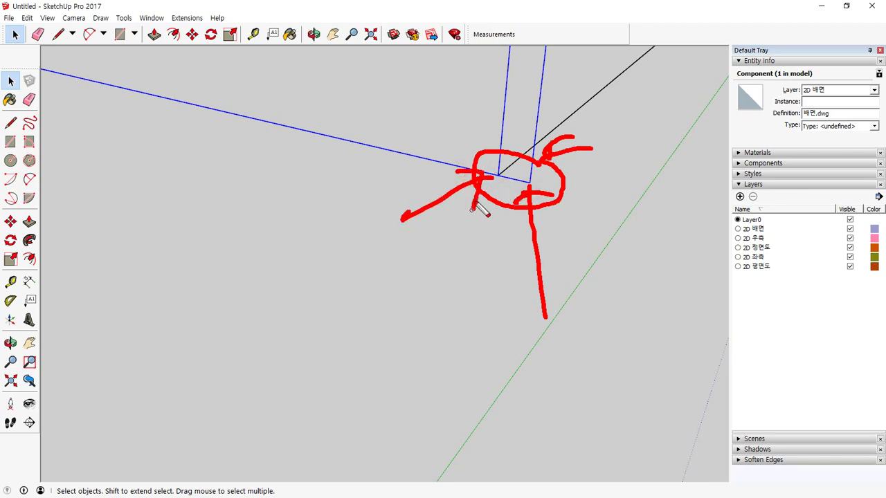
pyautogui.moveTo(485, 174)
pyautogui.mouseDown()
pyautogui.moveTo(422, 237)
pyautogui.moveTo(459, 199)
pyautogui.mouseUp()
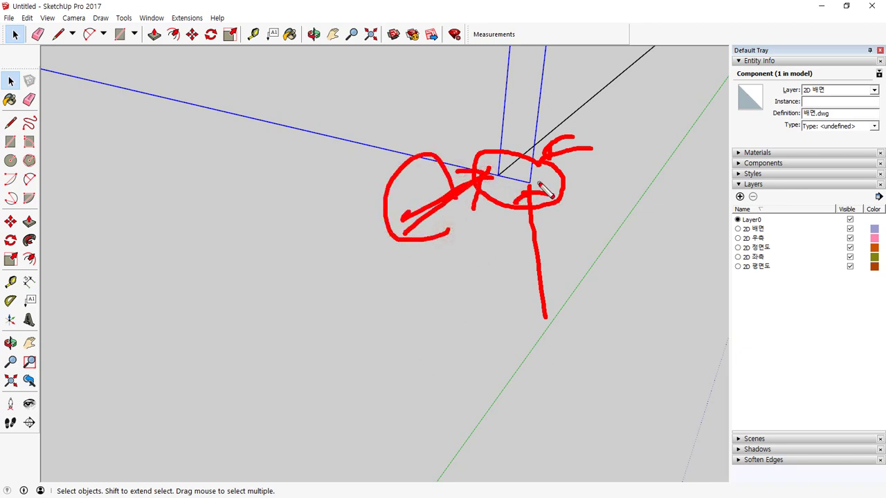
pyautogui.moveTo(530, 175)
pyautogui.mouseDown()
pyautogui.moveTo(540, 205)
pyautogui.moveTo(524, 196)
pyautogui.mouseUp()
pyautogui.press('Escape')
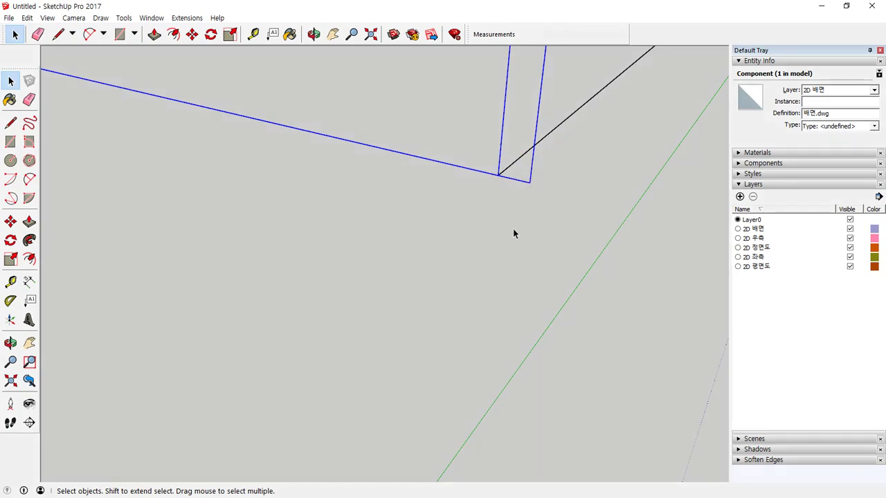
pyautogui.click(513, 250)
pyautogui.scroll(-7, 513, 251)
pyautogui.scroll(-3, 513, 256)
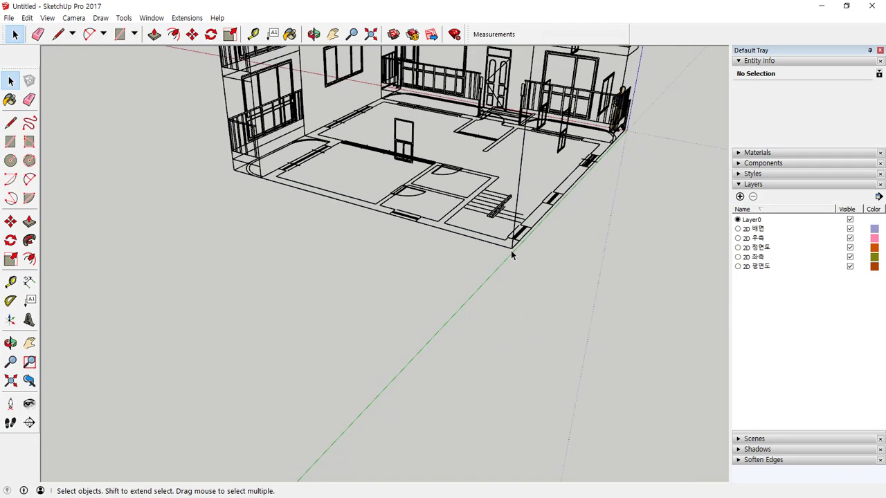
# Examine where the upright elevations meet the floor plan's wall corners, and the whole assembled house from the front
pyautogui.scroll(10, 240, 186)
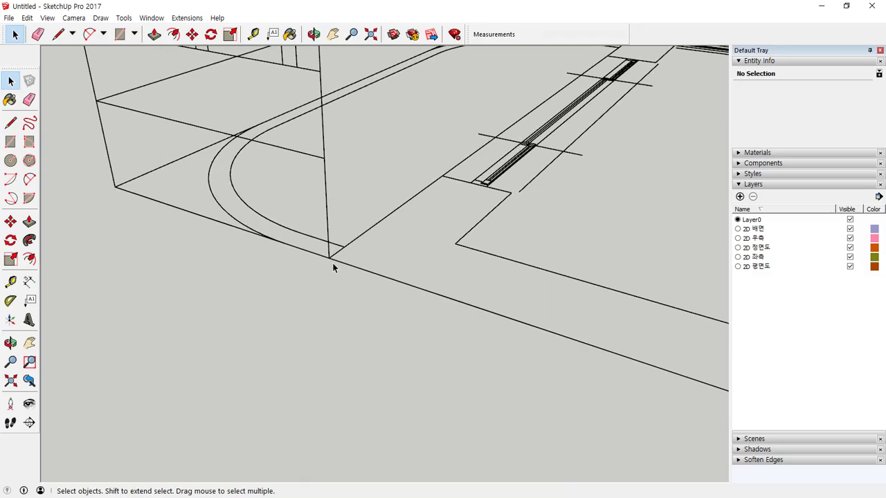
pyautogui.scroll(-5, 309, 262)
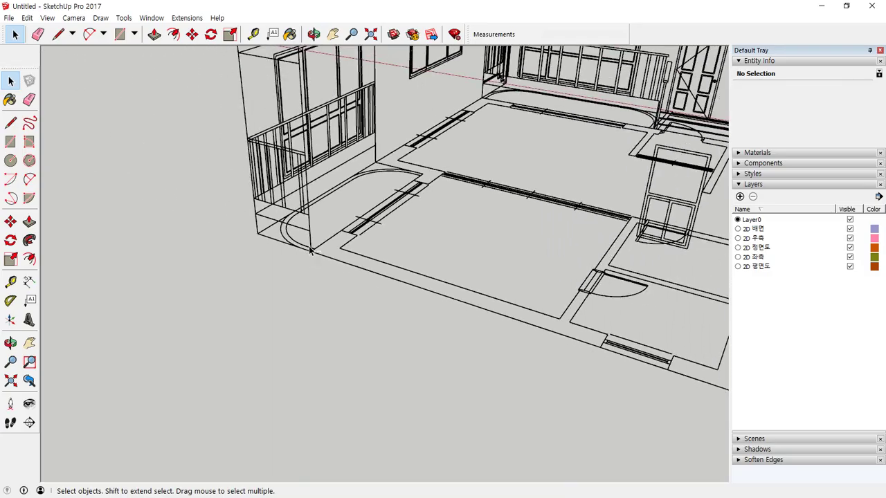
pyautogui.moveTo(310, 251); pyautogui.dragTo(267, 249, button='middle')
pyautogui.moveTo(547, 242); pyautogui.dragTo(450, 163, button='middle')
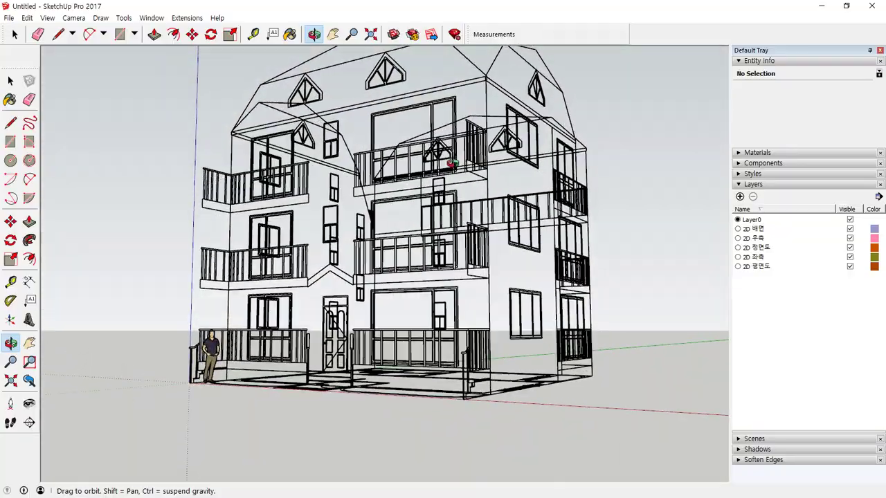
pyautogui.moveTo(523, 242); pyautogui.dragTo(490, 362, button='middle')
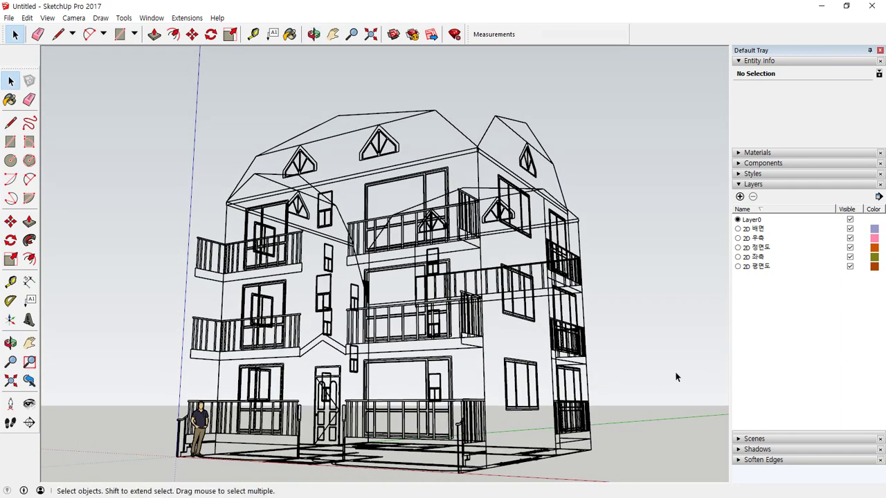
# View the assembled house in perspective from the Top, Front and Iso standard views
pyautogui.click(74, 17)
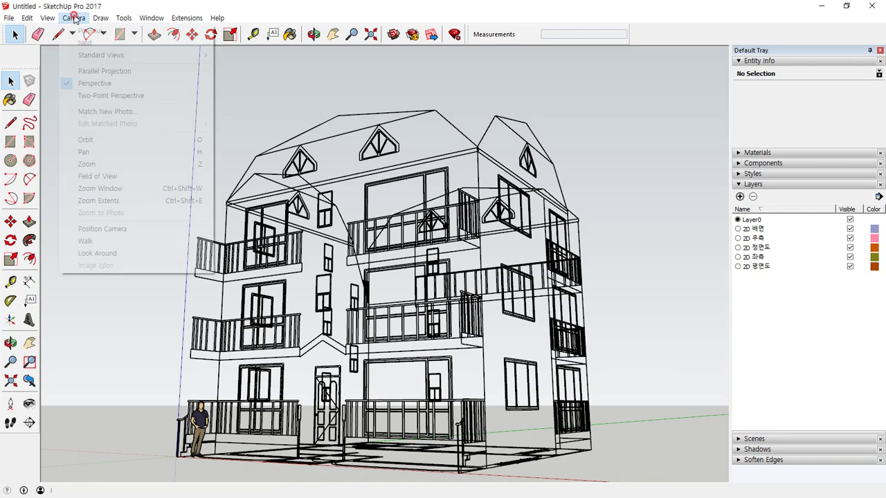
pyautogui.moveTo(196, 55)
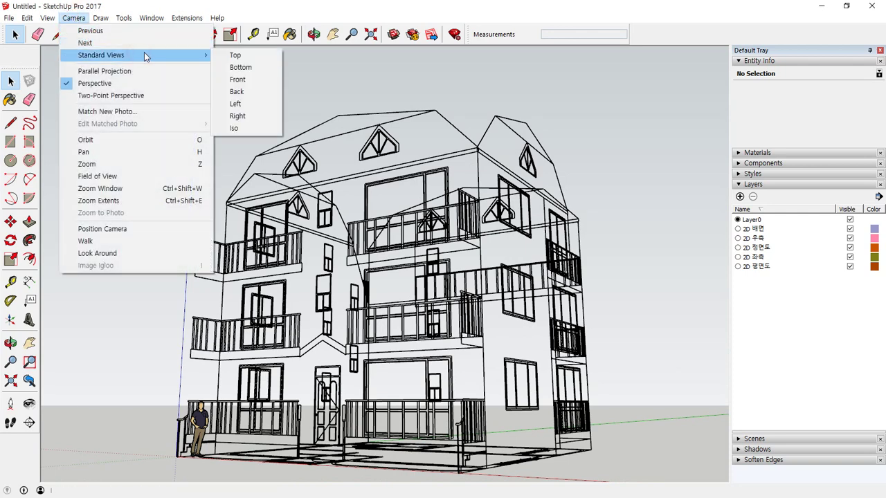
pyautogui.click(254, 61)
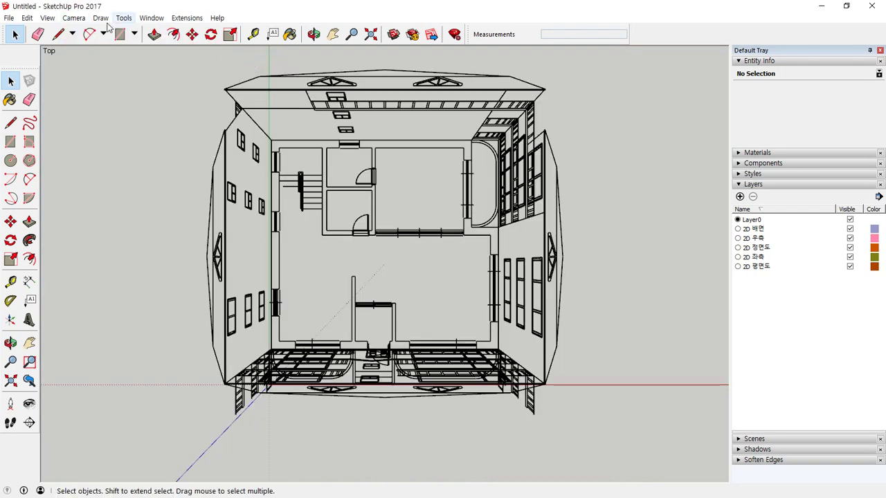
pyautogui.click(73, 17)
pyautogui.moveTo(104, 60)
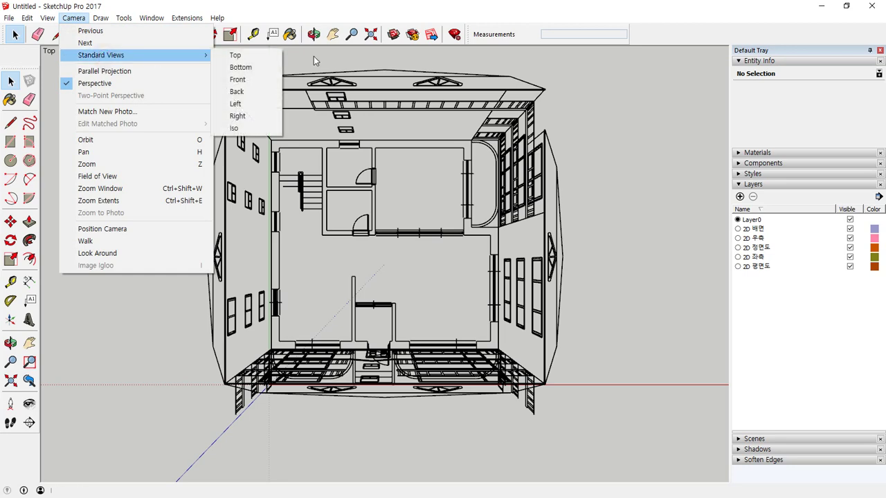
pyautogui.click(251, 84)
pyautogui.click(74, 17)
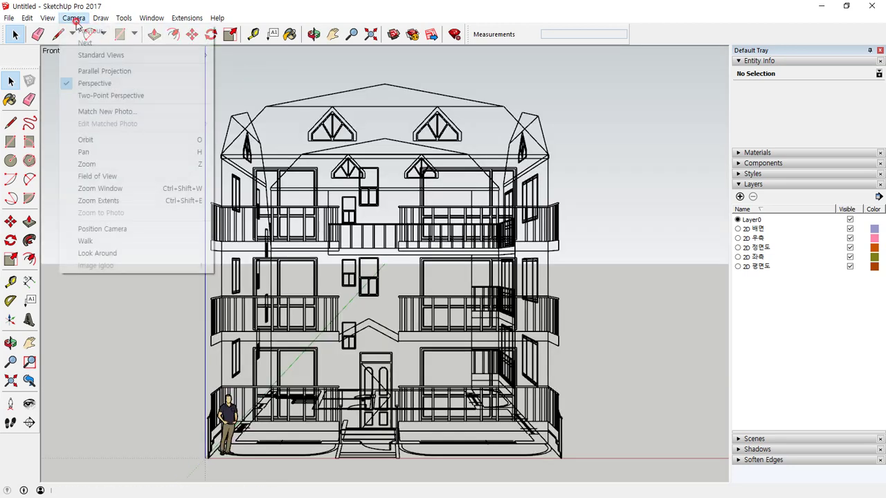
pyautogui.moveTo(80, 55)
pyautogui.click(239, 129)
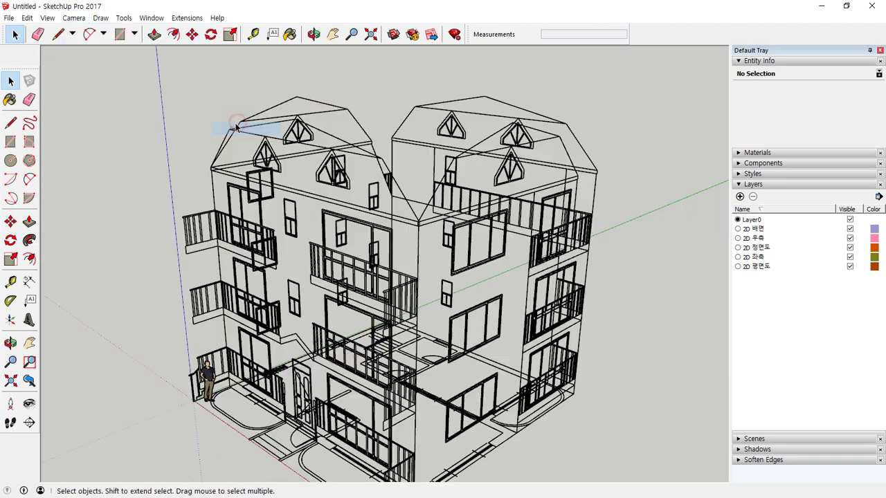
# Switch the camera to Parallel Projection and view the house from the Top and Front standard views
pyautogui.click(74, 17)
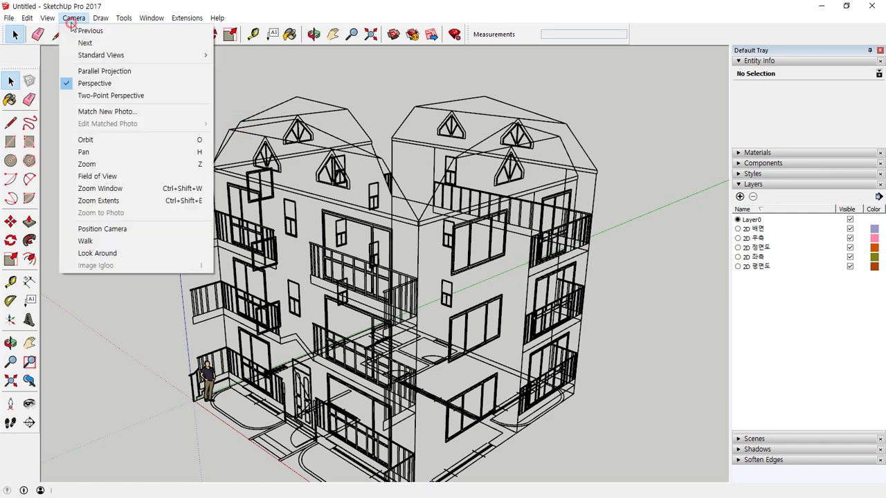
pyautogui.click(132, 72)
pyautogui.click(70, 21)
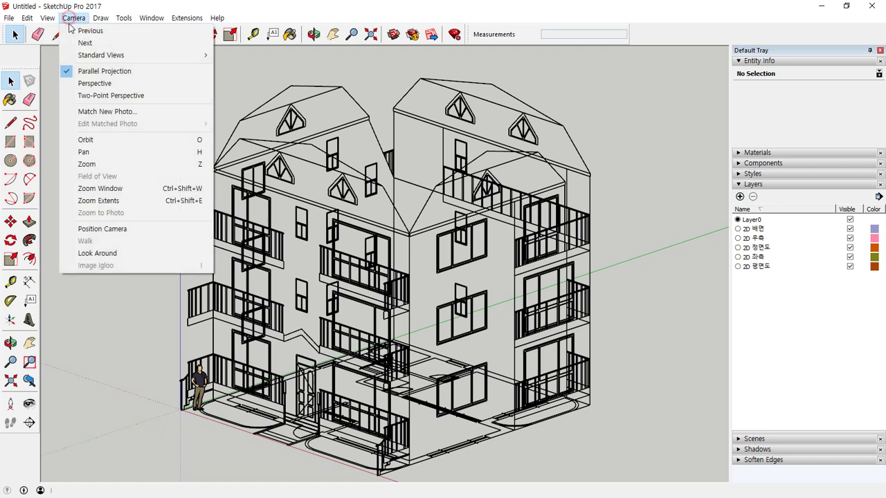
pyautogui.moveTo(103, 56)
pyautogui.click(251, 58)
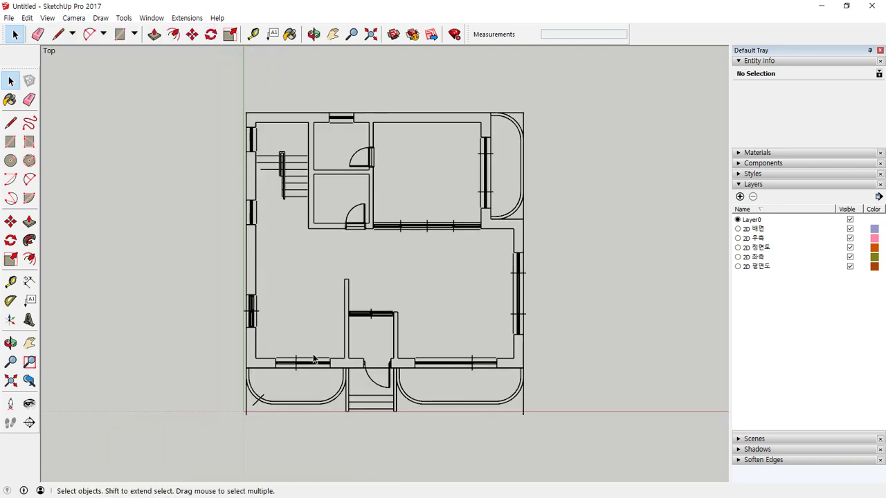
pyautogui.click(73, 17)
pyautogui.moveTo(202, 56)
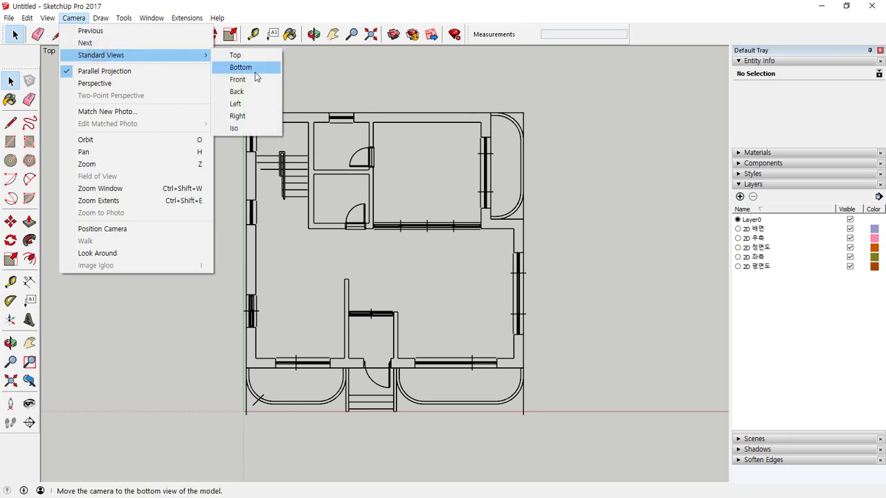
pyautogui.click(254, 80)
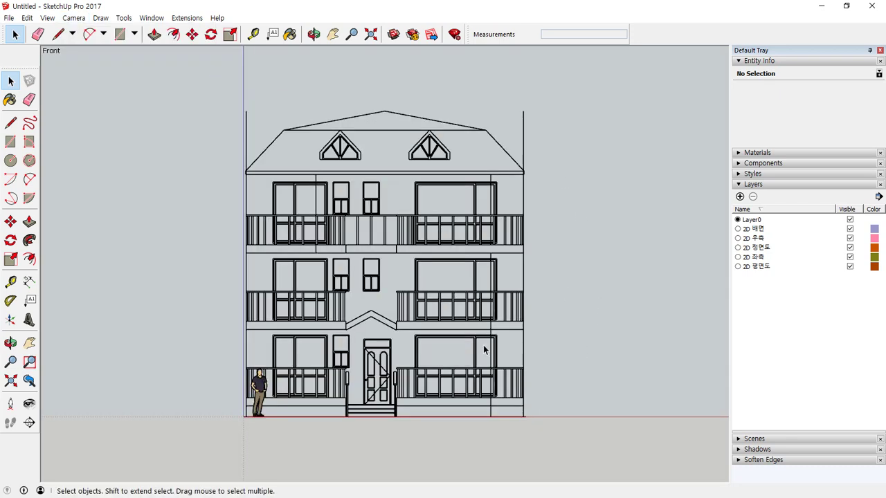
# Set the camera back to Perspective and orbit to an angled view of the house's front and right side
pyautogui.click(73, 17)
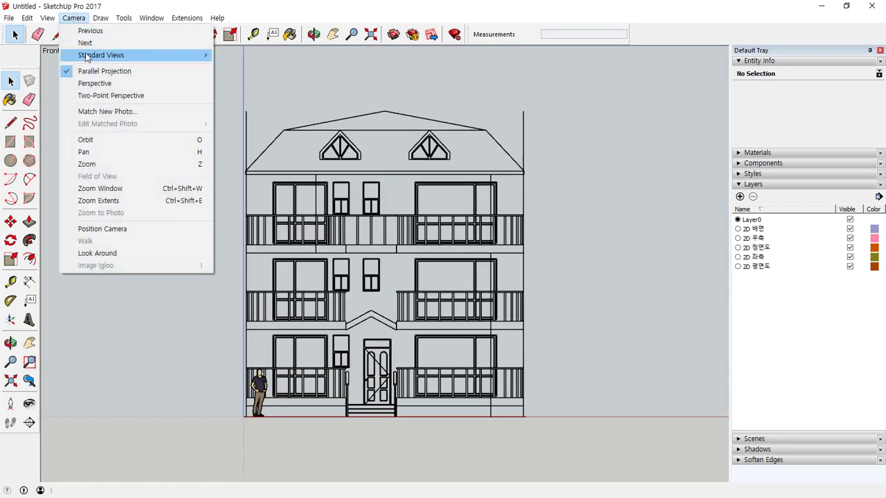
pyautogui.click(95, 83)
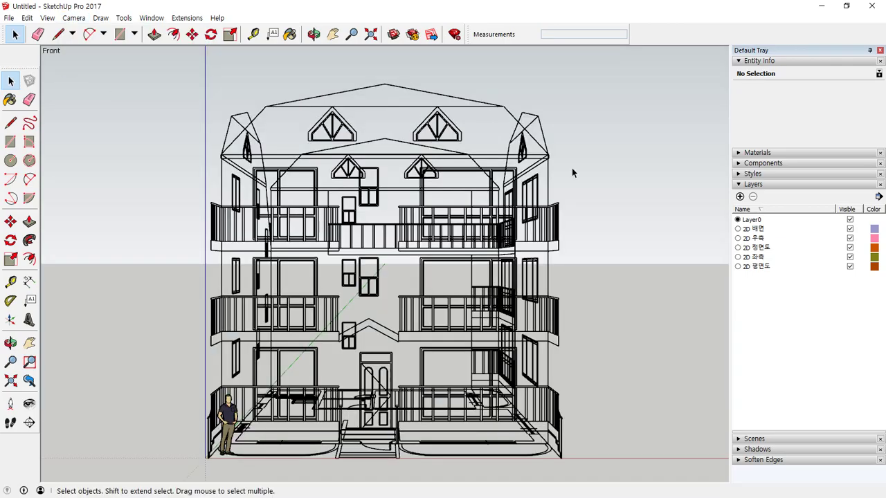
pyautogui.moveTo(90, 84); pyautogui.dragTo(409, 255, button='middle')
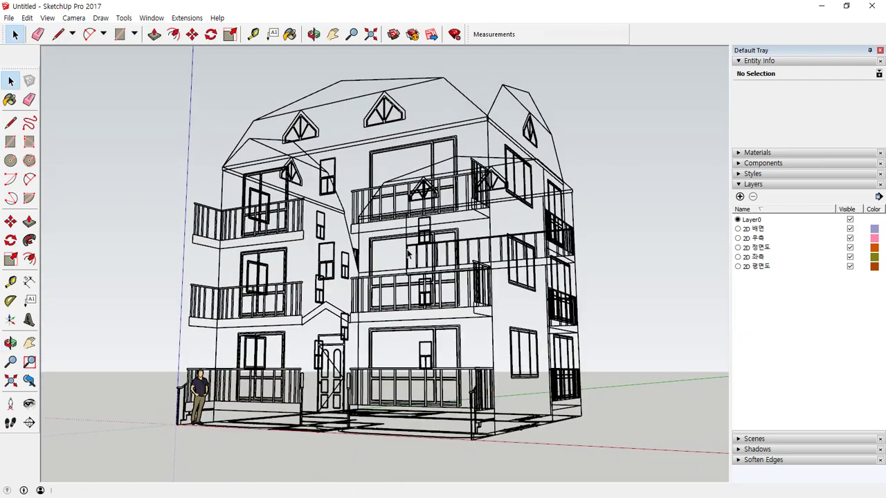
pyautogui.click(71, 19)
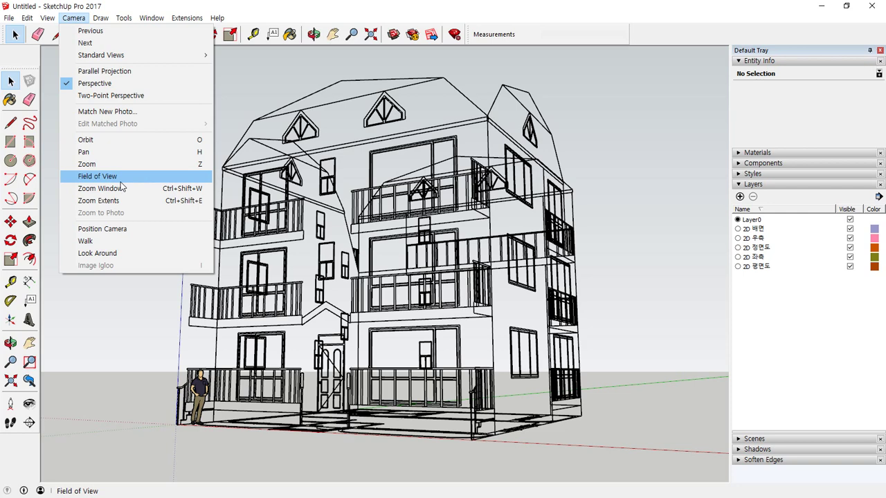
# Switch to Notepad and write "Field Of View (FOV)" on the first line of the blank note
pyautogui.hotkey('alt', 'Tab')
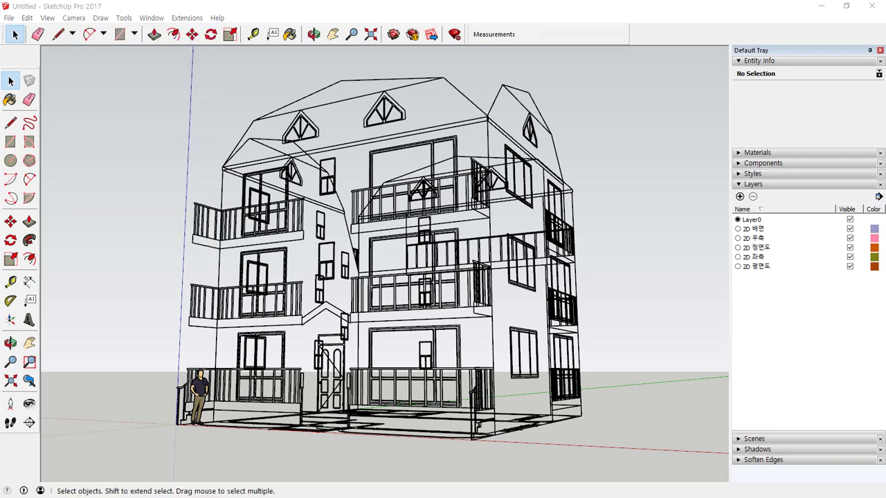
pyautogui.write('Fil')
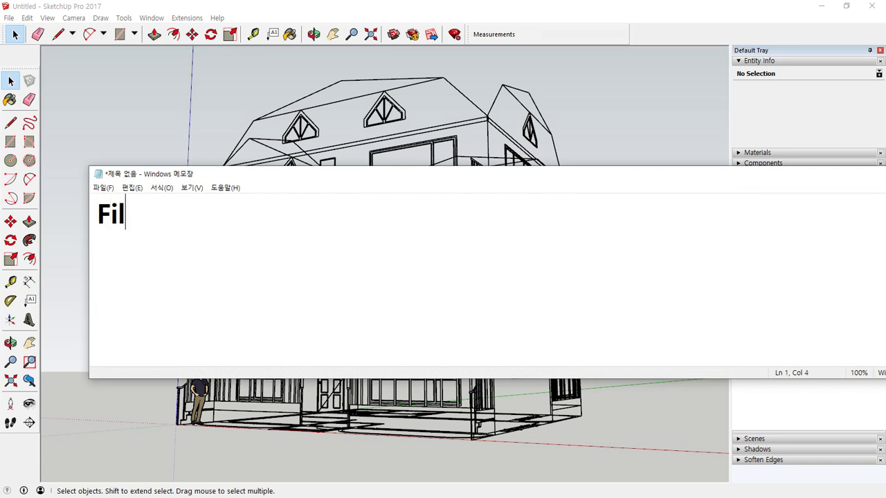
pyautogui.press('BackSpace')
pyautogui.write('eld Ov')
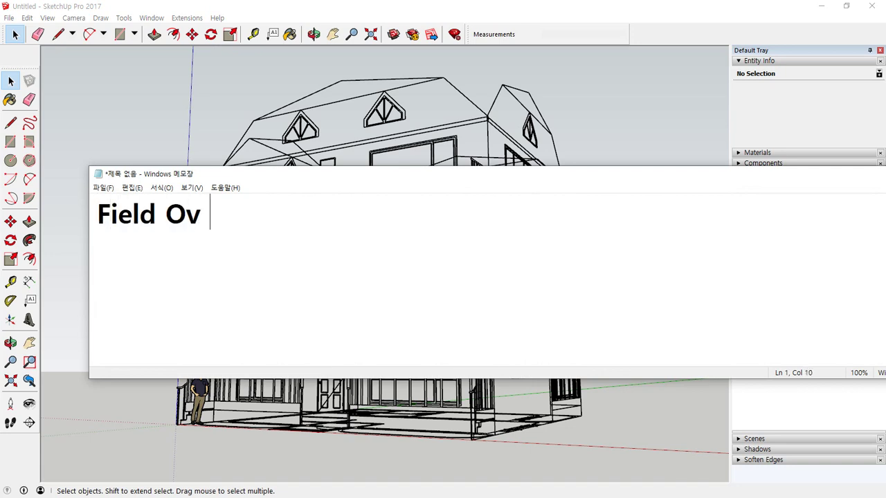
pyautogui.press('BackSpace')
pyautogui.press('BackSpace')
pyautogui.write('f V')
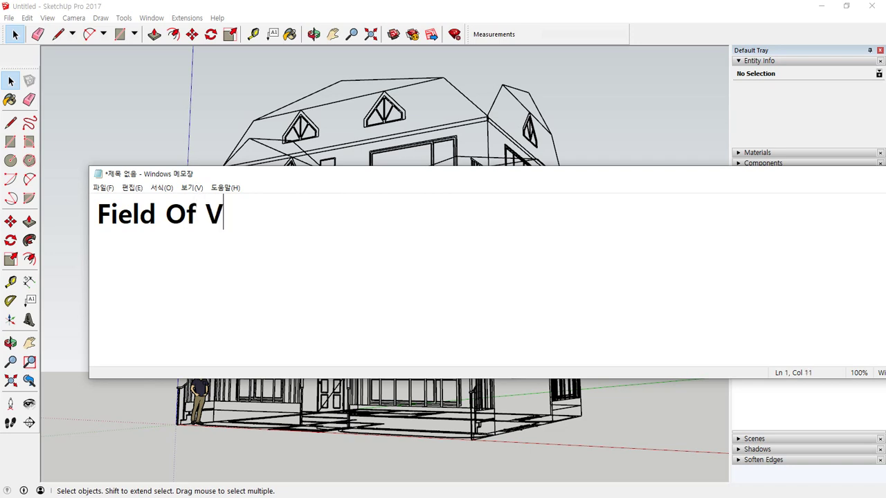
pyautogui.write('iew FOV')
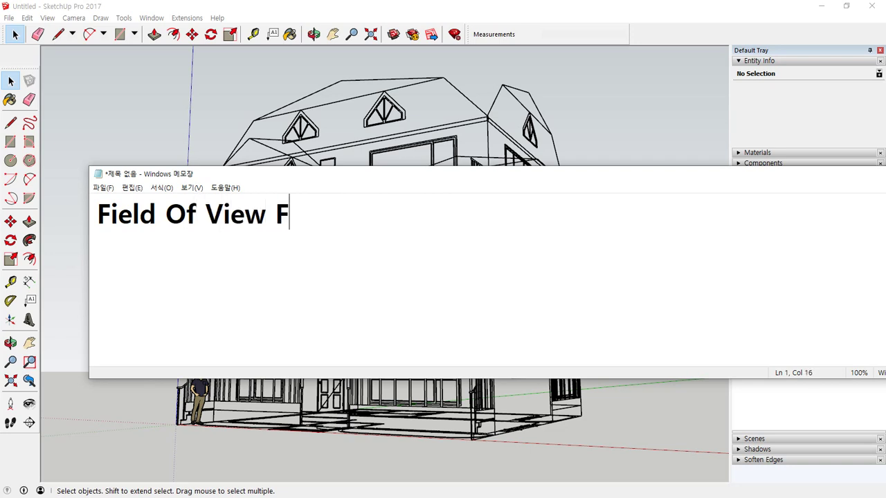
pyautogui.press('Left')
pyautogui.press('Left')
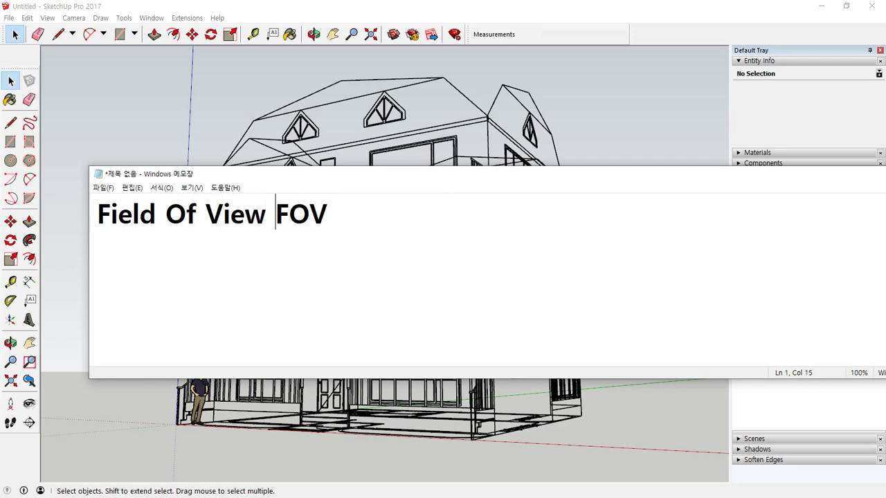
pyautogui.write('(')
pyautogui.press('End')
pyautogui.write(') ')
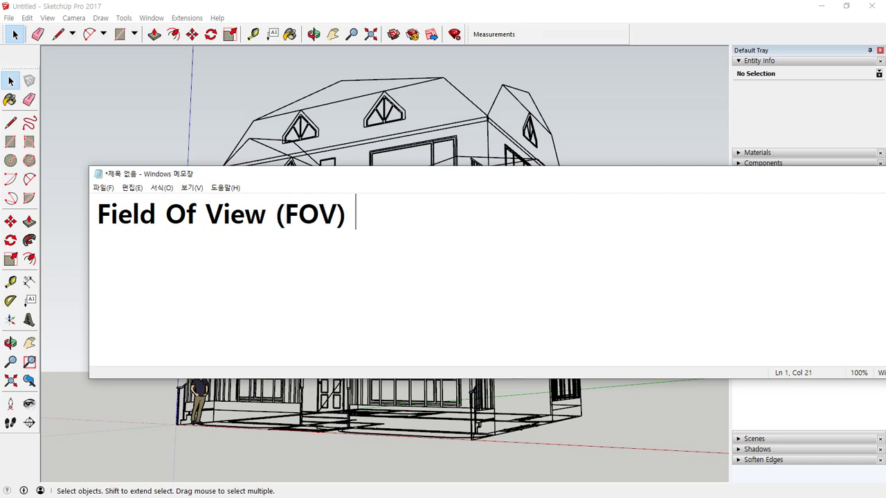
# Add the Korean explanation "화각 - 보이는 각도" after "Field Of View (FOV)" in the note
pyautogui.write('화각 ')
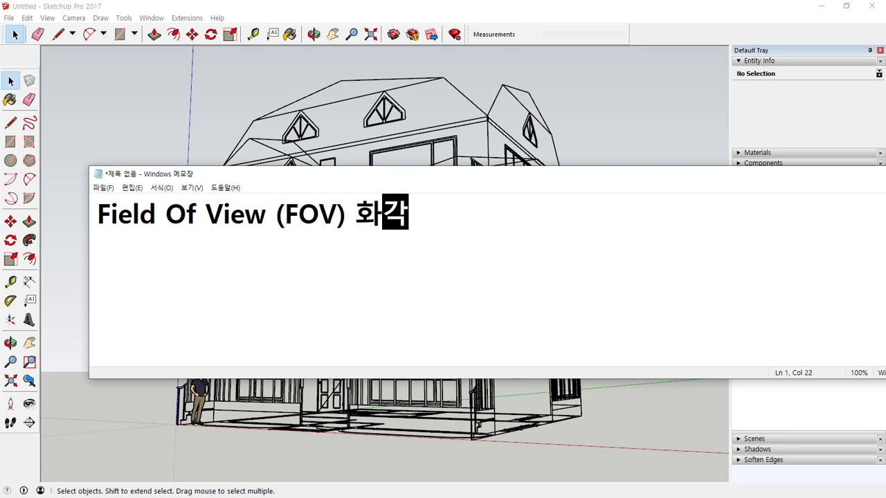
pyautogui.write('- ')
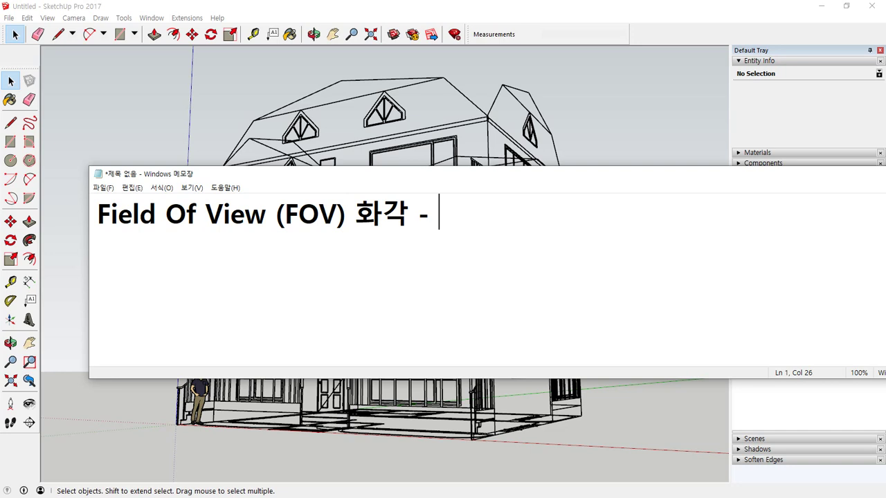
pyautogui.write('시야')
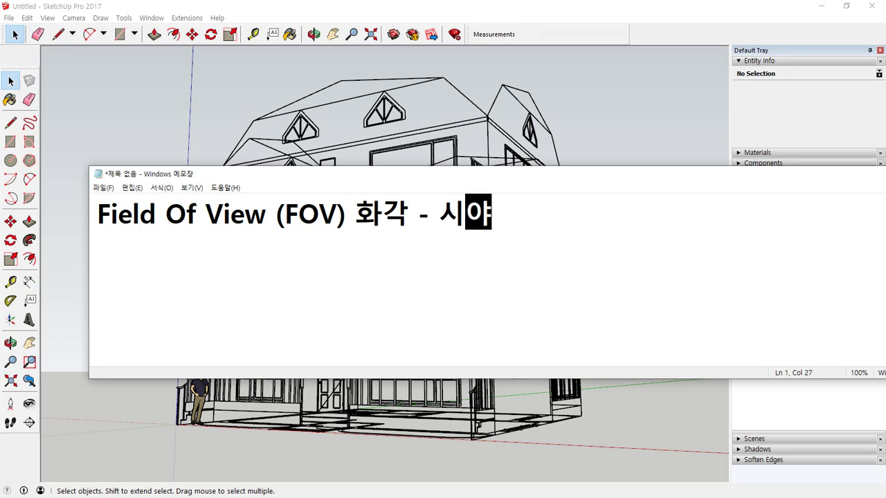
pyautogui.press('BackSpace')
pyautogui.press('BackSpace')
pyautogui.press('BackSpace')
pyautogui.write('ㅂㅗ이는 각도')
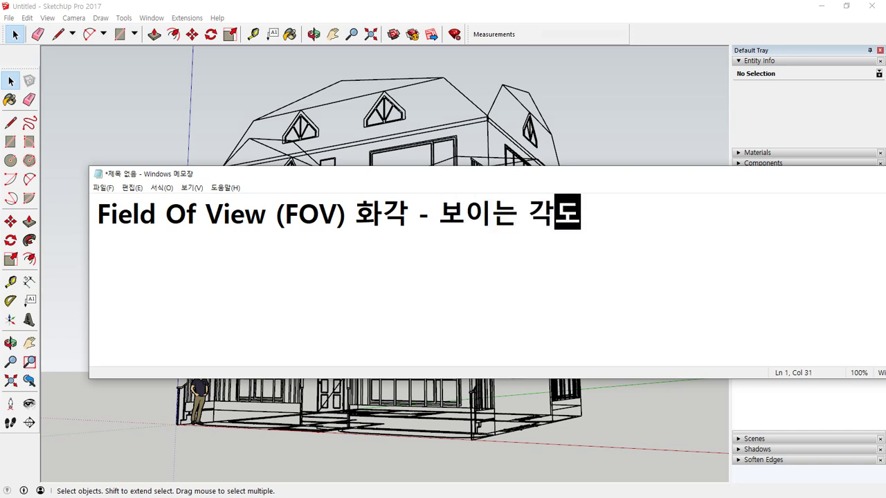
pyautogui.hotkey('alt', 'Tab')
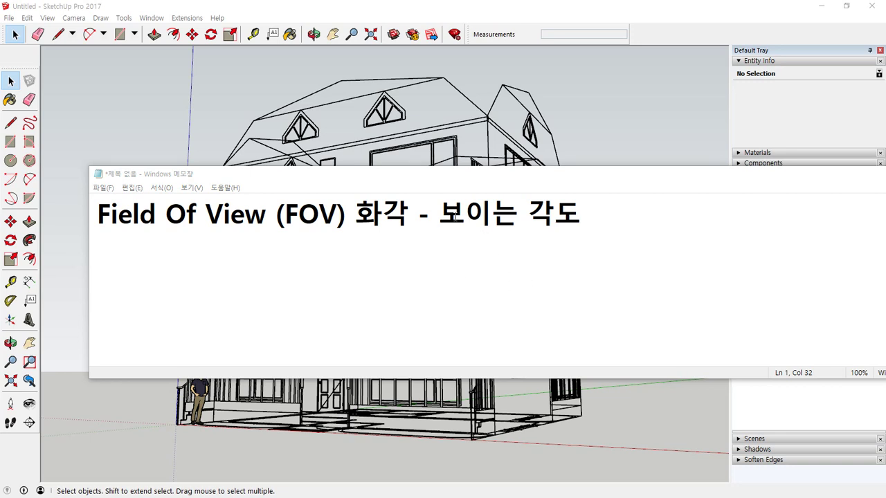
pyautogui.moveTo(454, 217); pyautogui.dragTo(602, 217)
pyautogui.click(615, 217)
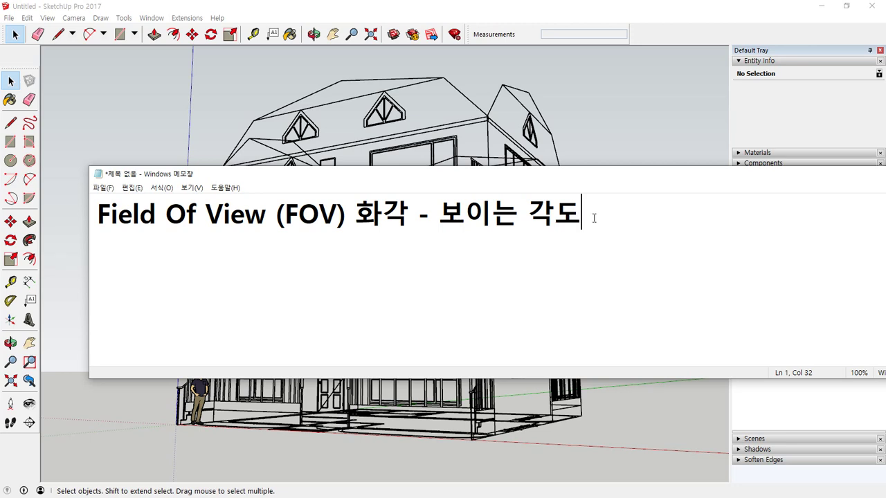
pyautogui.click(593, 218)
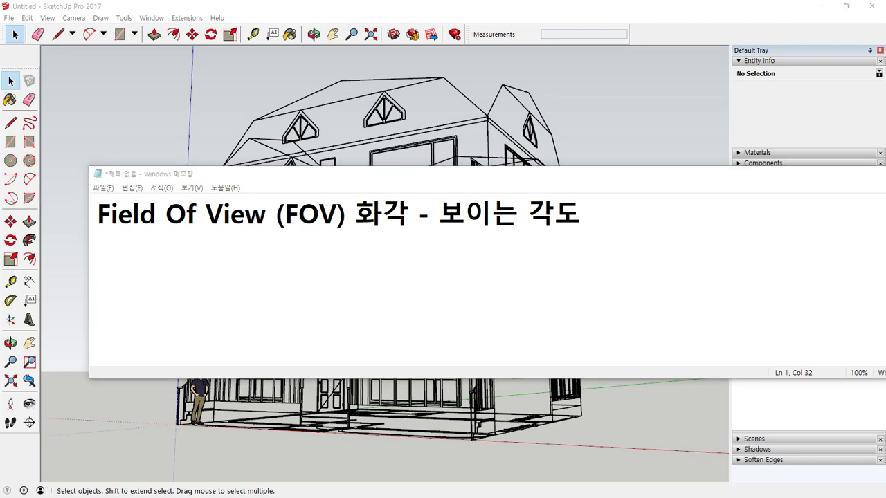
# Switch back to SketchUp and set the perspective camera's Field of View to 60 degrees
pyautogui.click(268, 2)
pyautogui.click(50, 19)
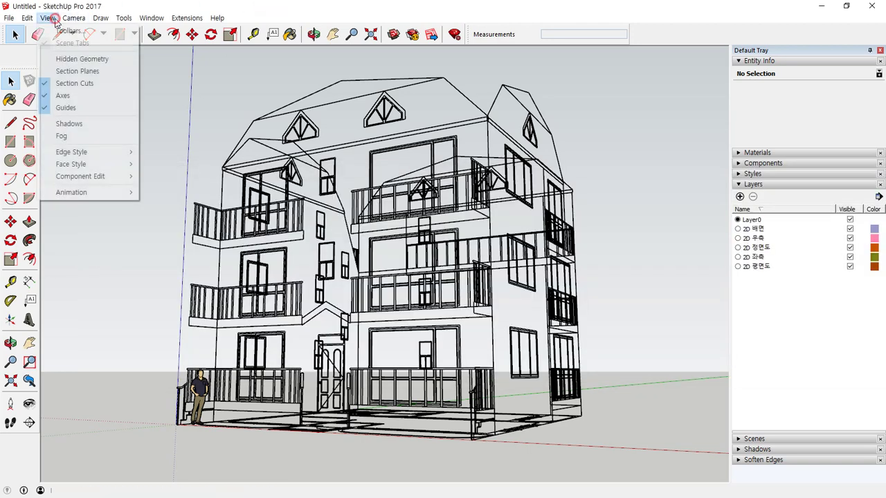
pyautogui.moveTo(73, 18)
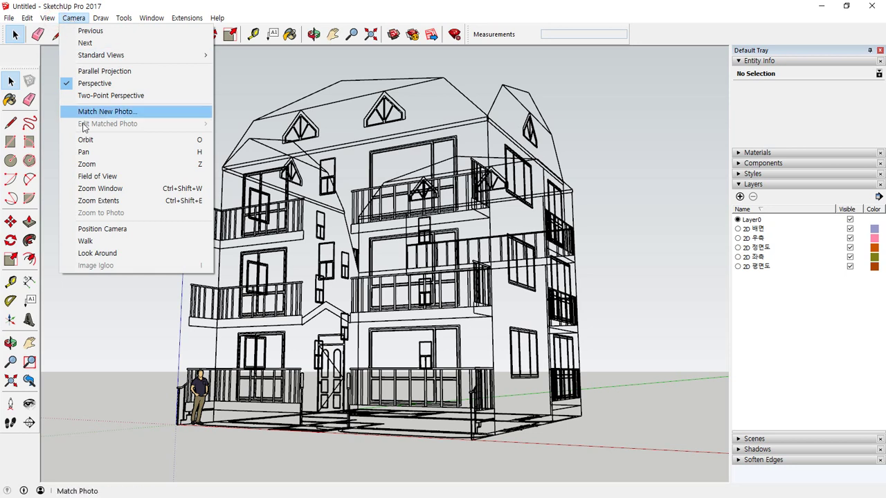
pyautogui.click(98, 177)
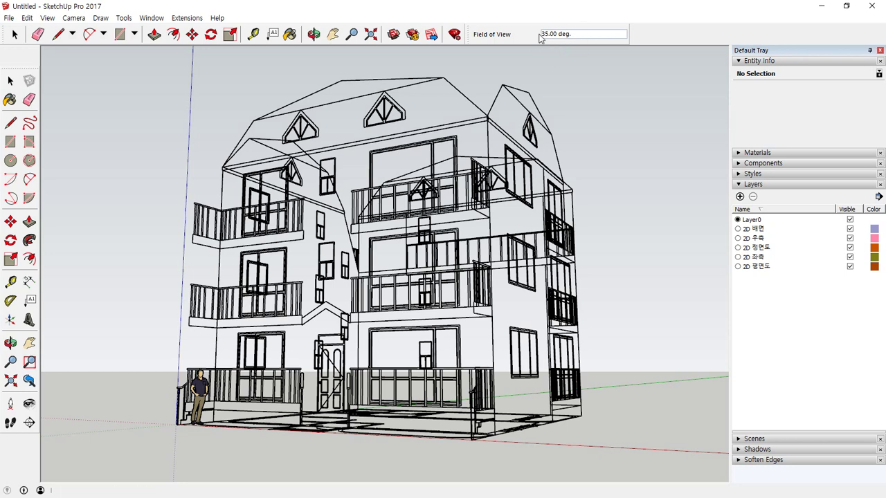
pyautogui.moveTo(533, 53)
pyautogui.mouseDown()
pyautogui.moveTo(524, 38)
pyautogui.moveTo(580, 29)
pyautogui.moveTo(537, 58)
pyautogui.mouseUp()
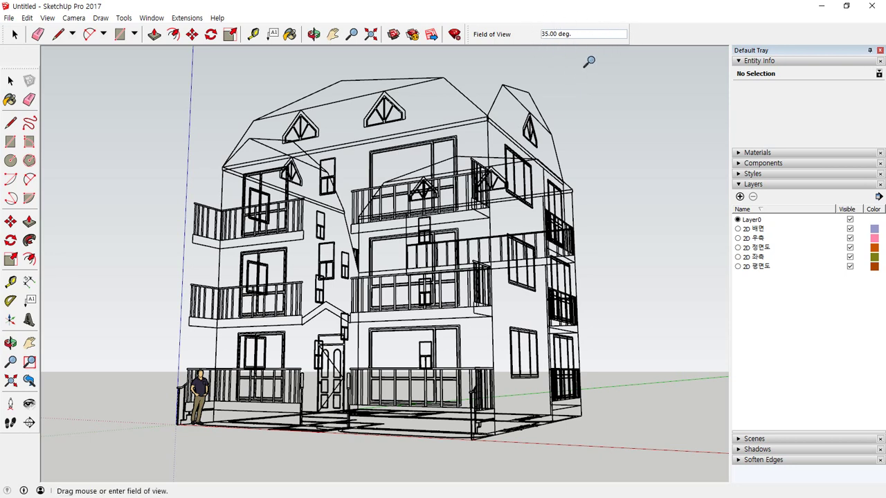
pyautogui.write('60')
pyautogui.press('Return')
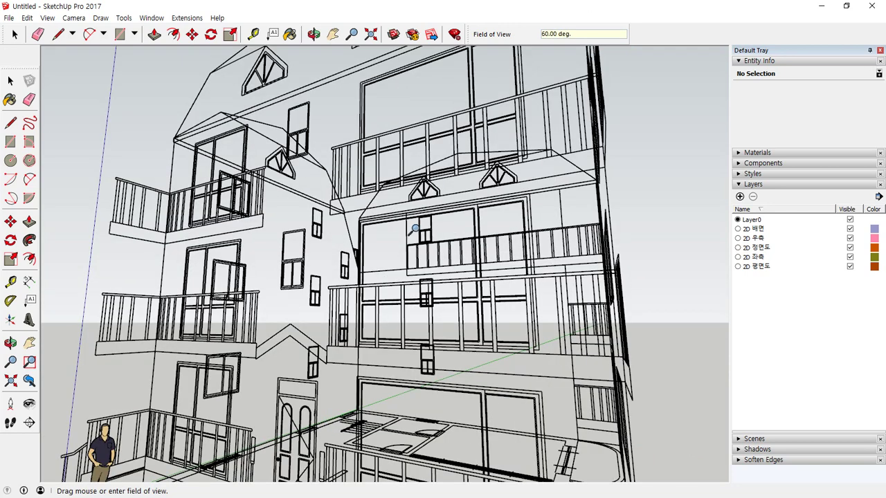
# Frame the whole house, mark its outer and corner vertical edges with red strokes to examine the perspective distortion, and clear the marks
pyautogui.scroll(-8, 399, 255)
pyautogui.scroll(5, 399, 253)
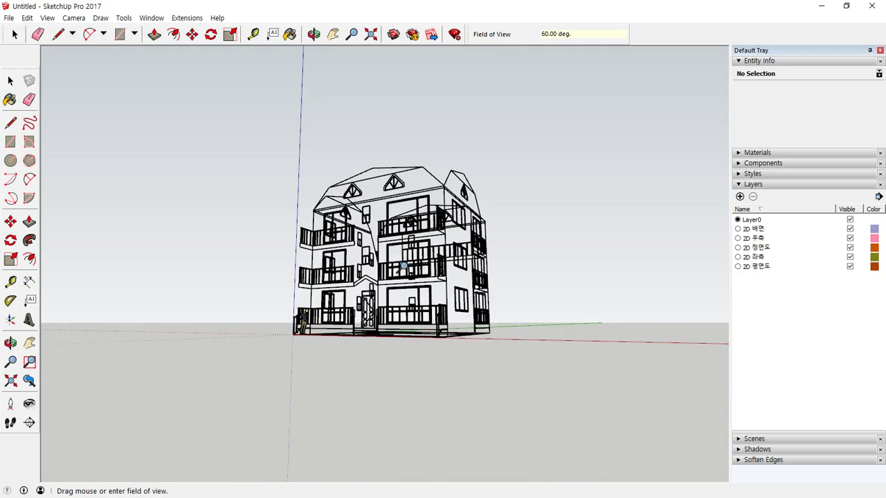
pyautogui.moveTo(364, 257); pyautogui.dragTo(313, 269, button='middle')
pyautogui.scroll(2, 358, 254)
pyautogui.moveTo(300, 144); pyautogui.dragTo(259, 342)
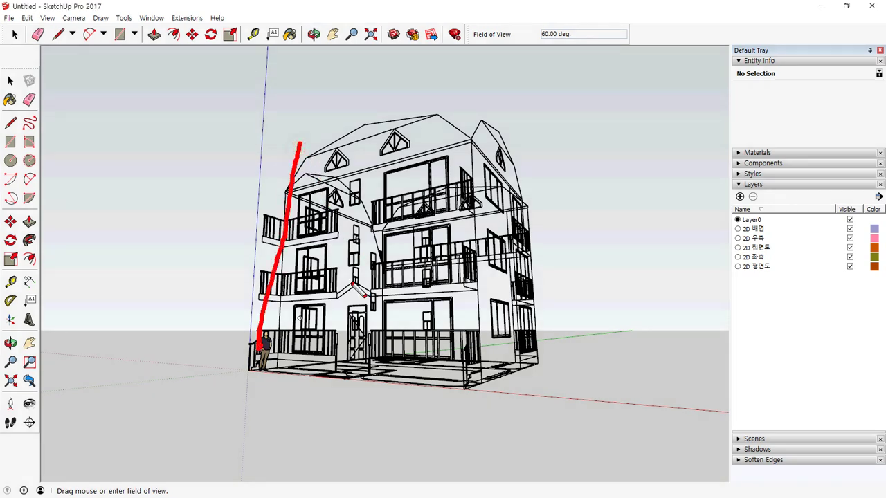
pyautogui.moveTo(467, 126); pyautogui.dragTo(469, 330)
pyautogui.moveTo(526, 153); pyautogui.dragTo(541, 337)
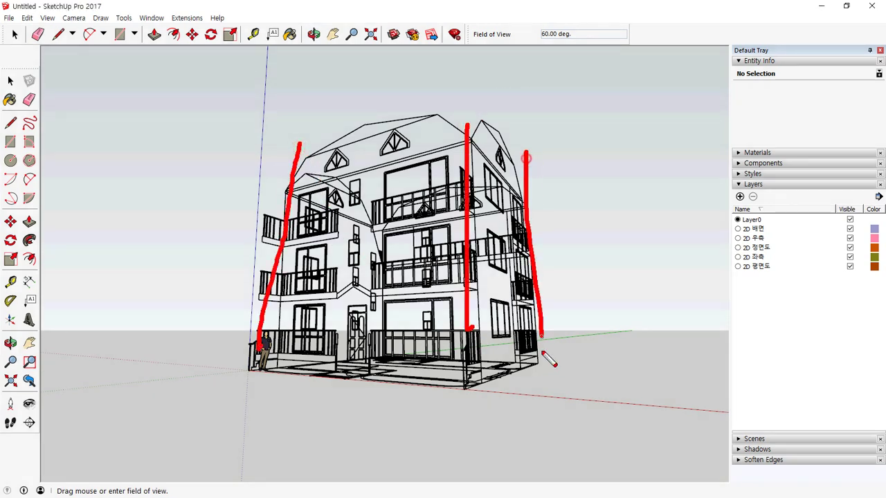
pyautogui.press('Escape')
# Set the Field of View to 35 degrees and orbit to see more of the house's right side
pyautogui.click(583, 35)
pyautogui.write('35')
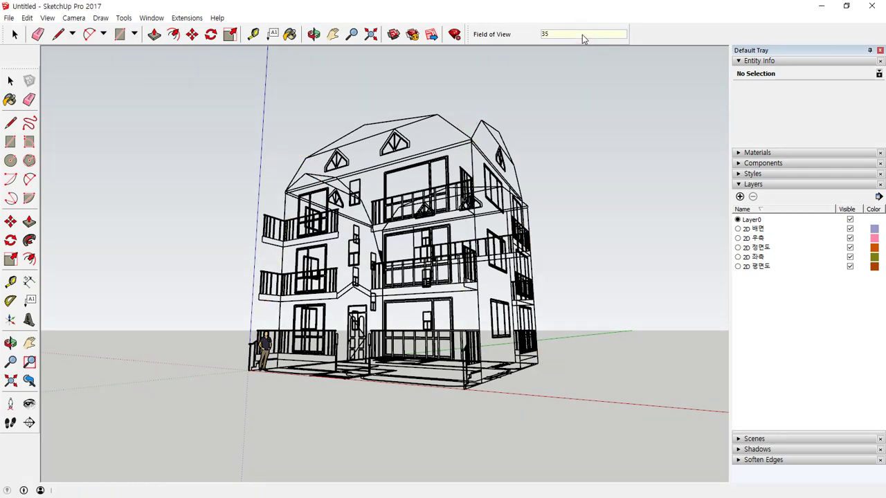
pyautogui.press('Return')
pyautogui.moveTo(568, 224); pyautogui.dragTo(430, 249, button='middle')
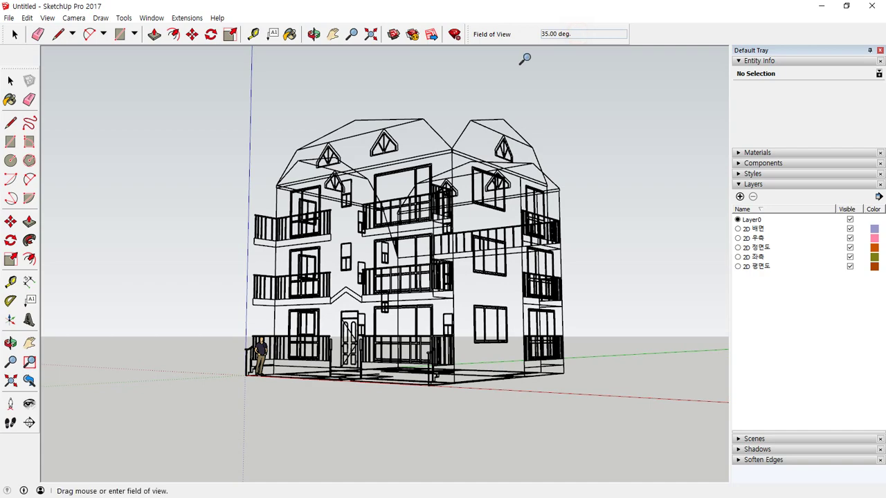
# Set the Field of View to 1 degree and orbit around the house to examine the near-parallel view
pyautogui.write('1')
pyautogui.press('Return')
pyautogui.moveTo(374, 212); pyautogui.dragTo(415, 195, button='middle')
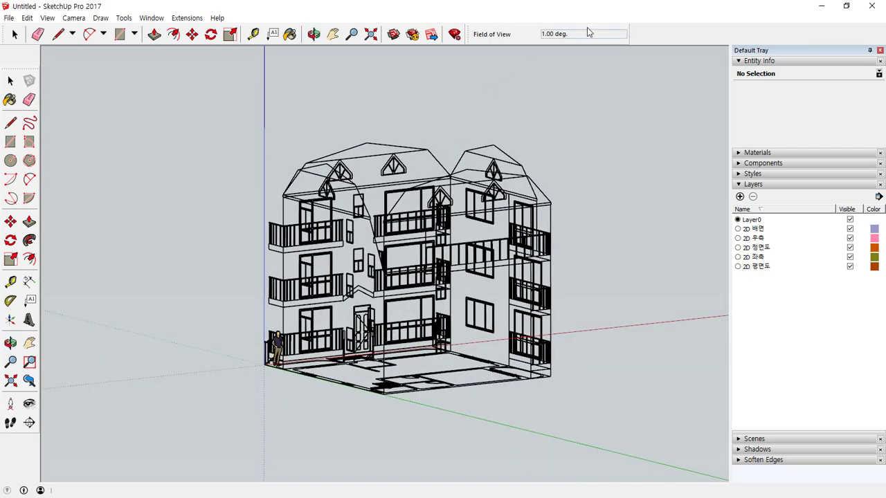
# Set the Field of View back to 35 degrees to compare the house's perspective with the 1-degree view
pyautogui.write('35')
pyautogui.press('Return')
pyautogui.moveTo(494, 109); pyautogui.dragTo(489, 168)
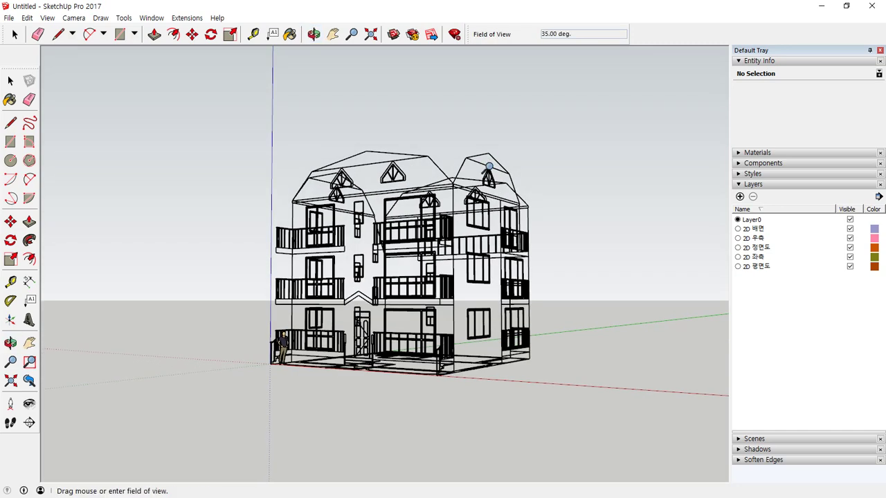
# Set the Field of View to 60 degrees and orbit to a low, closer view of the house front
pyautogui.write('60')
pyautogui.press('Return')
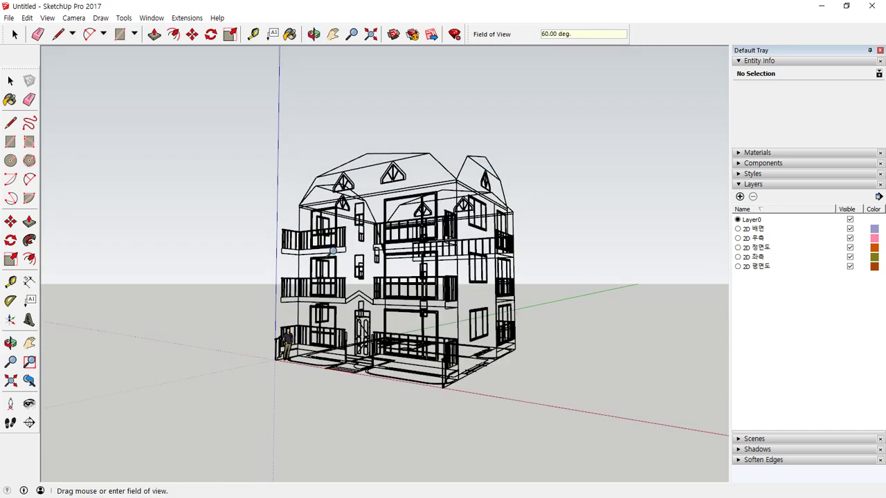
pyautogui.moveTo(332, 253); pyautogui.dragTo(409, 232, button='middle')
pyautogui.scroll(2, 358, 219)
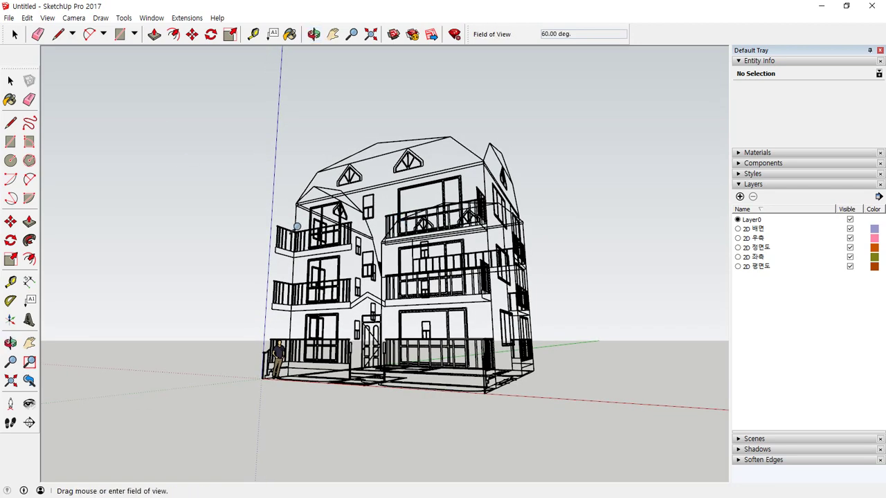
# Return the Field of View to 35 degrees and orbit to view the front and right side of the house
pyautogui.write('35')
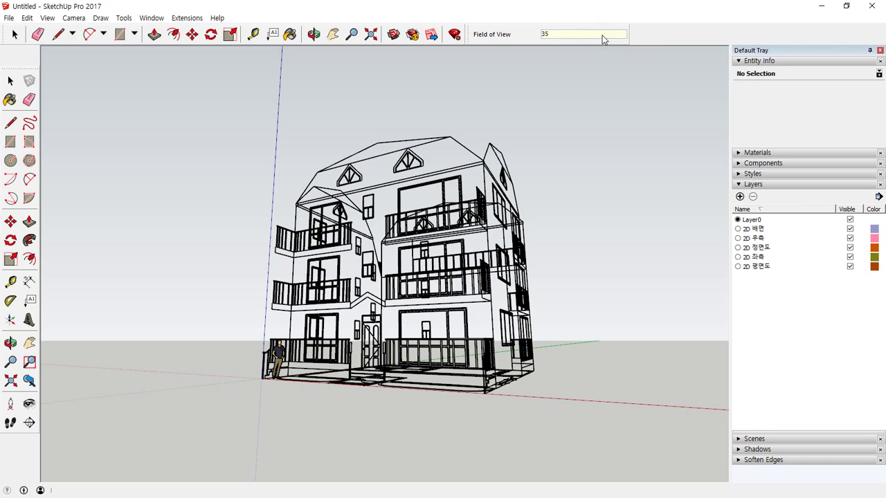
pyautogui.press('Return')
pyautogui.moveTo(420, 211); pyautogui.dragTo(415, 240, button='middle')
pyautogui.scroll(2, 416, 240)
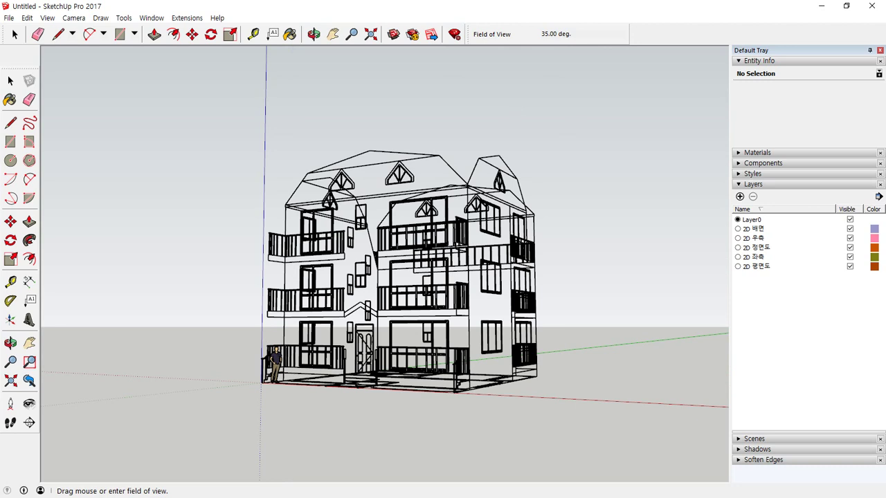
# Switch to Notepad and write "외안 50mm 46도" on the second line of the note
pyautogui.hotkey('alt', 'Tab')
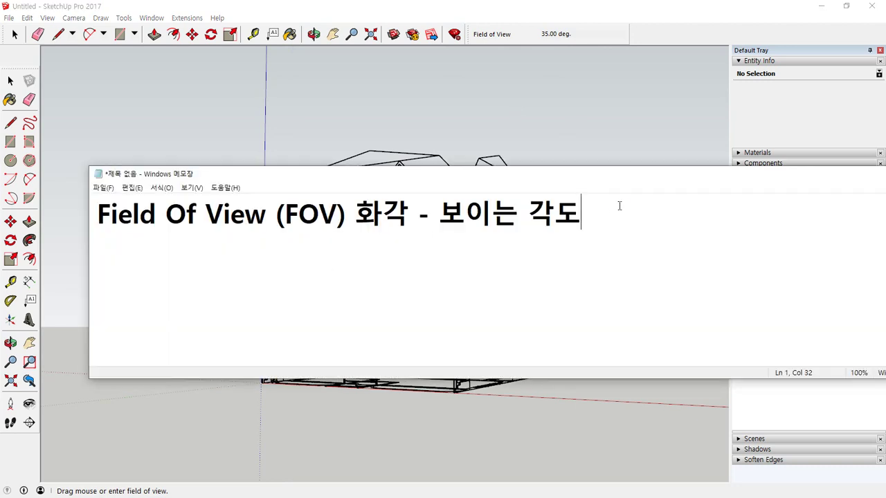
pyautogui.press('Return')
pyautogui.write('이')
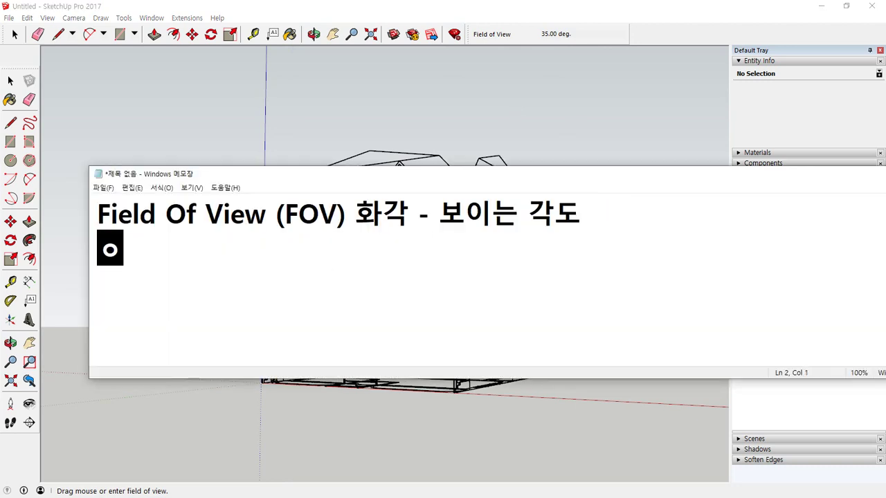
pyautogui.press('BackSpace')
pyautogui.write('외안 ')
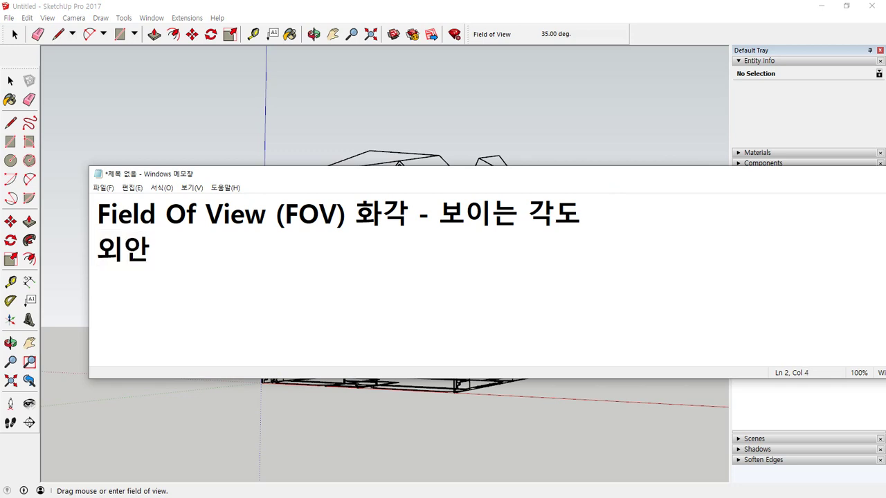
pyautogui.write('50mm')
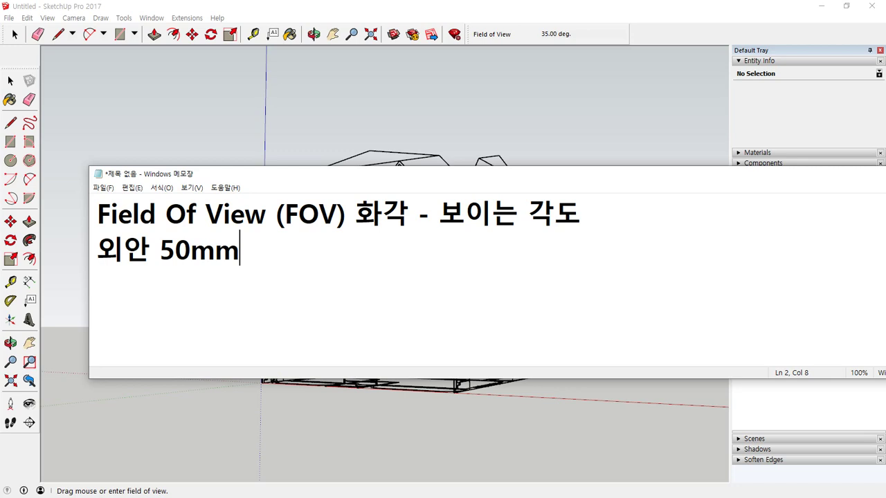
pyautogui.write(' 46')
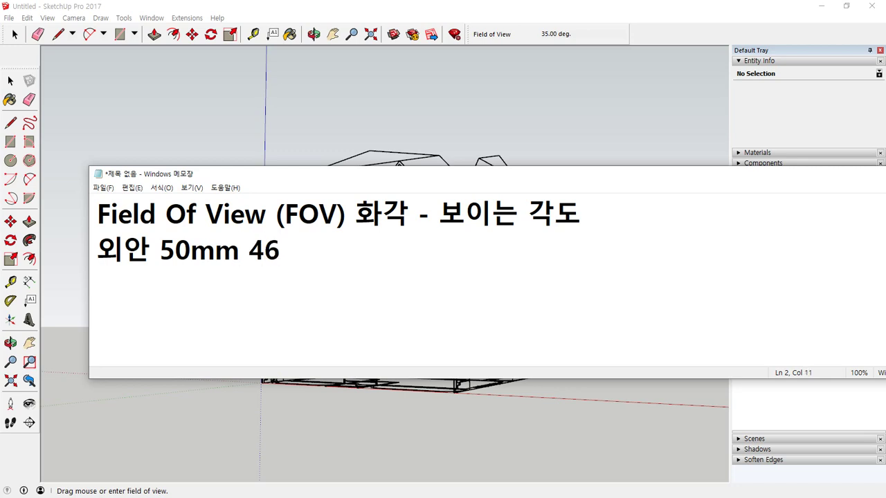
pyautogui.write('도')
# Add "양안 35mm 63도" as the third line of the note
pyautogui.press('Return')
pyautogui.write('양안 ')
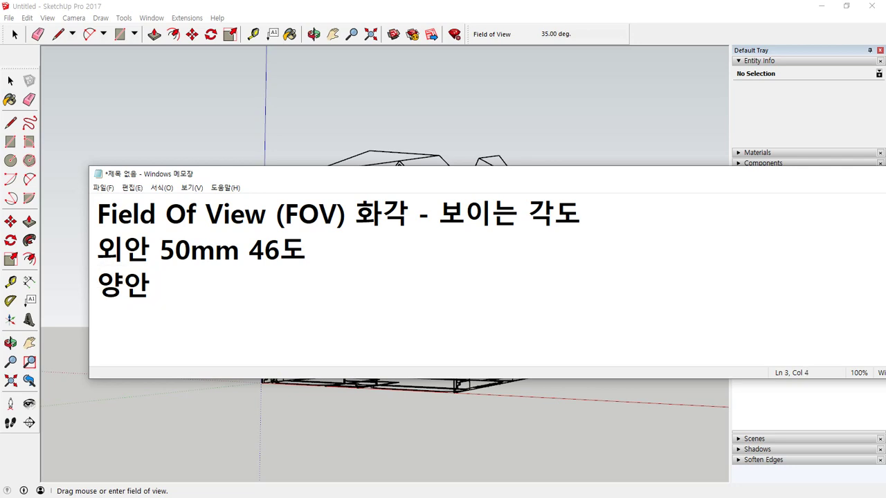
pyautogui.write('35mm')
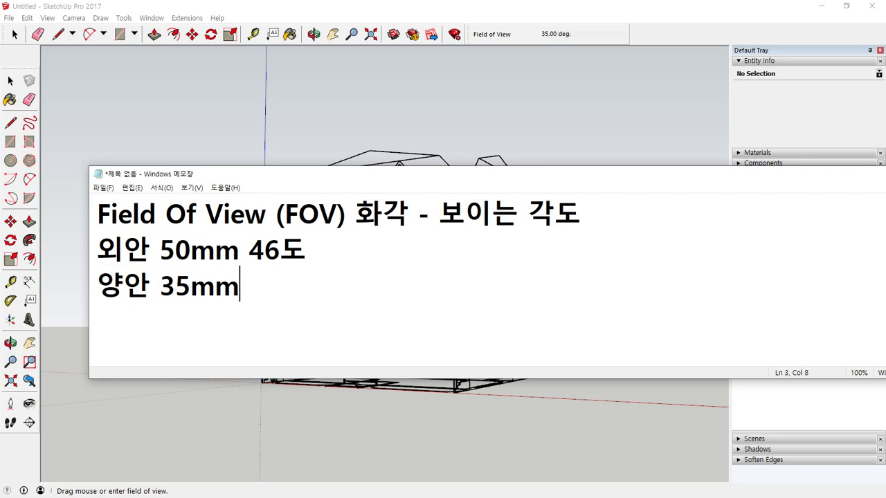
pyautogui.write(' 63')
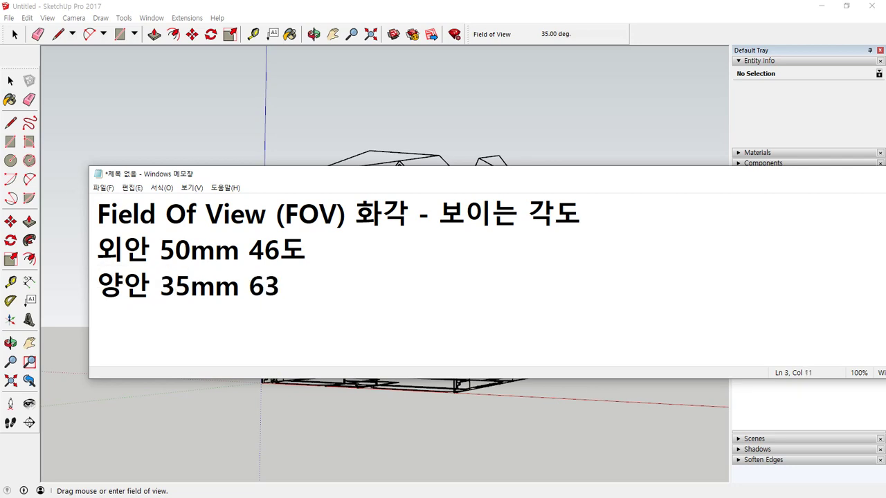
pyautogui.write('도')
pyautogui.press('Return')
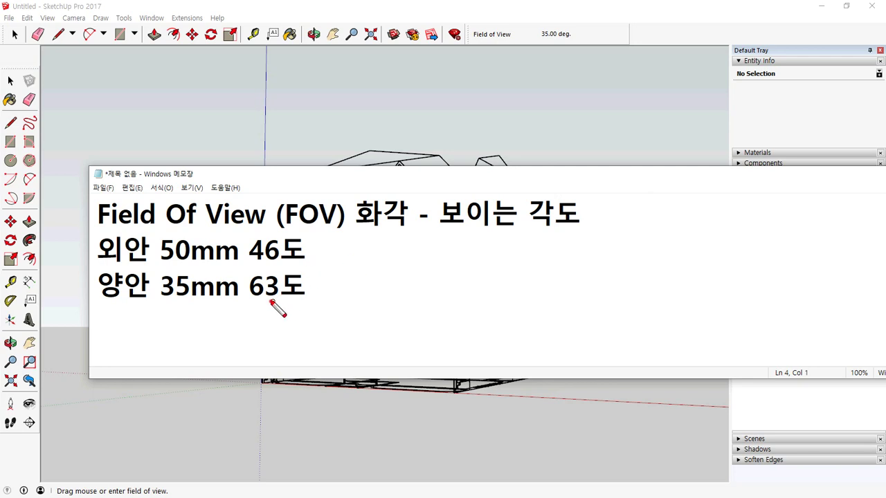
# Circle the two lens-angle lines and SketchUp's Field of View value in red to compare them, and clear the marks
pyautogui.moveTo(271, 302)
pyautogui.mouseDown()
pyautogui.moveTo(114, 305)
pyautogui.moveTo(167, 230)
pyautogui.moveTo(315, 251)
pyautogui.moveTo(281, 297)
pyautogui.mouseUp()
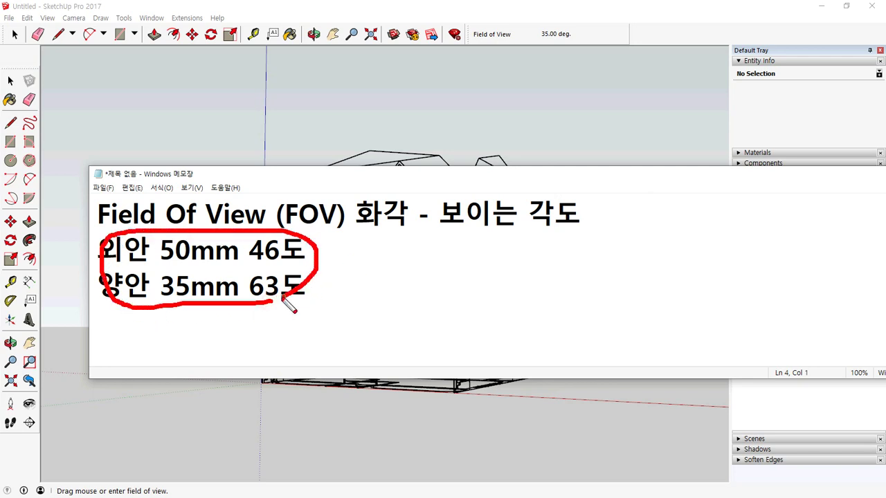
pyautogui.moveTo(582, 43)
pyautogui.mouseDown()
pyautogui.moveTo(574, 53)
pyautogui.moveTo(474, 19)
pyautogui.moveTo(582, 41)
pyautogui.moveTo(575, 51)
pyautogui.mouseUp()
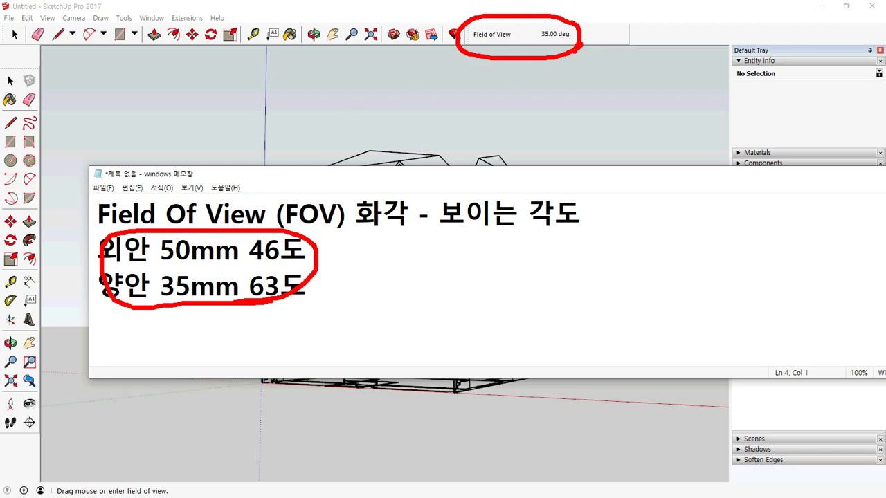
pyautogui.press('Escape')
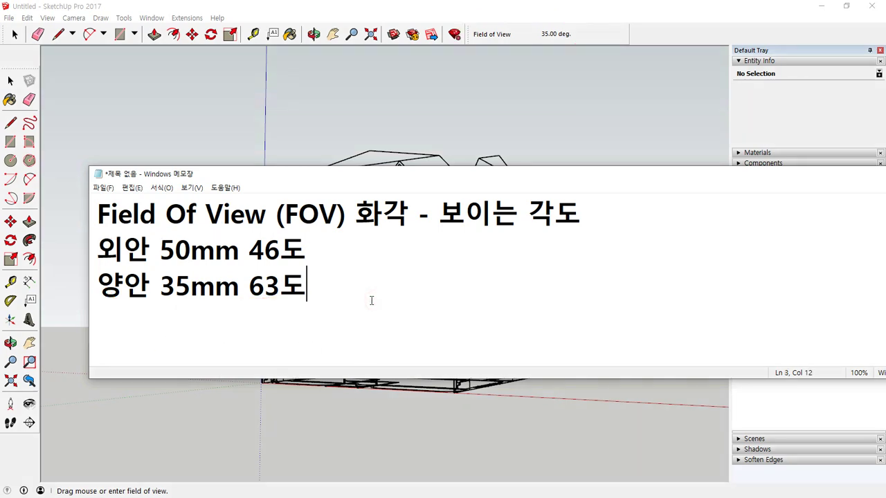
# Add "70mm 34도" as the fourth line of the note and put "카메라" in front of it
pyautogui.write('70ㅡㅡ')
pyautogui.press('Hangul')
pyautogui.press('BackSpace')
pyautogui.write('m')
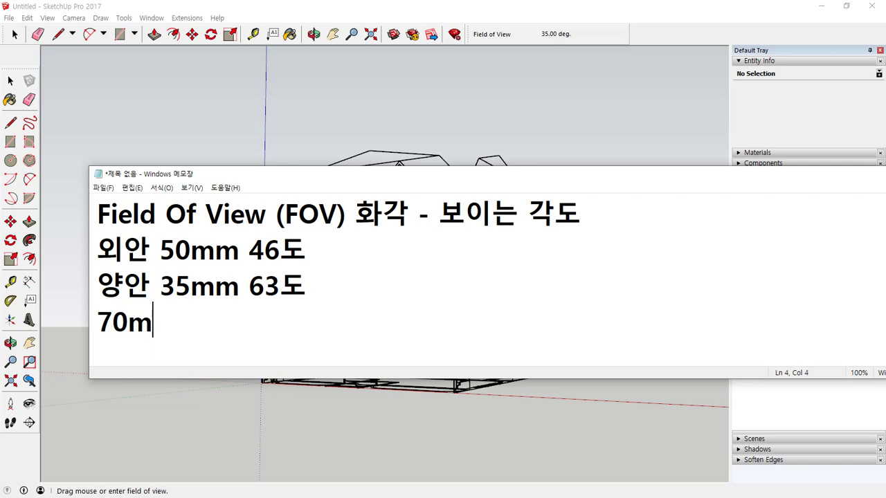
pyautogui.write('m 3')
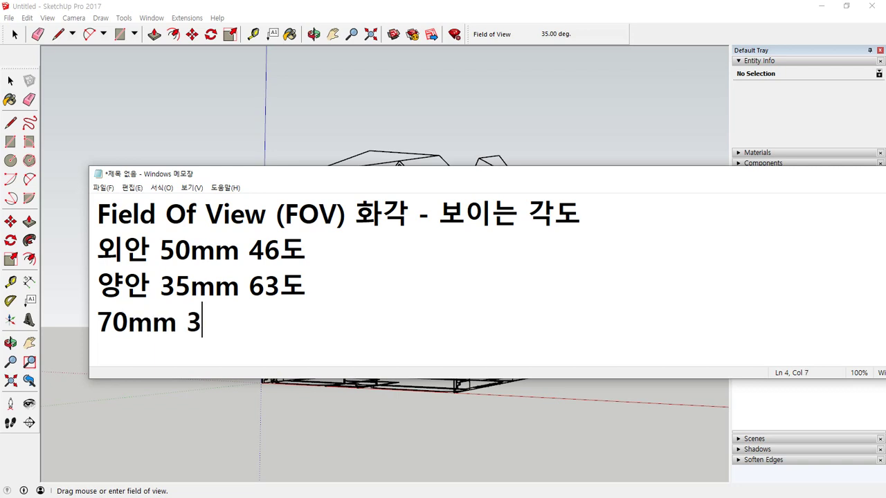
pyautogui.write('4도')
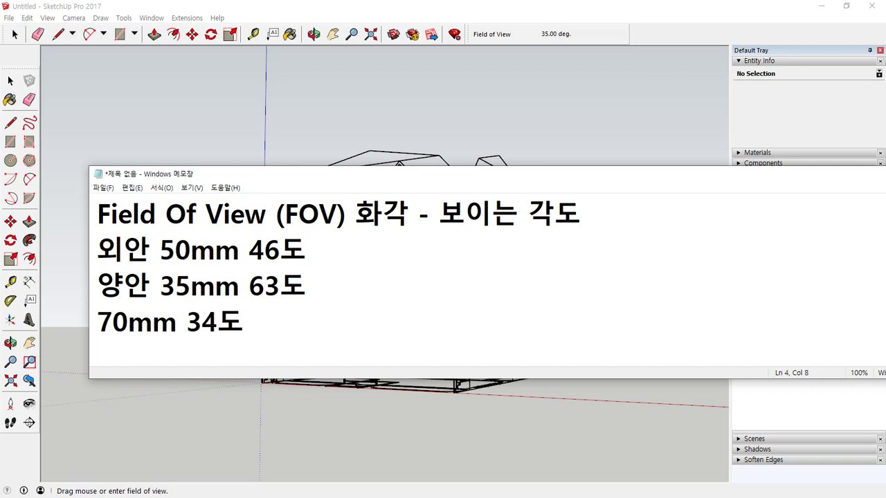
pyautogui.press('Home')
pyautogui.write('카멜')
pyautogui.write('라')
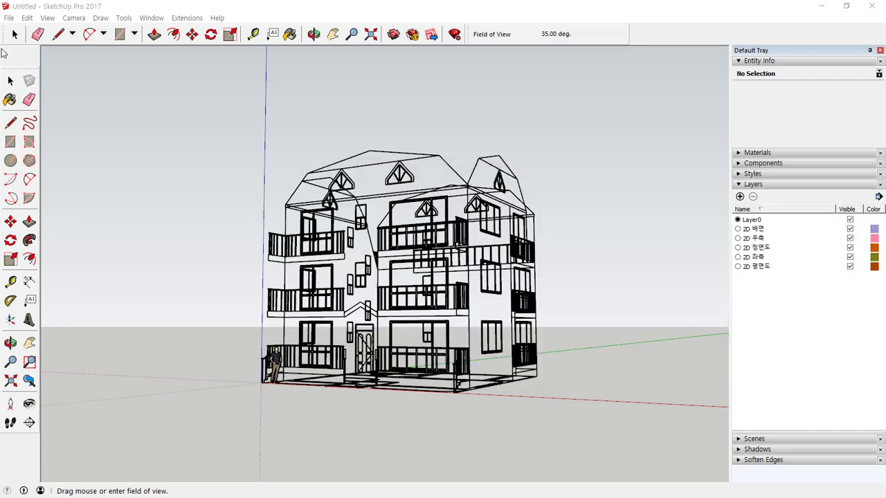
# Switch back to SketchUp and set the camera's Field of View to 46 degrees
pyautogui.click(562, 39)
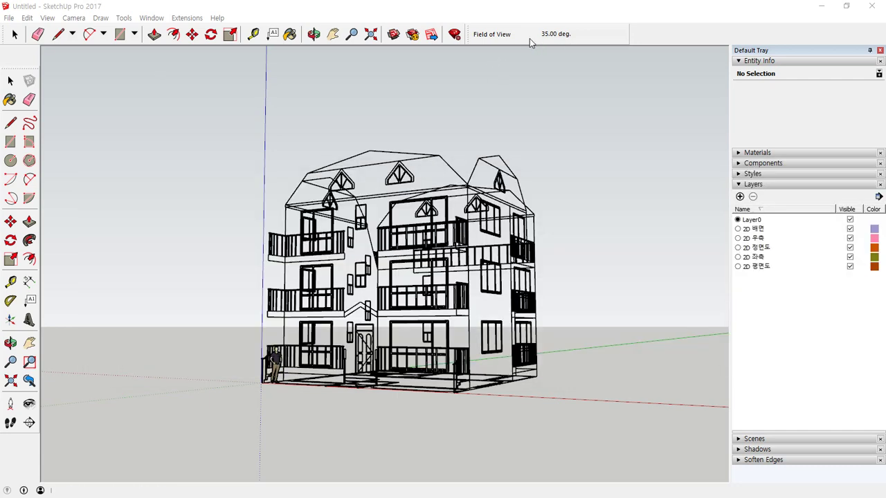
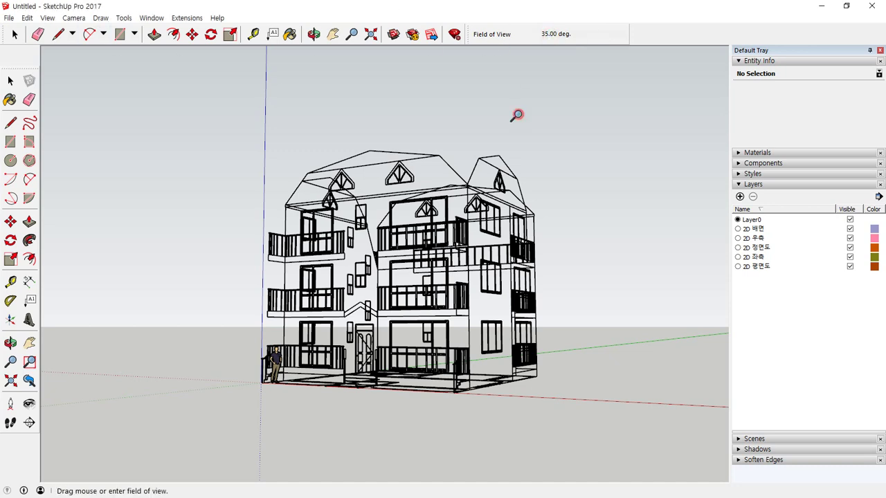
pyautogui.write('46')
pyautogui.press('Return')
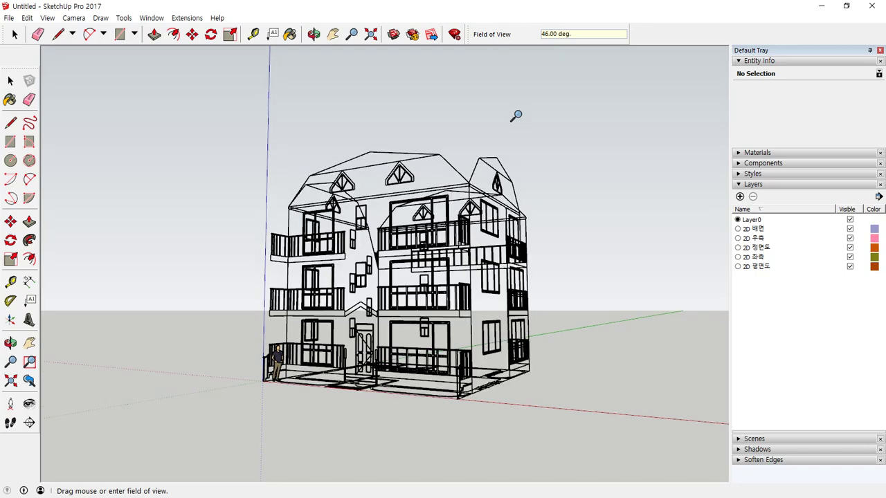
# Set the camera's Field of View to 63 degrees to compare the building's perspective distortion
pyautogui.moveTo(417, 249); pyautogui.dragTo(427, 276, button='middle')
pyautogui.scroll(5, 417, 268)
pyautogui.scroll(-3, 421, 269)
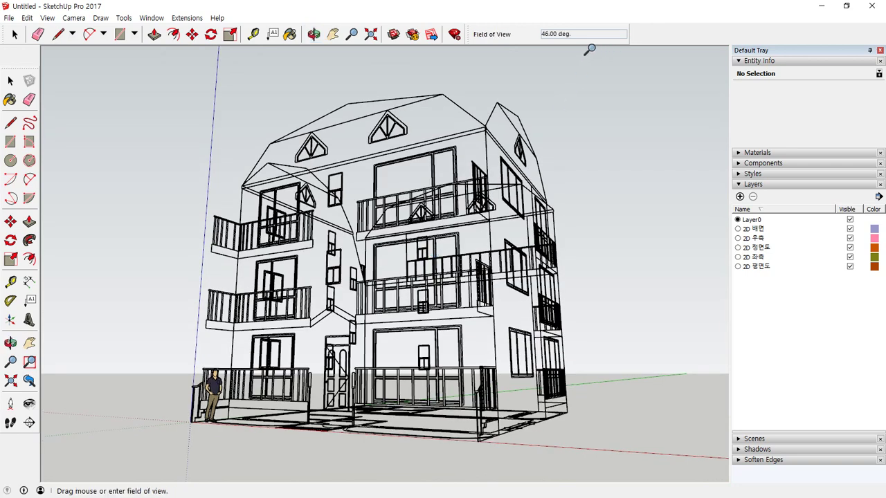
pyautogui.write('63')
pyautogui.press('Return')
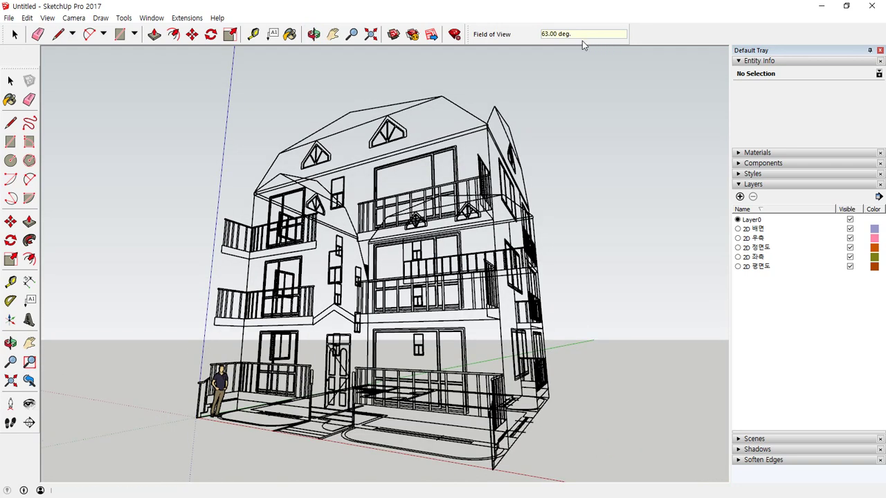
# Set the camera's Field of View to 35 degrees and view the building from near ground level
pyautogui.write('5')
pyautogui.press('Return')
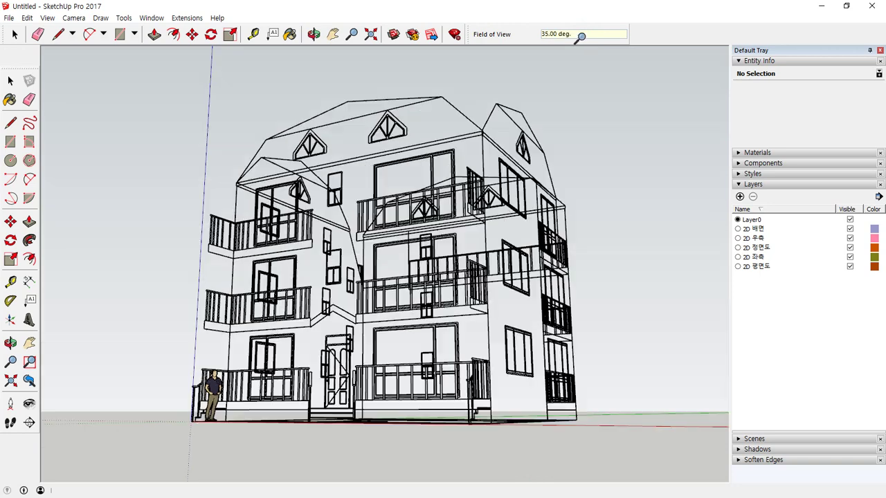
pyautogui.moveTo(410, 194); pyautogui.dragTo(404, 215, button='middle')
pyautogui.moveTo(623, 339); pyautogui.dragTo(615, 338, button='middle')
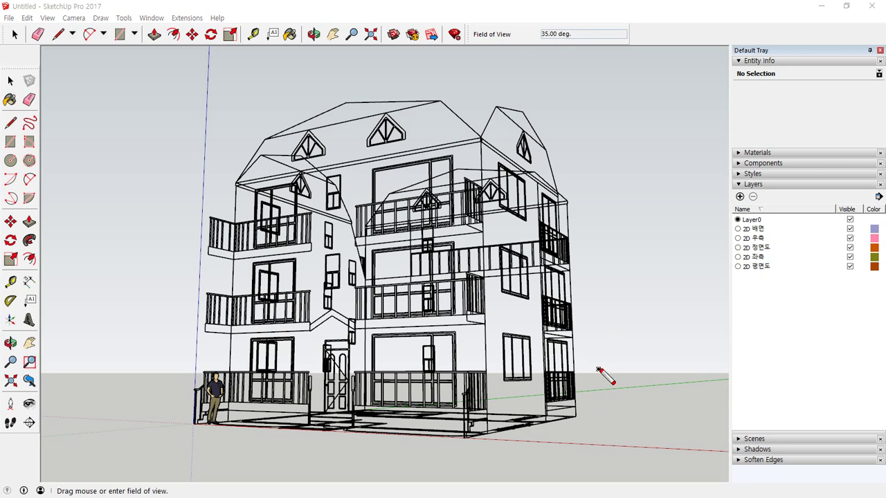
# Mark the horizon line and its height above the ground beside the human figure in red, and clear the marks
pyautogui.moveTo(604, 374); pyautogui.dragTo(82, 374)
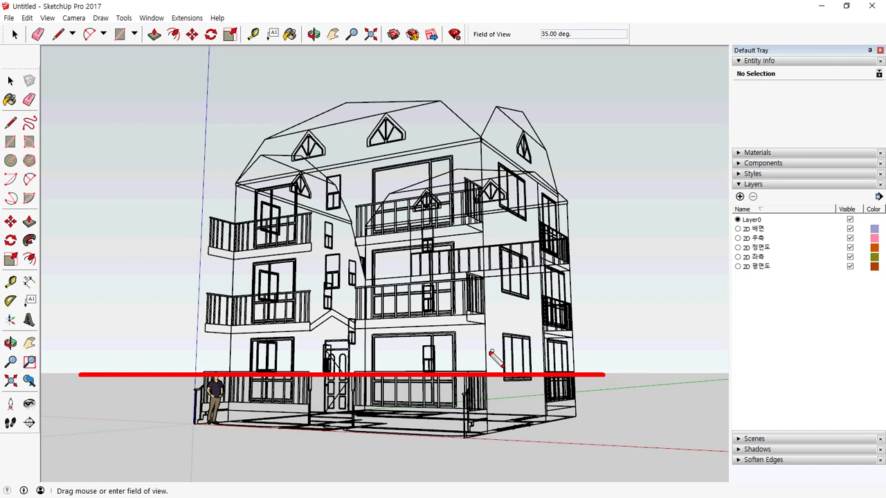
pyautogui.moveTo(629, 356)
pyautogui.mouseDown()
pyautogui.moveTo(652, 388)
pyautogui.moveTo(625, 395)
pyautogui.mouseUp()
pyautogui.moveTo(207, 426); pyautogui.dragTo(249, 426)
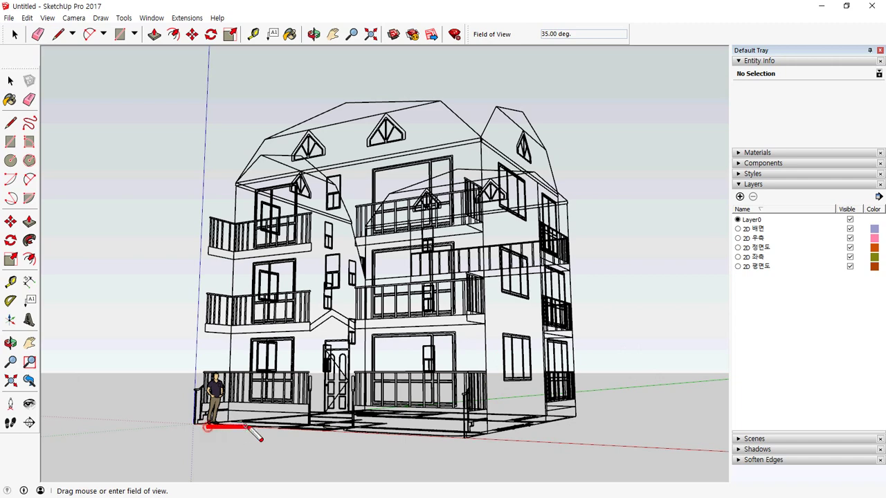
pyautogui.moveTo(195, 373)
pyautogui.mouseDown()
pyautogui.moveTo(228, 372)
pyautogui.moveTo(213, 422)
pyautogui.moveTo(230, 423)
pyautogui.moveTo(231, 368)
pyautogui.mouseUp()
pyautogui.press('Escape')
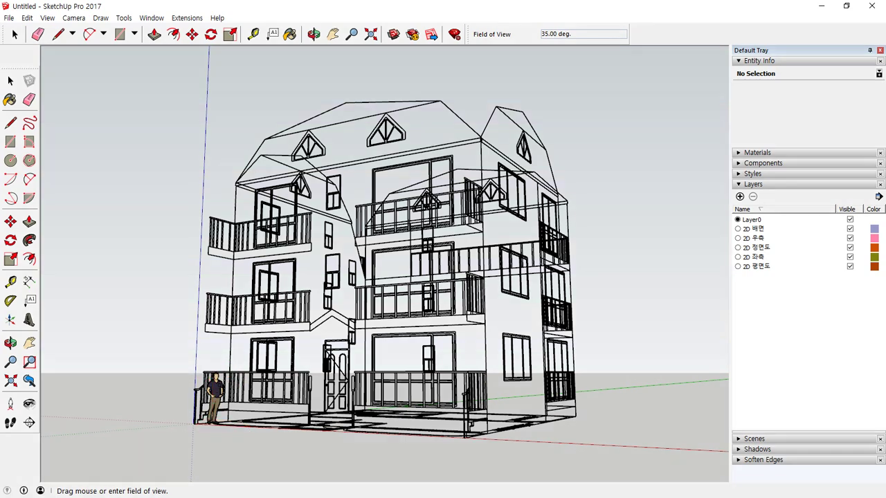
# Switch to the Notepad note and add "투시는 소점의 높이를 바닥에서 1500mm로 맞추면 좋습니다." as its fifth line
pyautogui.hotkey('alt', 'Tab')
pyautogui.click(457, 329)
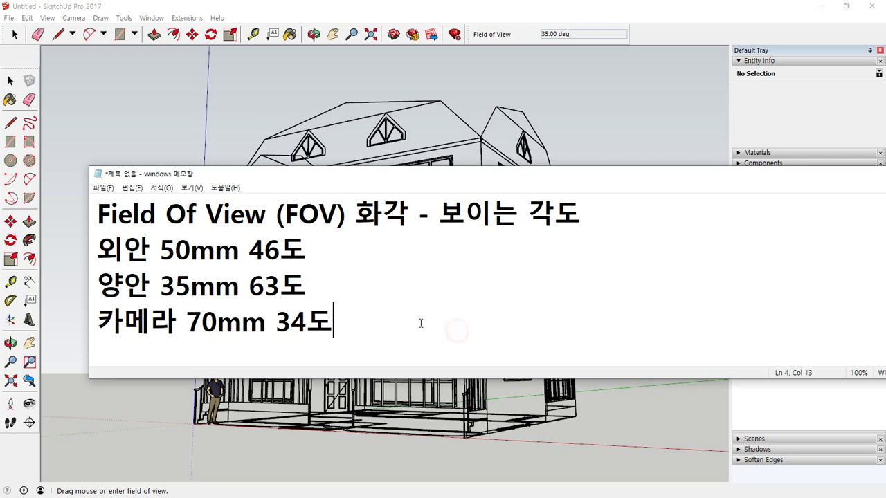
pyautogui.press('Return')
pyautogui.write('xn')
pyautogui.press('BackSpace')
pyautogui.press('BackSpace')
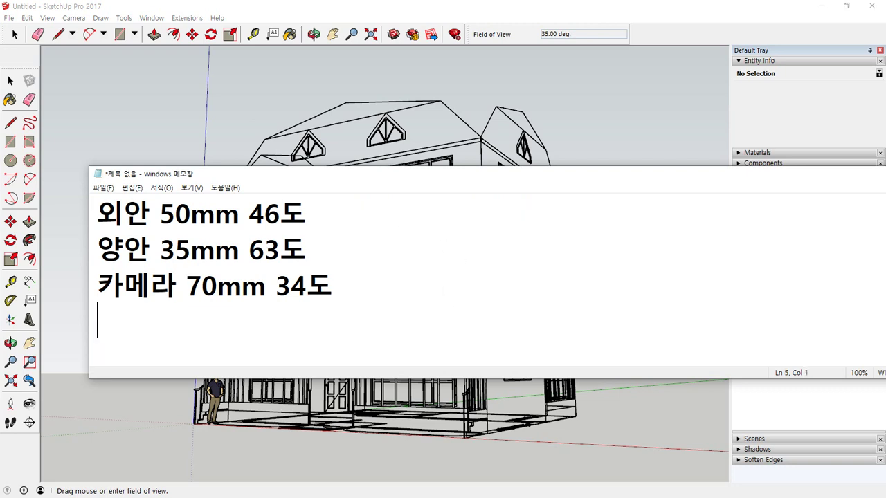
pyautogui.write('투시는 ')
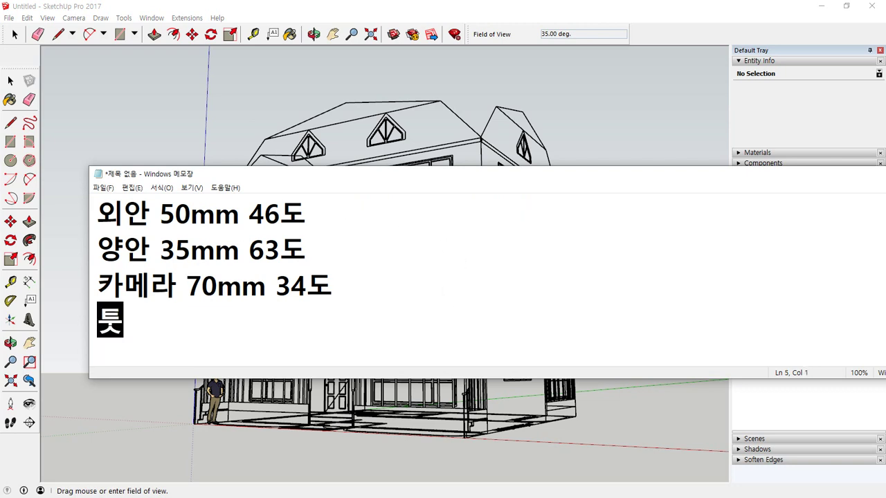
pyautogui.write('소')
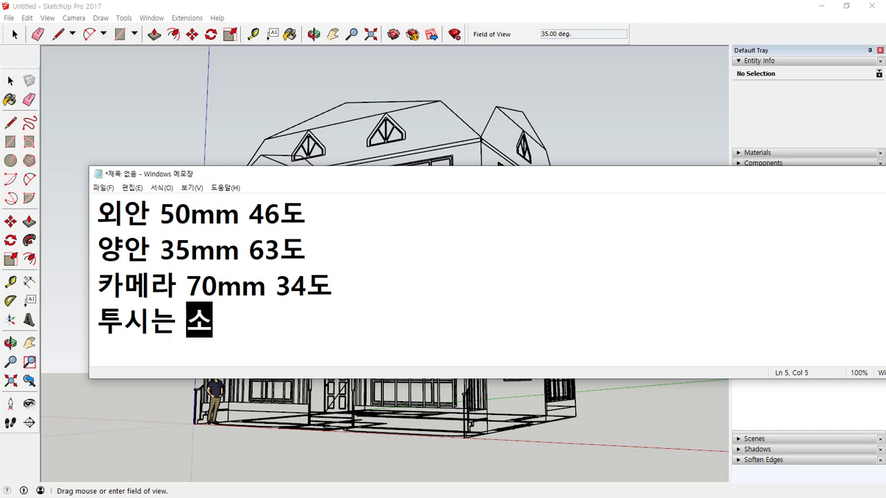
pyautogui.write('점의 높이')
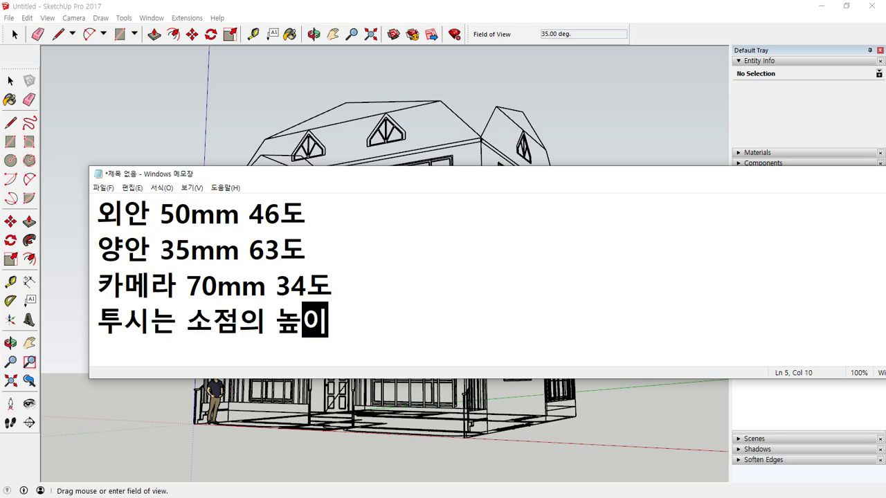
pyautogui.write('를 바닥에서 ')
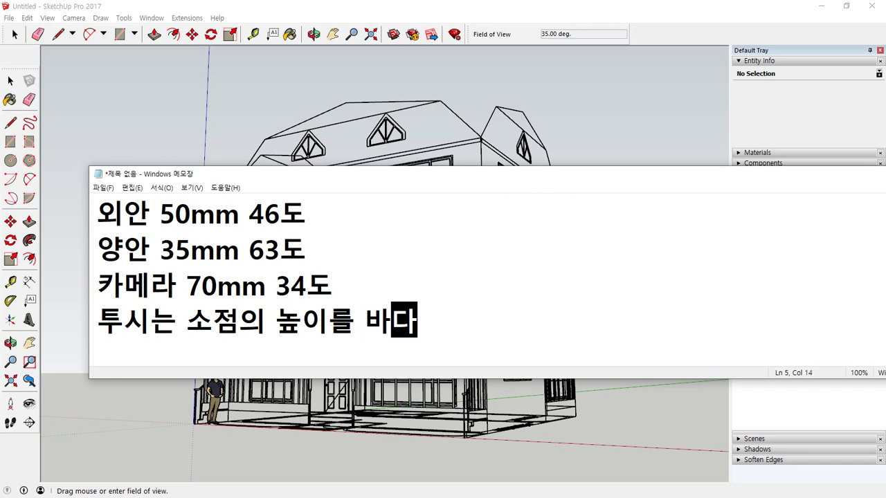
pyautogui.write('1500')
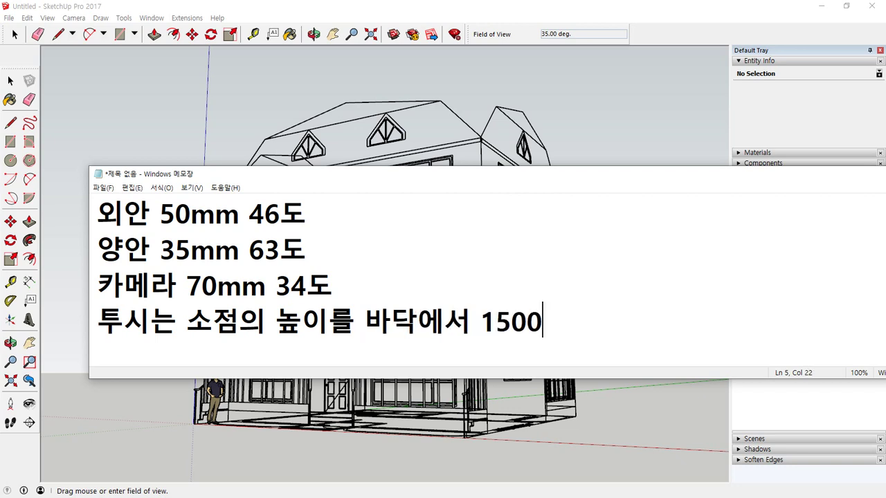
pyautogui.write('mm로 맞')
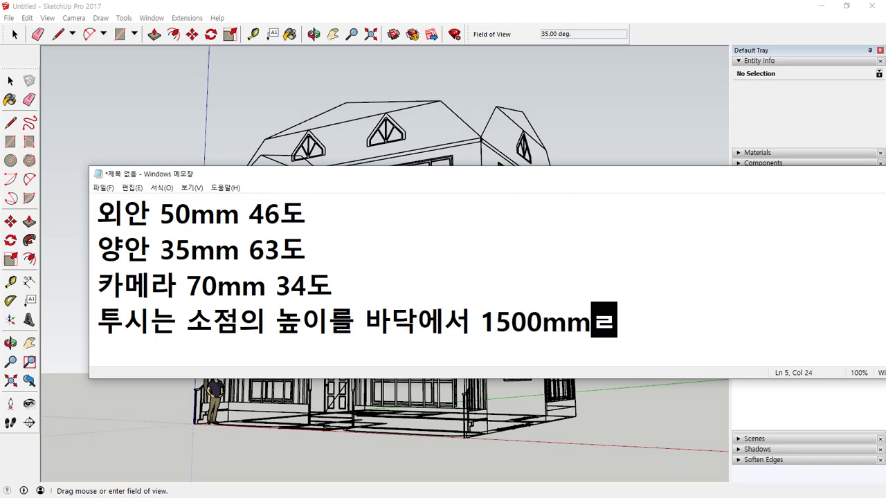
pyautogui.write('추')
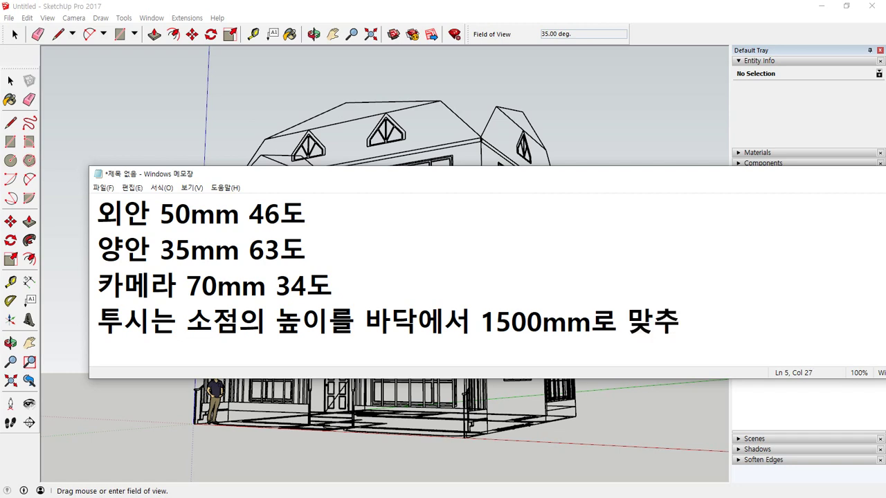
pyautogui.write('면 좋습니다.')
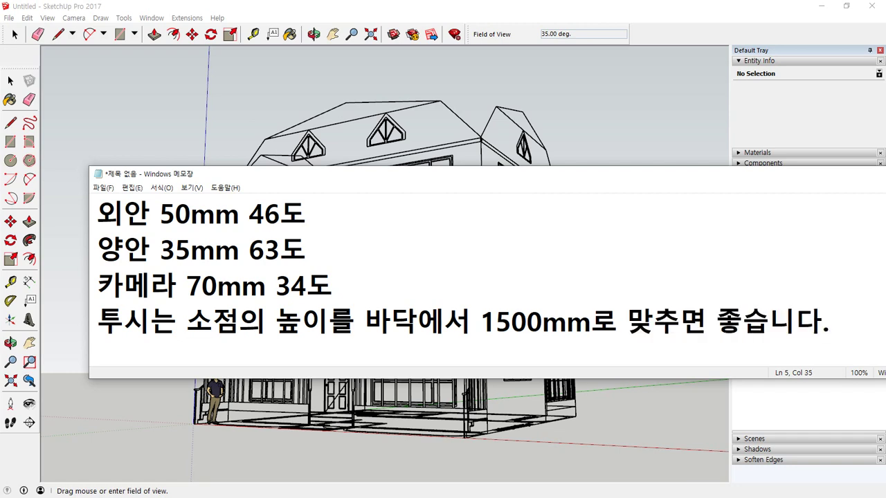
# Add "구도에 따라 달라질 수 있음" as the sixth line of the note
pyautogui.press('Return')
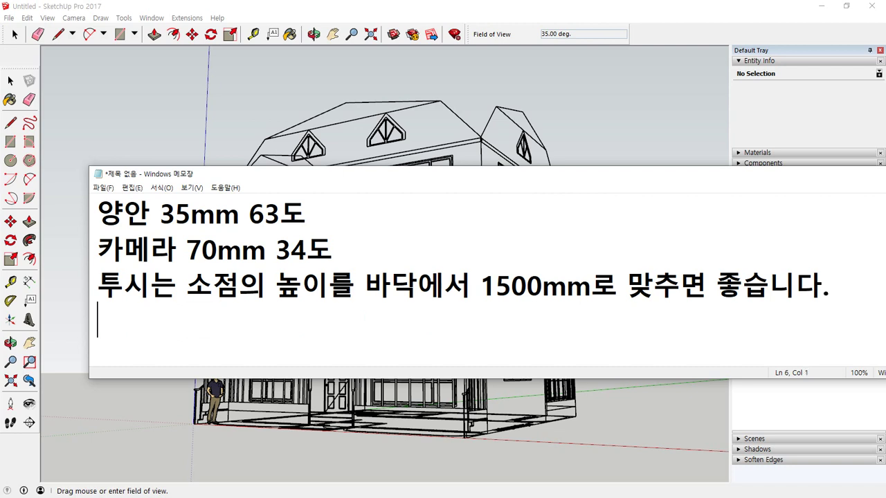
pyautogui.write('구도에 ')
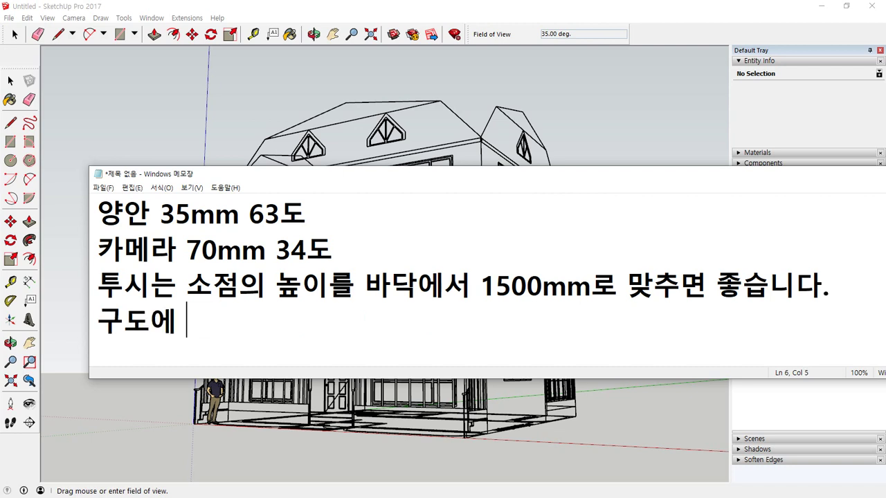
pyautogui.write('따라 달ㄹ라질 수 있ㅇ므')
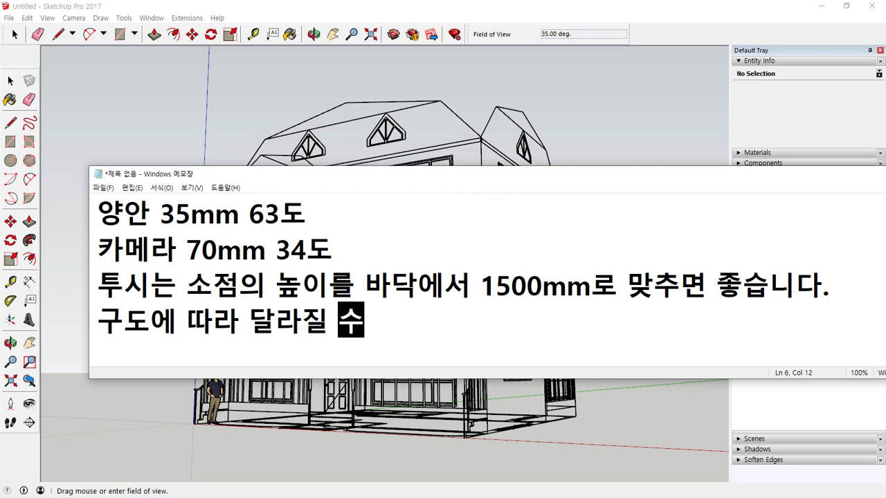
pyautogui.press('BackSpace')
pyautogui.press('BackSpace')
pyautogui.press('BackSpace')
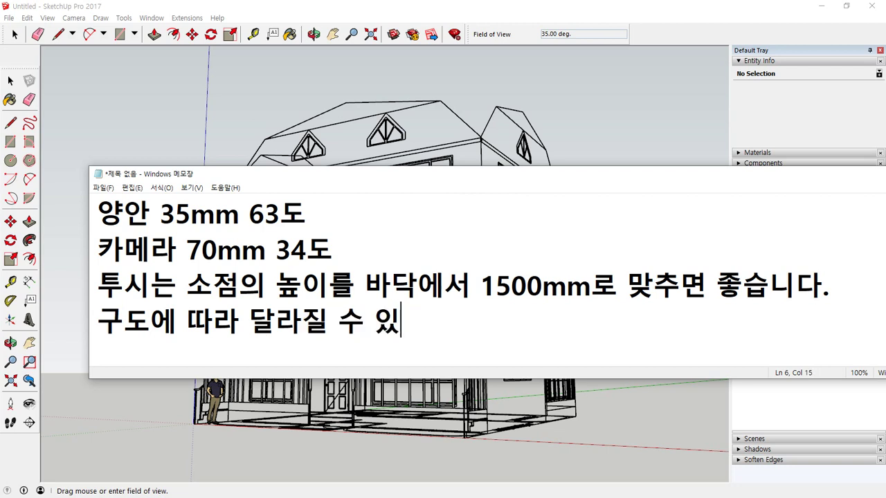
pyautogui.write('음')
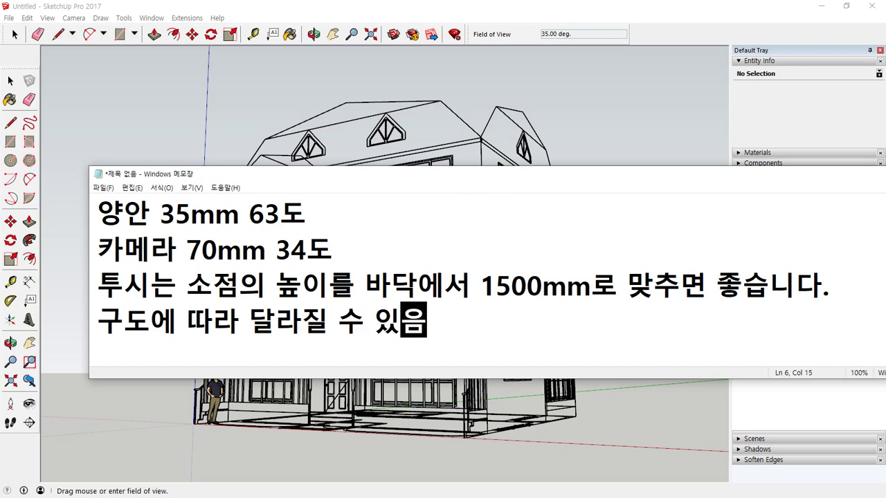
# Switch back to SketchUp and compare the human figure's eye height with the horizon, up close and with the whole building in view
pyautogui.click(450, 8)
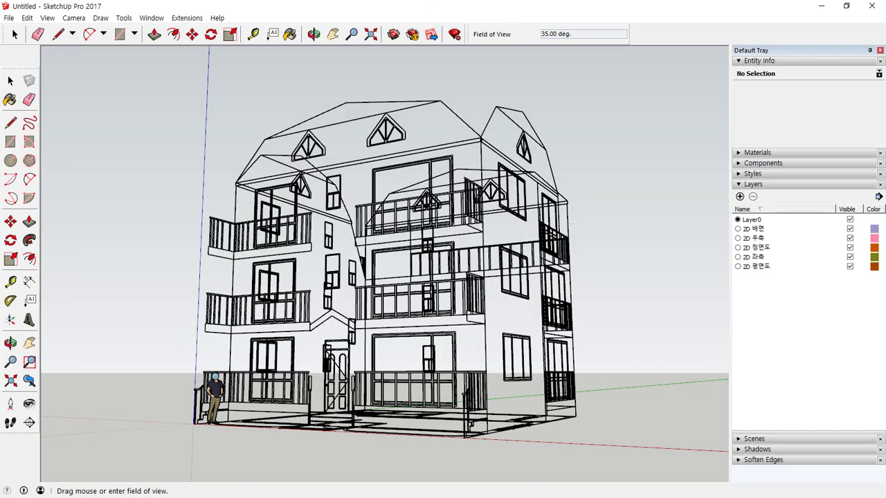
pyautogui.scroll(5, 215, 379)
pyautogui.moveTo(214, 379); pyautogui.dragTo(366, 398, button='middle')
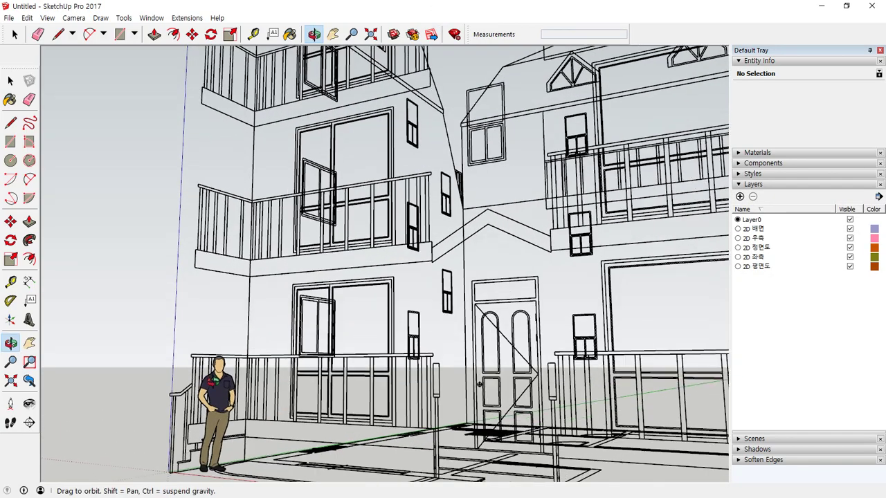
pyautogui.scroll(-3, 271, 384)
pyautogui.scroll(-4, 270, 385)
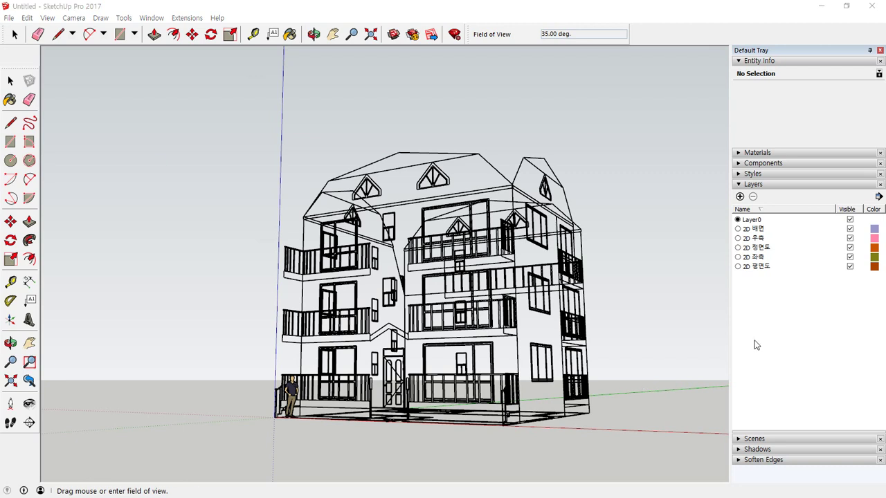
# Add two layers named "3D 벽면" and "3D 지붕", and make "3D 지붕" the active layer
pyautogui.click(768, 289)
pyautogui.click(740, 197)
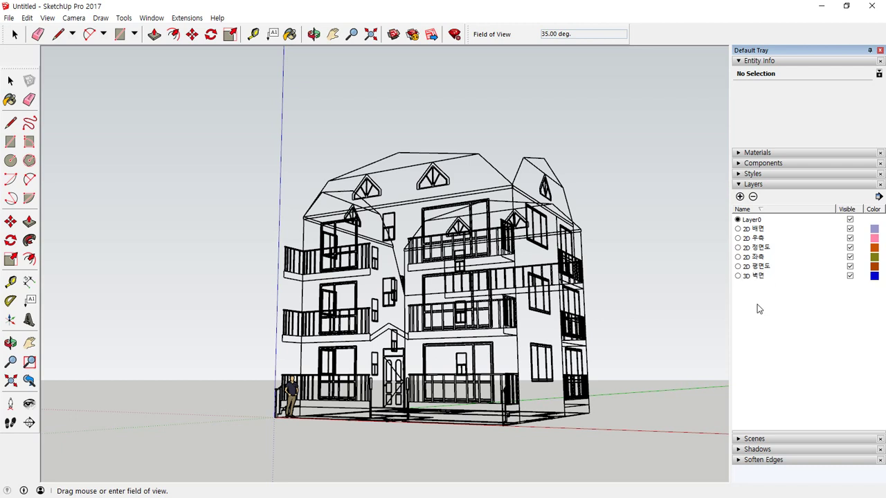
pyautogui.click(738, 275)
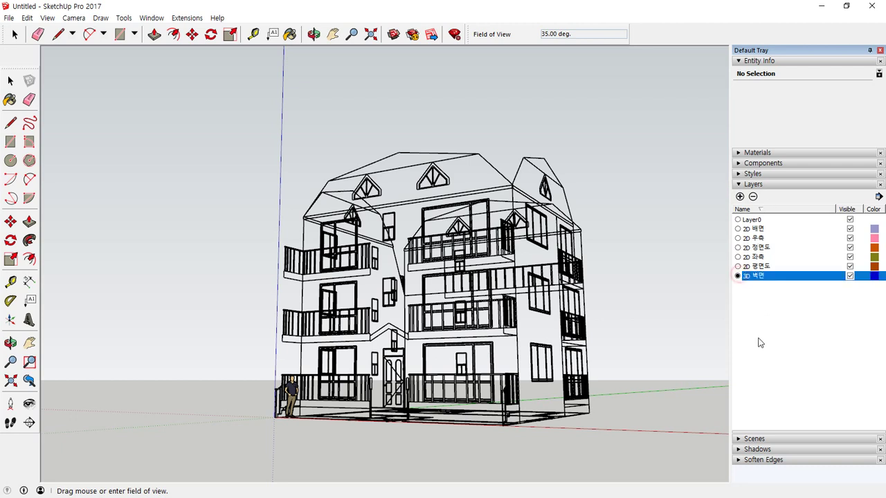
pyautogui.click(740, 197)
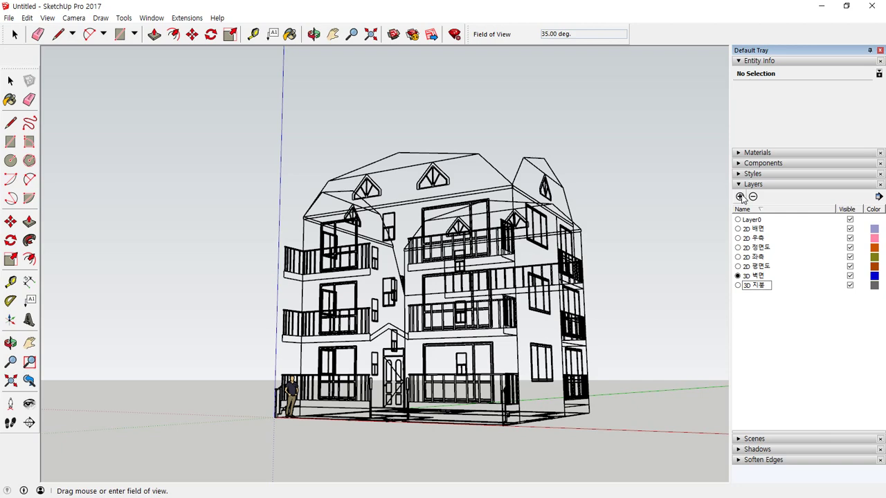
pyautogui.click(738, 285)
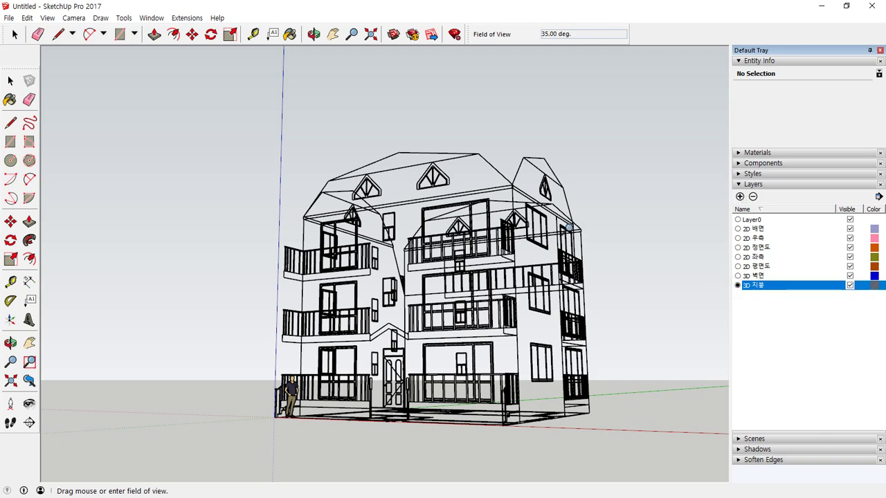
# Examine the roof outlines from above, circle the active "3D 지붕" layer in red, and clear the mark
pyautogui.moveTo(569, 227); pyautogui.dragTo(569, 396, button='middle')
pyautogui.scroll(8, 466, 197)
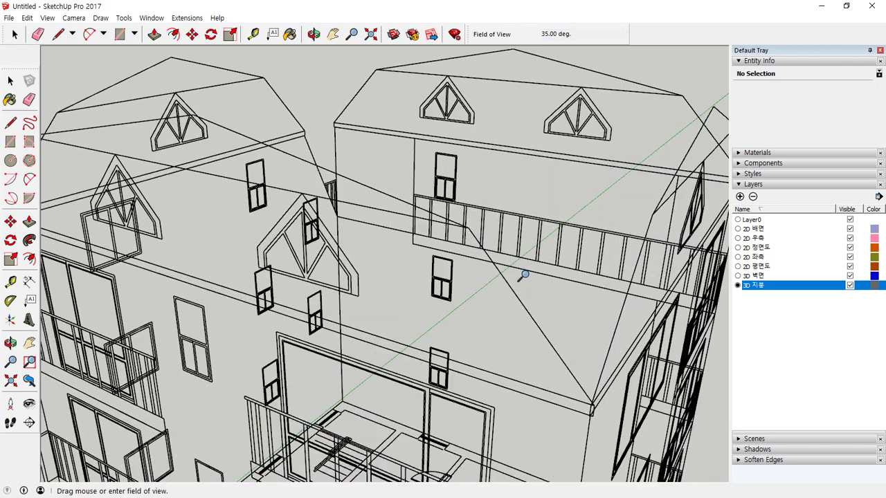
pyautogui.moveTo(525, 275); pyautogui.dragTo(534, 257, button='middle')
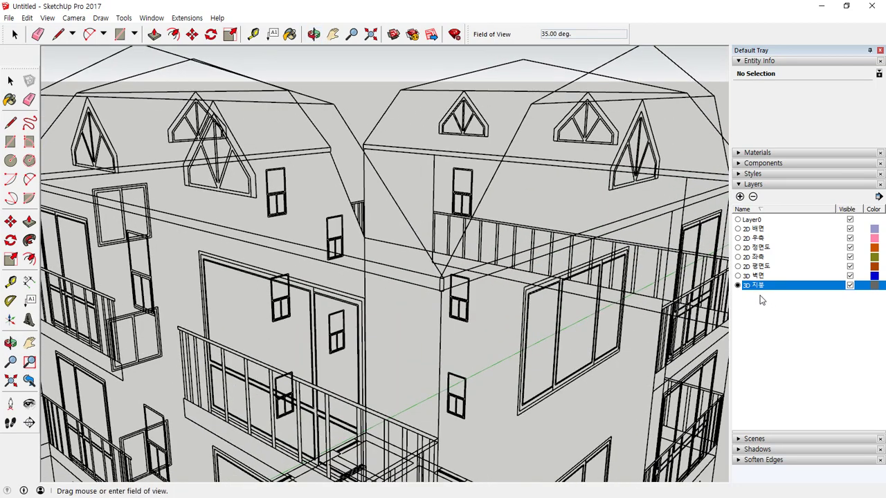
pyautogui.moveTo(761, 299)
pyautogui.mouseDown()
pyautogui.moveTo(754, 309)
pyautogui.moveTo(733, 274)
pyautogui.moveTo(787, 300)
pyautogui.moveTo(726, 285)
pyautogui.mouseUp()
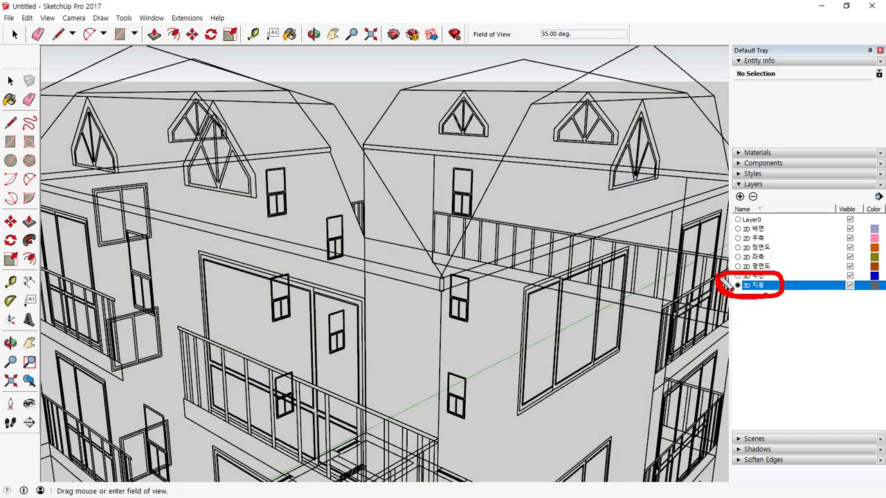
pyautogui.press('Escape')
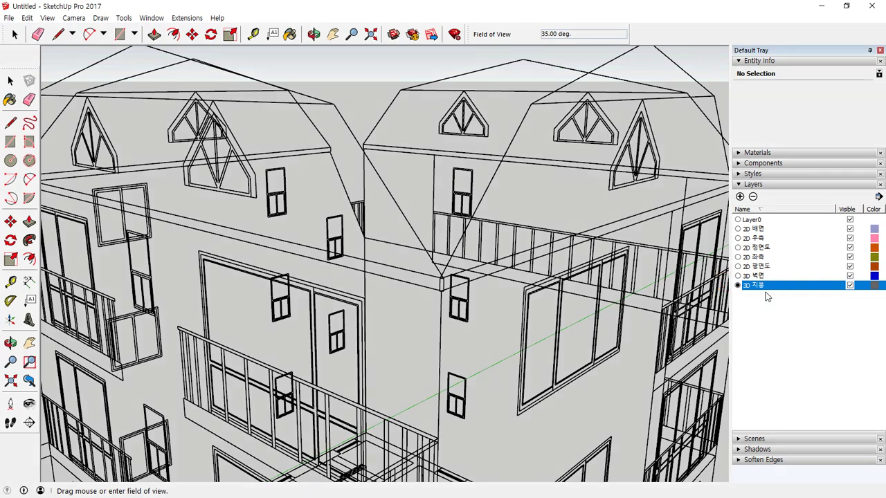
pyautogui.scroll(-3, 477, 266)
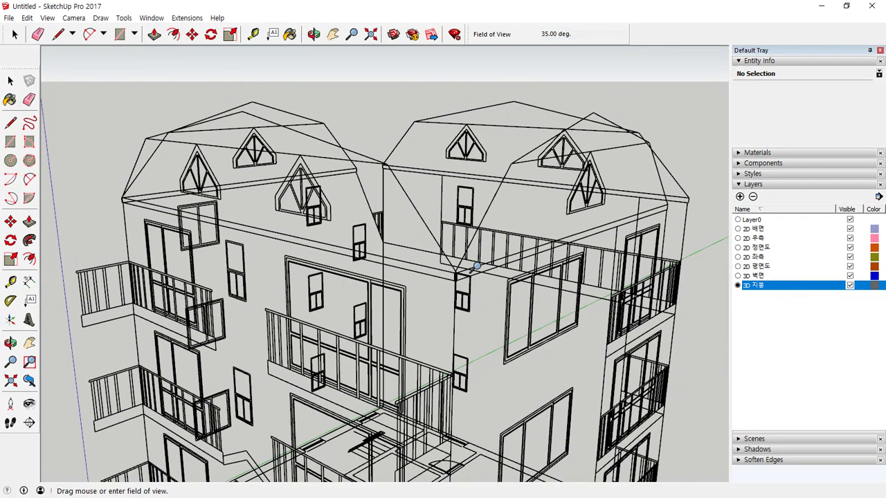
pyautogui.scroll(8, 243, 191)
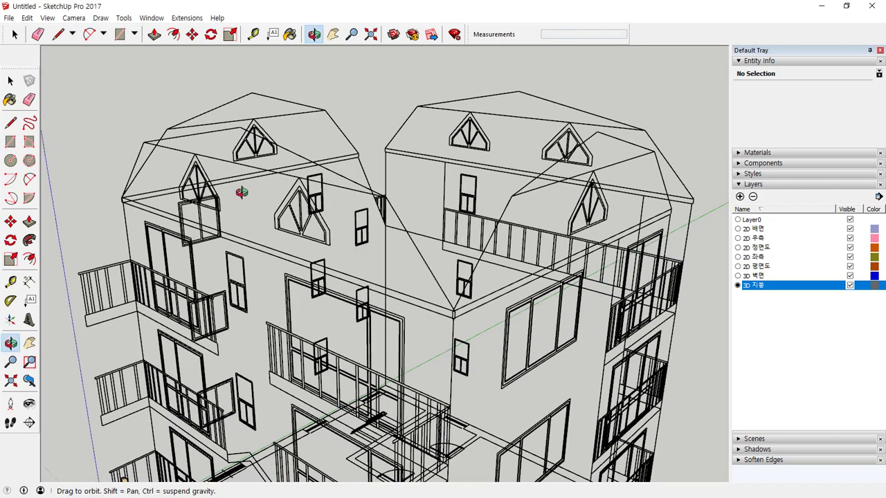
# Draw a 10150 × 8050 mm rectangle between opposite wall corners at the underside of the roof eaves
pyautogui.scroll(3, 125, 201)
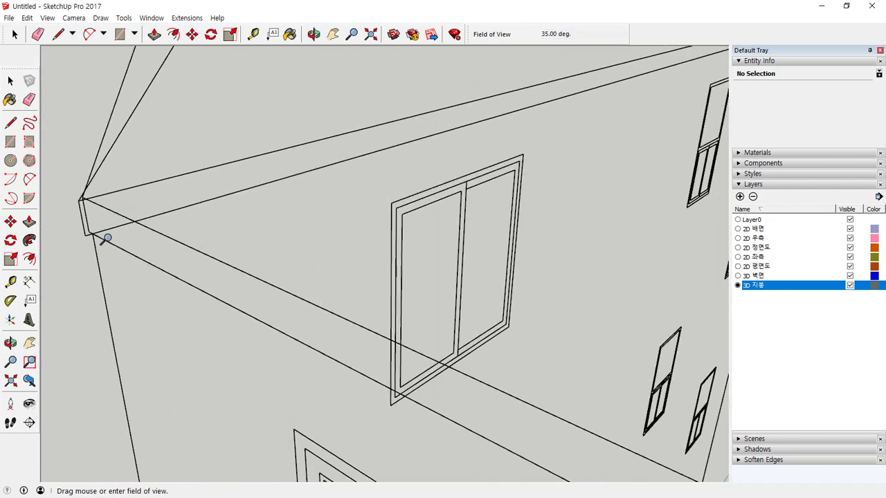
pyautogui.scroll(2, 105, 249)
pyautogui.press('r')
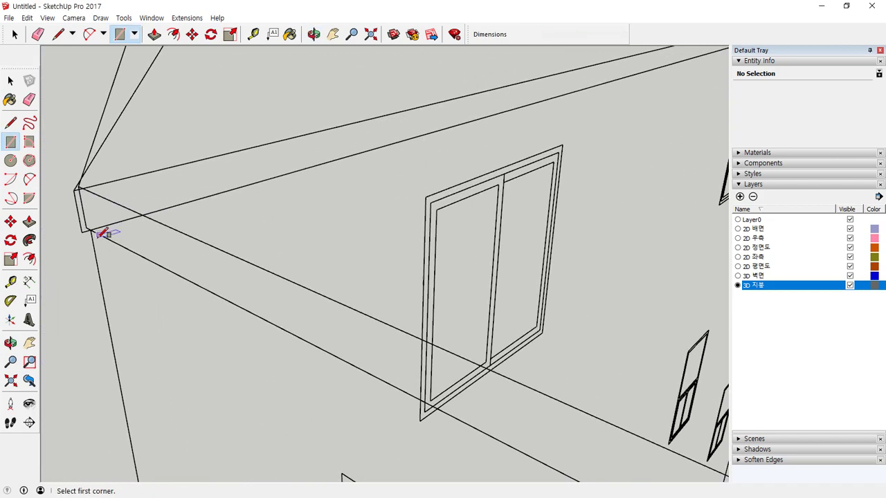
pyautogui.click(90, 230)
pyautogui.scroll(-6, 311, 267)
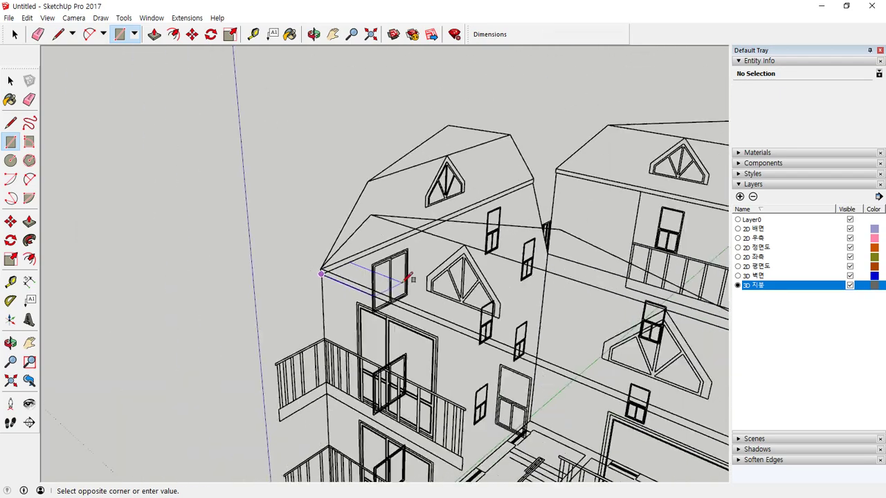
pyautogui.moveTo(406, 277); pyautogui.dragTo(178, 214, button='middle')
pyautogui.scroll(5, 560, 263)
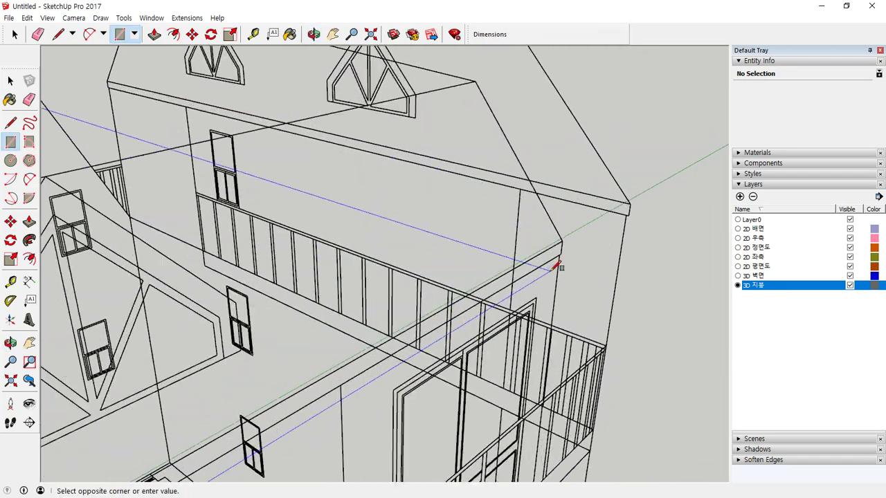
pyautogui.click(579, 220)
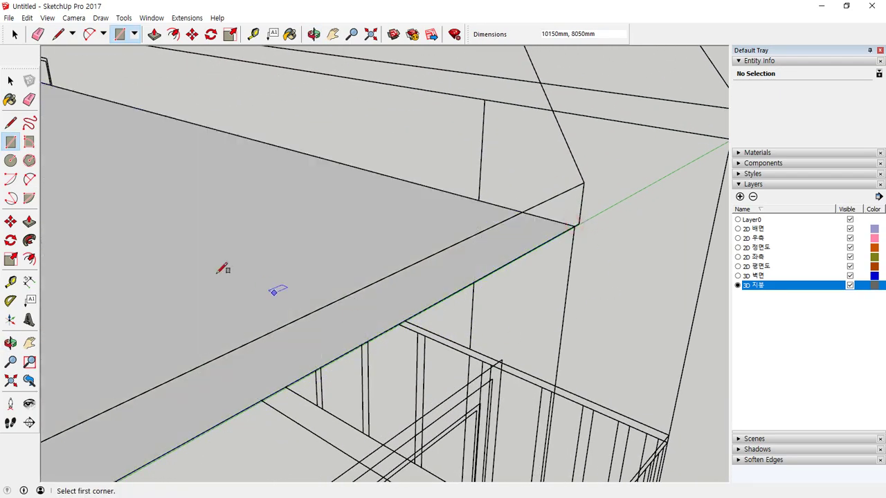
# Move the roof rectangle's 10150 mm edge outward at the near corner to the end of the eaves outline
pyautogui.scroll(-3, 215, 260)
pyautogui.scroll(-3, 208, 261)
pyautogui.keyDown('shift'); pyautogui.moveTo(111, 251); pyautogui.dragTo(443, 211, button='middle'); pyautogui.keyUp('shift')
pyautogui.keyDown('shift'); pyautogui.moveTo(252, 292); pyautogui.dragTo(329, 240, button='middle'); pyautogui.keyUp('shift')
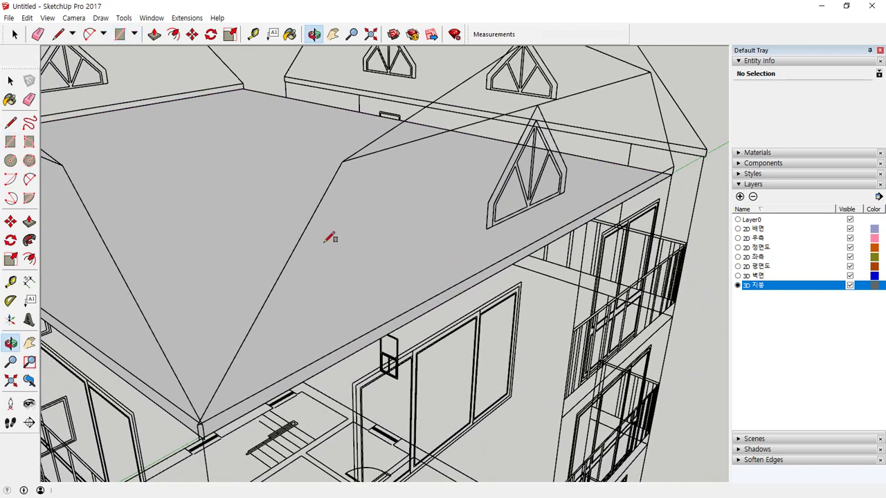
pyautogui.moveTo(174, 344); pyautogui.dragTo(267, 207, button='middle')
pyautogui.scroll(6, 300, 224)
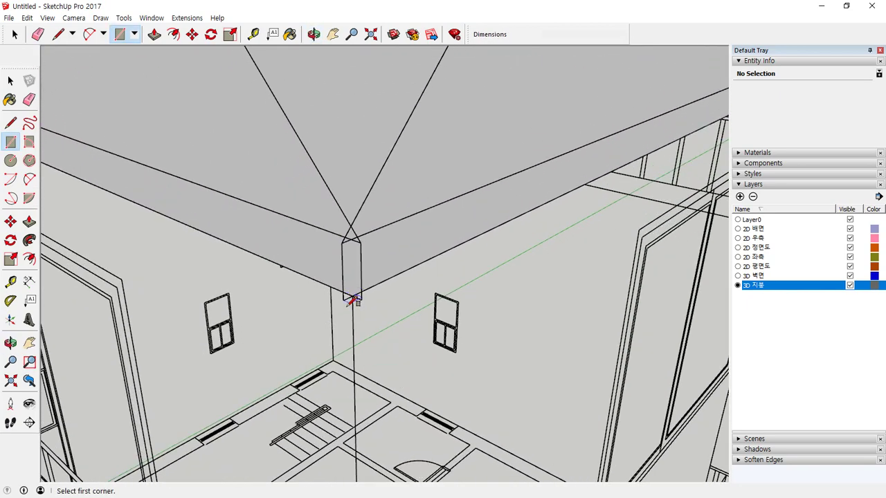
pyautogui.scroll(-5, 352, 319)
pyautogui.scroll(-1, 373, 382)
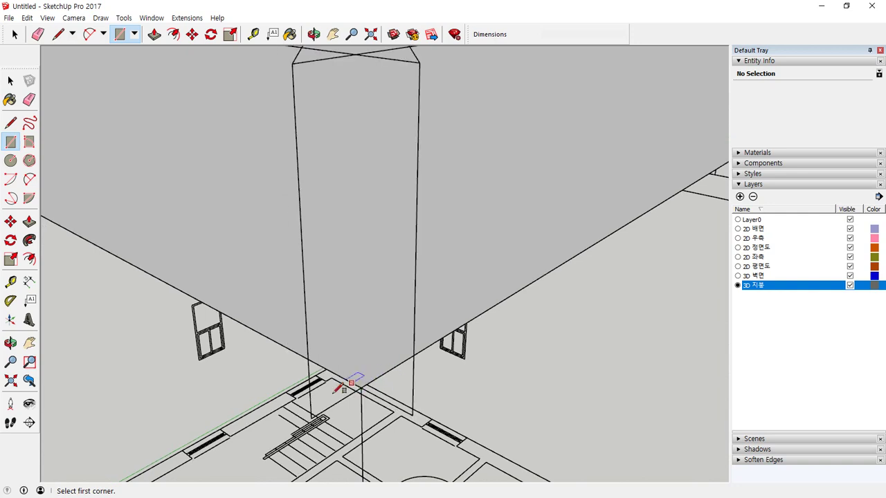
pyautogui.press('space')
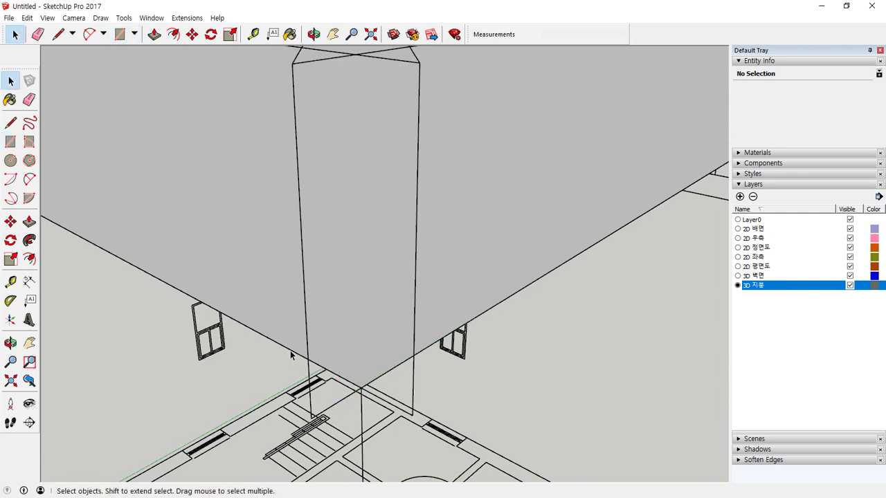
pyautogui.click(290, 351)
pyautogui.press('m')
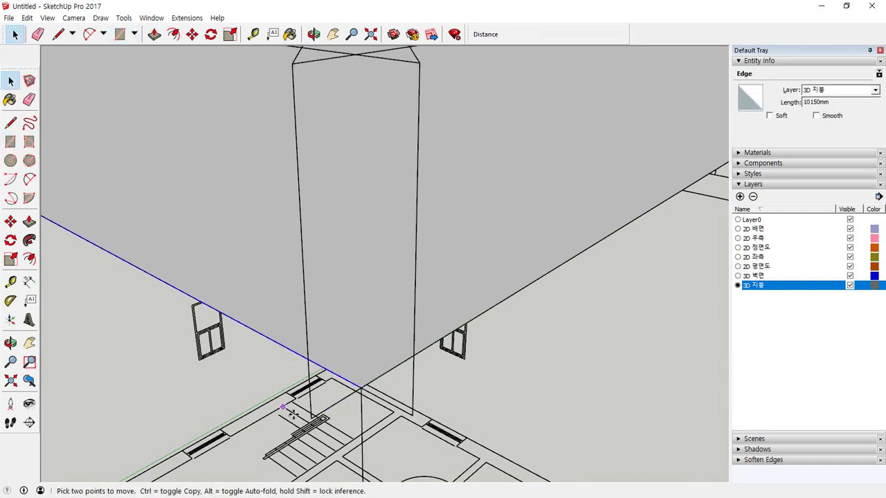
pyautogui.click(361, 389)
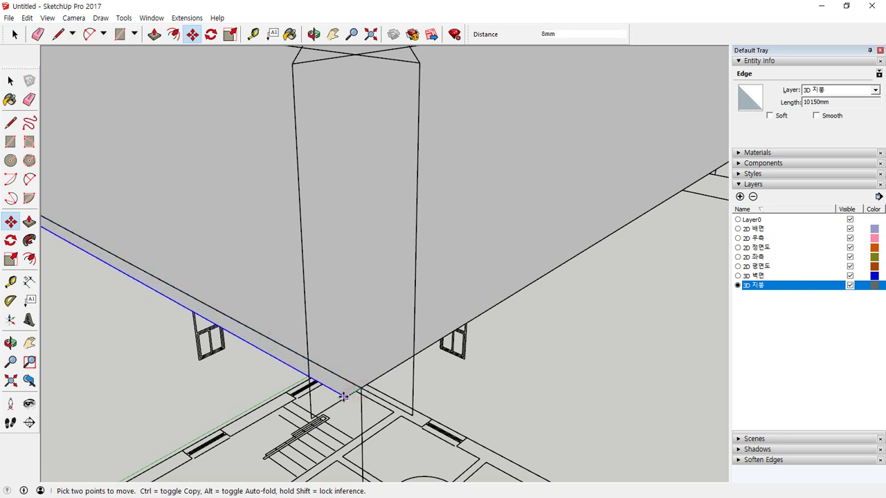
pyautogui.click(311, 418)
pyautogui.press('space')
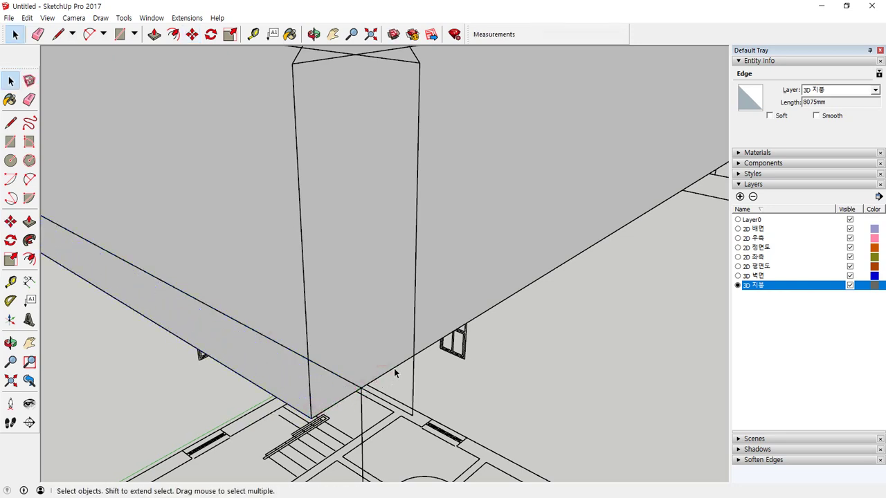
# Select the five 2D drawing components without the human figure and lock them
pyautogui.doubleClick(513, 282)
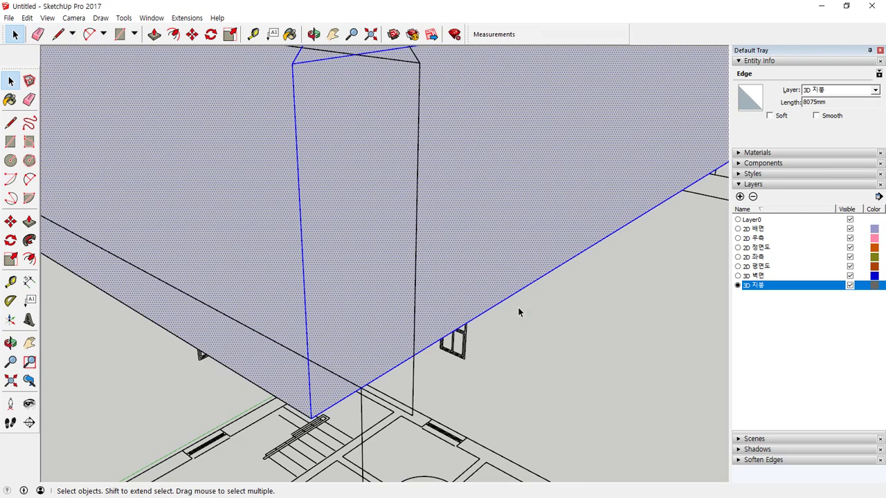
pyautogui.click(494, 256)
pyautogui.click(508, 299)
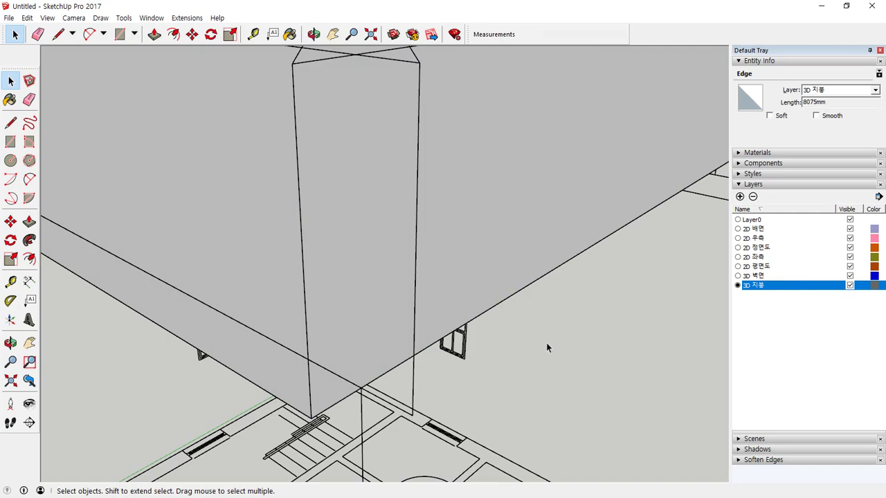
pyautogui.scroll(-5, 546, 347)
pyautogui.moveTo(546, 348); pyautogui.dragTo(569, 395, button='middle')
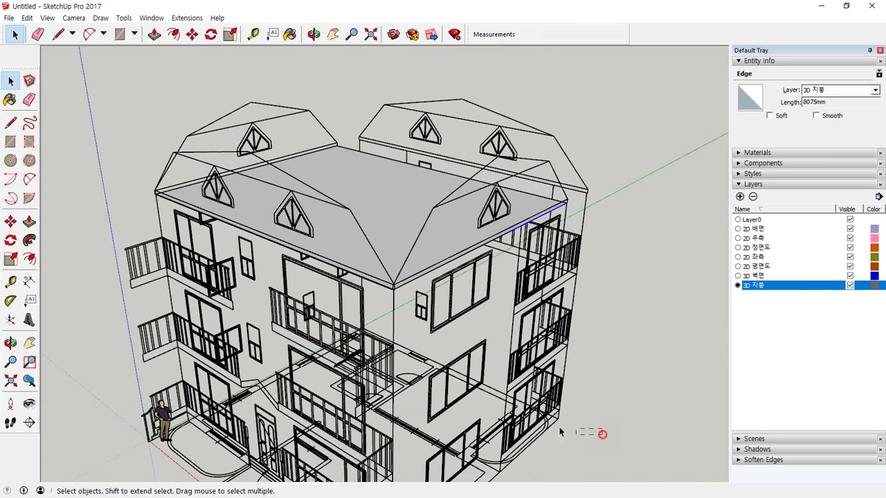
pyautogui.moveTo(561, 433); pyautogui.dragTo(83, 367)
pyautogui.click(573, 297)
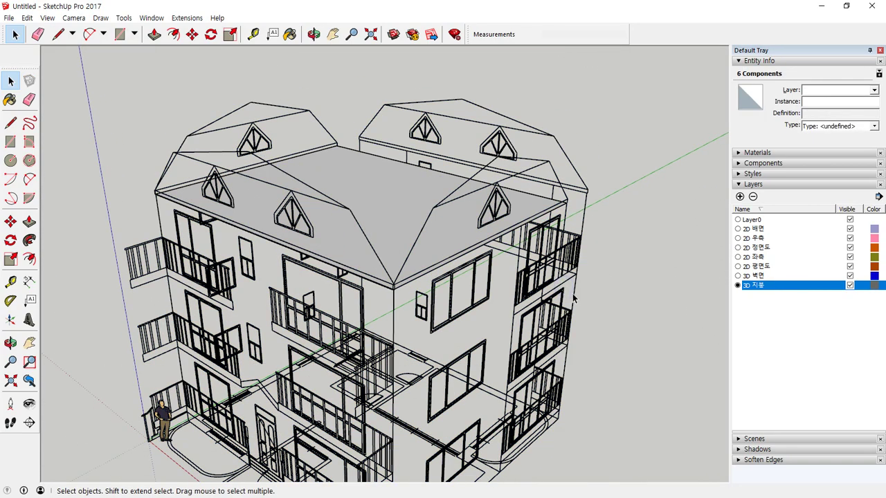
pyautogui.moveTo(161, 342); pyautogui.dragTo(165, 343)
pyautogui.rightClick(191, 358)
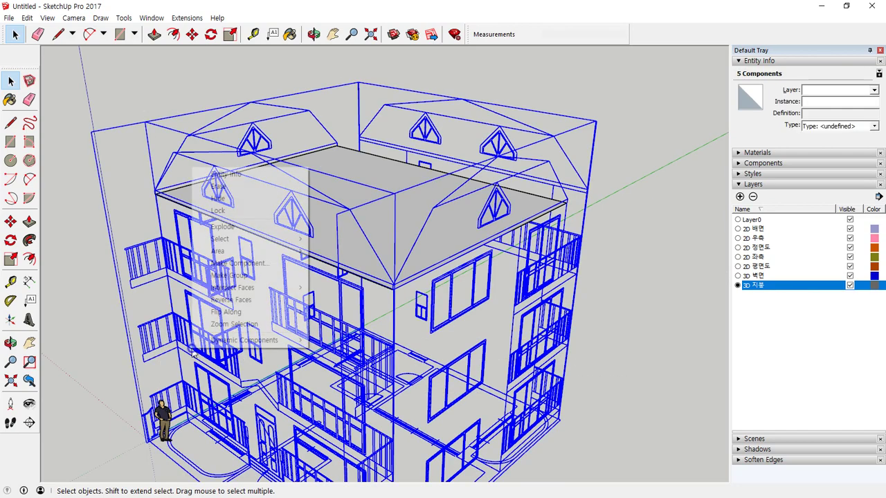
pyautogui.click(225, 209)
# Move the roof rectangle's adjacent 8075 mm edge outward 25 mm to the end of the eaves outline
pyautogui.scroll(2, 475, 263)
pyautogui.scroll(8, 475, 263)
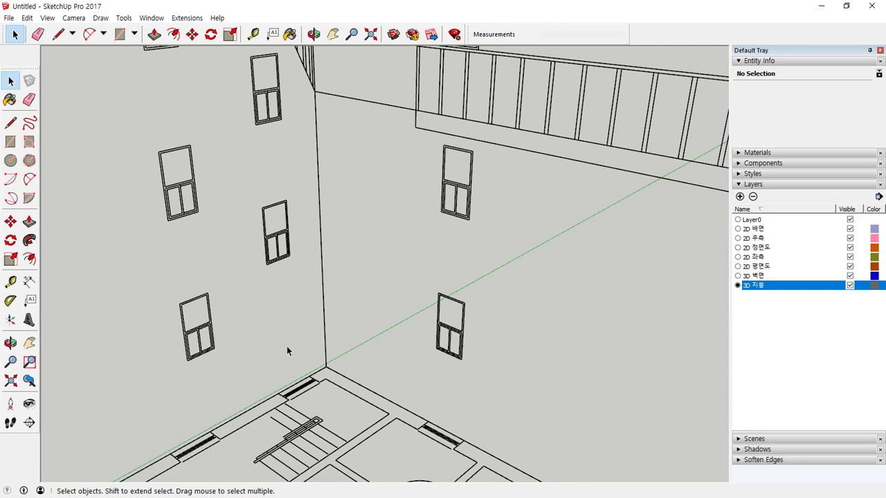
pyautogui.scroll(-2, 286, 345)
pyautogui.moveTo(286, 345)
pyautogui.keyDown('shift'); pyautogui.mouseDown(button='middle')
pyautogui.moveTo(281, 340)
pyautogui.moveTo(303, 342)
pyautogui.mouseUp(button='middle'); pyautogui.keyUp('shift')
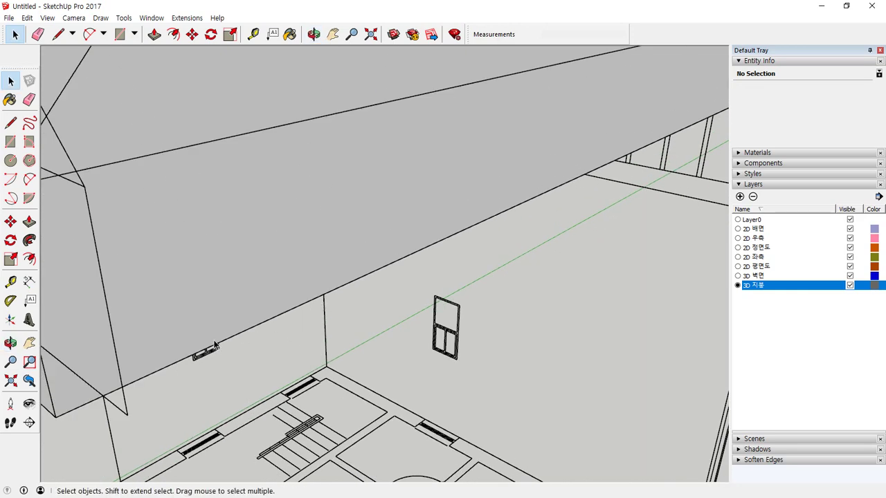
pyautogui.keyDown('shift'); pyautogui.moveTo(215, 344); pyautogui.dragTo(277, 337, button='middle'); pyautogui.keyUp('shift')
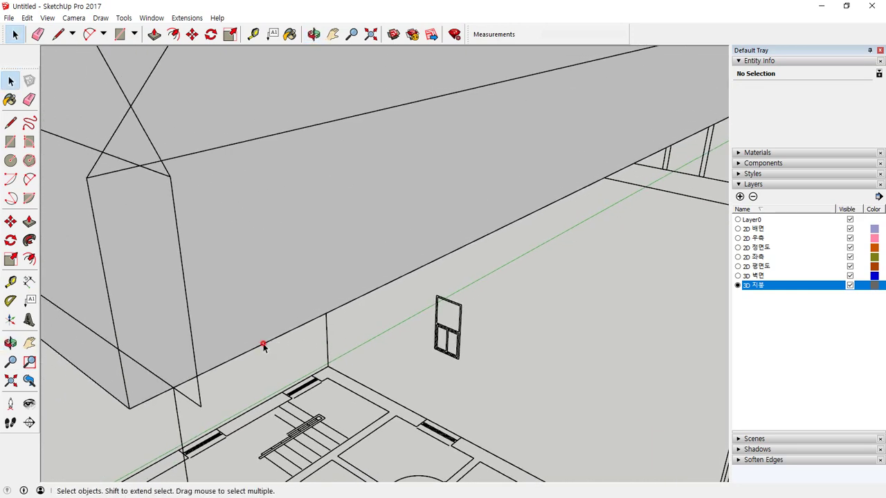
pyautogui.click(263, 346)
pyautogui.press('m')
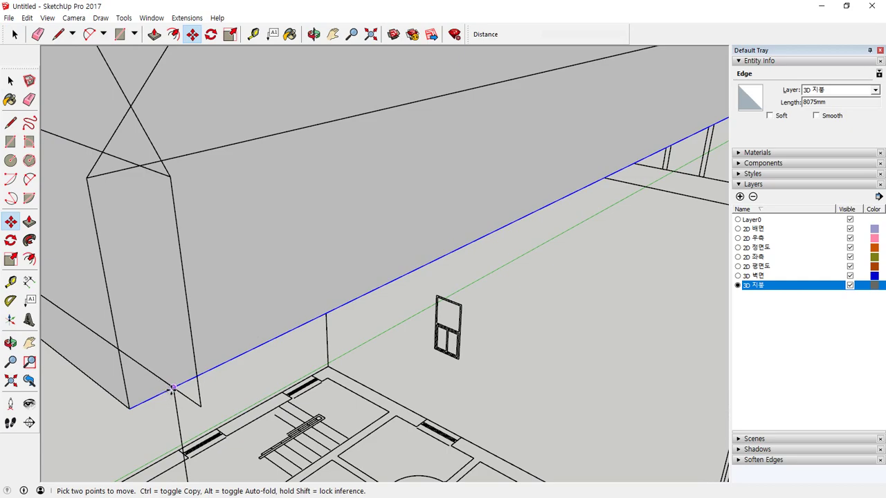
pyautogui.click(173, 390)
pyautogui.click(200, 405)
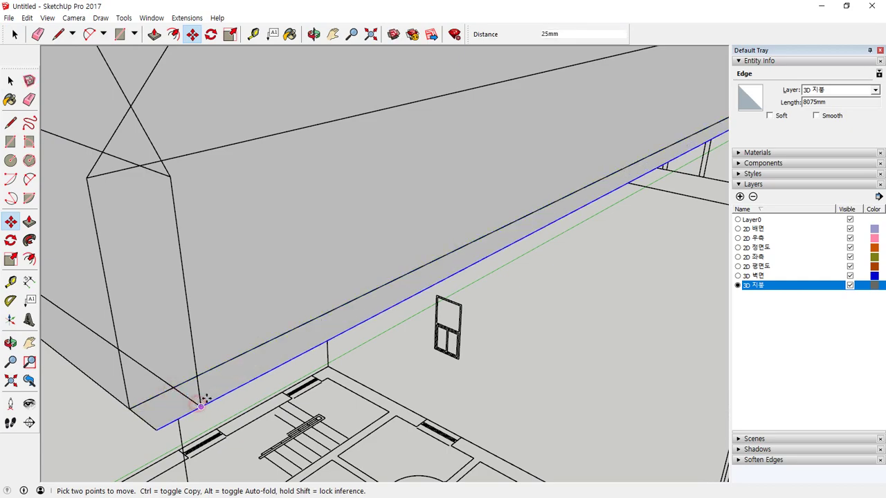
# Move the opposite 10175 mm edge of the roof rectangle outward to the end of the eaves outline
pyautogui.scroll(-3, 213, 383)
pyautogui.scroll(-5, 173, 389)
pyautogui.moveTo(437, 238); pyautogui.dragTo(221, 276, button='middle')
pyautogui.moveTo(386, 232); pyautogui.dragTo(170, 260, button='middle')
pyautogui.scroll(6, 117, 220)
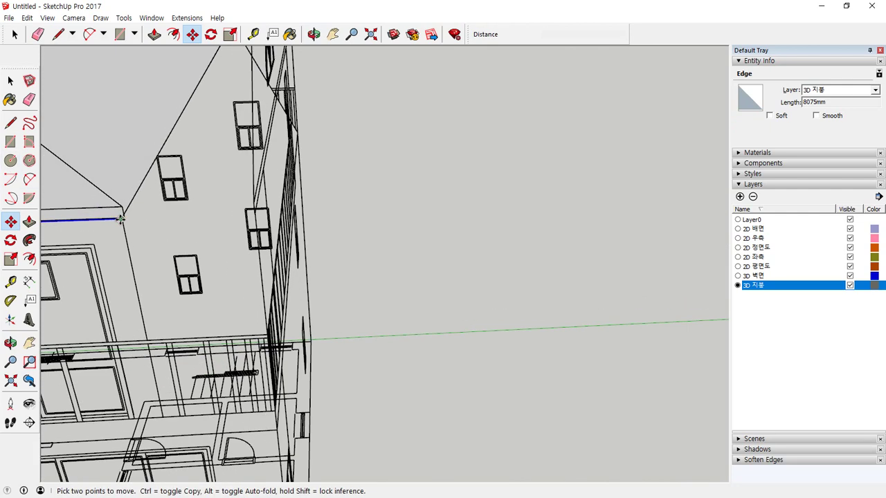
pyautogui.moveTo(145, 216); pyautogui.dragTo(307, 232, button='middle')
pyautogui.press('space')
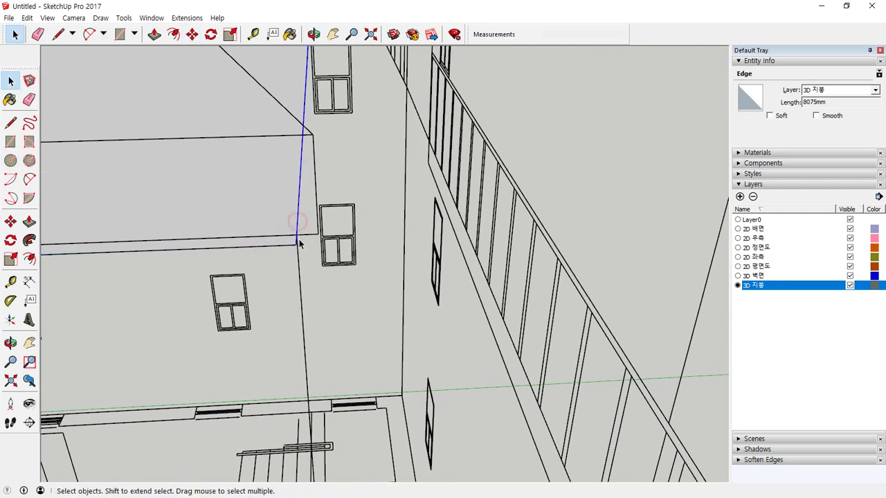
pyautogui.press('m')
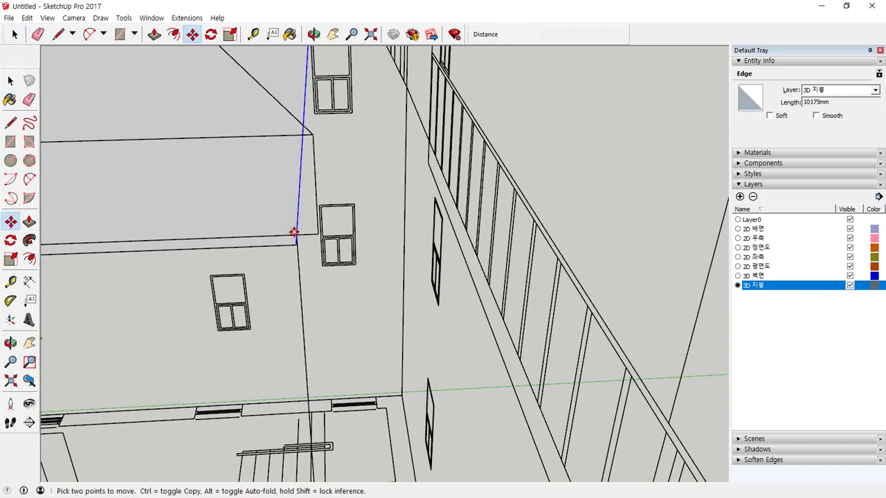
pyautogui.click(296, 240)
# Move the remaining 8100 mm edge of the roof rectangle outward 25 mm to the eaves outline and clear the selection
pyautogui.moveTo(312, 231); pyautogui.dragTo(126, 196, button='middle')
pyautogui.moveTo(433, 152); pyautogui.dragTo(297, 310, button='middle')
pyautogui.scroll(5, 387, 284)
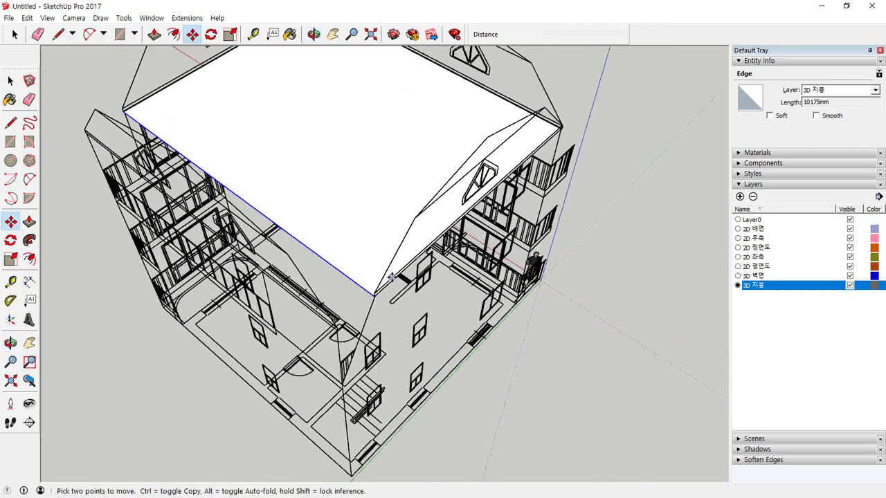
pyautogui.scroll(3, 298, 312)
pyautogui.scroll(-3, 368, 263)
pyautogui.moveTo(368, 263); pyautogui.dragTo(358, 251, button='middle')
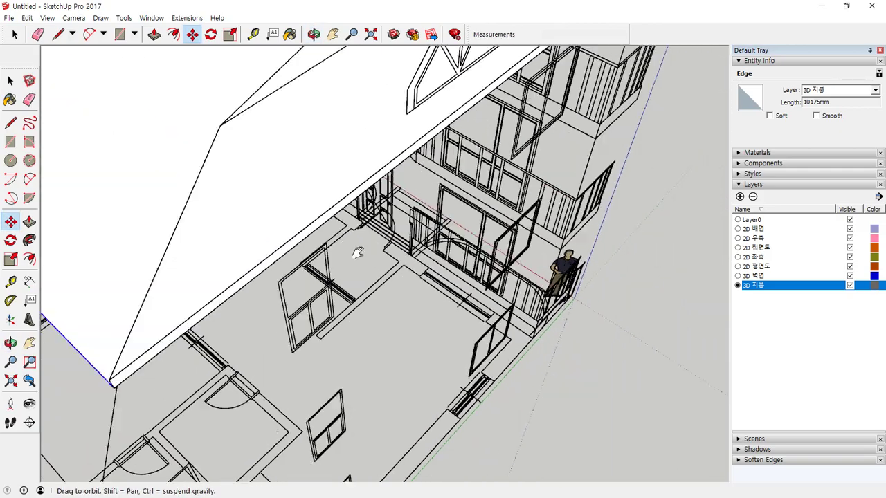
pyautogui.scroll(5, 163, 399)
pyautogui.scroll(-5, 163, 398)
pyautogui.keyDown('shift'); pyautogui.moveTo(163, 399); pyautogui.dragTo(405, 239, button='middle'); pyautogui.keyUp('shift')
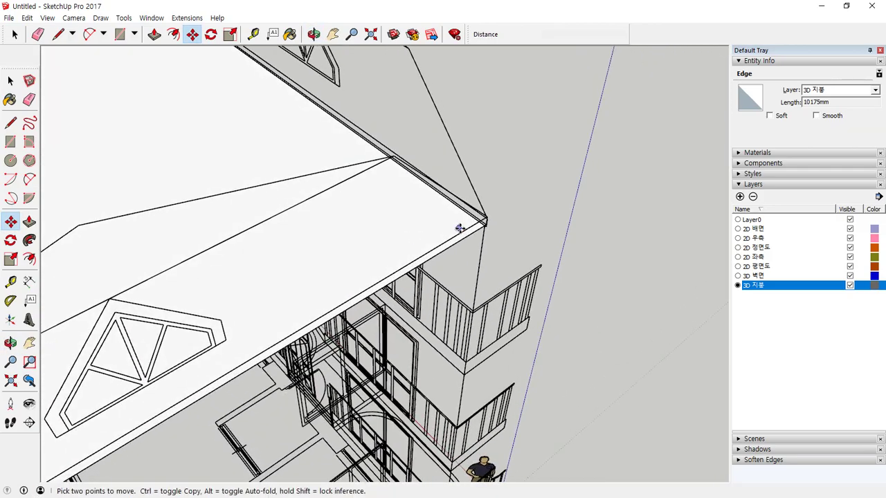
pyautogui.scroll(4, 504, 229)
pyautogui.scroll(1, 475, 214)
pyautogui.press('space')
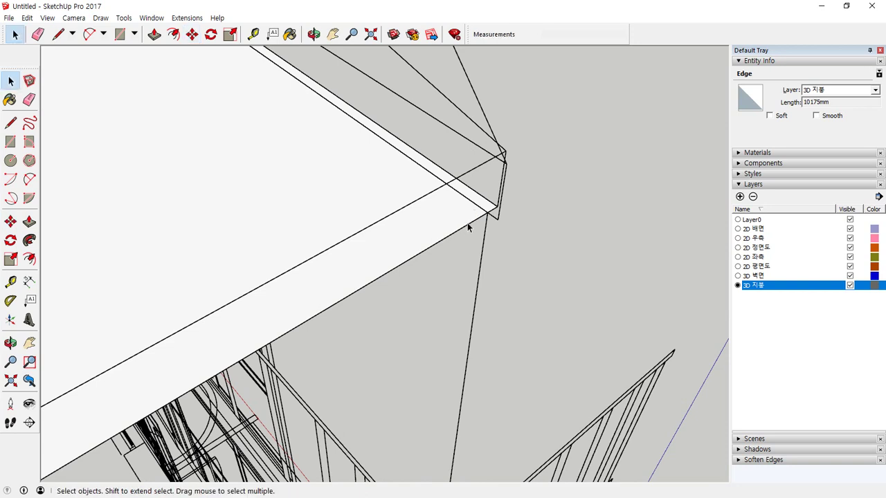
pyautogui.click(468, 227)
pyautogui.scroll(2, 476, 225)
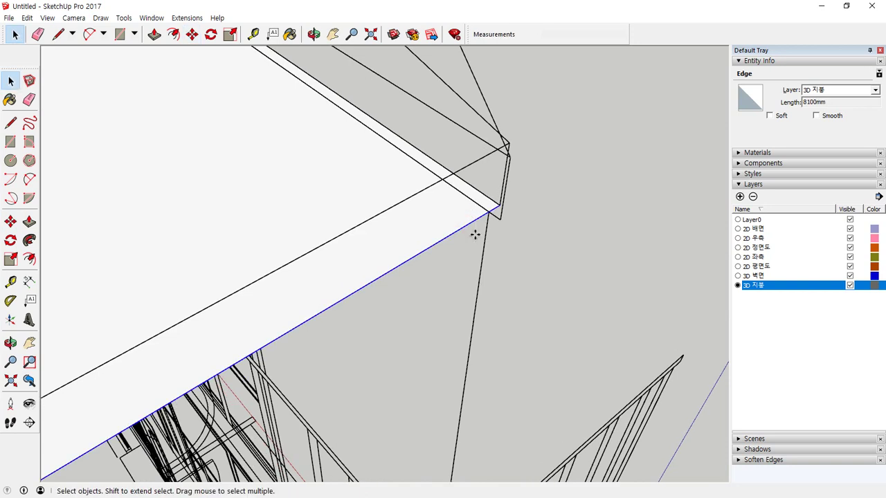
pyautogui.press('m')
pyautogui.click(491, 206)
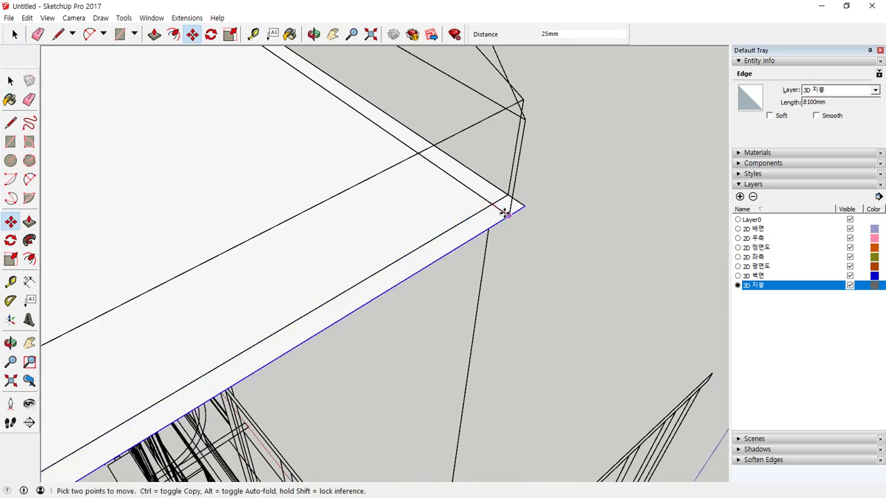
pyautogui.click(508, 214)
pyautogui.press('space')
pyautogui.click(522, 258)
pyautogui.scroll(-5, 412, 283)
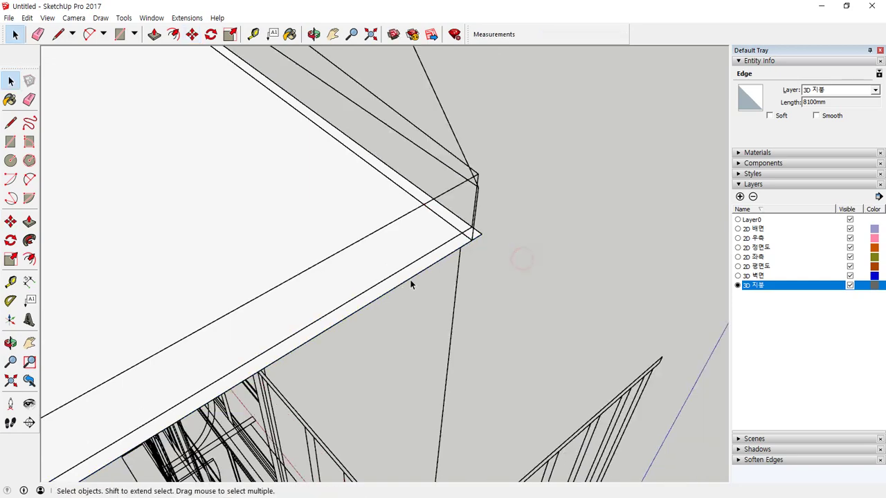
pyautogui.moveTo(372, 292); pyautogui.dragTo(346, 297, button='middle')
pyautogui.scroll(-5, 350, 270)
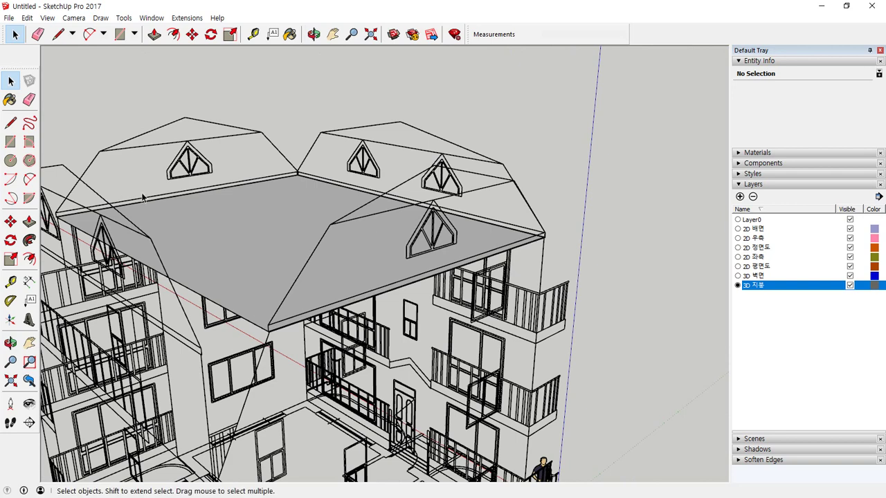
# Push/Pull the top face of the flat roof slab up 120 mm to the edge line of the roof outline
pyautogui.scroll(4, 256, 319)
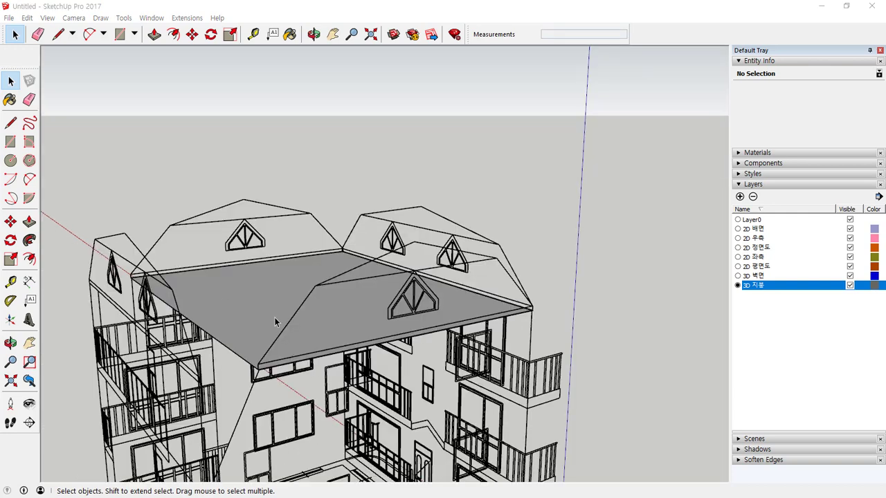
pyautogui.scroll(5, 374, 369)
pyautogui.press('l')
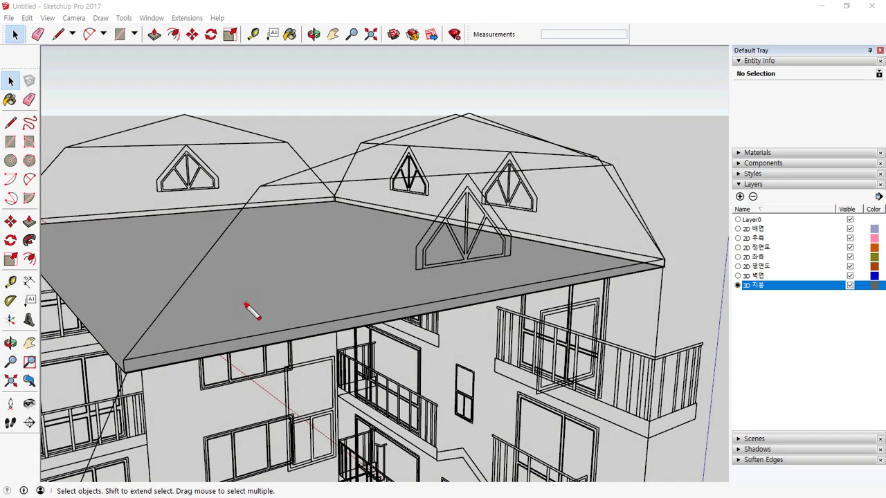
pyautogui.moveTo(245, 303)
pyautogui.mouseDown()
pyautogui.moveTo(228, 296)
pyautogui.moveTo(251, 303)
pyautogui.mouseUp()
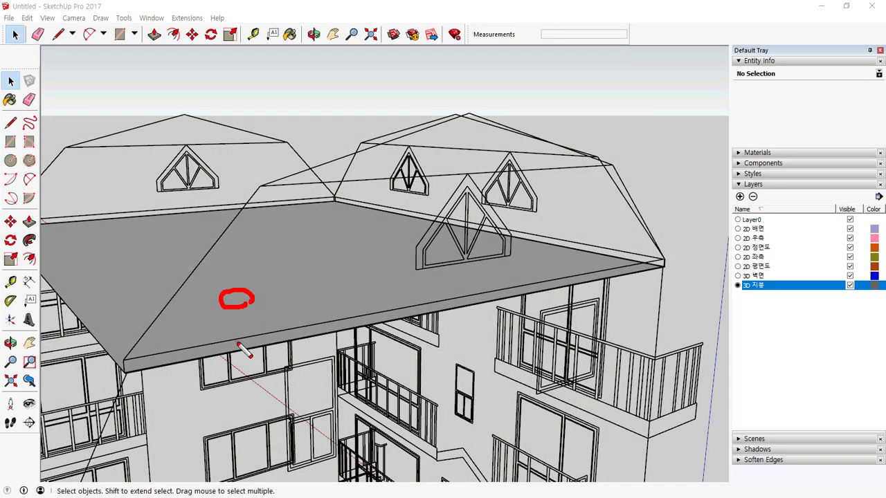
pyautogui.scroll(4, 249, 338)
pyautogui.moveTo(263, 321); pyautogui.dragTo(280, 318)
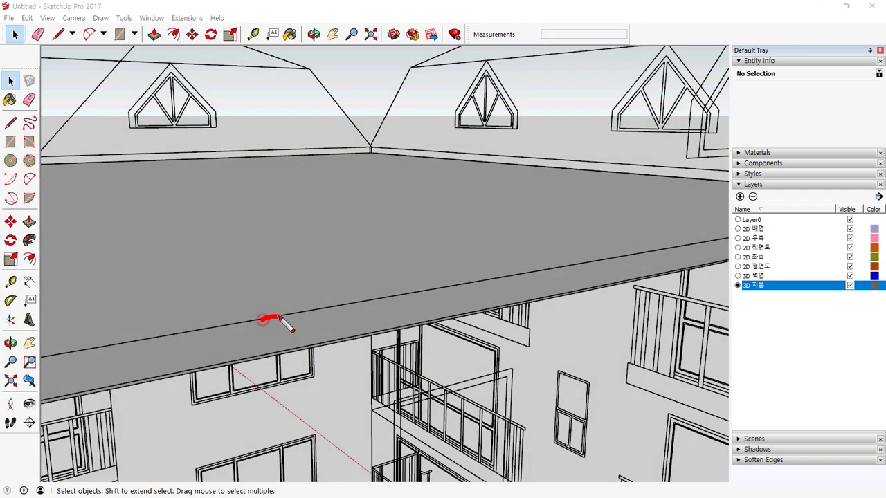
pyautogui.press('p')
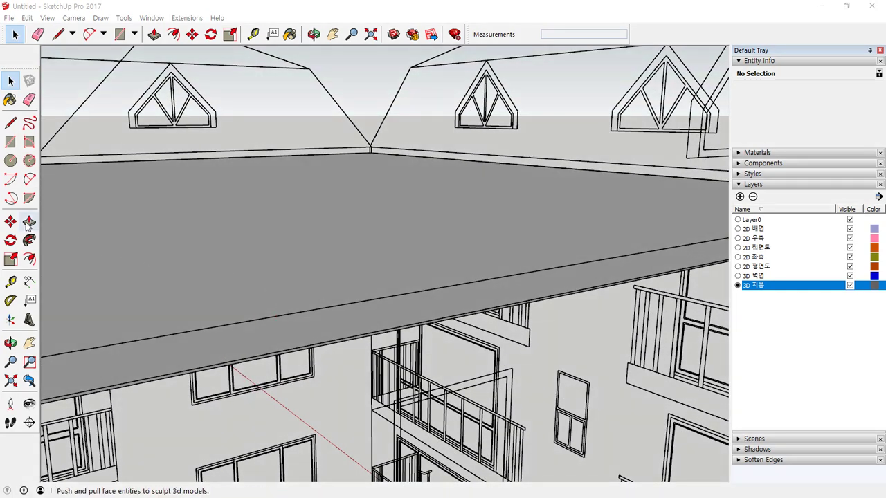
pyautogui.click(323, 284)
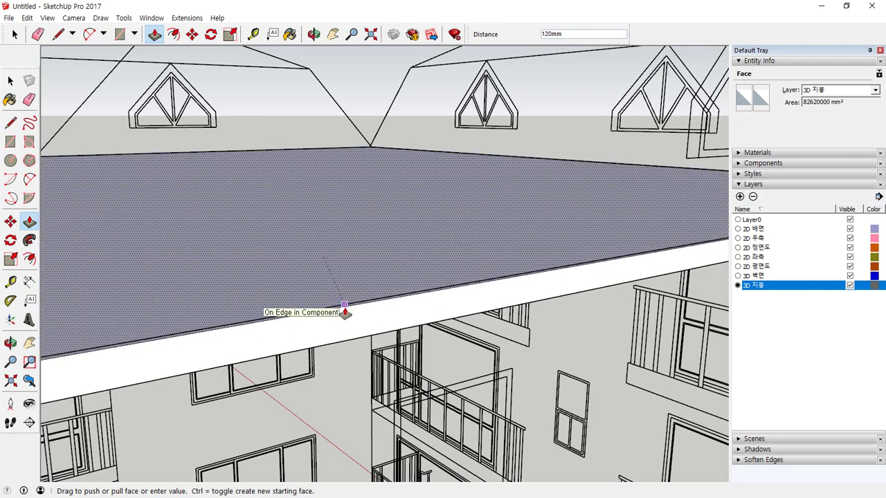
pyautogui.click(345, 312)
# Push/Pull the slab's top face up another 1500 mm to the break point of the roof outline
pyautogui.moveTo(293, 337); pyautogui.dragTo(405, 253, button='middle')
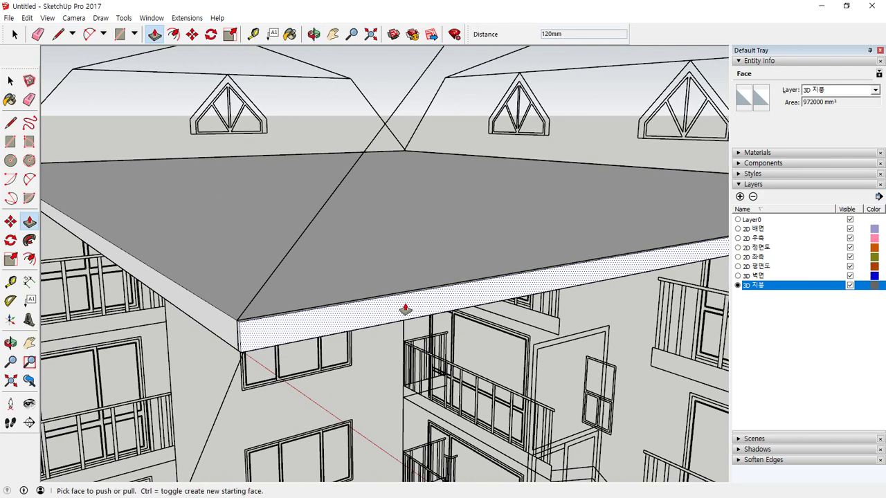
pyautogui.moveTo(449, 205); pyautogui.dragTo(401, 307, button='middle')
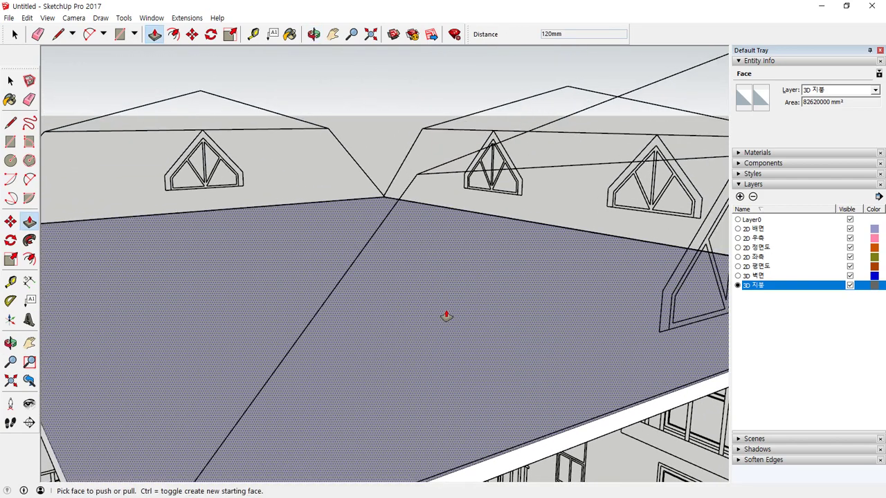
pyautogui.click(447, 312)
pyautogui.moveTo(444, 257); pyautogui.dragTo(416, 184)
pyautogui.click(417, 176)
pyautogui.scroll(-5, 421, 236)
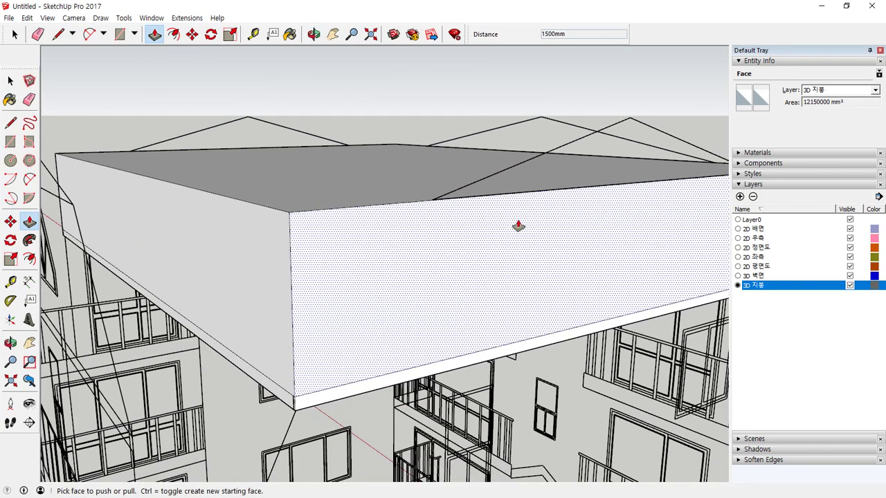
# Push/Pull the roof block's top face up a further 700 mm from a new starting face
pyautogui.moveTo(519, 226); pyautogui.dragTo(346, 342, button='middle')
pyautogui.moveTo(414, 287); pyautogui.dragTo(480, 230)
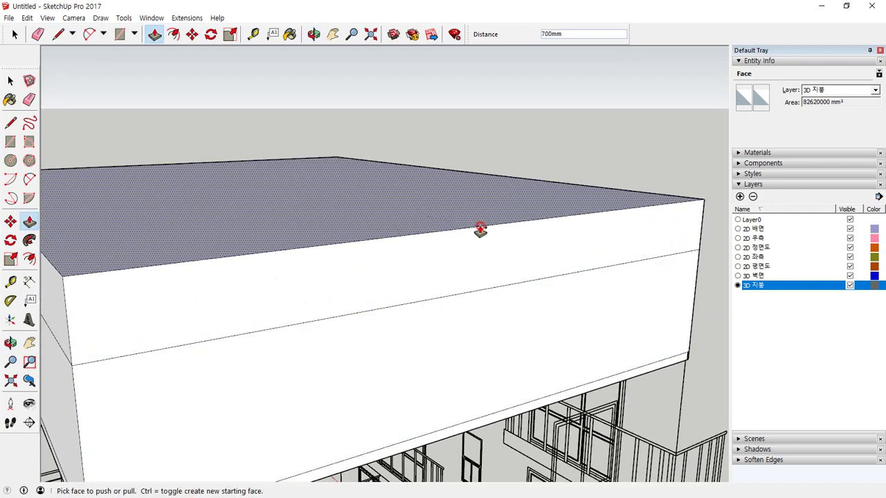
pyautogui.scroll(-3, 404, 304)
pyautogui.moveTo(404, 305); pyautogui.dragTo(362, 386, button='middle')
pyautogui.scroll(6, 484, 316)
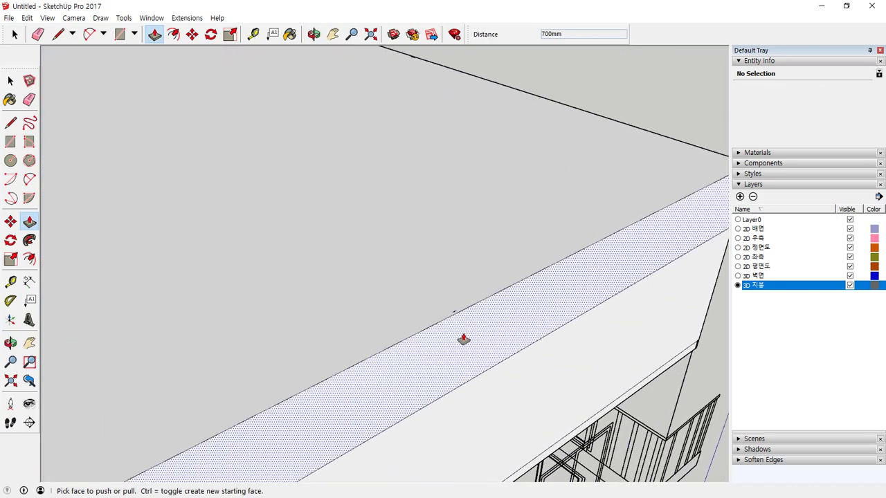
pyautogui.scroll(-3, 436, 365)
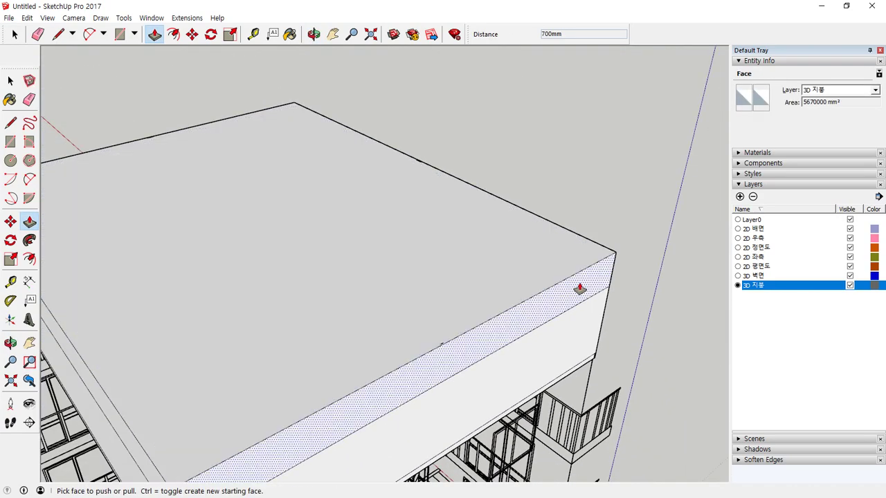
pyautogui.press('space')
pyautogui.moveTo(642, 302); pyautogui.dragTo(470, 352, button='middle')
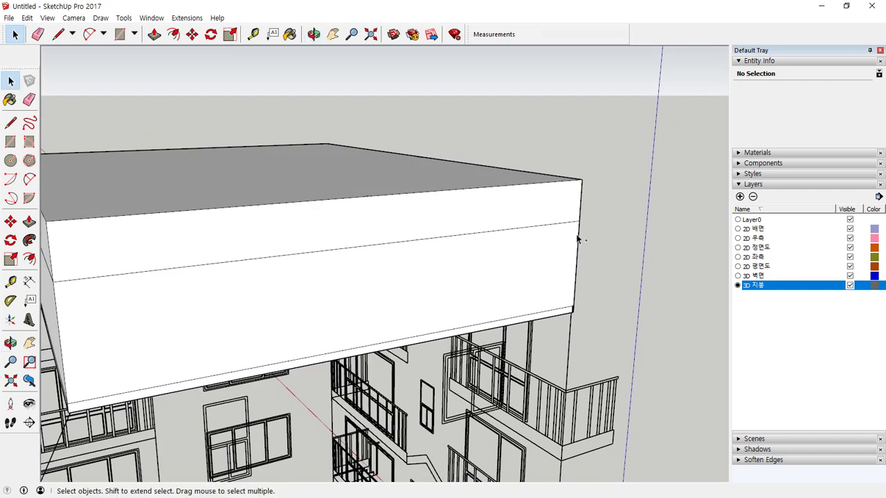
pyautogui.press('Escape')
pyautogui.hotkey('ctrl', '2')
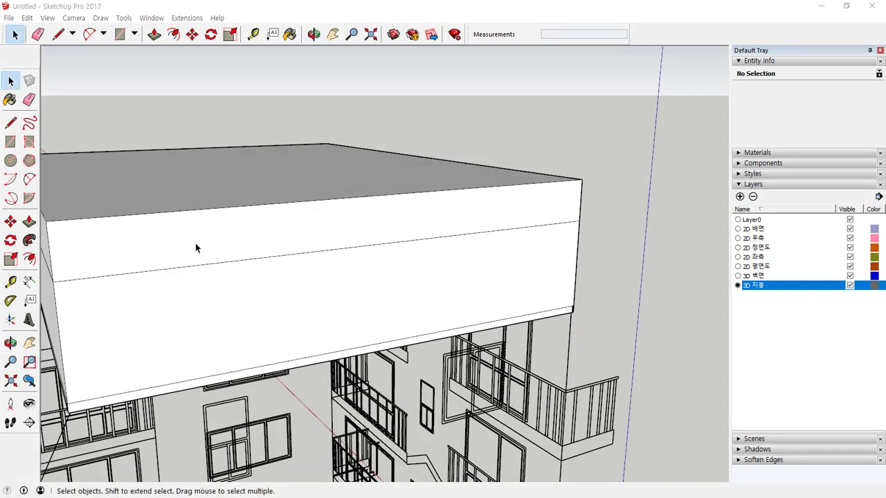
# Move one 8100 mm top edge of the roof block 5100 mm inward, aligned with the roof outline's upper vertex
pyautogui.moveTo(195, 248); pyautogui.dragTo(356, 322, button='middle')
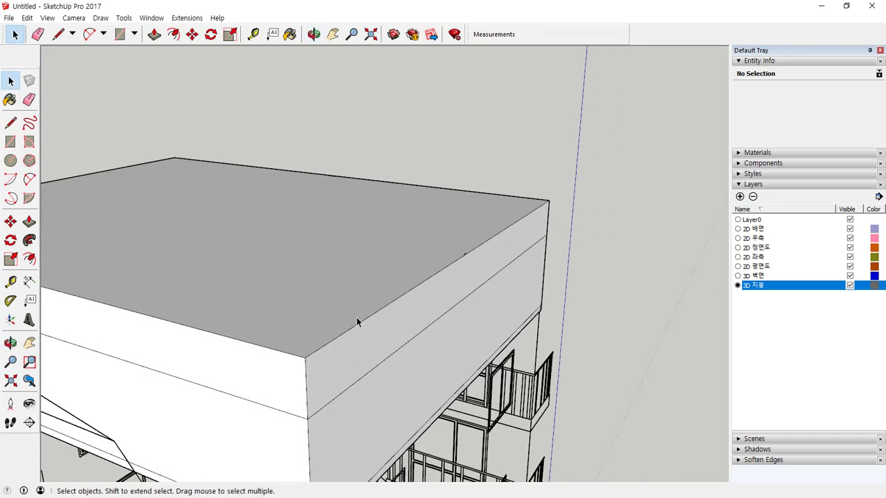
pyautogui.click(360, 323)
pyautogui.press('m')
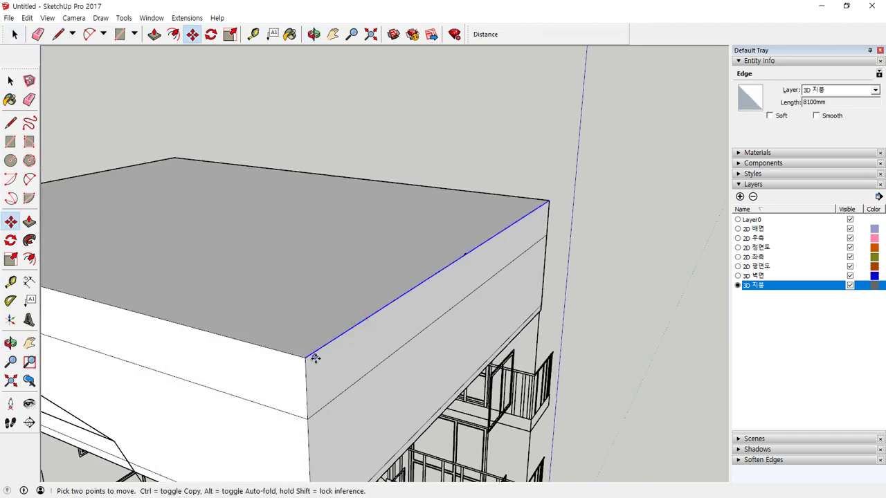
pyautogui.click(305, 359)
pyautogui.moveTo(231, 330); pyautogui.dragTo(277, 347, button='middle')
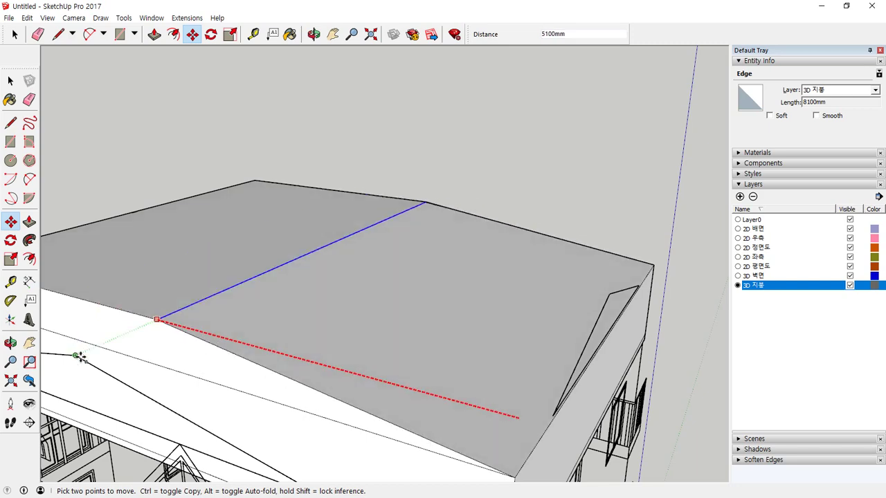
pyautogui.press('o')
pyautogui.moveTo(186, 358); pyautogui.dragTo(320, 344)
pyautogui.press('Escape')
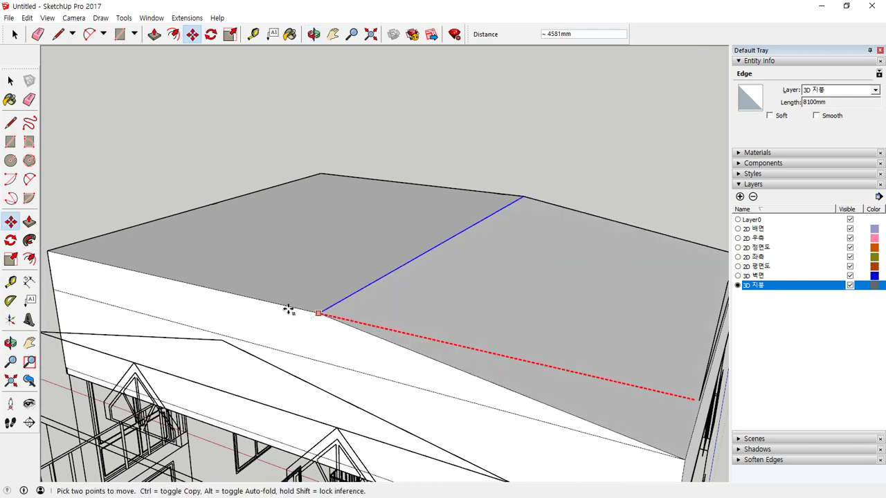
pyautogui.moveTo(281, 327); pyautogui.dragTo(221, 326, button='middle')
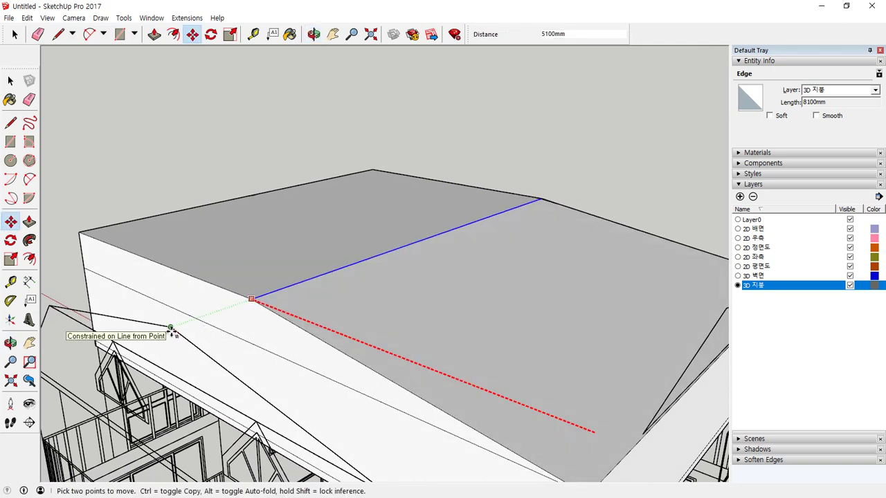
pyautogui.click(171, 332)
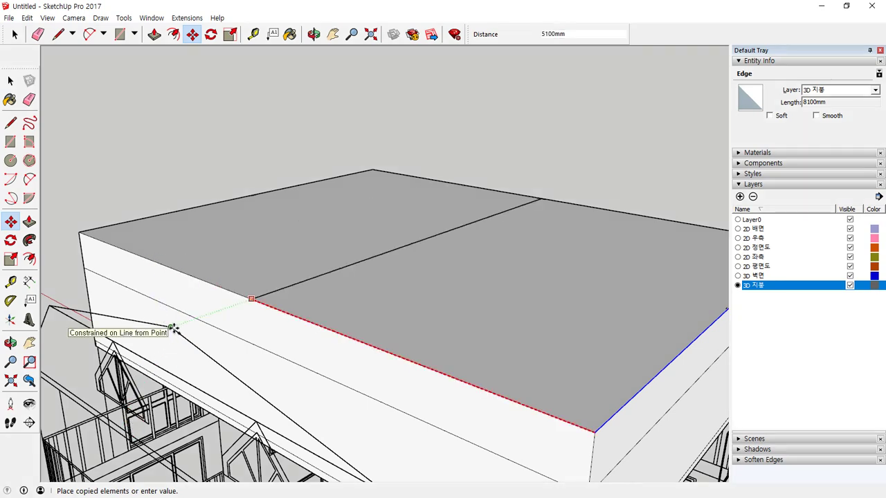
pyautogui.click(173, 329)
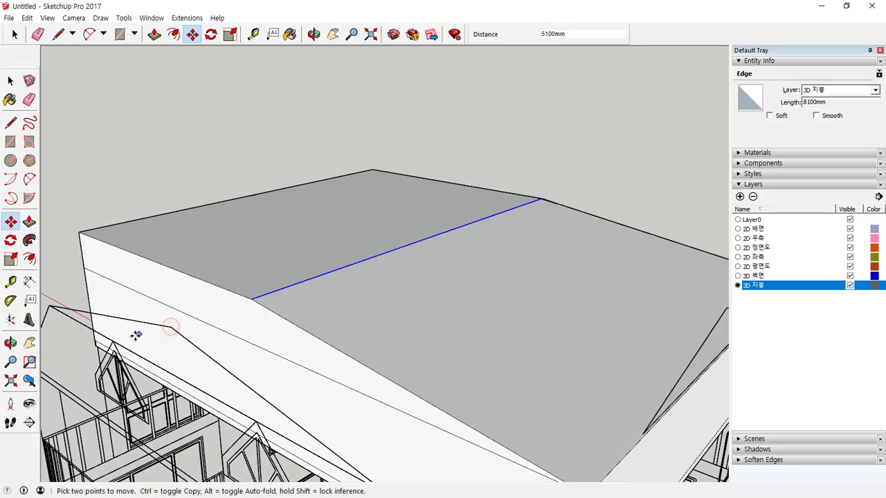
# Move the opposite 8100 mm top edge 5100 mm inward to meet the first one and form a single ridge
pyautogui.press('space')
pyautogui.click(116, 229)
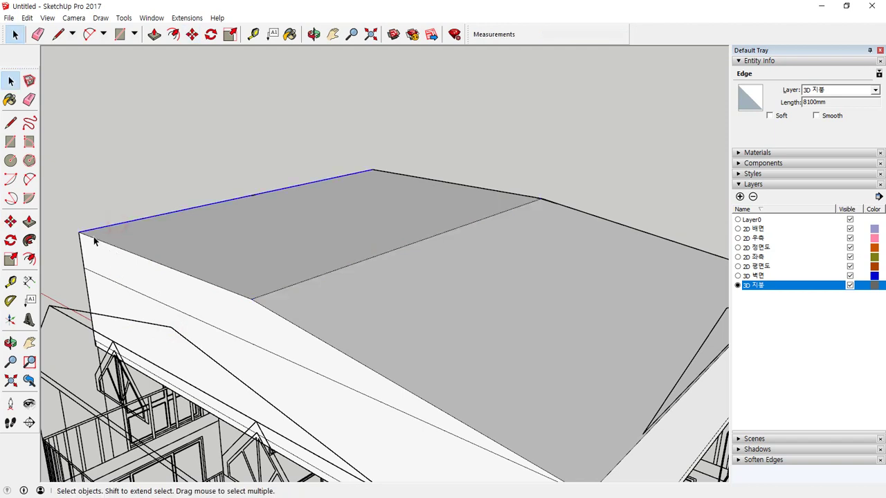
pyautogui.press('m')
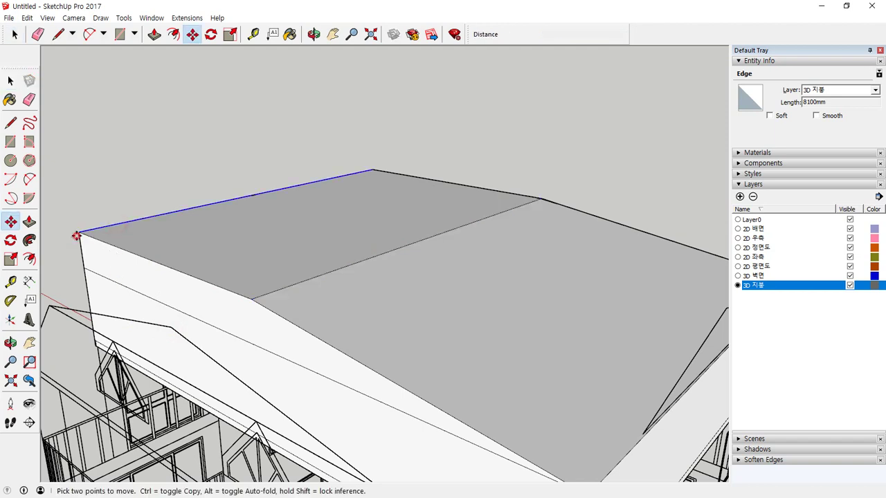
pyautogui.click(77, 236)
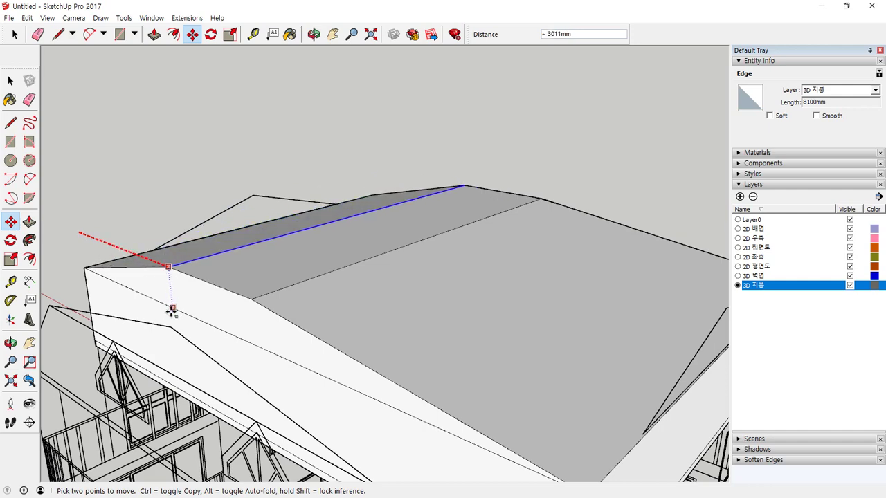
pyautogui.write('5100')
pyautogui.press('Return')
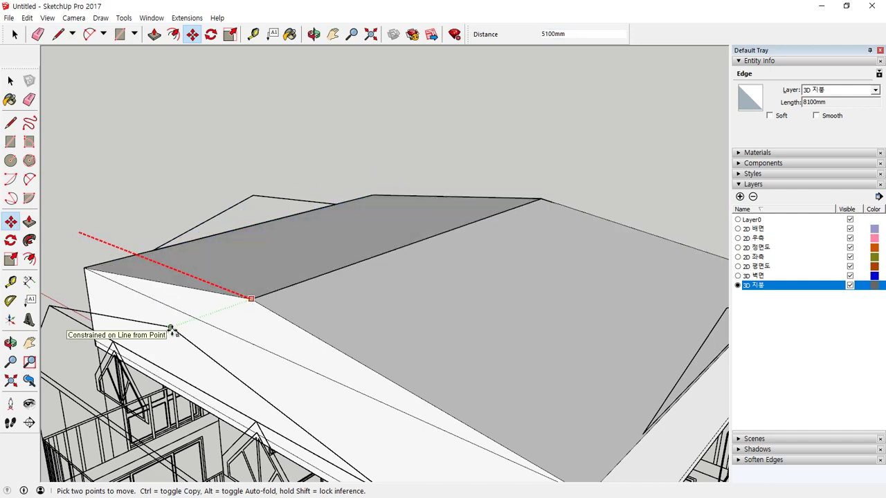
pyautogui.click(171, 329)
pyautogui.scroll(-3, 304, 350)
pyautogui.press('space')
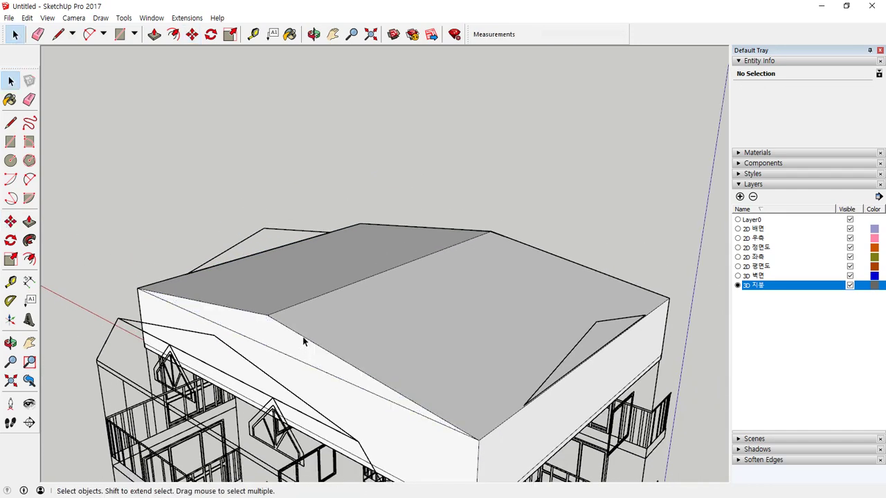
pyautogui.click(255, 320)
pyautogui.moveTo(523, 424); pyautogui.dragTo(464, 410, button='middle')
pyautogui.press('m')
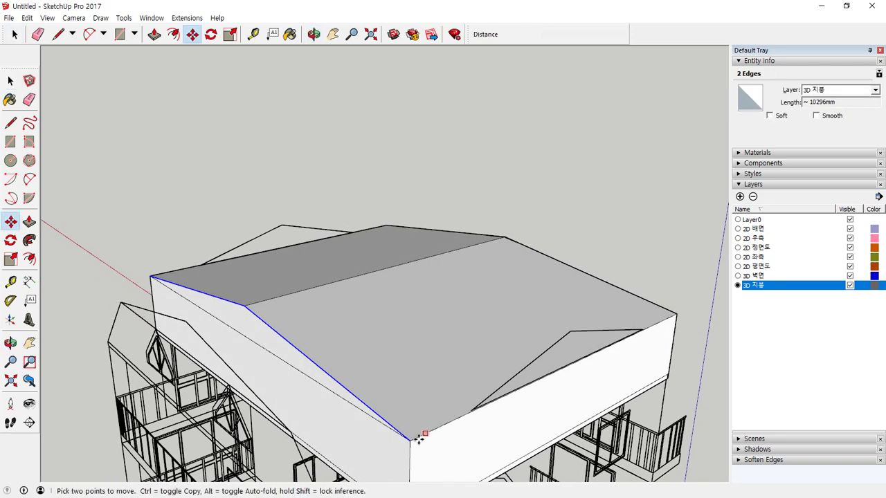
pyautogui.click(410, 440)
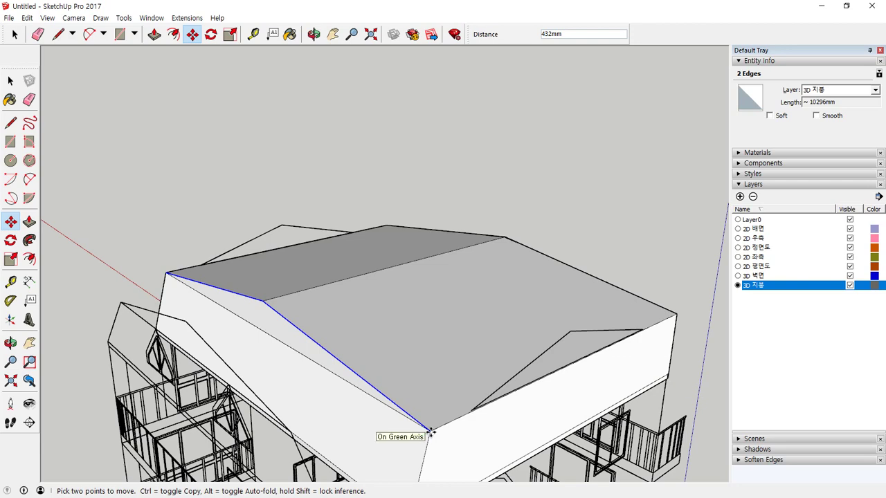
pyautogui.press('Escape')
pyautogui.click(245, 305)
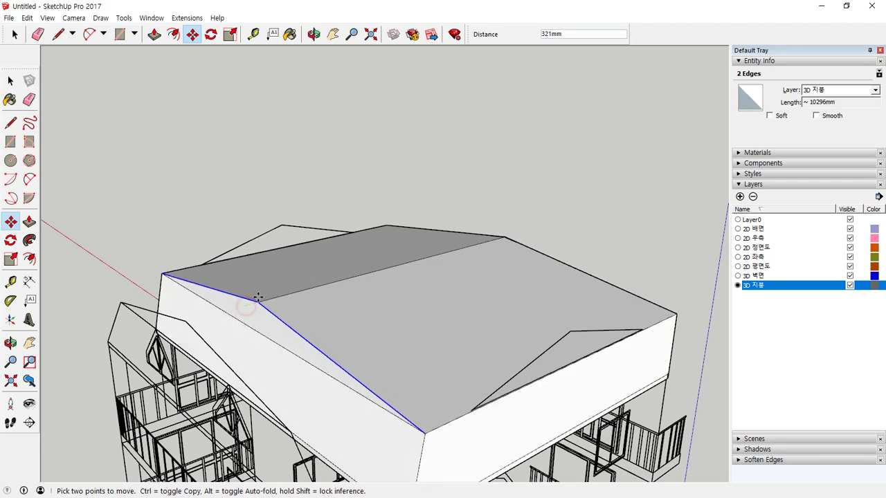
pyautogui.press('Escape')
# Move the ridge's endpoint at the gable end 4050 mm inward along the green axis, aligned with the side outline's peak
pyautogui.moveTo(367, 353); pyautogui.dragTo(678, 280, button='middle')
pyautogui.press('space')
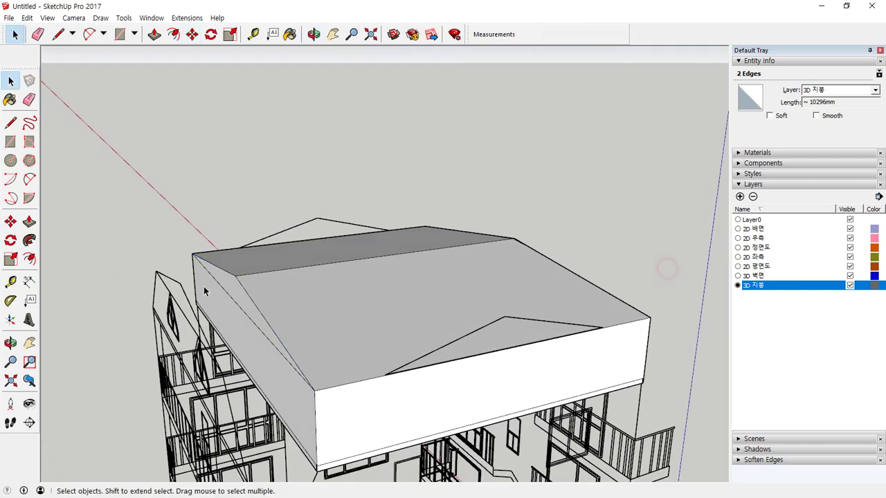
pyautogui.press('m')
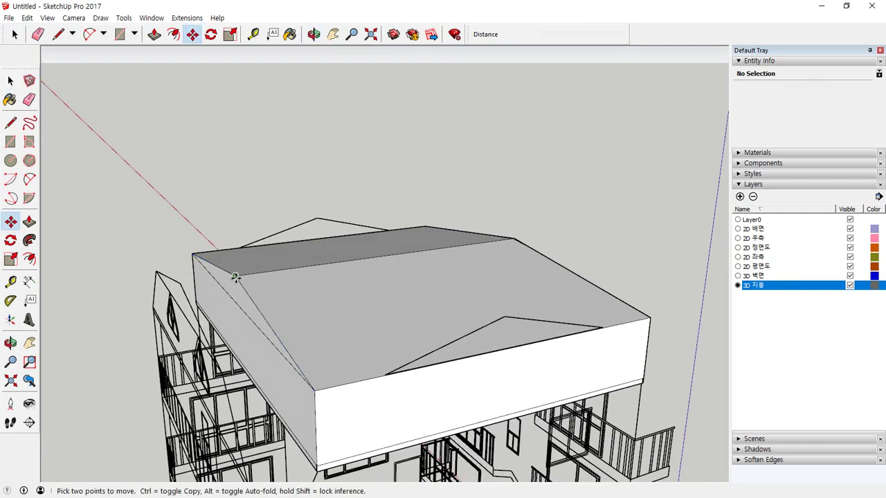
pyautogui.click(238, 277)
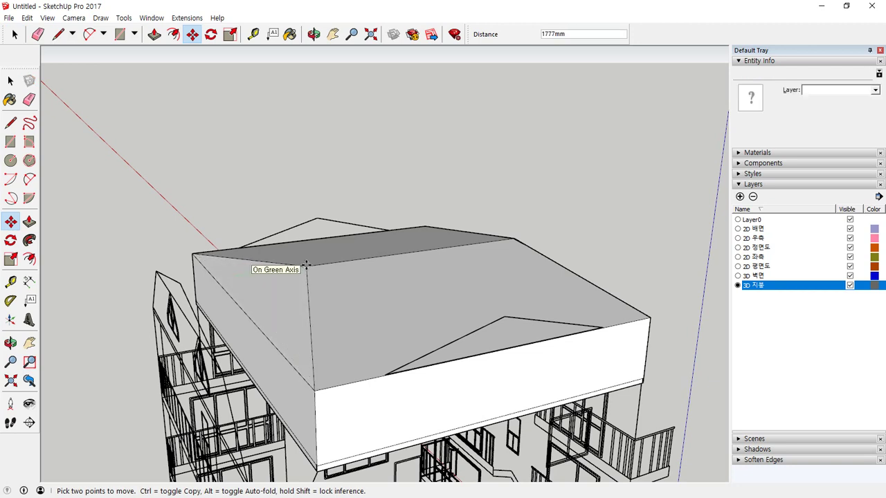
pyautogui.click(506, 317)
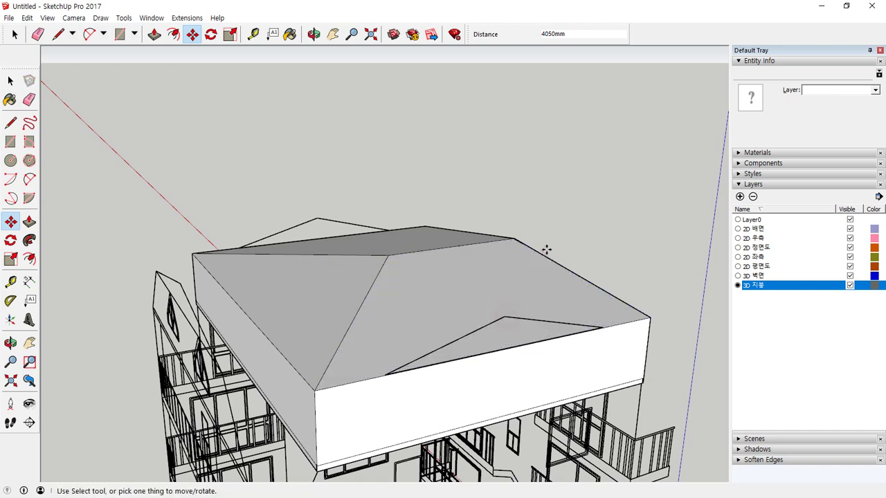
# Move the ridge's remaining endpoint inward along the green axis, aligned with the side outline's peak, to form a single apex
pyautogui.press('space')
pyautogui.click(589, 233)
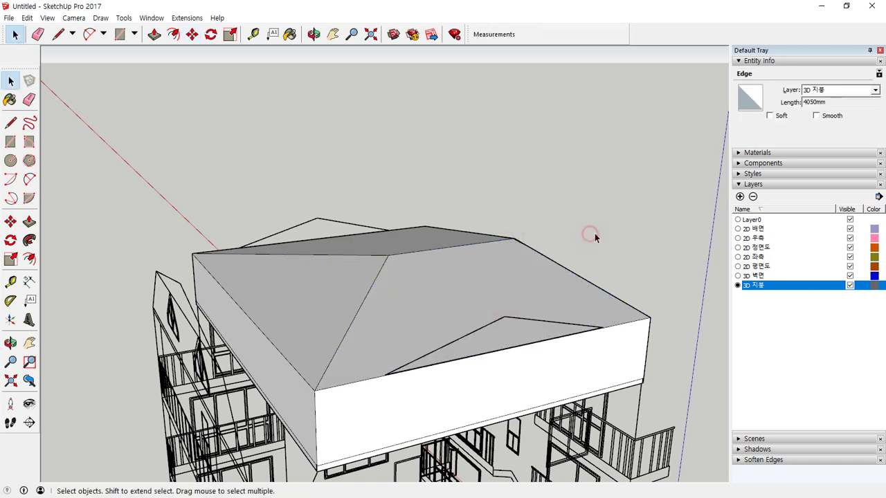
pyautogui.press('m')
pyautogui.click(516, 238)
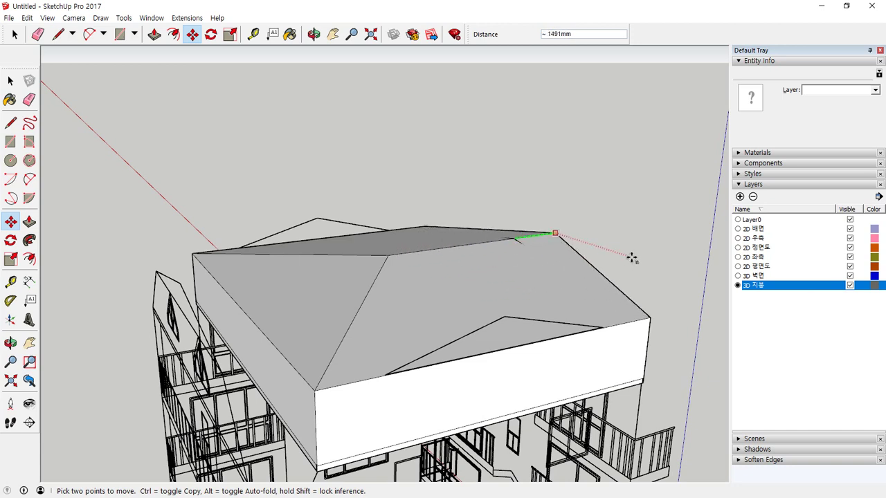
pyautogui.click(505, 318)
pyautogui.press('space')
# Move one 8100 mm top edge of the roof block 1400 mm inward along the red axis to align with the elevation outline's vertex
pyautogui.moveTo(607, 252); pyautogui.dragTo(344, 328, button='middle')
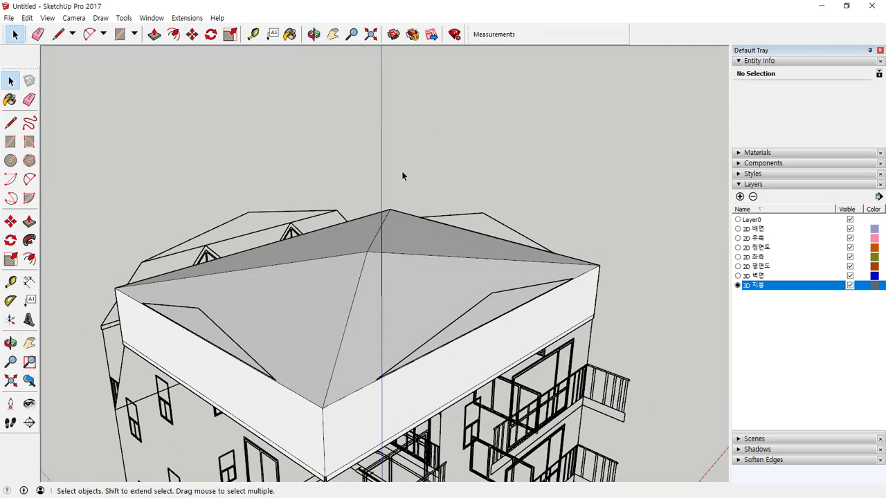
pyautogui.moveTo(591, 361); pyautogui.dragTo(406, 371, button='middle')
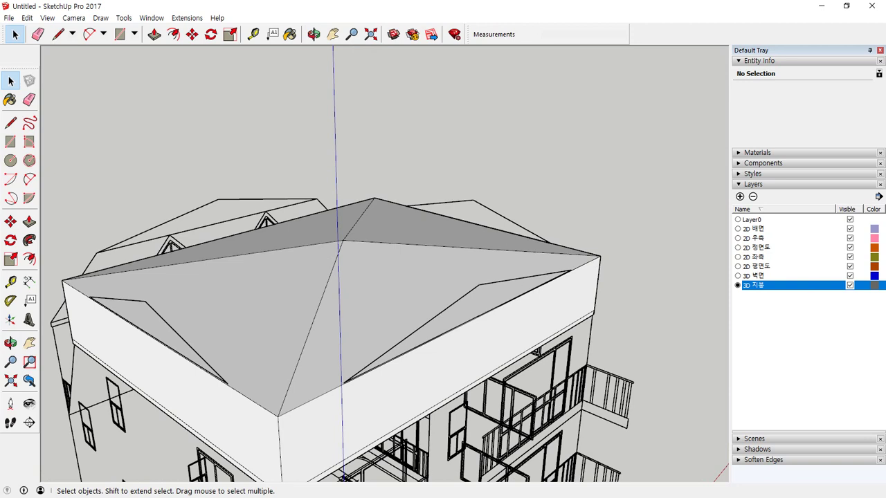
pyautogui.click(260, 406)
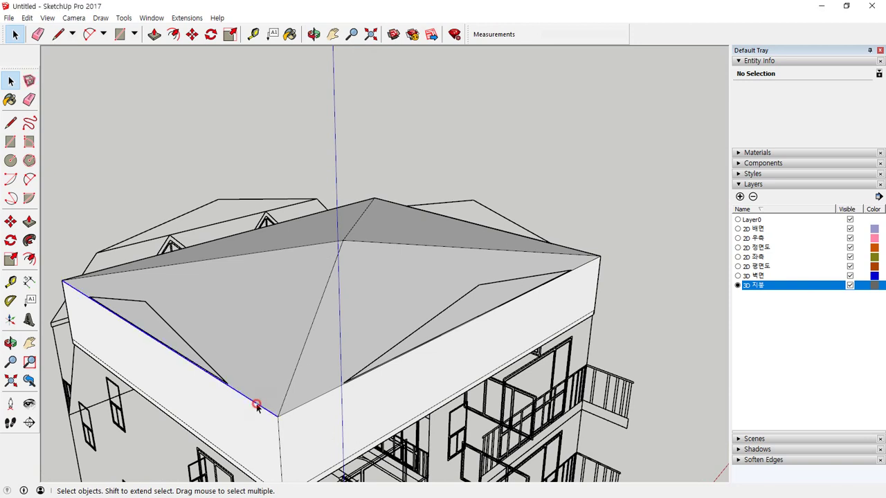
pyautogui.press('m')
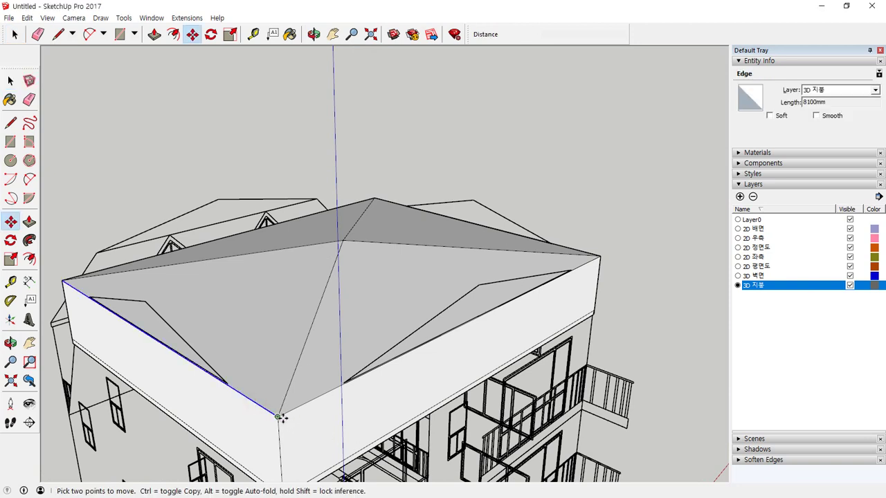
pyautogui.click(278, 416)
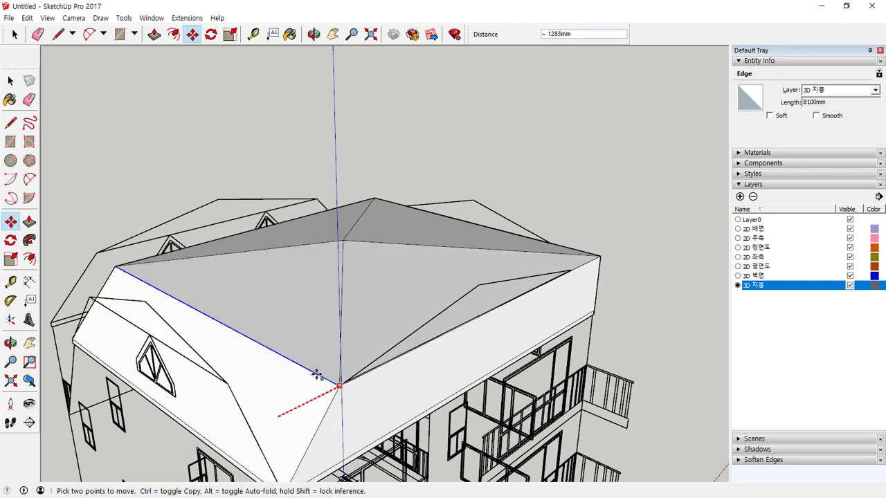
pyautogui.scroll(6, 298, 400)
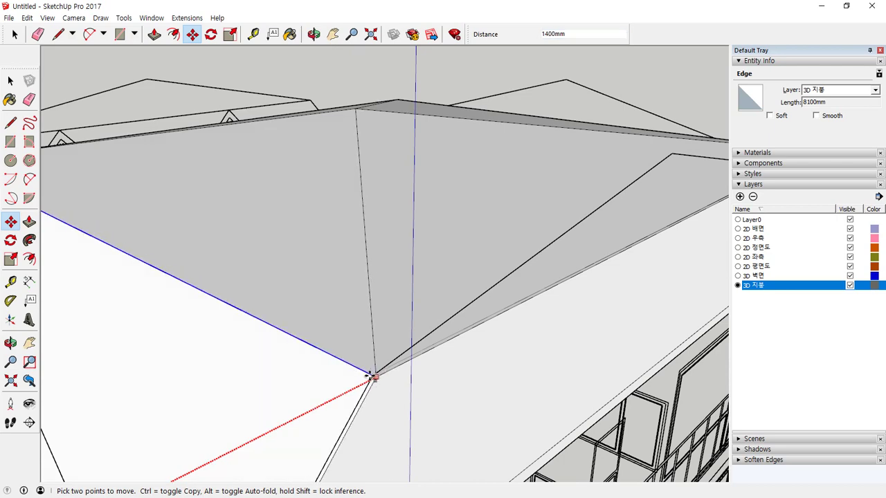
pyautogui.click(372, 376)
# Move the opposite 8100 mm top edge 1400 mm inward along the red axis, onto the roof outline's vertex on that side
pyautogui.moveTo(352, 420); pyautogui.dragTo(260, 370, button='middle')
pyautogui.press('space')
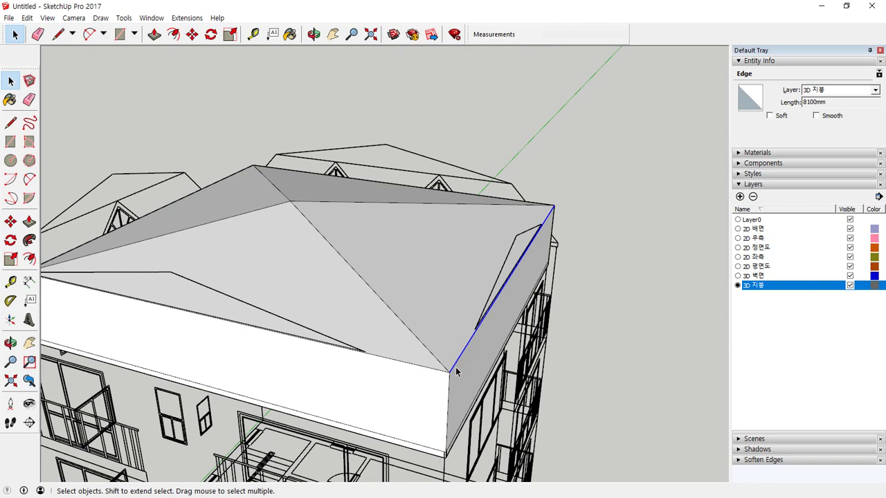
pyautogui.press('m')
pyautogui.click(449, 372)
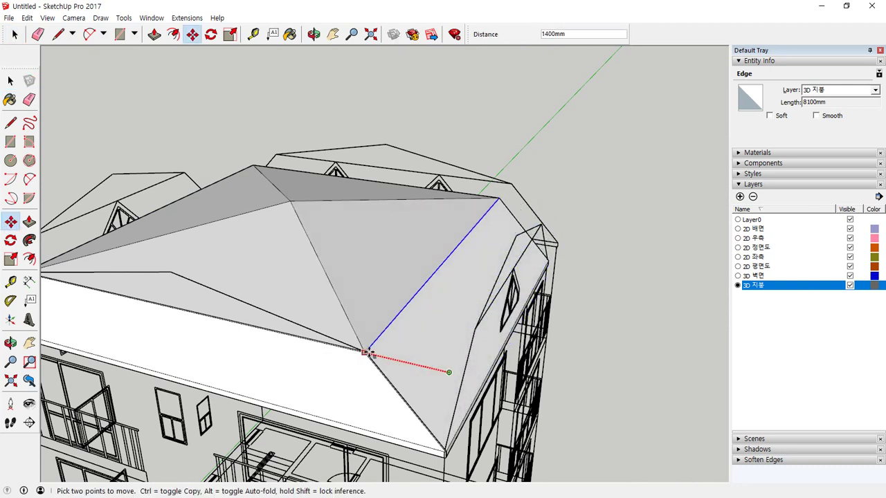
pyautogui.scroll(4, 371, 354)
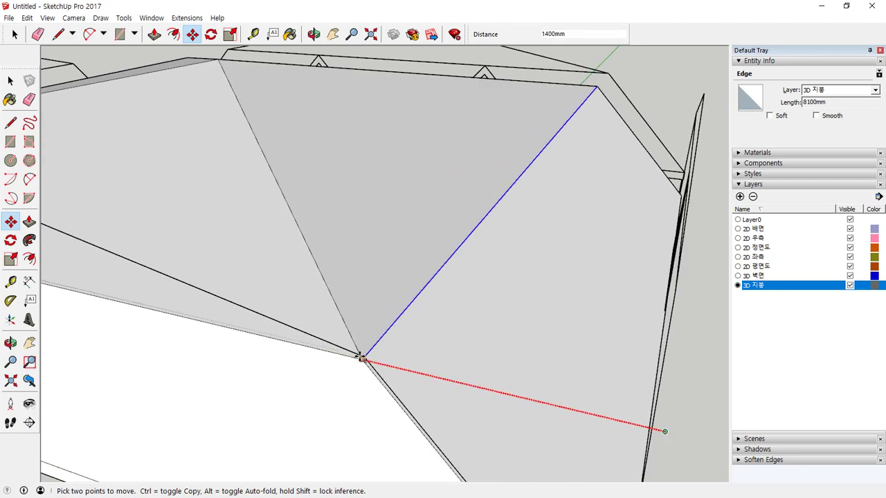
pyautogui.click(360, 357)
# Move one 7400 mm top edge of the roof inward along the green axis, aligned with the adjacent elevation outline's vertex
pyautogui.scroll(-4, 416, 372)
pyautogui.moveTo(537, 391); pyautogui.dragTo(308, 331, button='middle')
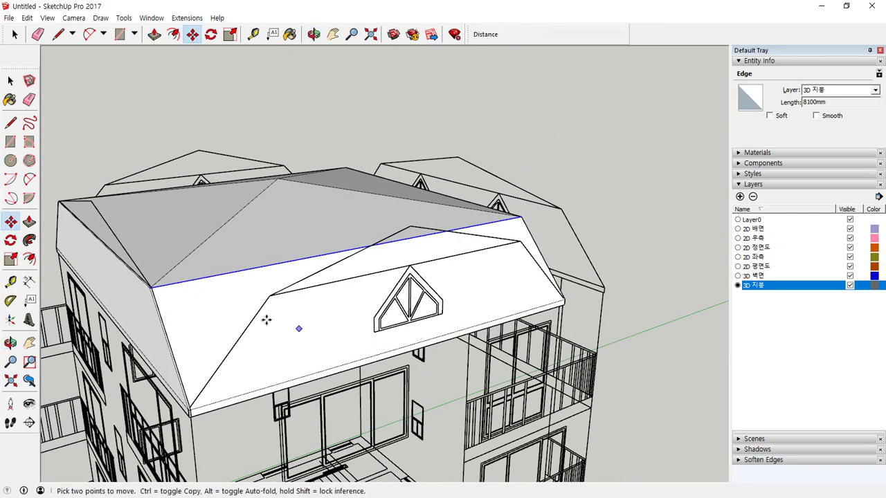
pyautogui.moveTo(52, 253); pyautogui.dragTo(69, 280, button='middle')
pyautogui.press('space')
pyautogui.click(134, 289)
pyautogui.scroll(5, 138, 294)
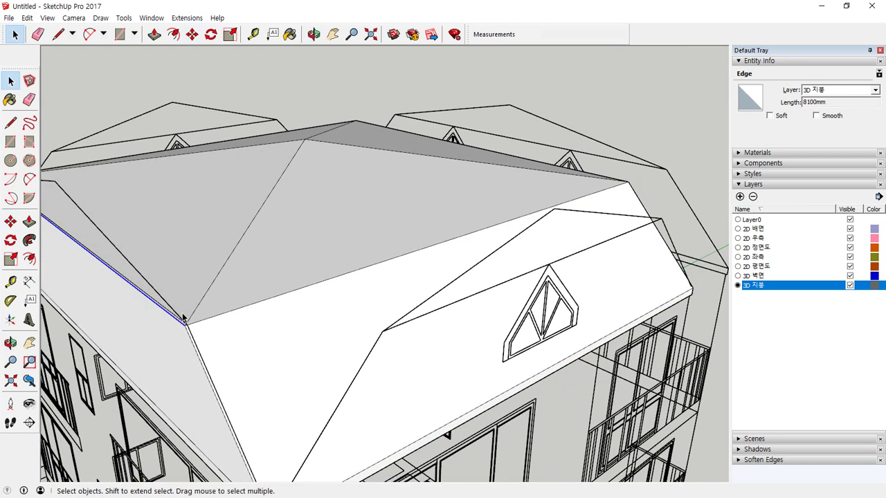
pyautogui.press('m')
pyautogui.click(184, 328)
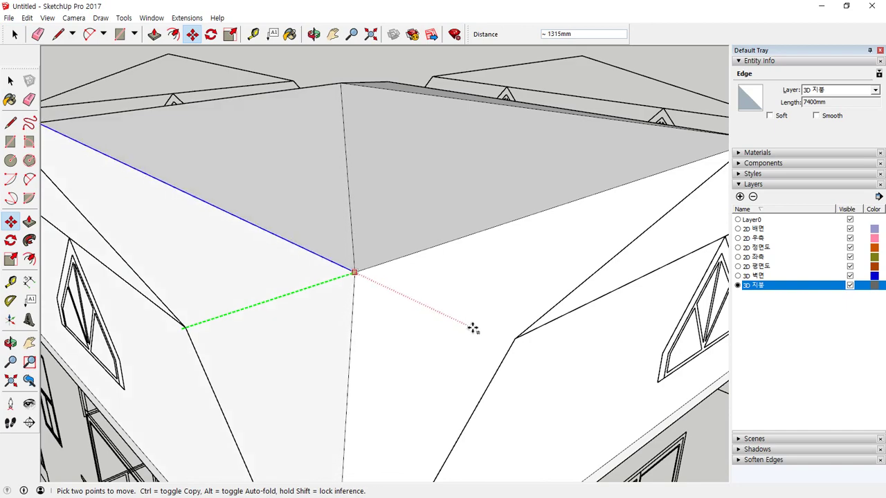
pyautogui.click(517, 339)
# Move the opposite 7400 mm top edge 1400 mm inward along the green axis to align with the outline's vertex
pyautogui.scroll(-4, 556, 344)
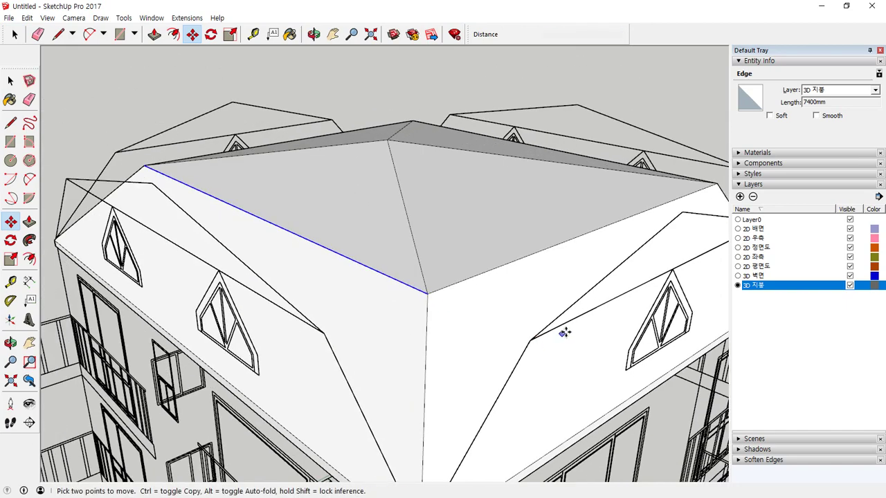
pyautogui.moveTo(563, 332); pyautogui.dragTo(316, 313, button='middle')
pyautogui.keyDown('shift'); pyautogui.moveTo(457, 311); pyautogui.dragTo(514, 290, button='middle'); pyautogui.keyUp('shift')
pyautogui.press('space')
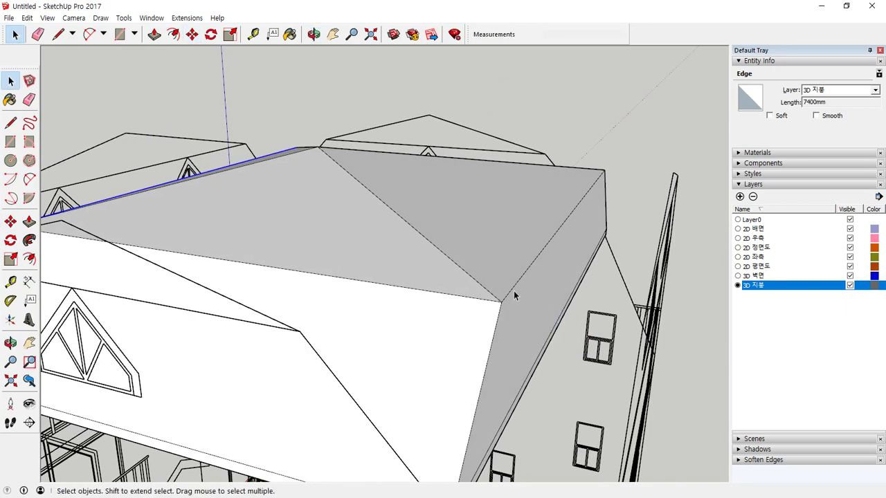
pyautogui.click(511, 297)
pyautogui.click(509, 295)
pyautogui.press('m')
pyautogui.click(499, 302)
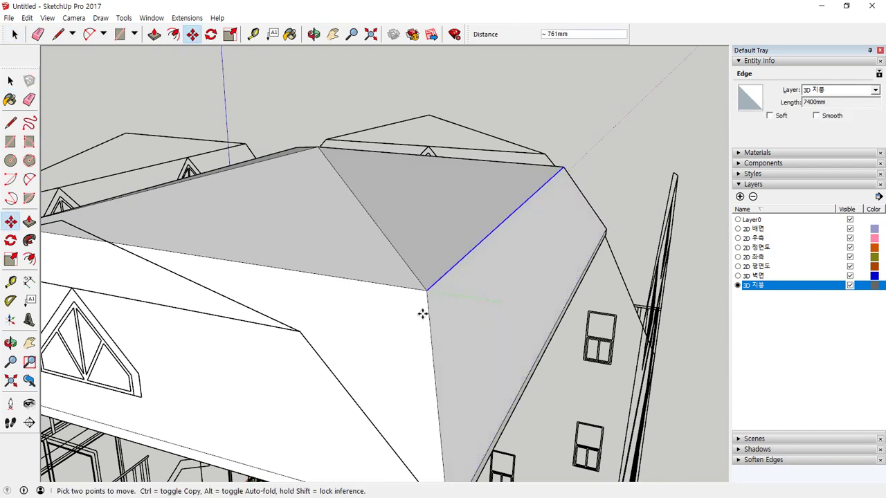
pyautogui.click(297, 333)
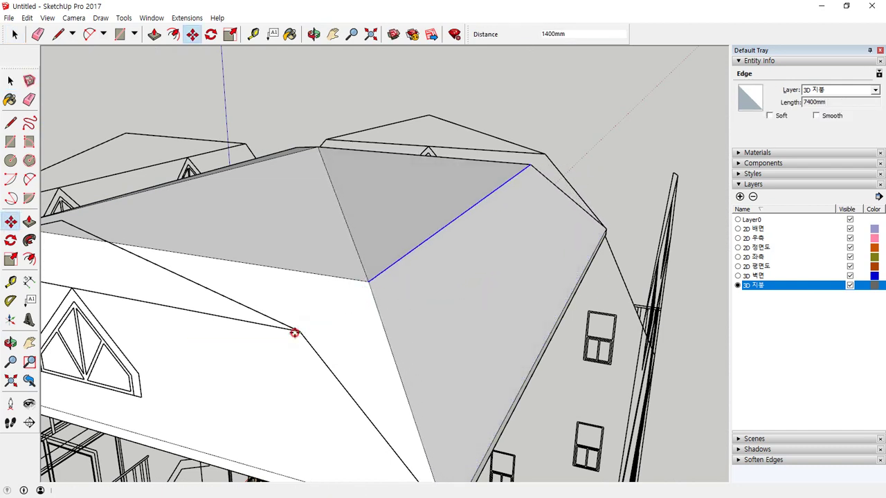
pyautogui.press('space')
pyautogui.click(661, 411)
# Delete the entire solid roof mass, leaving only the linework of the elevations
pyautogui.scroll(-1, 551, 395)
pyautogui.moveTo(549, 395); pyautogui.dragTo(585, 265, button='middle')
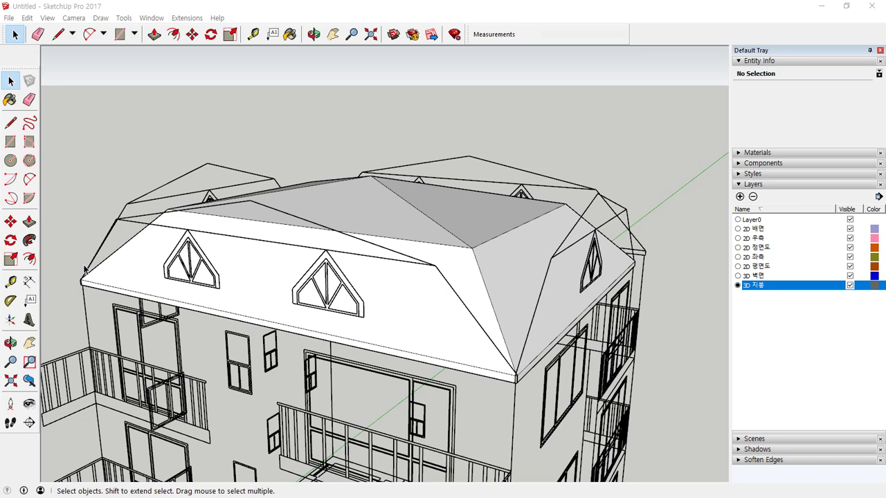
pyautogui.scroll(-2, 230, 269)
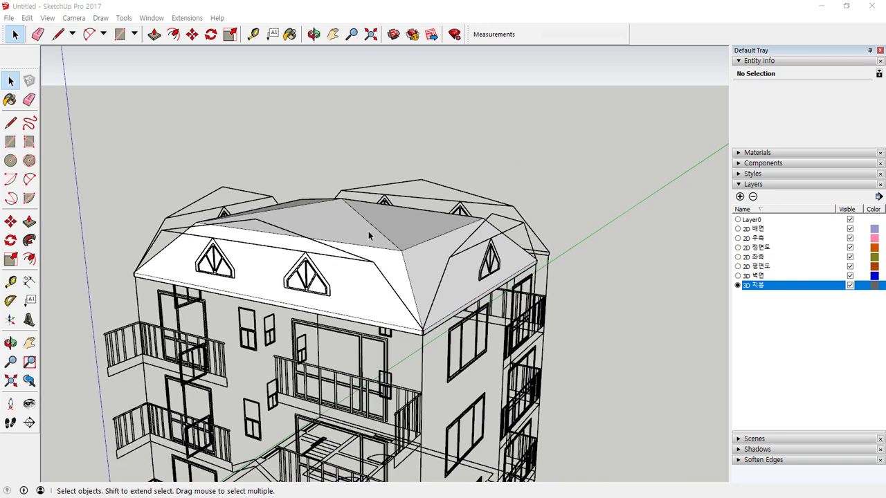
pyautogui.tripleClick(365, 226)
pyautogui.press('Delete')
# Draw two crossing lines joining the roof peaks of opposite elevation outlines
pyautogui.moveTo(387, 216); pyautogui.dragTo(375, 302, button='middle')
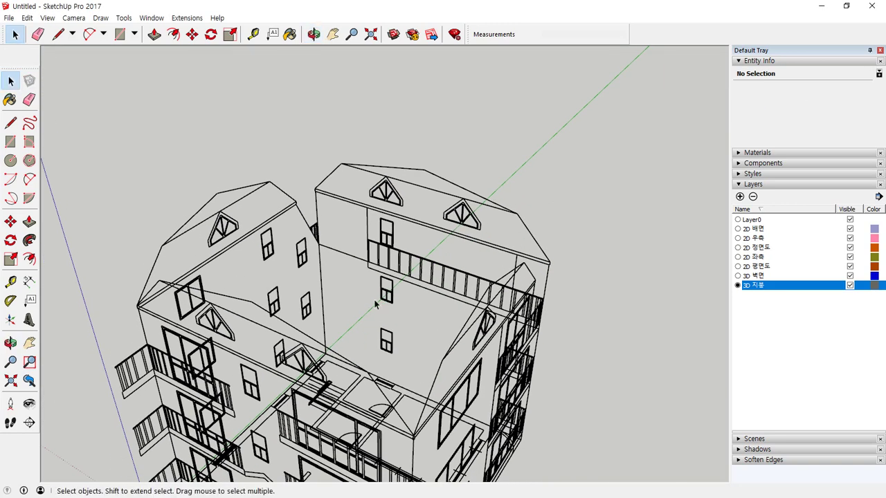
pyautogui.moveTo(340, 261); pyautogui.dragTo(357, 203, button='middle')
pyautogui.scroll(1, 356, 203)
pyautogui.press('l')
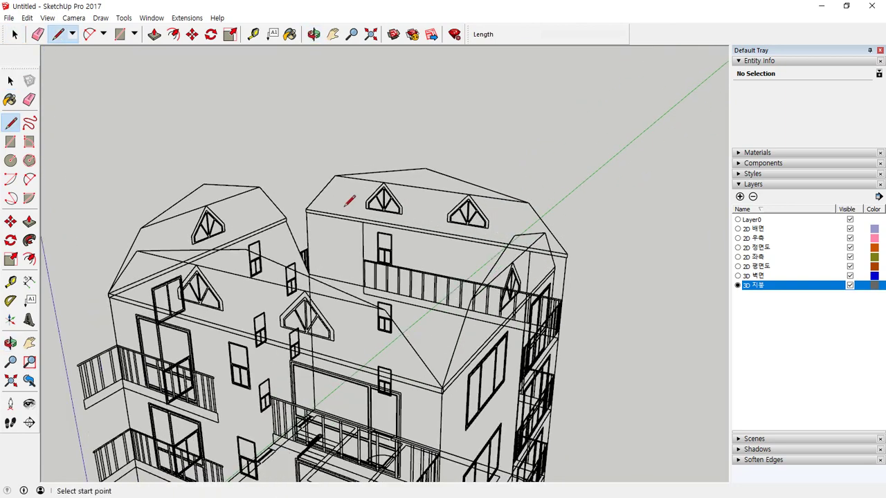
pyautogui.moveTo(247, 236); pyautogui.dragTo(227, 207, button='middle')
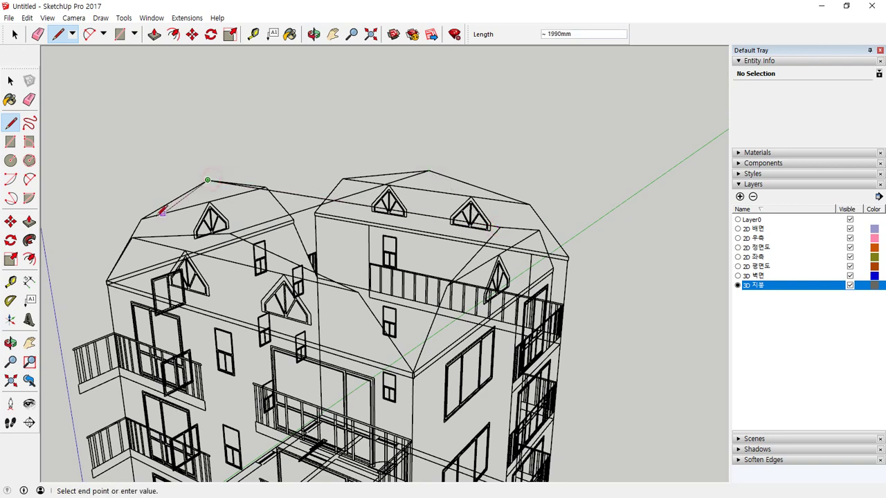
pyautogui.press('Escape')
pyautogui.moveTo(160, 213); pyautogui.dragTo(149, 241, button='middle')
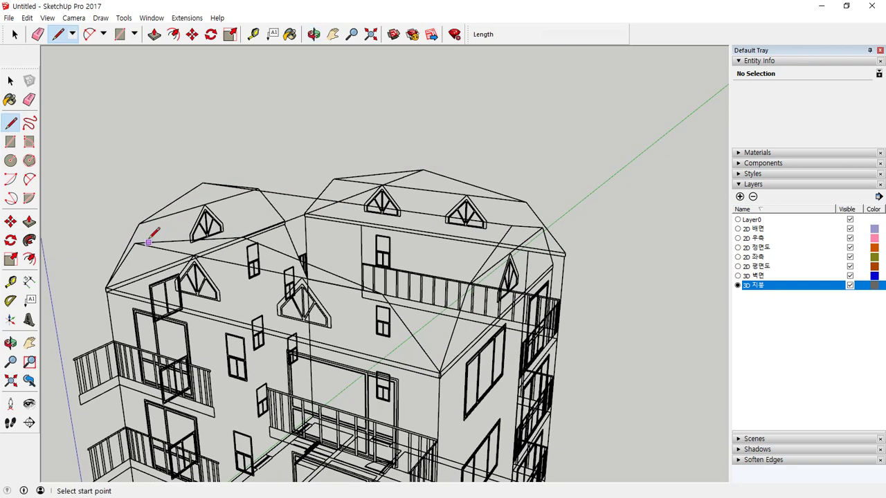
# Draw four lines joining the upper vertices below the peaks of opposite elevation outlines, enclosing the roof's upper rectangle
pyautogui.click(335, 177)
pyautogui.moveTo(410, 282); pyautogui.dragTo(366, 277, button='middle')
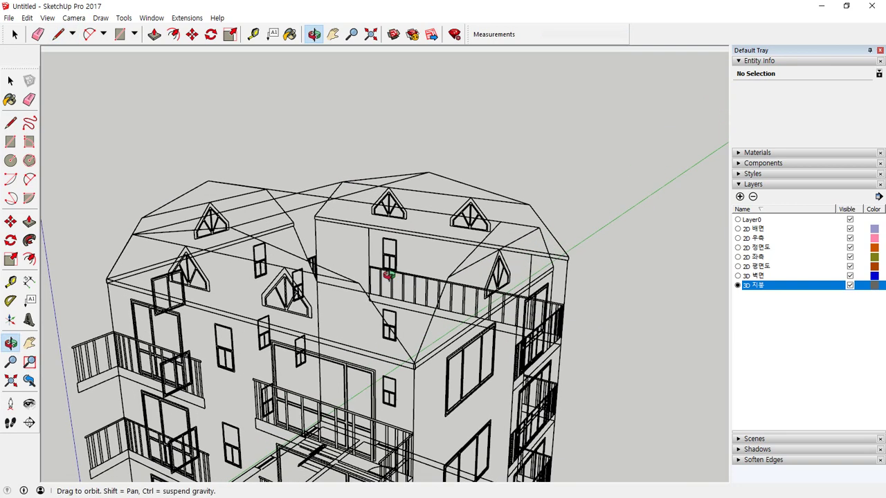
pyautogui.click(358, 284)
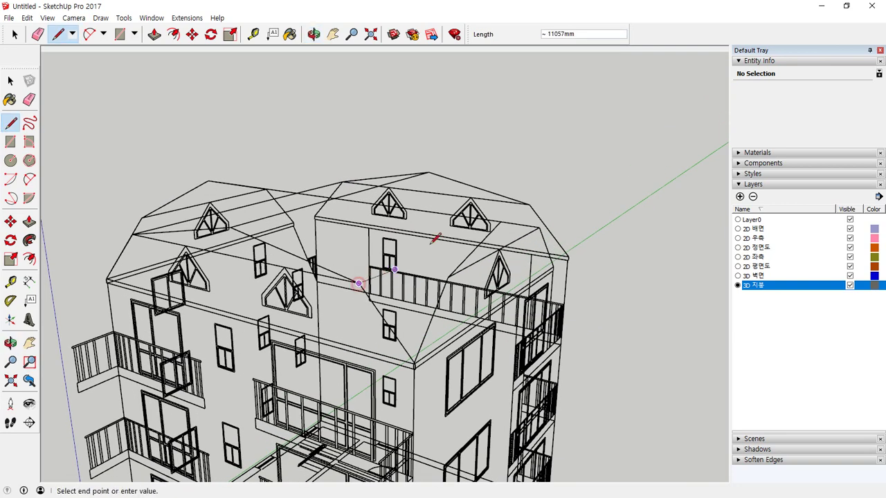
pyautogui.click(540, 227)
pyautogui.moveTo(326, 194); pyautogui.dragTo(298, 188, button='middle')
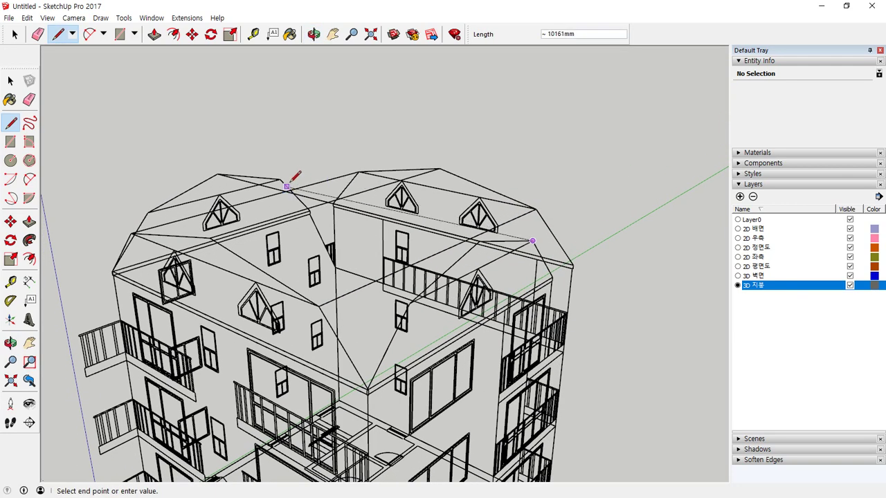
pyautogui.click(280, 180)
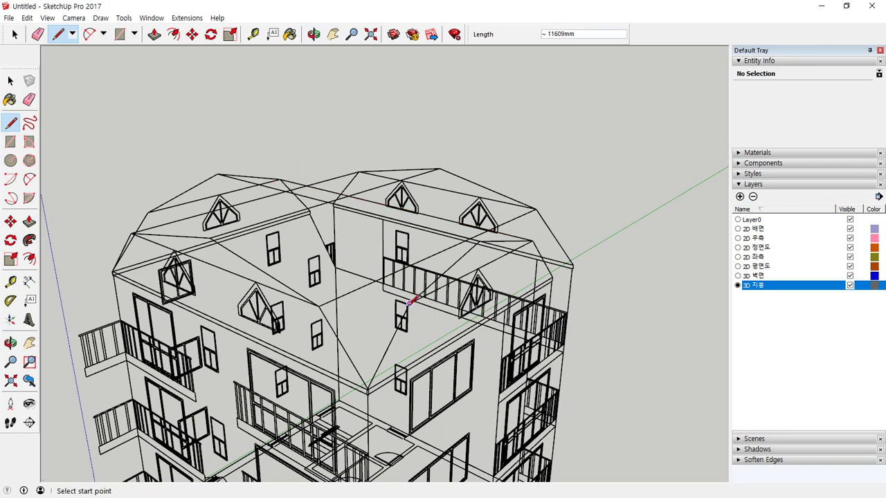
pyautogui.click(147, 212)
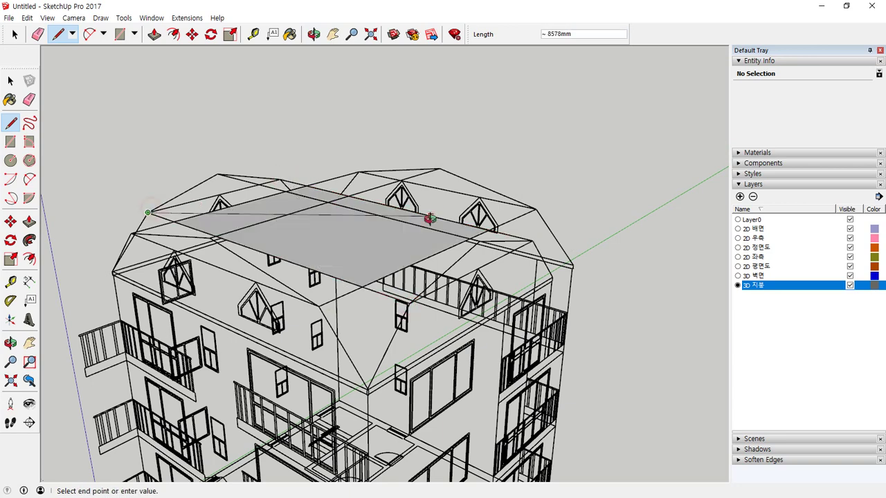
pyautogui.moveTo(427, 214); pyautogui.dragTo(362, 258, button='middle')
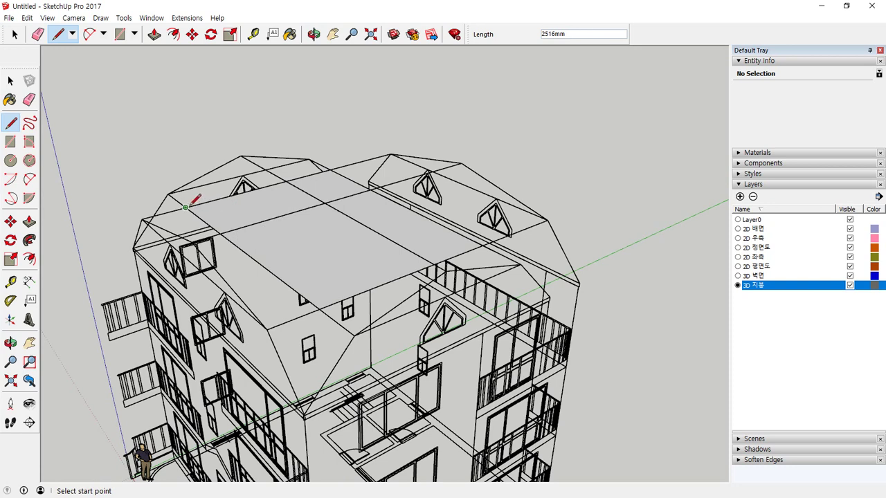
# Draw hip lines from the corners of the upper rectangle to the central apex to create the sloped faces
pyautogui.click(319, 308)
pyautogui.click(483, 245)
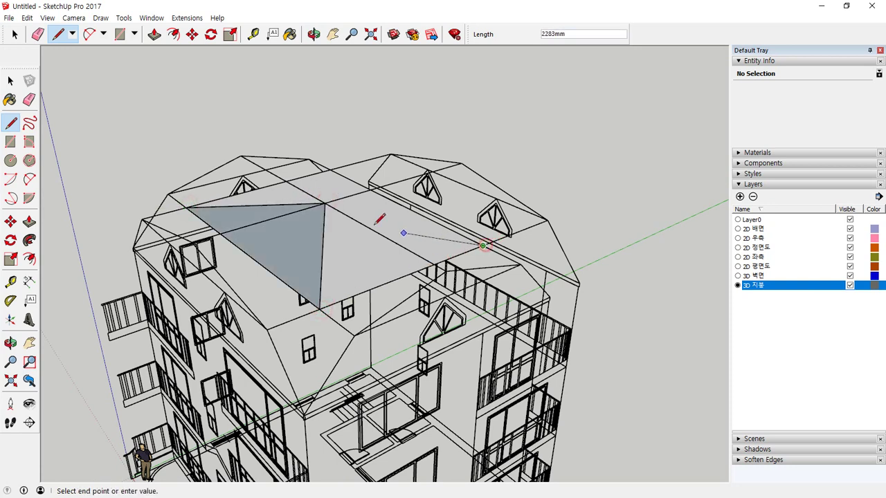
pyautogui.click(324, 203)
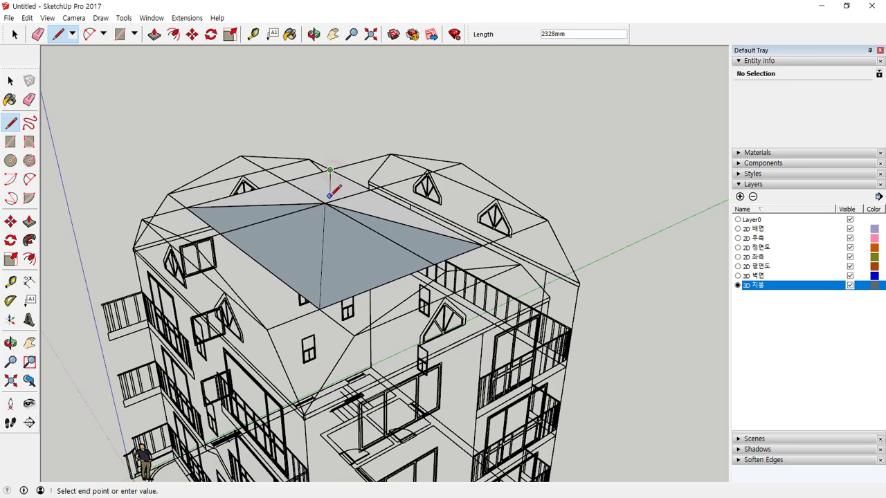
pyautogui.click(324, 203)
# Select all connected geometry of the upper roof and reverse its faces
pyautogui.moveTo(378, 260)
pyautogui.mouseDown(button='middle')
pyautogui.moveTo(254, 186)
pyautogui.moveTo(163, 32)
pyautogui.moveTo(389, 293)
pyautogui.mouseUp(button='middle')
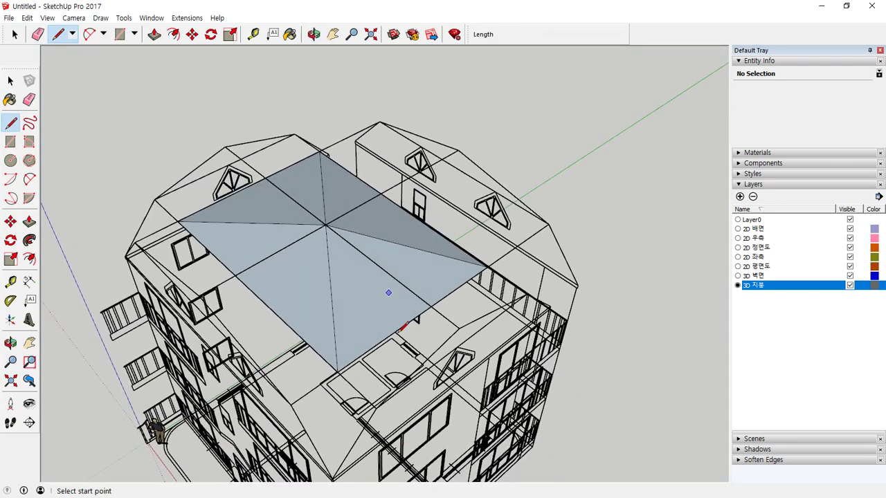
pyautogui.press('space')
pyautogui.tripleClick(358, 291)
pyautogui.rightClick(358, 290)
pyautogui.press('Escape')
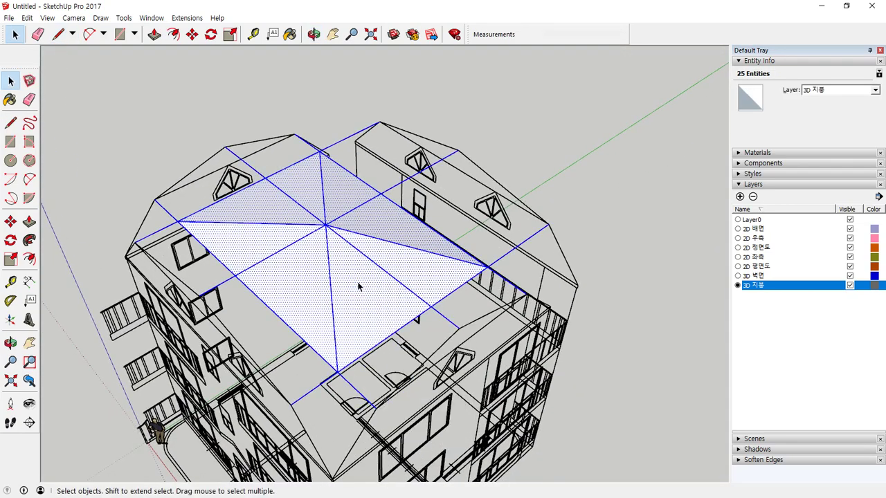
pyautogui.click(671, 282)
# Erase the leftover crossing ridge lines and the stray lines extending beyond the upper roof rectangle
pyautogui.moveTo(671, 282)
pyautogui.mouseDown(button='middle')
pyautogui.moveTo(544, 289)
pyautogui.moveTo(450, 207)
pyautogui.mouseUp(button='middle')
pyautogui.press('e')
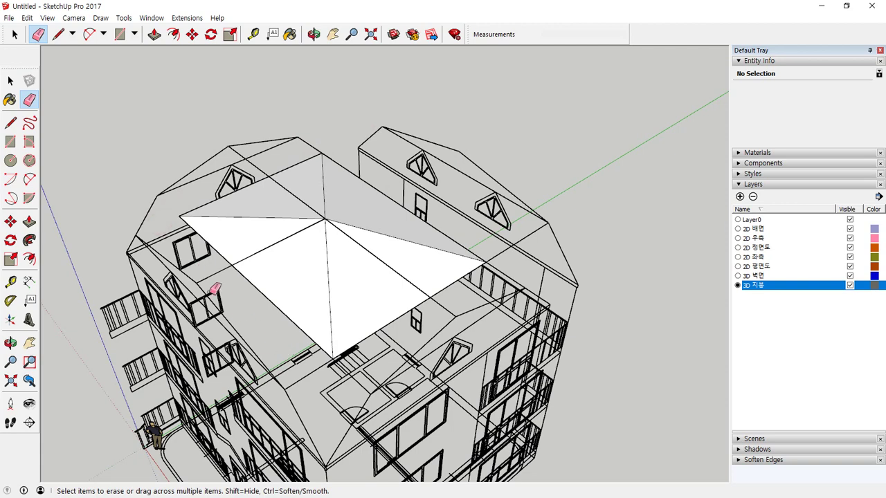
pyautogui.click(217, 271)
pyautogui.click(265, 168)
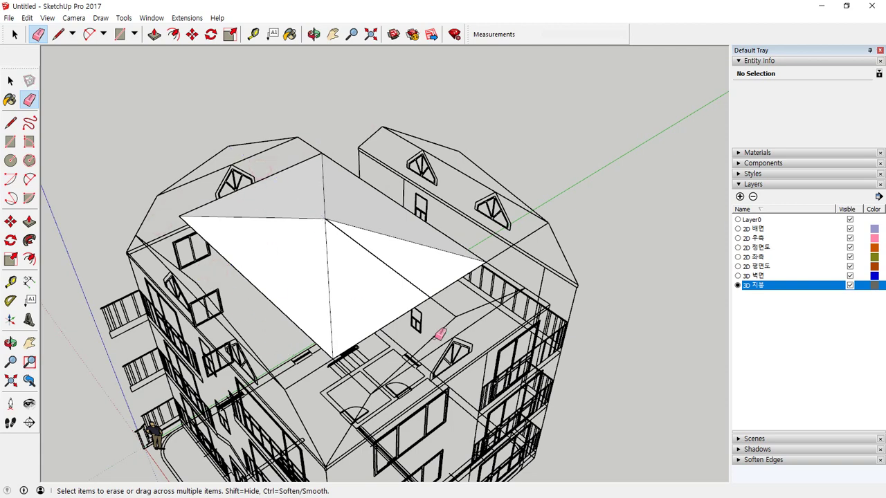
pyautogui.click(443, 308)
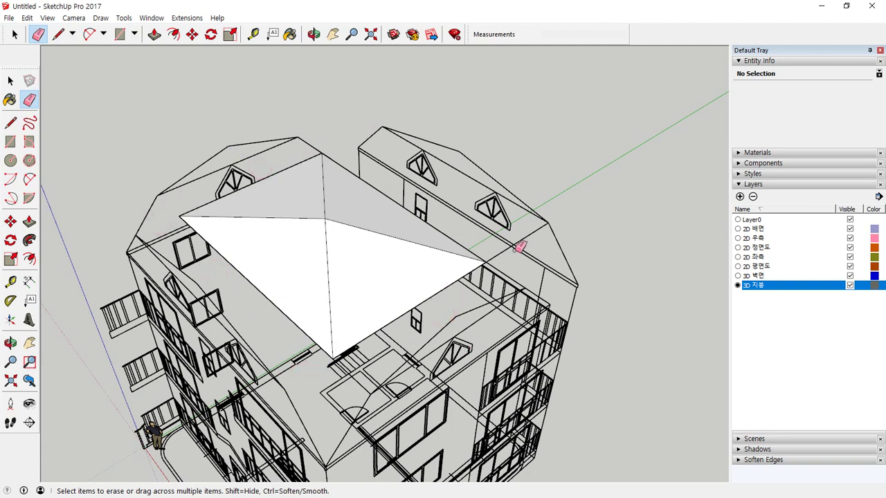
pyautogui.moveTo(497, 316); pyautogui.dragTo(420, 245, button='middle')
pyautogui.moveTo(312, 373)
pyautogui.mouseDown(button='middle')
pyautogui.moveTo(414, 365)
pyautogui.moveTo(387, 383)
pyautogui.moveTo(396, 374)
pyautogui.mouseUp(button='middle')
pyautogui.scroll(5, 415, 366)
pyautogui.moveTo(476, 135); pyautogui.dragTo(413, 320, button='middle')
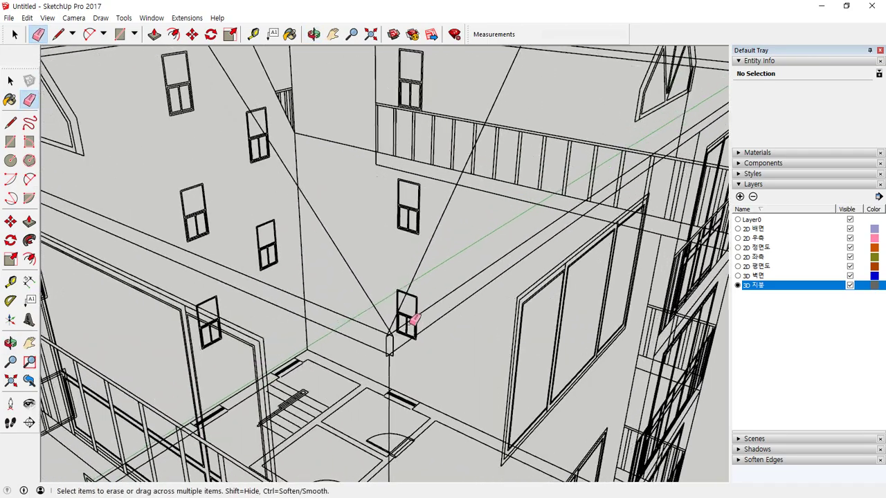
pyautogui.press('l')
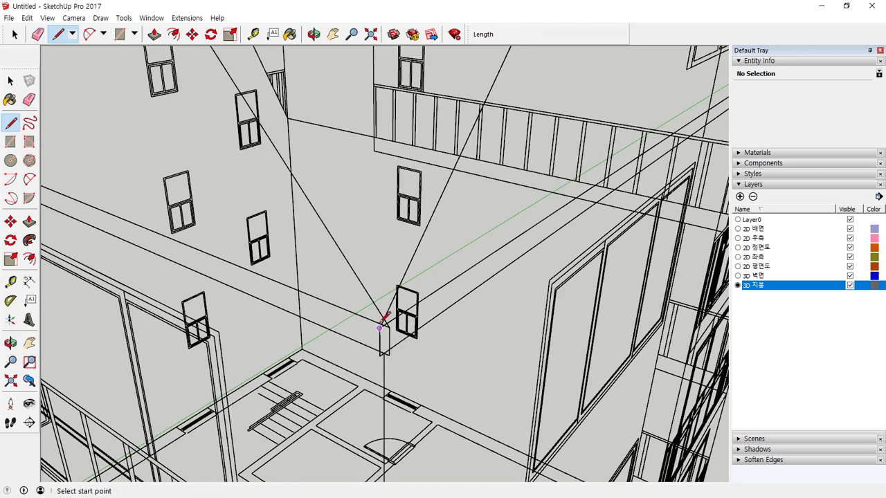
pyautogui.scroll(2, 388, 322)
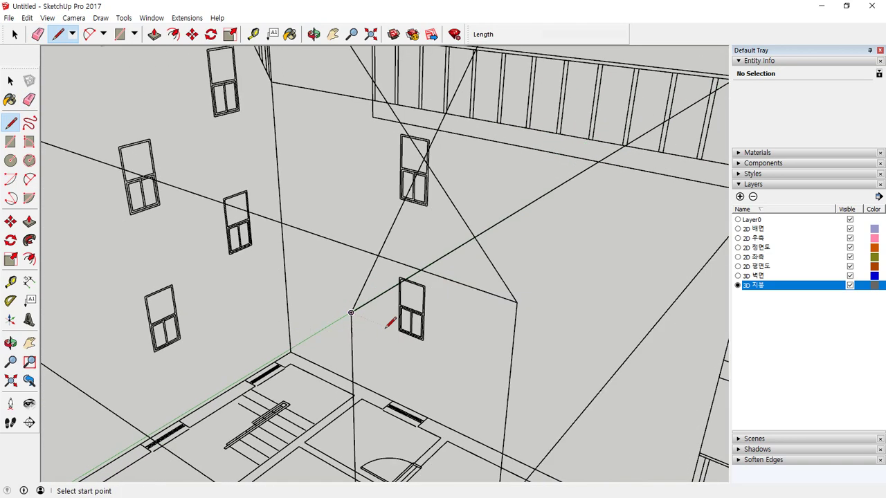
pyautogui.click(421, 270)
pyautogui.scroll(-8, 419, 263)
pyautogui.moveTo(410, 99); pyautogui.dragTo(415, 191, button='middle')
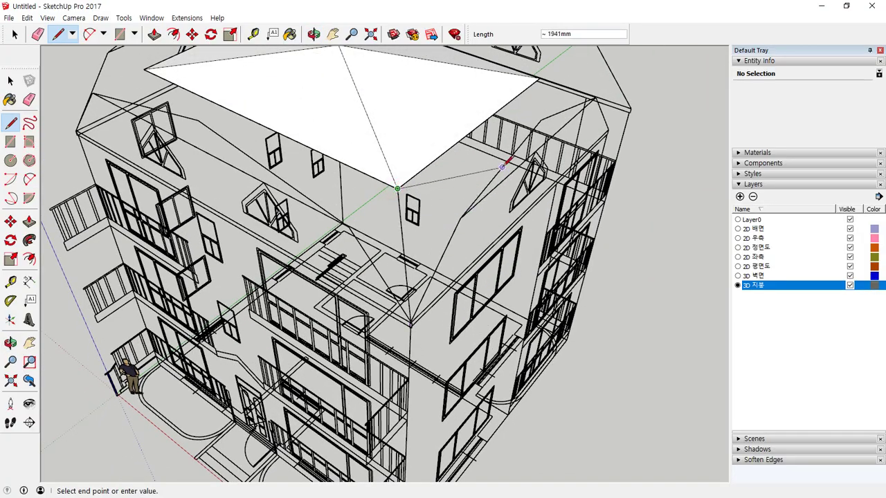
pyautogui.moveTo(484, 165); pyautogui.dragTo(460, 162, button='middle')
pyautogui.press('Escape')
# Draw hip lines from the upper rectangle's corners to the eave corners and an eave line, enclosing the lower slope on one short side
pyautogui.moveTo(266, 346); pyautogui.dragTo(501, 242, button='middle')
pyautogui.scroll(2, 483, 259)
pyautogui.click(482, 258)
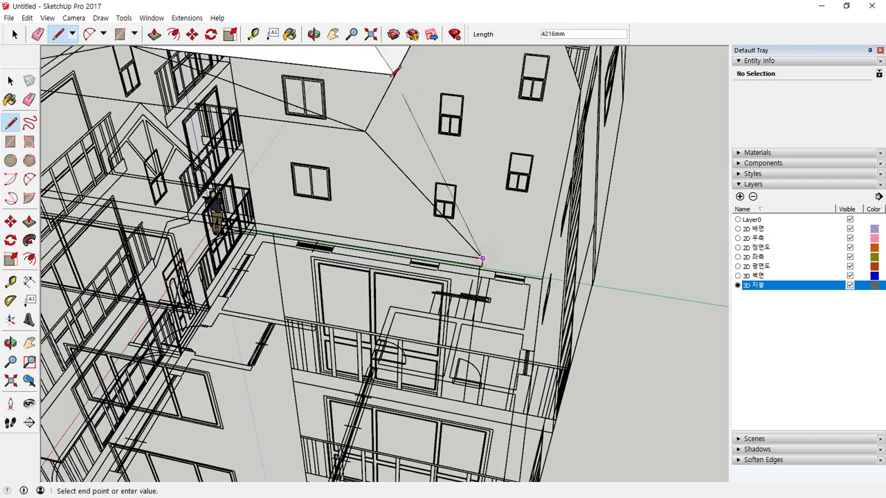
pyautogui.click(396, 72)
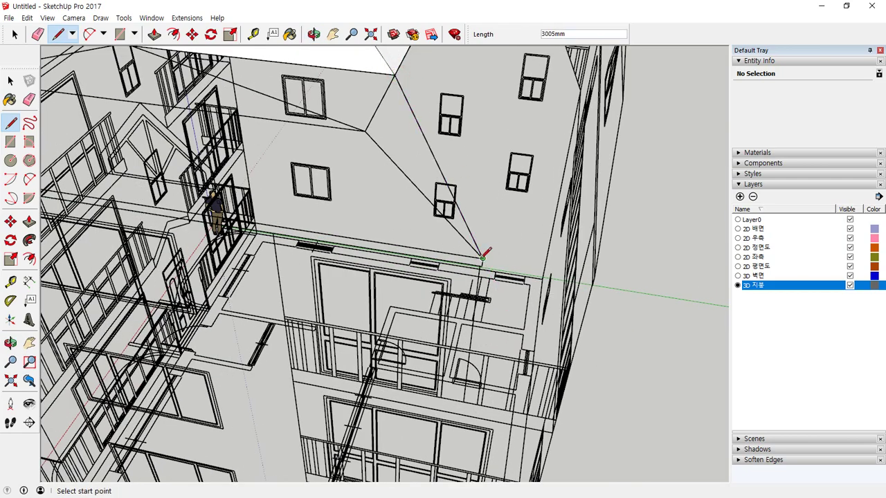
pyautogui.click(482, 258)
pyautogui.moveTo(483, 257); pyautogui.dragTo(459, 216, button='middle')
pyautogui.scroll(1, 162, 285)
pyautogui.click(143, 263)
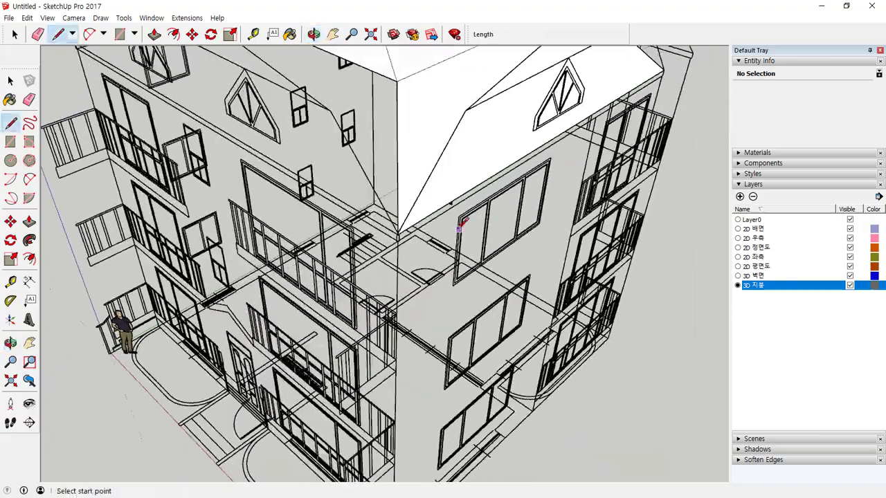
# Draw the 10150 mm eave line along the long side and a hip line from its corner up to the upper rectangle
pyautogui.scroll(3, 355, 235)
pyautogui.moveTo(342, 241); pyautogui.dragTo(416, 133, button='middle')
pyautogui.scroll(2, 415, 134)
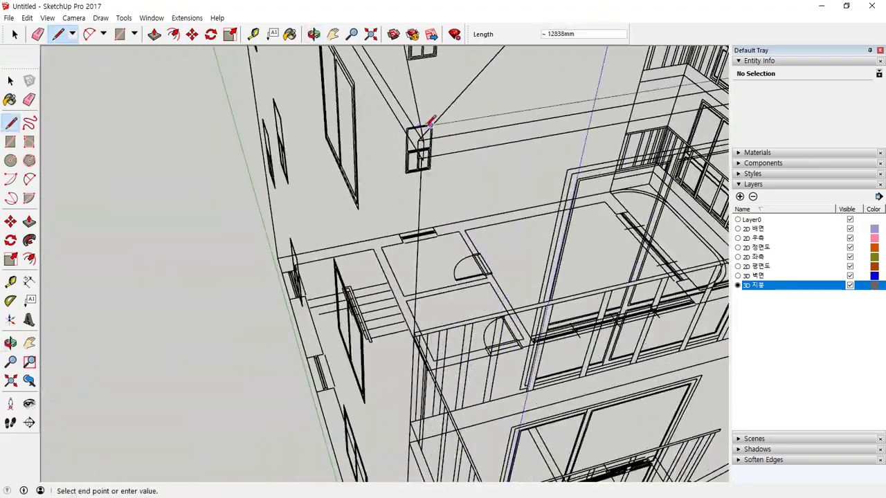
pyautogui.scroll(3, 418, 139)
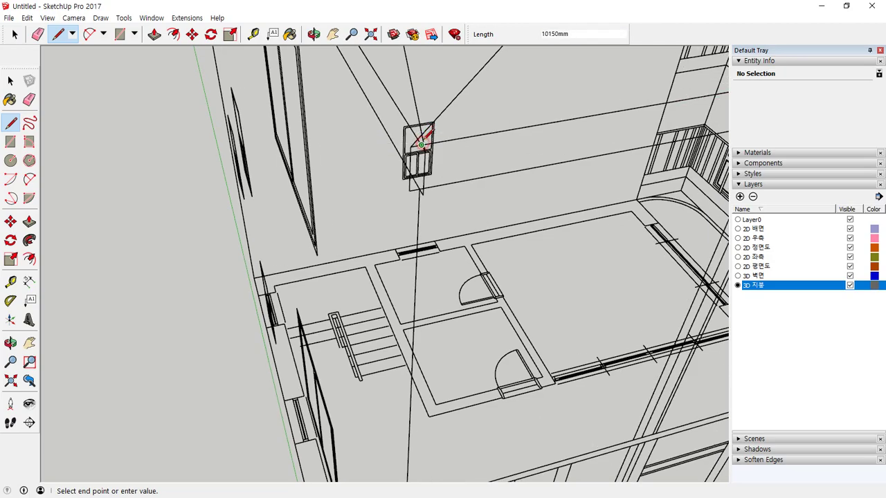
pyautogui.moveTo(439, 76); pyautogui.dragTo(396, 164, button='middle')
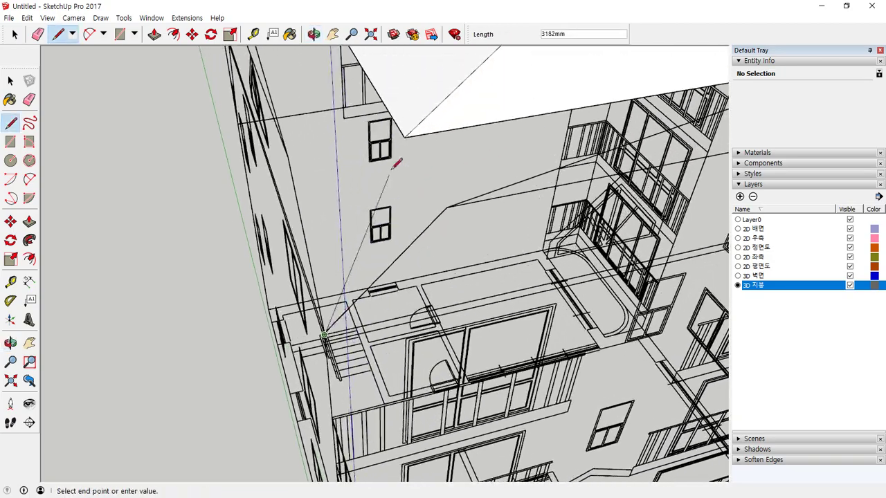
pyautogui.click(410, 134)
# Draw the 8075 mm eave line along the opposite short side and close its lower slope up to the upper rectangle
pyautogui.moveTo(390, 237); pyautogui.dragTo(173, 154, button='middle')
pyautogui.scroll(5, 422, 237)
pyautogui.click(416, 236)
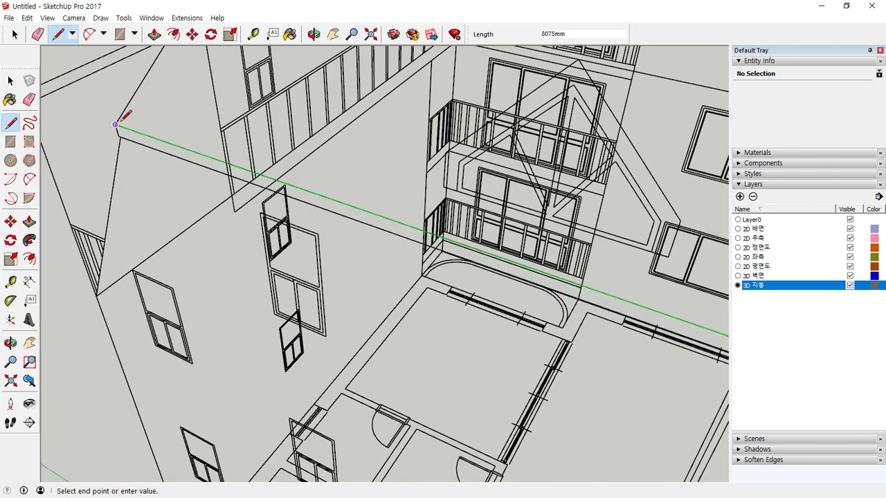
pyautogui.moveTo(162, 99); pyautogui.dragTo(304, 326, button='middle')
pyautogui.click(268, 271)
# Draw the last eave line between the two remaining eave corners to enclose the final lower slope and the roof's underside
pyautogui.scroll(5, 304, 360)
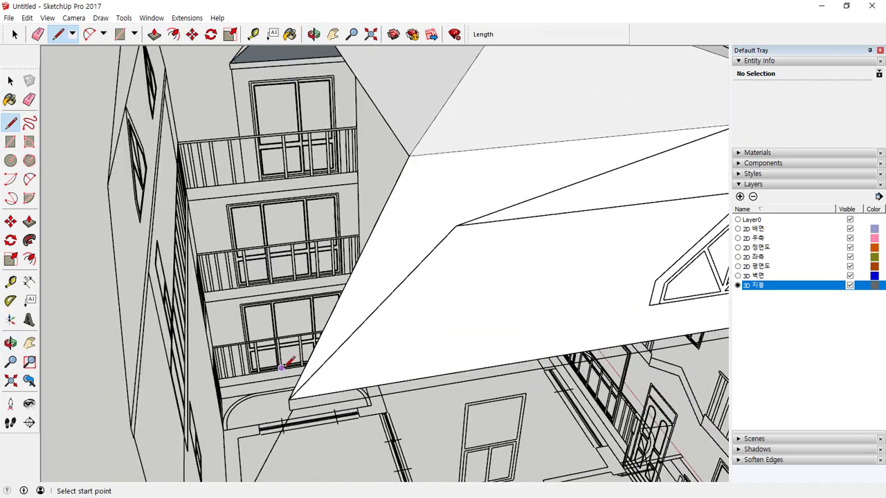
pyautogui.moveTo(312, 420); pyautogui.dragTo(280, 418, button='middle')
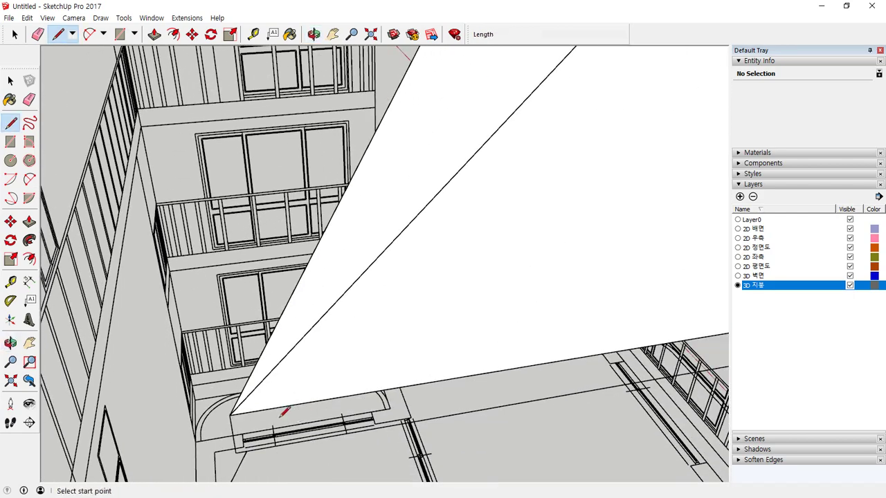
pyautogui.click(229, 416)
pyautogui.moveTo(229, 409); pyautogui.dragTo(277, 312, button='middle')
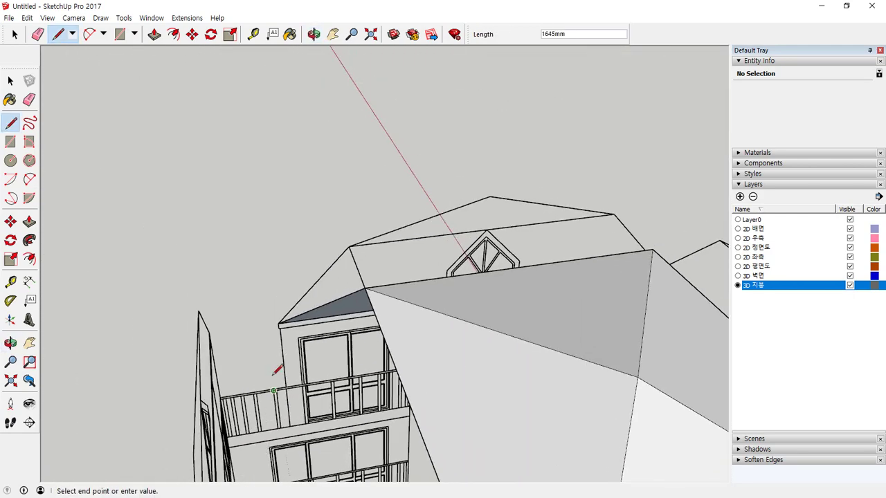
pyautogui.scroll(3, 280, 317)
pyautogui.scroll(2, 280, 317)
pyautogui.click(282, 313)
pyautogui.scroll(-2, 277, 325)
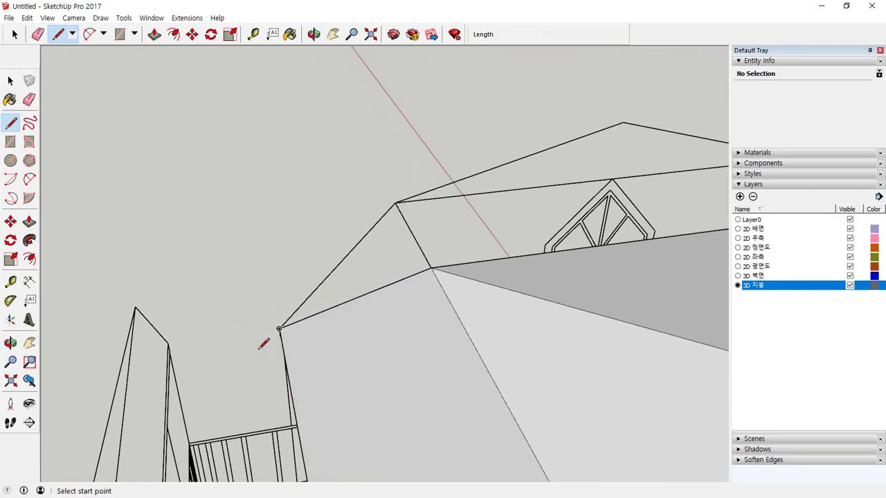
# Push/Pull the roof's bottom face down 120 mm to the lower edge of the eave outline
pyautogui.moveTo(263, 342); pyautogui.dragTo(372, 208, button='middle')
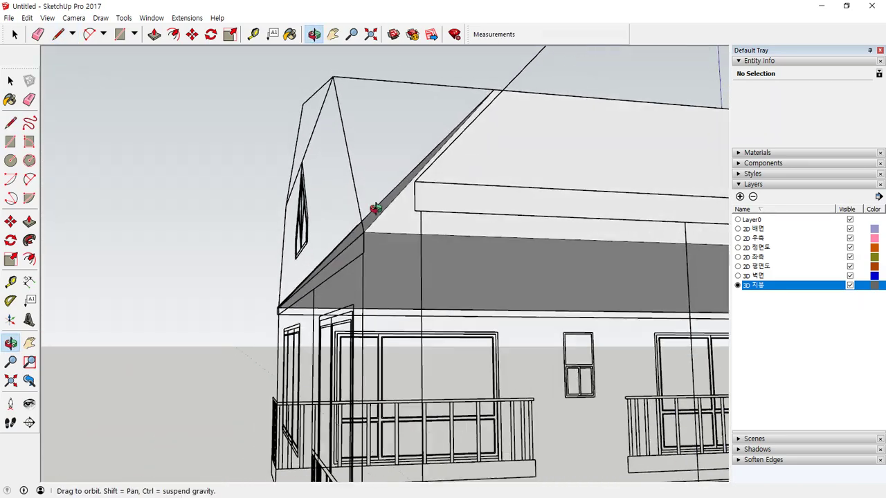
pyautogui.press('p')
pyautogui.click(381, 247)
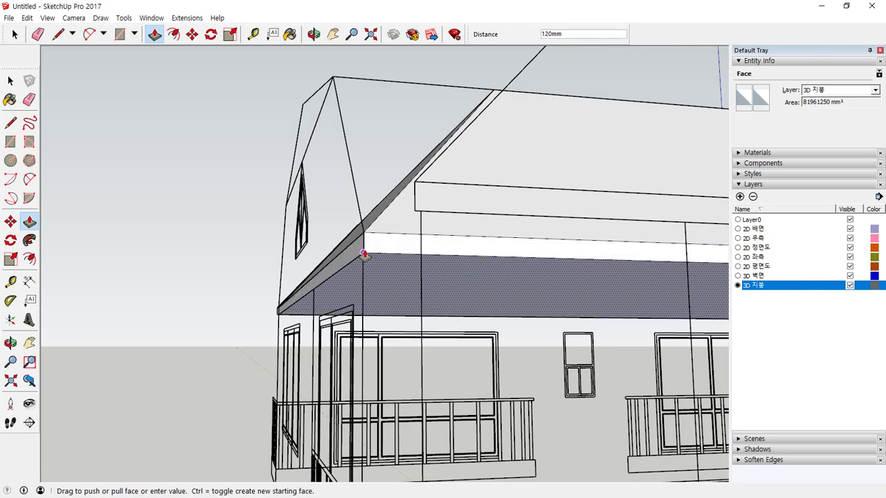
pyautogui.click(365, 253)
# Move one short-side face of the roof's eave band 25 mm outward to the corner of the elevation outline
pyautogui.moveTo(365, 253); pyautogui.dragTo(291, 236, button='middle')
pyautogui.scroll(6, 291, 207)
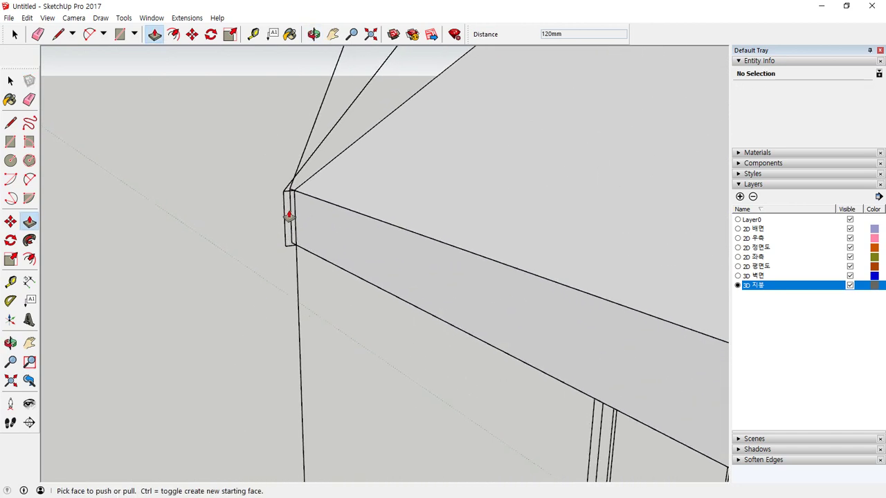
pyautogui.click(308, 225)
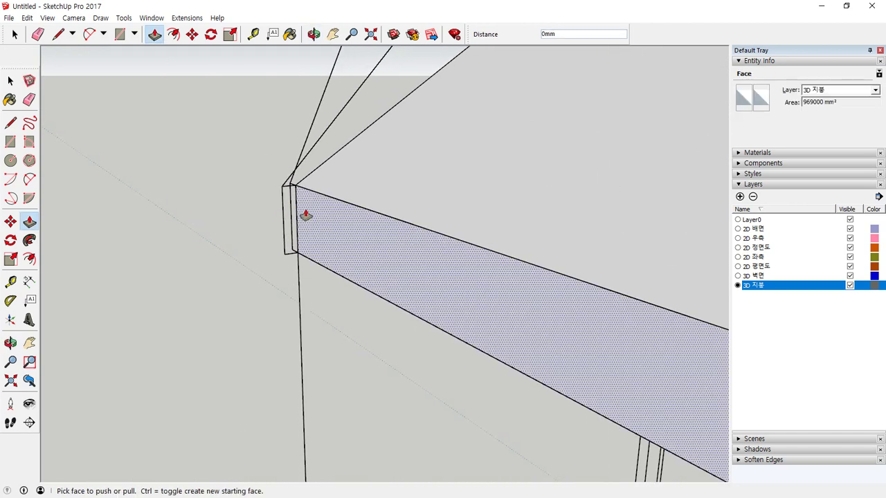
pyautogui.press('Escape')
pyautogui.press('m')
pyautogui.press('space')
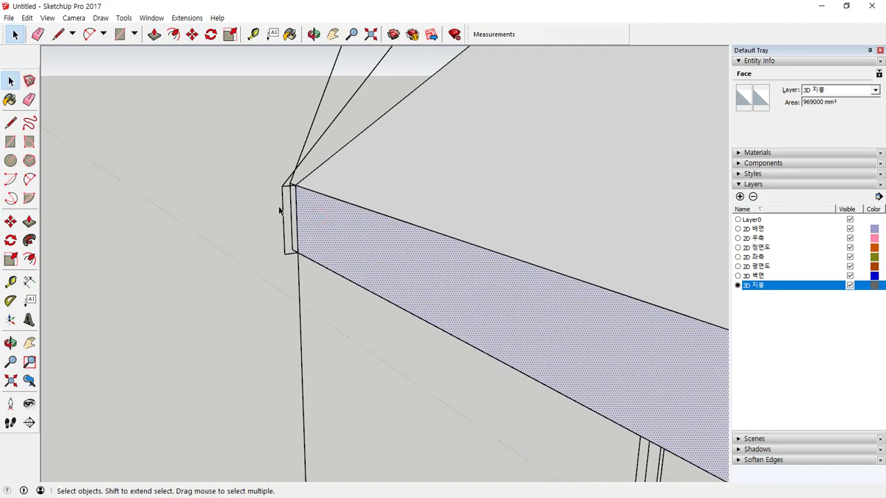
pyautogui.press('m')
pyautogui.click(295, 186)
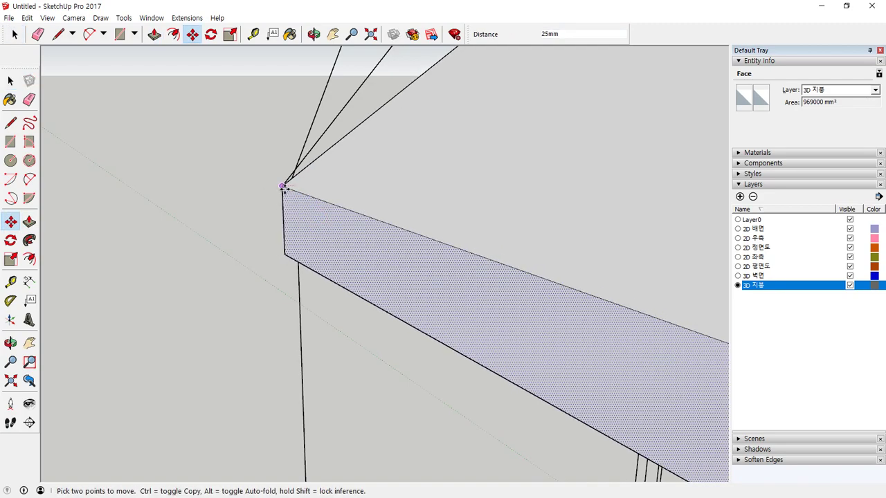
pyautogui.click(283, 187)
# Move the adjacent long-side face of the eave band outward to match the corner of the elevation outline
pyautogui.moveTo(238, 196); pyautogui.dragTo(653, 283, button='middle')
pyautogui.press('space')
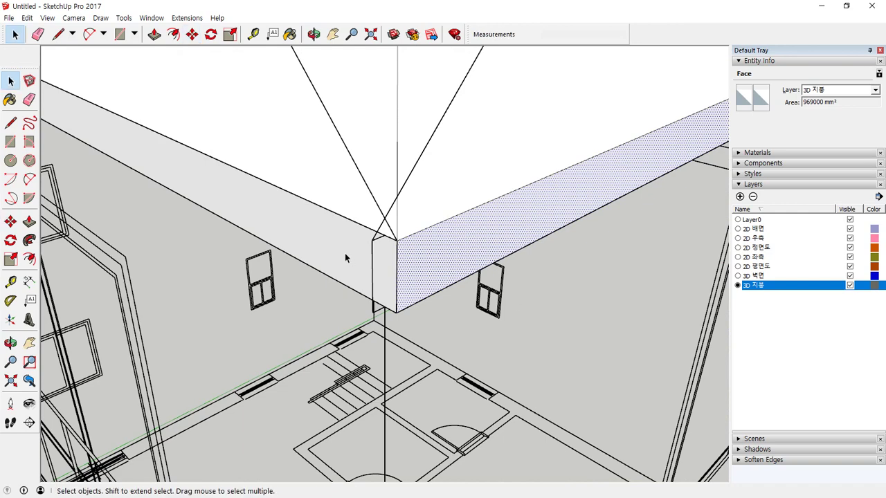
pyautogui.press('m')
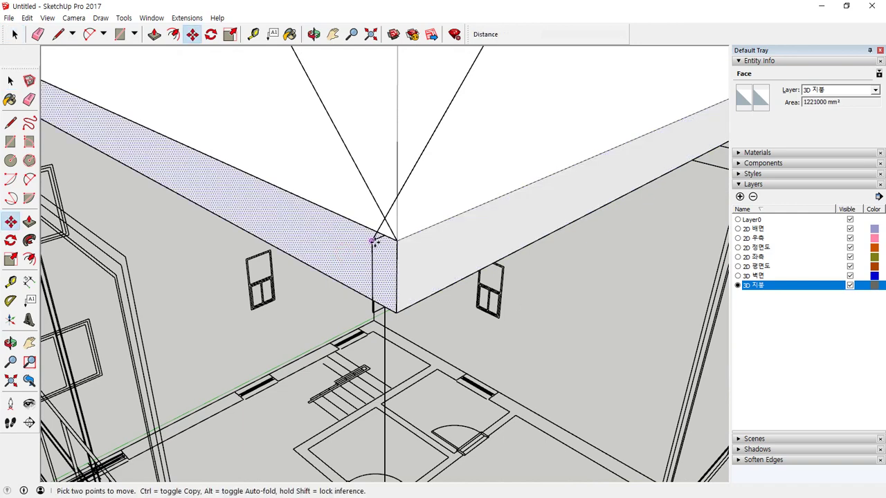
pyautogui.click(380, 237)
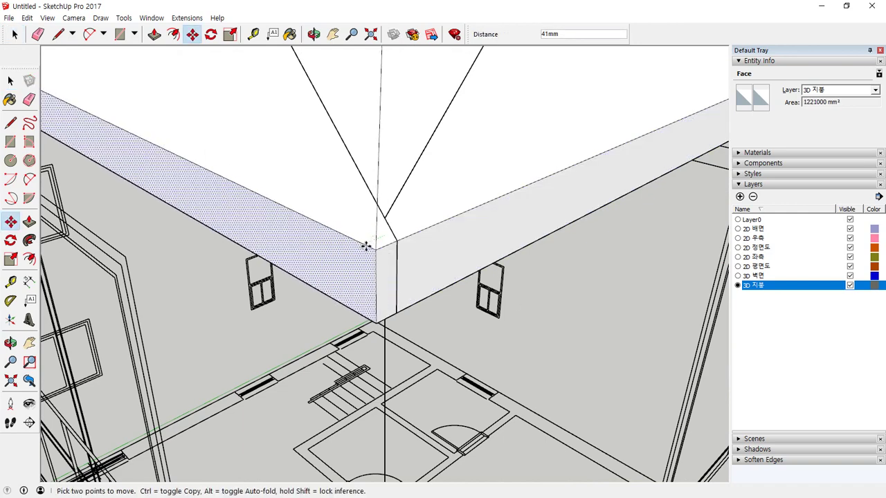
pyautogui.scroll(-7, 277, 207)
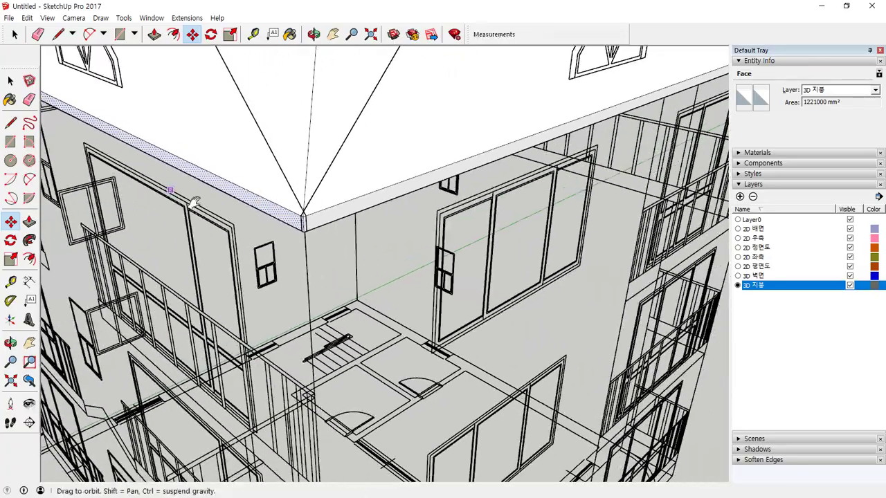
# Move the opposite short-side face of the eave band 25 mm outward to the corner of its elevation outline
pyautogui.moveTo(194, 200); pyautogui.dragTo(696, 244, button='middle')
pyautogui.scroll(-2, 279, 205)
pyautogui.scroll(5, 516, 197)
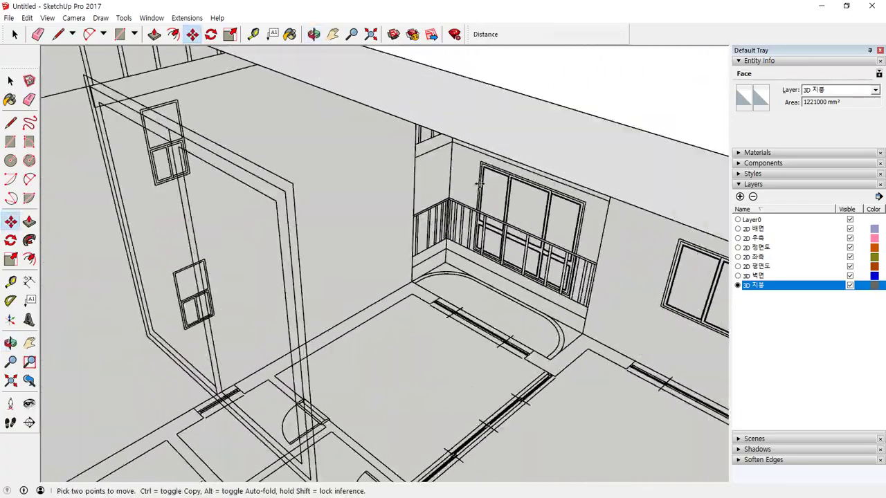
pyautogui.scroll(-3, 521, 195)
pyautogui.keyDown('shift'); pyautogui.moveTo(526, 196); pyautogui.dragTo(540, 208, button='middle'); pyautogui.keyUp('shift')
pyautogui.press('space')
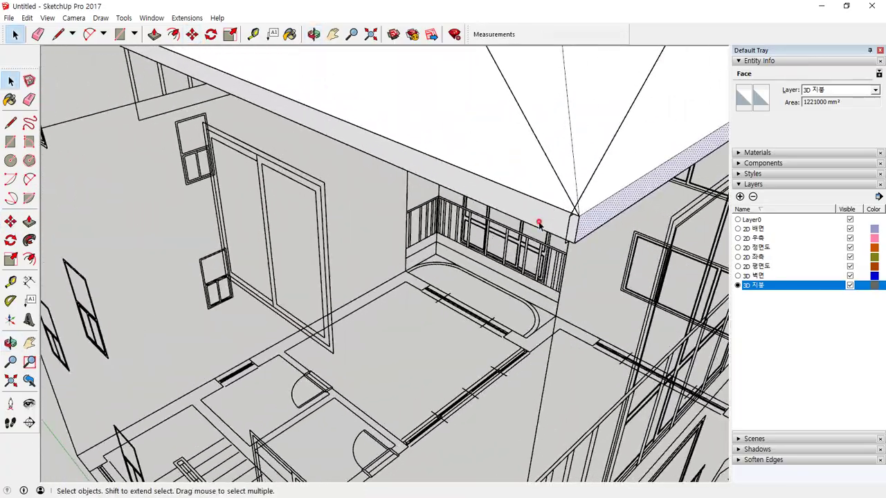
pyautogui.click(532, 223)
pyautogui.scroll(2, 552, 227)
pyautogui.press('m')
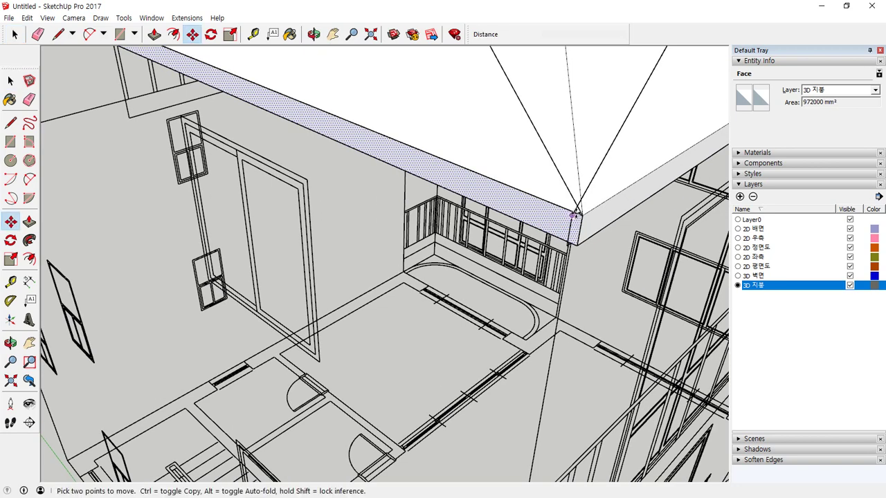
pyautogui.scroll(2, 571, 219)
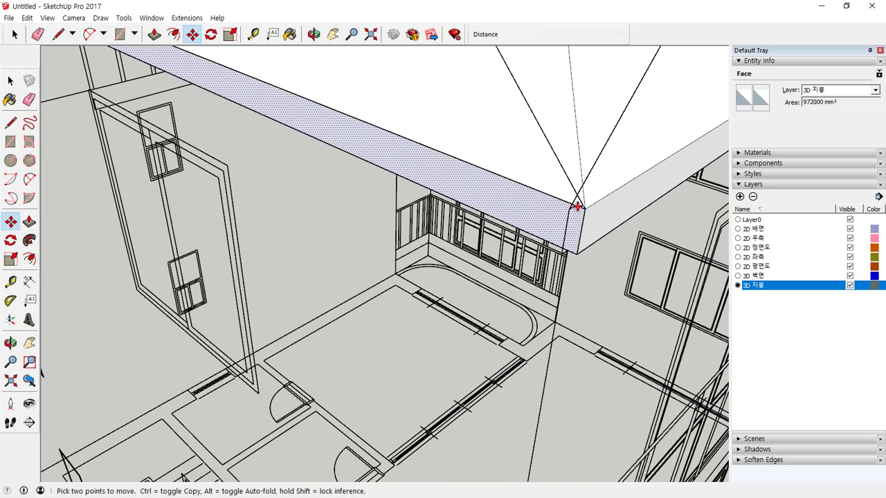
pyautogui.click(578, 206)
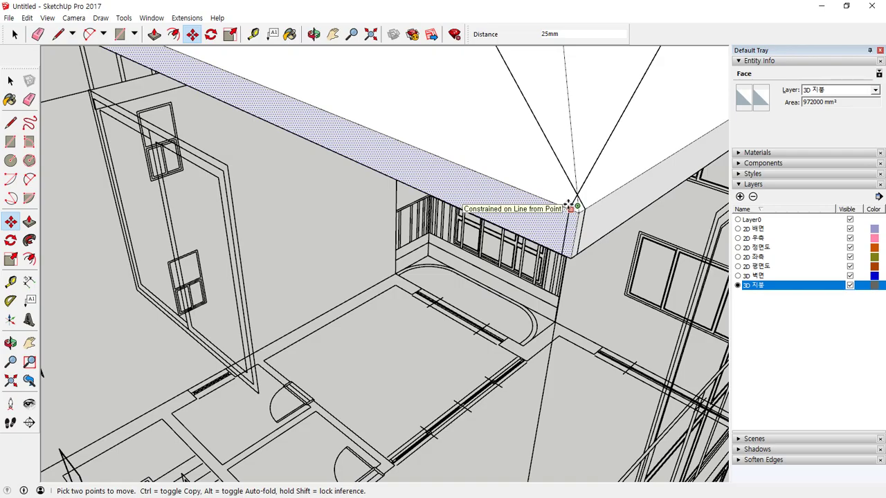
pyautogui.click(569, 205)
# Clear the selection and examine the roof and its eave band from several sides of the building
pyautogui.scroll(-5, 443, 225)
pyautogui.moveTo(131, 92); pyautogui.dragTo(509, 141, button='middle')
pyautogui.press('space')
pyautogui.click(135, 190)
pyautogui.scroll(-4, 447, 164)
pyautogui.keyDown('shift'); pyautogui.moveTo(552, 160); pyautogui.dragTo(215, 170, button='middle'); pyautogui.keyUp('shift')
pyautogui.moveTo(514, 178); pyautogui.dragTo(307, 258, button='middle')
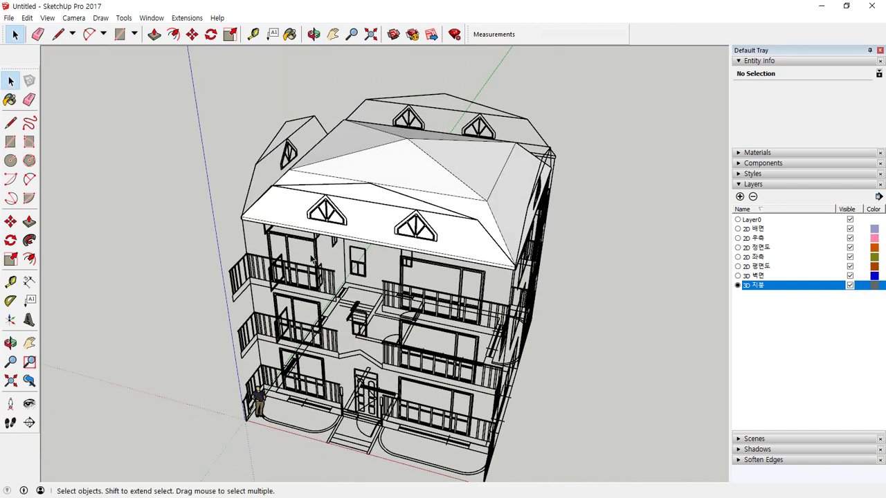
pyautogui.moveTo(426, 237); pyautogui.dragTo(244, 211, button='middle')
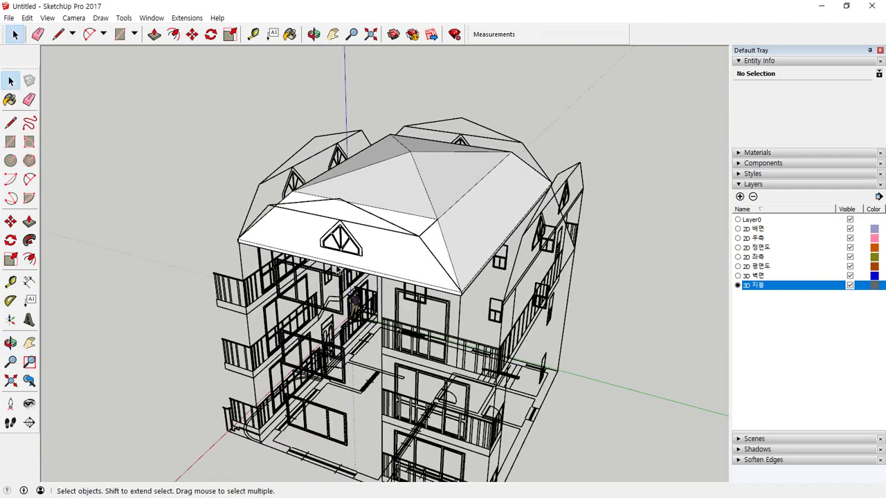
pyautogui.scroll(2, 385, 282)
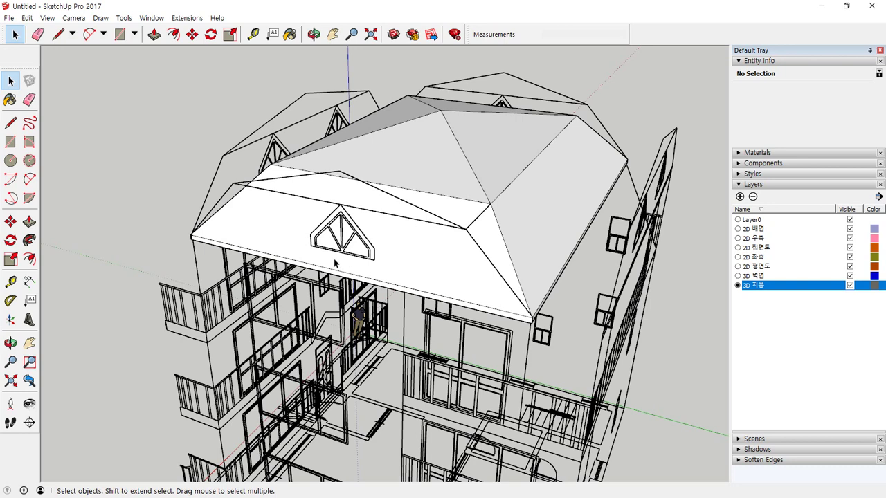
pyautogui.scroll(6, 355, 201)
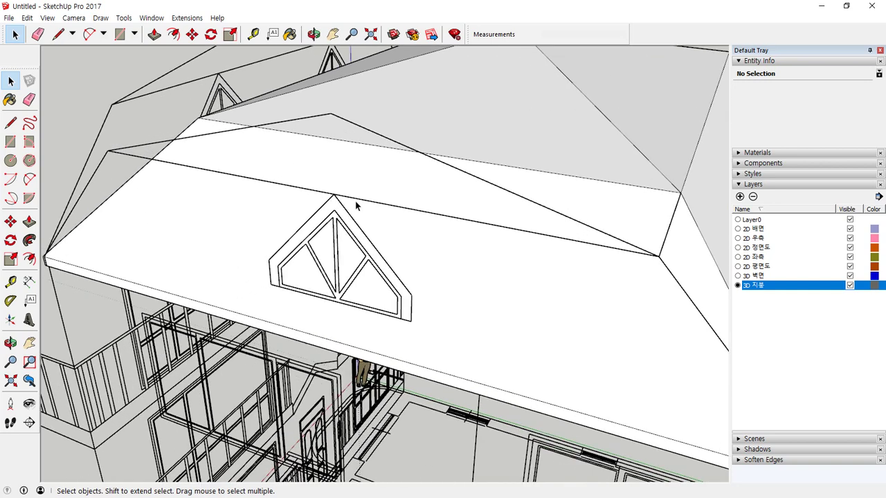
pyautogui.press('l')
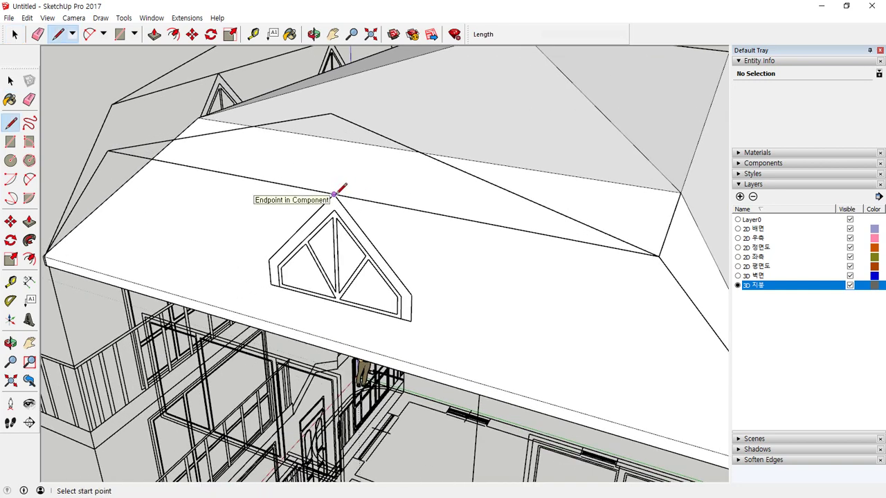
pyautogui.click(335, 195)
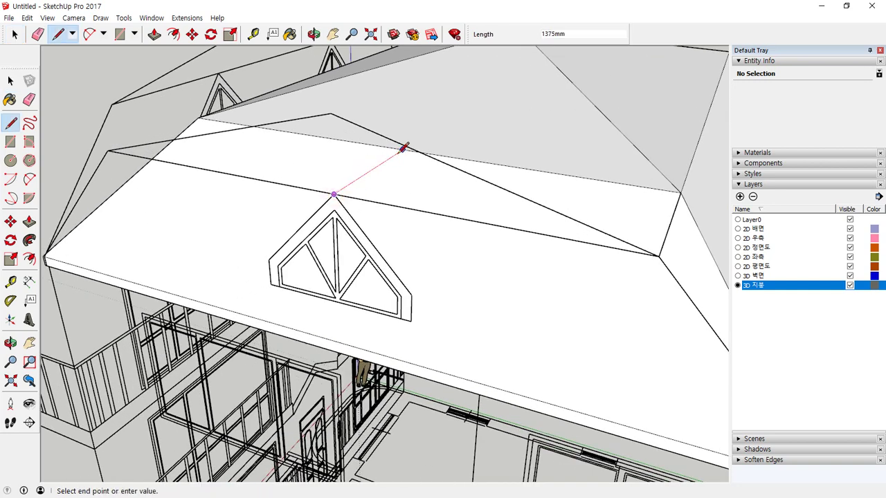
pyautogui.press('shift')
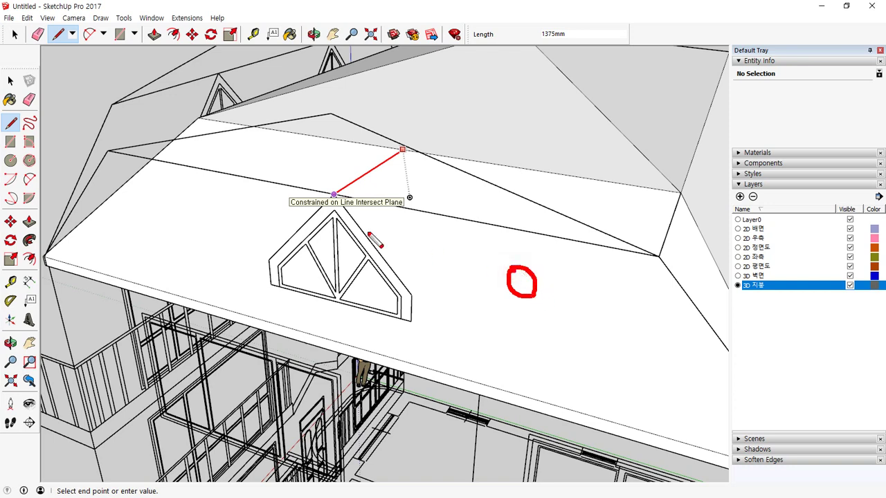
pyautogui.press('shift')
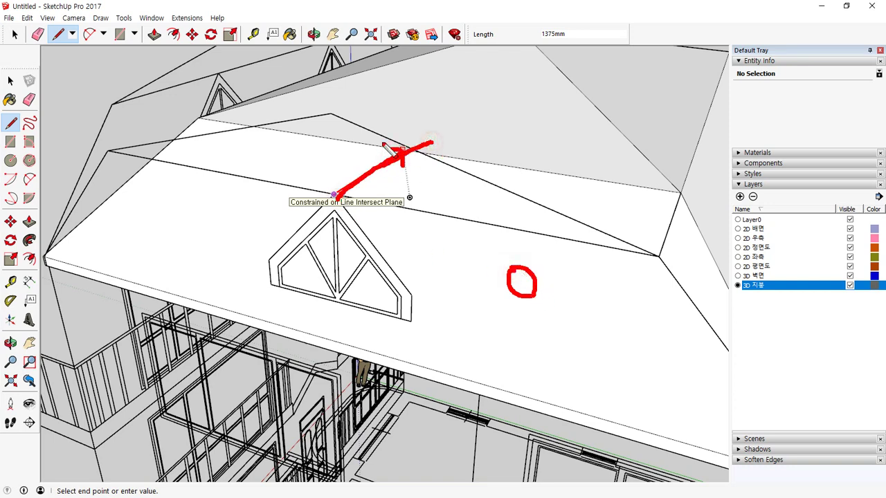
pyautogui.moveTo(429, 211); pyautogui.dragTo(423, 223)
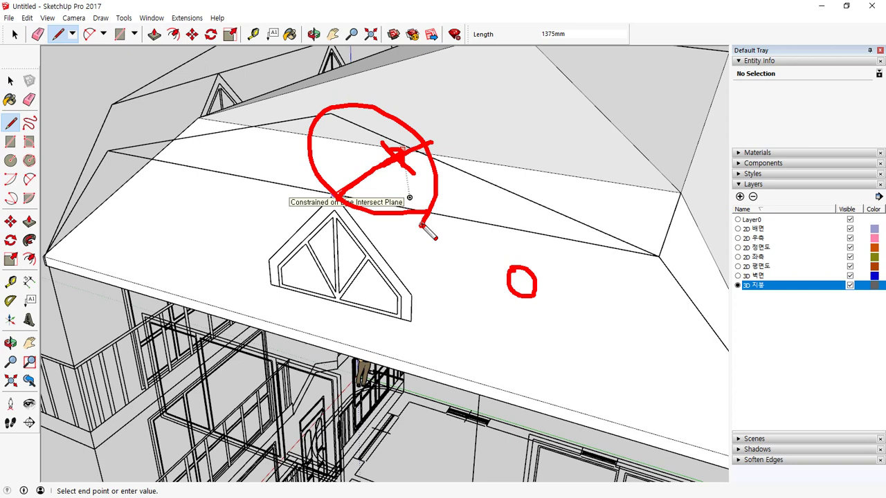
pyautogui.press('Escape')
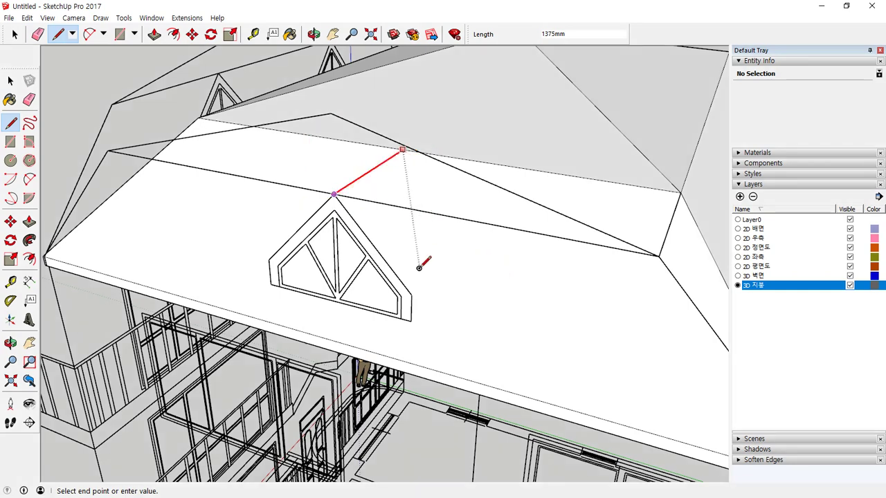
pyautogui.press('Escape')
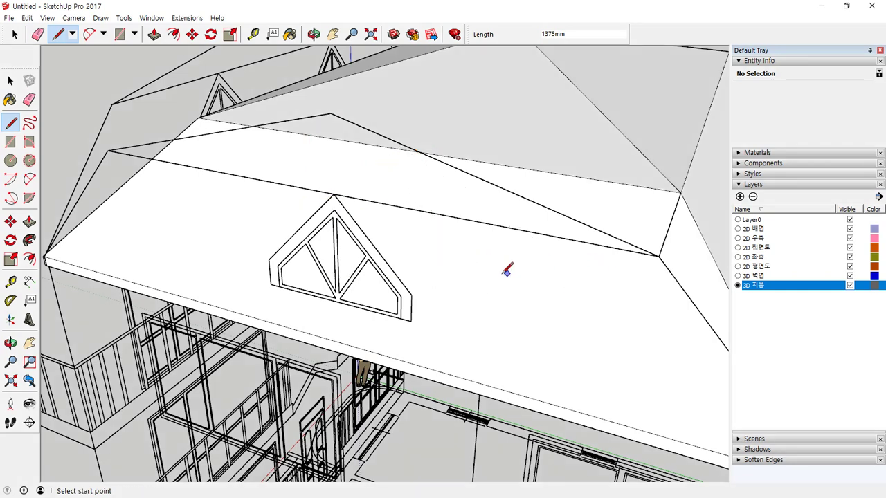
# Draw a 625 mm line along the red axis from the gable window's upper side corner back to the roof slope
pyautogui.click(411, 295)
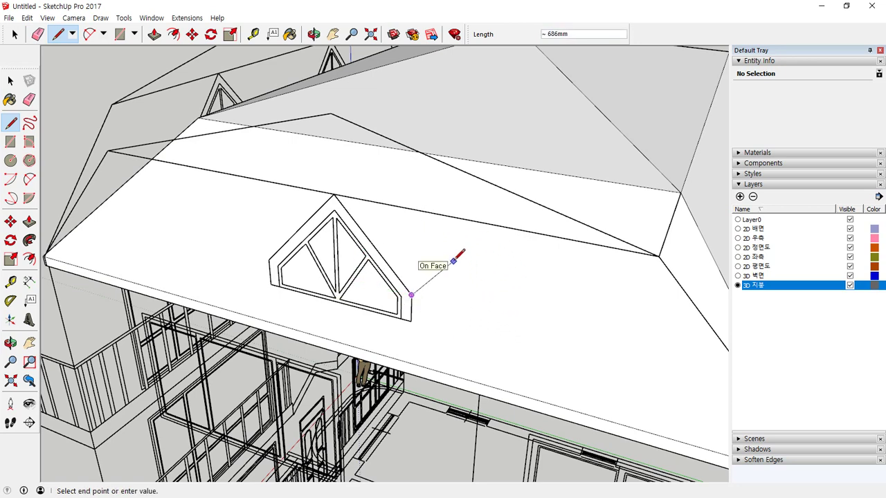
pyautogui.press('Right')
pyautogui.moveTo(433, 206); pyautogui.dragTo(382, 235, button='middle')
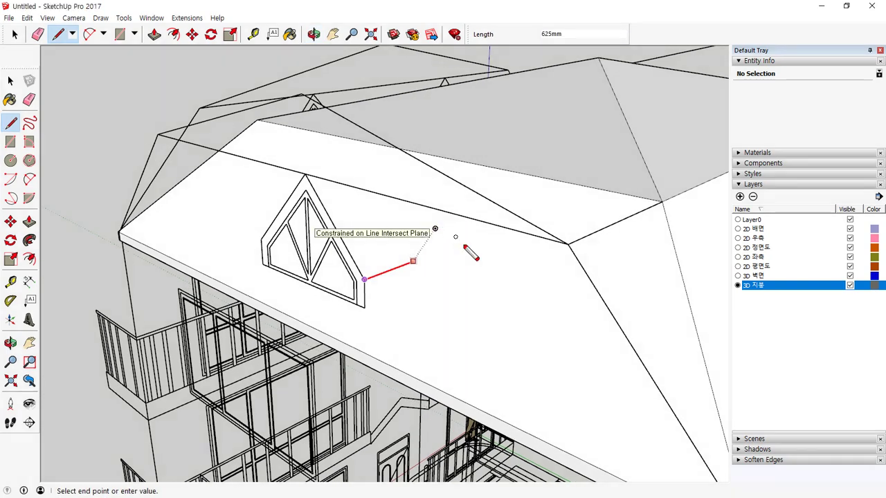
pyautogui.moveTo(372, 284); pyautogui.dragTo(416, 270)
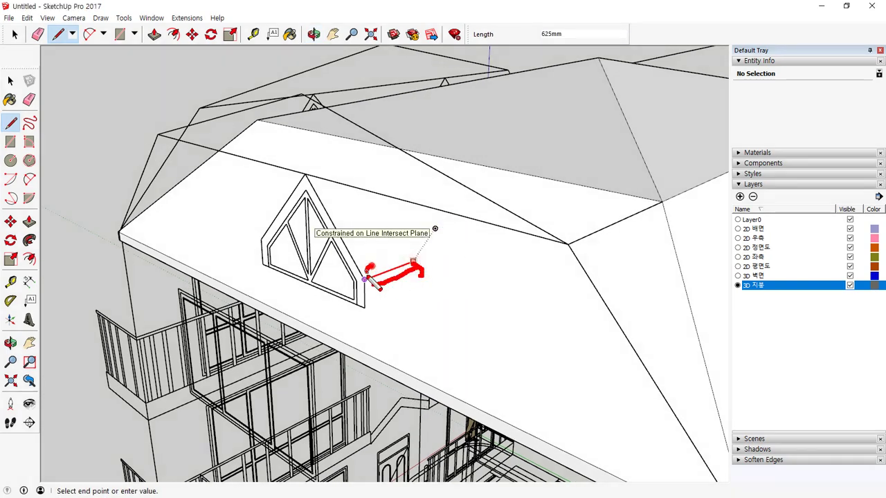
pyautogui.moveTo(458, 230); pyautogui.dragTo(445, 238)
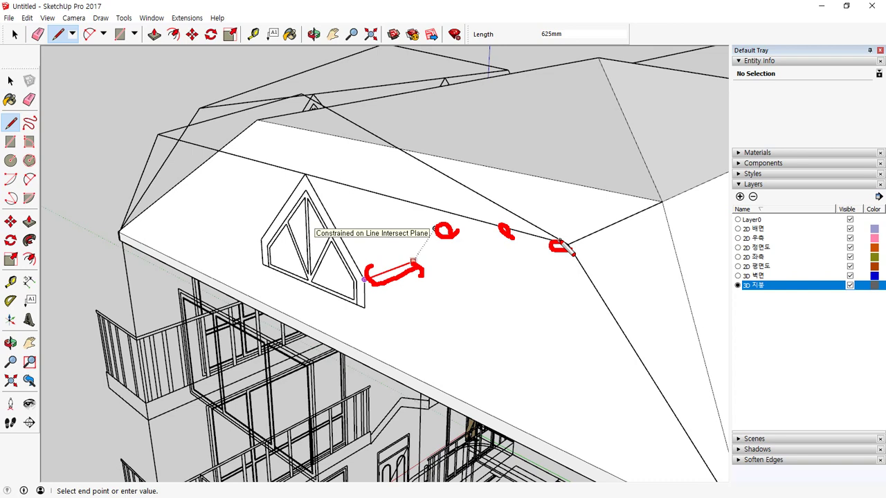
pyautogui.press('Escape')
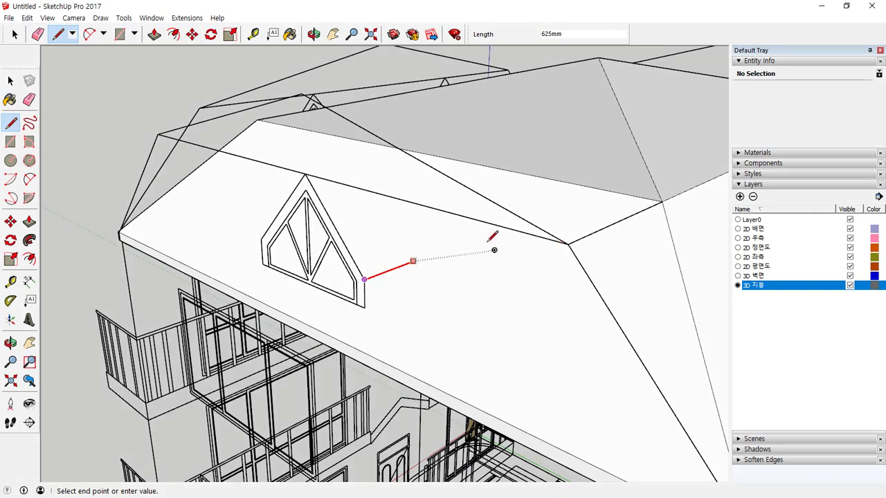
pyautogui.click(481, 269)
pyautogui.press('Escape')
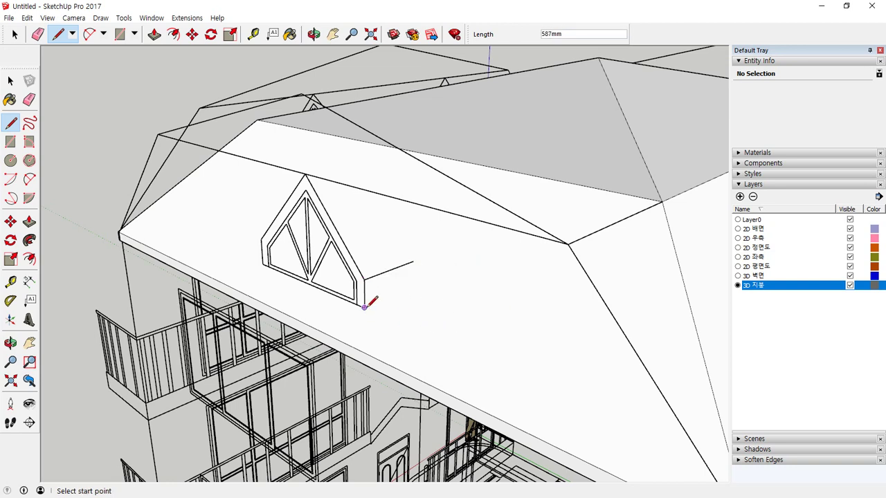
# Draw red-axis lines back to the roof slope from the gable window's lower corner (375 mm) and its apex (1375 mm)
pyautogui.write('375')
pyautogui.press('Return')
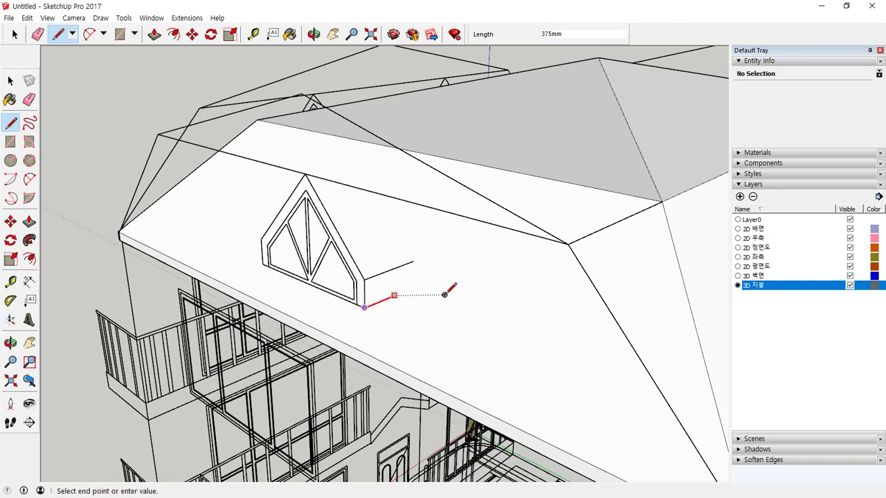
pyautogui.click(484, 286)
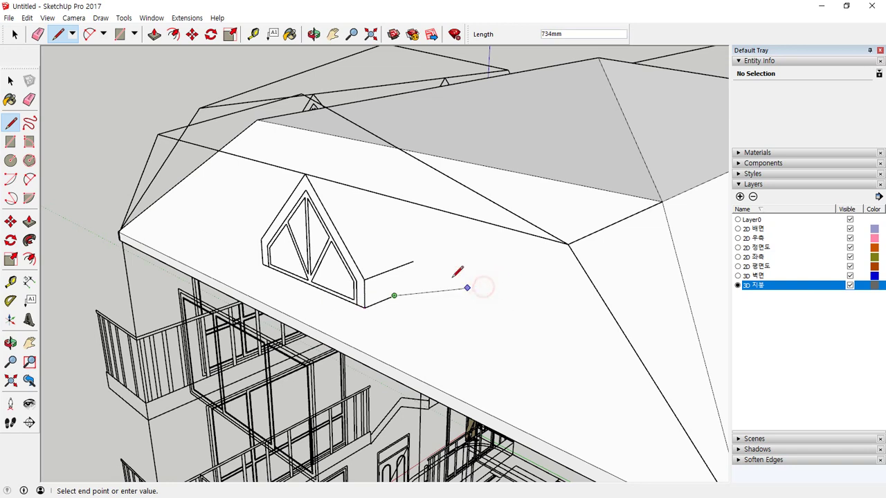
pyautogui.press('Escape')
pyautogui.click(305, 175)
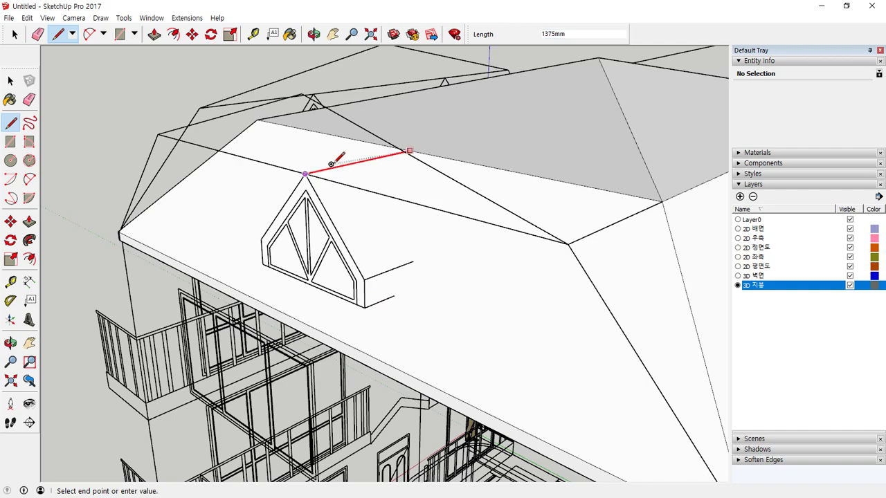
pyautogui.moveTo(256, 217); pyautogui.dragTo(564, 249, button='middle')
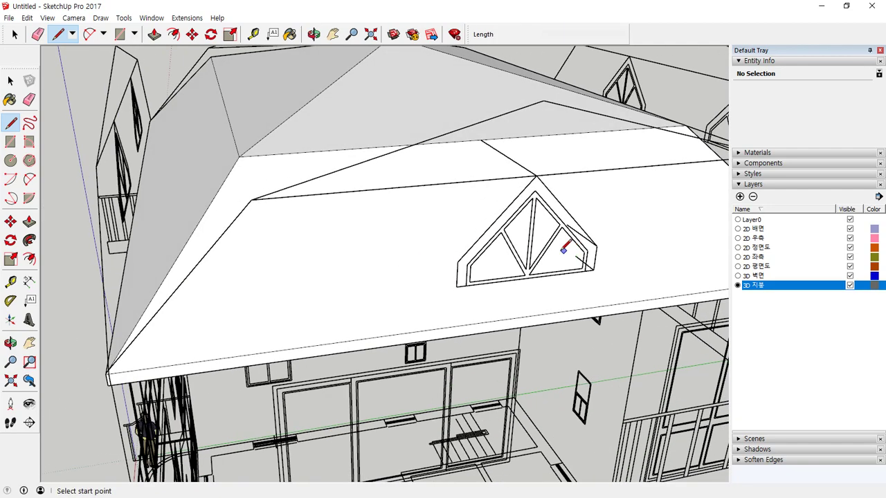
# Draw red-axis lines to the roof slope from the gable window's opposite side, 625 mm at the upper corner and another at the lower corner
pyautogui.click(458, 261)
pyautogui.press('Right')
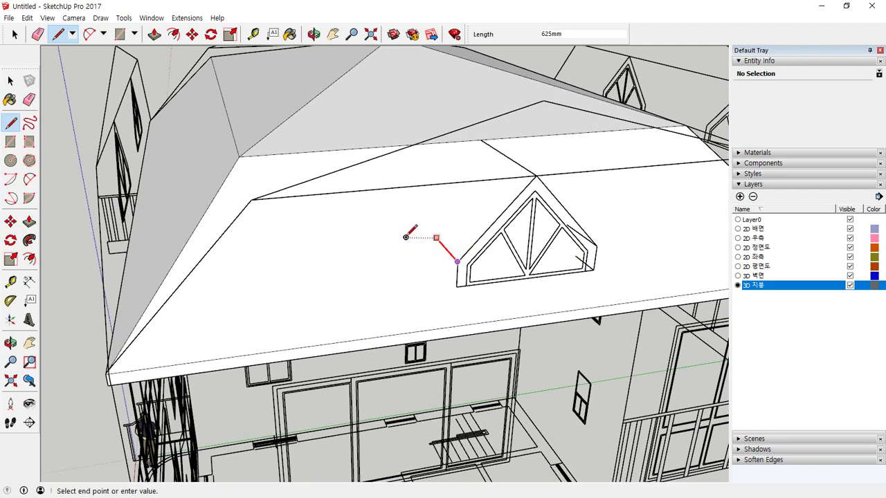
pyautogui.click(406, 234)
pyautogui.press('Escape')
pyautogui.click(456, 286)
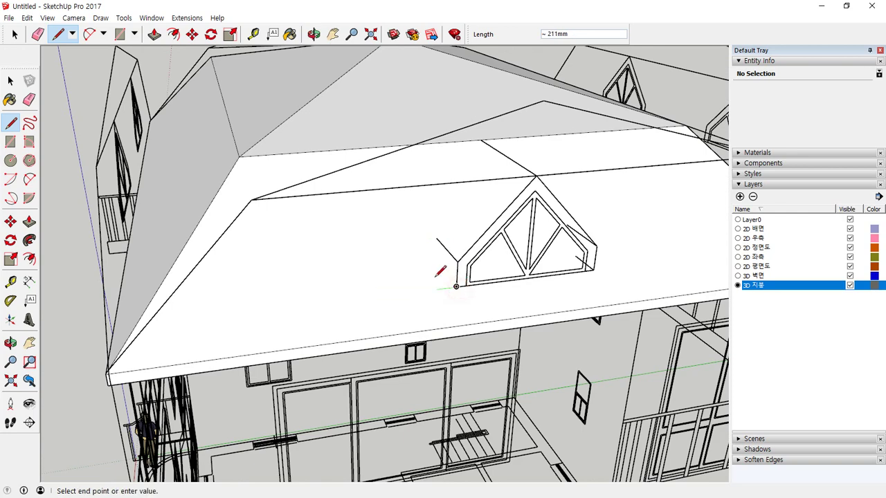
# Connect the rear endpoints of the dormer lines across both sides, the ridge and the base to close the outline on the roof slope
pyautogui.scroll(3, 429, 246)
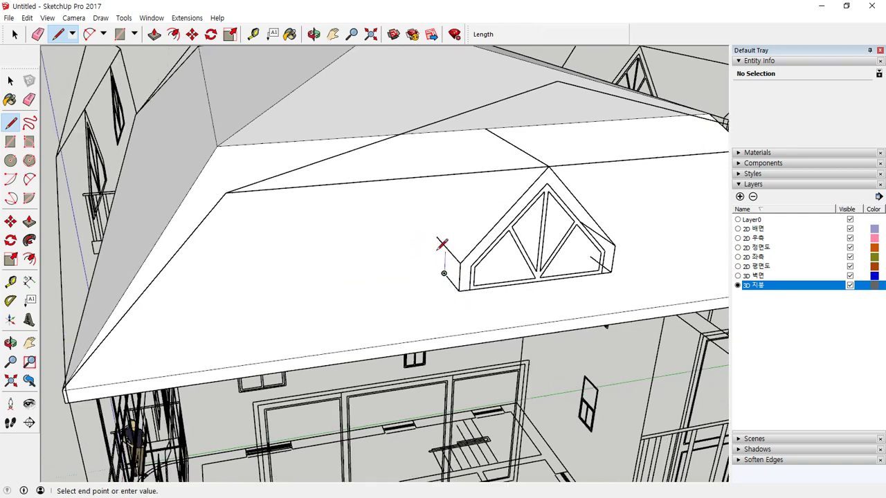
pyautogui.click(436, 231)
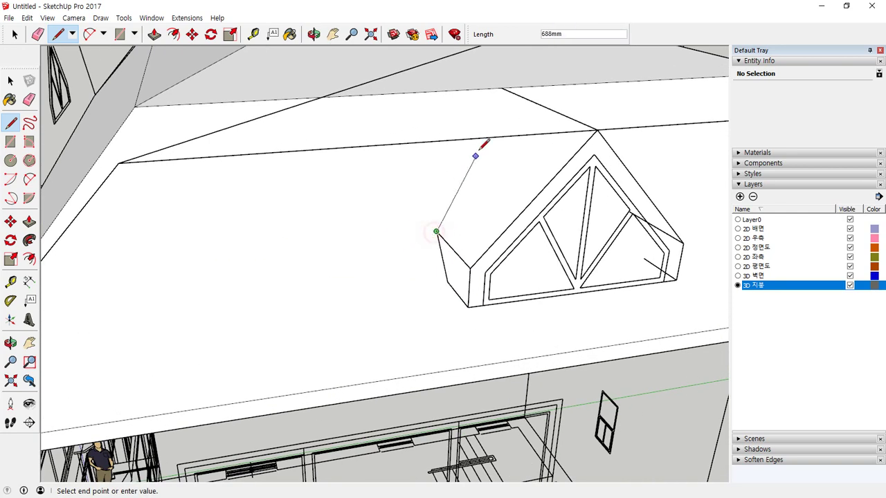
pyautogui.click(501, 88)
pyautogui.moveTo(501, 88); pyautogui.dragTo(593, 297, button='middle')
pyautogui.click(682, 281)
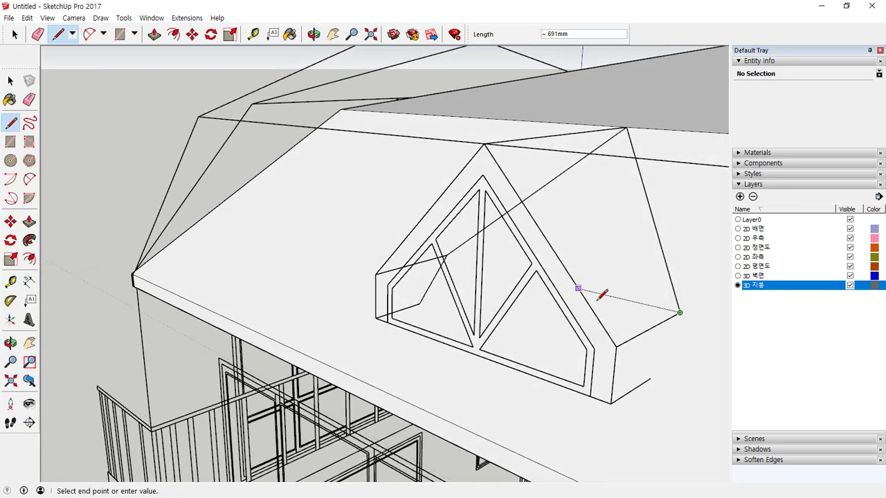
pyautogui.click(650, 379)
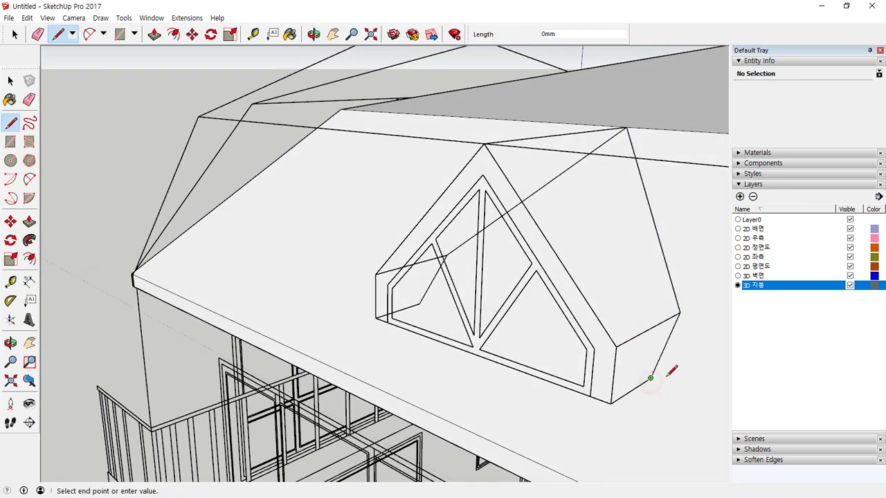
pyautogui.click(419, 302)
pyautogui.moveTo(449, 362)
pyautogui.mouseDown(button='middle')
pyautogui.moveTo(336, 321)
pyautogui.moveTo(365, 367)
pyautogui.moveTo(298, 258)
pyautogui.mouseUp(button='middle')
pyautogui.press('space')
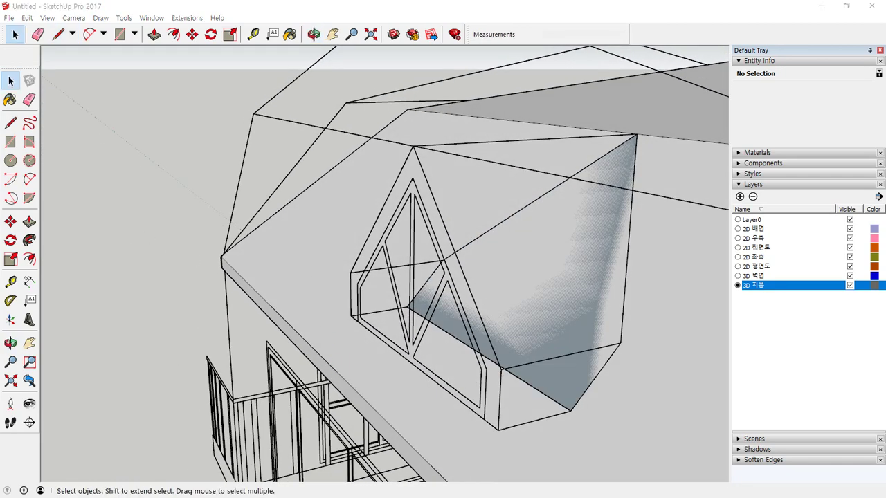
# Examine the face inside the closed dormer outline against the roof slope from several angles
pyautogui.moveTo(429, 291); pyautogui.dragTo(471, 294, button='middle')
pyautogui.moveTo(536, 386)
pyautogui.mouseDown()
pyautogui.moveTo(422, 247)
pyautogui.moveTo(615, 164)
pyautogui.moveTo(681, 346)
pyautogui.mouseUp()
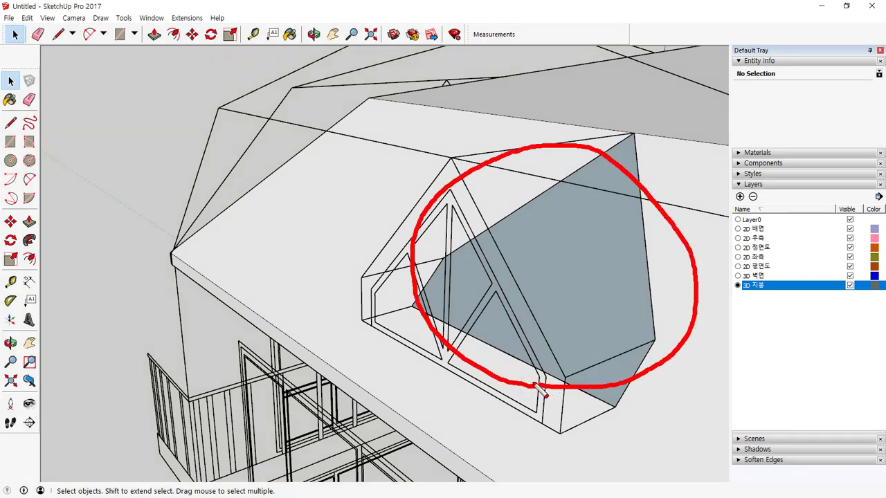
pyautogui.press('o')
pyautogui.moveTo(559, 316)
pyautogui.mouseDown()
pyautogui.moveTo(535, 300)
pyautogui.moveTo(547, 254)
pyautogui.moveTo(545, 307)
pyautogui.mouseUp()
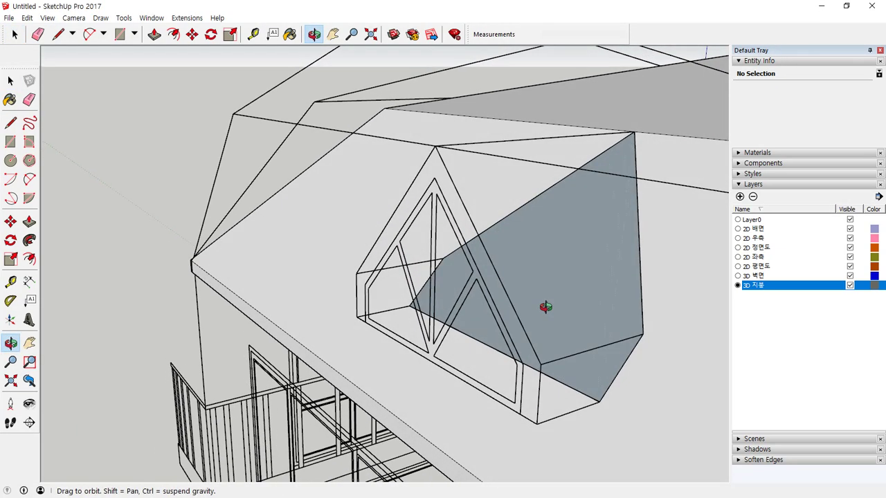
pyautogui.press('space')
pyautogui.moveTo(541, 301); pyautogui.dragTo(504, 324, button='middle')
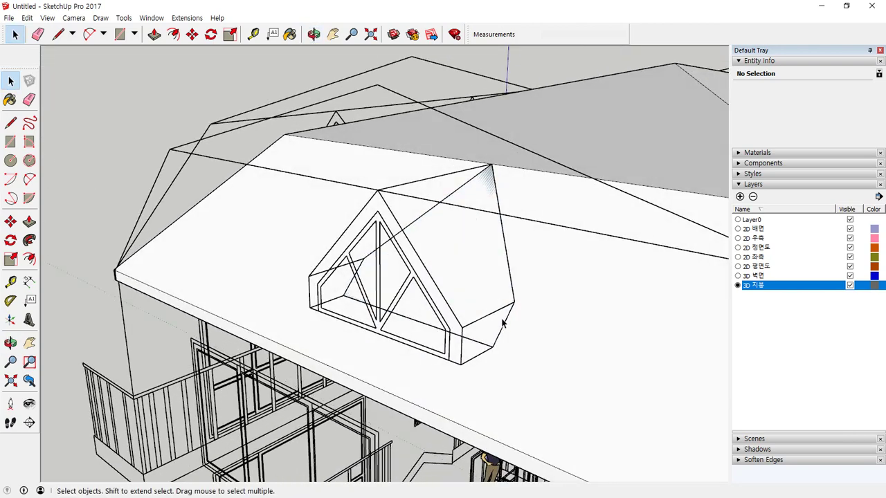
pyautogui.moveTo(476, 250)
pyautogui.mouseDown()
pyautogui.moveTo(483, 276)
pyautogui.moveTo(449, 267)
pyautogui.mouseUp()
pyautogui.press('Escape')
pyautogui.scroll(-2, 481, 290)
pyautogui.moveTo(519, 292)
pyautogui.mouseDown(button='middle')
pyautogui.moveTo(404, 272)
pyautogui.moveTo(437, 333)
pyautogui.mouseUp(button='middle')
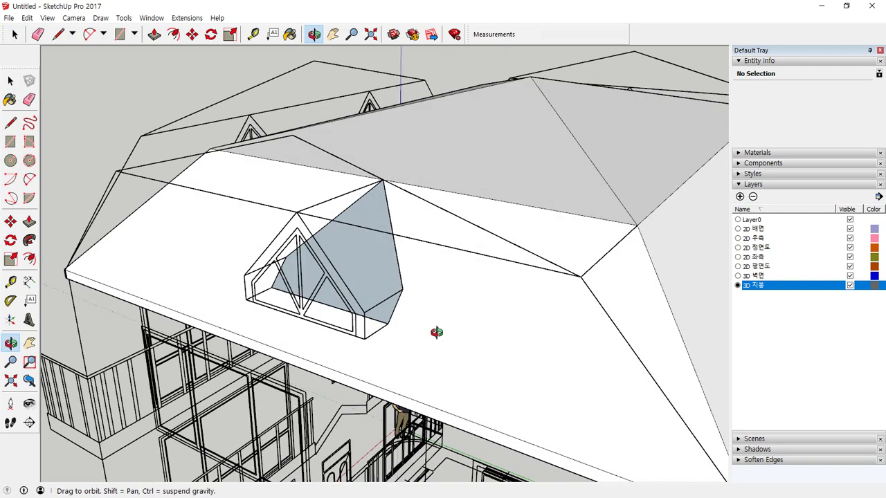
# Remove the roof slope face behind the gable window and the face inside the dormer outline, keeping their edges
pyautogui.click(433, 409)
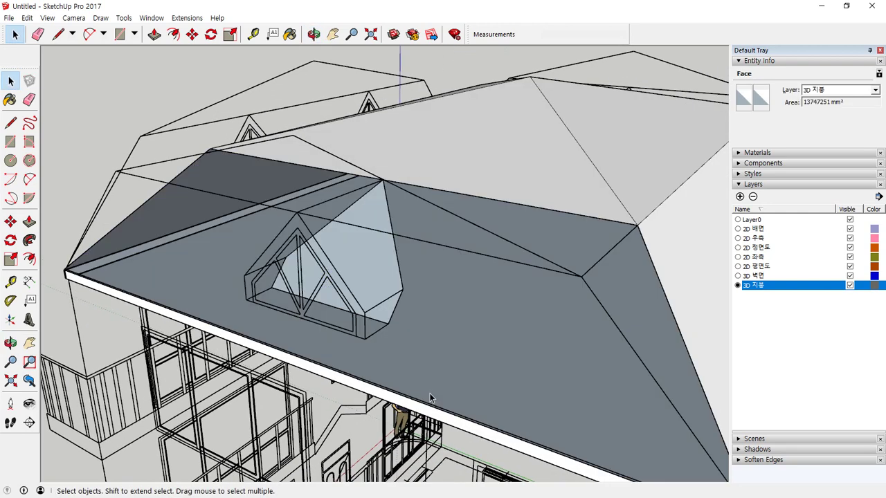
pyautogui.click(352, 259)
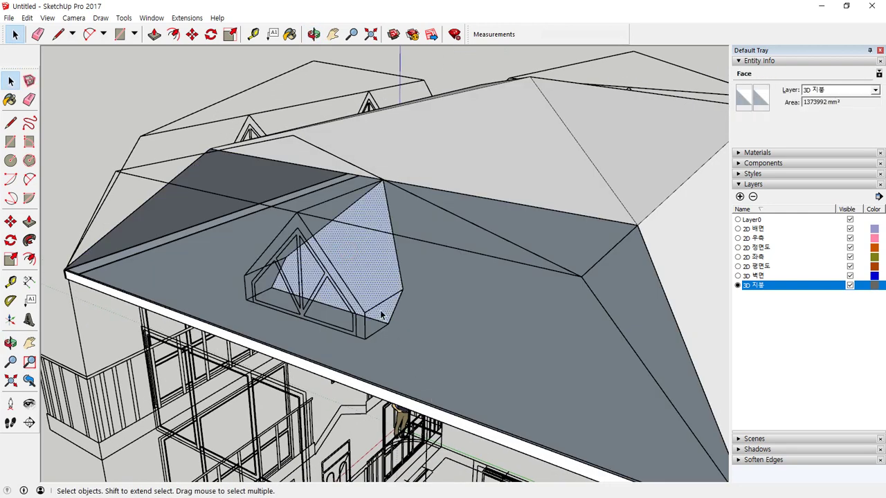
pyautogui.hotkey('ctrl', 't')
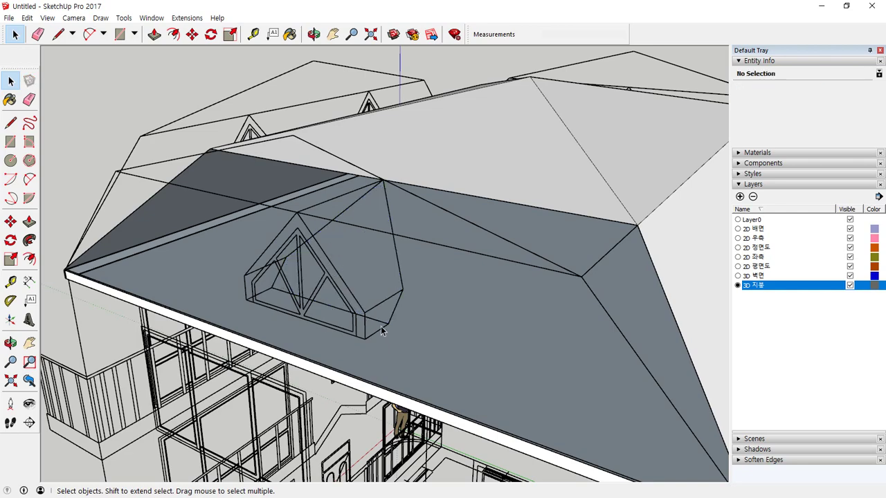
pyautogui.moveTo(399, 294); pyautogui.dragTo(326, 312, button='middle')
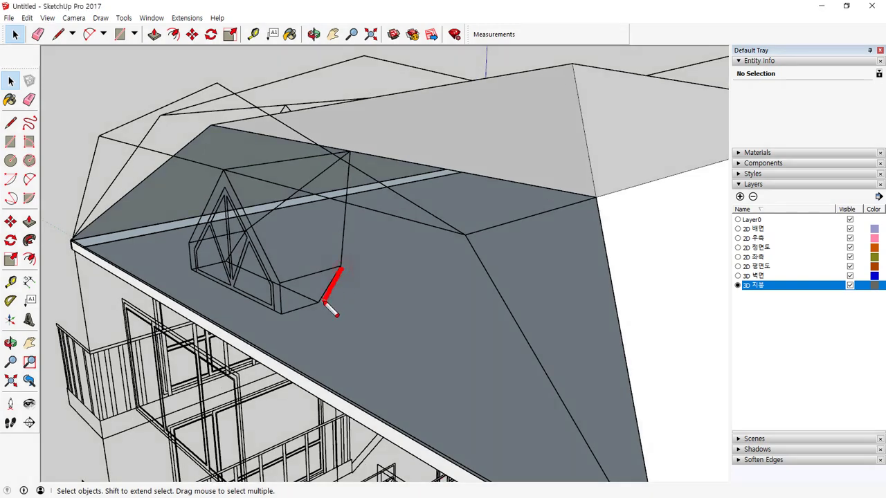
pyautogui.moveTo(348, 180); pyautogui.dragTo(339, 263)
pyautogui.moveTo(205, 130); pyautogui.dragTo(76, 235)
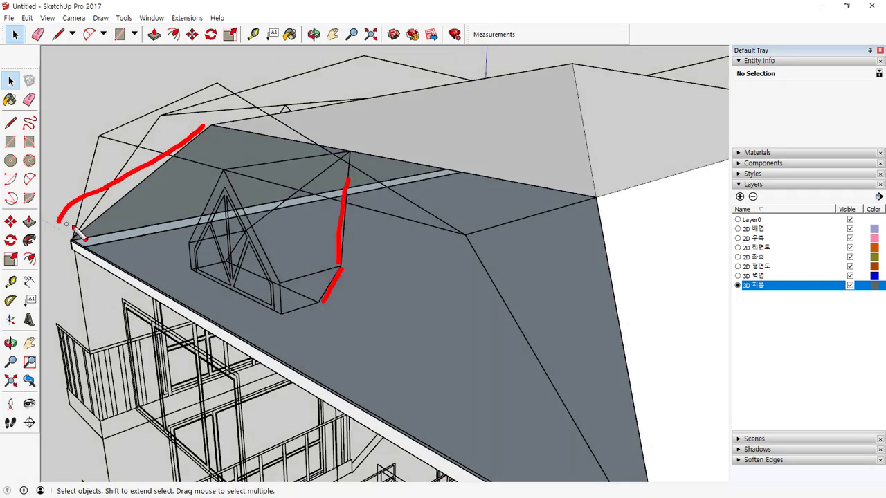
# Retrace the short lower rear edge of the dormer outline on the roof slope to restore the slope faces
pyautogui.press('Escape')
pyautogui.press('l')
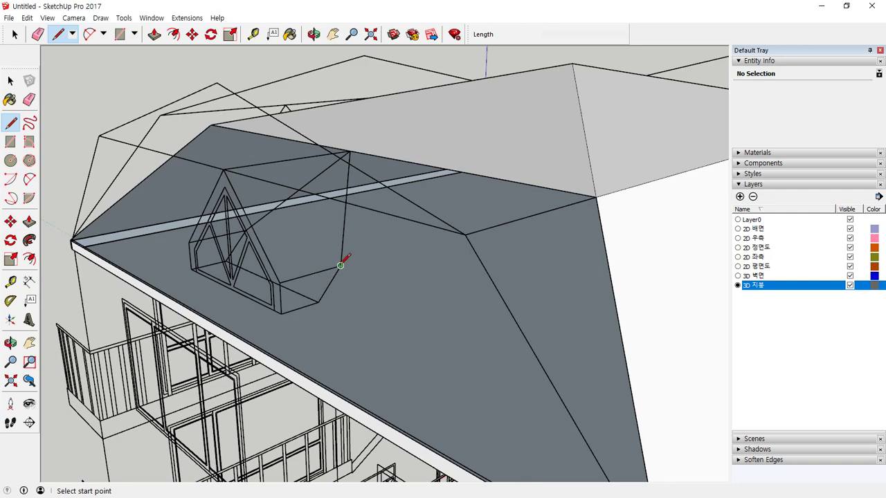
pyautogui.click(340, 266)
pyautogui.click(318, 302)
# Reverse the large roof slope face surrounding the dormer outline
pyautogui.moveTo(302, 382); pyautogui.dragTo(376, 372, button='middle')
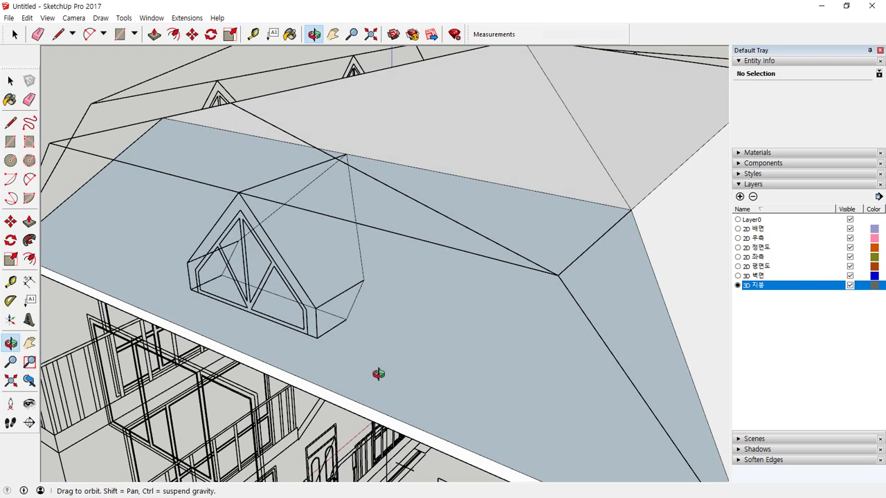
pyautogui.press('space')
pyautogui.click(332, 251)
pyautogui.click(394, 291)
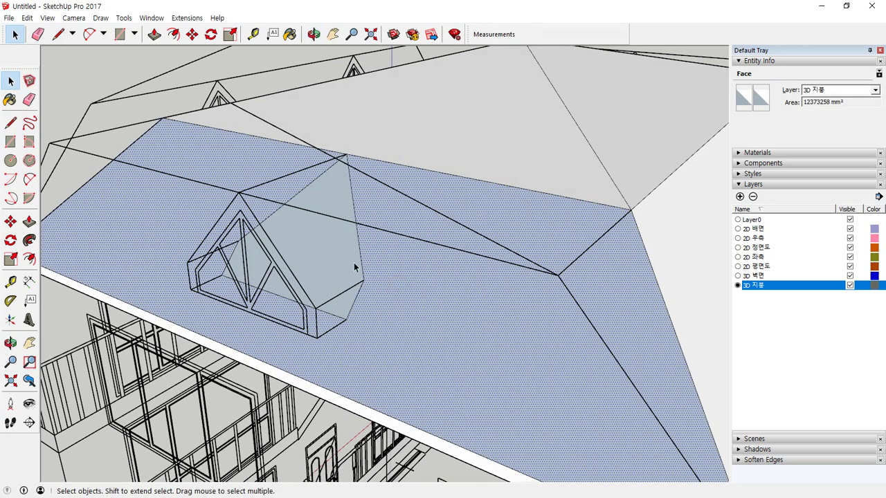
pyautogui.click(335, 254)
pyautogui.click(415, 298)
pyautogui.rightClick(416, 300)
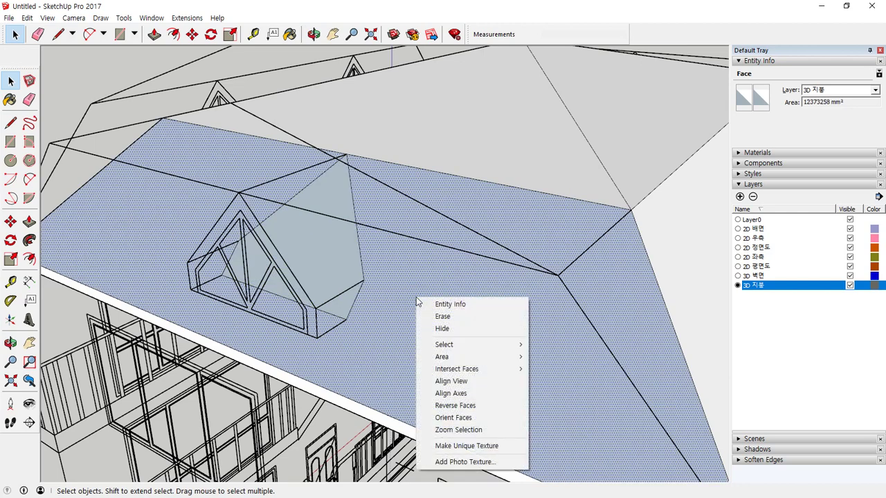
# Delete the roof face enclosed by the dormer outline to open the slope behind the gable window
pyautogui.click(321, 257)
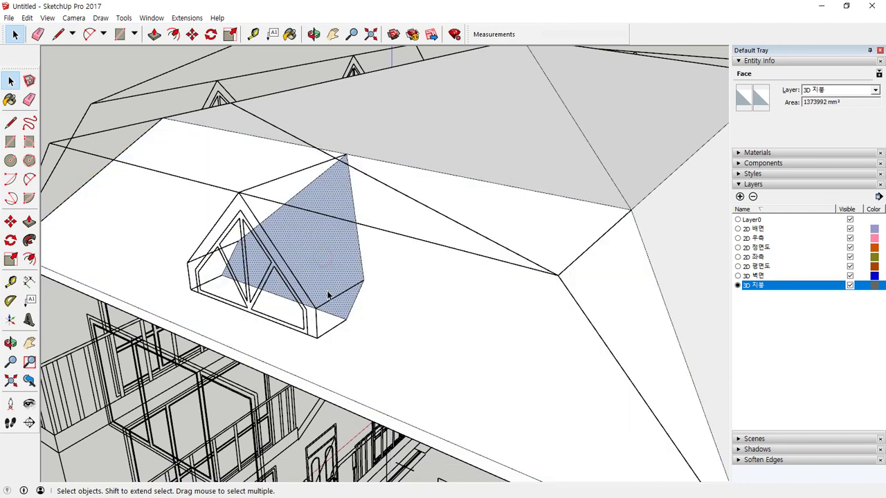
pyautogui.press('Escape')
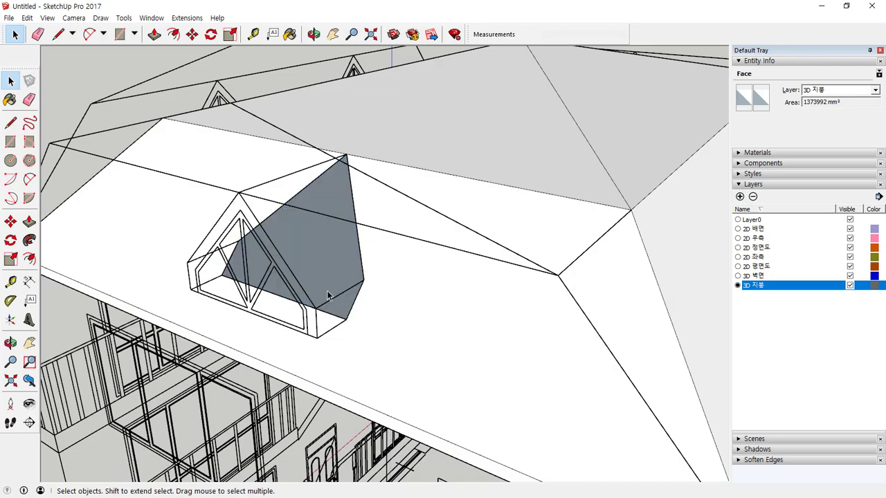
pyautogui.moveTo(328, 296); pyautogui.dragTo(437, 339, button='middle')
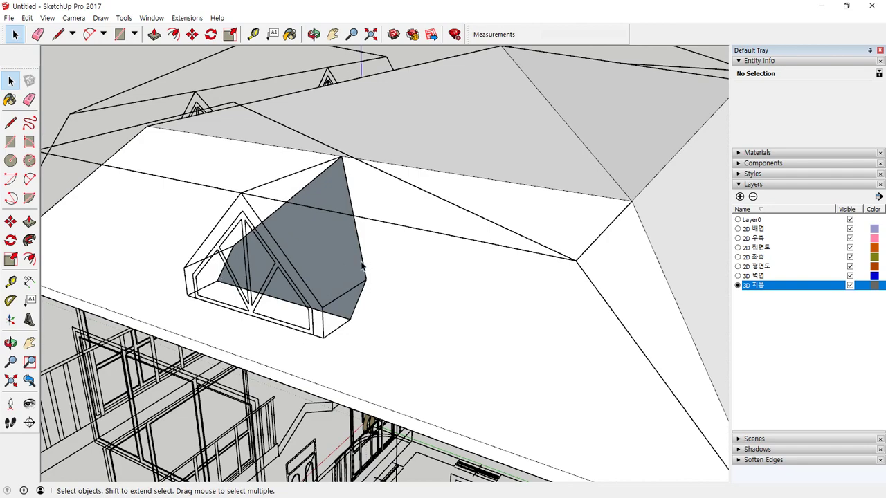
pyautogui.moveTo(362, 267); pyautogui.dragTo(360, 290, button='middle')
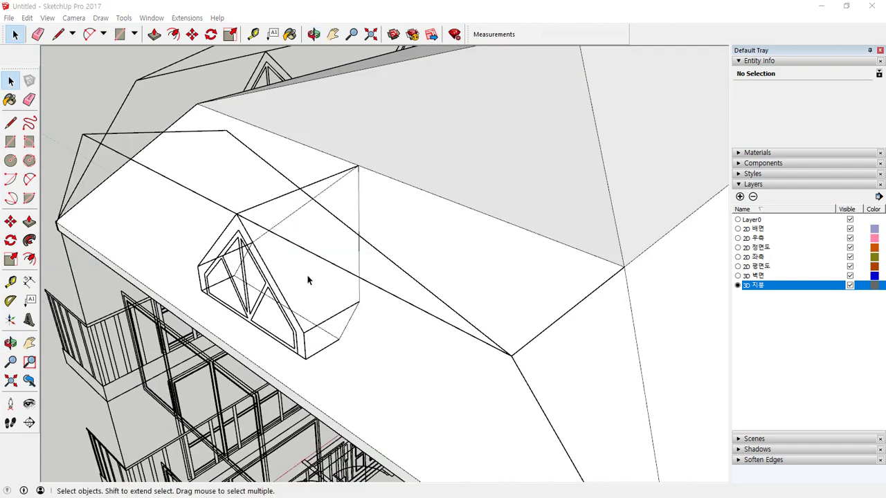
pyautogui.moveTo(308, 279); pyautogui.dragTo(348, 328, button='middle')
pyautogui.click(289, 313)
# Trace the gable's vertical edge and roof edge on one side to form that side's dormer wall and roof faces
pyautogui.press('l')
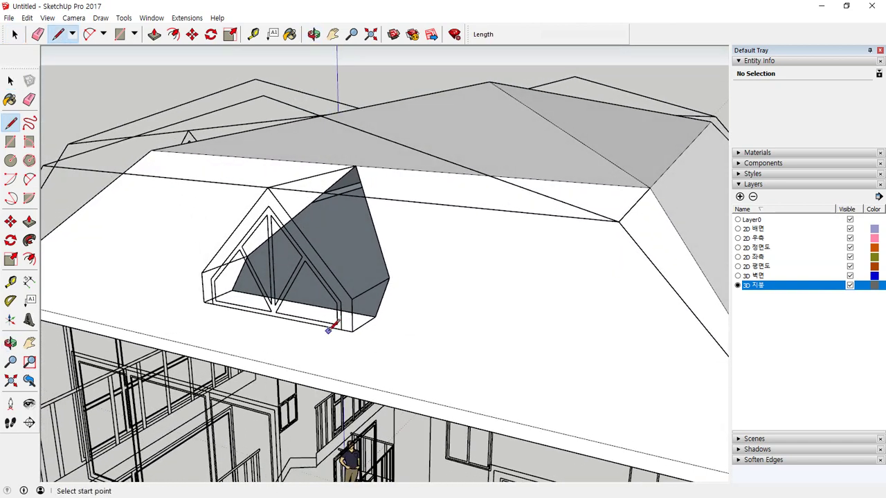
pyautogui.scroll(4, 277, 205)
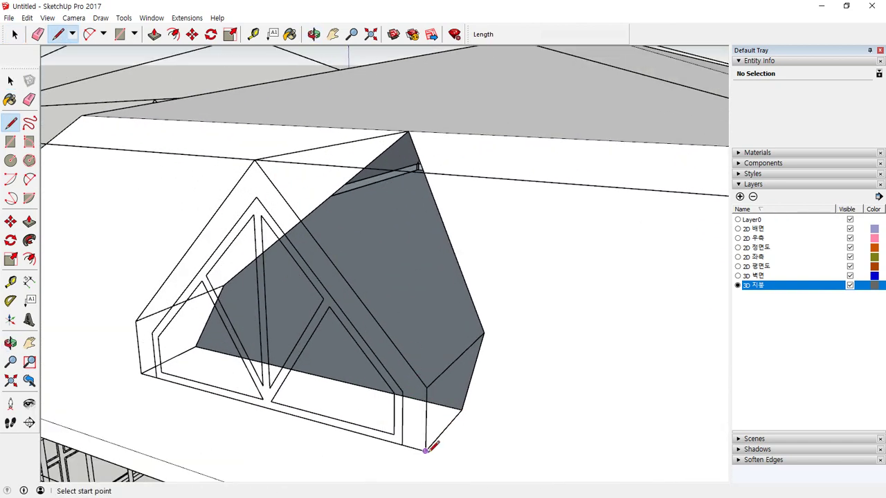
pyautogui.click(426, 451)
pyautogui.click(426, 387)
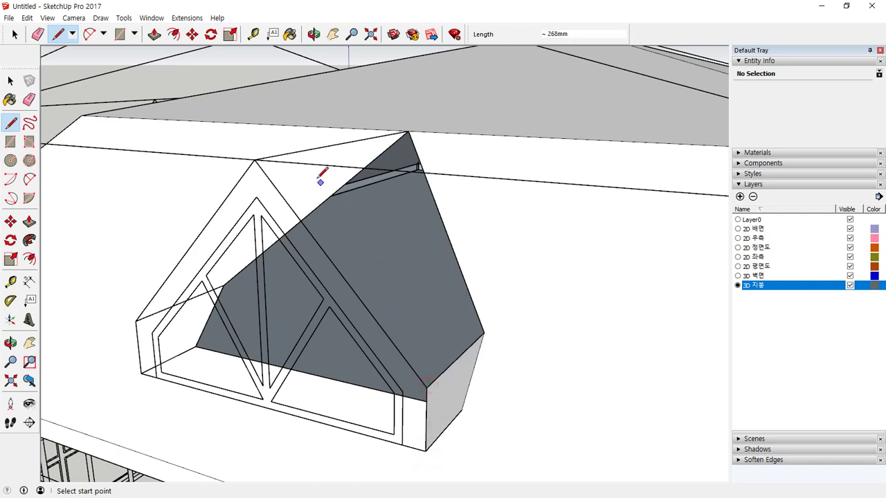
pyautogui.click(254, 160)
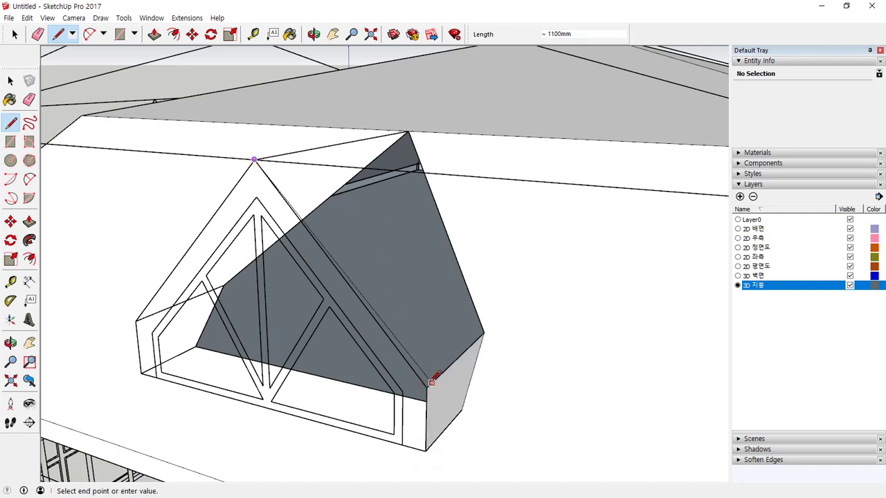
pyautogui.click(426, 388)
# Trace the gable's opposite edge from the apex to the upper and lower corners to fill the remaining dormer roof and side wall
pyautogui.click(254, 159)
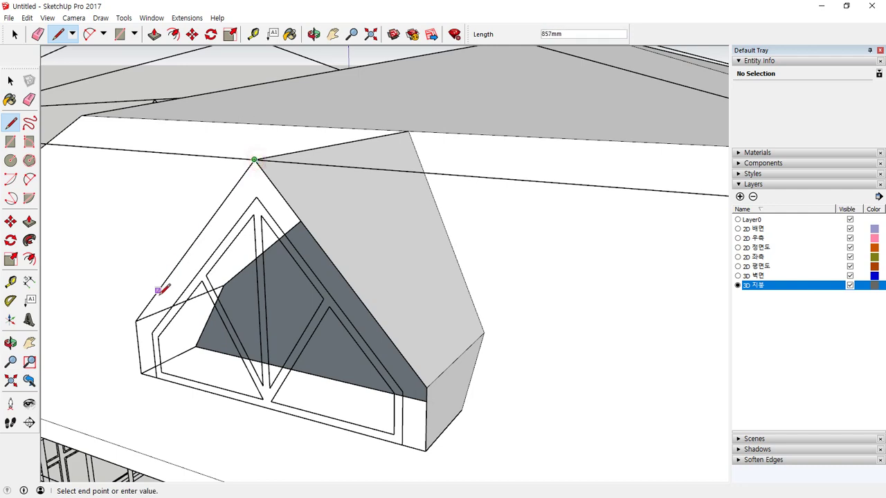
pyautogui.click(136, 321)
pyautogui.click(135, 321)
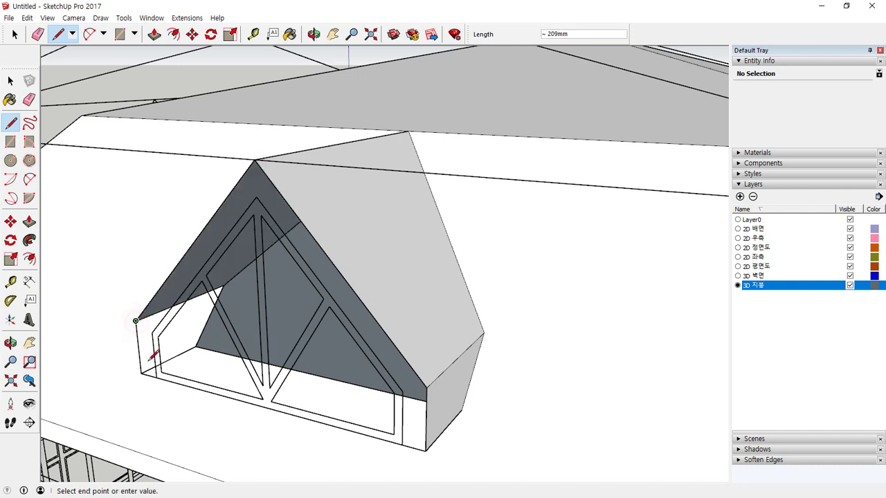
pyautogui.click(141, 374)
# Trace the gable window's outer frame over the apex and close its base with a 1300 mm line to fill the window face
pyautogui.click(142, 374)
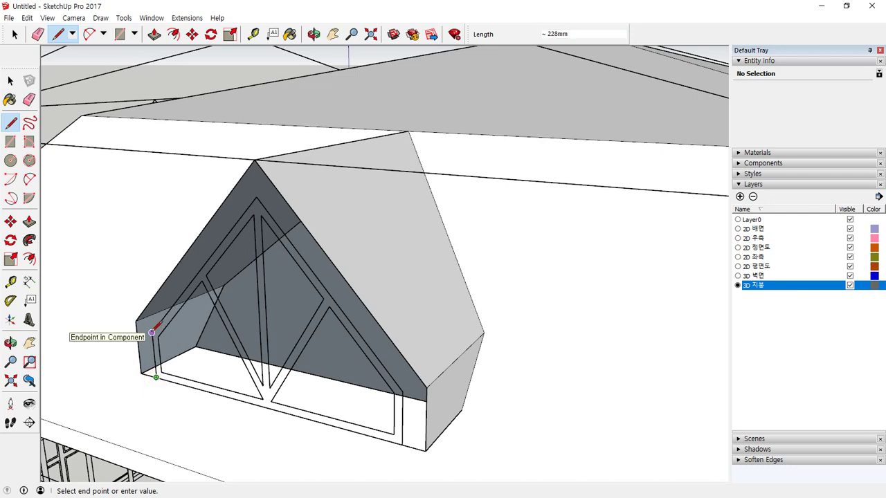
pyautogui.click(151, 333)
pyautogui.click(256, 197)
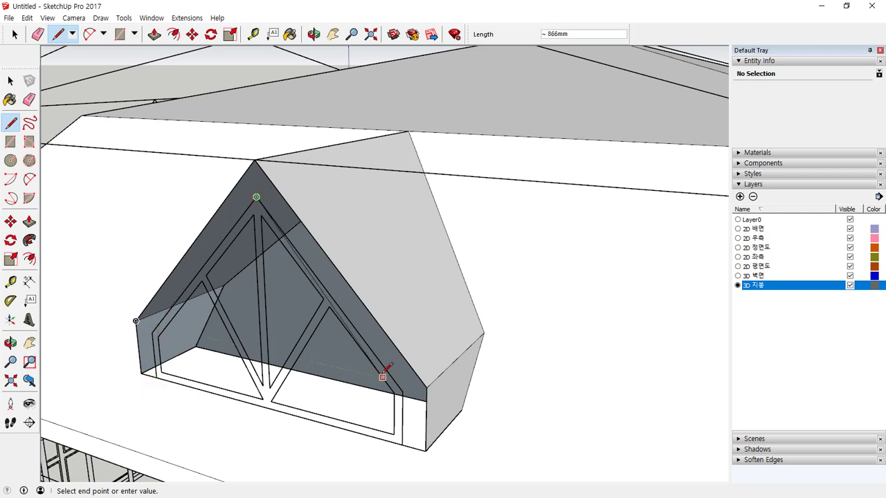
pyautogui.click(402, 392)
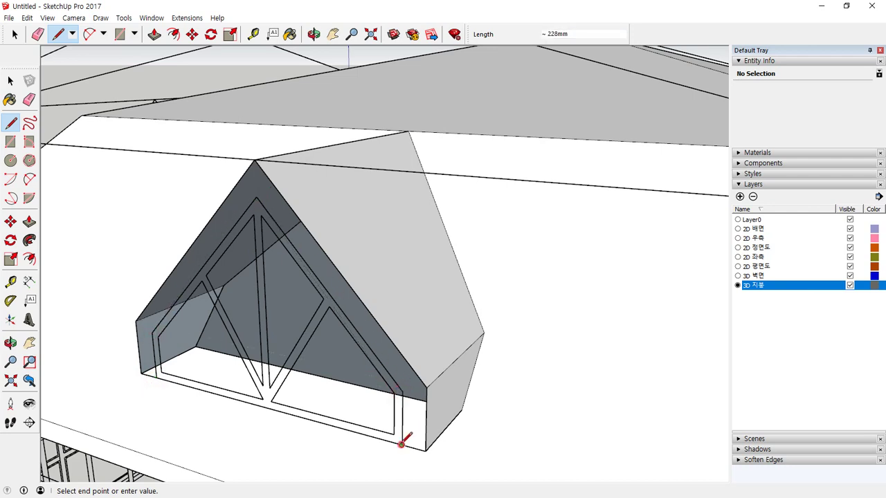
pyautogui.click(402, 445)
pyautogui.moveTo(383, 459)
pyautogui.mouseDown(button='middle')
pyautogui.moveTo(368, 360)
pyautogui.moveTo(577, 339)
pyautogui.moveTo(672, 245)
pyautogui.moveTo(669, 191)
pyautogui.moveTo(632, 204)
pyautogui.mouseUp(button='middle')
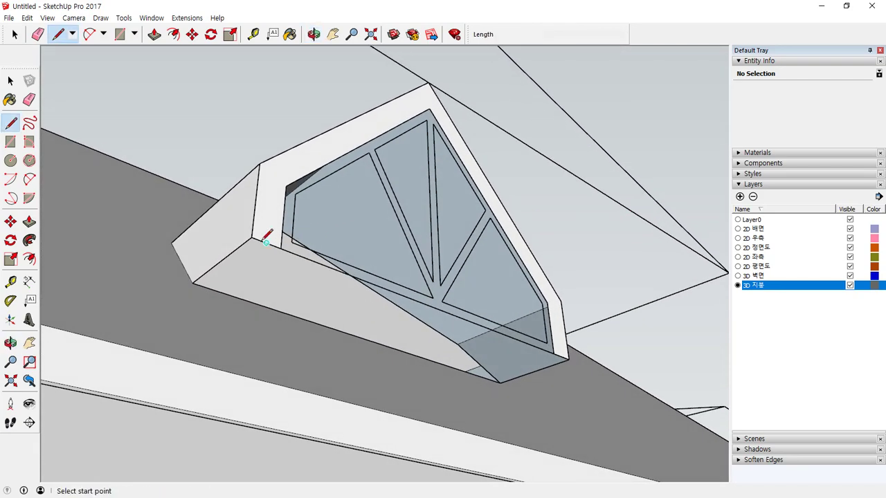
pyautogui.moveTo(266, 240)
pyautogui.mouseDown(button='middle')
pyautogui.moveTo(404, 175)
pyautogui.moveTo(338, 297)
pyautogui.moveTo(232, 334)
pyautogui.moveTo(239, 291)
pyautogui.moveTo(214, 312)
pyautogui.moveTo(220, 303)
pyautogui.moveTo(302, 416)
pyautogui.mouseUp(button='middle')
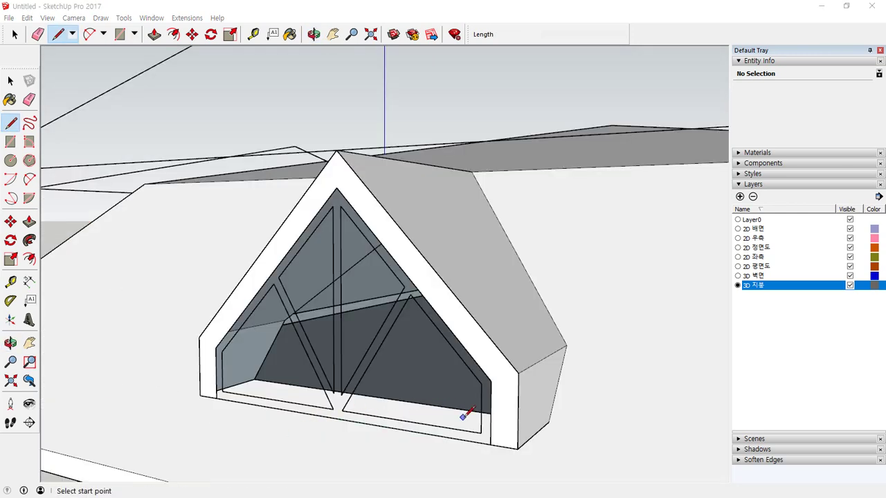
pyautogui.click(490, 444)
pyautogui.click(216, 398)
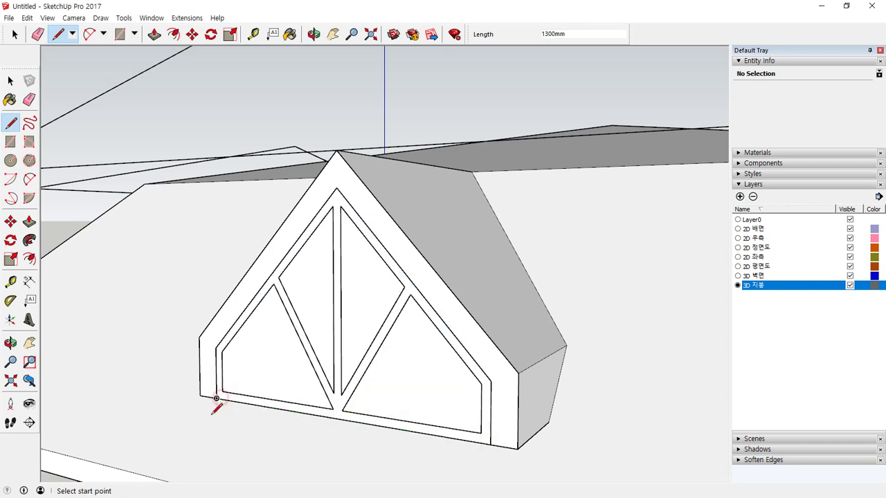
# Trace the lower and upper pane outlines on the window half farther from the exposed dormer side wall
pyautogui.click(333, 408)
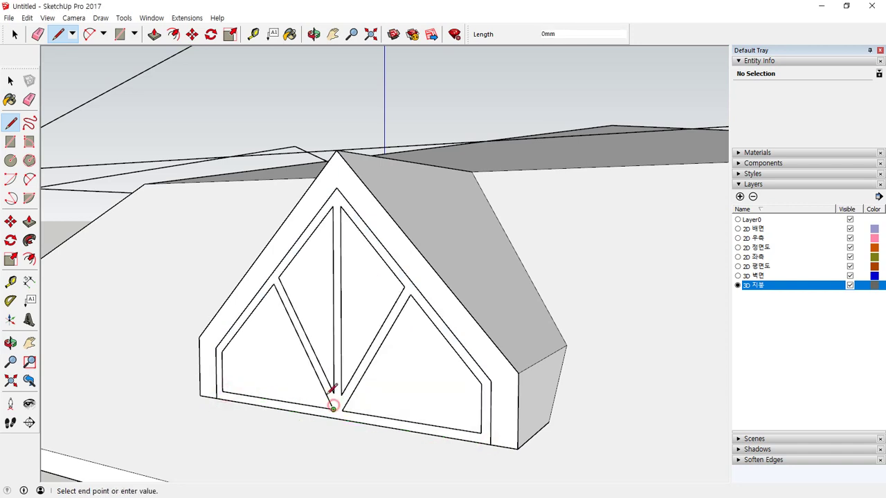
pyautogui.click(277, 286)
pyautogui.click(222, 390)
pyautogui.click(326, 408)
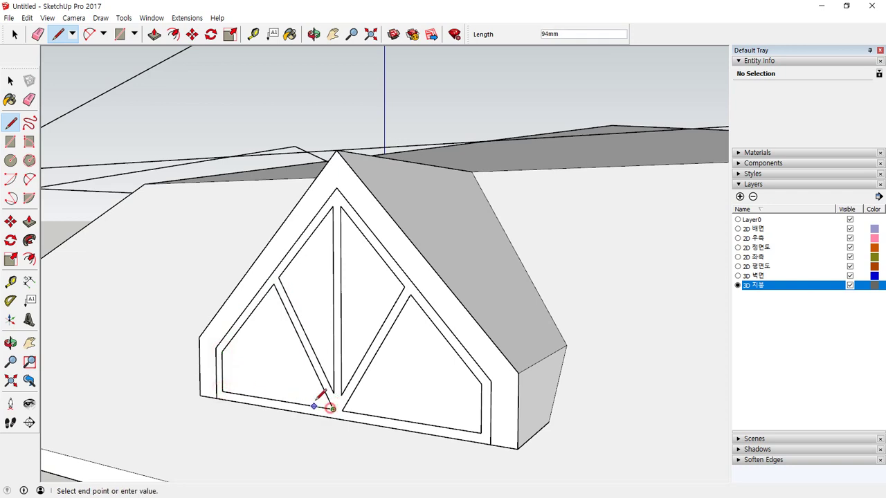
pyautogui.click(334, 392)
pyautogui.click(334, 392)
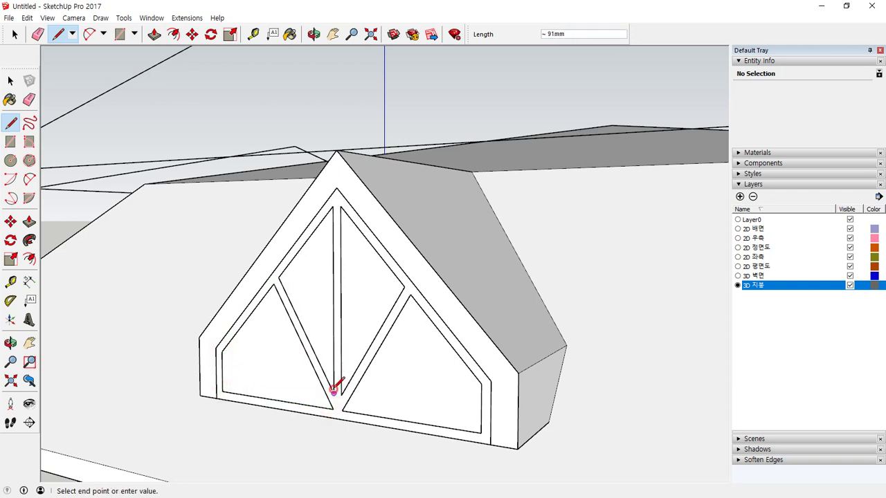
pyautogui.click(332, 206)
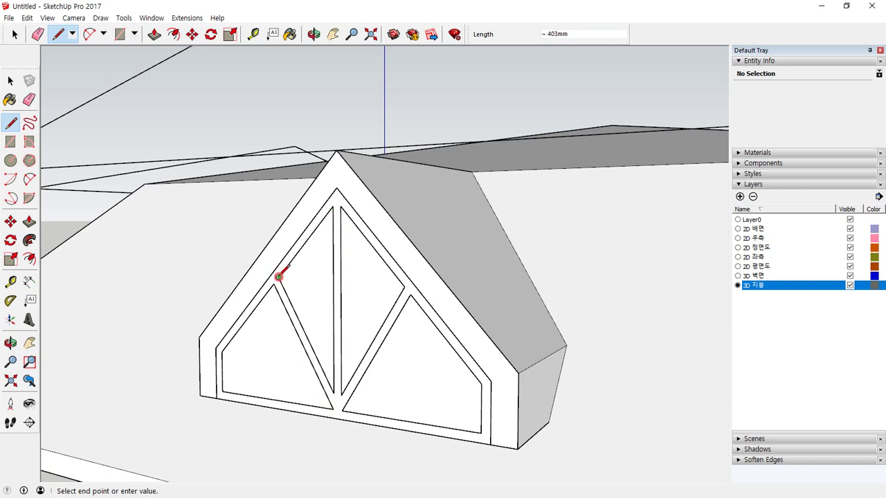
pyautogui.click(279, 277)
pyautogui.click(334, 392)
# Trace the upper and lower pane outlines on the window half nearer the exposed dormer side wall
pyautogui.click(340, 393)
pyautogui.click(404, 286)
pyautogui.click(341, 206)
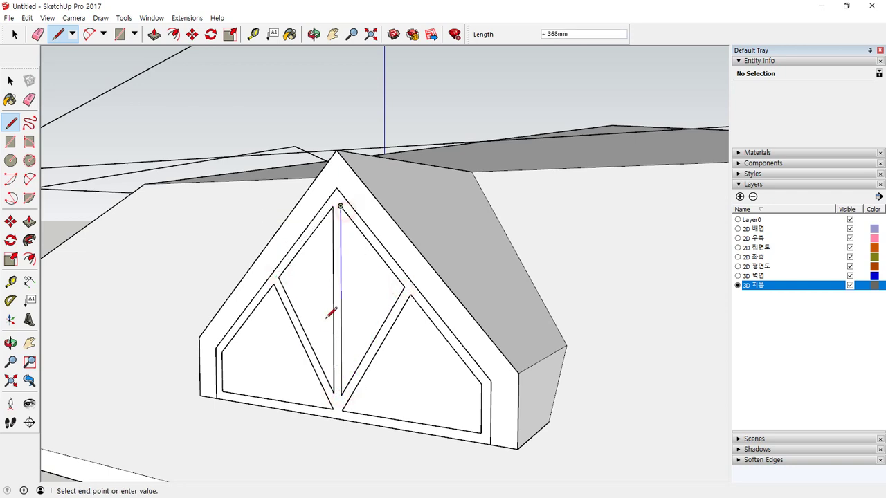
pyautogui.click(340, 393)
pyautogui.click(342, 409)
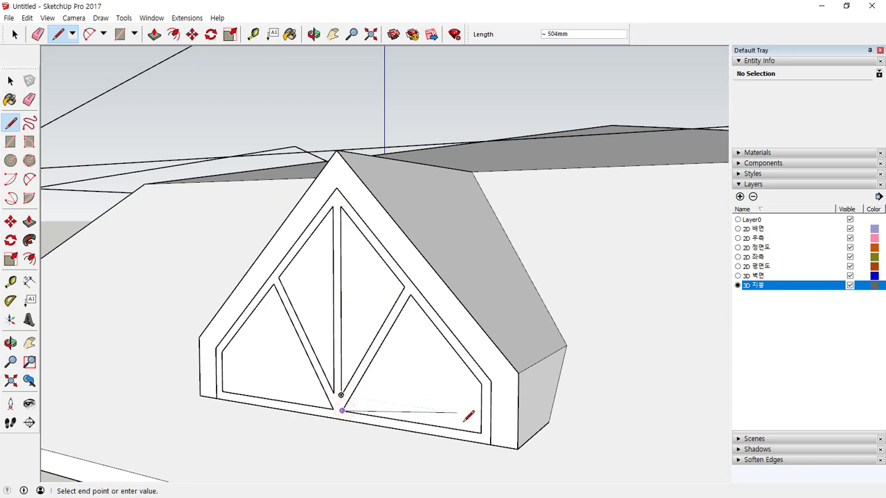
pyautogui.click(482, 432)
pyautogui.click(481, 384)
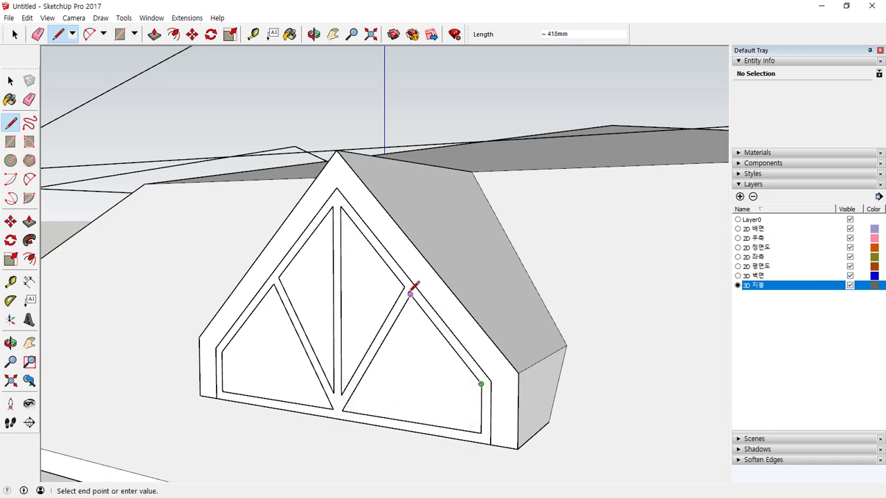
pyautogui.click(343, 408)
# Delete the four glass pane faces of the gable window, leaving the frame and mullions
pyautogui.press('space')
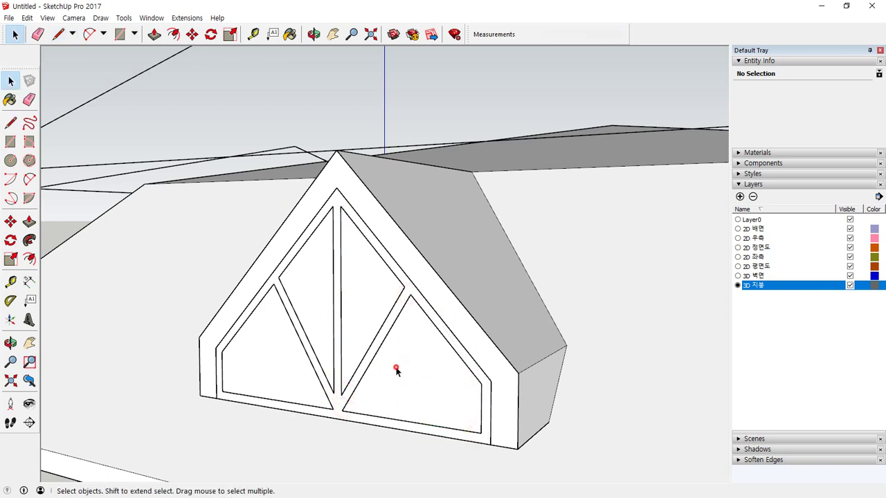
pyautogui.click(395, 372)
pyautogui.keyDown('ctrl'); pyautogui.click(362, 312); pyautogui.keyUp('ctrl')
pyautogui.keyDown('ctrl'); pyautogui.click(300, 288); pyautogui.keyUp('ctrl')
pyautogui.keyDown('ctrl'); pyautogui.click(278, 360); pyautogui.keyUp('ctrl')
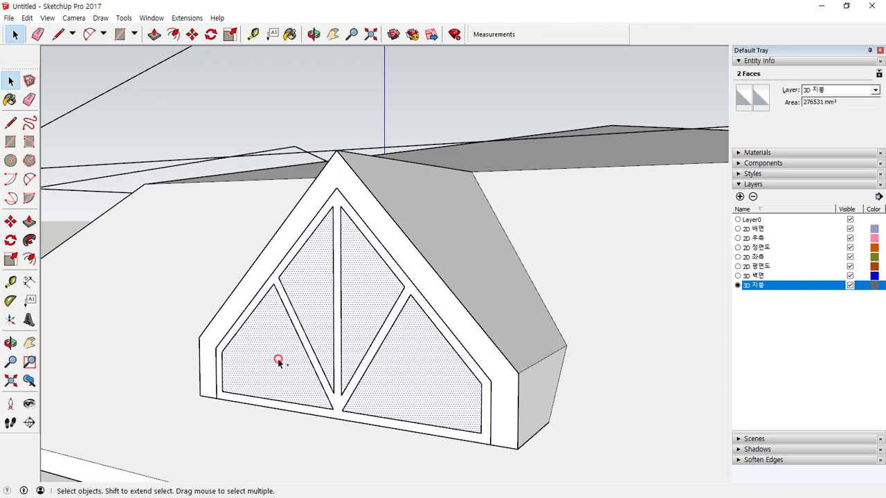
pyautogui.press('Delete')
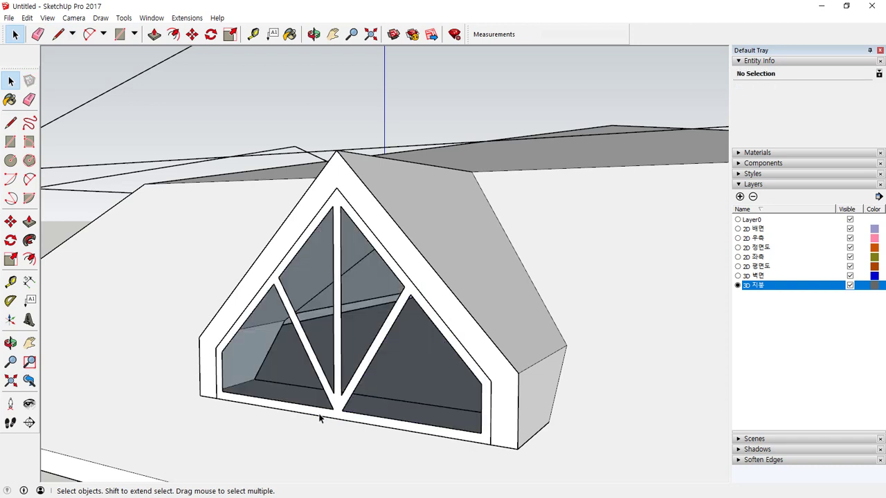
# Try to move the gable window's outer frame and mullion faces together 375 mm back along the dormer side wall's base edge
pyautogui.moveTo(320, 418); pyautogui.dragTo(466, 414, button='middle')
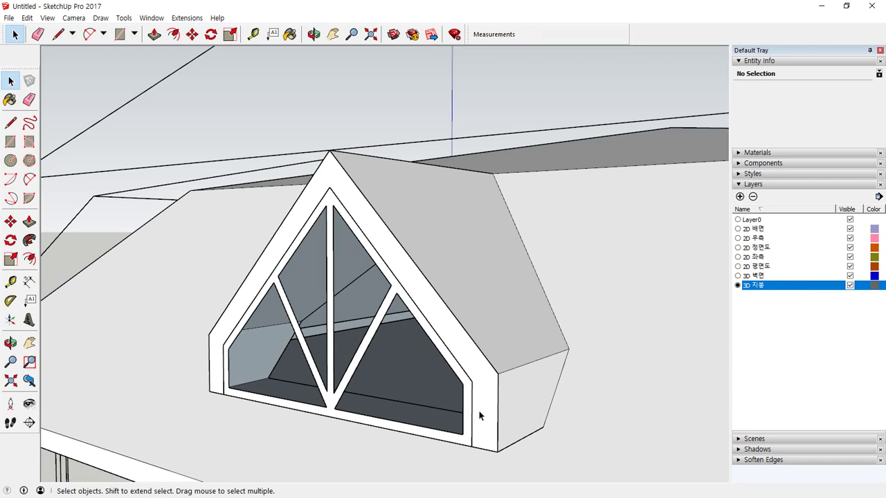
pyautogui.doubleClick(488, 419)
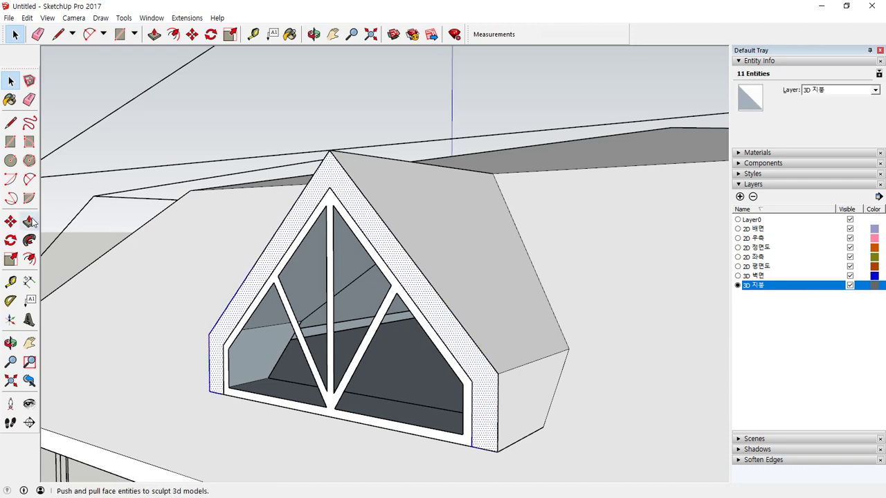
pyautogui.keyDown('shift'); pyautogui.click(333, 405); pyautogui.keyUp('shift')
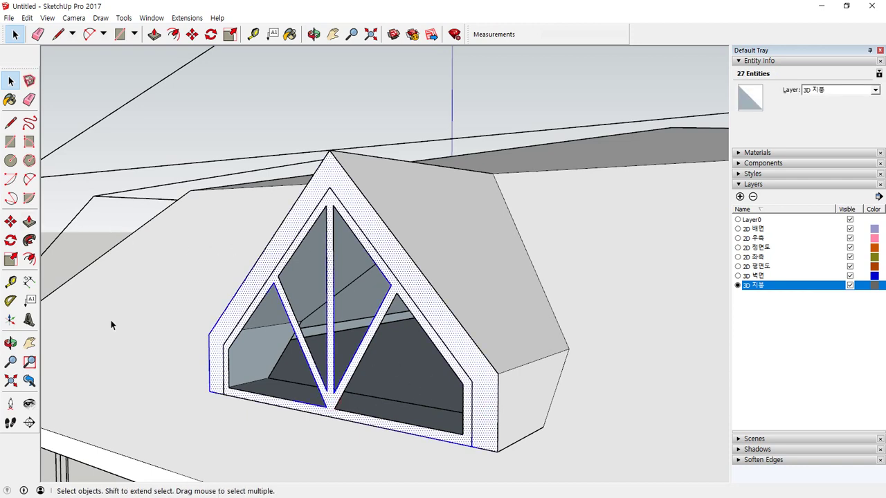
pyautogui.click(10, 221)
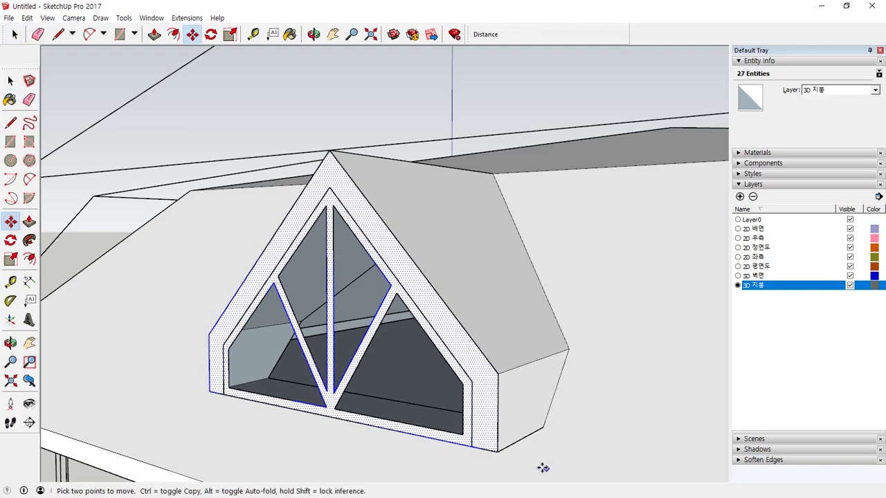
pyautogui.click(498, 451)
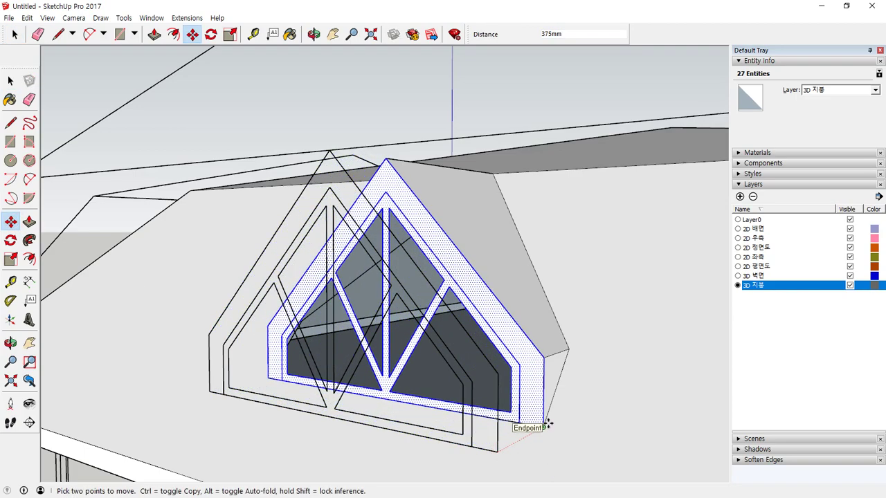
pyautogui.moveTo(375, 412); pyautogui.dragTo(425, 402, button='middle')
pyautogui.press('space')
pyautogui.moveTo(427, 367); pyautogui.dragTo(251, 380, button='middle')
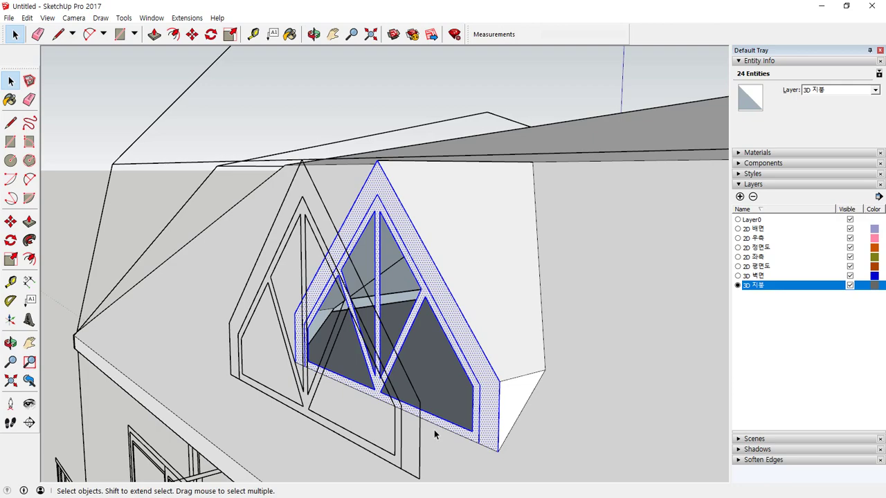
pyautogui.moveTo(461, 419); pyautogui.dragTo(345, 375, button='middle')
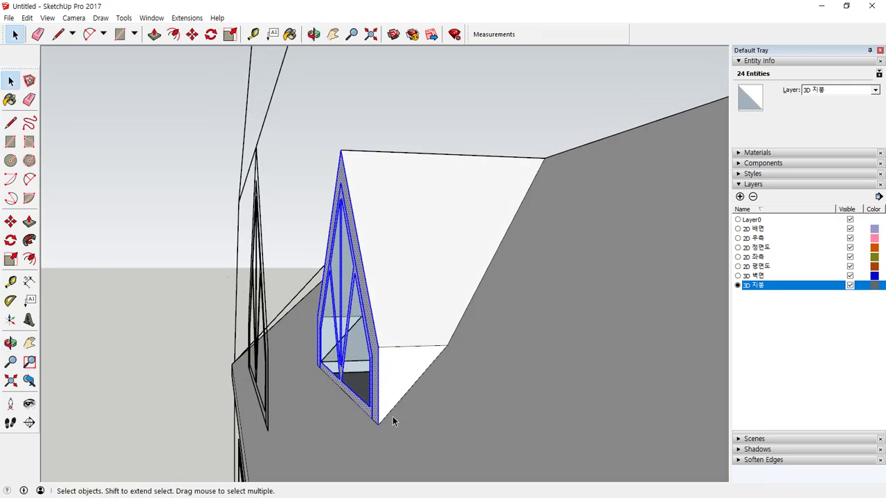
pyautogui.moveTo(393, 417); pyautogui.dragTo(585, 429, button='middle')
pyautogui.moveTo(516, 420); pyautogui.dragTo(542, 427, button='middle')
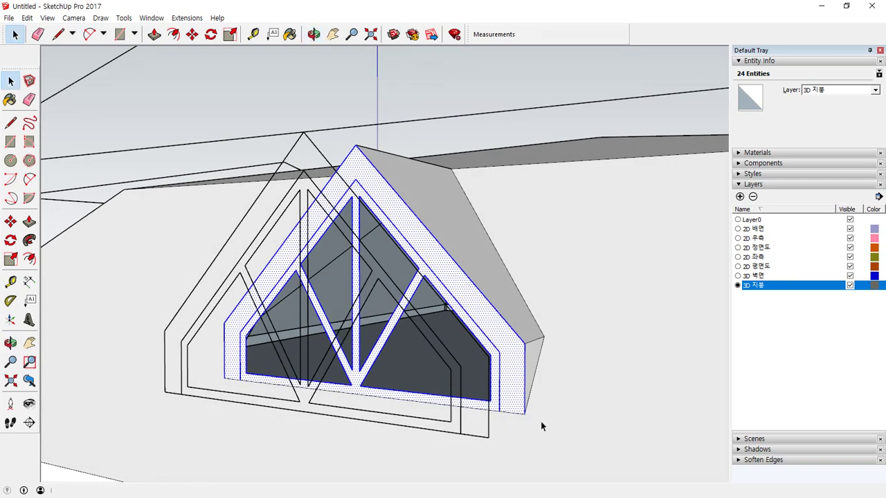
# Undo the window move, the glass pane deletions and the fill of the window face inside the outer frame
pyautogui.hotkey('ctrl', 'z')
pyautogui.hotkey('ctrl', 'z')
pyautogui.hotkey('ctrl', 'z')
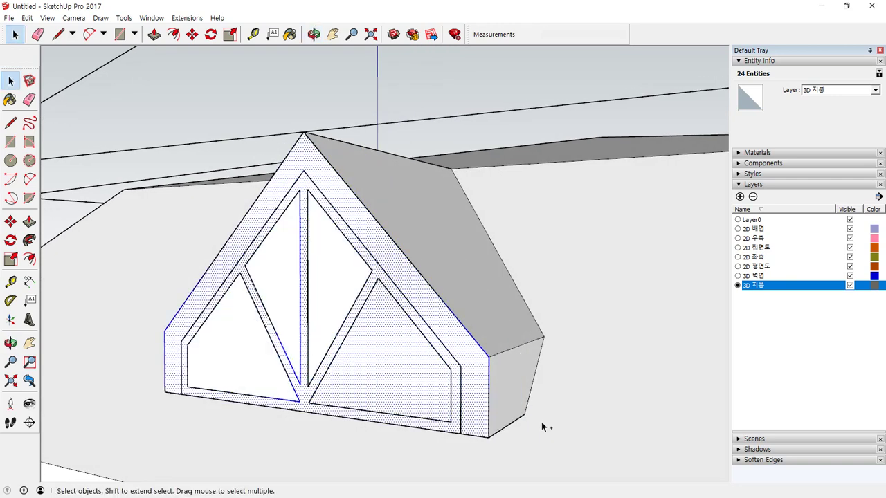
pyautogui.hotkey('ctrl', 'z')
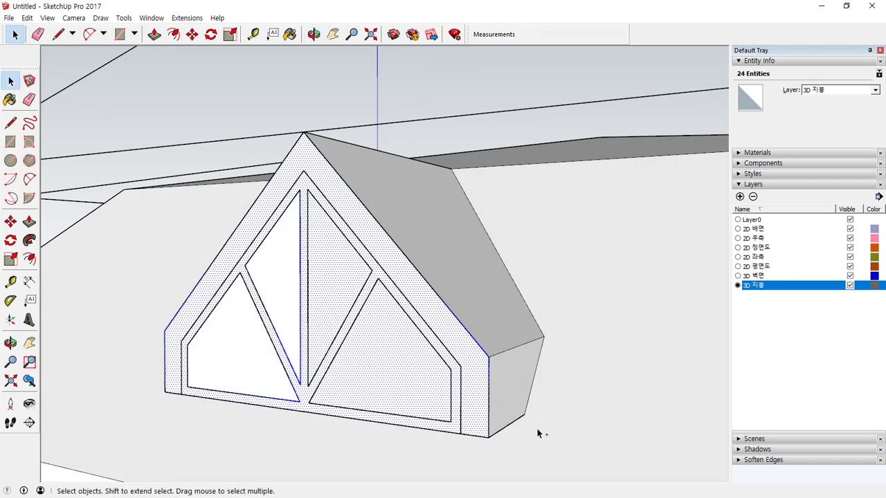
pyautogui.hotkey('ctrl', 'z')
pyautogui.hotkey('ctrl', 'z')
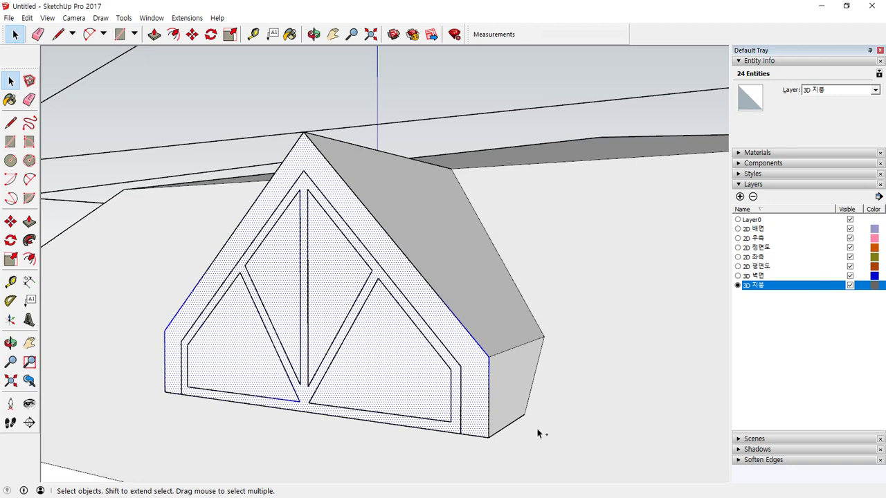
pyautogui.hotkey('ctrl', 'z')
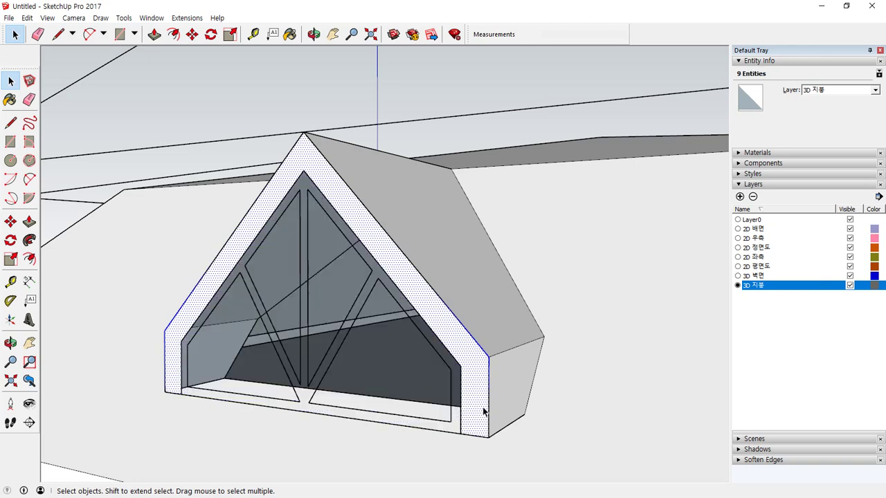
# Try to move only the outer gable frame face 375 mm back along the dormer side wall's base edge
pyautogui.press('m')
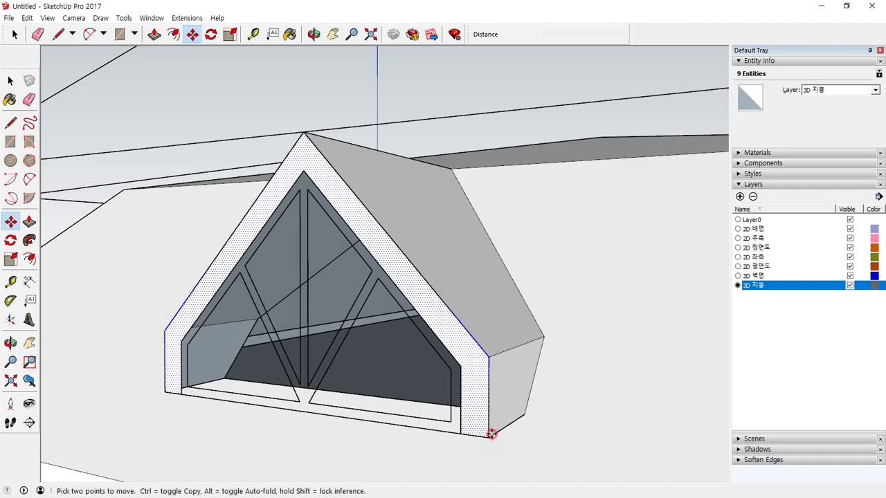
pyautogui.click(489, 436)
pyautogui.press('Escape')
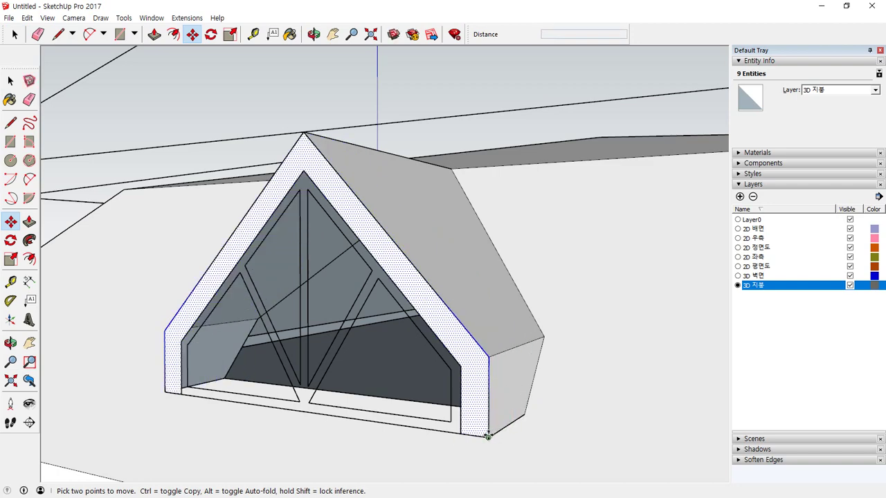
pyautogui.click(488, 437)
pyautogui.click(525, 411)
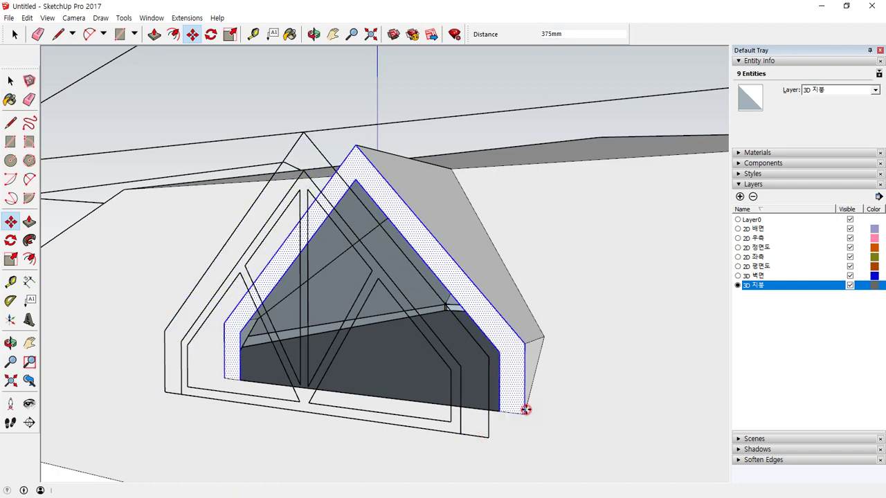
# Draw a line across the base of the moved frame's opening to fill it with a face
pyautogui.press('l')
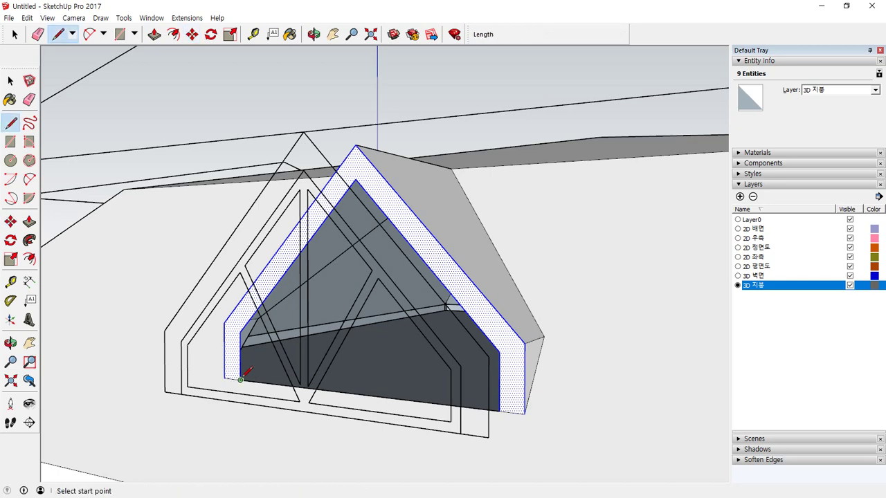
pyautogui.click(241, 379)
pyautogui.click(500, 410)
pyautogui.moveTo(499, 410)
pyautogui.mouseDown(button='middle')
pyautogui.moveTo(358, 354)
pyautogui.moveTo(390, 268)
pyautogui.mouseUp(button='middle')
pyautogui.press('space')
pyautogui.click(118, 199)
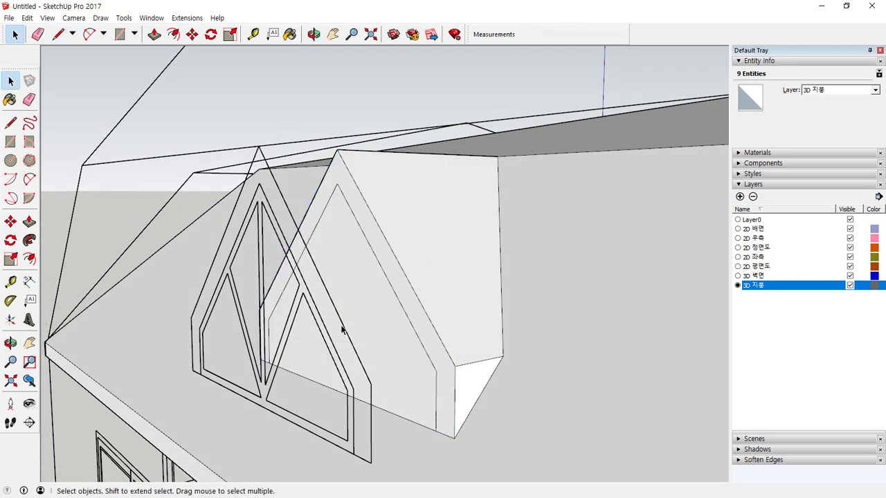
# Push the face inside the gable frame back to the rear end of the dormer ridge and delete it
pyautogui.press('p')
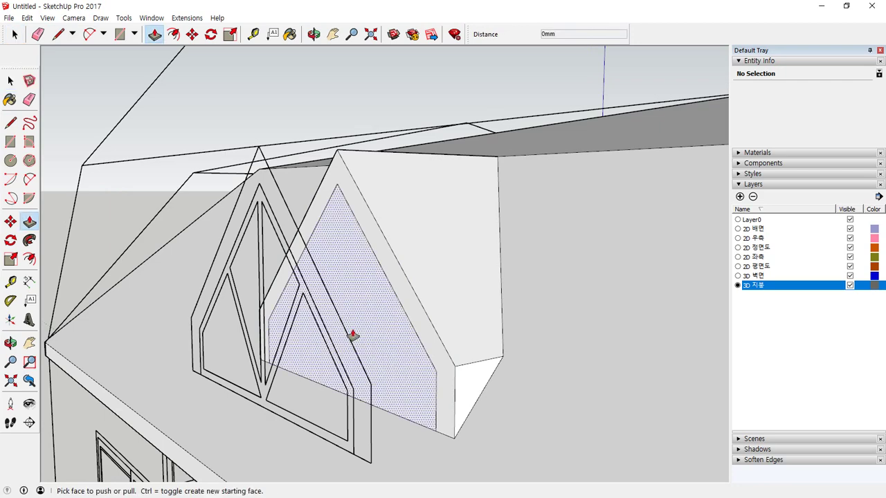
pyautogui.click(354, 280)
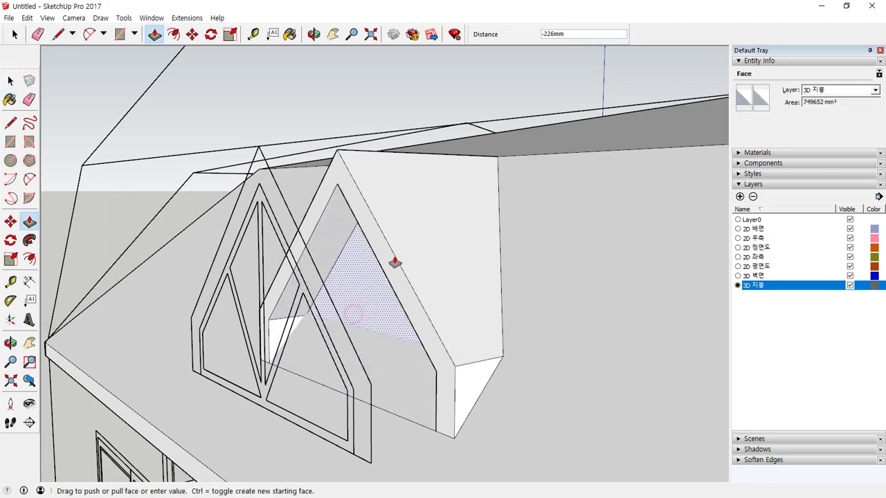
pyautogui.click(498, 164)
pyautogui.moveTo(500, 162)
pyautogui.mouseDown(button='middle')
pyautogui.moveTo(427, 355)
pyautogui.moveTo(445, 369)
pyautogui.mouseUp(button='middle')
pyautogui.press('space')
pyautogui.click(399, 360)
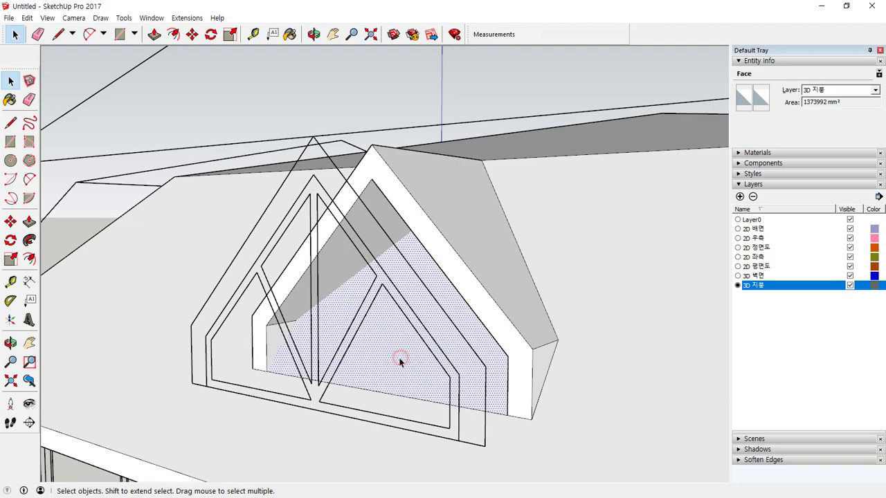
pyautogui.press('Delete')
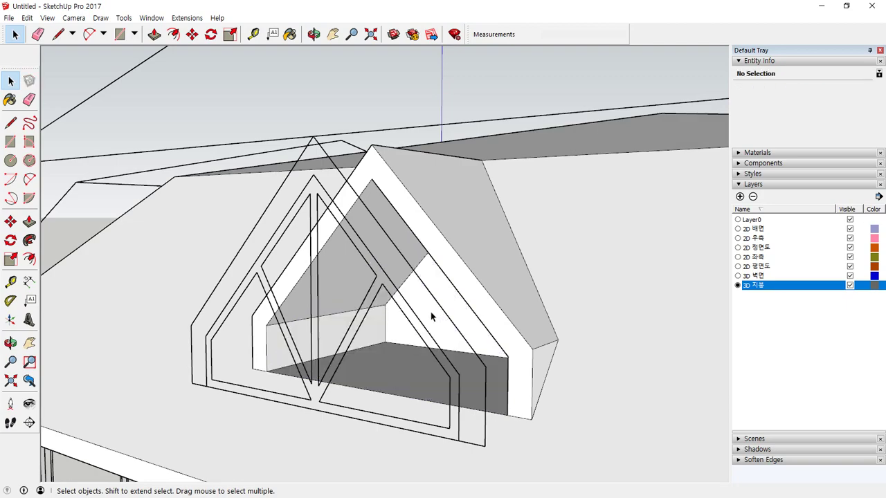
pyautogui.moveTo(421, 363); pyautogui.dragTo(560, 390, button='middle')
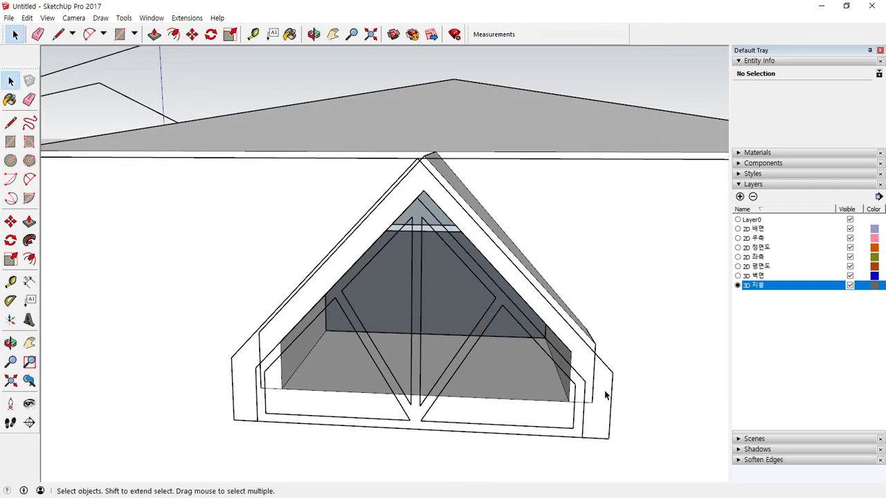
# Undo the inner face's deletion and push, the opening's base line and the outer frame's move
pyautogui.hotkey('ctrl', 'z')
pyautogui.hotkey('ctrl', 'z')
pyautogui.hotkey('ctrl', 'z')
pyautogui.hotkey('ctrl', 'z')
pyautogui.hotkey('ctrl', 'z')
pyautogui.hotkey('ctrl', 'z')
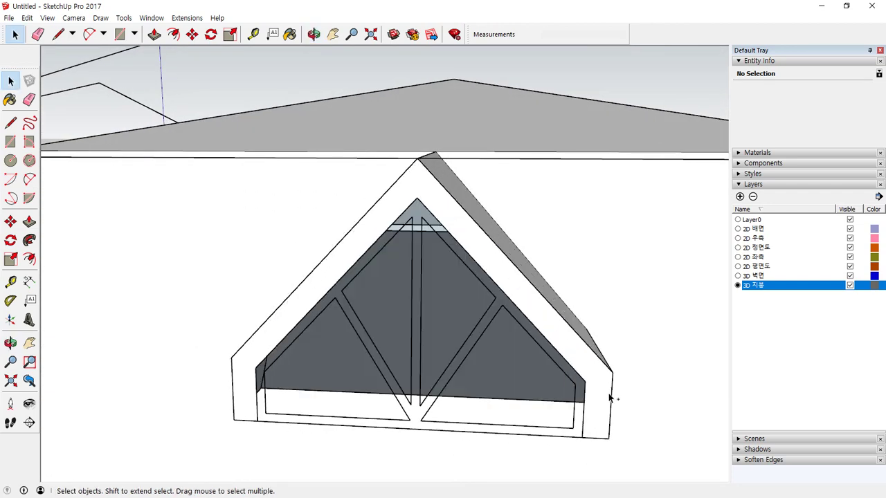
# Redraw the 100 mm base line of the outer gable frame beside the exposed side wall to refill the frame face
pyautogui.moveTo(604, 392); pyautogui.dragTo(538, 454, button='middle')
pyautogui.press('l')
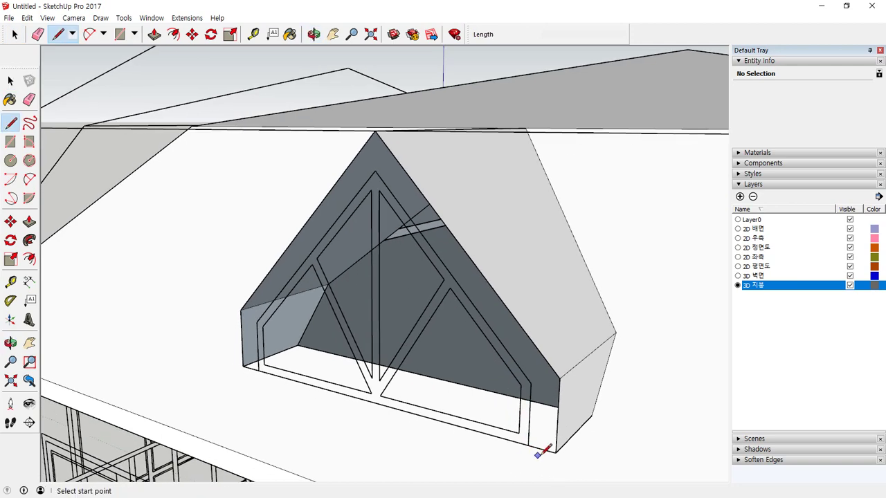
pyautogui.click(555, 452)
pyautogui.click(528, 447)
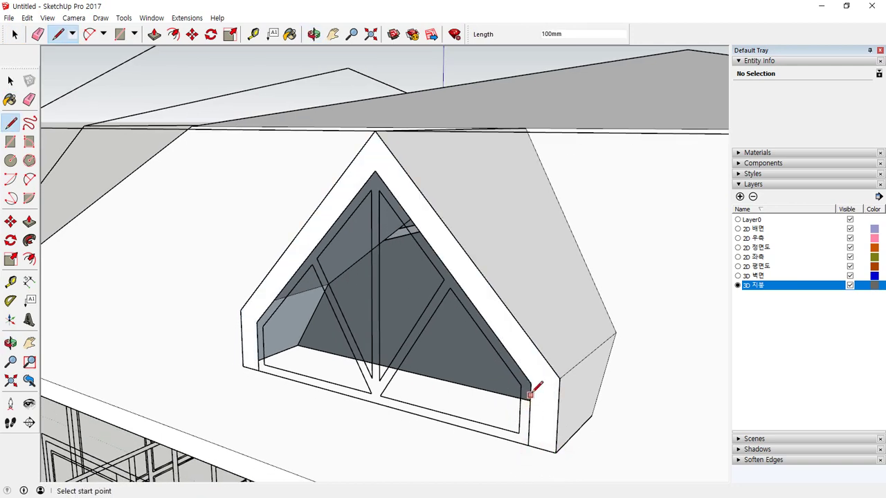
# Move the outer gable frame face 375 mm back along the dormer side wall's base edge, leaving the window outlines in place
pyautogui.moveTo(473, 357); pyautogui.dragTo(492, 367, button='middle')
pyautogui.press('space')
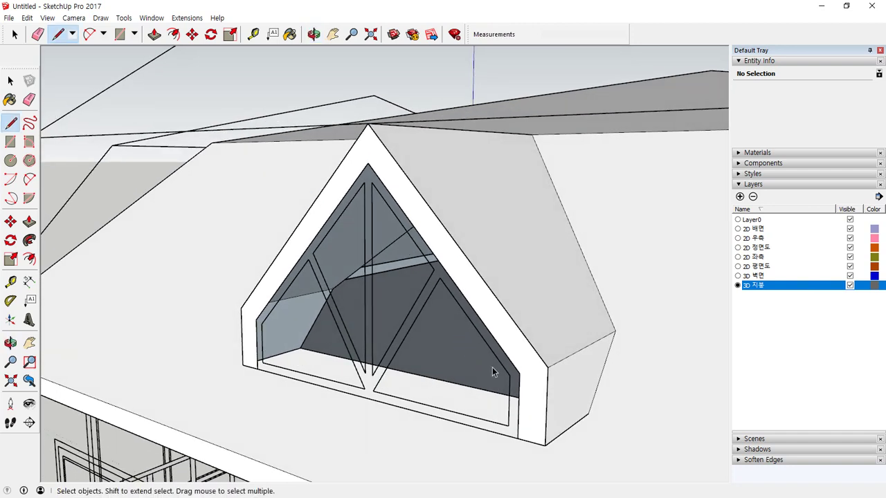
pyautogui.click(531, 398)
pyautogui.moveTo(531, 405)
pyautogui.mouseDown()
pyautogui.moveTo(398, 184)
pyautogui.moveTo(315, 239)
pyautogui.moveTo(247, 347)
pyautogui.mouseUp()
pyautogui.press('Escape')
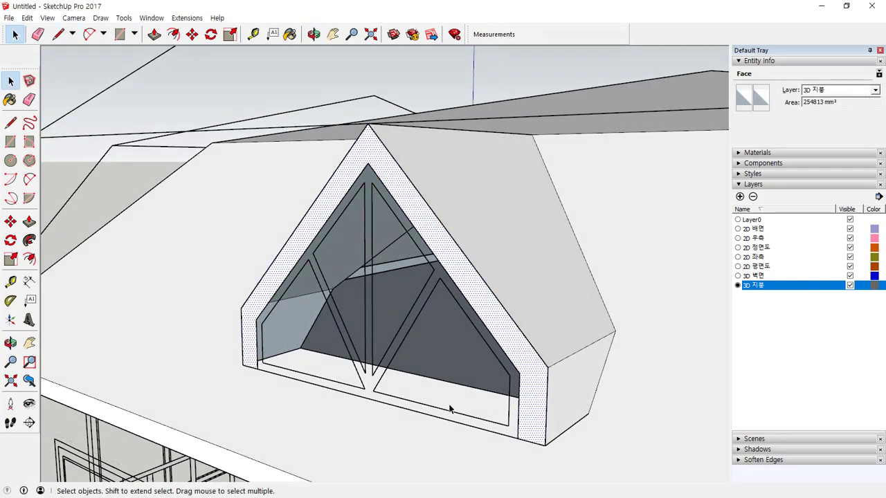
pyautogui.press('m')
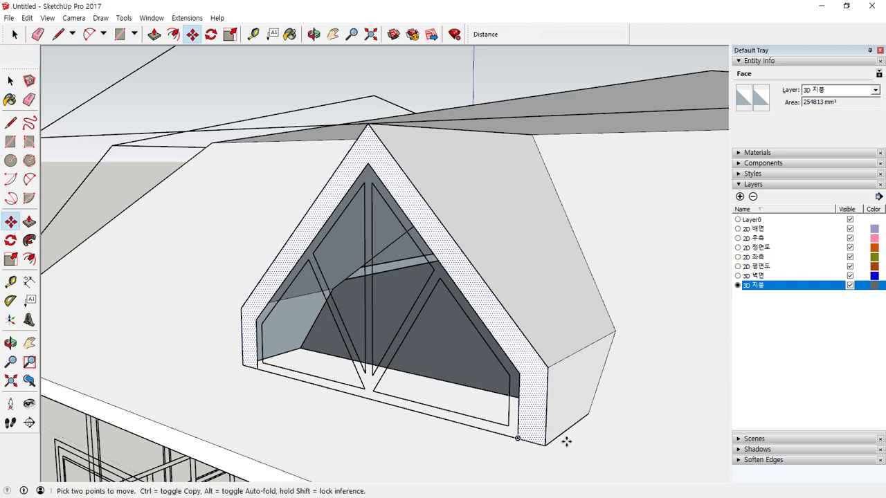
pyautogui.moveTo(596, 443); pyautogui.dragTo(553, 385, button='middle')
pyautogui.moveTo(531, 423)
pyautogui.mouseDown()
pyautogui.moveTo(575, 393)
pyautogui.moveTo(604, 431)
pyautogui.moveTo(543, 434)
pyautogui.mouseUp()
pyautogui.press('Escape')
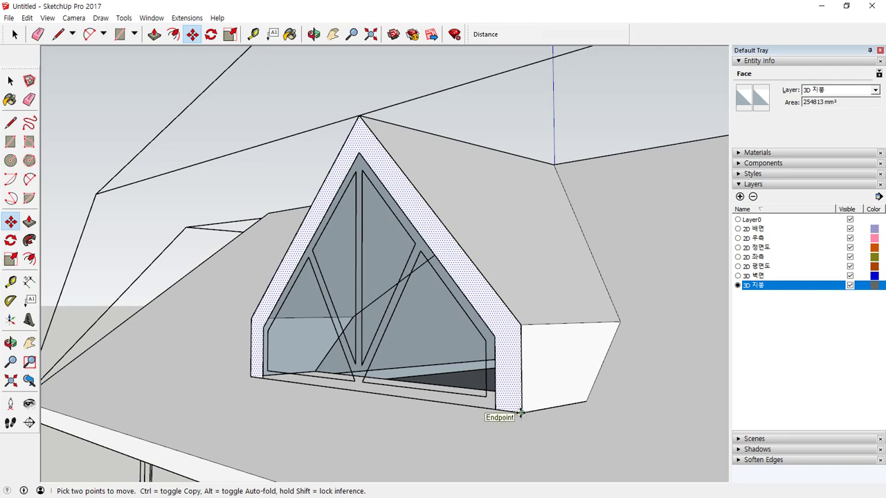
pyautogui.click(521, 413)
pyautogui.click(588, 402)
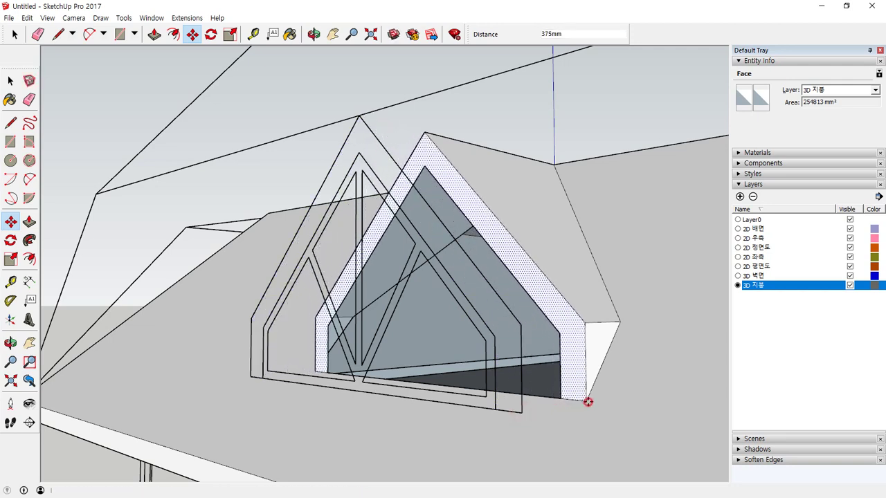
# Draw a line across the base of the recessed frame's opening to fill its inner face, and clear the selection
pyautogui.press('l')
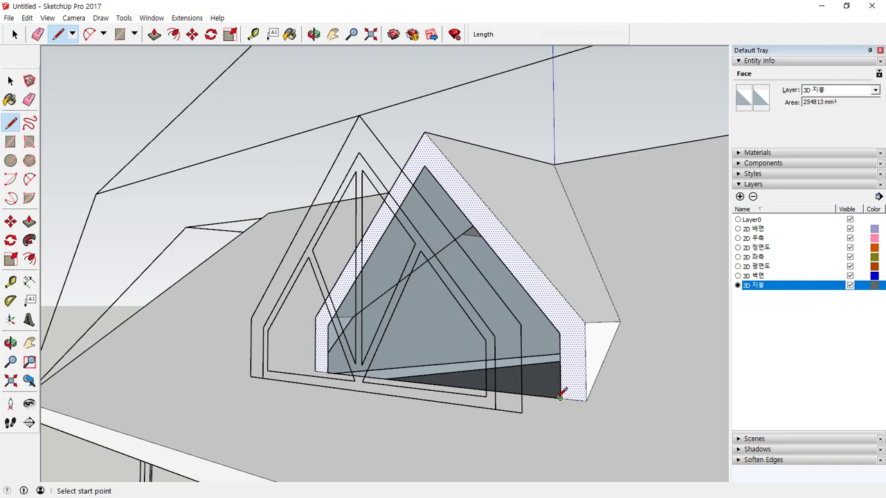
pyautogui.click(560, 398)
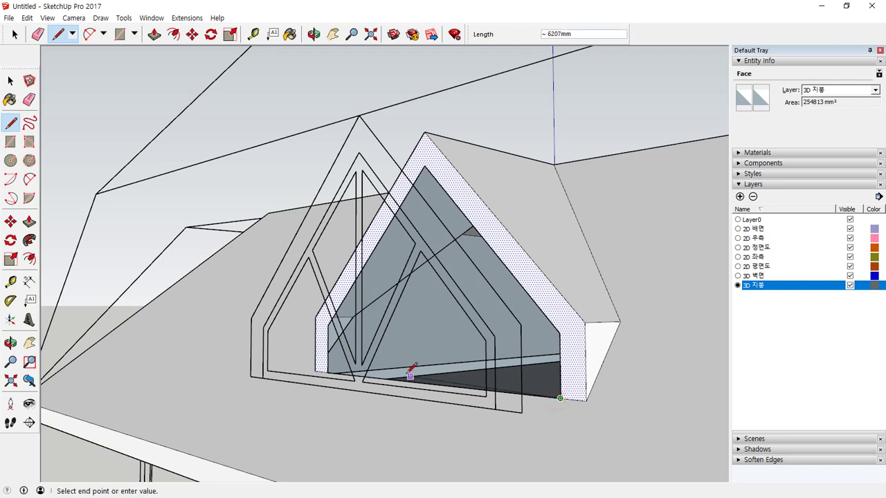
pyautogui.click(328, 372)
pyautogui.moveTo(564, 366); pyautogui.dragTo(585, 283, button='middle')
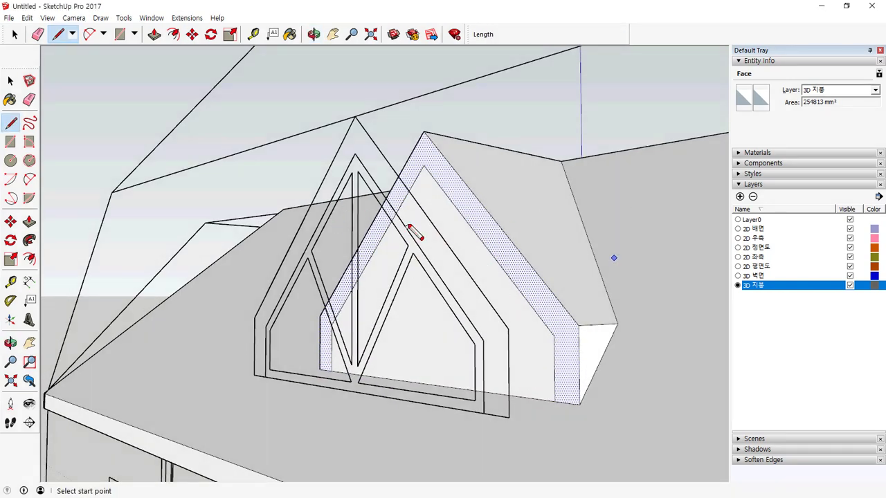
pyautogui.moveTo(433, 203); pyautogui.dragTo(374, 298)
pyautogui.moveTo(443, 265); pyautogui.dragTo(378, 360)
pyautogui.moveTo(458, 320); pyautogui.dragTo(430, 380)
pyautogui.moveTo(673, 153); pyautogui.dragTo(478, 419)
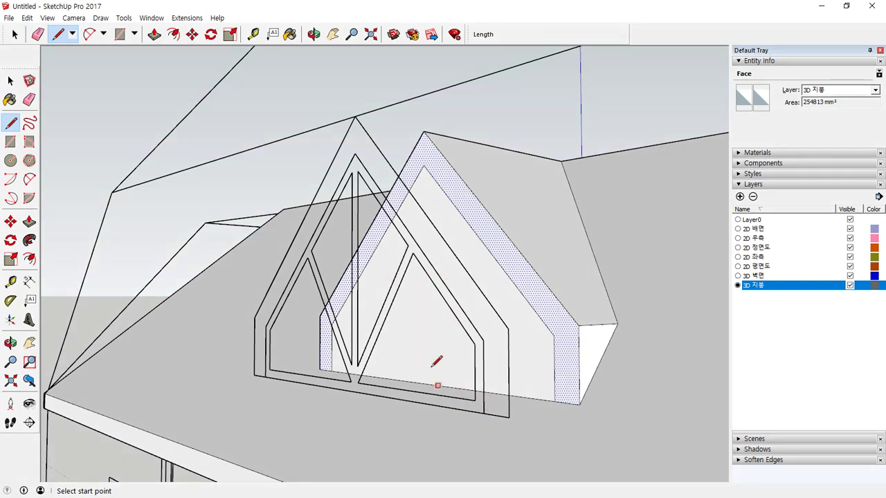
pyautogui.press('space')
pyautogui.click(247, 121)
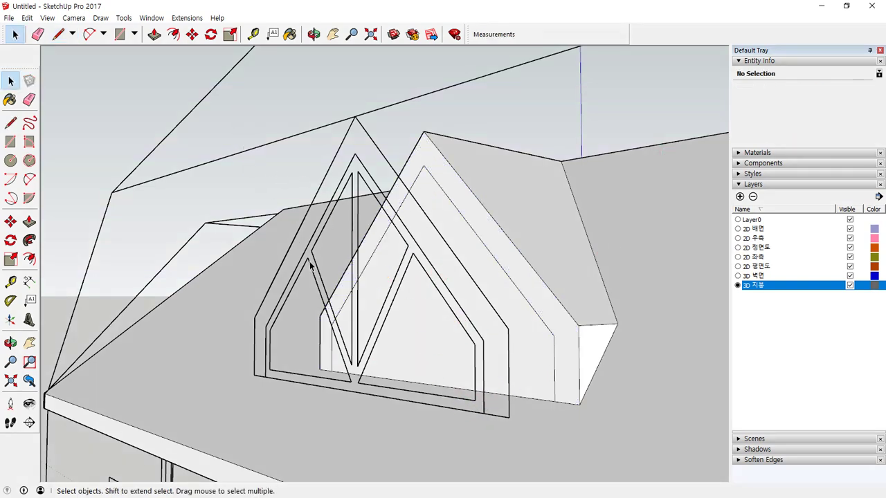
# Push the recessed gable frame's inner face back to the rear end of the dormer ridge
pyautogui.press('p')
pyautogui.click(420, 283)
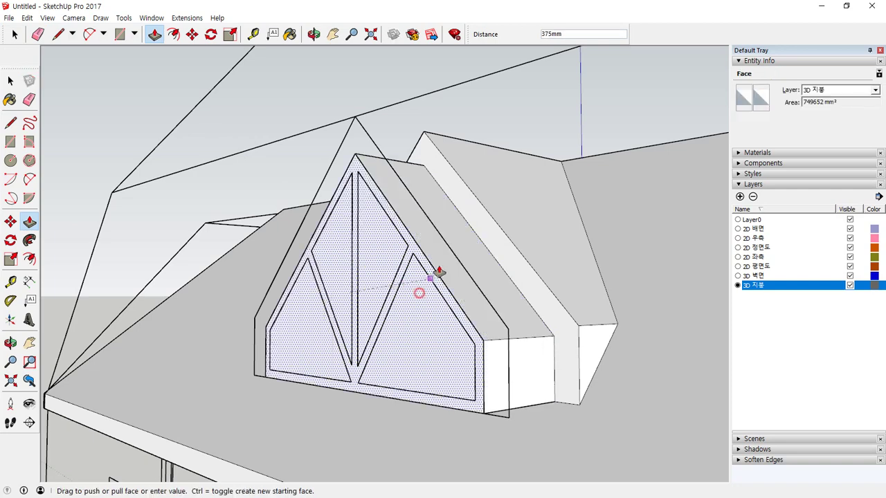
pyautogui.click(564, 164)
pyautogui.moveTo(541, 255); pyautogui.dragTo(477, 284, button='middle')
pyautogui.press('space')
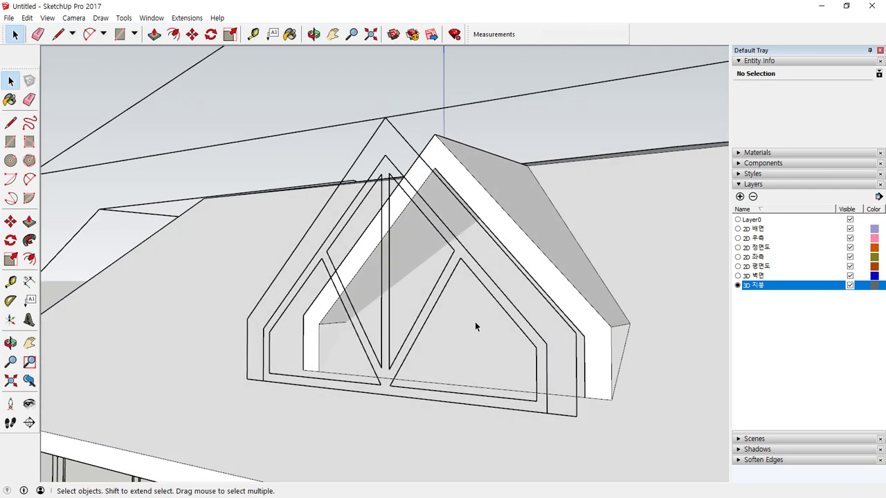
# Delete the remaining roof face behind the dormer opening to open it into the attic
pyautogui.click(471, 324)
pyautogui.click(479, 327)
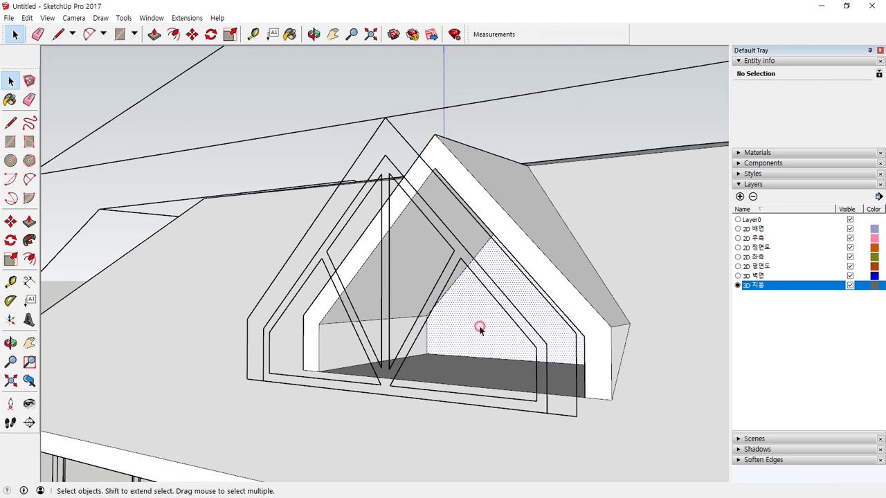
pyautogui.press('Delete')
pyautogui.moveTo(484, 352)
pyautogui.mouseDown(button='middle')
pyautogui.moveTo(447, 401)
pyautogui.moveTo(494, 292)
pyautogui.mouseUp(button='middle')
pyautogui.hotkey('ctrl', 'alt', 'd')
pyautogui.moveTo(449, 122)
pyautogui.mouseDown()
pyautogui.moveTo(546, 255)
pyautogui.moveTo(574, 360)
pyautogui.moveTo(355, 319)
pyautogui.moveTo(354, 212)
pyautogui.moveTo(451, 129)
pyautogui.mouseUp()
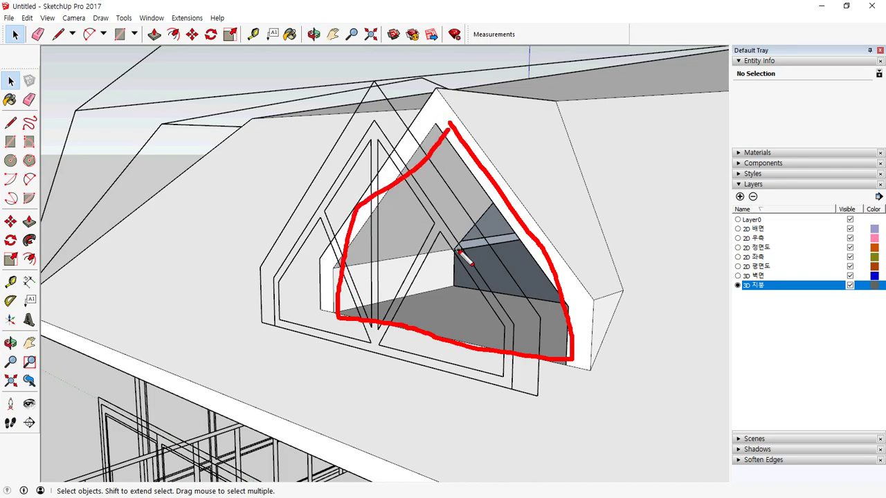
pyautogui.press('Escape')
# On the next gable outline, draw 375 mm base, 625 mm eave and 1115 mm ridge lines back to the roof slope
pyautogui.moveTo(463, 258)
pyautogui.mouseDown(button='middle')
pyautogui.moveTo(415, 283)
pyautogui.moveTo(316, 254)
pyautogui.mouseUp(button='middle')
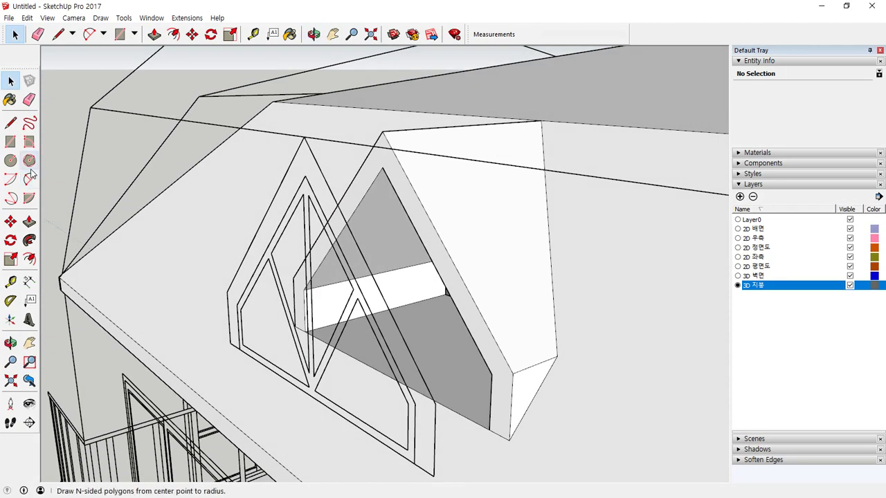
pyautogui.scroll(-5, 533, 355)
pyautogui.moveTo(360, 304); pyautogui.dragTo(390, 293, button='middle')
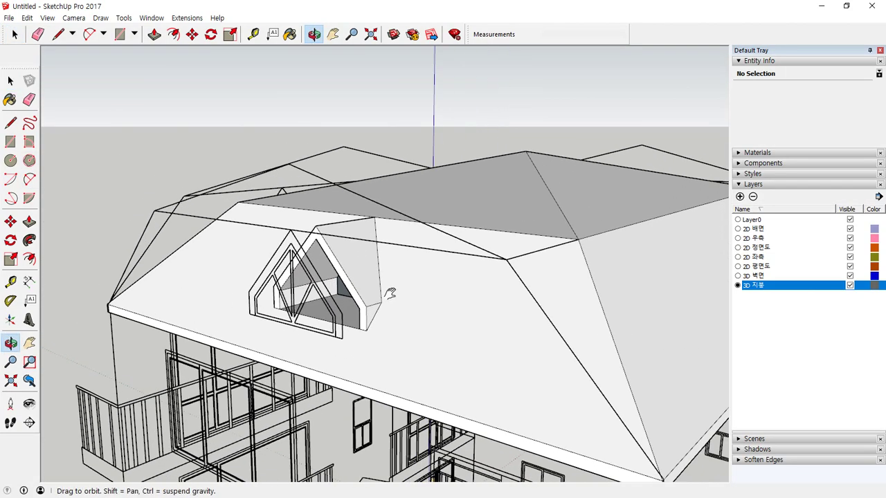
pyautogui.moveTo(443, 295); pyautogui.dragTo(305, 331, button='middle')
pyautogui.scroll(4, 445, 292)
pyautogui.scroll(-3, 442, 295)
pyautogui.scroll(3, 204, 243)
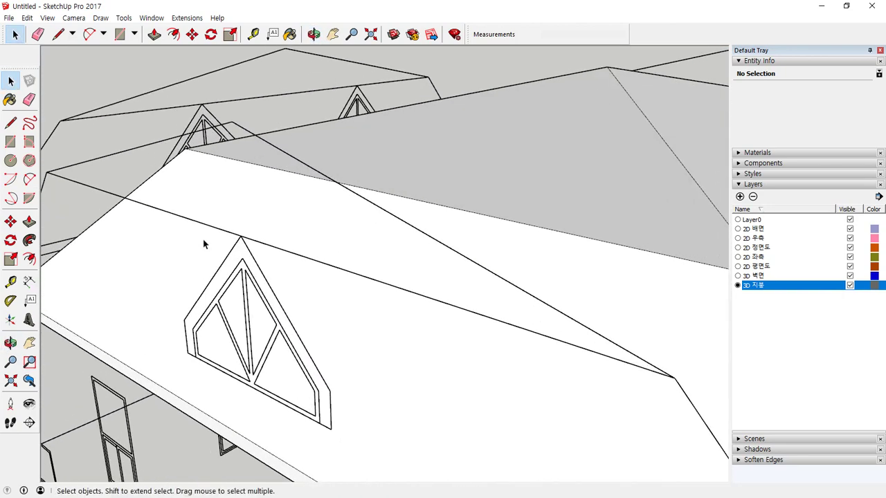
pyautogui.press('l')
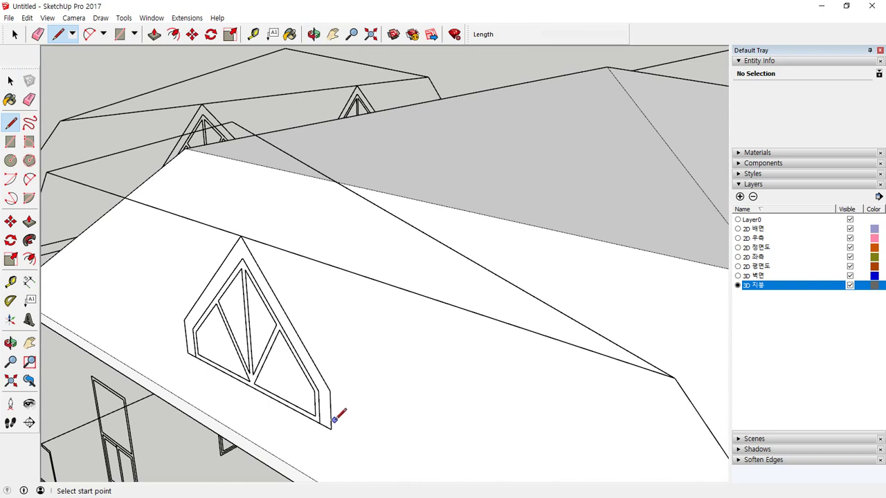
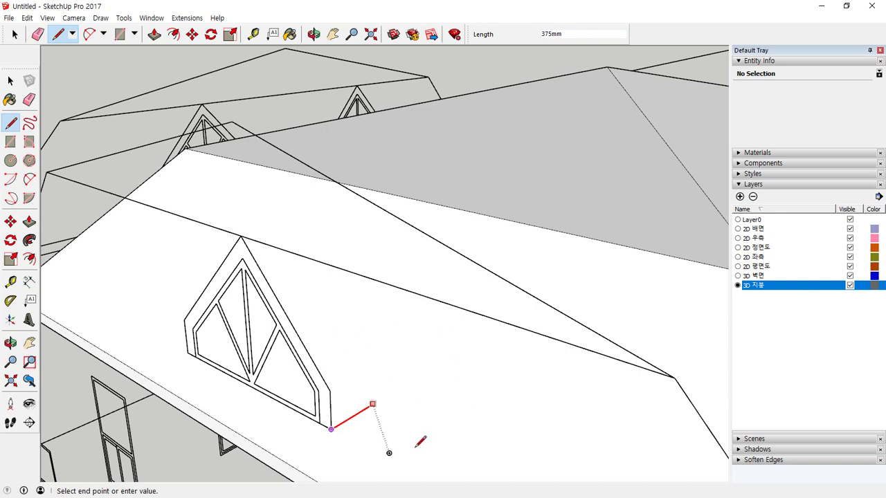
pyautogui.click(416, 353)
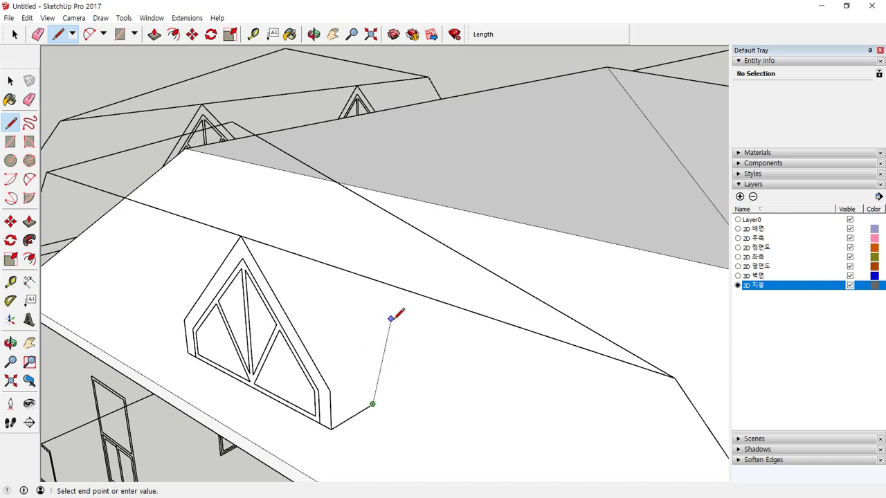
pyautogui.press('Escape')
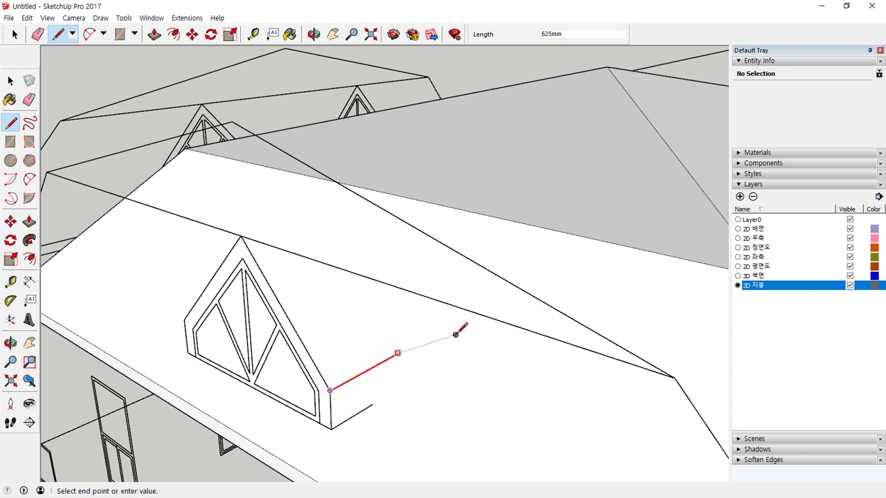
pyautogui.click(456, 335)
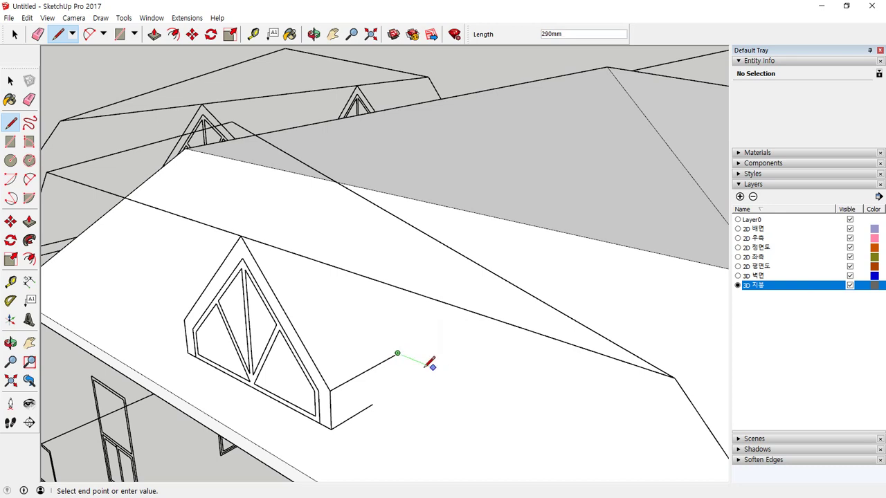
pyautogui.press('Escape')
pyautogui.click(344, 225)
pyautogui.press('Escape')
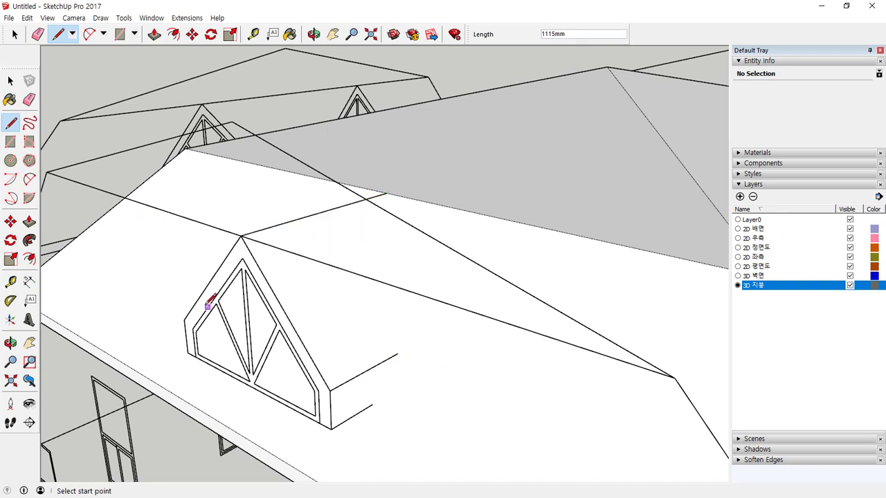
# Draw the matching eave and base lines from the gable outline's opposite side back to the roof slope
pyautogui.click(184, 319)
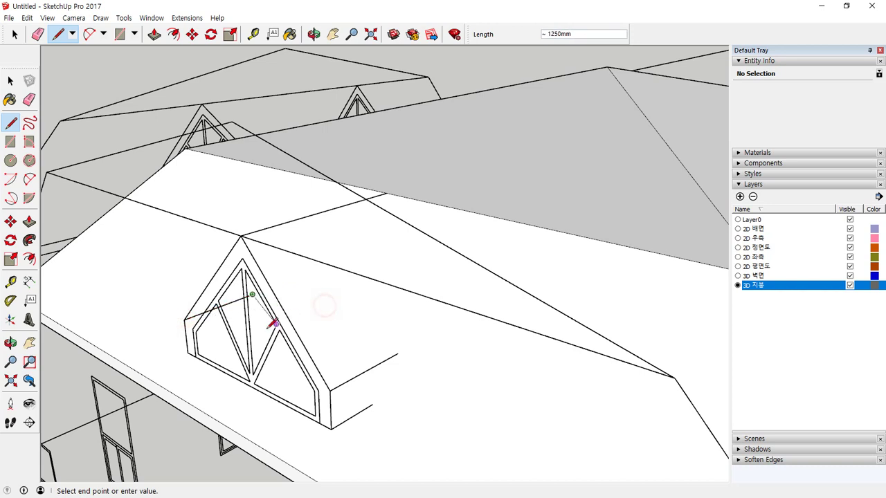
pyautogui.click(251, 297)
pyautogui.click(188, 351)
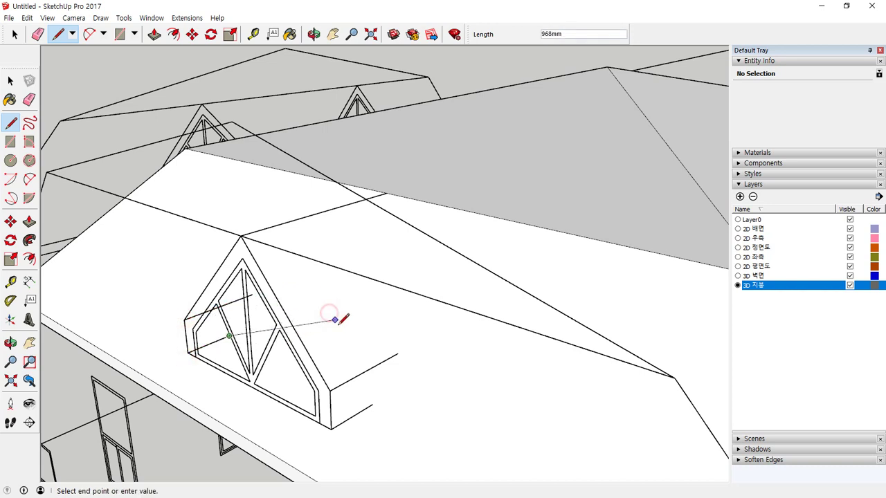
# Trace the dormer's footprint on the roof slope through the rear ends of the base, eave and ridge lines
pyautogui.click(374, 405)
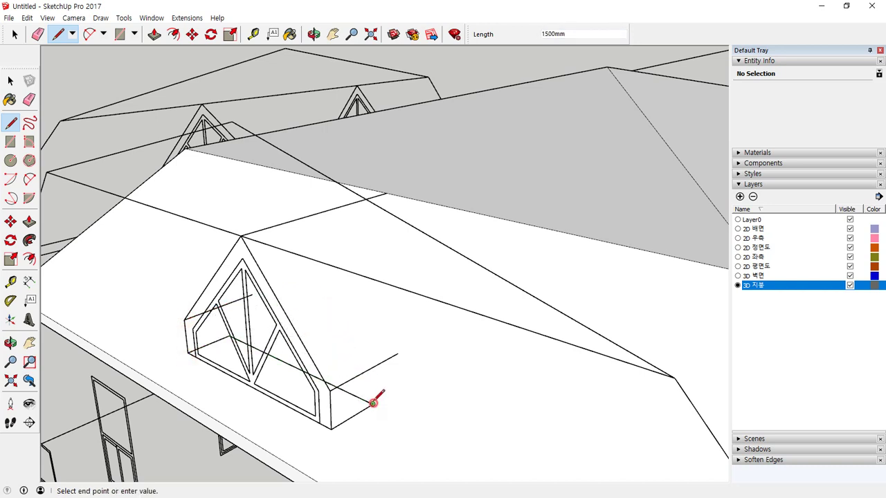
pyautogui.click(397, 354)
pyautogui.click(386, 196)
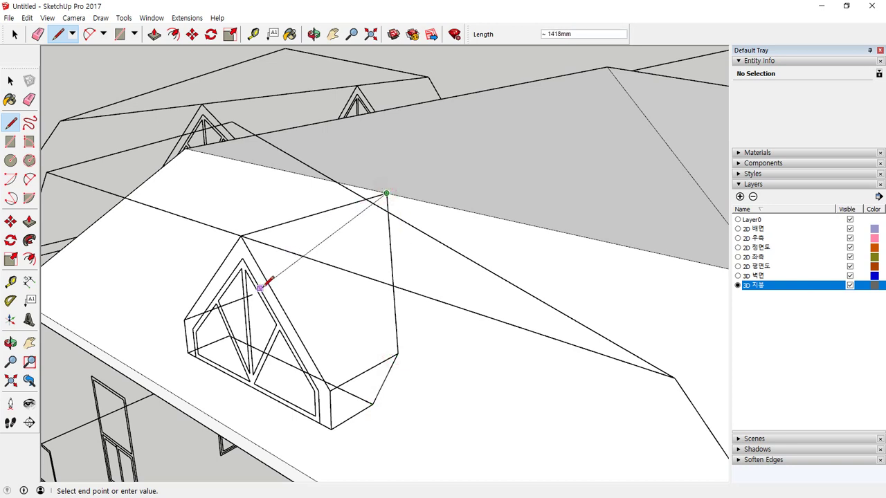
pyautogui.moveTo(233, 316); pyautogui.dragTo(249, 311, button='middle')
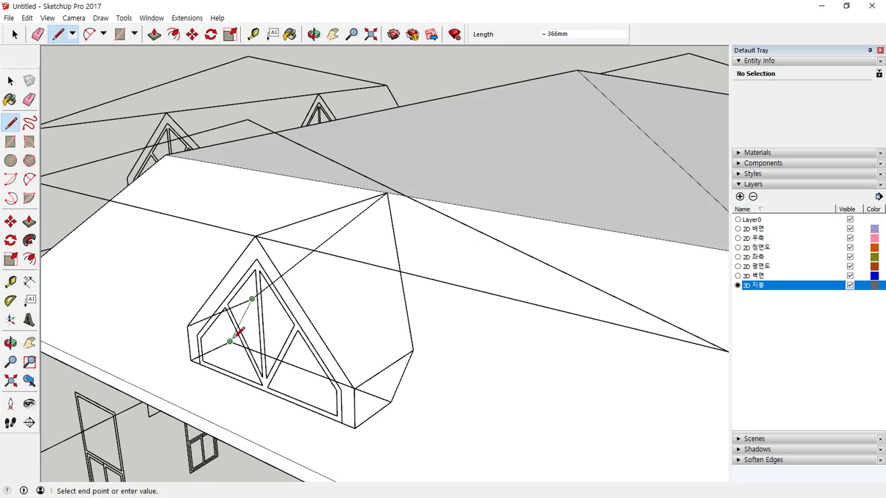
pyautogui.click(230, 341)
pyautogui.press('space')
# Delete the undivided roof face and redraw a footprint edge between the eave and base lines to rebuild it split
pyautogui.click(373, 321)
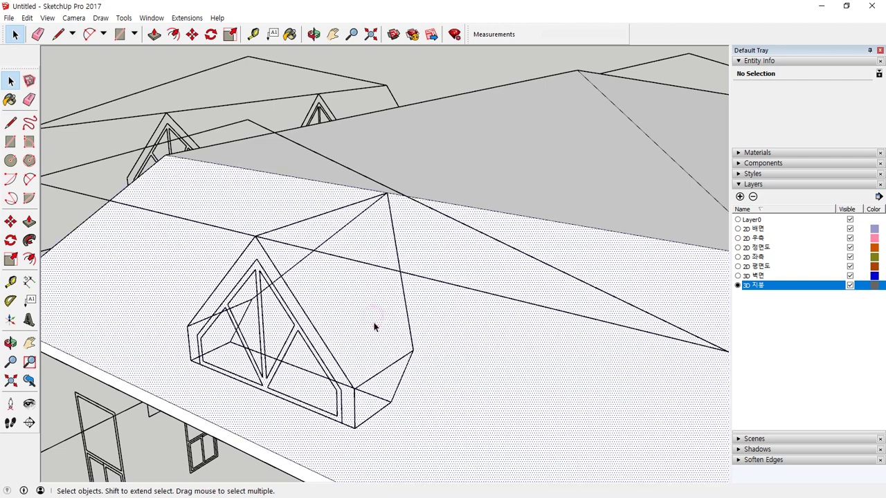
pyautogui.press('Delete')
pyautogui.click(389, 318)
pyautogui.press('Delete')
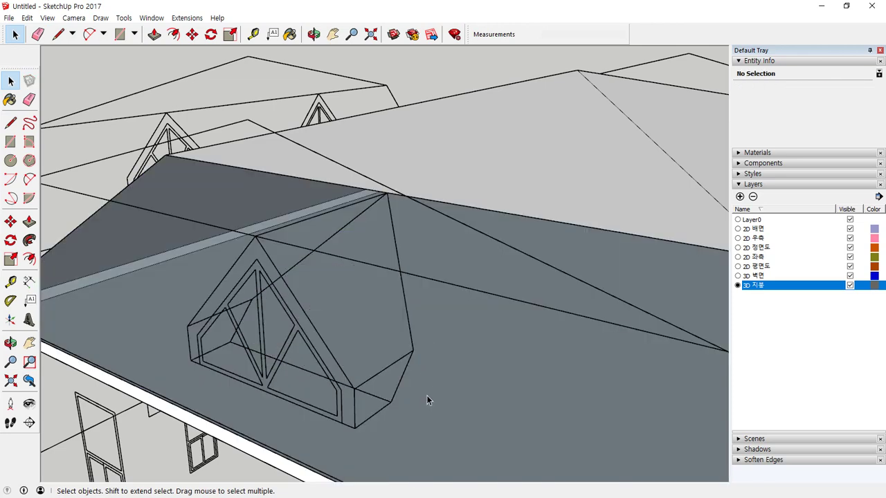
pyautogui.press('l')
pyautogui.click(412, 350)
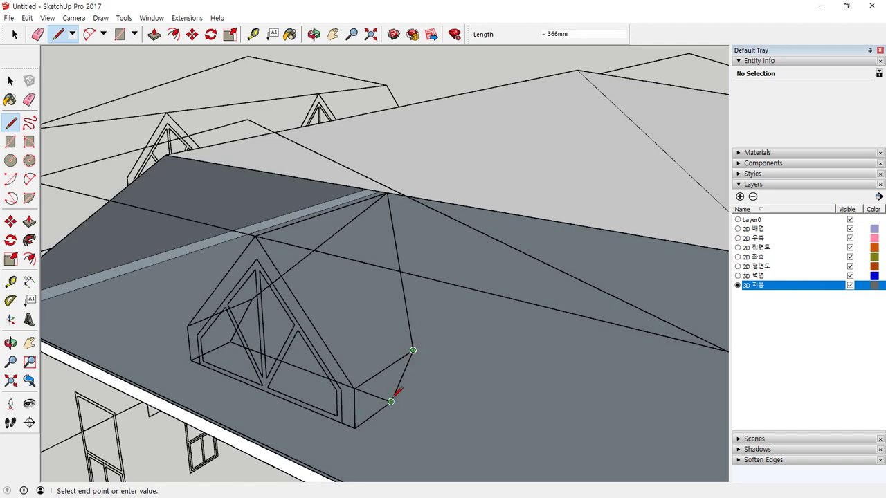
pyautogui.click(393, 402)
# Delete the roof face enclosed by the dormer footprint to cut an opening in the slope
pyautogui.press('space')
pyautogui.click(358, 328)
pyautogui.click(450, 357)
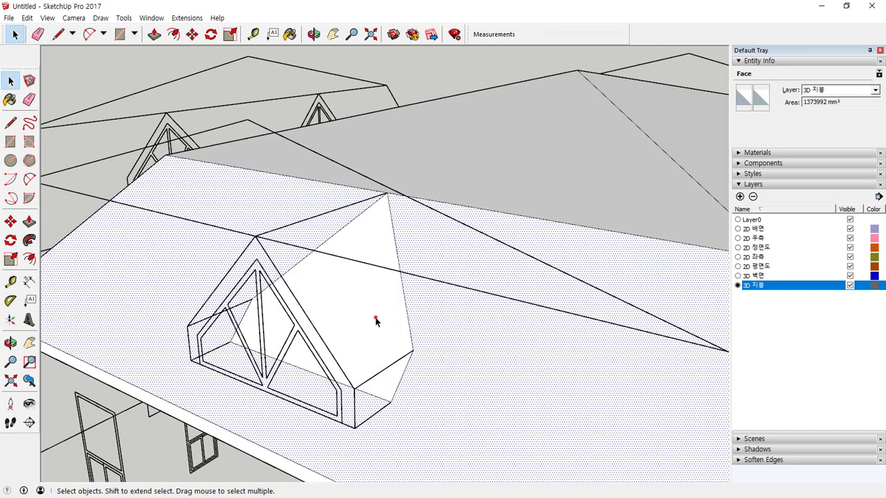
pyautogui.click(376, 318)
pyautogui.press('Delete')
pyautogui.moveTo(369, 374); pyautogui.dragTo(360, 371, button='middle')
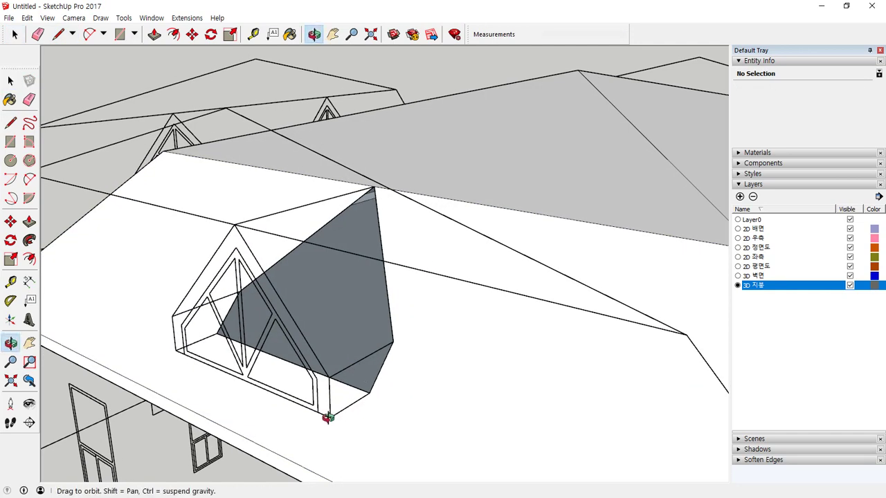
# Trace the gable's vertical and sloping edges on the near side to fill the dormer's side wall and roof slope
pyautogui.moveTo(328, 416); pyautogui.dragTo(372, 419, button='middle')
pyautogui.press('l')
pyautogui.click(367, 427)
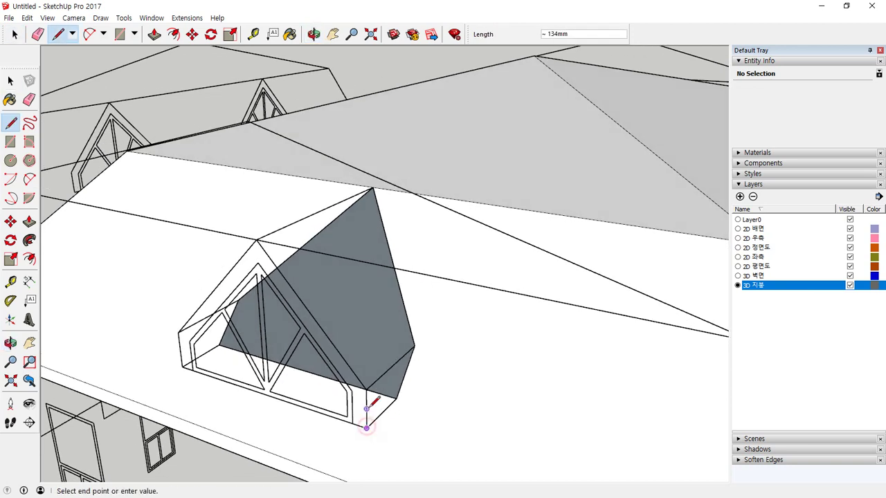
pyautogui.moveTo(374, 381); pyautogui.dragTo(363, 401, button='middle')
pyautogui.click(360, 405)
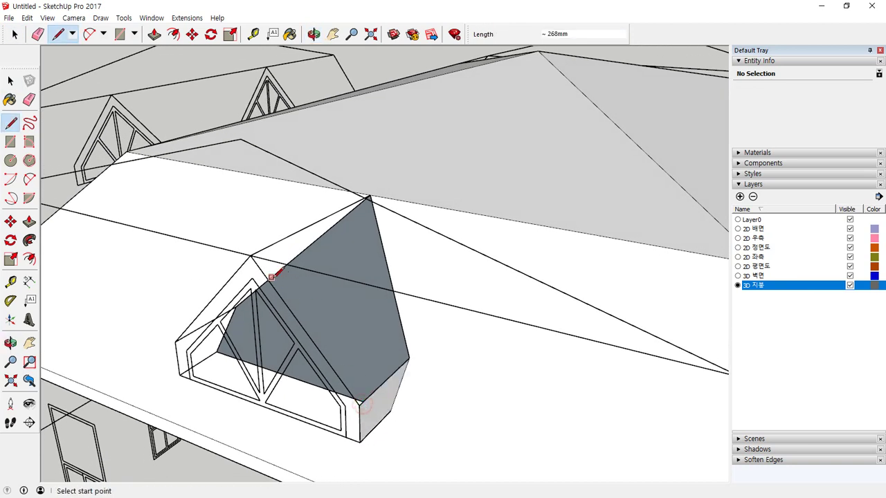
pyautogui.click(251, 255)
pyautogui.click(359, 401)
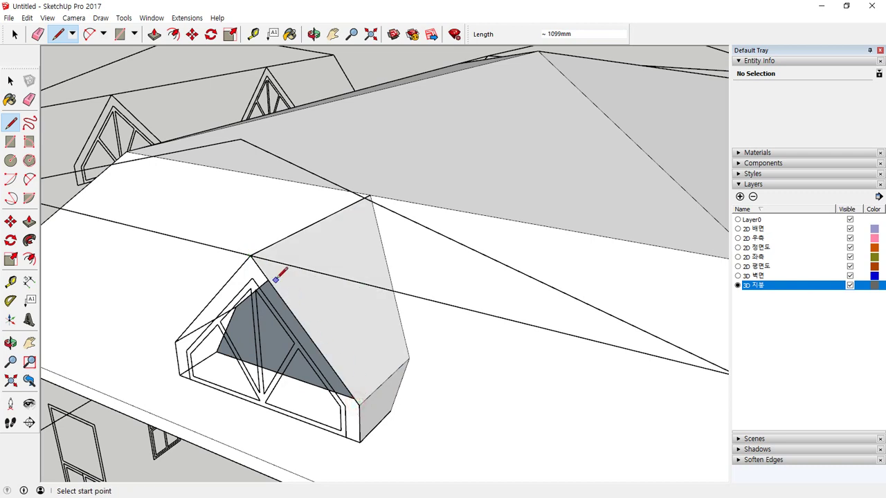
# Trace the gable's sloping and vertical edges on the far side to fill the other roof slope and side wall
pyautogui.click(251, 256)
pyautogui.click(175, 342)
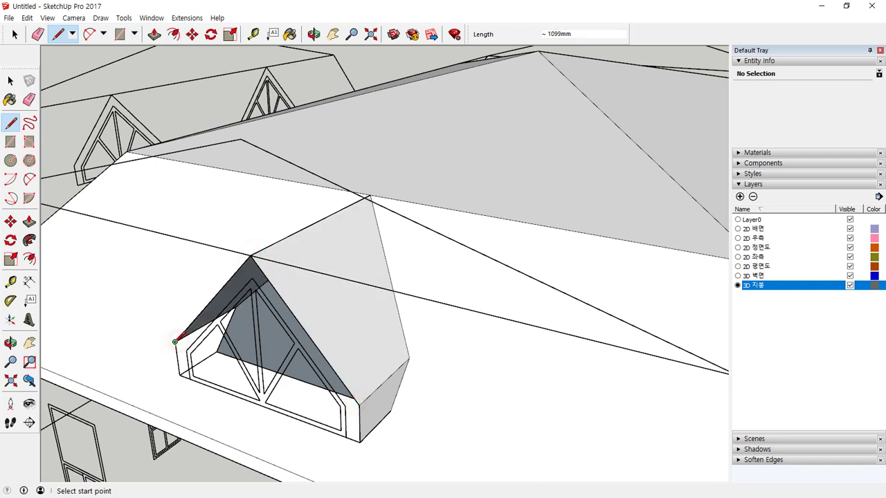
pyautogui.click(175, 342)
pyautogui.click(187, 378)
# Trace the 100 mm frame base and the inner frame outline, and draw the full base line to fill the gable front
pyautogui.click(188, 378)
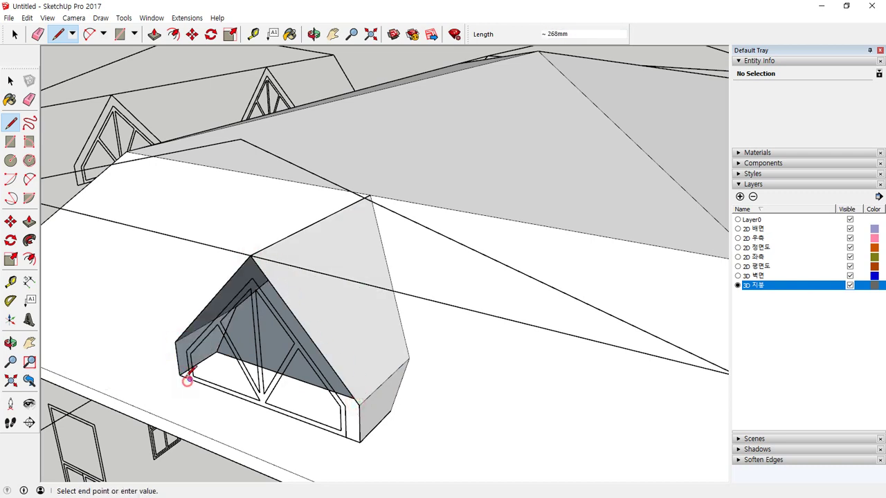
pyautogui.click(190, 378)
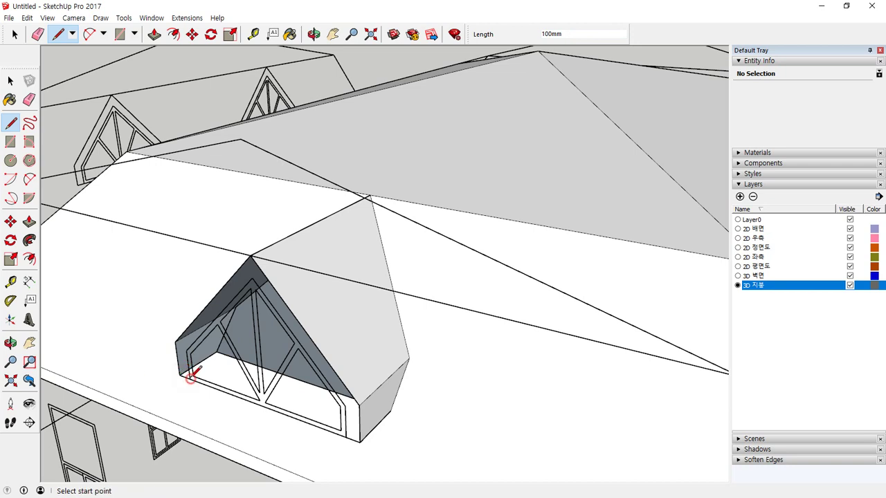
pyautogui.click(186, 351)
pyautogui.click(251, 278)
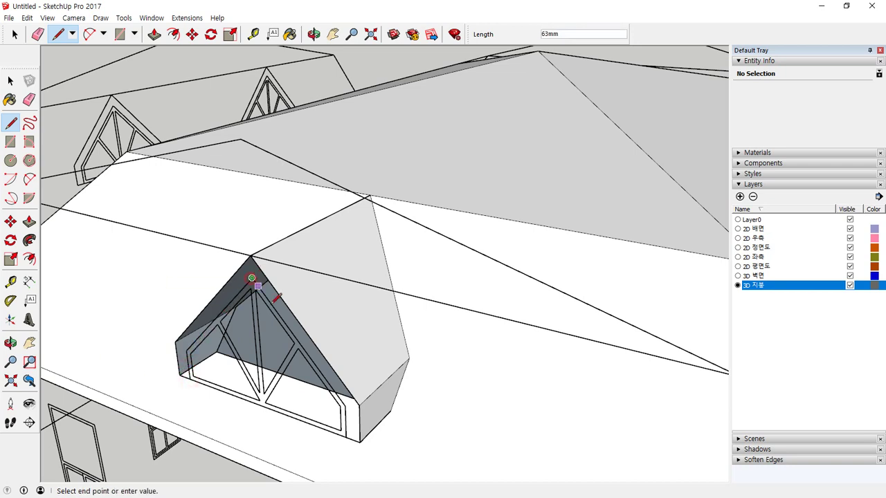
pyautogui.click(341, 404)
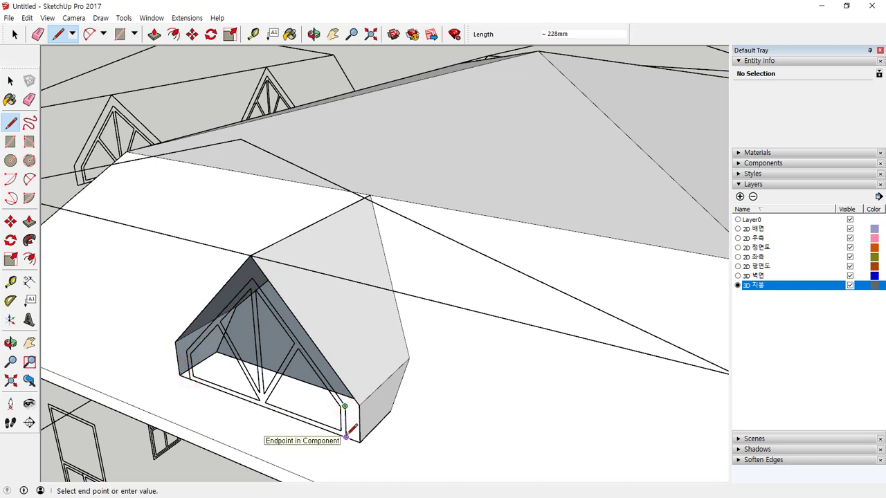
pyautogui.click(346, 438)
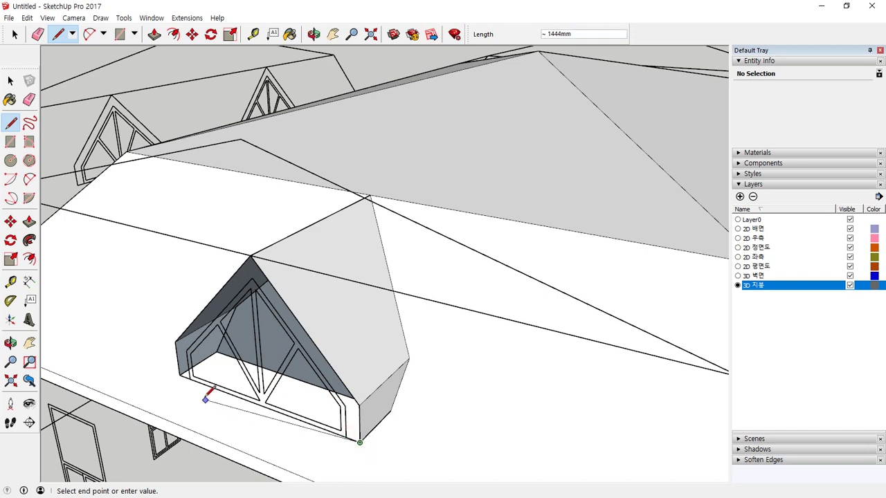
pyautogui.click(178, 378)
# Trace the window frame's outer vertical and sloping edges on the near side of the dormer's gable front
pyautogui.moveTo(217, 406); pyautogui.dragTo(312, 306, button='middle')
pyautogui.press('space')
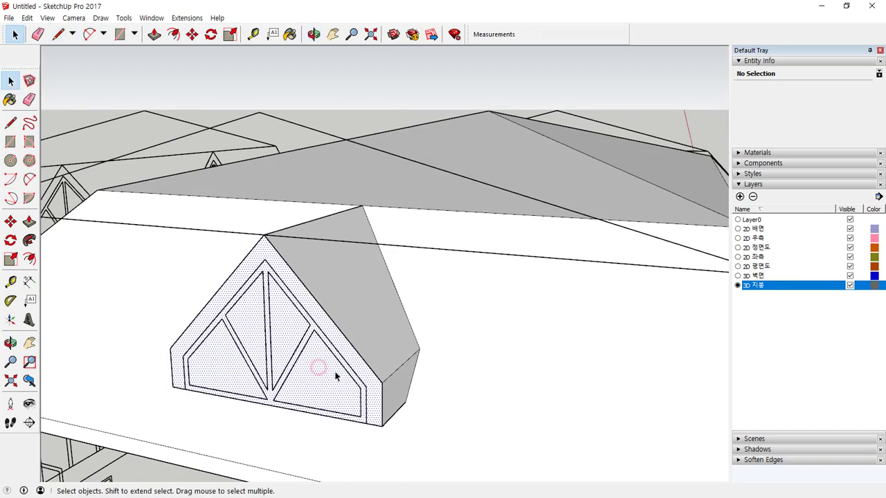
pyautogui.click(365, 404)
pyautogui.scroll(2, 362, 421)
pyautogui.press('l')
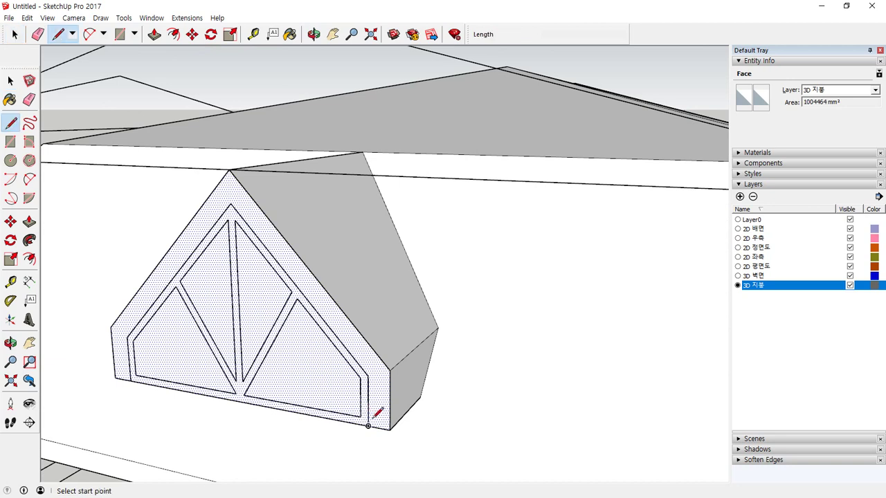
pyautogui.click(369, 423)
pyautogui.click(369, 379)
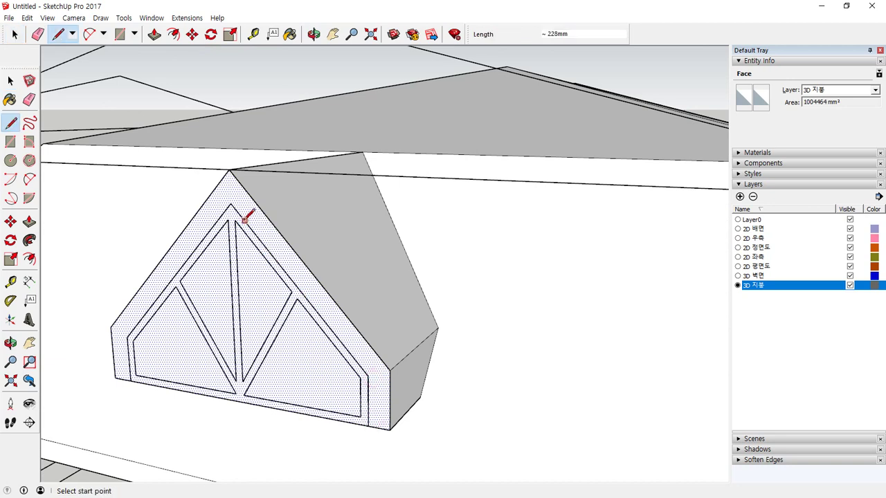
pyautogui.click(231, 204)
pyautogui.click(368, 379)
pyautogui.press('space')
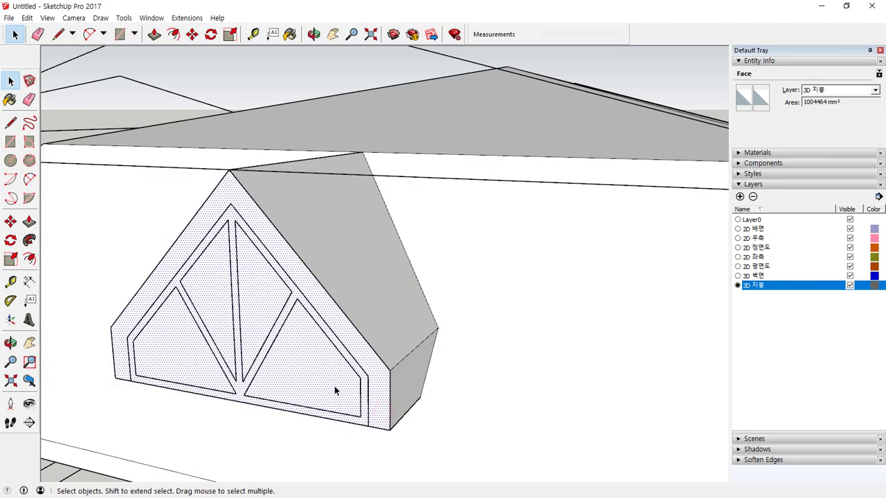
# Trace the window frame's outer sloping and vertical edges on the far side, and delete the face enclosed by the outline
pyautogui.press('l')
pyautogui.click(230, 204)
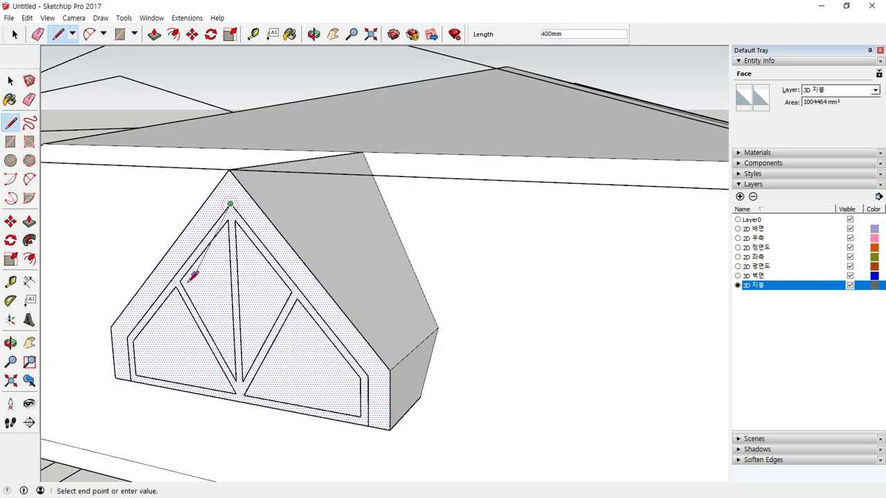
pyautogui.click(141, 343)
pyautogui.click(128, 338)
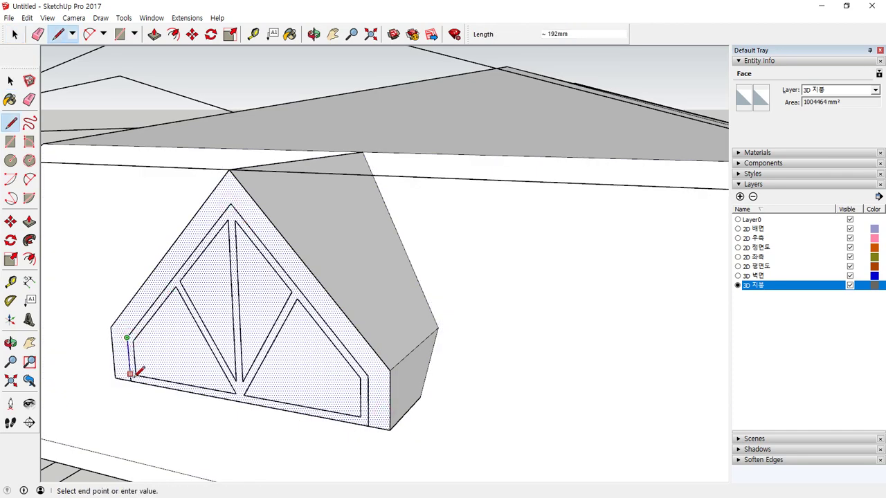
pyautogui.click(133, 379)
pyautogui.press('space')
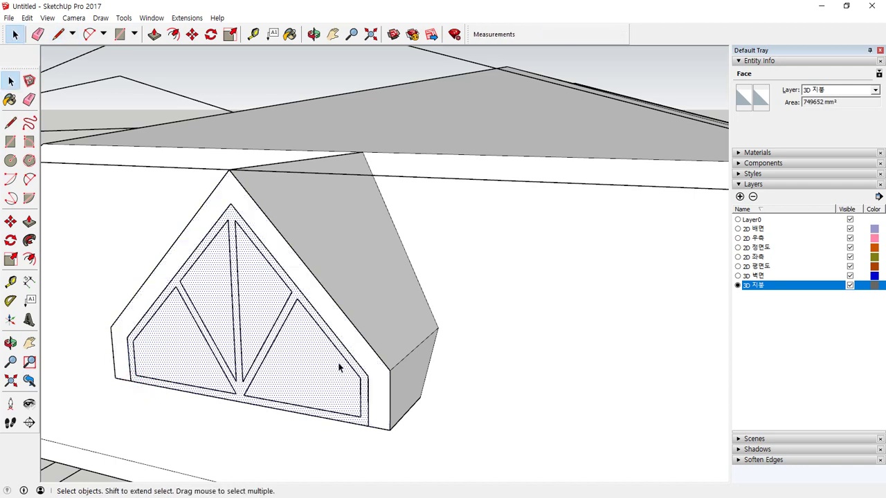
pyautogui.press('Delete')
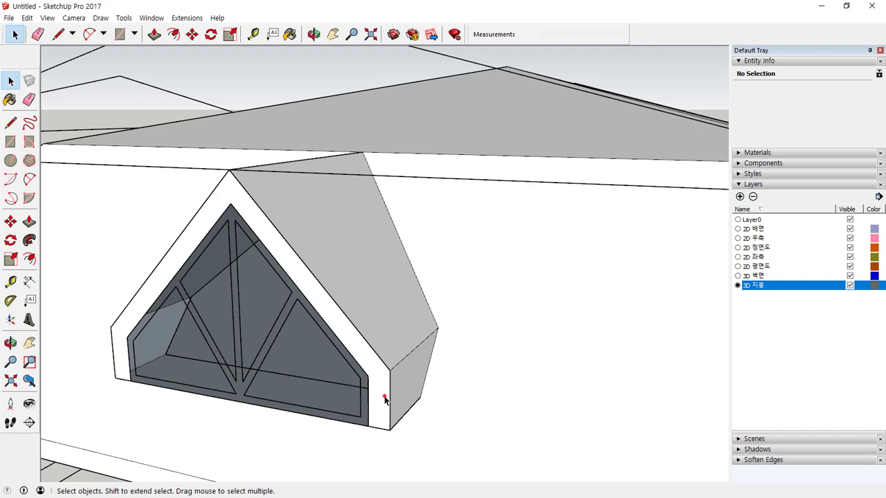
# Move the remaining gable border face straight back into the dormer along the green axis, away from the 2D window outline
pyautogui.click(385, 400)
pyautogui.moveTo(368, 449)
pyautogui.mouseDown(button='middle')
pyautogui.moveTo(420, 447)
pyautogui.moveTo(380, 450)
pyautogui.mouseUp(button='middle')
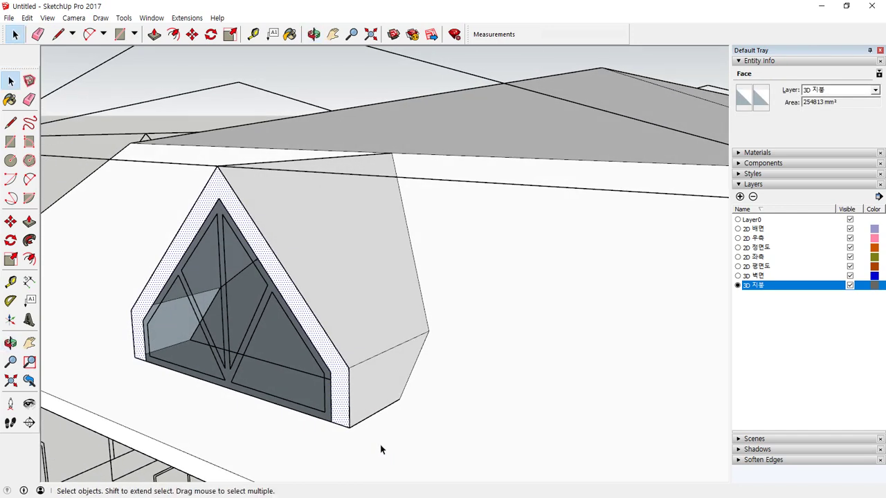
pyautogui.press('m')
pyautogui.click(349, 427)
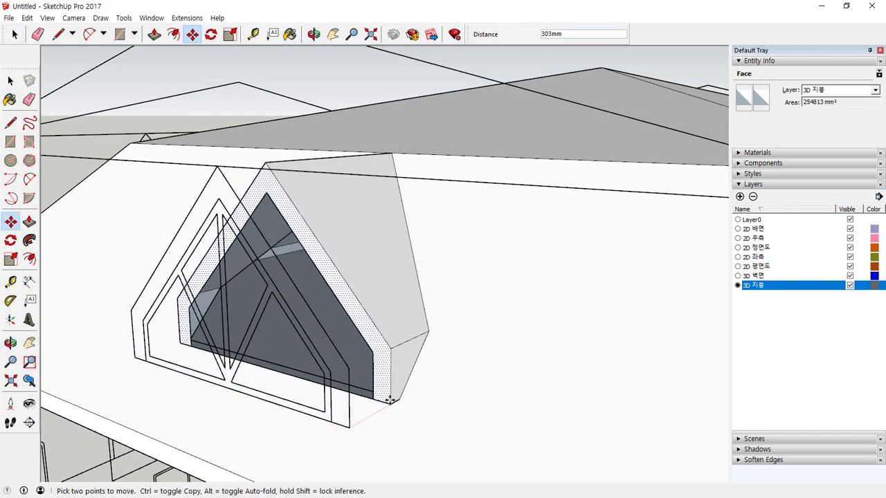
pyautogui.click(402, 398)
# Draw a base line between the inner lower corners of the recessed gable border to fill its opening with a face
pyautogui.moveTo(330, 435); pyautogui.dragTo(388, 433, button='middle')
pyautogui.press('l')
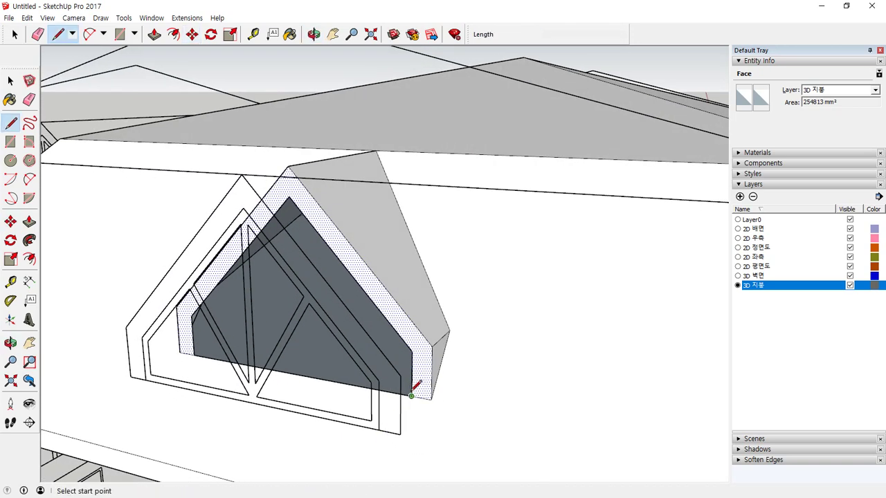
pyautogui.click(411, 396)
pyautogui.click(197, 355)
pyautogui.moveTo(317, 347); pyautogui.dragTo(291, 346, button='middle')
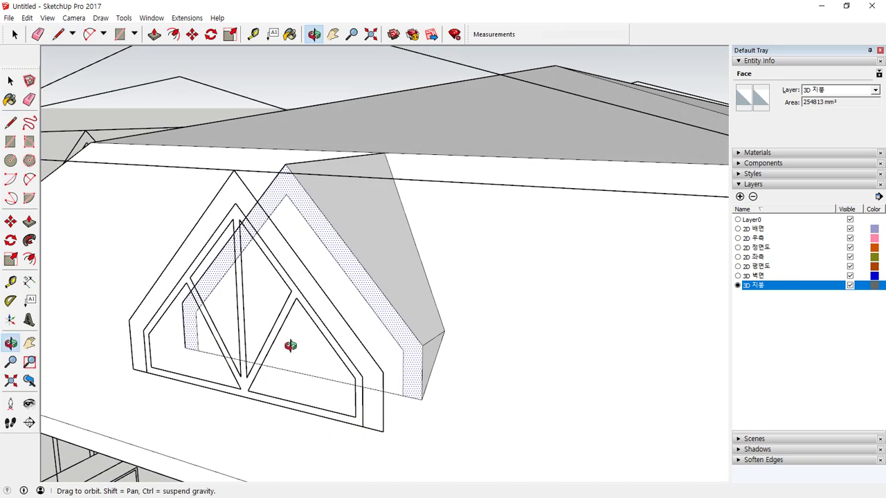
pyautogui.click(314, 358)
pyautogui.press('Escape')
pyautogui.press('space')
# Push the filled face back into the dormer with Push/Pull and delete it to leave a deep open frame
pyautogui.click(306, 347)
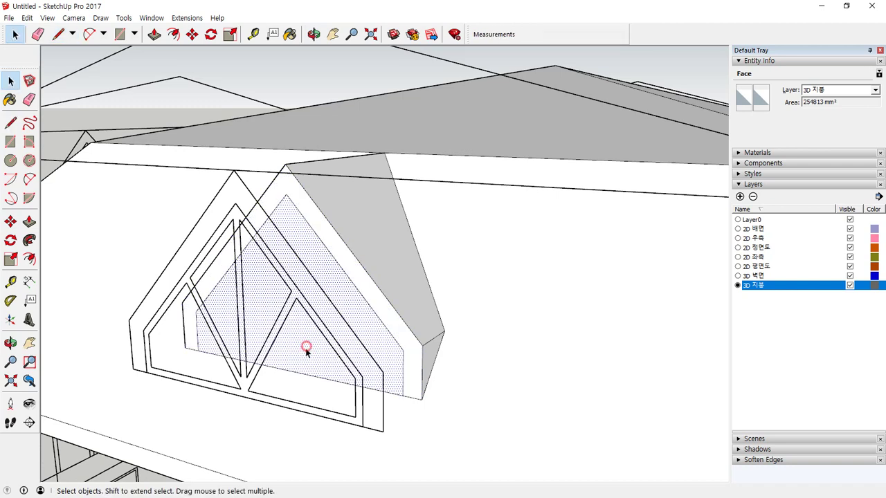
pyautogui.press('p')
pyautogui.click(293, 234)
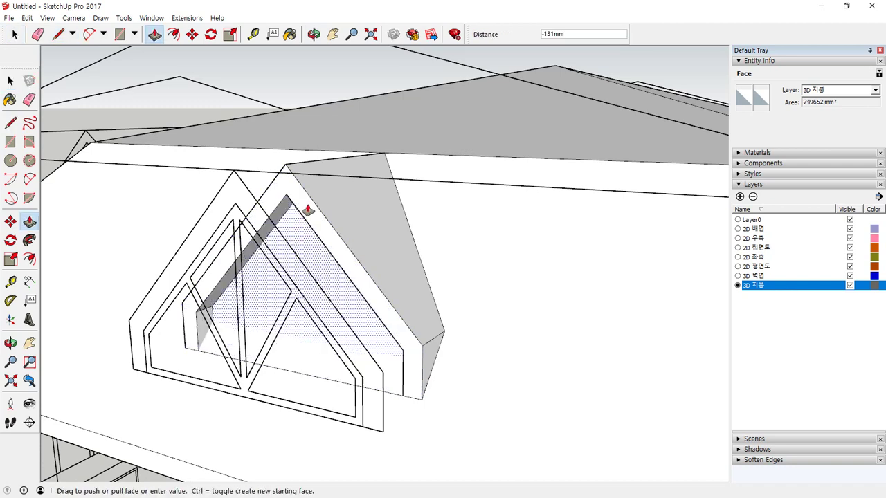
pyautogui.click(380, 174)
pyautogui.press('space')
pyautogui.click(328, 292)
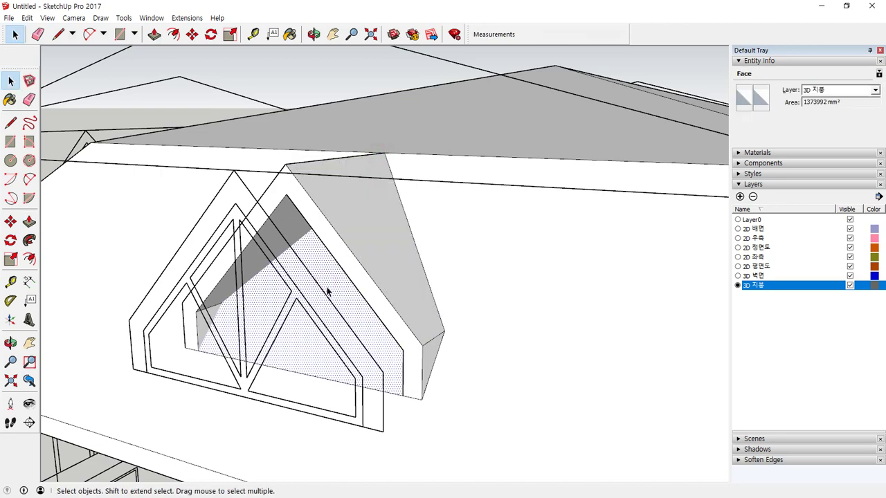
pyautogui.press('Delete')
# Draw lines along the green axis from the next gable outline's near-side lower and upper corners to the roof slope
pyautogui.moveTo(328, 292); pyautogui.dragTo(367, 283, button='middle')
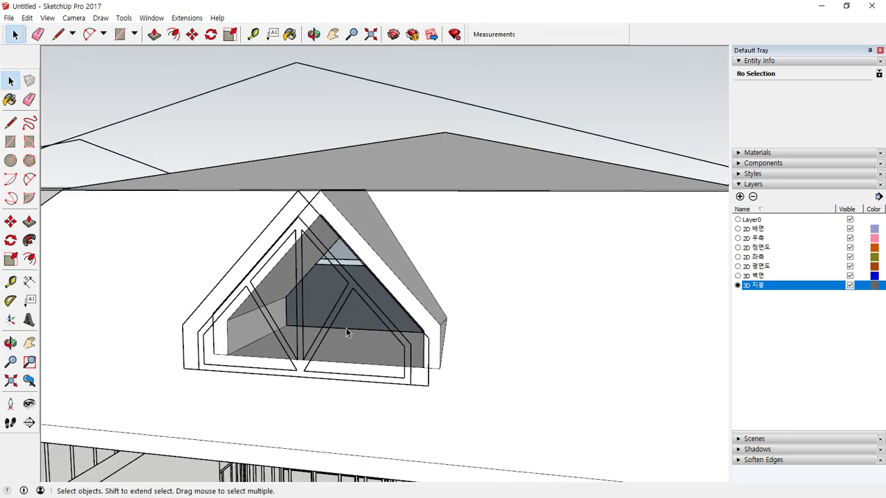
pyautogui.scroll(-5, 453, 315)
pyautogui.moveTo(453, 315)
pyautogui.mouseDown(button='middle')
pyautogui.moveTo(316, 317)
pyautogui.moveTo(206, 284)
pyautogui.moveTo(575, 352)
pyautogui.moveTo(168, 286)
pyautogui.moveTo(332, 297)
pyautogui.moveTo(269, 321)
pyautogui.moveTo(246, 307)
pyautogui.mouseUp(button='middle')
pyautogui.press('l')
pyautogui.moveTo(252, 348); pyautogui.dragTo(270, 259, button='middle')
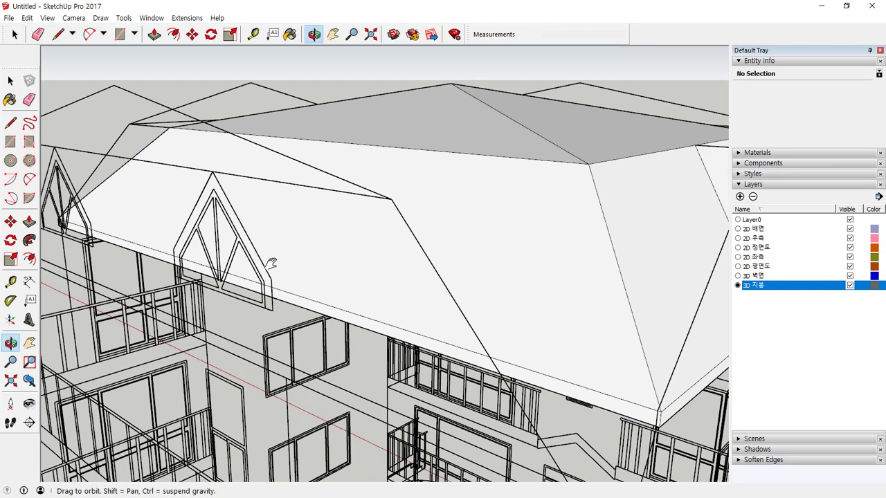
pyautogui.click(272, 311)
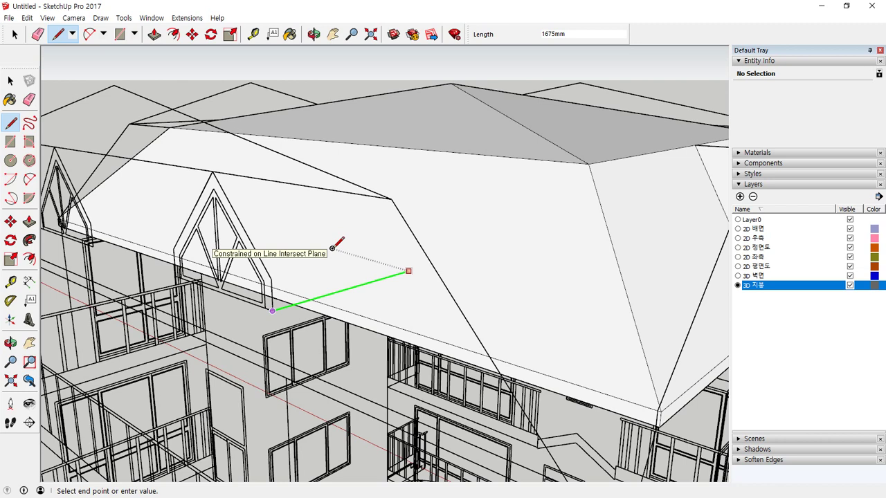
pyautogui.click(286, 260)
pyautogui.click(271, 279)
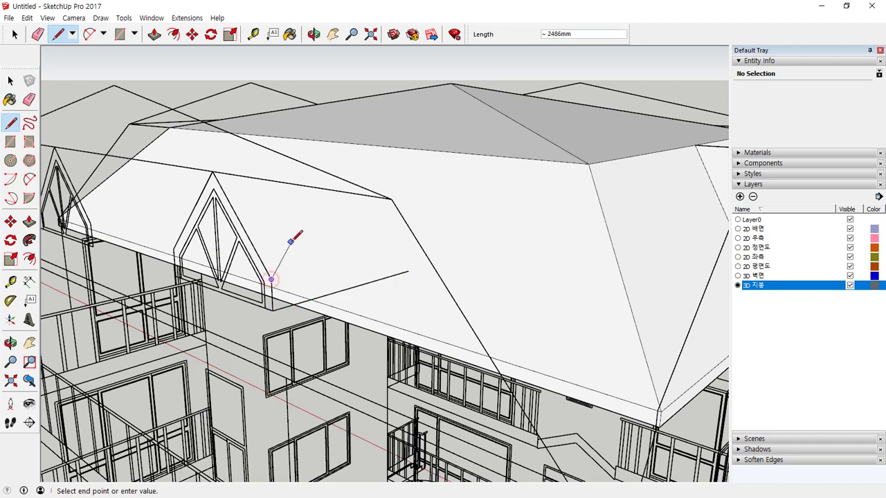
pyautogui.click(300, 221)
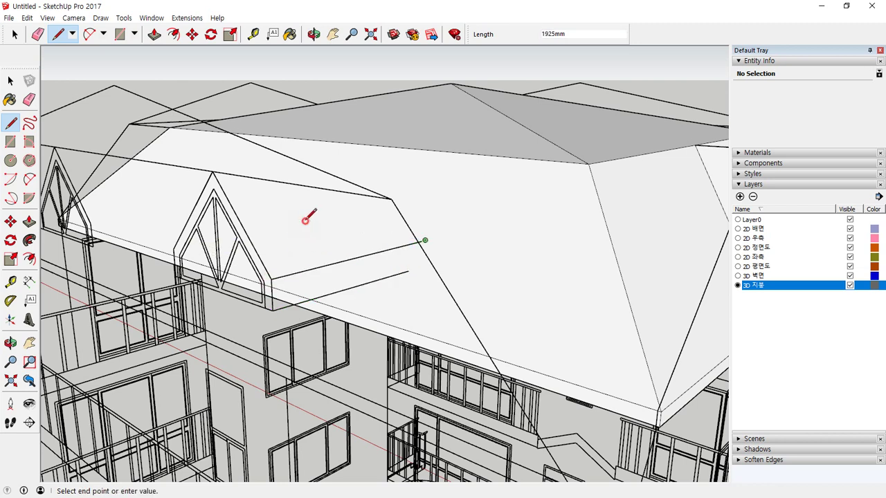
pyautogui.press('Escape')
# Draw lines along the green axis from the same gable's apex and its far-side upper and lower corners to the roof slope
pyautogui.click(212, 172)
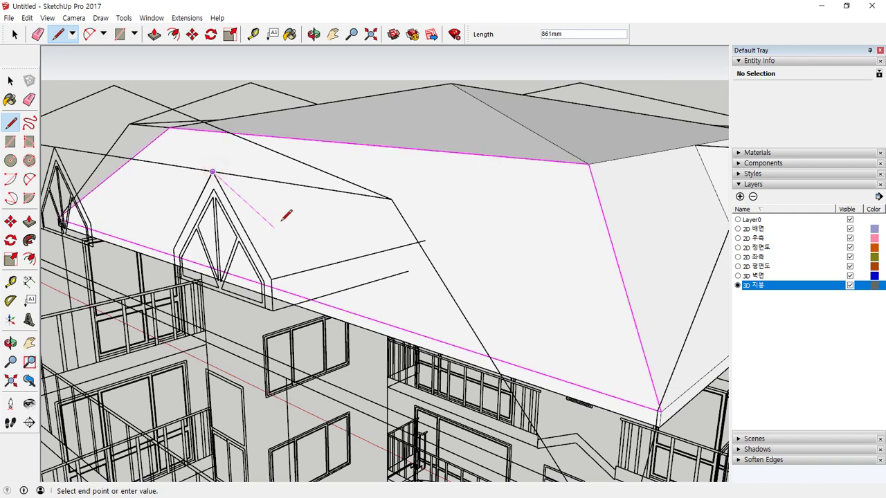
pyautogui.press('Left')
pyautogui.click(280, 220)
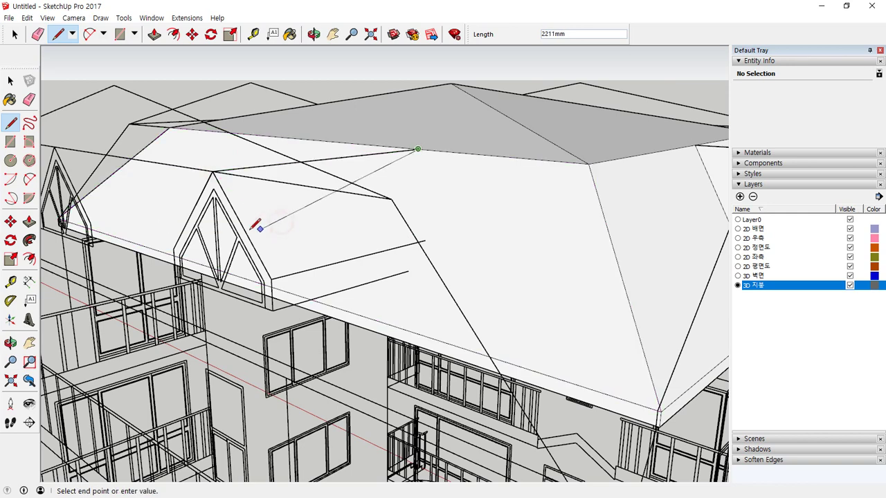
pyautogui.press('Escape')
pyautogui.click(173, 249)
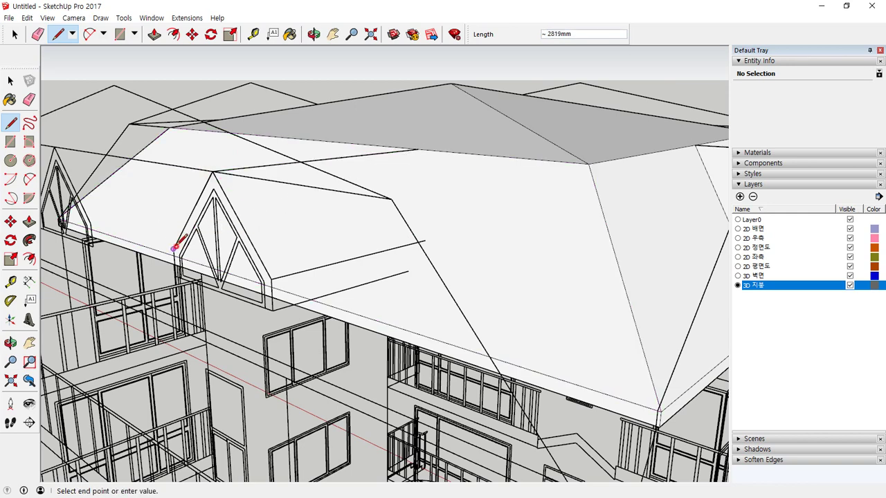
pyautogui.press('Left')
pyautogui.click(291, 206)
pyautogui.moveTo(271, 219); pyautogui.dragTo(216, 274, button='middle')
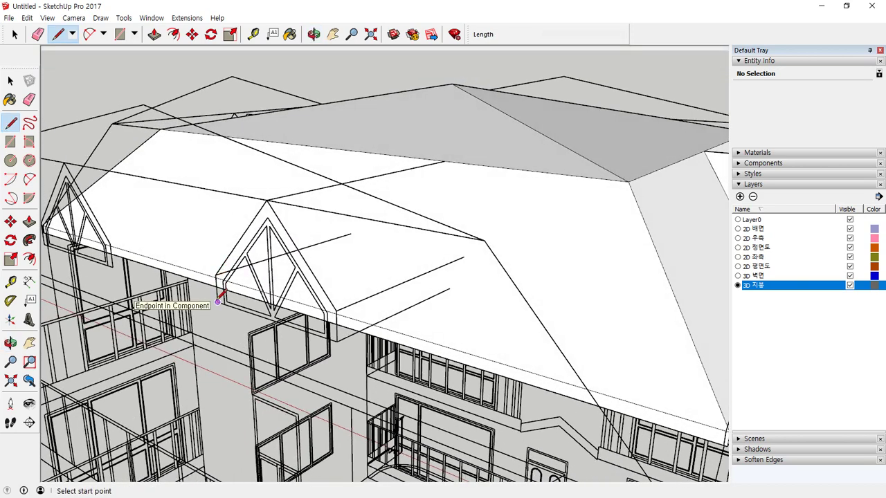
pyautogui.click(218, 301)
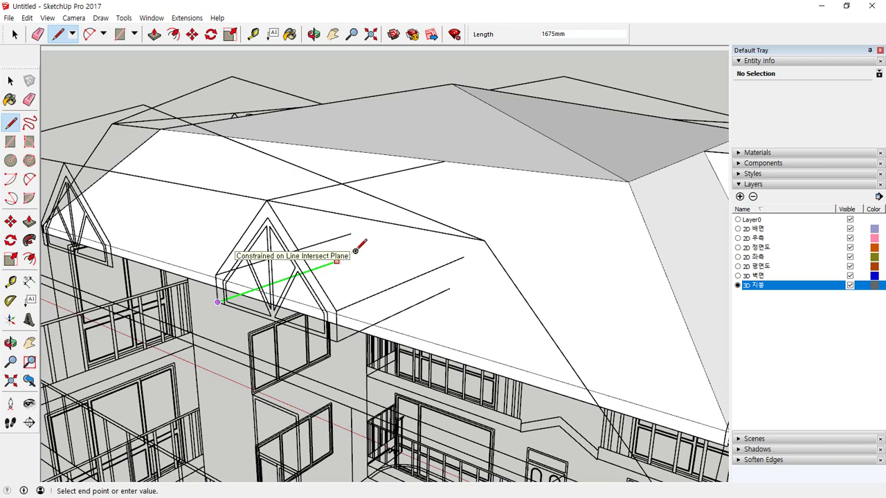
pyautogui.click(348, 252)
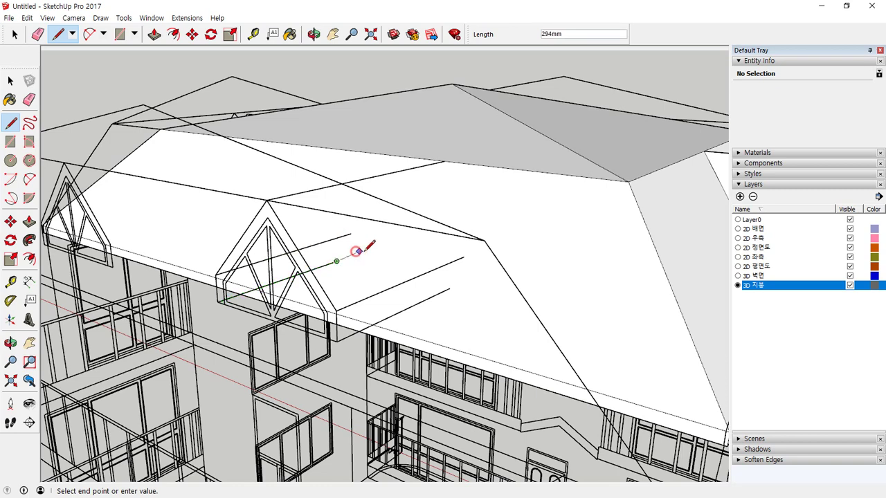
# Connect the ends of the projected lines on the roof slope to close the dormer's footprint outline
pyautogui.click(450, 287)
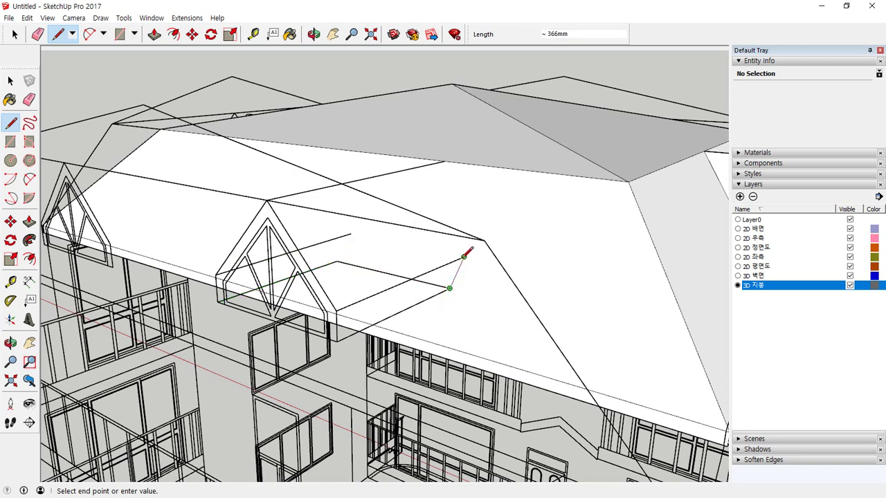
pyautogui.click(464, 257)
pyautogui.click(444, 161)
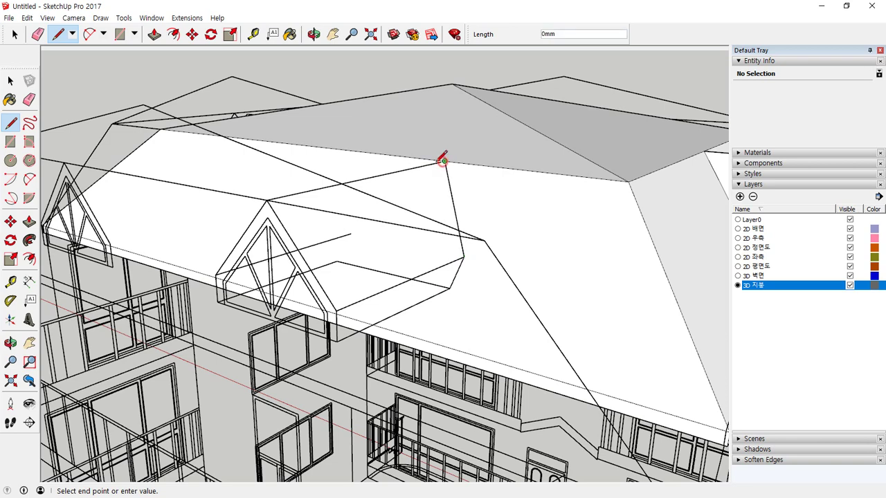
pyautogui.click(346, 233)
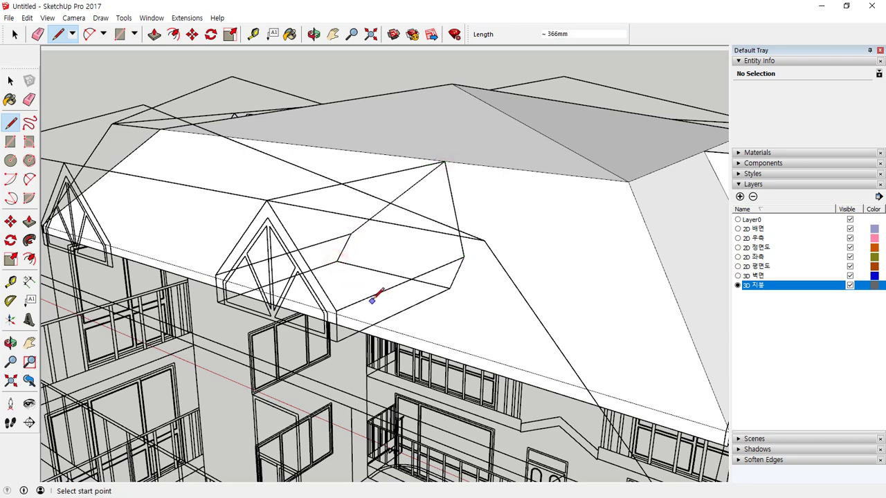
# Select the dormer's ten projected and footprint edges and copy them from this gable's apex to the neighbouring gable's apex
pyautogui.press('space')
pyautogui.click(409, 256)
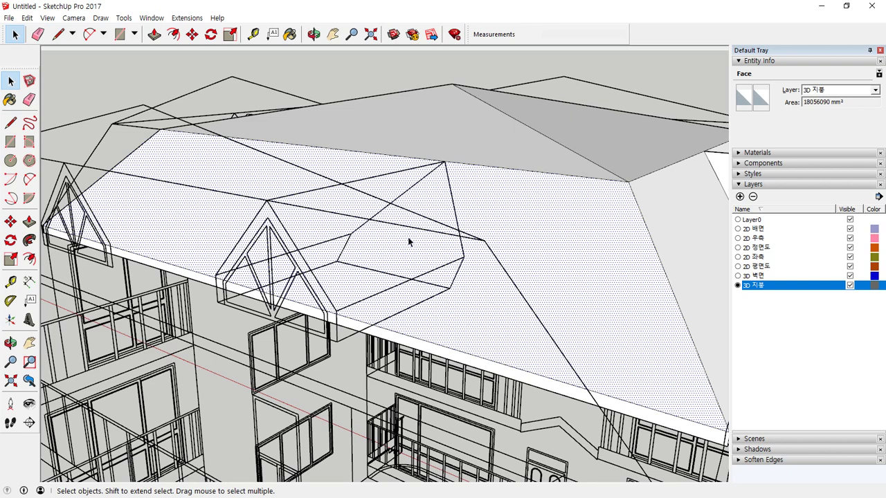
pyautogui.click(412, 308)
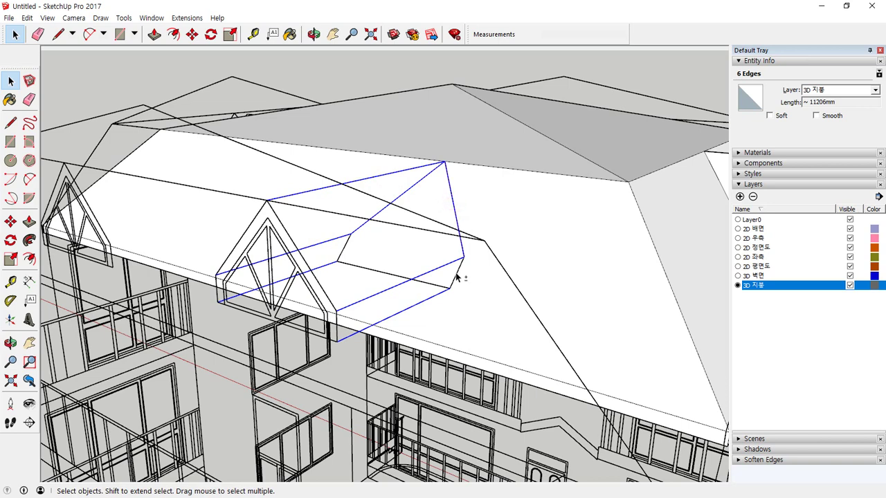
pyautogui.keyDown('shift'); pyautogui.click(374, 271); pyautogui.keyUp('shift')
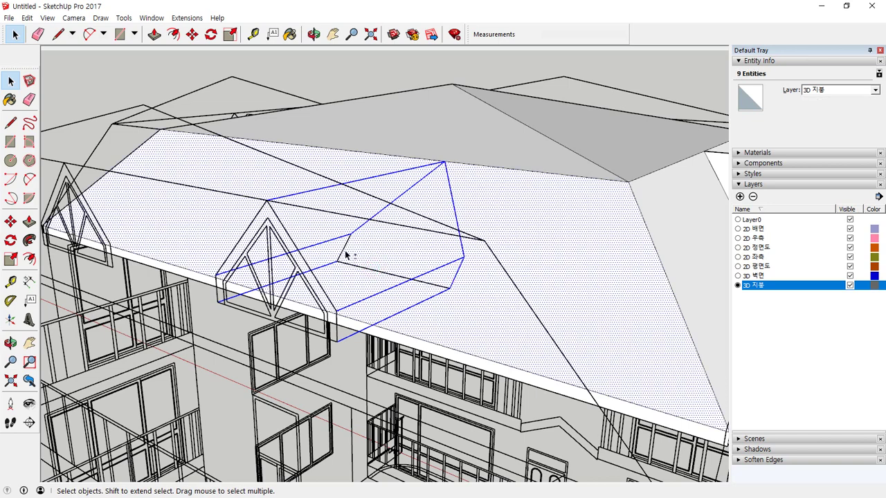
pyautogui.keyDown('shift'); pyautogui.click(392, 255); pyautogui.keyUp('shift')
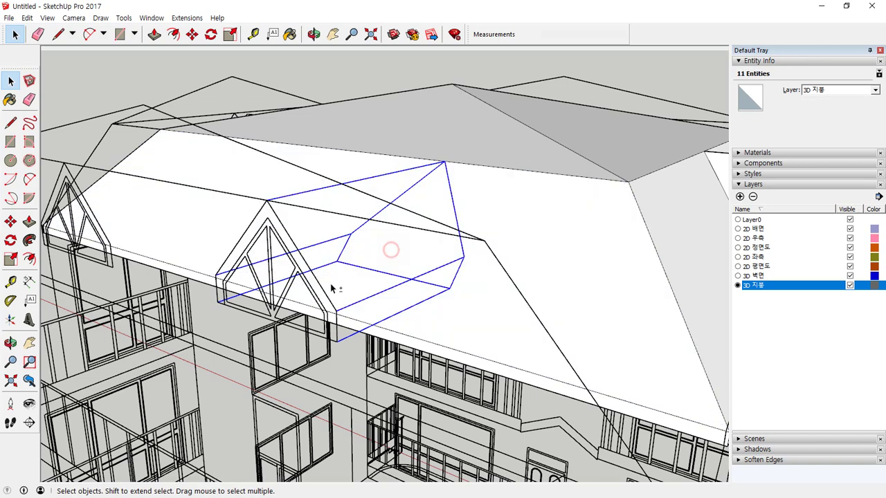
pyautogui.press('m')
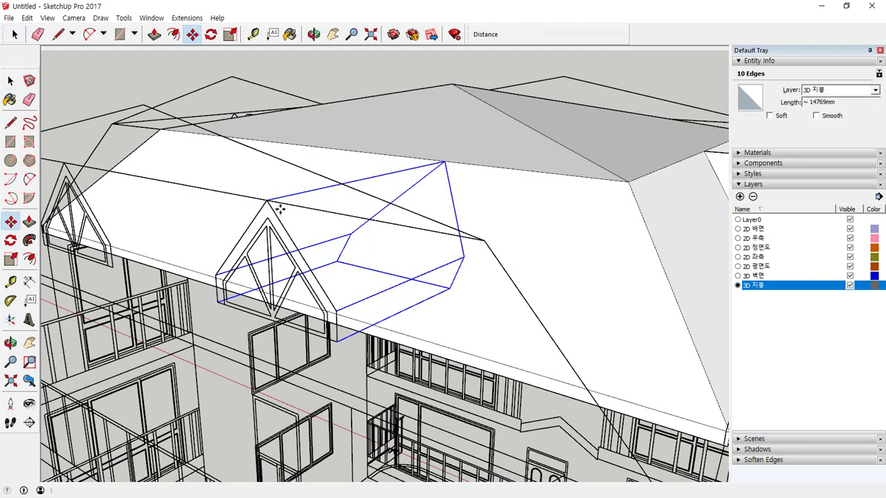
pyautogui.press('ctrl')
pyautogui.click(268, 200)
pyautogui.moveTo(187, 183); pyautogui.dragTo(416, 227, button='middle')
pyautogui.click(299, 212)
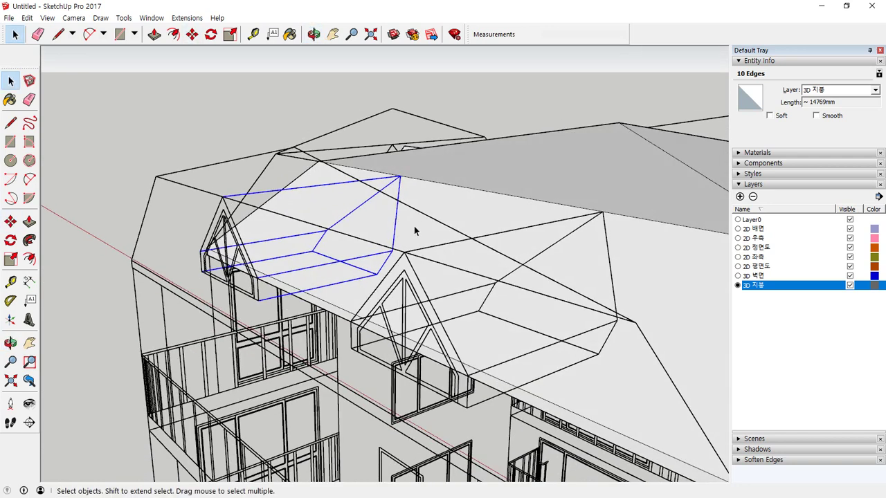
# Delete the front roof slope face and the separate face inside the nearer dormer's footprint
pyautogui.click(419, 231)
pyautogui.press('Delete')
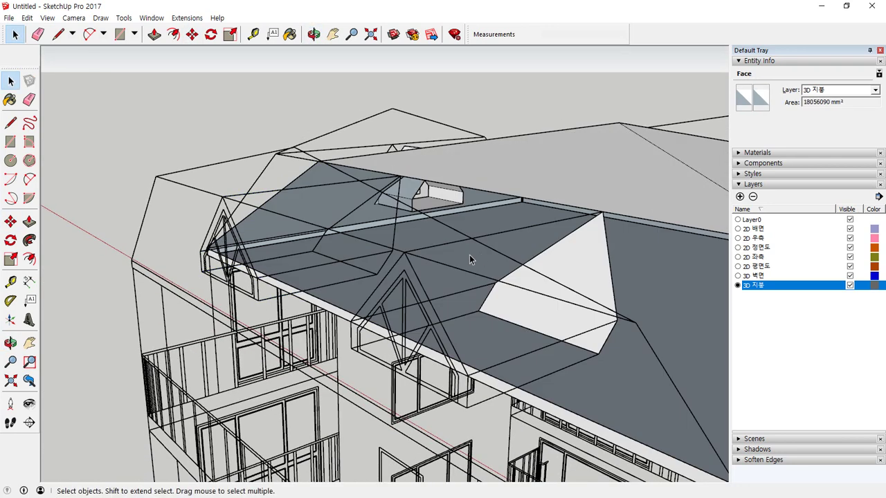
pyautogui.click(511, 309)
pyautogui.press('Delete')
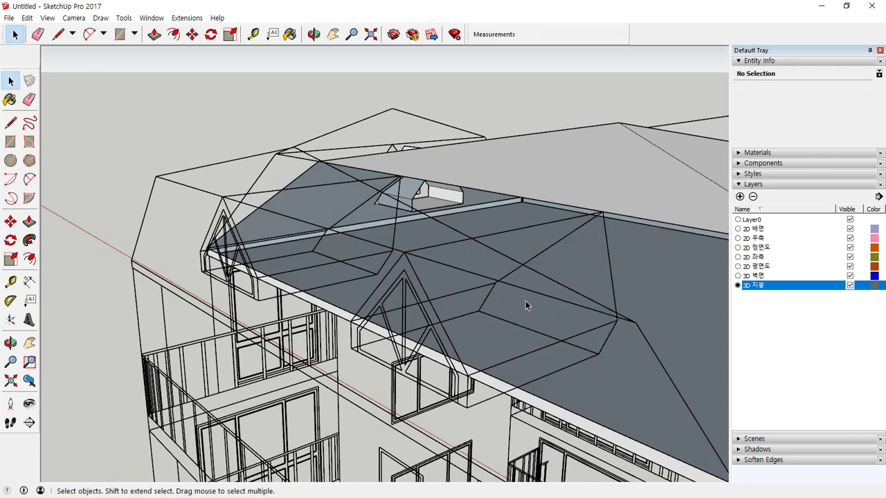
# Retrace the short far-side edge of the nearer dormer's footprint to regenerate the front roof slope face
pyautogui.press('l')
pyautogui.click(478, 311)
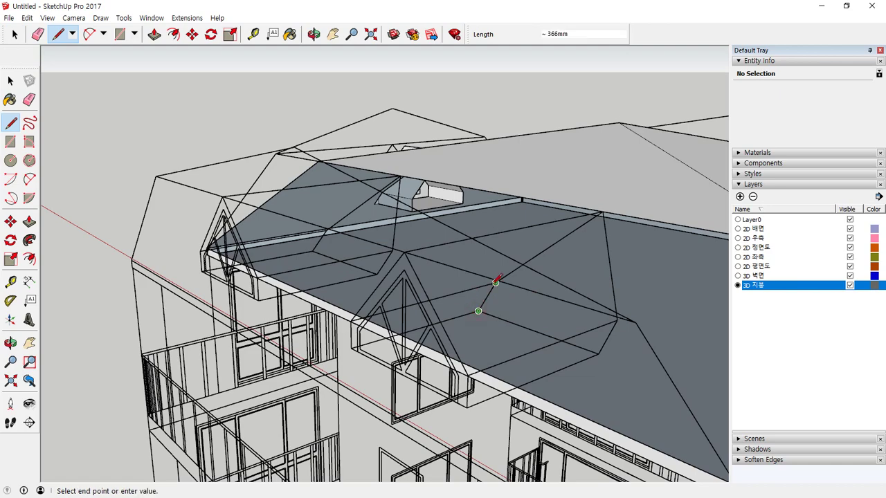
pyautogui.click(495, 282)
pyautogui.moveTo(496, 282); pyautogui.dragTo(385, 171, button='middle')
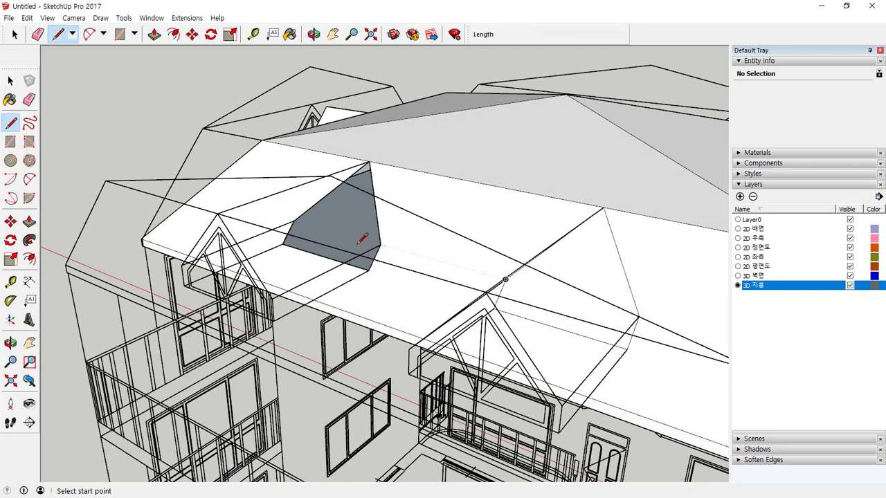
pyautogui.moveTo(358, 243); pyautogui.dragTo(326, 266, button='middle')
pyautogui.moveTo(339, 297)
pyautogui.mouseDown()
pyautogui.moveTo(289, 235)
pyautogui.moveTo(350, 277)
pyautogui.mouseUp()
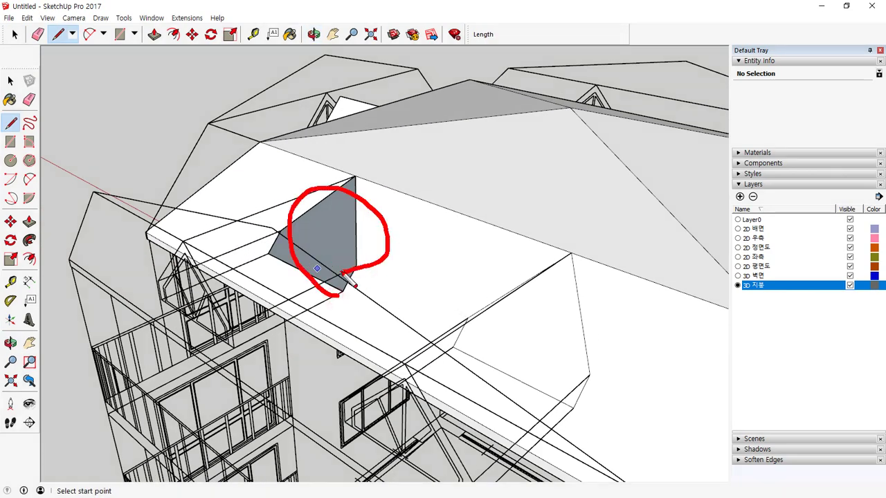
# Delete the face inside the nearer dormer's footprint to open the roof slope there
pyautogui.press('space')
pyautogui.click(506, 341)
pyautogui.moveTo(506, 340); pyautogui.dragTo(461, 333, button='middle')
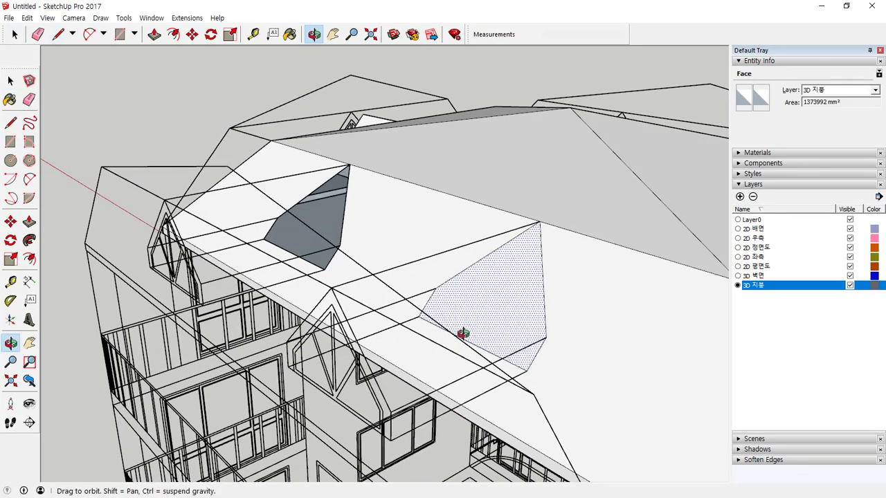
pyautogui.moveTo(441, 236); pyautogui.dragTo(475, 275, button='middle')
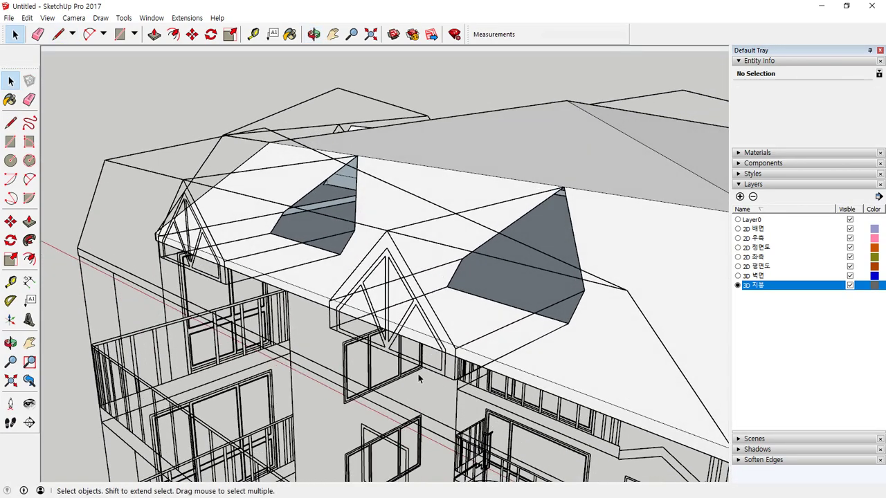
# Trace the nearer gable's near-side vertical edge and its sloping edge up to the apex to form that side's wall and roof faces
pyautogui.scroll(5, 420, 375)
pyautogui.moveTo(446, 378); pyautogui.dragTo(439, 308, button='middle')
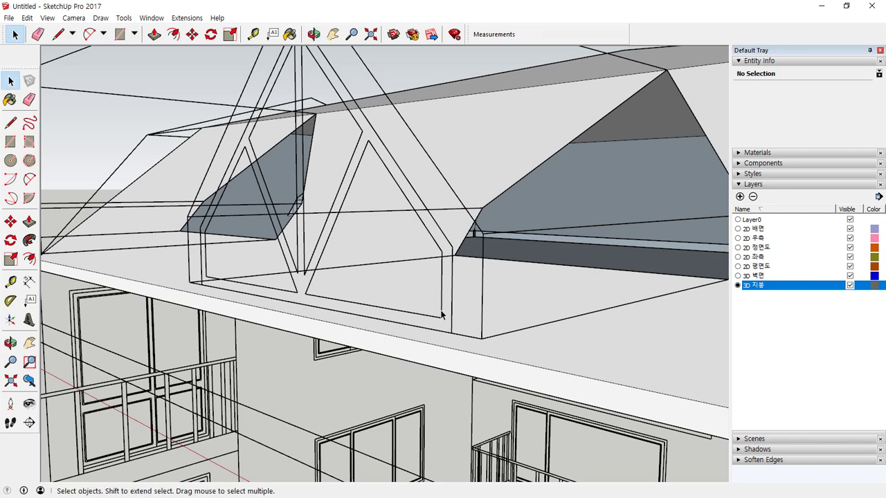
pyautogui.press('l')
pyautogui.click(481, 339)
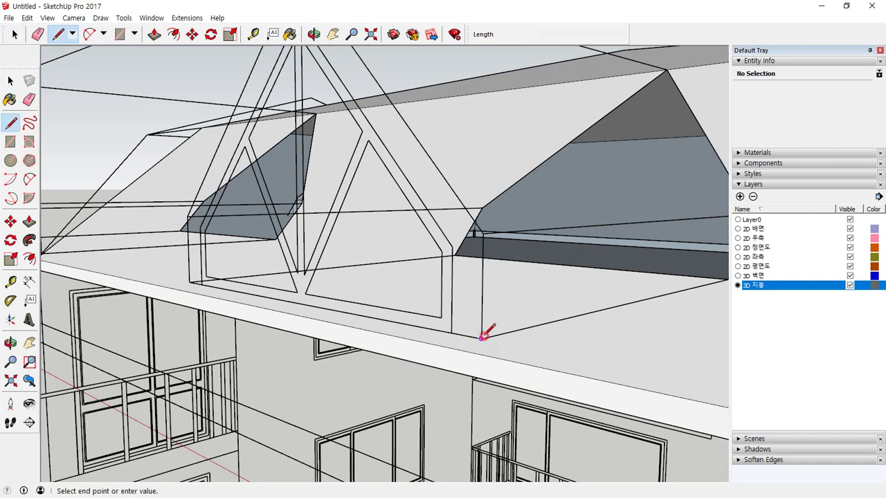
pyautogui.click(482, 233)
pyautogui.moveTo(399, 185); pyautogui.dragTo(440, 334, button='middle')
pyautogui.click(470, 333)
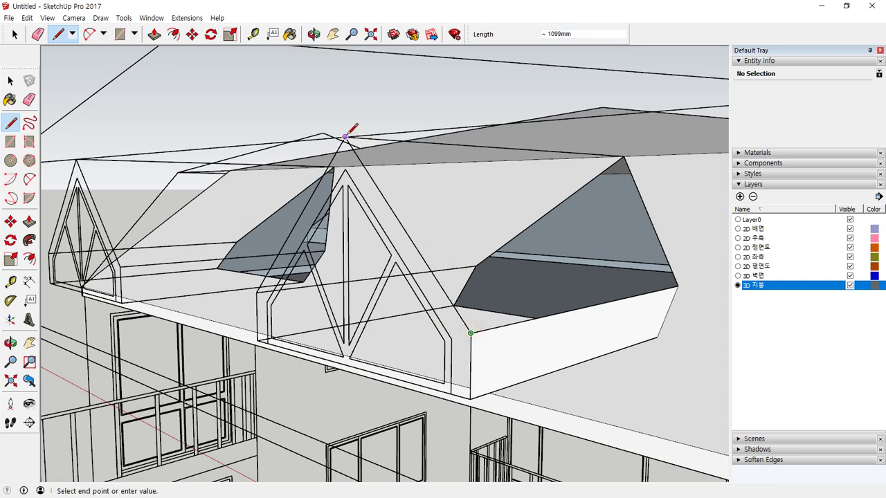
pyautogui.click(345, 136)
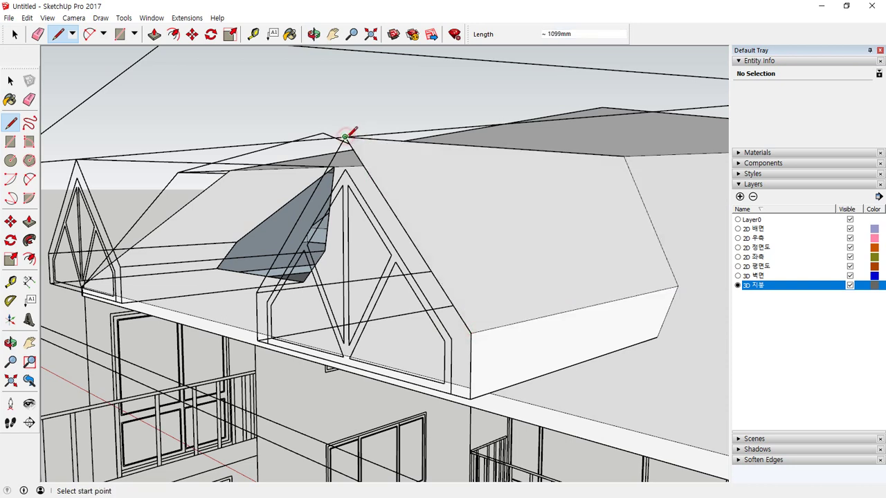
# Trace the nearer gable's other sloping edge, far-side vertical edge and base to close its front face
pyautogui.click(256, 292)
pyautogui.click(256, 292)
pyautogui.click(257, 340)
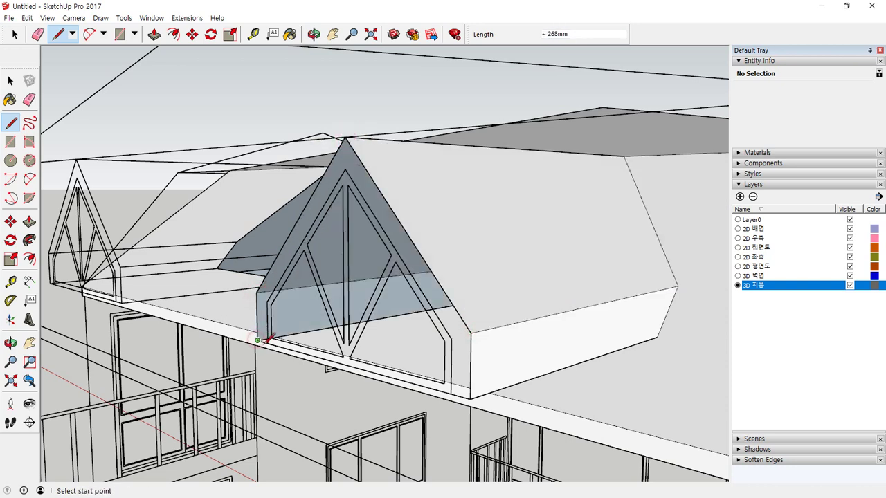
pyautogui.click(257, 340)
pyautogui.click(471, 398)
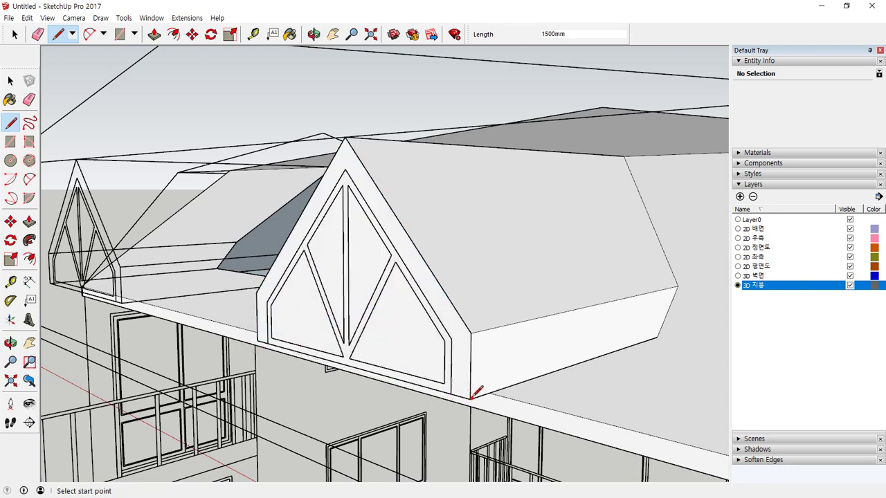
pyautogui.press('space')
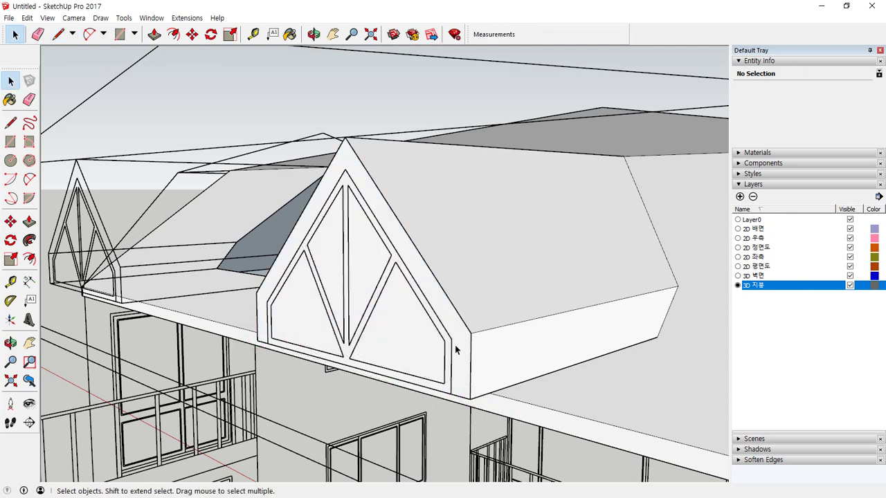
# Offset the nearer gable's two vertical and two sloping edges inward to the outer window frame outline
pyautogui.click(455, 338)
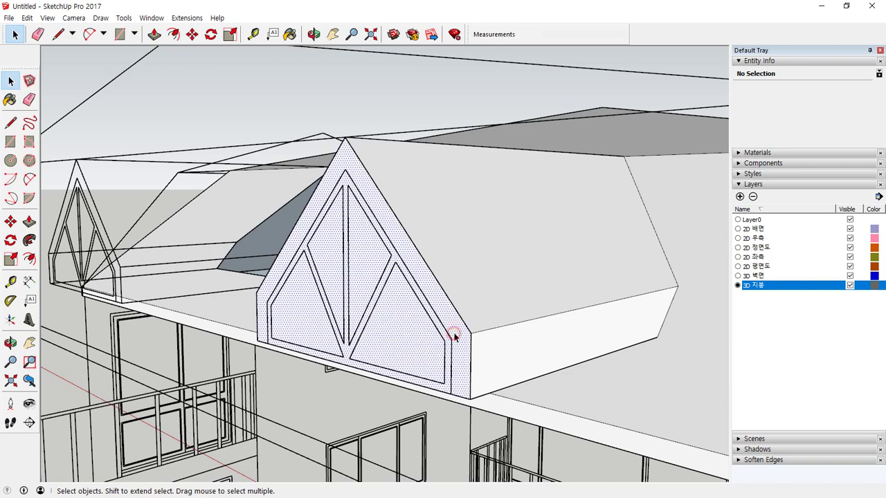
pyautogui.keyDown('shift'); pyautogui.click(382, 370); pyautogui.keyUp('shift')
pyautogui.press('f')
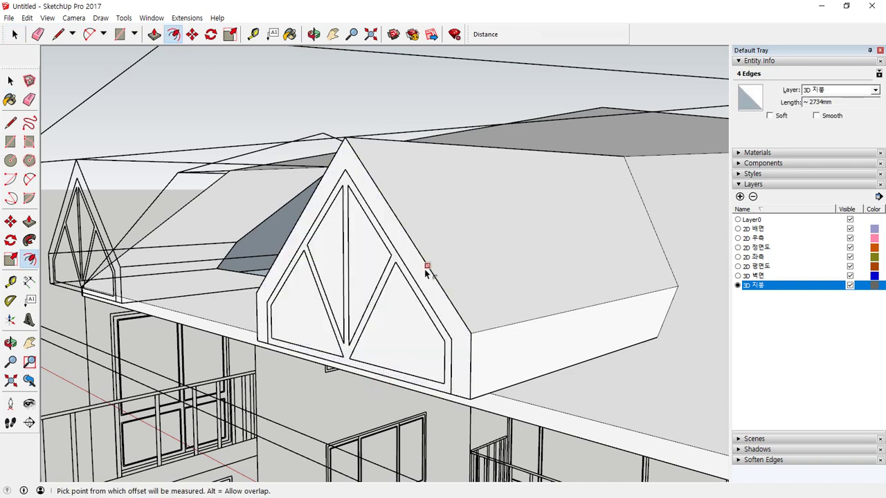
pyautogui.click(425, 267)
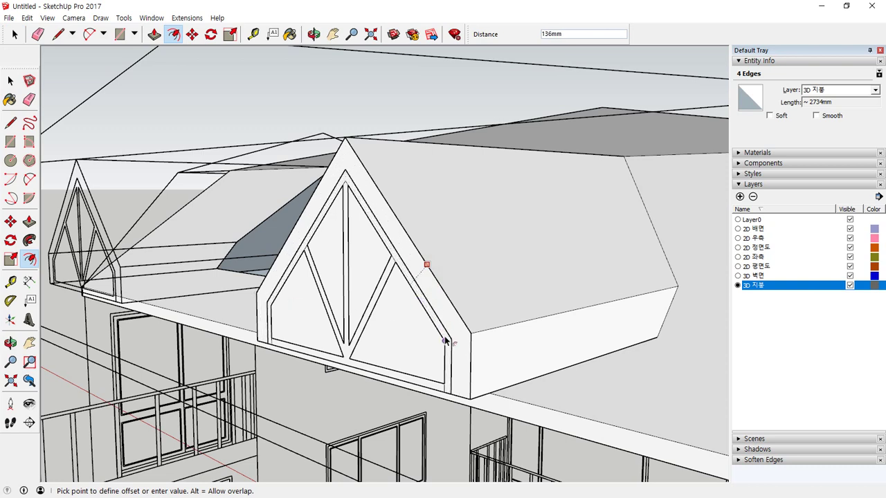
pyautogui.press('Escape')
pyautogui.press('space')
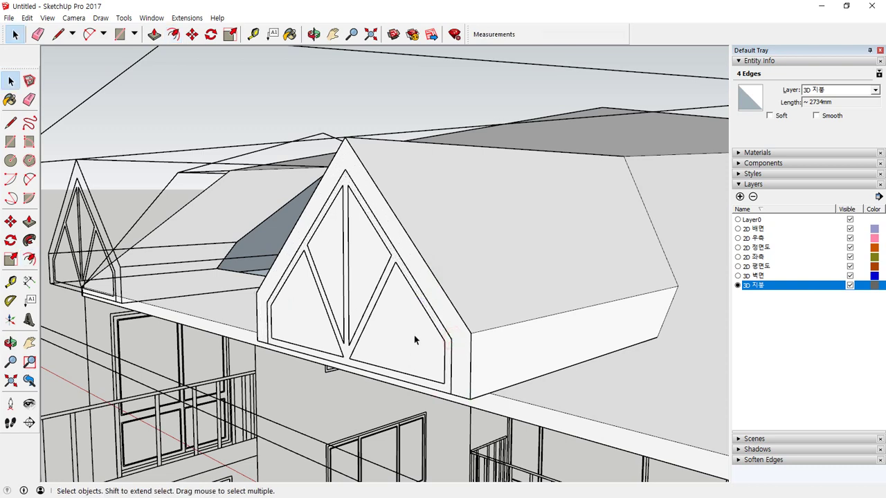
# Move the nearer gable's border and inner faces 1675 mm back along the green axis to the dormer's lower footprint corner
pyautogui.click(421, 348)
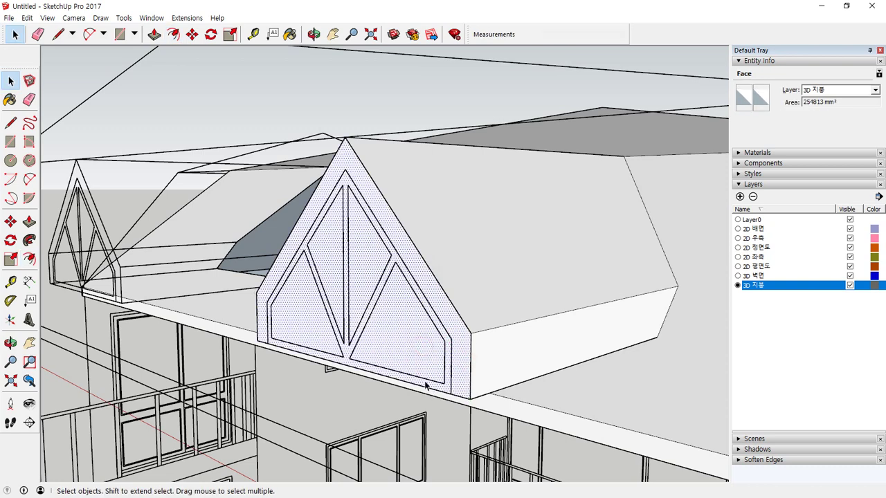
pyautogui.keyDown('shift'); pyautogui.click(425, 381); pyautogui.keyUp('shift')
pyautogui.press('m')
pyautogui.click(469, 398)
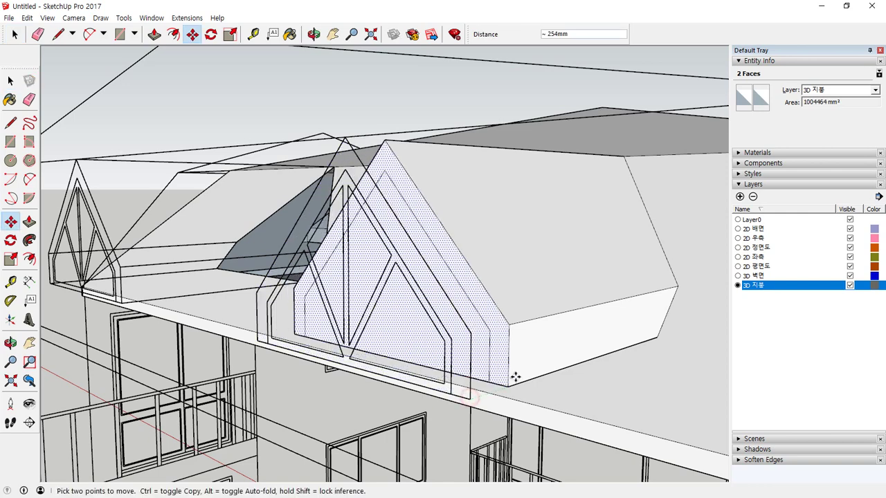
pyautogui.click(661, 336)
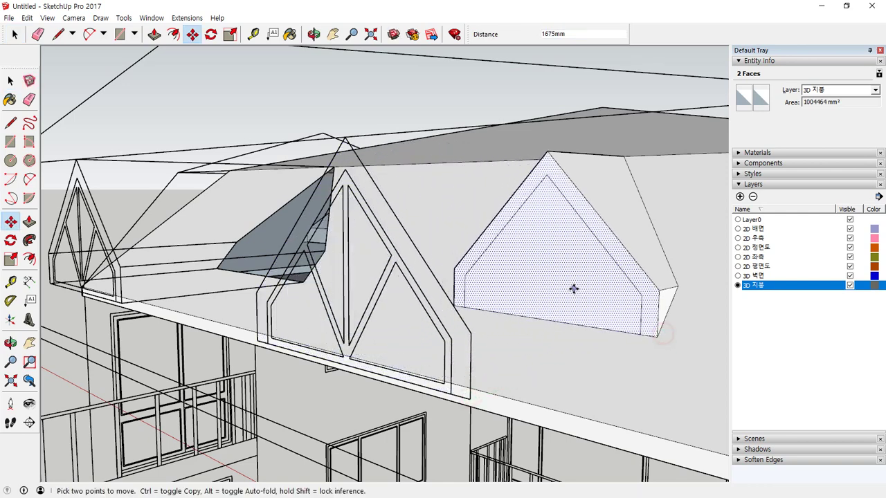
# Push the nearer dormer's inner gable face inward to the point where its ridge meets the roof slope
pyautogui.press('space')
pyautogui.press('p')
pyautogui.click(575, 258)
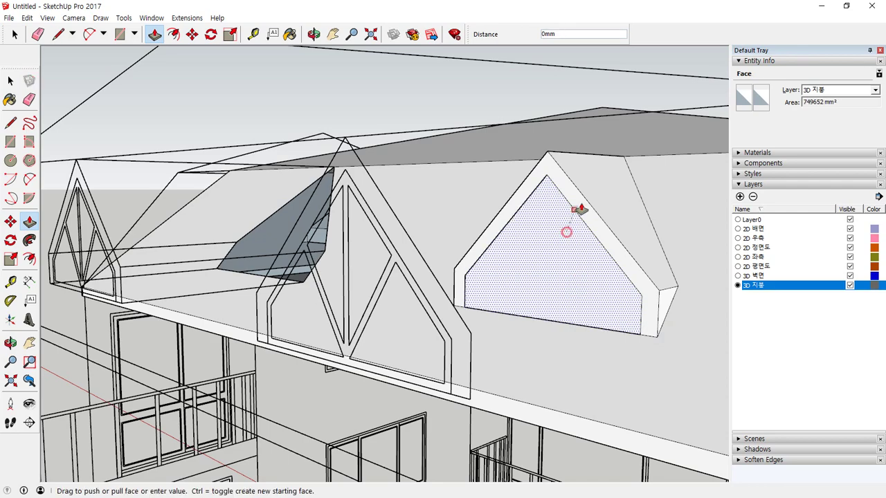
pyautogui.click(625, 160)
pyautogui.press('space')
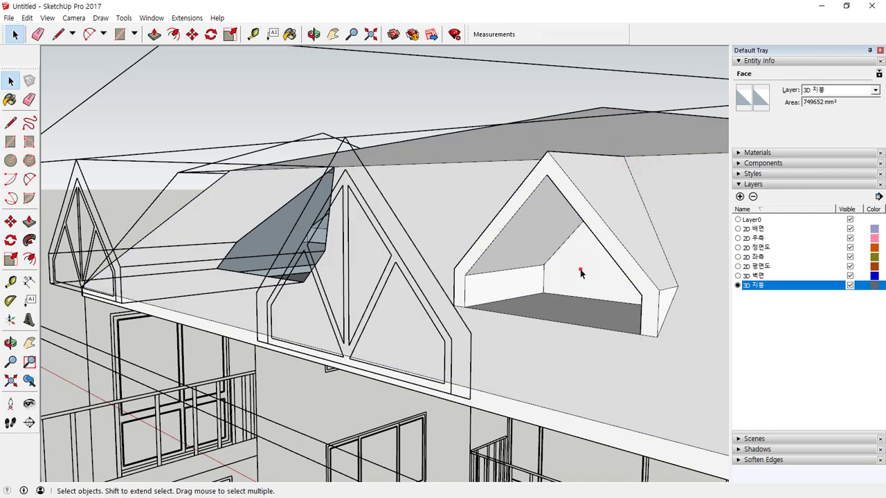
# Trace the farther gable's near-side vertical edge and its sloping edge to the apex to form that dormer's side and roof faces
pyautogui.moveTo(455, 312); pyautogui.dragTo(359, 400, button='middle')
pyautogui.press('l')
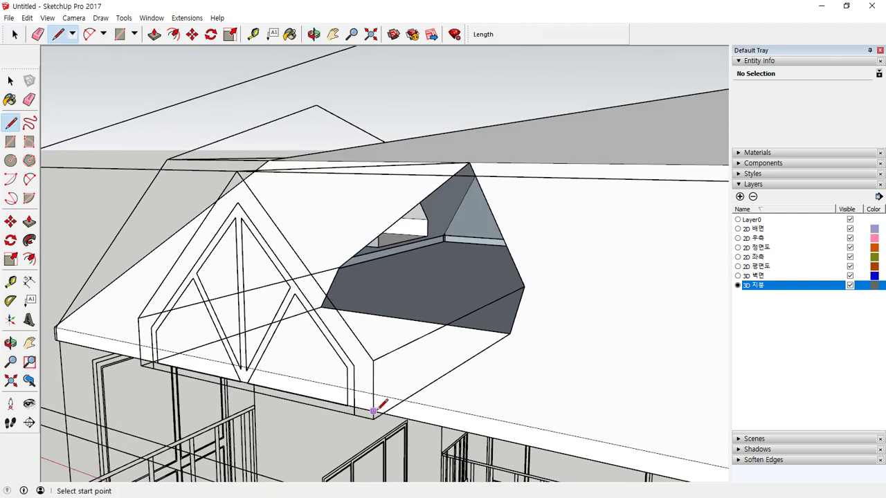
pyautogui.click(373, 418)
pyautogui.click(373, 360)
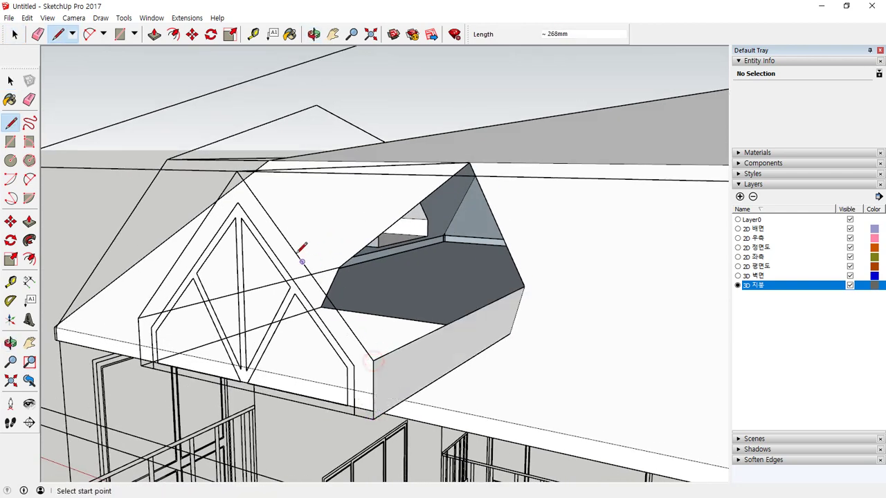
pyautogui.click(373, 360)
pyautogui.moveTo(373, 360); pyautogui.dragTo(289, 271, button='middle')
pyautogui.click(225, 183)
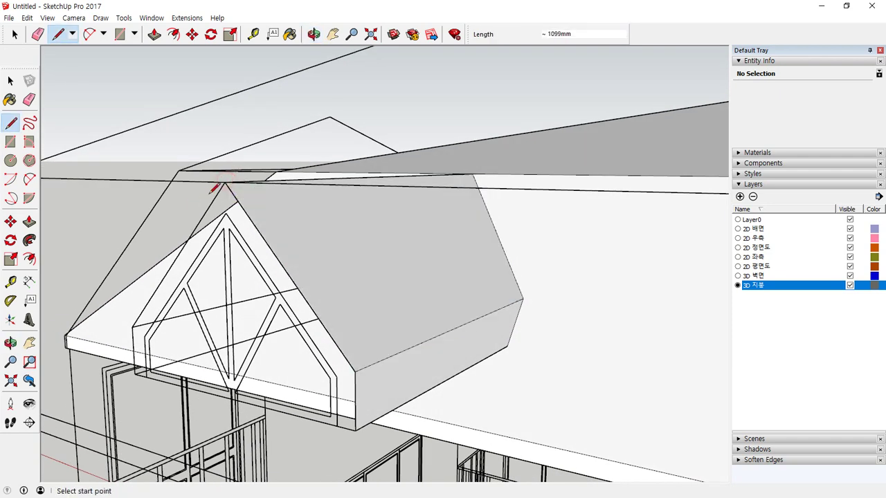
# Trace the farther gable's remaining sloping edge, vertical edge and base to close its front face
pyautogui.click(225, 181)
pyautogui.click(133, 324)
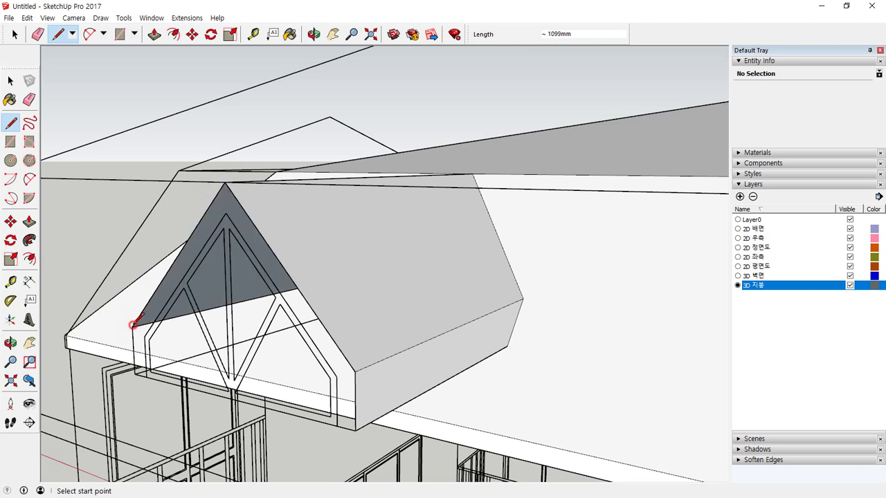
pyautogui.click(133, 324)
pyautogui.click(135, 374)
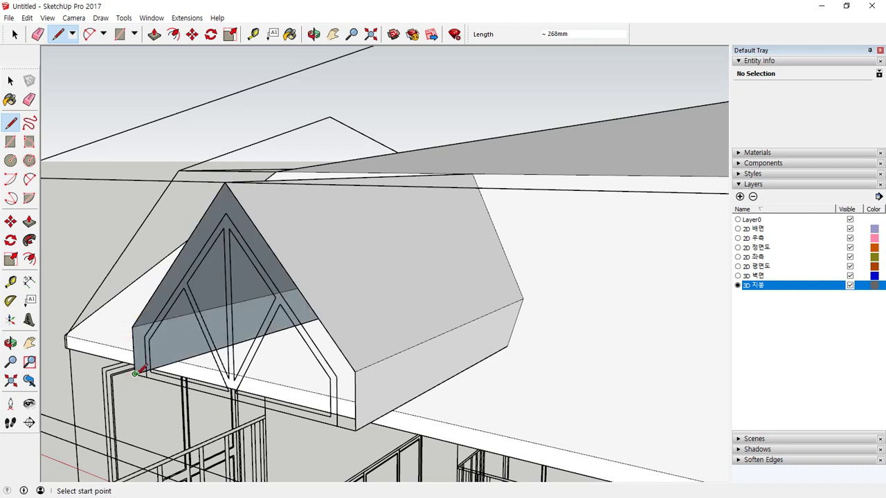
pyautogui.click(135, 374)
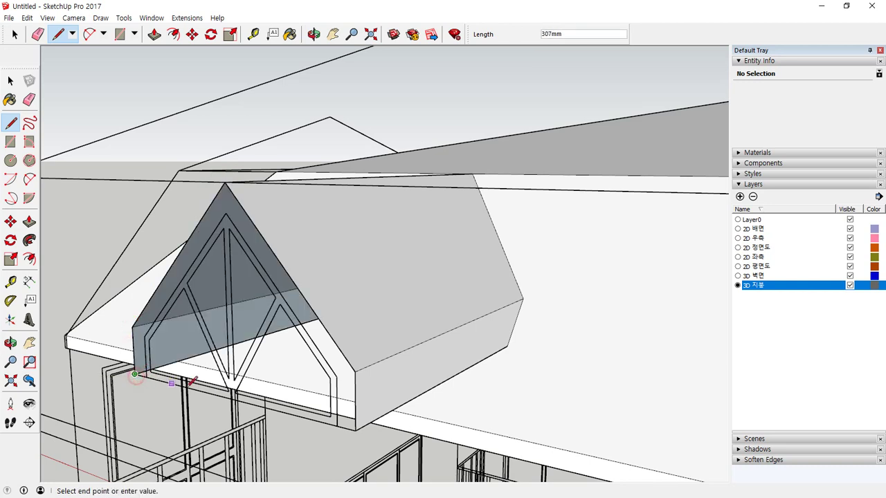
pyautogui.click(355, 430)
pyautogui.press('space')
# Offset the farther gable's two vertical and two sloping edges inward to the outer window frame outline
pyautogui.click(283, 351)
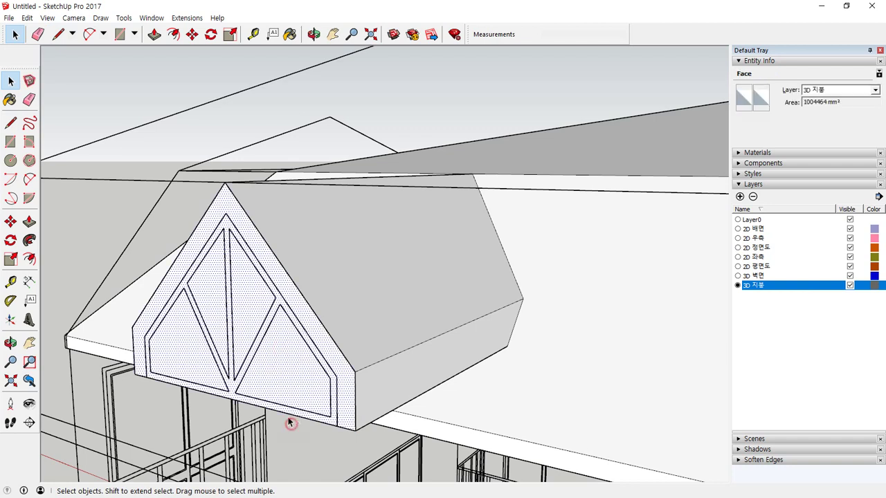
pyautogui.click(291, 423)
pyautogui.doubleClick(293, 366)
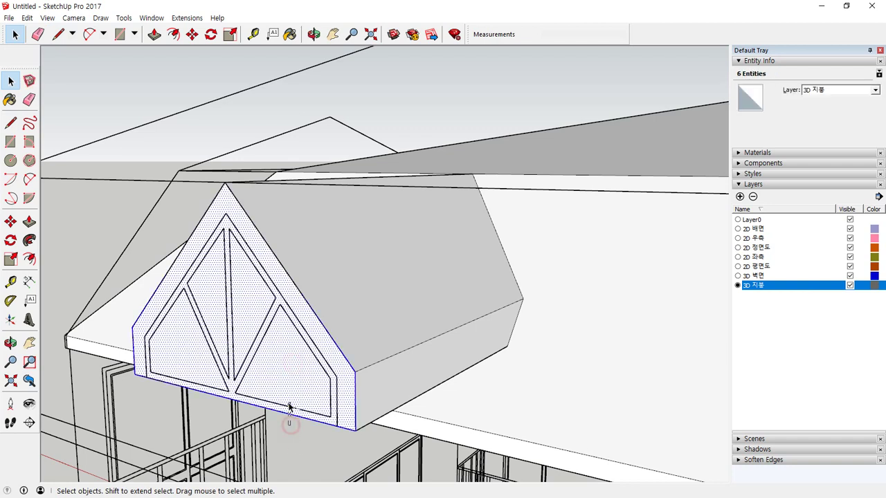
pyautogui.keyDown('shift'); pyautogui.click(289, 409); pyautogui.keyUp('shift')
pyautogui.press('f')
pyautogui.click(314, 314)
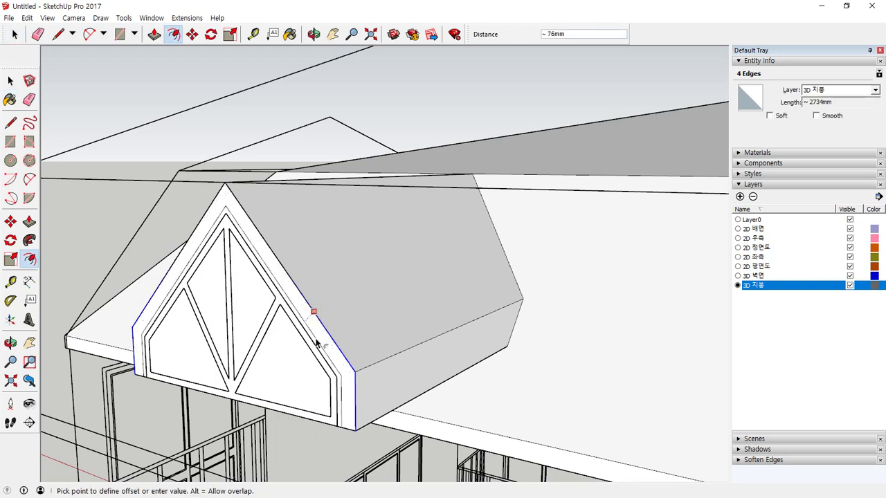
pyautogui.click(337, 383)
pyautogui.press('space')
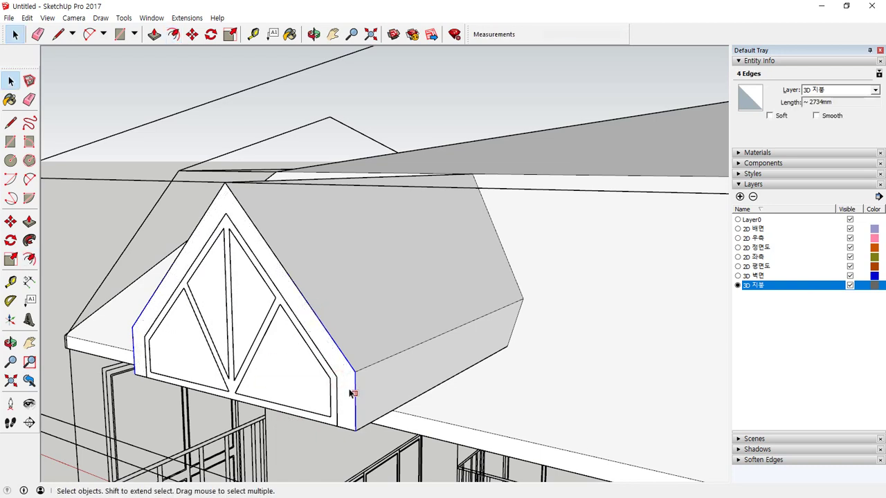
# Move the farther gable's border and inner faces back along the green axis toward the dormer's lower footprint corner
pyautogui.click(346, 396)
pyautogui.keyDown('shift'); pyautogui.click(318, 393); pyautogui.keyUp('shift')
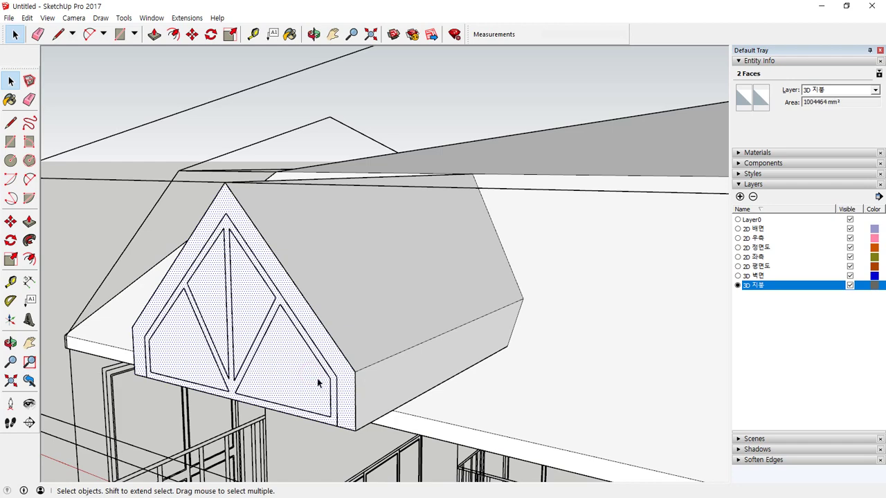
pyautogui.press('m')
pyautogui.click(355, 374)
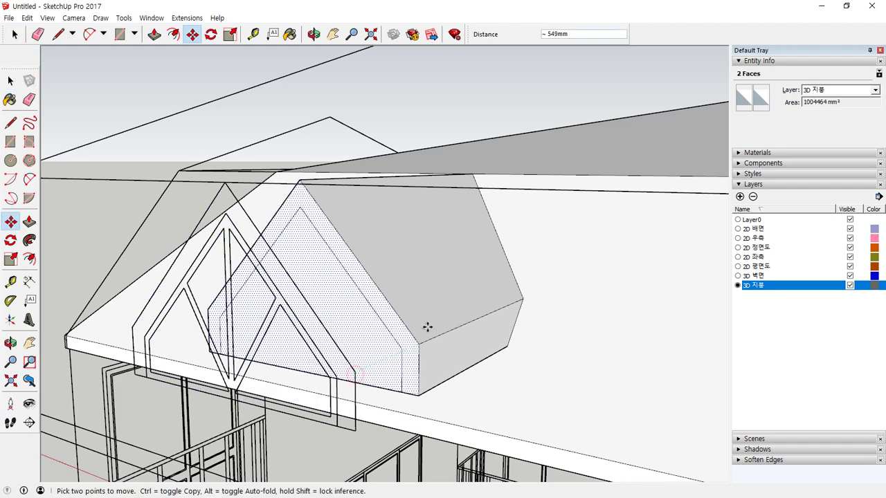
pyautogui.press('Escape')
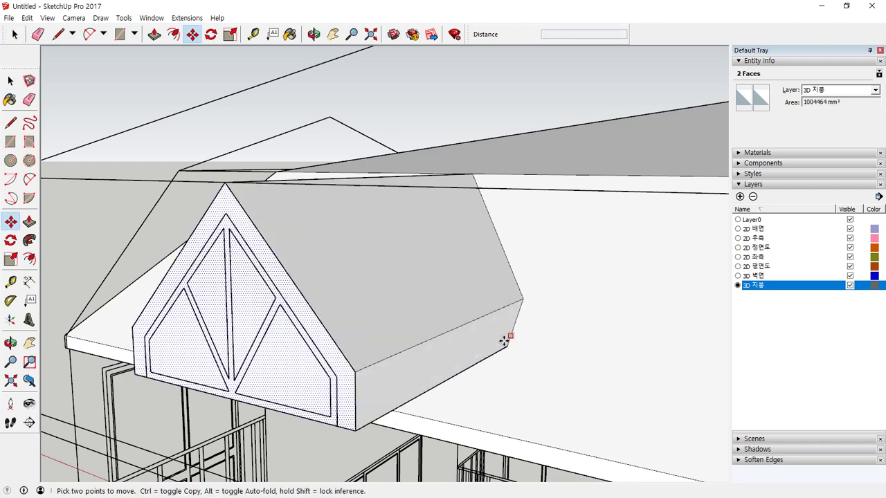
pyautogui.click(355, 430)
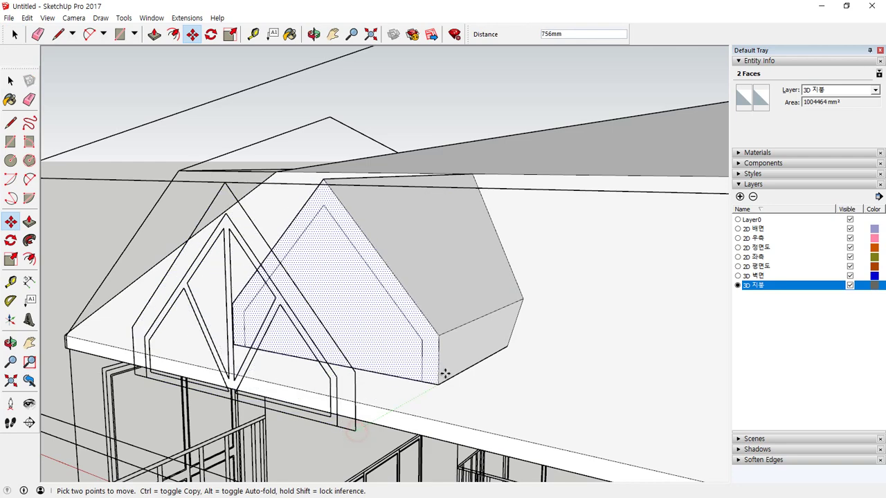
# Finish moving the dormer's front faces back towards the roof slope and push the inner gable face inward to hollow the dormer
pyautogui.click(471, 336)
pyautogui.press('space')
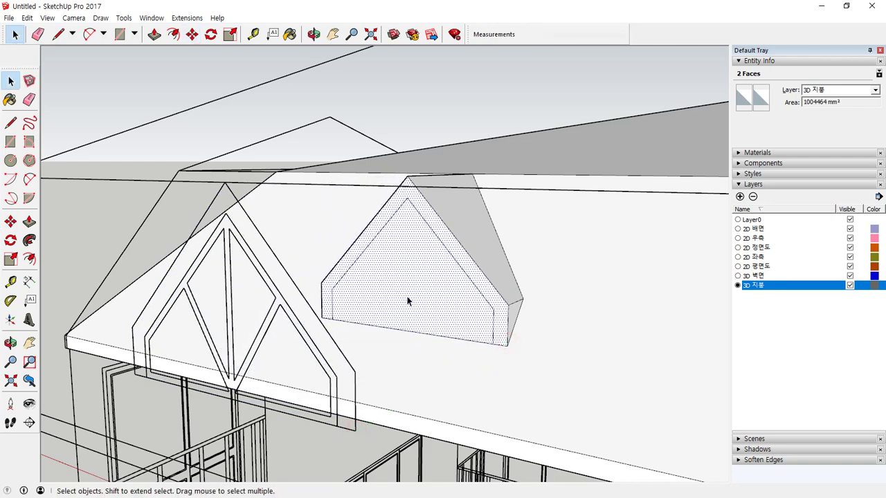
pyautogui.press('p')
pyautogui.click(409, 265)
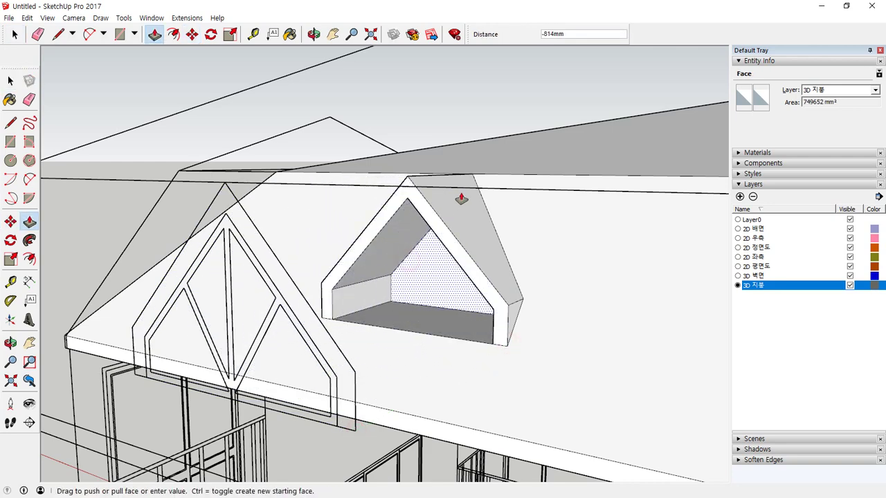
pyautogui.press('space')
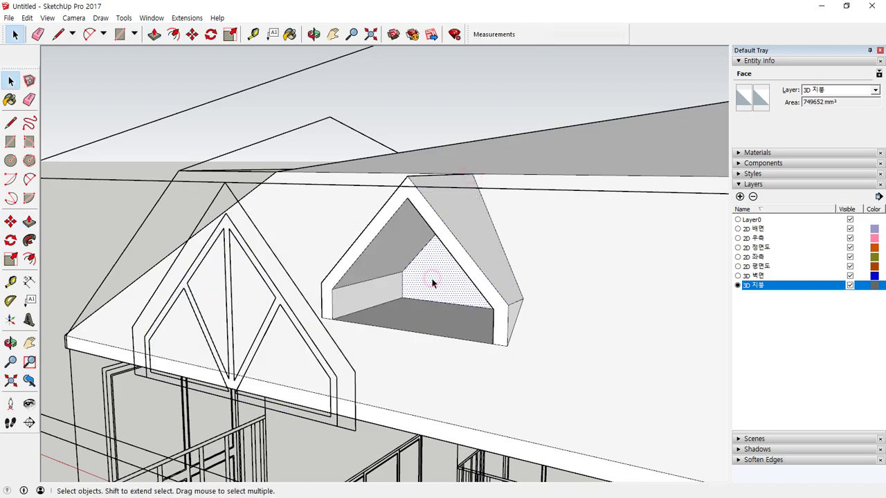
# On the opposite roof side, draw a ridge edge about 1417 mm long from the left window's apex to the slope, plus edges from its two right corners
pyautogui.scroll(-6, 436, 236)
pyautogui.moveTo(503, 317); pyautogui.dragTo(293, 298, button='middle')
pyautogui.scroll(-4, 467, 286)
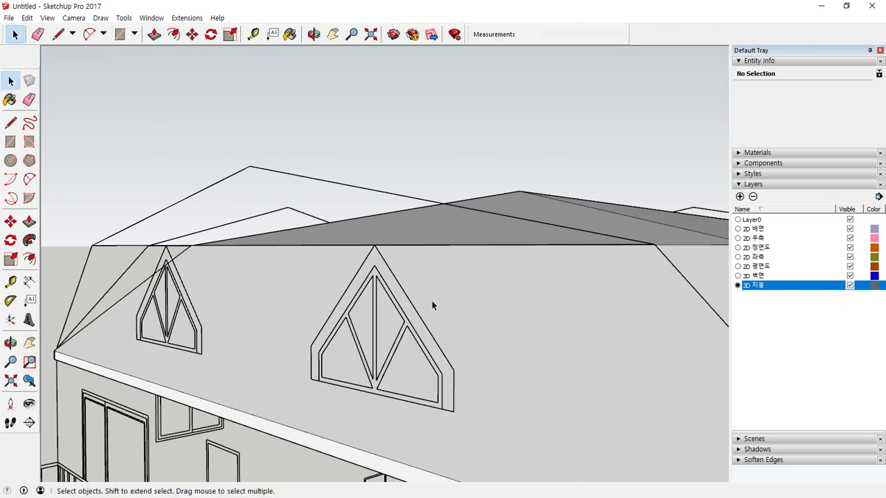
pyautogui.scroll(-3, 422, 301)
pyautogui.moveTo(416, 300); pyautogui.dragTo(290, 277, button='middle')
pyautogui.scroll(4, 288, 281)
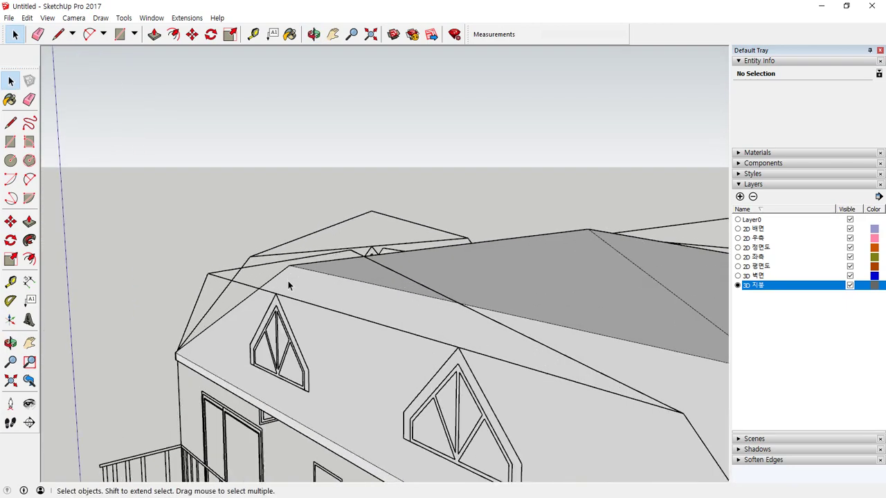
pyautogui.press('l')
pyautogui.click(276, 296)
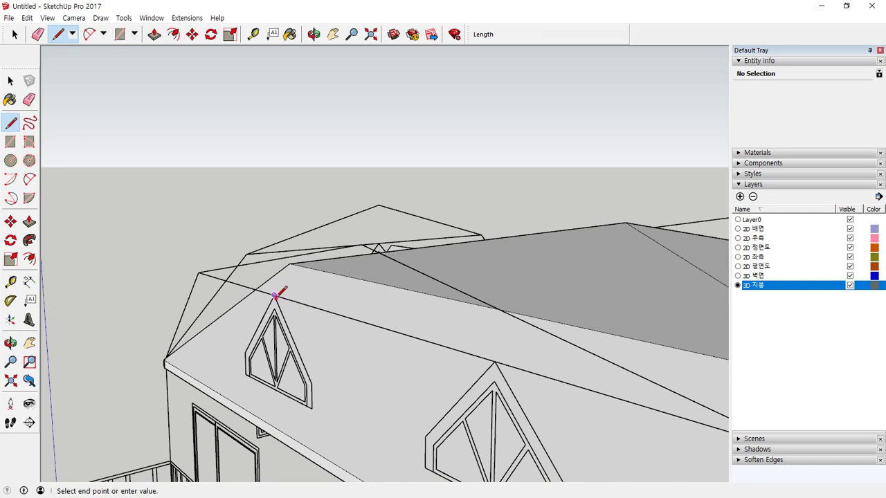
pyautogui.click(374, 282)
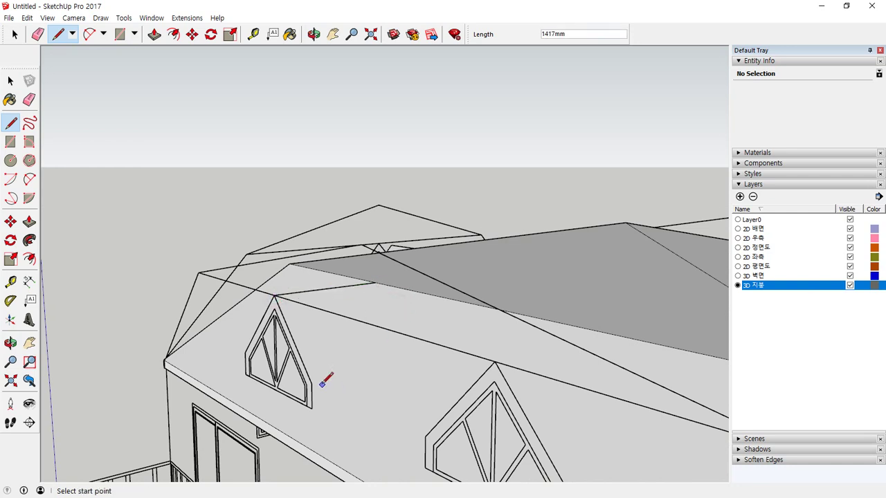
pyautogui.click(311, 383)
pyautogui.click(361, 373)
pyautogui.click(312, 409)
pyautogui.click(339, 401)
pyautogui.press('Escape')
# Draw edges from the left window's two left corners straight back to the roof slope
pyautogui.scroll(3, 242, 355)
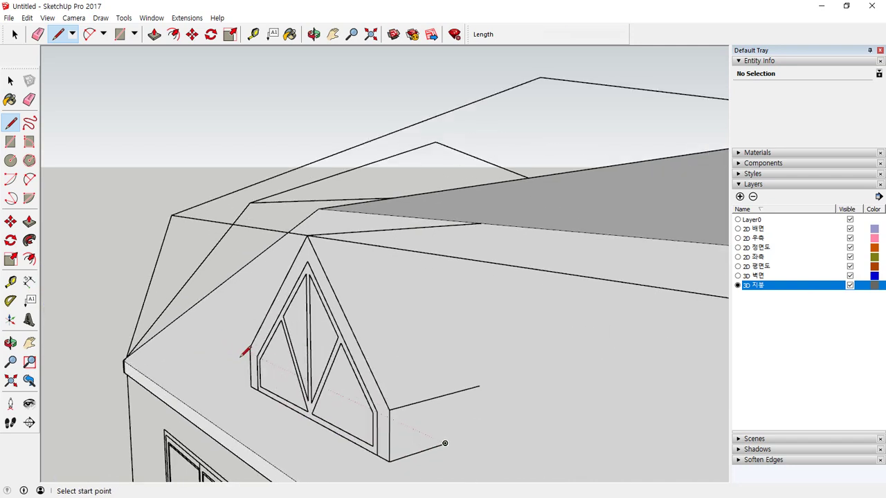
pyautogui.click(251, 346)
pyautogui.click(329, 335)
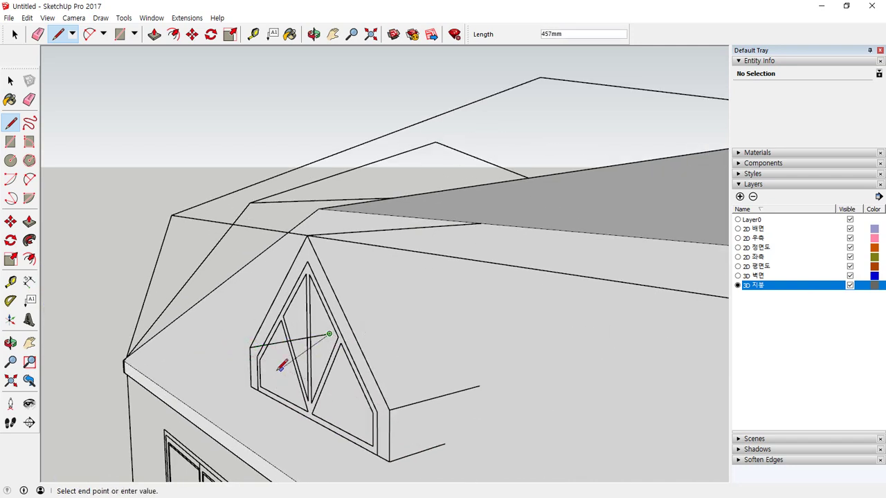
pyautogui.press('Escape')
pyautogui.click(250, 385)
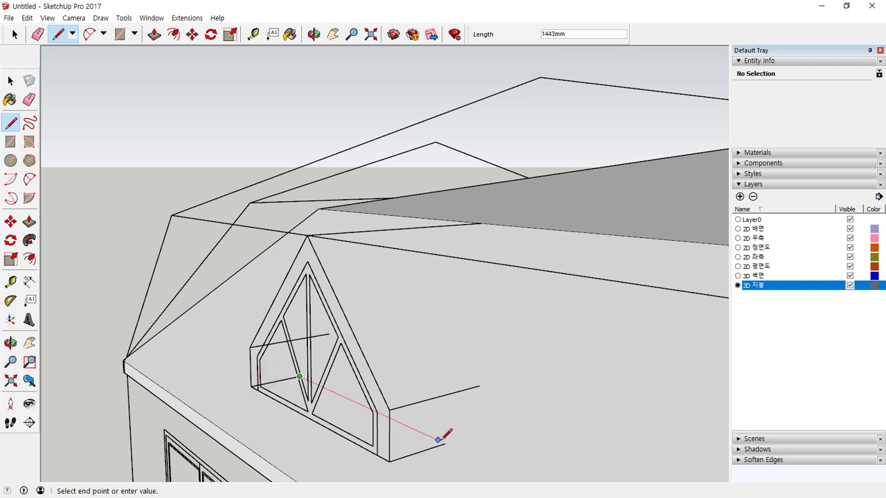
# Connect the edge endpoints on the roof slope into a closed outline of the left dormer
pyautogui.click(479, 386)
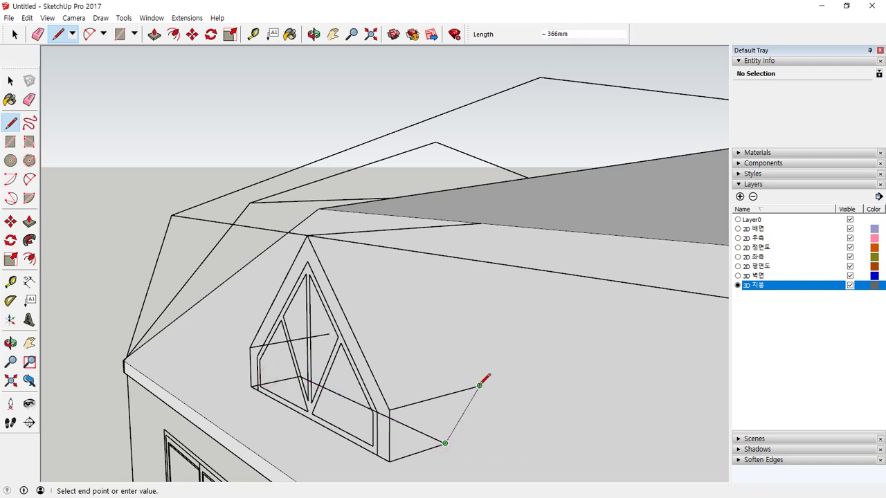
pyautogui.click(482, 223)
pyautogui.click(329, 335)
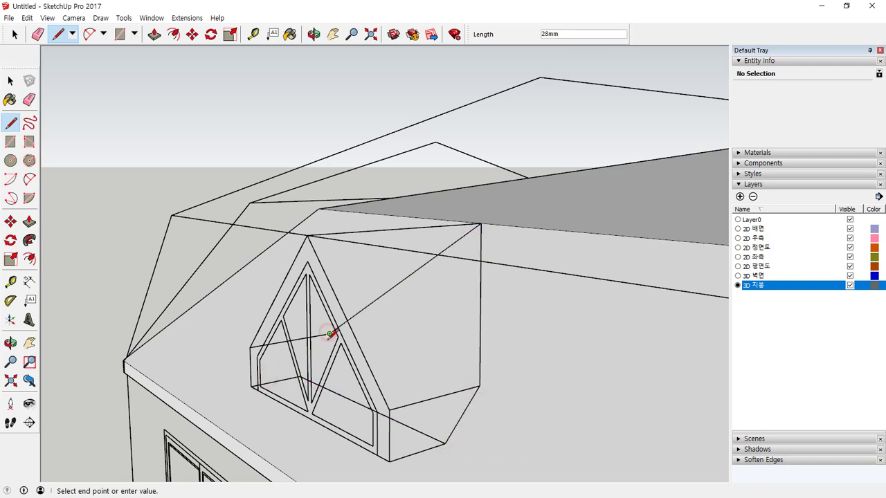
pyautogui.moveTo(309, 365); pyautogui.dragTo(319, 367, button='middle')
pyautogui.click(315, 375)
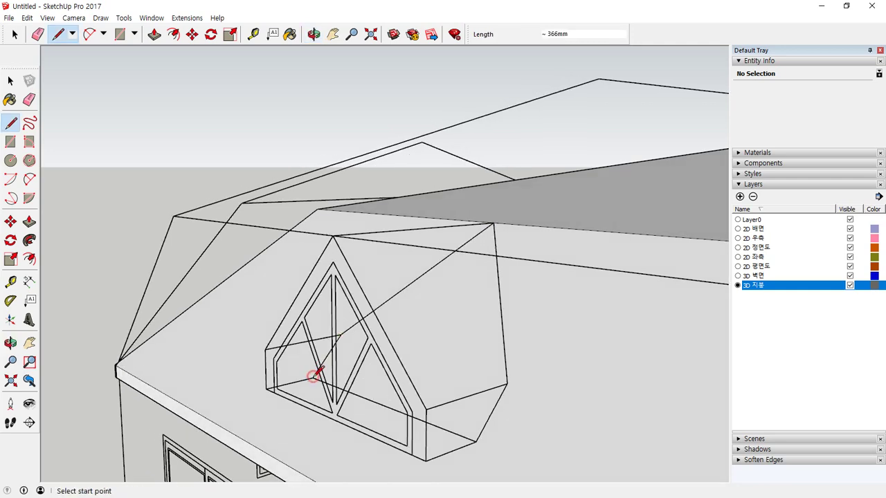
pyautogui.press('space')
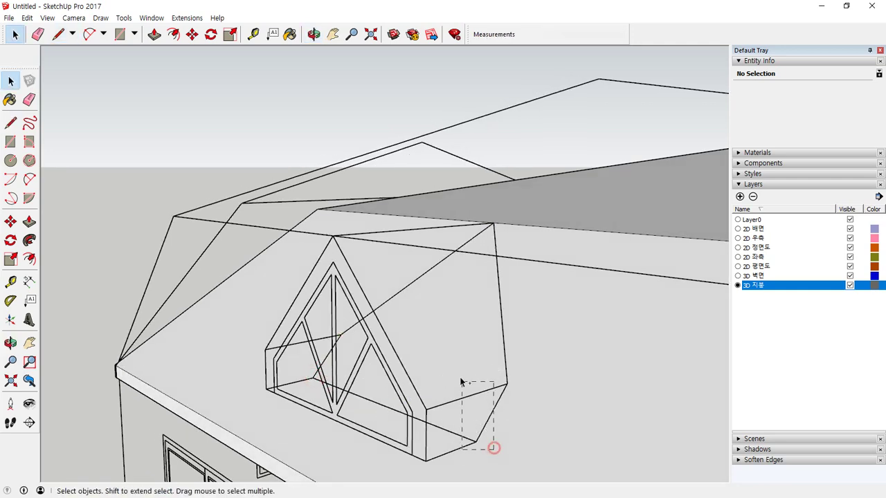
pyautogui.moveTo(461, 381); pyautogui.dragTo(460, 381)
pyautogui.keyDown('ctrl'); pyautogui.moveTo(455, 286); pyautogui.dragTo(455, 286); pyautogui.keyUp('ctrl')
pyautogui.keyDown('ctrl'); pyautogui.moveTo(429, 288); pyautogui.dragTo(401, 275); pyautogui.keyUp('ctrl')
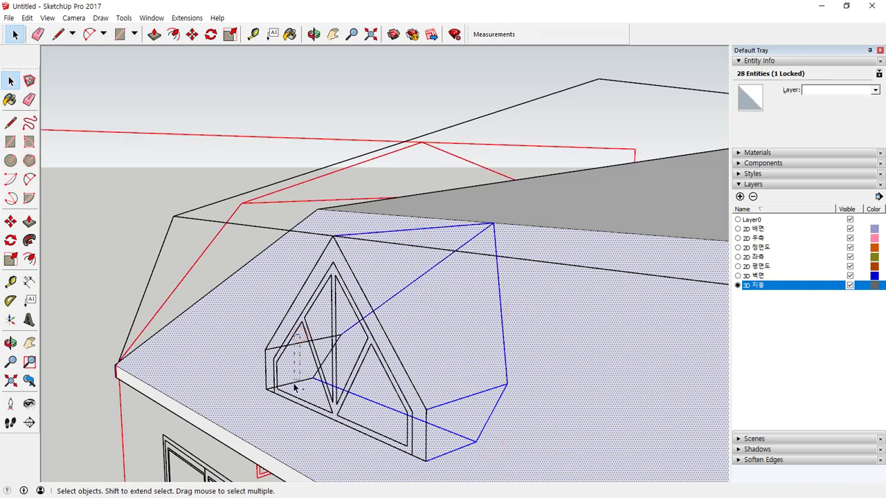
pyautogui.keyDown('ctrl'); pyautogui.moveTo(294, 387); pyautogui.dragTo(295, 388); pyautogui.keyUp('ctrl')
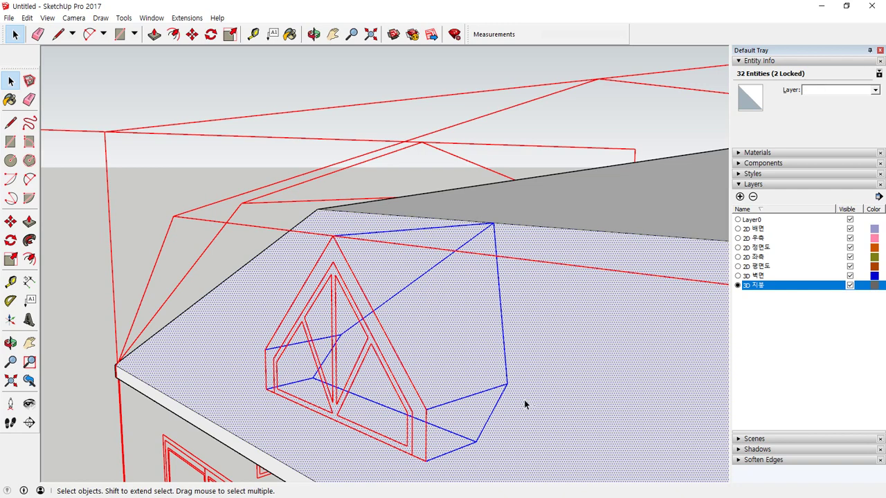
pyautogui.keyDown('shift'); pyautogui.click(612, 387); pyautogui.keyUp('shift')
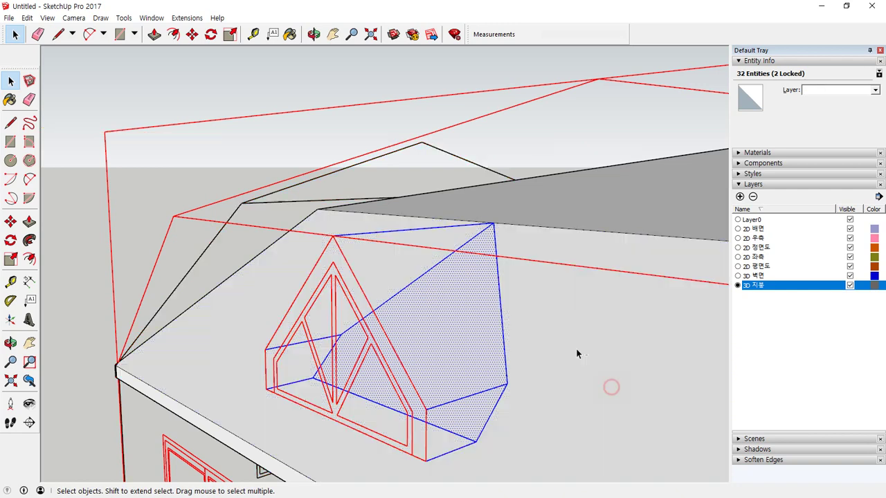
pyautogui.keyDown('shift'); pyautogui.click(444, 343); pyautogui.keyUp('shift')
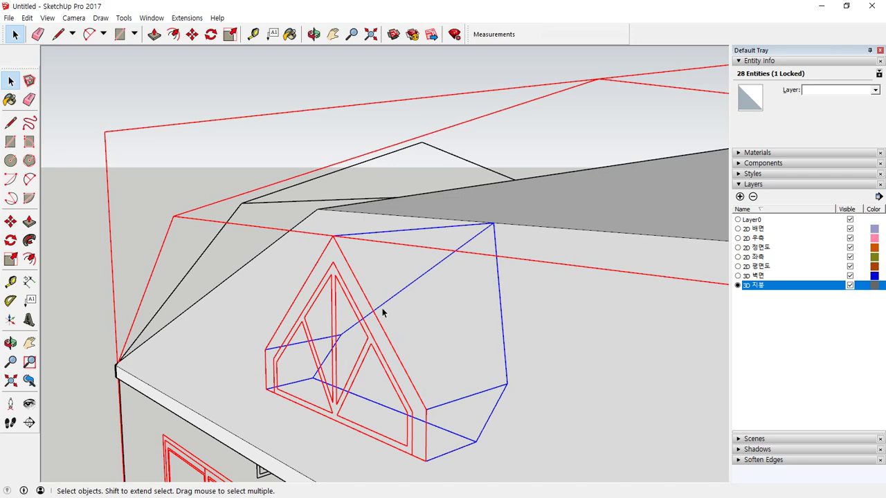
pyautogui.press('m')
pyautogui.click(332, 236)
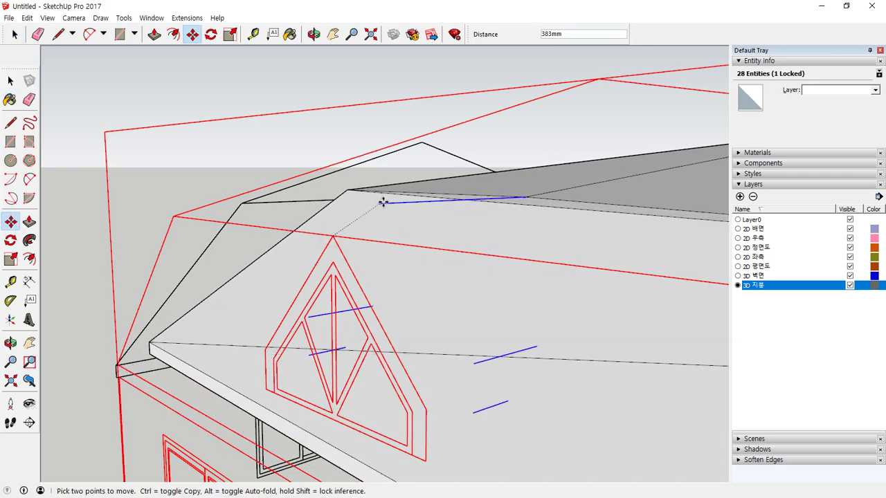
pyautogui.press('ctrl')
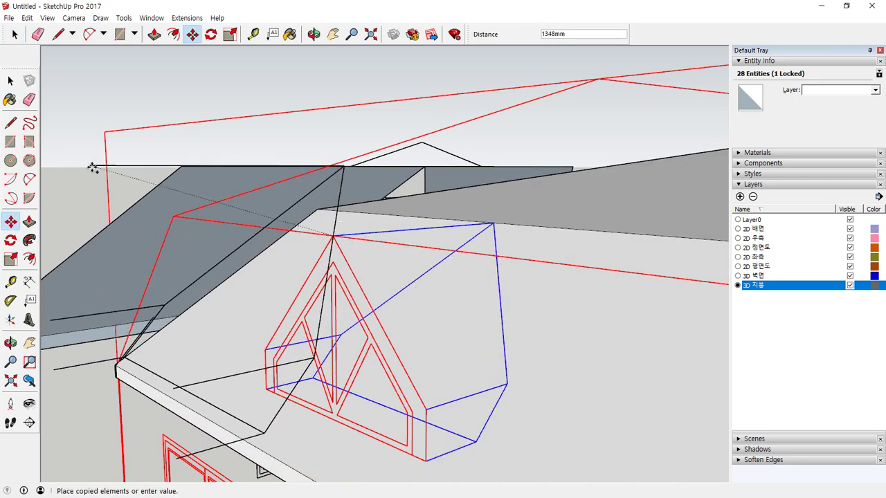
pyautogui.press('space')
pyautogui.click(189, 148)
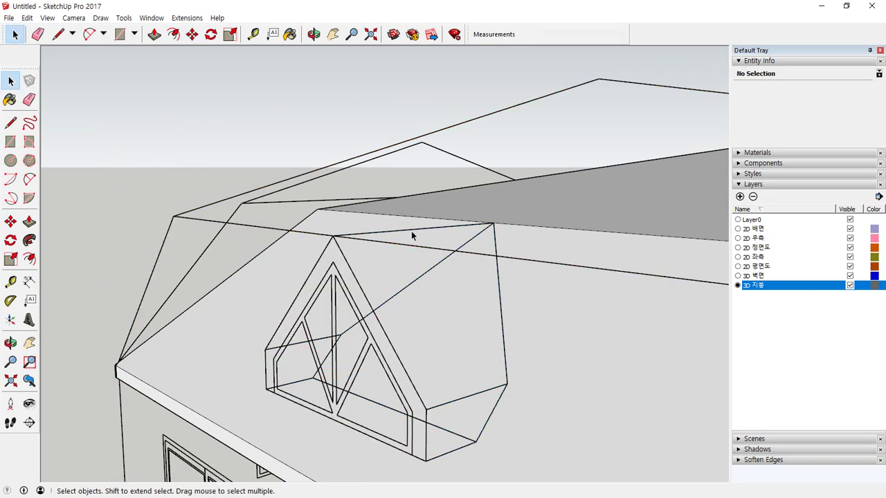
# Select the left dormer's ten drawn edges and copy them about 3267 mm across, from its apex to the second window's apex
pyautogui.click(411, 234)
pyautogui.keyDown('shift'); pyautogui.click(402, 290); pyautogui.keyUp('shift')
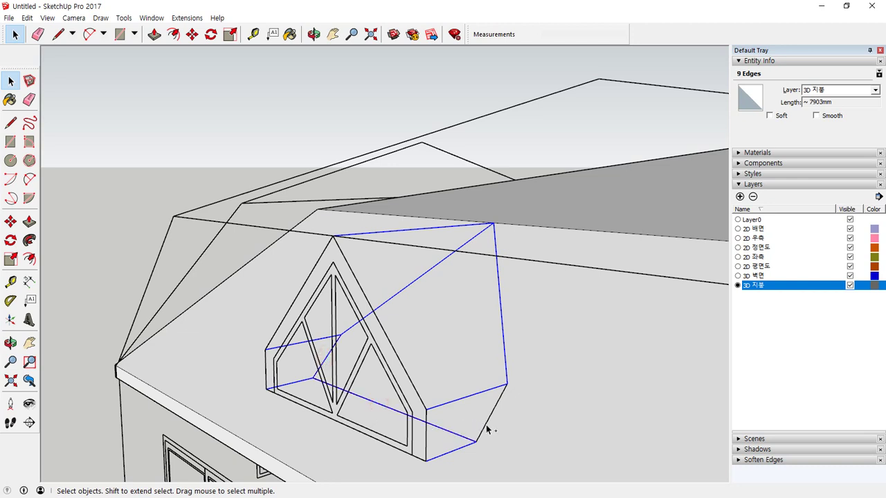
pyautogui.press('m')
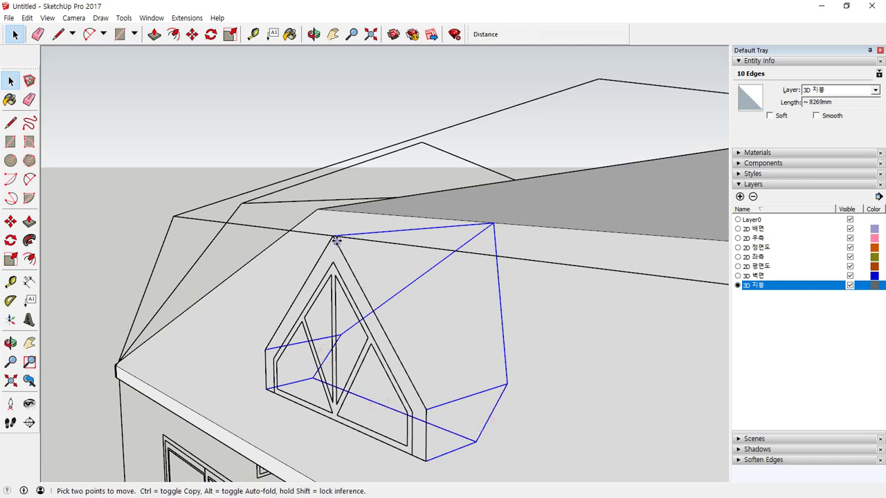
pyautogui.press('ctrl')
pyautogui.click(334, 238)
pyautogui.scroll(-3, 477, 290)
pyautogui.keyDown('shift'); pyautogui.moveTo(486, 294); pyautogui.dragTo(379, 325, button='middle'); pyautogui.keyUp('shift')
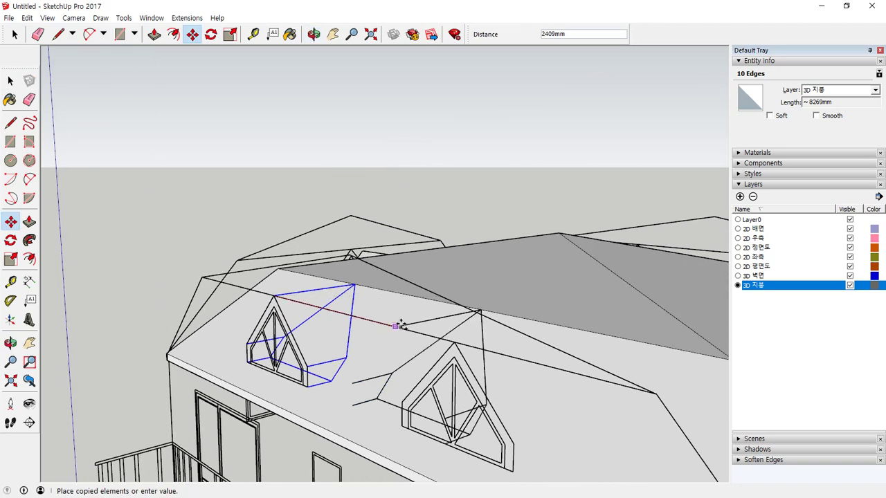
pyautogui.scroll(2, 401, 325)
pyautogui.click(476, 352)
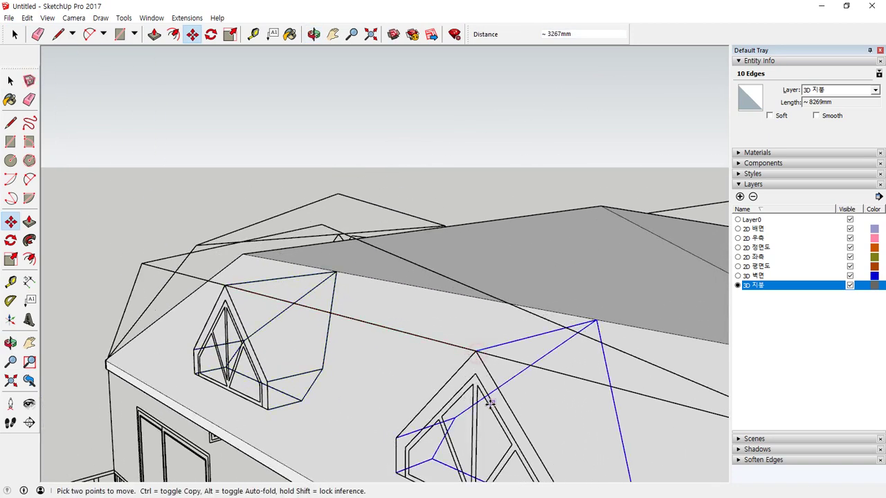
pyautogui.moveTo(476, 352); pyautogui.dragTo(475, 392, button='middle')
pyautogui.press('space')
# Delete the large front roof slope face and the roof face enclosed by the left dormer's outline
pyautogui.click(570, 422)
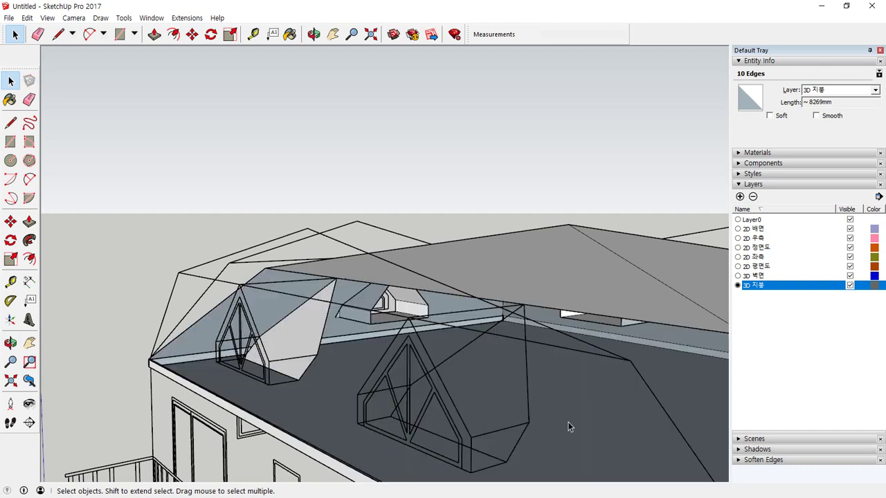
pyautogui.click(293, 338)
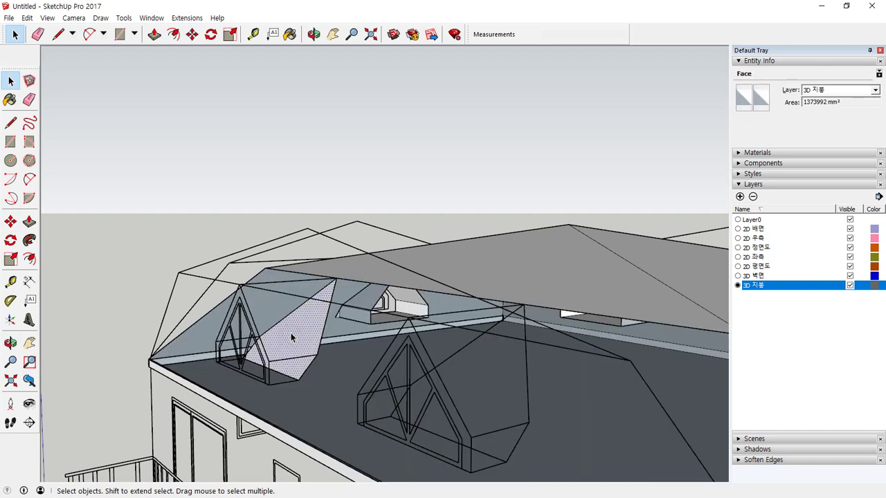
pyautogui.press('Delete')
# Retrace the short lower-right edge of the second dormer's outline to rebuild the roof slope, and delete the face inside that outline
pyautogui.press('l')
pyautogui.click(506, 462)
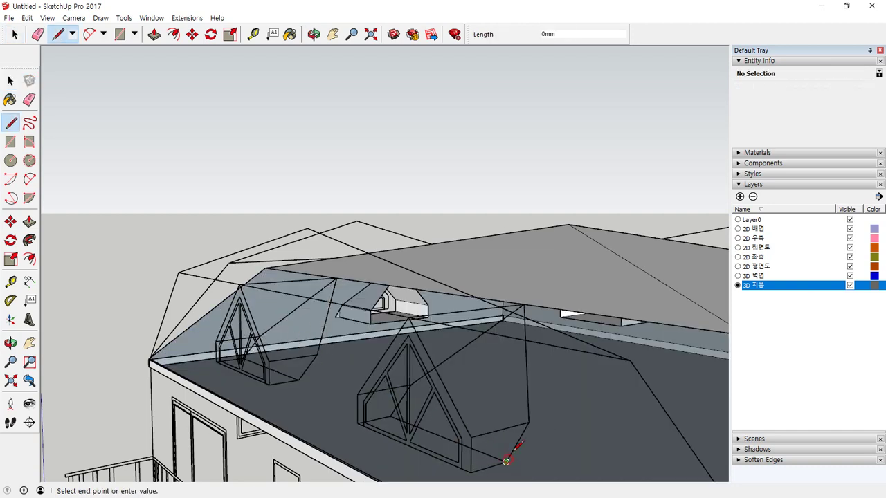
pyautogui.click(529, 421)
pyautogui.press('space')
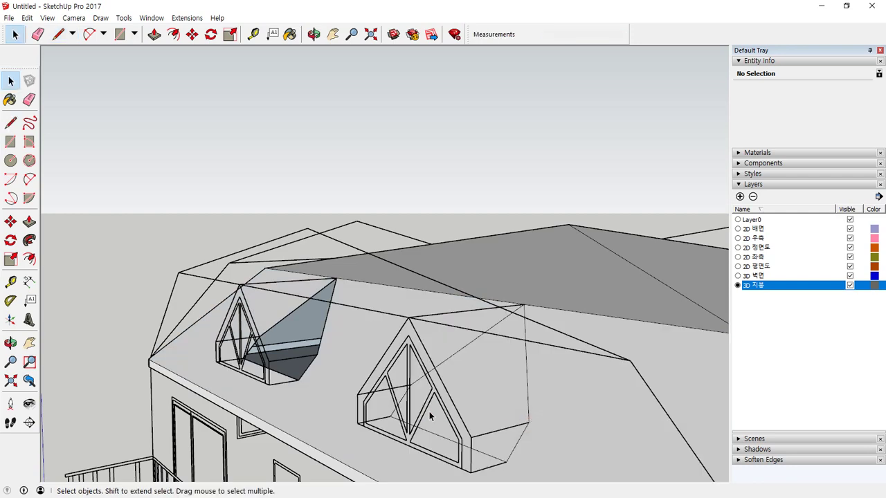
pyautogui.click(465, 387)
pyautogui.press('Delete')
# Trace the second dormer's right vertical edge and right gable edge to close its right side wall and roof face
pyautogui.moveTo(378, 422); pyautogui.dragTo(426, 429, button='middle')
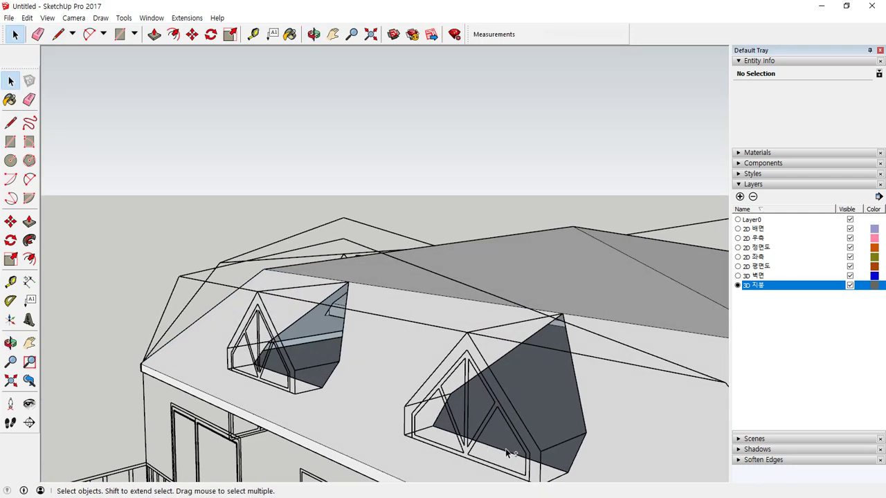
pyautogui.moveTo(505, 449); pyautogui.dragTo(480, 431, button='middle')
pyautogui.press('l')
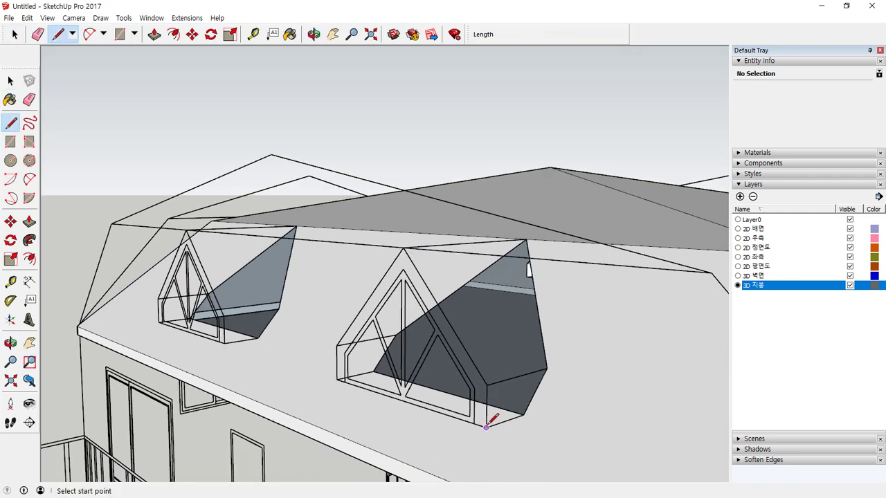
pyautogui.click(486, 427)
pyautogui.click(487, 384)
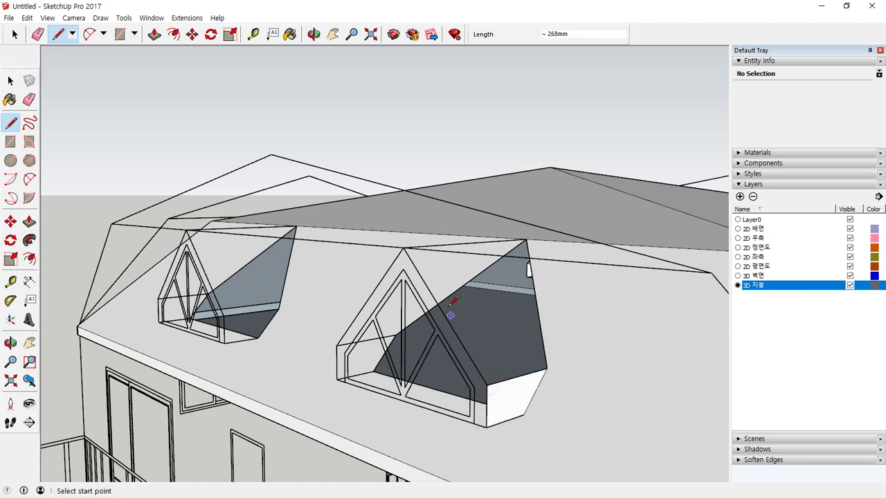
pyautogui.click(404, 248)
pyautogui.click(487, 385)
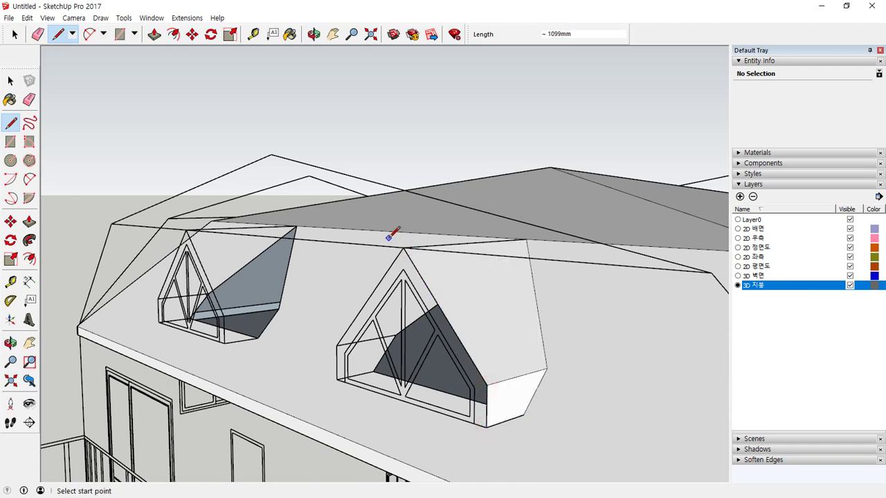
# Trace the second dormer's left gable edge and left vertical edge to close its left roof face and side wall
pyautogui.click(404, 247)
pyautogui.click(337, 345)
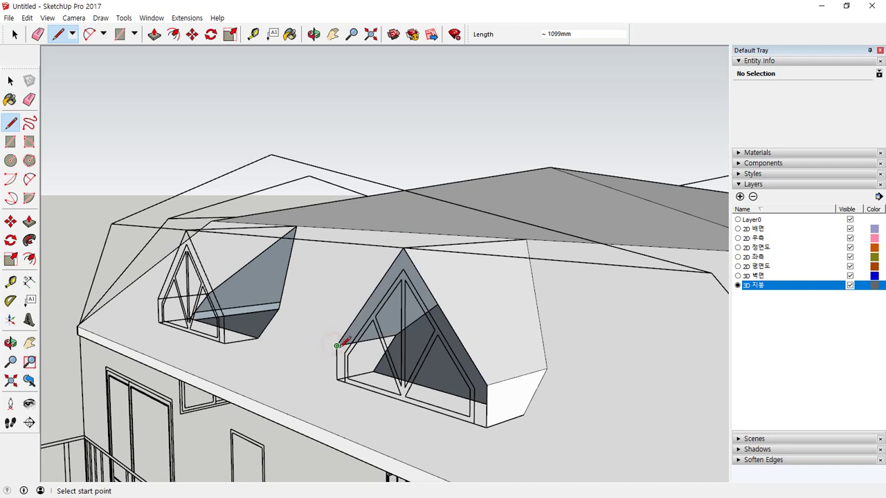
pyautogui.click(337, 345)
pyautogui.click(337, 381)
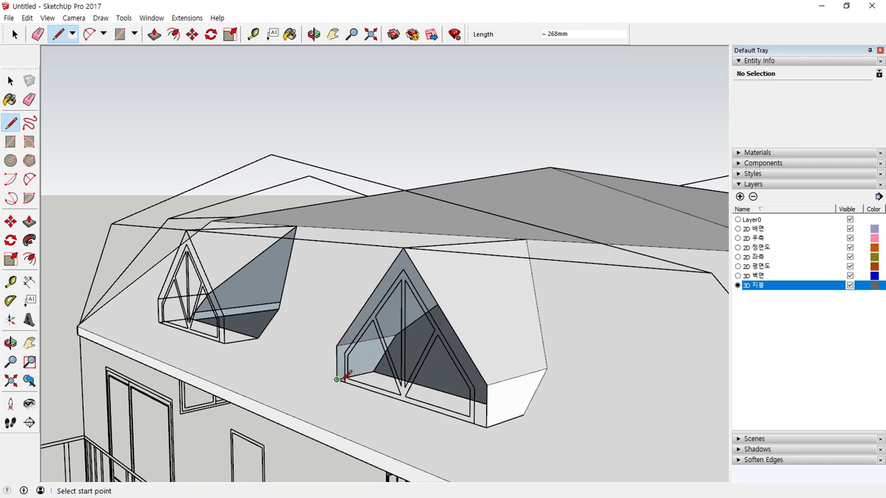
# Trace the bottom edge of the second dormer's front outline to close its front face
pyautogui.click(337, 381)
pyautogui.click(486, 426)
pyautogui.press('space')
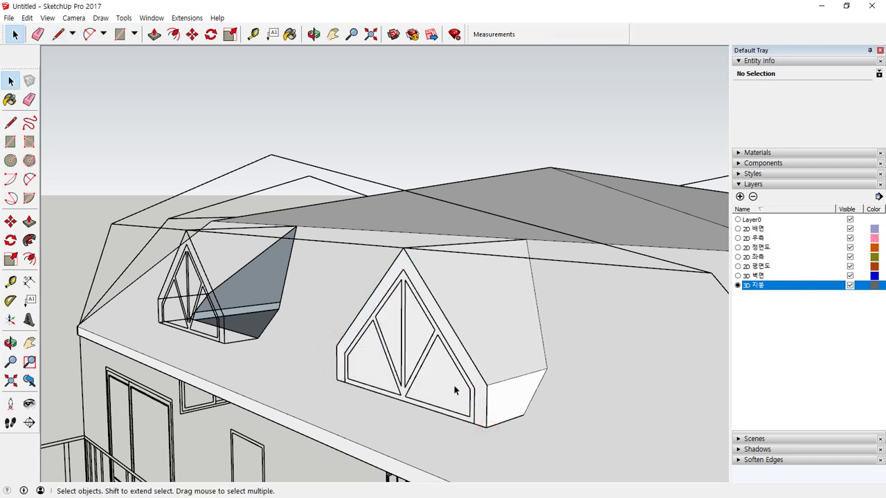
# Offset the second dormer's side and gable edges inward to the window outline, leaving the bottom edge out
pyautogui.click(451, 388)
pyautogui.doubleClick(450, 383)
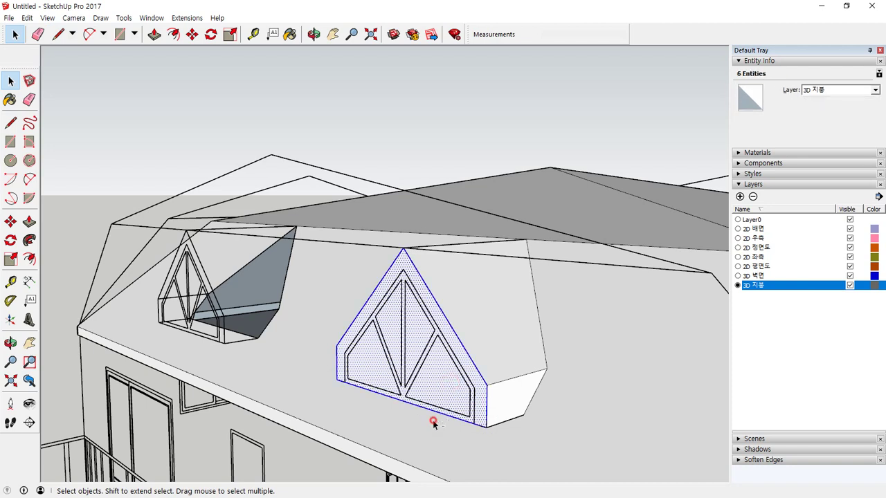
pyautogui.keyDown('shift'); pyautogui.doubleClick(435, 416); pyautogui.keyUp('shift')
pyautogui.scroll(2, 477, 392)
pyautogui.press('f')
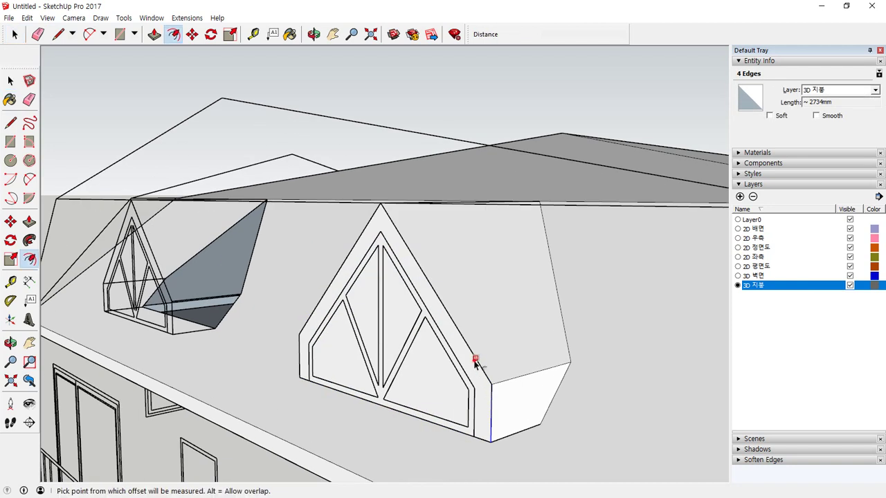
pyautogui.click(475, 360)
pyautogui.click(475, 391)
pyautogui.press('space')
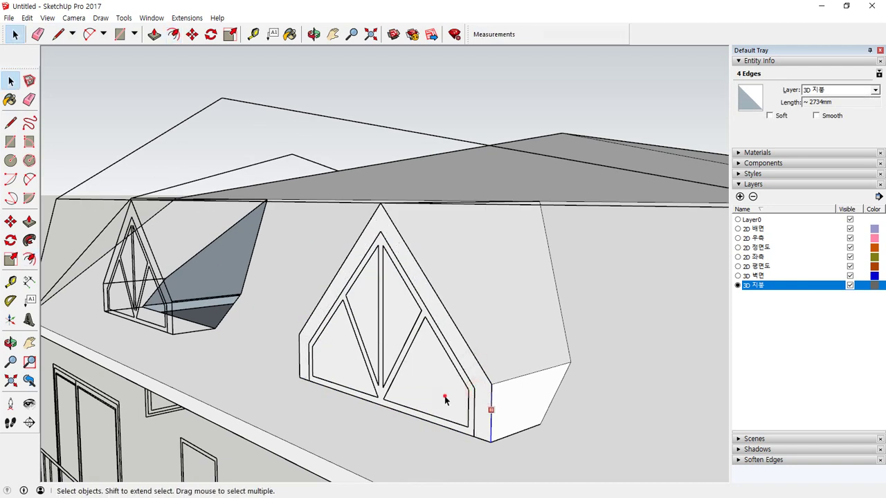
# Move both front faces of the second dormer back to the rear lower corner of its right side wall
pyautogui.click(446, 399)
pyautogui.keyDown('shift'); pyautogui.click(484, 420); pyautogui.keyUp('shift')
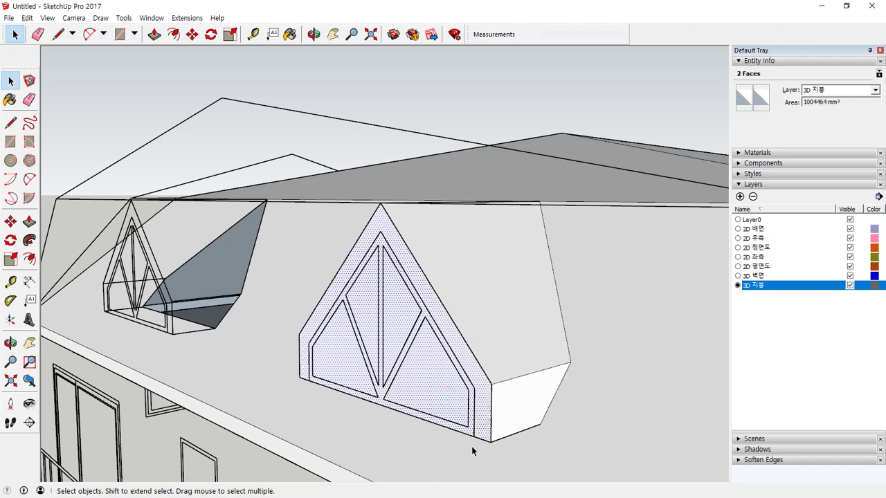
pyautogui.press('m')
pyautogui.click(490, 440)
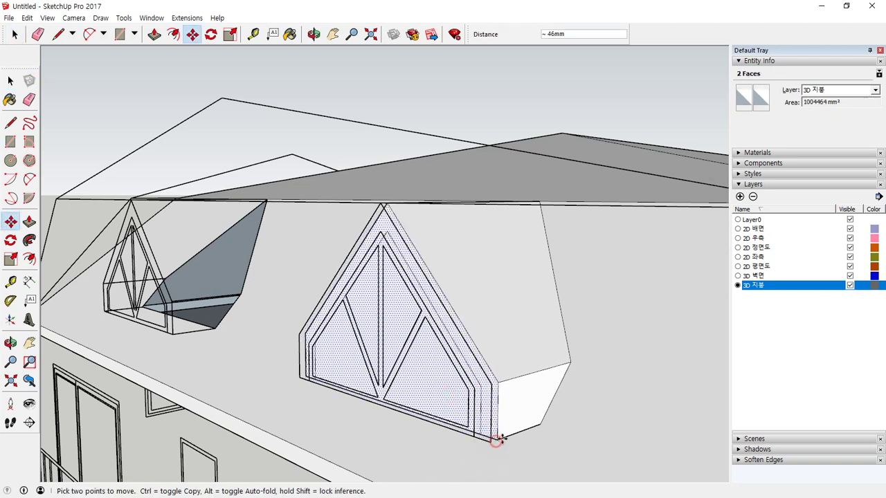
pyautogui.click(541, 423)
pyautogui.press('space')
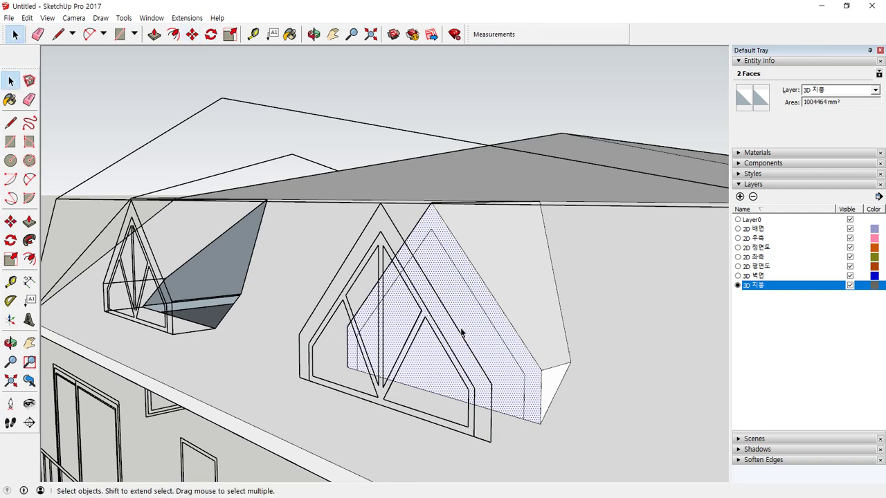
# Push the second dormer's inner front face back to the rear end of its ridge and delete that face
pyautogui.click(448, 313)
pyautogui.press('p')
pyautogui.click(444, 275)
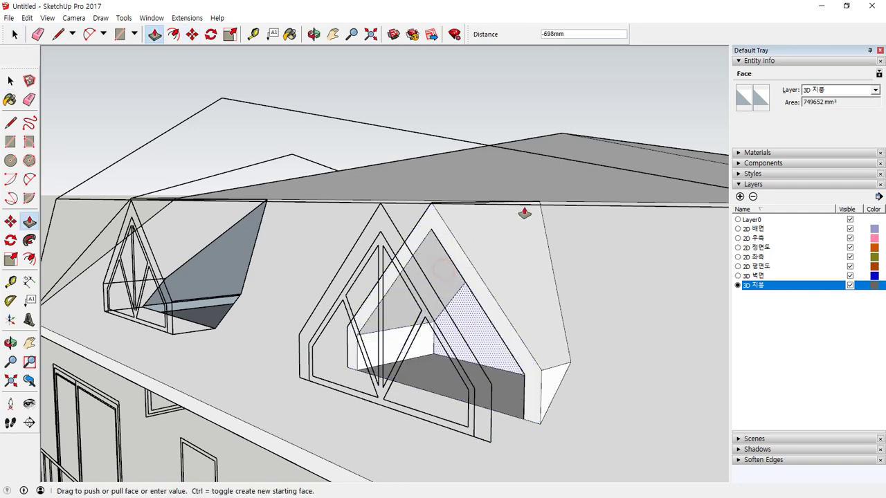
pyautogui.click(542, 204)
pyautogui.press('space')
pyautogui.press('Delete')
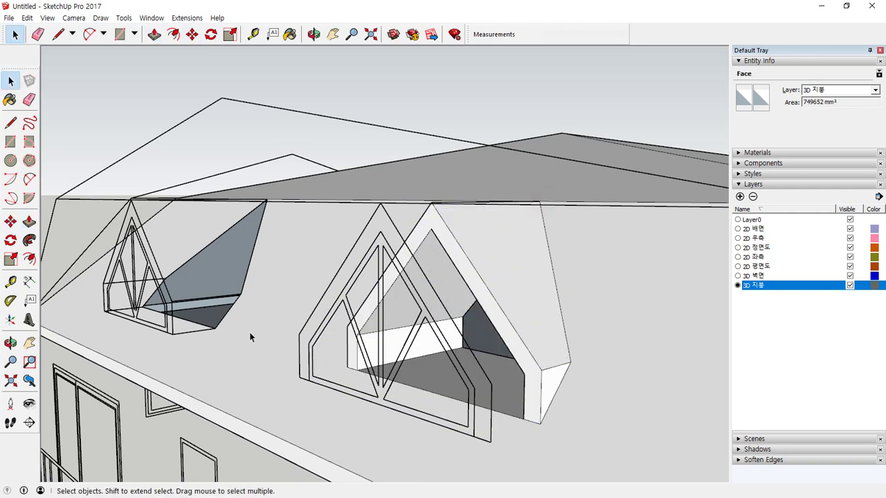
# Trace the left dormer's right vertical edge and right gable edge to close its right side wall and roof face
pyautogui.scroll(-2, 252, 337)
pyautogui.moveTo(252, 337); pyautogui.dragTo(359, 367, button='middle')
pyautogui.scroll(4, 359, 367)
pyautogui.scroll(1, 359, 367)
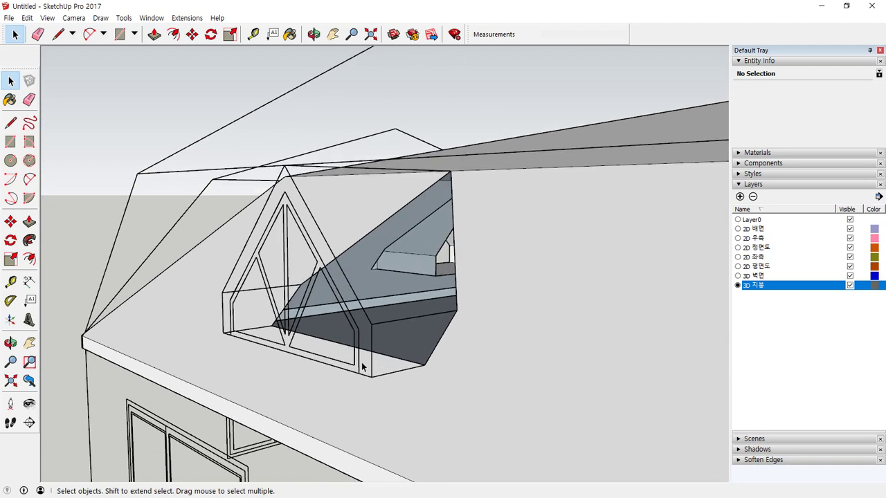
pyautogui.press('l')
pyautogui.click(371, 376)
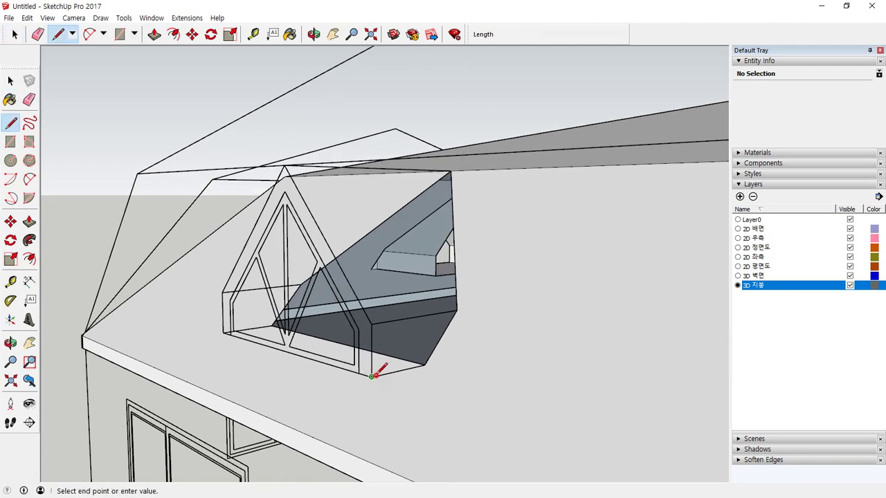
pyautogui.click(372, 323)
pyautogui.click(372, 324)
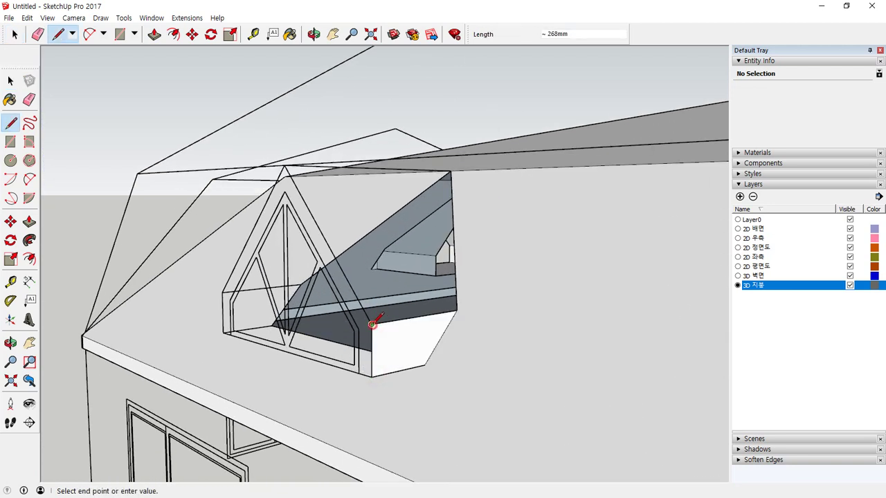
pyautogui.click(285, 166)
# Trace the left dormer's left gable, left vertical and bottom edges to close its remaining faces
pyautogui.click(285, 165)
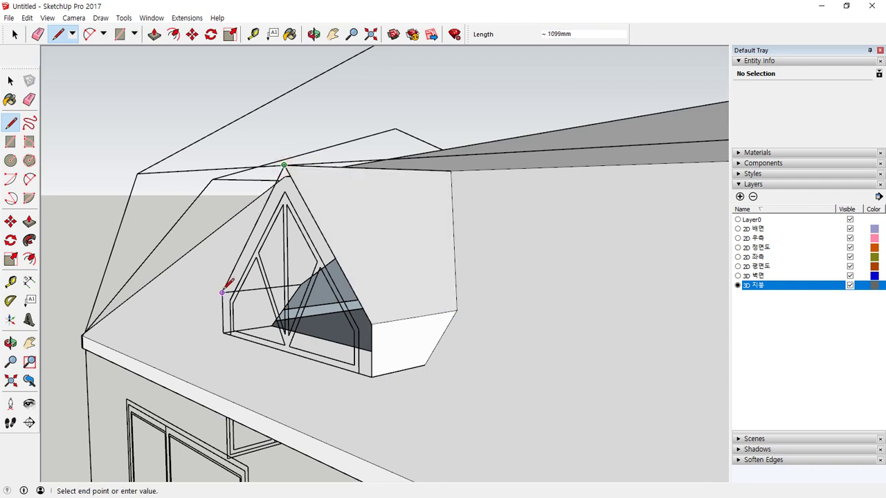
pyautogui.click(222, 292)
pyautogui.click(222, 292)
pyautogui.click(232, 334)
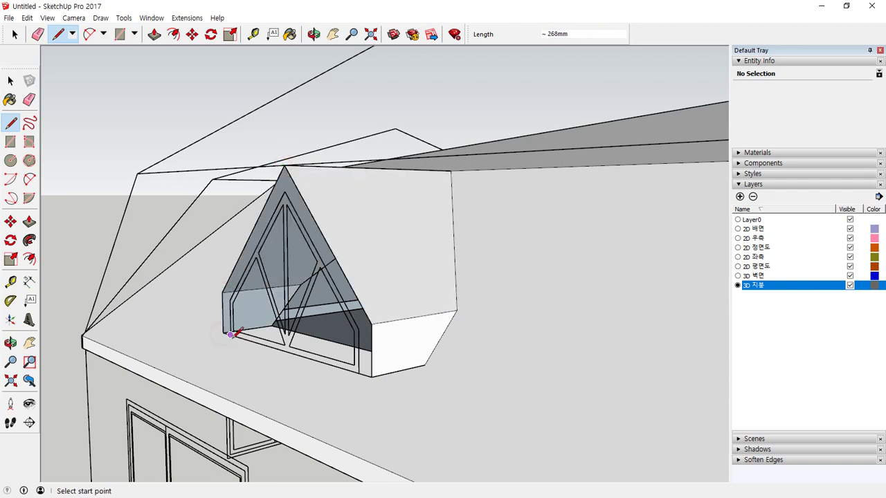
pyautogui.click(224, 333)
pyautogui.click(361, 374)
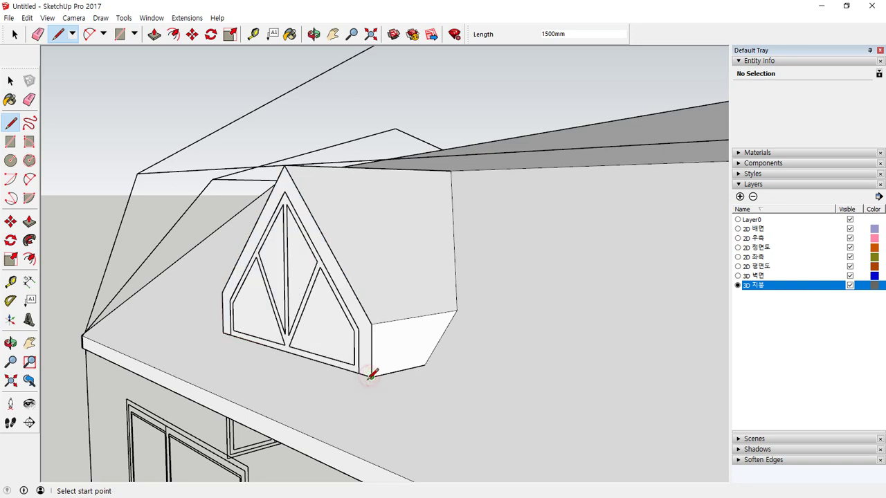
pyautogui.press('space')
# Offset the left dormer's side and gable edges inward by 100 mm, leaving the bottom edge out
pyautogui.doubleClick(322, 336)
pyautogui.keyDown('shift'); pyautogui.doubleClick(329, 367); pyautogui.keyUp('shift')
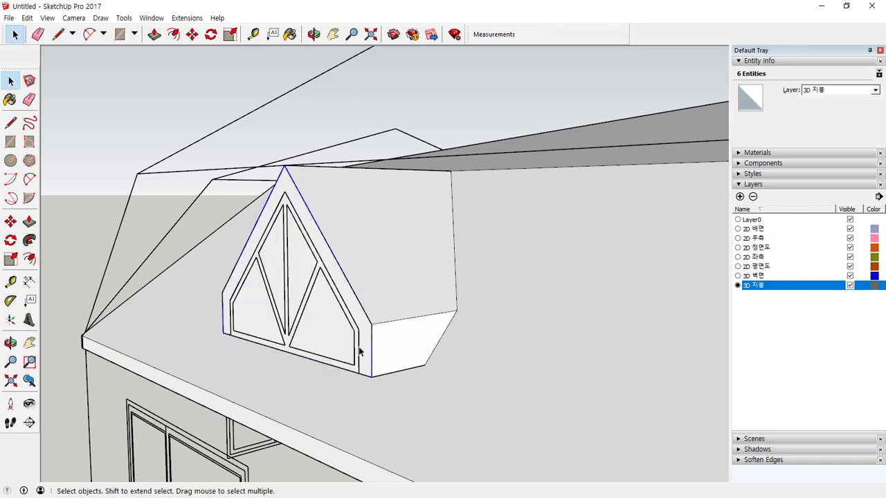
pyautogui.press('f')
pyautogui.click(362, 309)
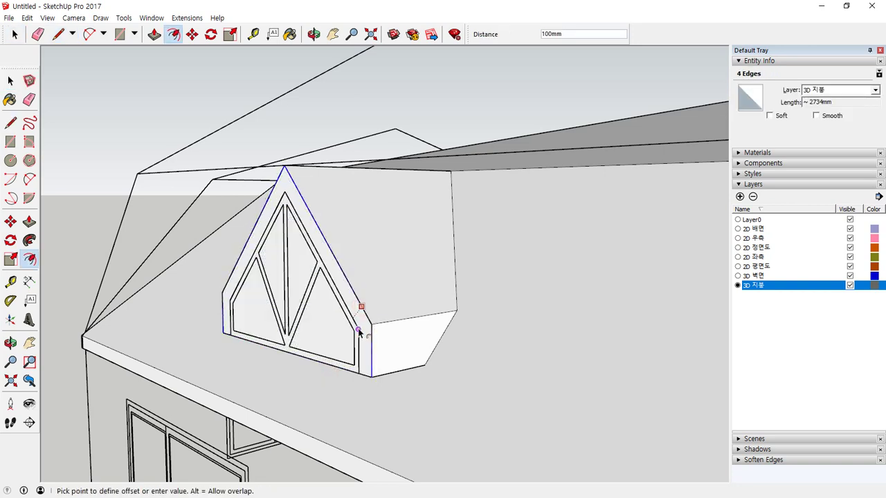
pyautogui.click(358, 330)
pyautogui.press('space')
# Move both front faces of the left dormer back to the rear lower corner of its right side wall
pyautogui.click(331, 335)
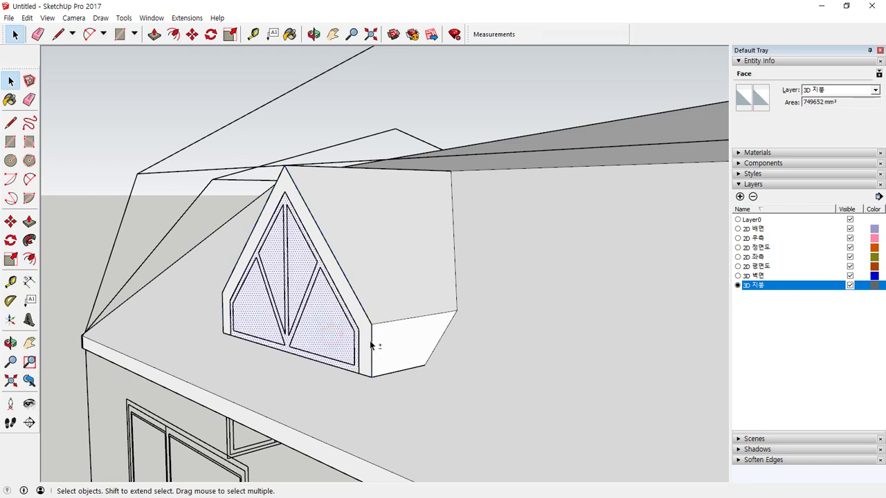
pyautogui.press('m')
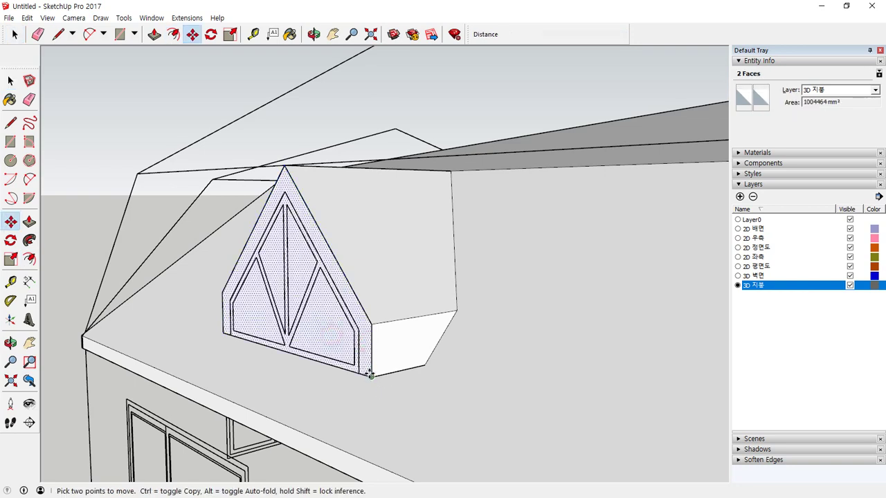
pyautogui.click(370, 375)
pyautogui.click(425, 363)
pyautogui.press('space')
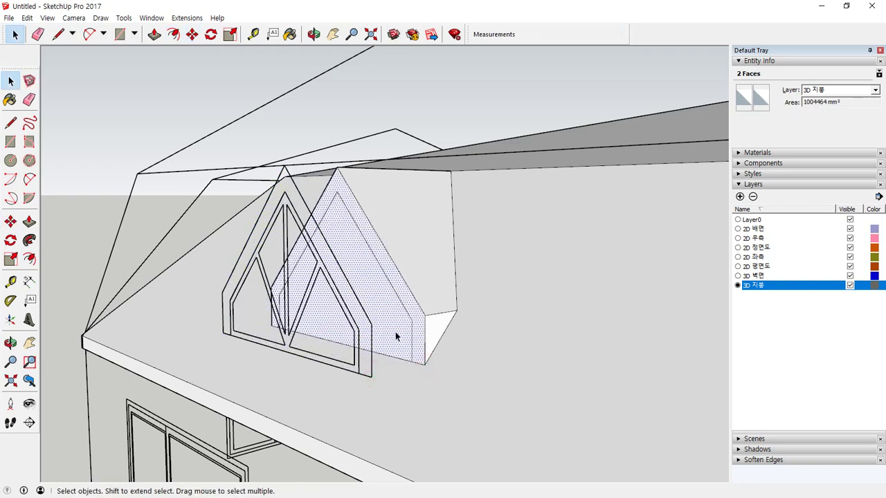
# Push the left dormer's inner front face back to the rear end of its ridge and delete that face
pyautogui.click(396, 336)
pyautogui.press('p')
pyautogui.click(392, 267)
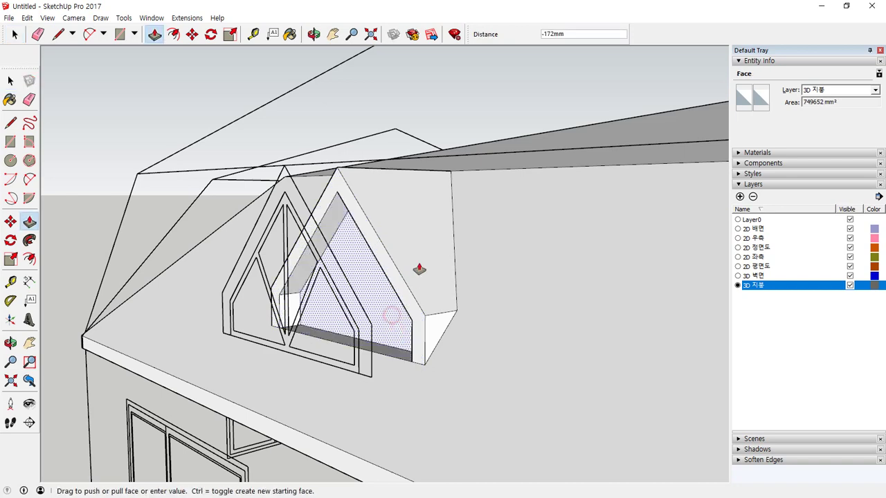
pyautogui.click(452, 175)
pyautogui.moveTo(367, 269); pyautogui.dragTo(454, 309, button='middle')
pyautogui.press('space')
pyautogui.click(462, 307)
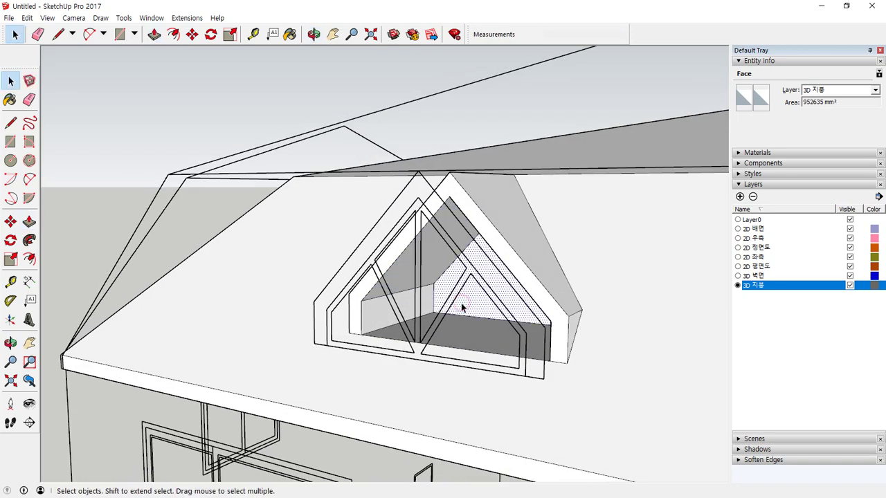
pyautogui.press('Delete')
# Select all the connected roof geometry, including the dormers, and make it a group
pyautogui.moveTo(531, 333); pyautogui.dragTo(360, 317, button='middle')
pyautogui.scroll(-4, 422, 329)
pyautogui.moveTo(533, 329); pyautogui.dragTo(264, 337, button='middle')
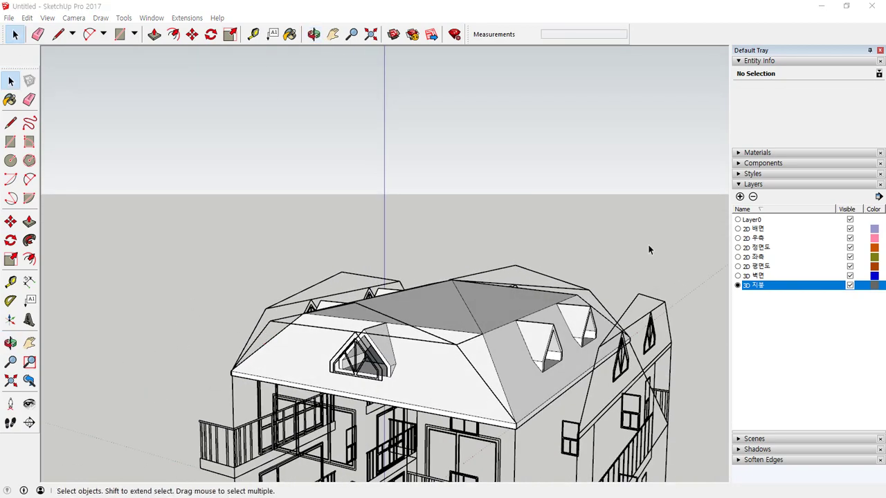
pyautogui.moveTo(620, 217); pyautogui.dragTo(436, 318, button='middle')
pyautogui.click(407, 333)
pyautogui.doubleClick(407, 333)
pyautogui.rightClick(436, 319)
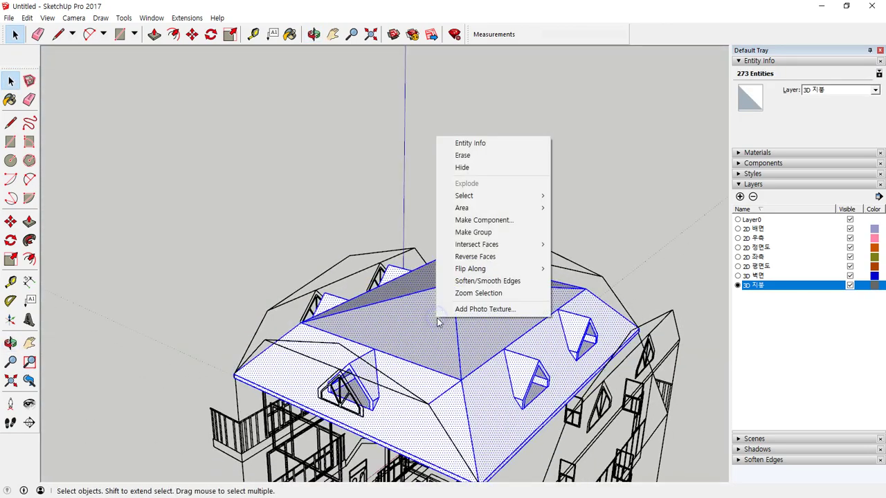
pyautogui.click(495, 238)
# Retrace the left vertical and 1300 mm bottom edges of the window outline on the slope with a single dormer to form the window face
pyautogui.moveTo(450, 336)
pyautogui.mouseDown(button='middle')
pyautogui.moveTo(328, 231)
pyautogui.moveTo(325, 182)
pyautogui.moveTo(459, 332)
pyautogui.mouseUp(button='middle')
pyautogui.scroll(5, 381, 420)
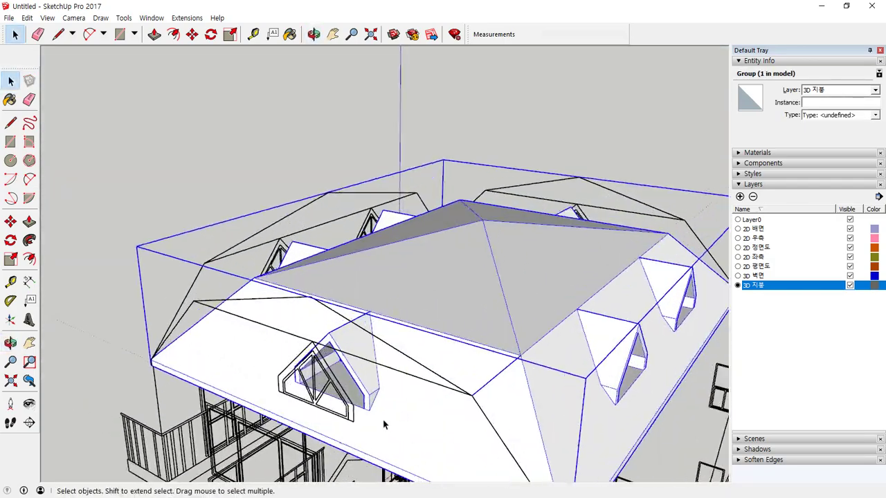
pyautogui.scroll(6, 388, 332)
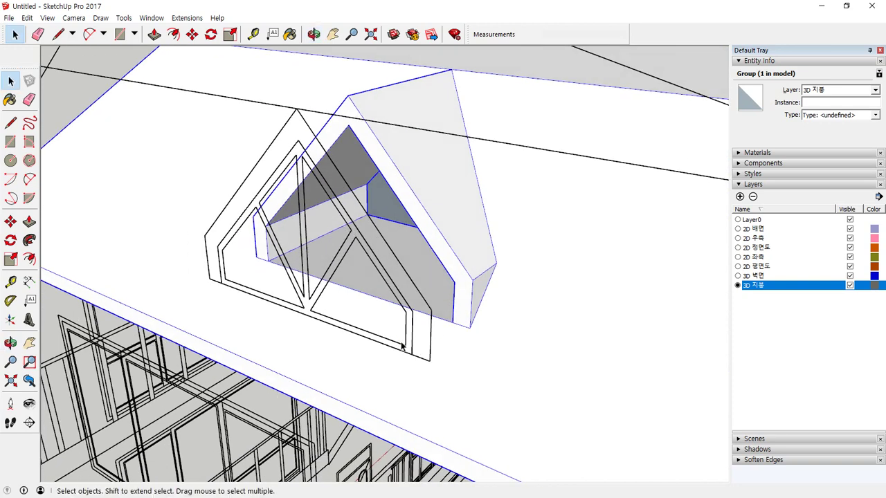
pyautogui.press('l')
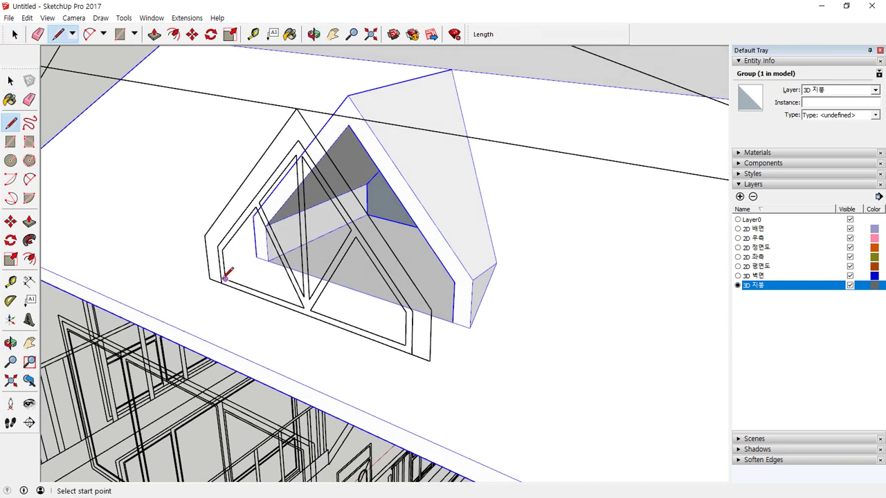
pyautogui.click(209, 278)
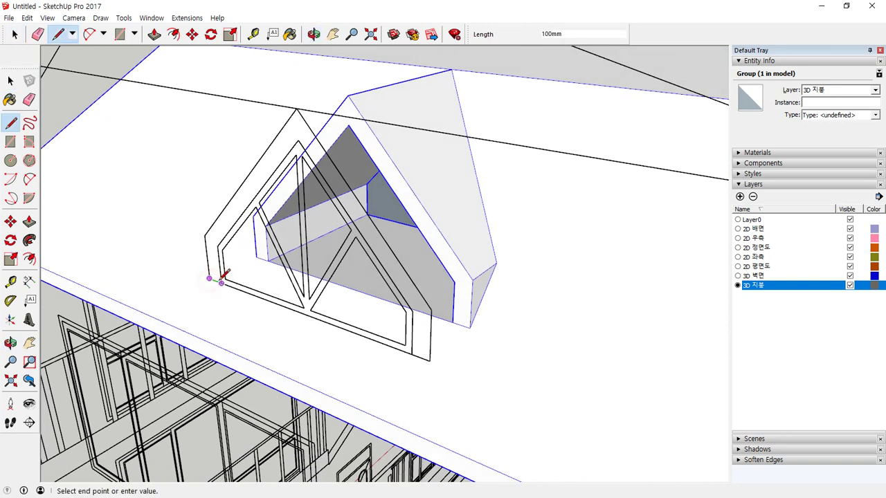
pyautogui.click(218, 246)
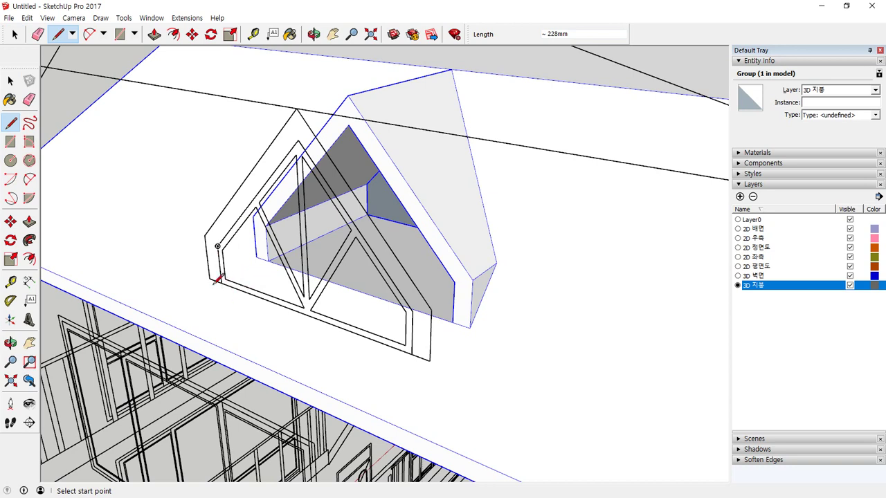
pyautogui.press('space')
pyautogui.moveTo(235, 309); pyautogui.dragTo(236, 306)
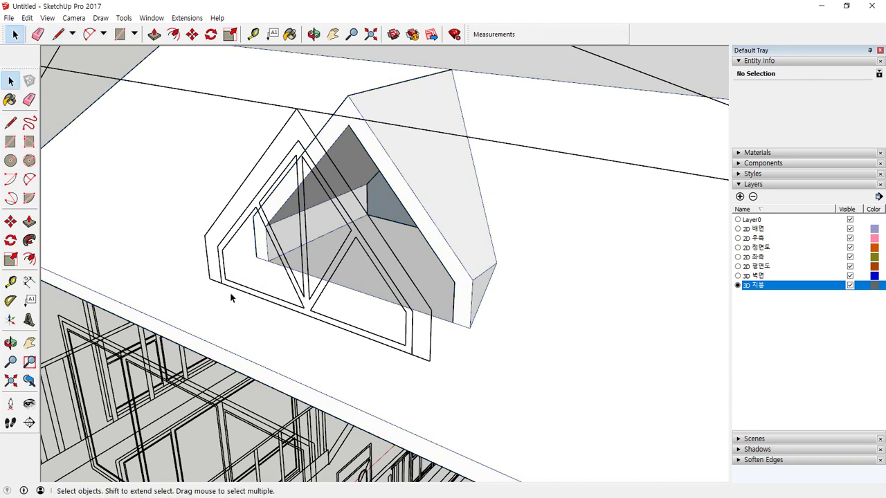
pyautogui.press('l')
pyautogui.click(221, 284)
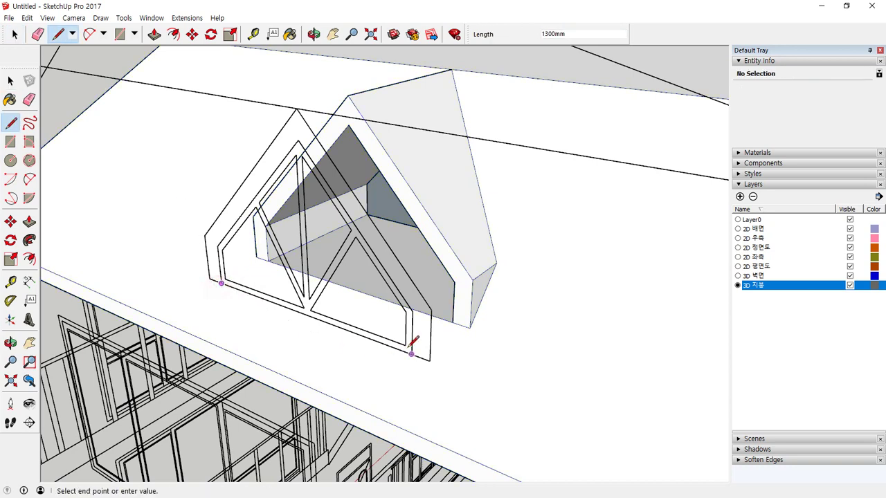
pyautogui.click(411, 353)
pyautogui.click(221, 282)
# Retrace an edge of each of the four pane outlines in the window to form separate pane faces
pyautogui.scroll(3, 330, 243)
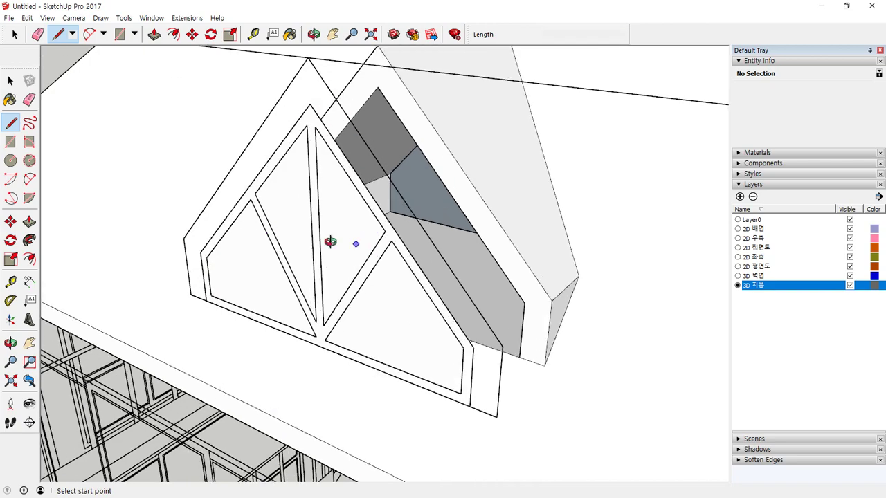
pyautogui.moveTo(330, 243); pyautogui.dragTo(402, 278, button='middle')
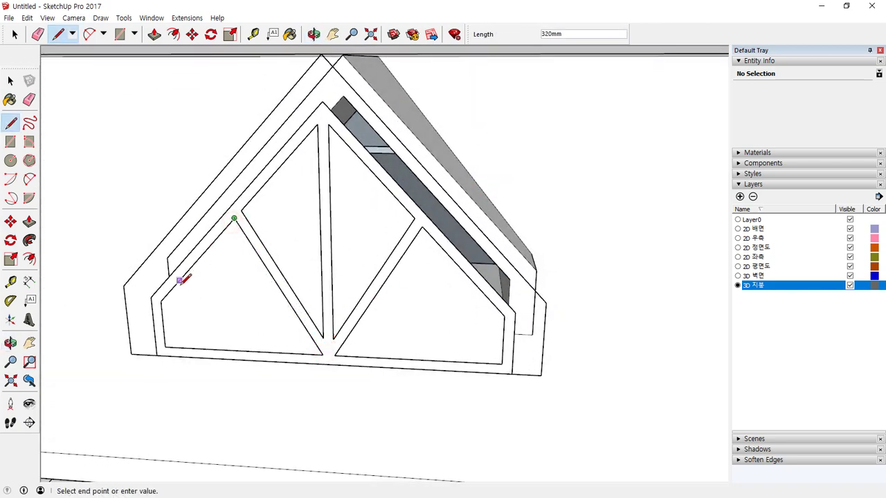
pyautogui.click(165, 347)
pyautogui.click(323, 352)
pyautogui.click(322, 338)
pyautogui.click(316, 126)
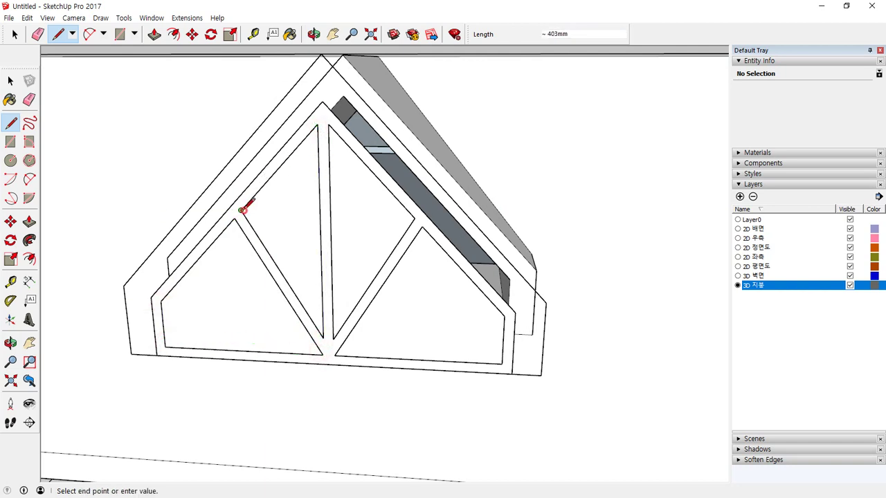
pyautogui.click(242, 210)
pyautogui.click(414, 218)
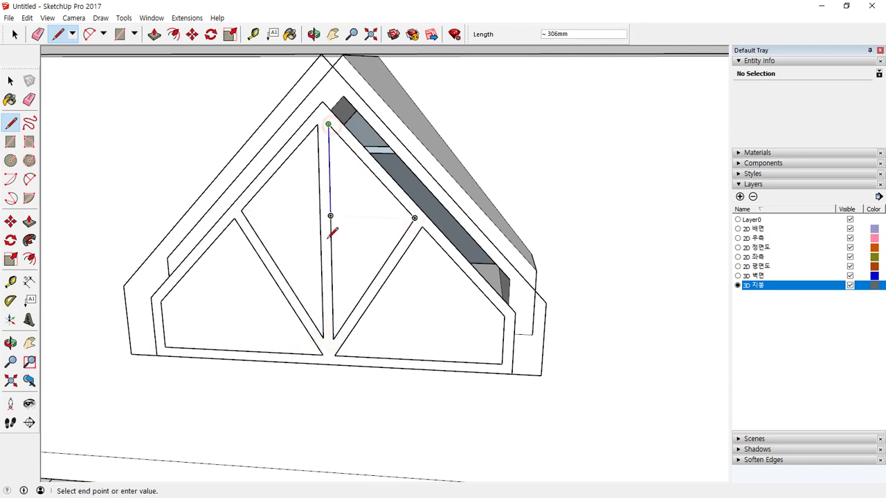
pyautogui.click(334, 355)
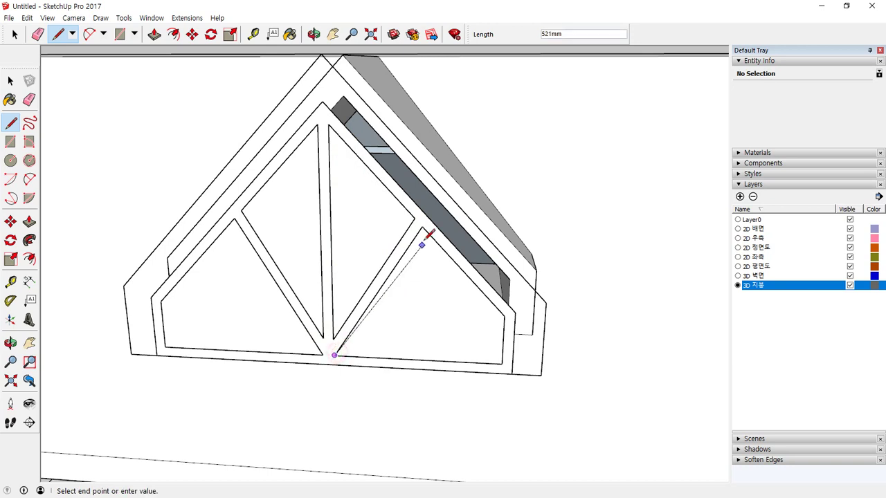
pyautogui.click(506, 317)
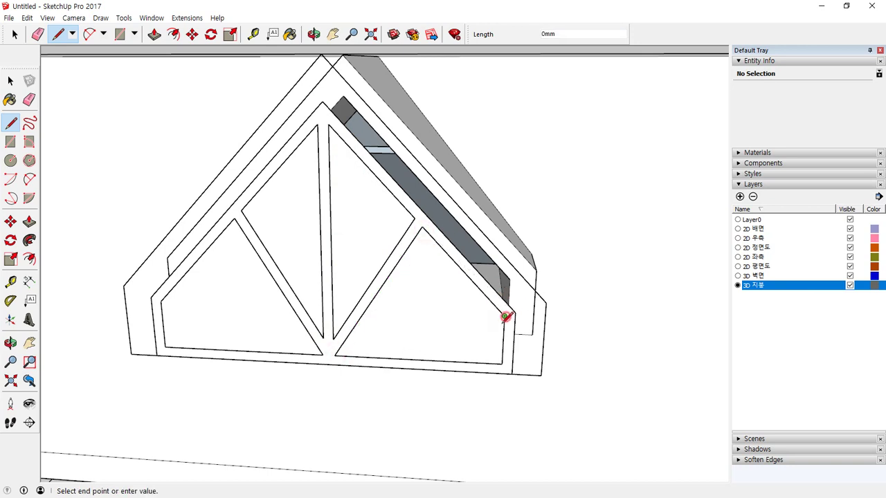
pyautogui.click(501, 363)
pyautogui.click(334, 355)
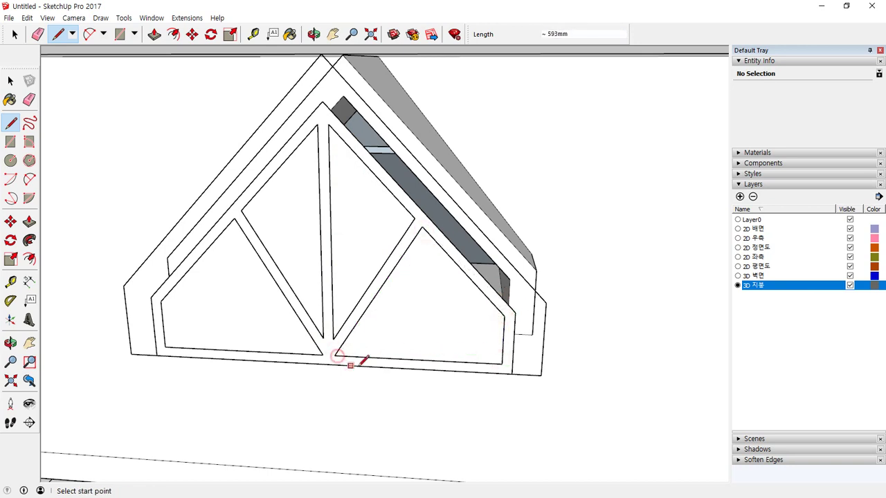
# Select the four pane faces and cut them out of the window frame face
pyautogui.press('space')
pyautogui.click(429, 302)
pyautogui.keyDown('shift'); pyautogui.click(307, 238); pyautogui.keyUp('shift')
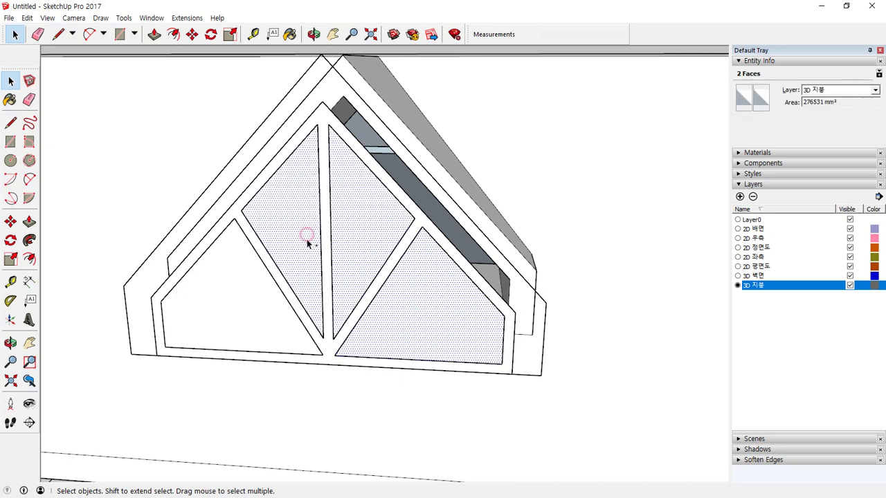
pyautogui.keyDown('shift'); pyautogui.click(249, 297); pyautogui.keyUp('shift')
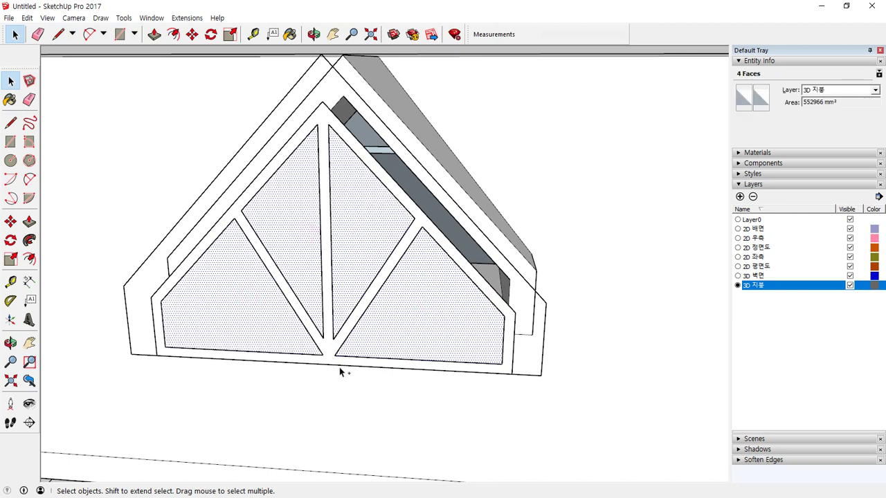
pyautogui.press('Delete')
# Extrude the window frame face to a depth of 120 mm with Push/Pull
pyautogui.moveTo(340, 370)
pyautogui.mouseDown(button='middle')
pyautogui.moveTo(374, 304)
pyautogui.moveTo(279, 325)
pyautogui.moveTo(271, 369)
pyautogui.moveTo(346, 382)
pyautogui.mouseUp(button='middle')
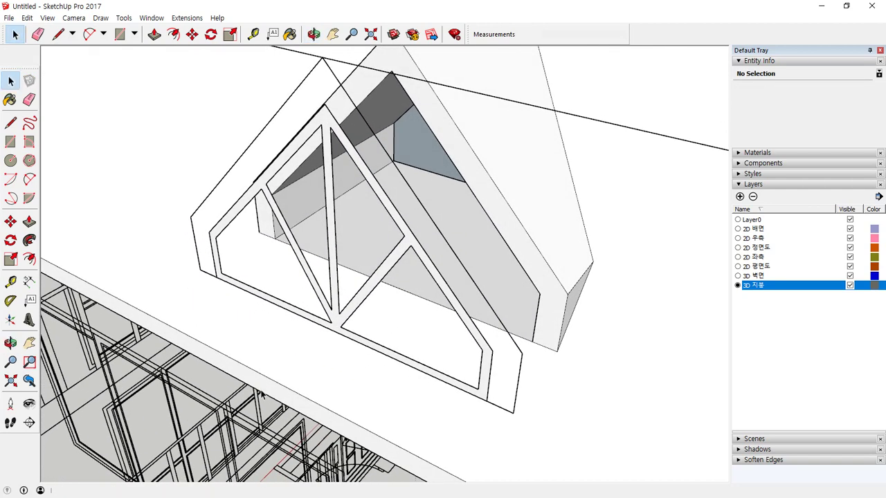
pyautogui.scroll(1, 357, 368)
pyautogui.press('p')
pyautogui.click(366, 355)
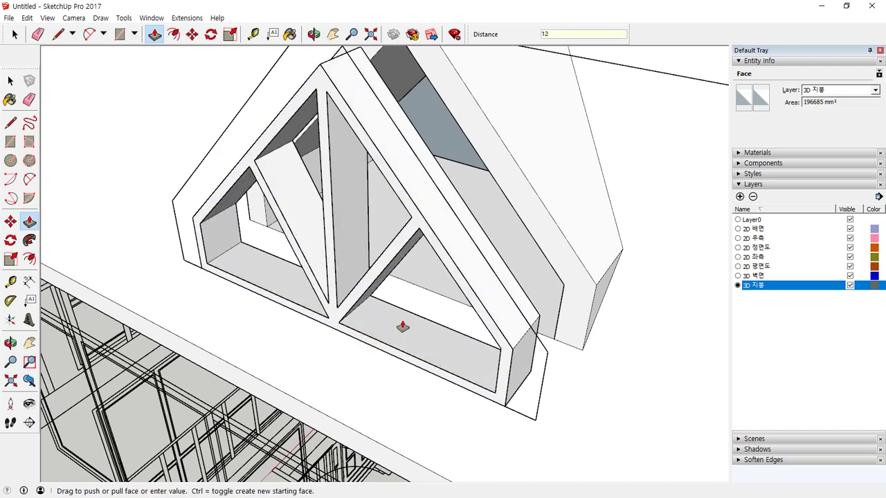
pyautogui.press('Return')
# Select all connected geometry of the extruded window frame and make it a group
pyautogui.press('space')
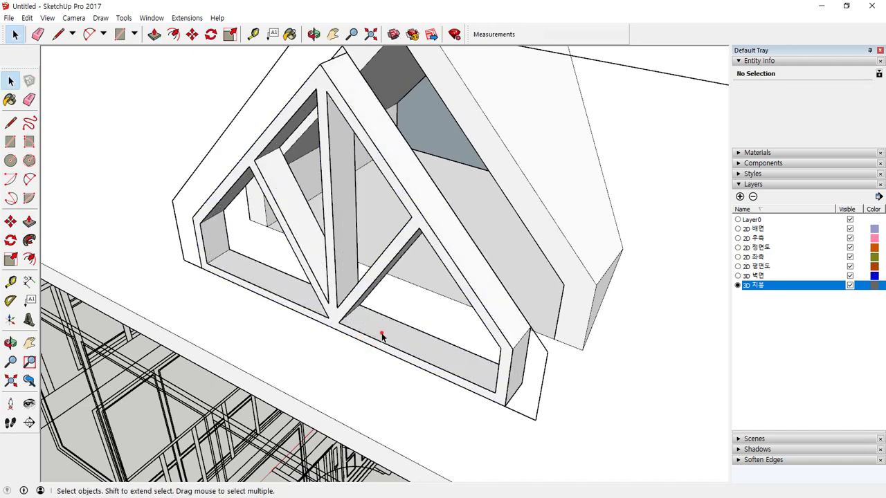
pyautogui.tripleClick(382, 335)
pyautogui.rightClick(384, 334)
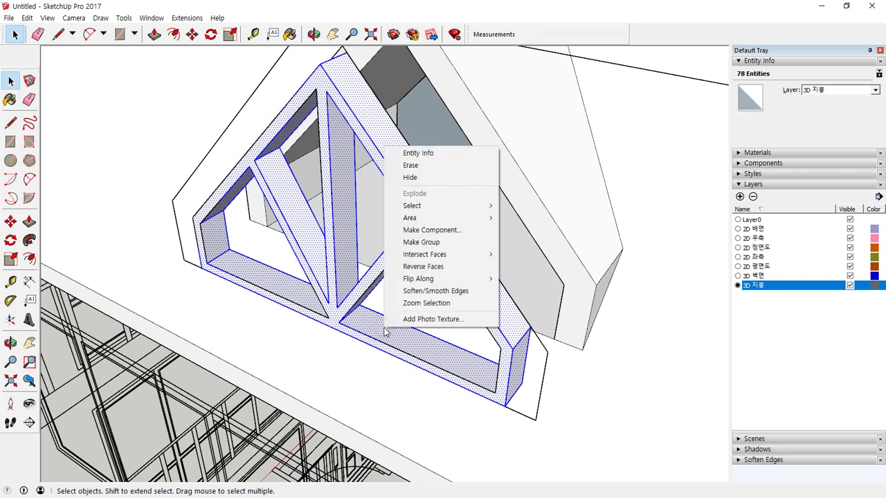
pyautogui.hotkey('ctrl', 'g')
pyautogui.moveTo(381, 335); pyautogui.dragTo(380, 279, button='middle')
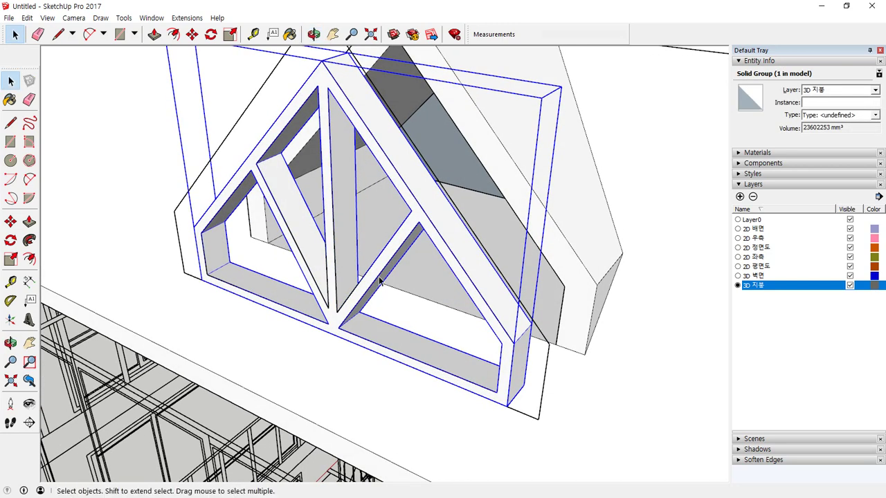
# Paste the four pane faces at the frame's rear lower-left inner corner, then move them 60 mm forward within the frame depth
pyautogui.hotkey('ctrl', 'c')
pyautogui.hotkey('ctrl', 'v')
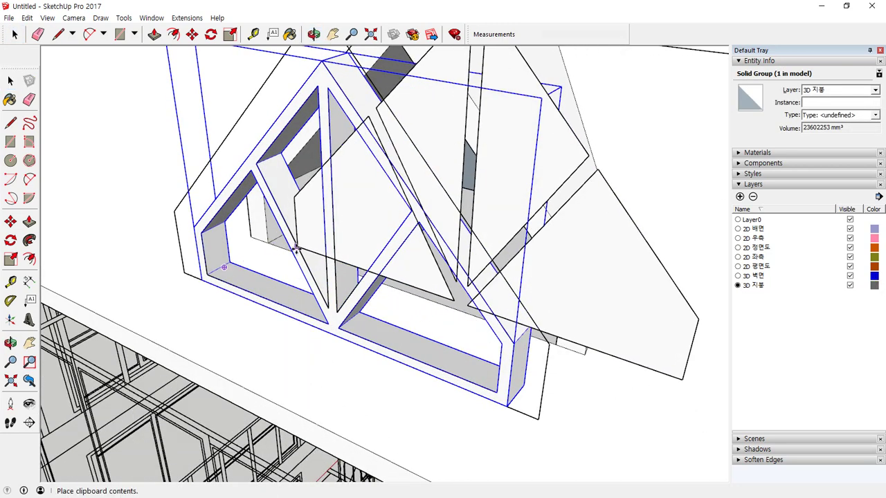
pyautogui.click(301, 259)
pyautogui.moveTo(301, 259)
pyautogui.mouseDown(button='middle')
pyautogui.moveTo(293, 297)
pyautogui.moveTo(312, 262)
pyautogui.mouseUp(button='middle')
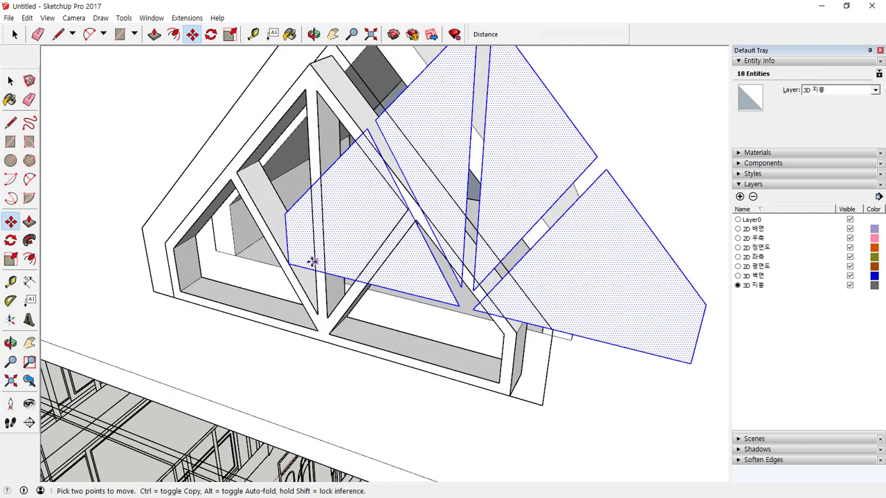
pyautogui.click(288, 263)
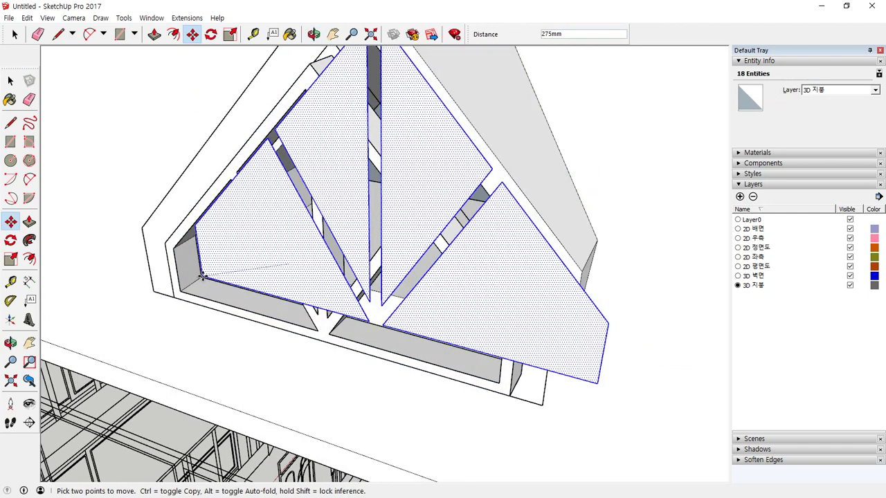
pyautogui.write('60')
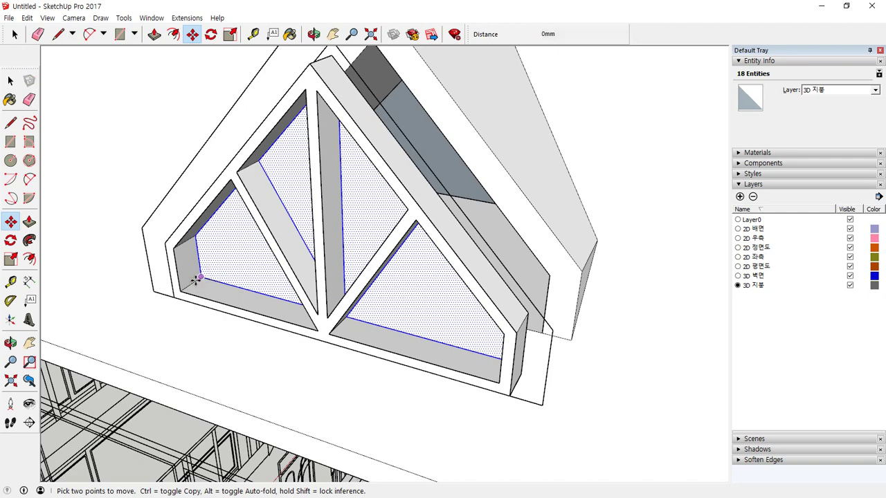
pyautogui.press('Return')
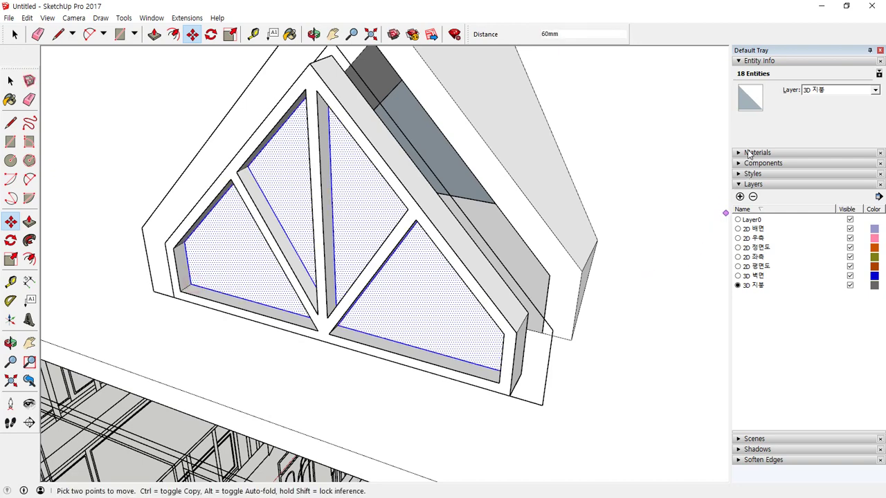
# Paint the four pane faces with Translucent Glass Tinted and make them a group
pyautogui.click(737, 153)
pyautogui.click(747, 303)
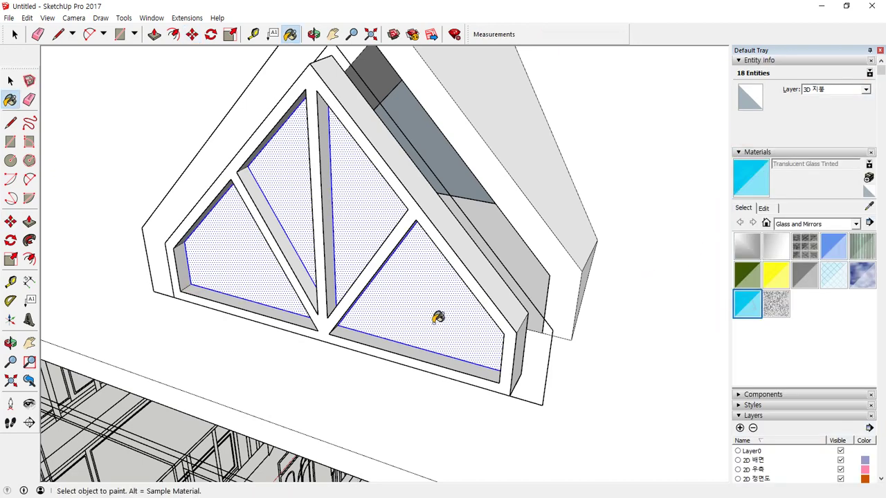
pyautogui.click(444, 351)
pyautogui.press('space')
pyautogui.rightClick(409, 302)
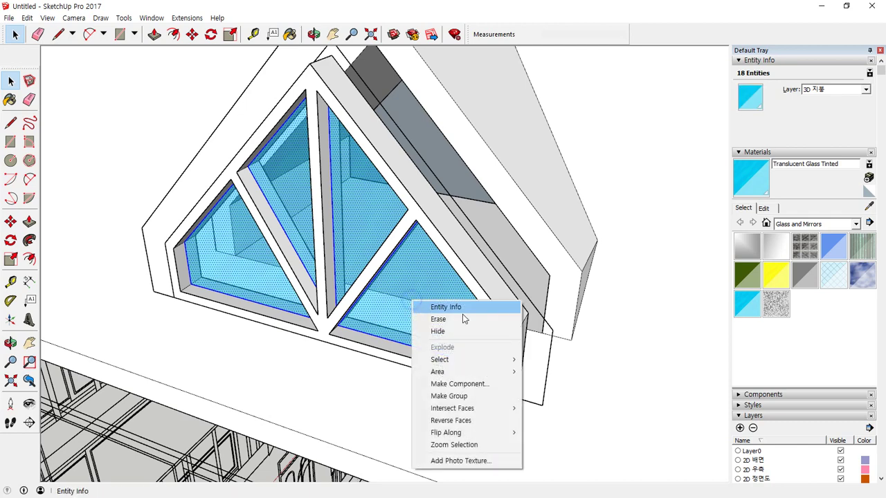
pyautogui.click(477, 396)
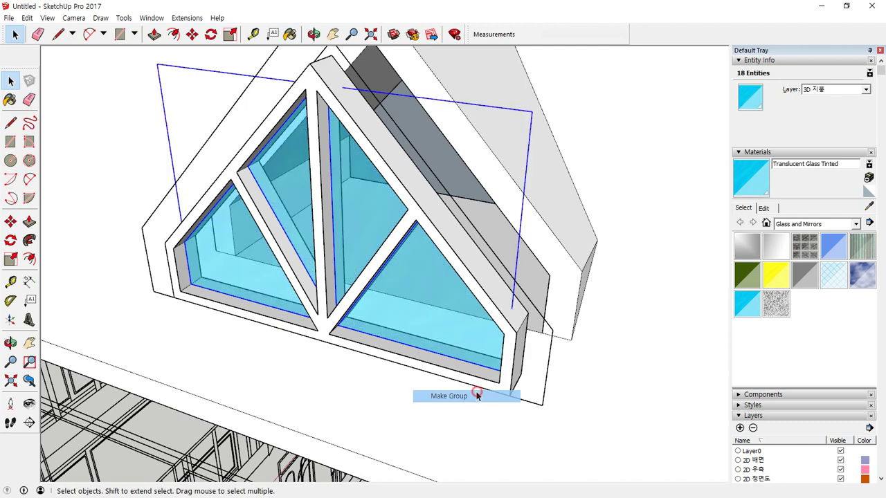
# Add the frame group to the glass selection and combine both into one window group
pyautogui.keyDown('ctrl'); pyautogui.click(449, 239); pyautogui.keyUp('ctrl')
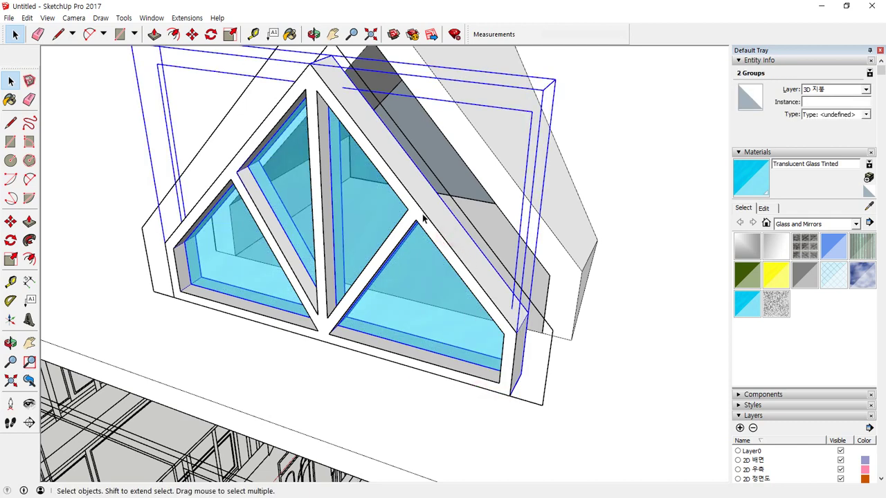
pyautogui.rightClick(423, 219)
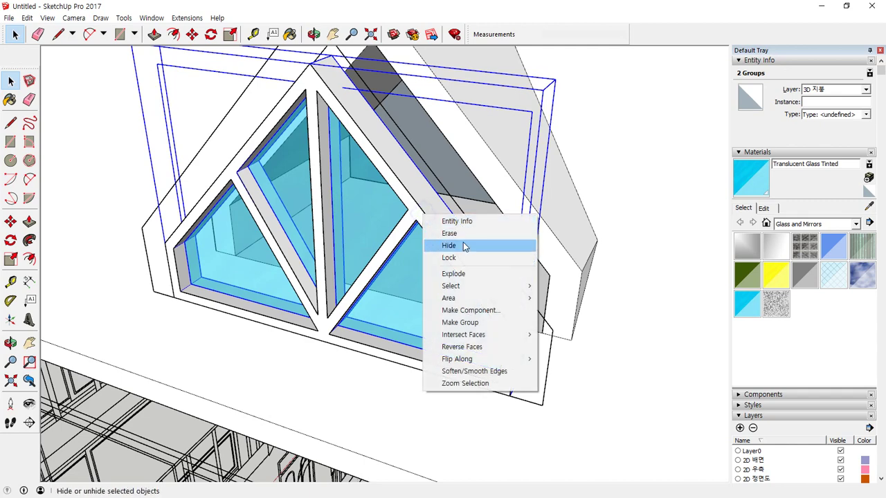
pyautogui.click(468, 322)
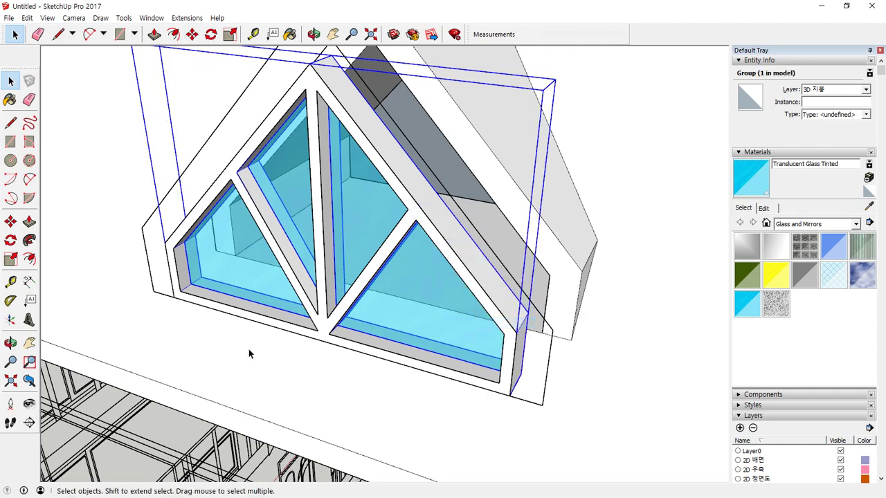
# Check the window frame's depth with a temporary dimension at its lower-right corner and delete the dimension
pyautogui.moveTo(250, 354)
pyautogui.mouseDown(button='middle')
pyautogui.moveTo(451, 332)
pyautogui.moveTo(305, 356)
pyautogui.mouseUp(button='middle')
pyautogui.moveTo(386, 345); pyautogui.dragTo(360, 360, button='middle')
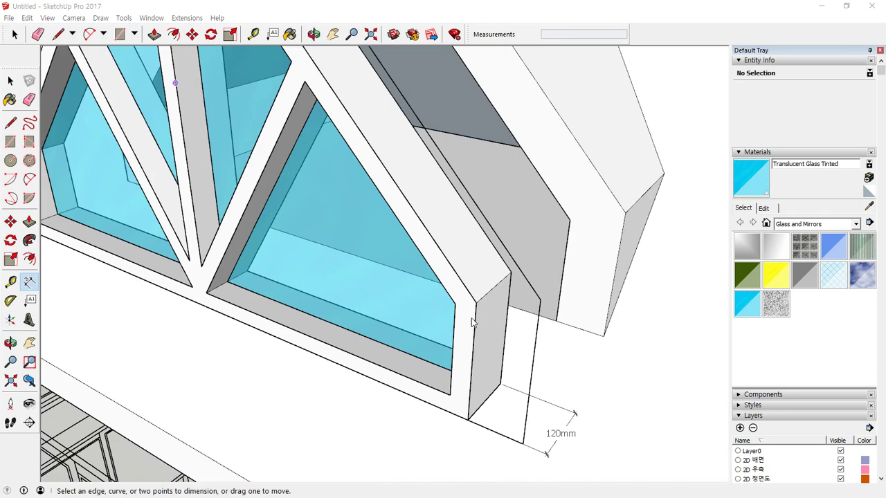
pyautogui.click(476, 302)
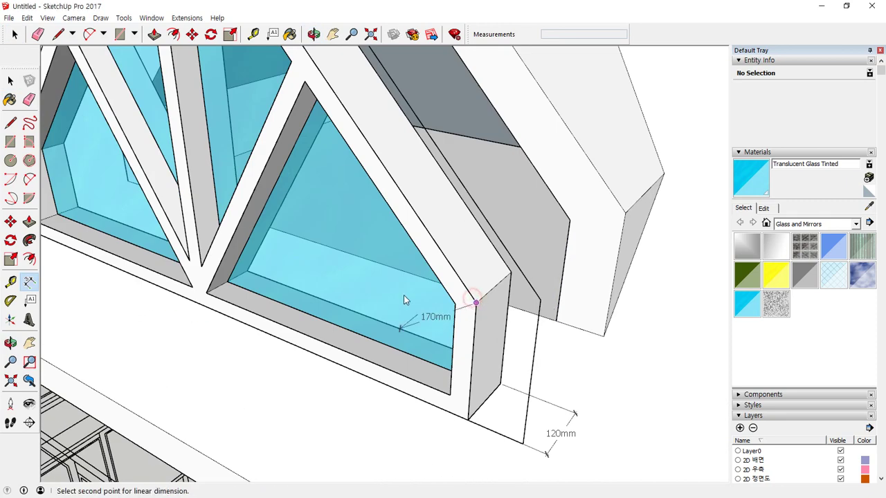
pyautogui.scroll(-3, 415, 305)
pyautogui.press('Escape')
pyautogui.press('space')
pyautogui.scroll(-1, 342, 216)
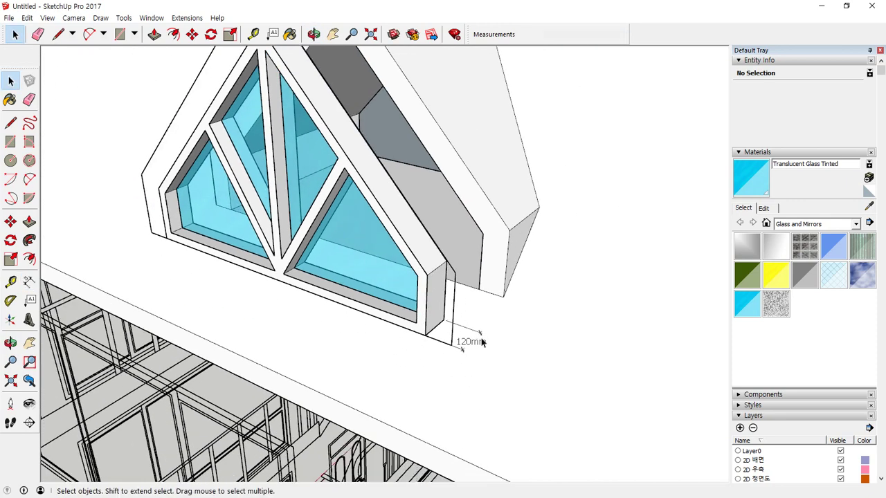
pyautogui.click(479, 343)
pyautogui.click(457, 358)
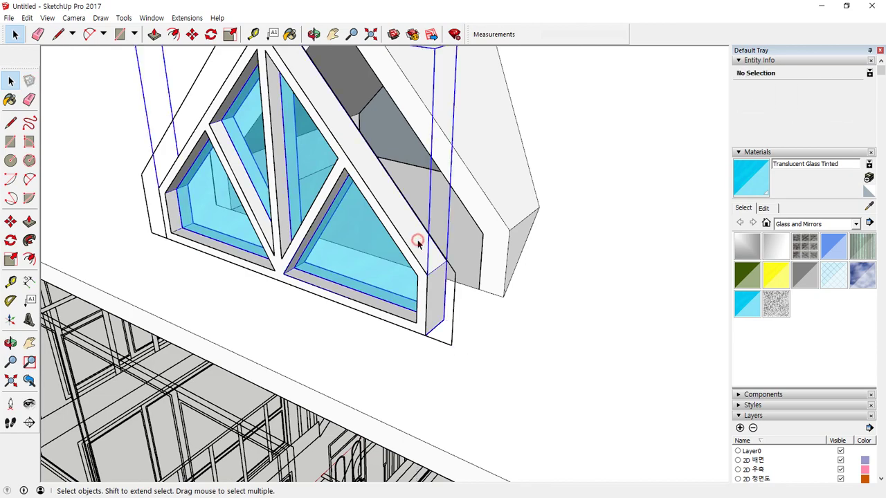
# Move the window group by its lower-left front corner to the lower-left inner corner of the dormer opening
pyautogui.click(340, 245)
pyautogui.moveTo(340, 245); pyautogui.dragTo(443, 259, button='middle')
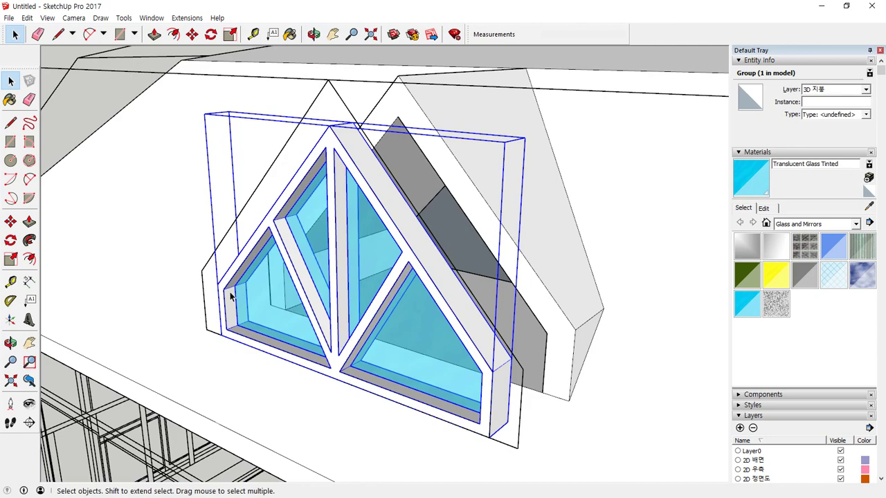
pyautogui.moveTo(231, 296); pyautogui.dragTo(87, 401, button='middle')
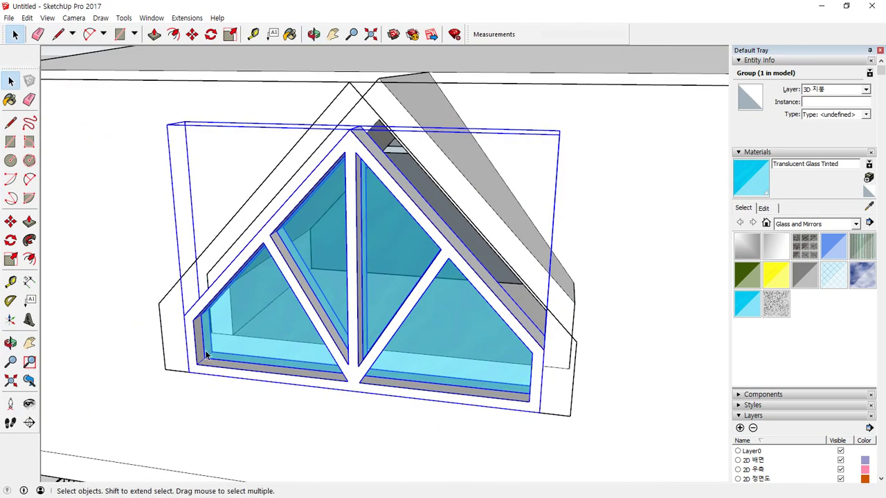
pyautogui.scroll(2, 205, 355)
pyautogui.press('m')
pyautogui.click(180, 381)
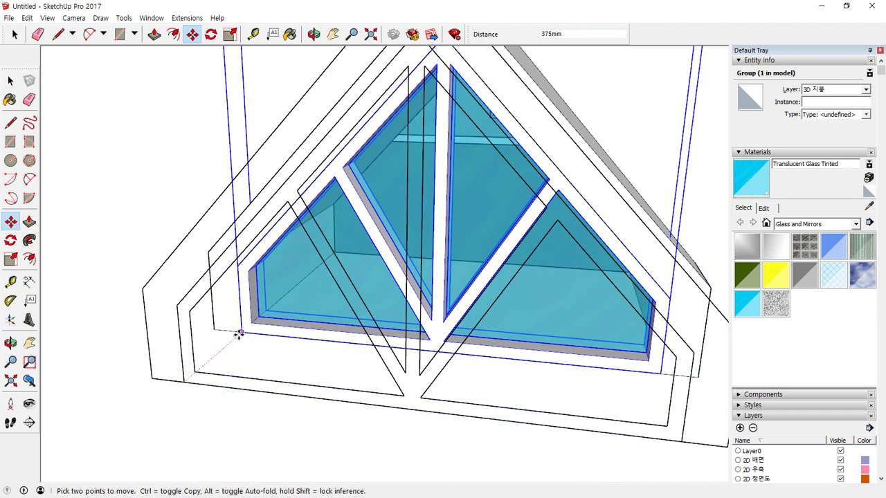
pyautogui.moveTo(238, 335); pyautogui.dragTo(259, 311, button='middle')
# Move the window group 100 mm back into the dormer from the front edge of the opening
pyautogui.scroll(3, 315, 296)
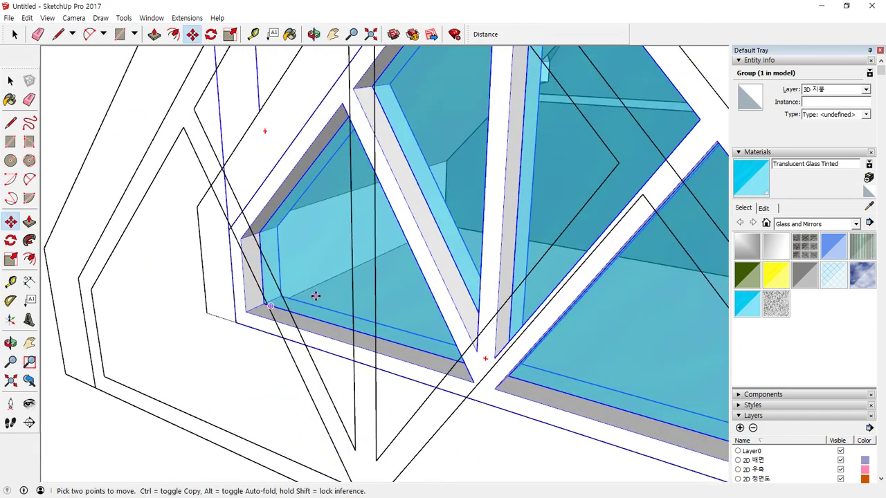
pyautogui.scroll(2, 265, 313)
pyautogui.click(224, 324)
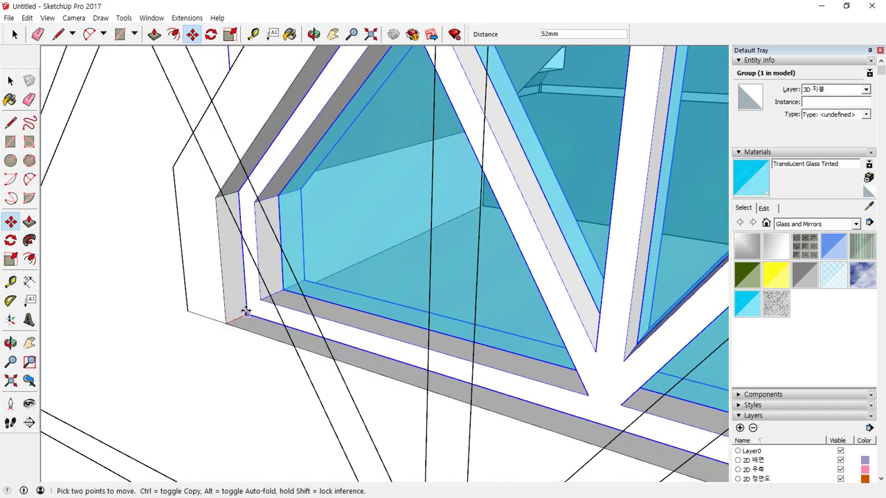
pyautogui.scroll(-5, 249, 315)
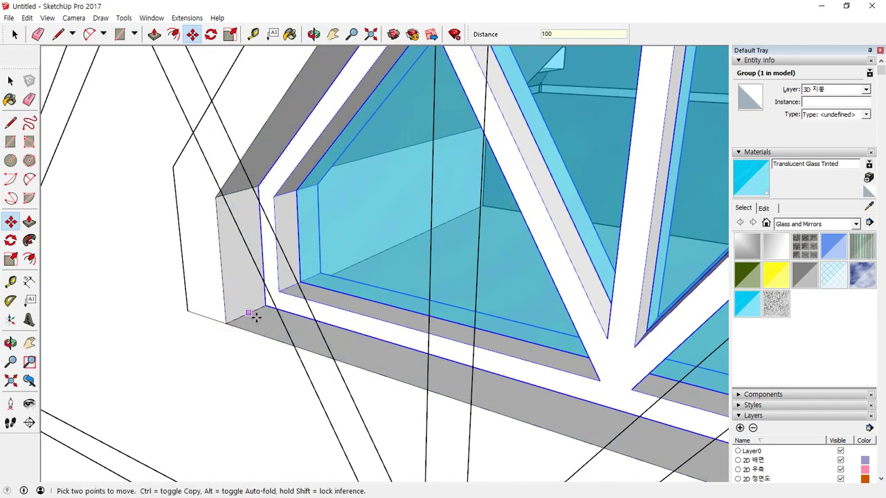
# Paste a copy of the window group in front of the empty dormer on the adjacent roof slope
pyautogui.moveTo(261, 321); pyautogui.dragTo(535, 300, button='middle')
pyautogui.scroll(-5, 380, 268)
pyautogui.scroll(6, 210, 302)
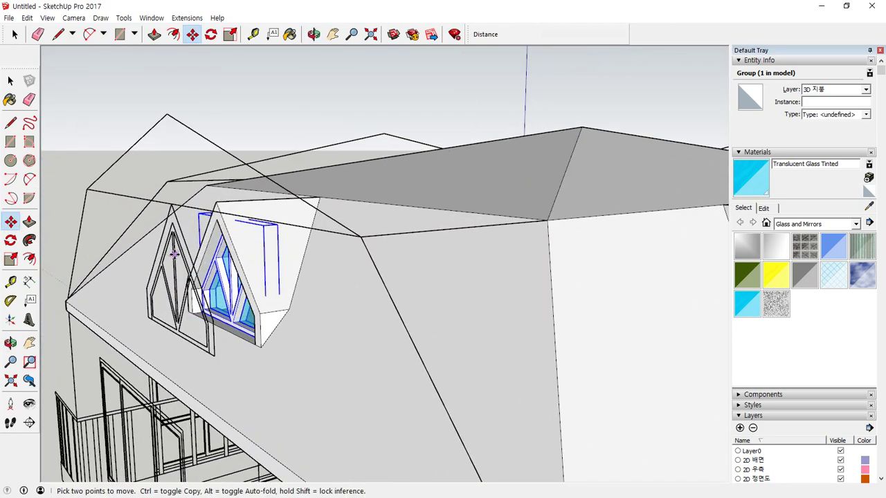
pyautogui.scroll(-4, 305, 193)
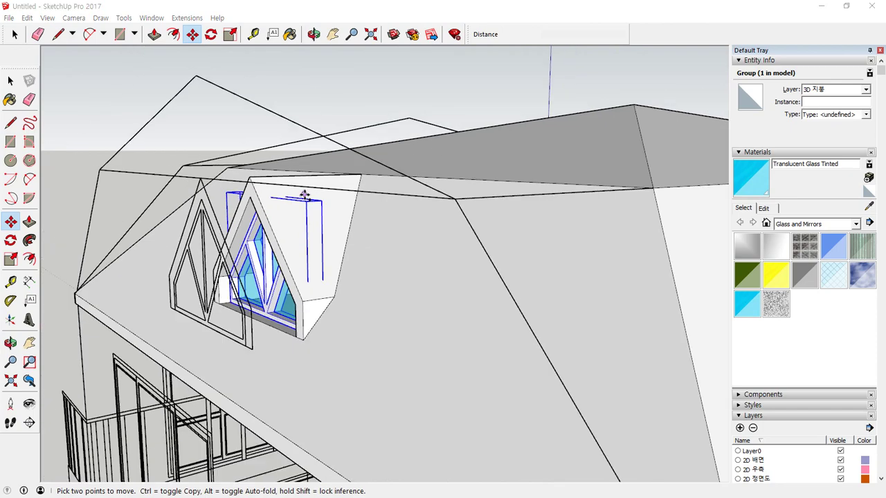
pyautogui.moveTo(504, 310); pyautogui.dragTo(220, 301, button='middle')
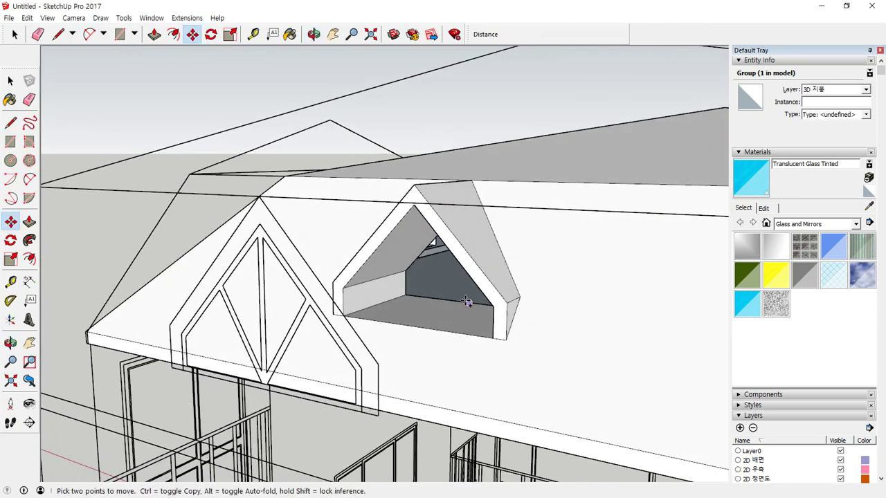
pyautogui.scroll(3, 467, 302)
pyautogui.hotkey('ctrl', 'v')
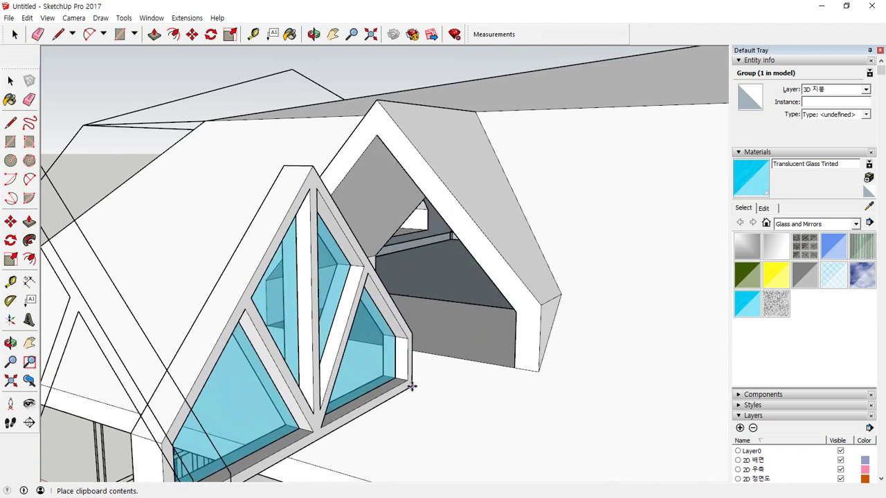
pyautogui.click(409, 386)
pyautogui.moveTo(401, 409); pyautogui.dragTo(389, 407, button='middle')
# Rotate the pasted window group 90 degrees horizontally about the midpoint of its bottom edge to align with the dormer
pyautogui.press('q')
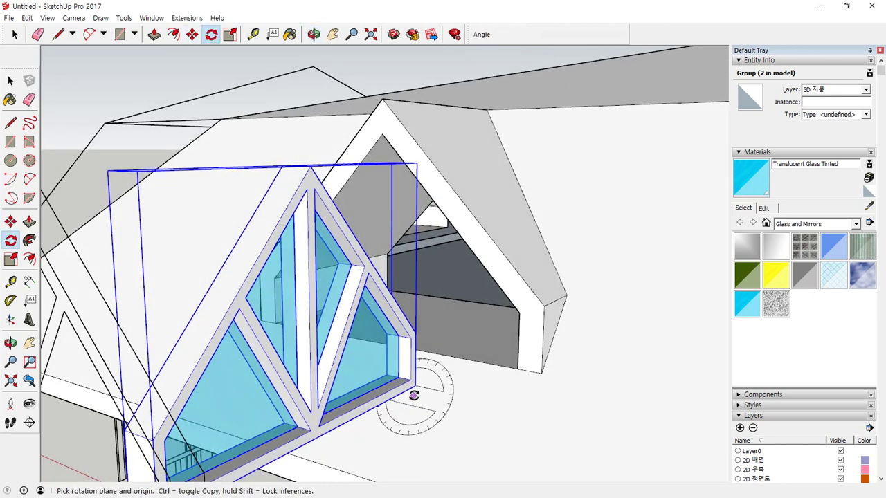
pyautogui.moveTo(418, 386); pyautogui.dragTo(376, 406, button='middle')
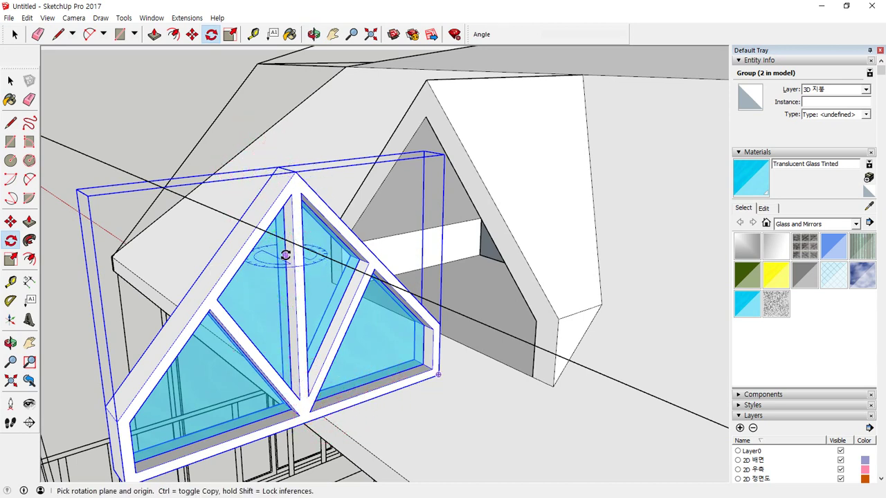
pyautogui.click(305, 421)
pyautogui.click(435, 374)
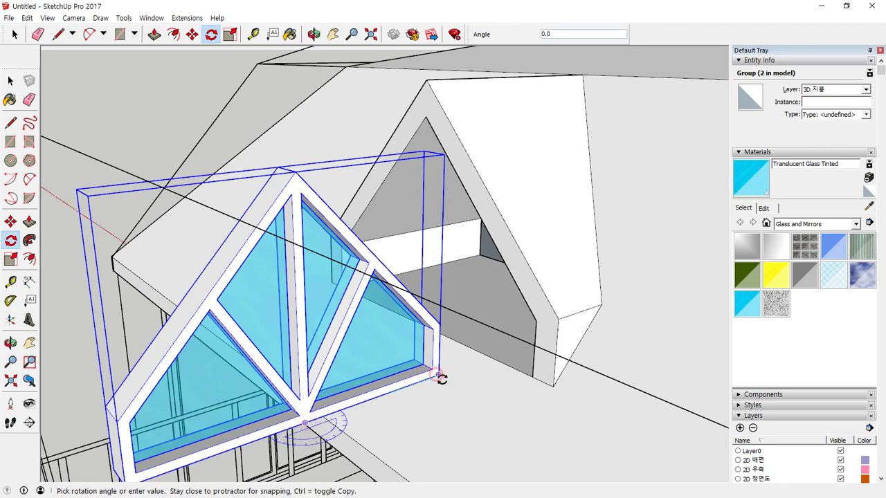
pyautogui.click(443, 385)
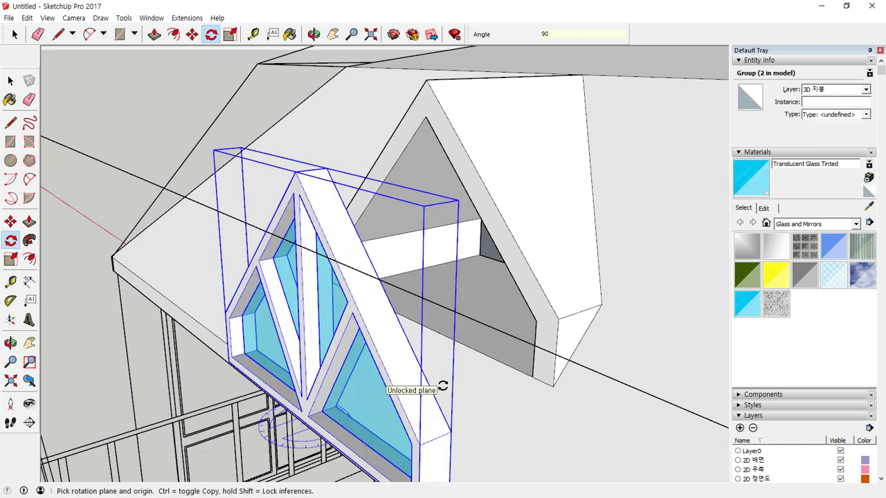
# Move the rotated window group by its lower-left front corner to the lower-left inner corner of the dormer opening
pyautogui.scroll(2, 362, 402)
pyautogui.press('m')
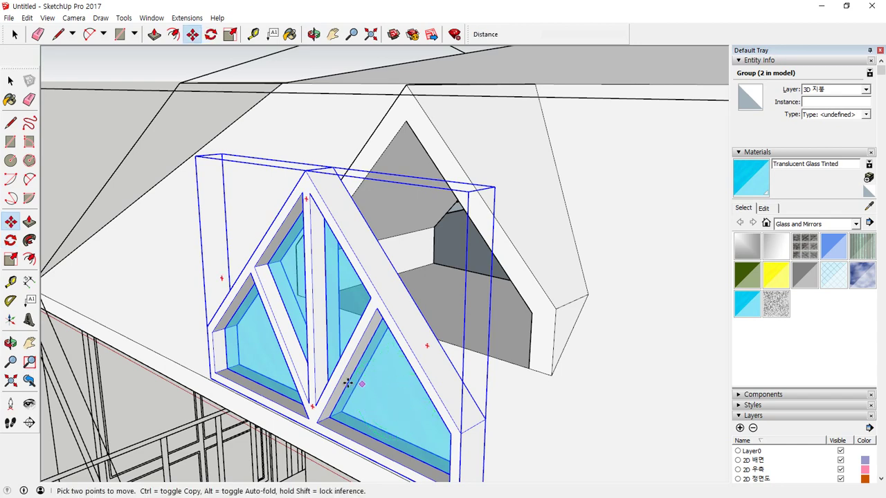
pyautogui.click(208, 381)
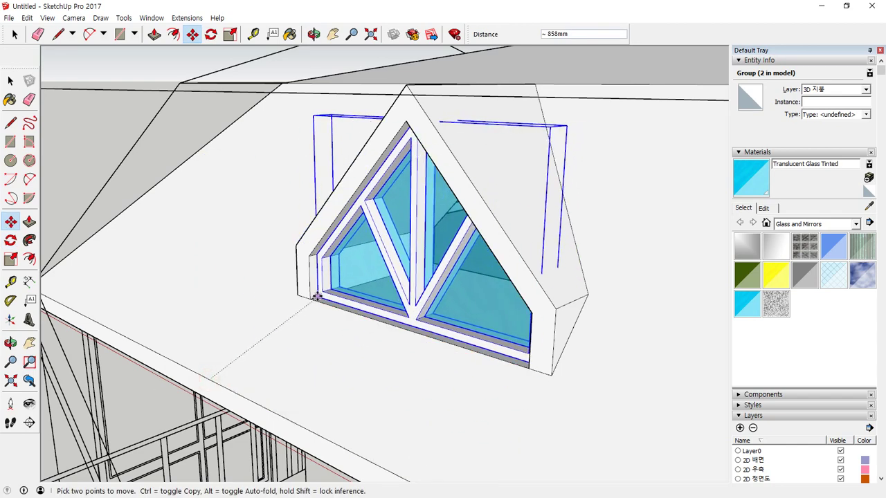
pyautogui.click(310, 299)
# Move the rotated window group 100 mm back into the dormer along the opening's inner edge
pyautogui.scroll(3, 308, 298)
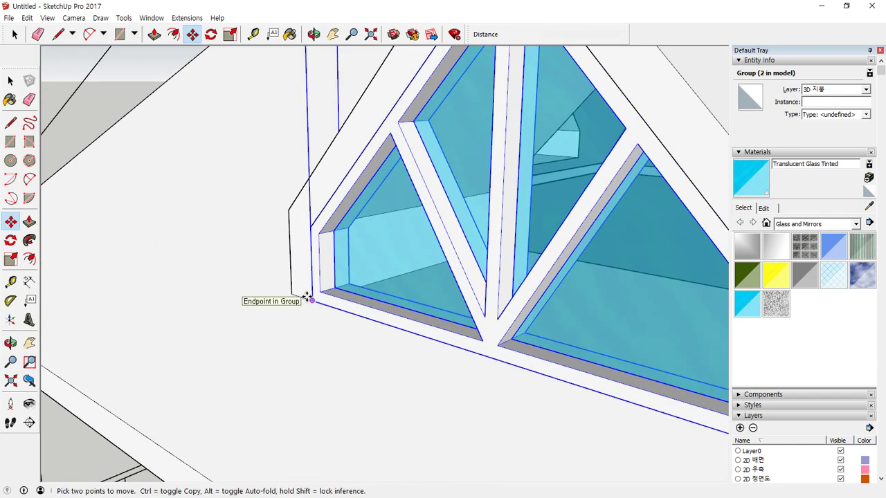
pyautogui.write('100')
pyautogui.press('Return')
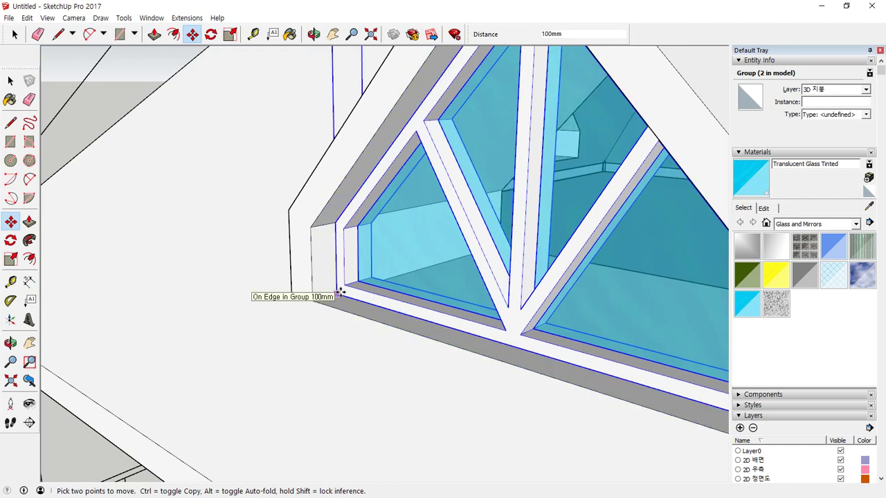
pyautogui.write('100')
pyautogui.press('Return')
# Copy the fitted window group into the neighbouring dormer on the same slope, matching the lower-left inner corners of the openings
pyautogui.scroll(-10, 366, 317)
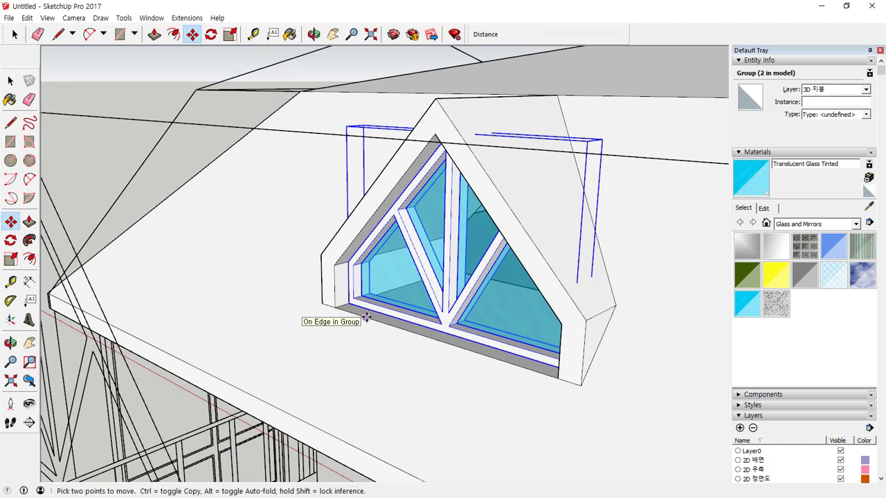
pyautogui.moveTo(463, 338); pyautogui.dragTo(351, 304, button='middle')
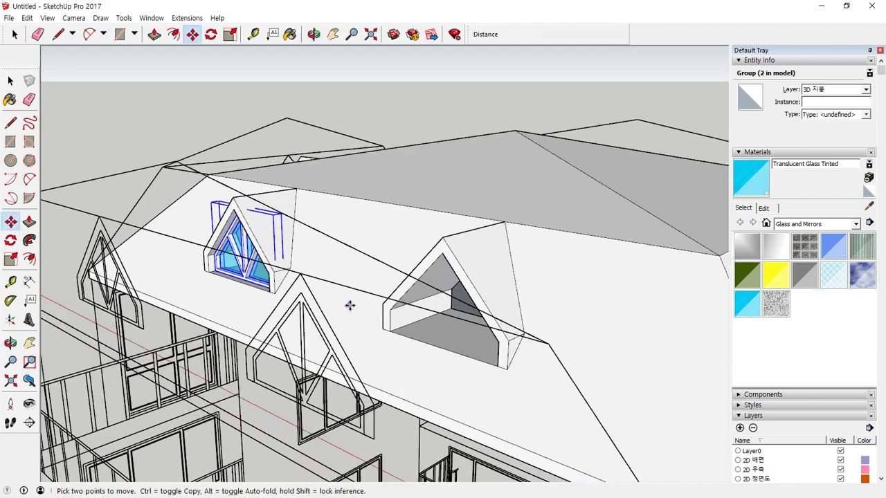
pyautogui.scroll(5, 409, 339)
pyautogui.scroll(3, 114, 239)
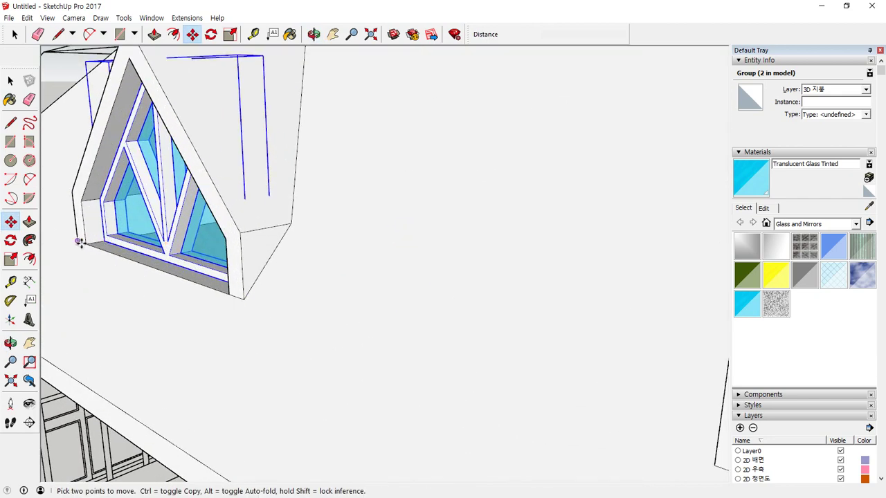
pyautogui.press('ctrl')
pyautogui.click(82, 244)
pyautogui.scroll(-4, 194, 286)
pyautogui.scroll(5, 366, 342)
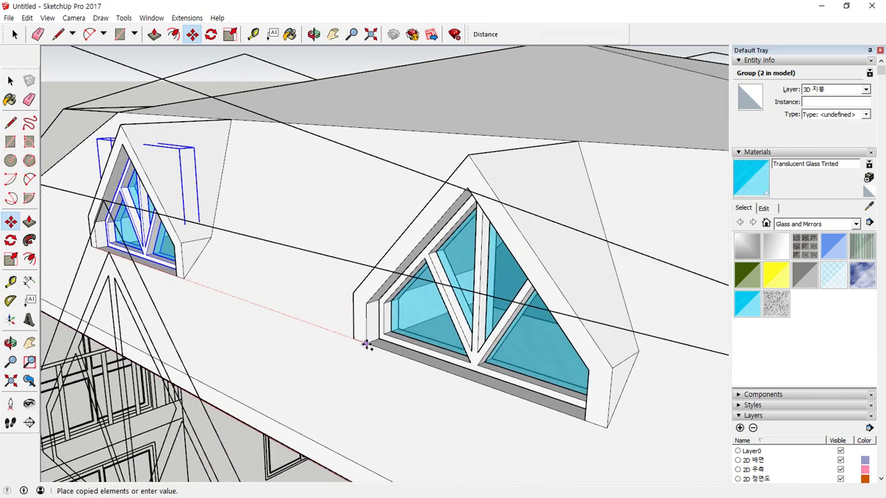
pyautogui.click(369, 343)
pyautogui.scroll(-2, 368, 340)
pyautogui.press('space')
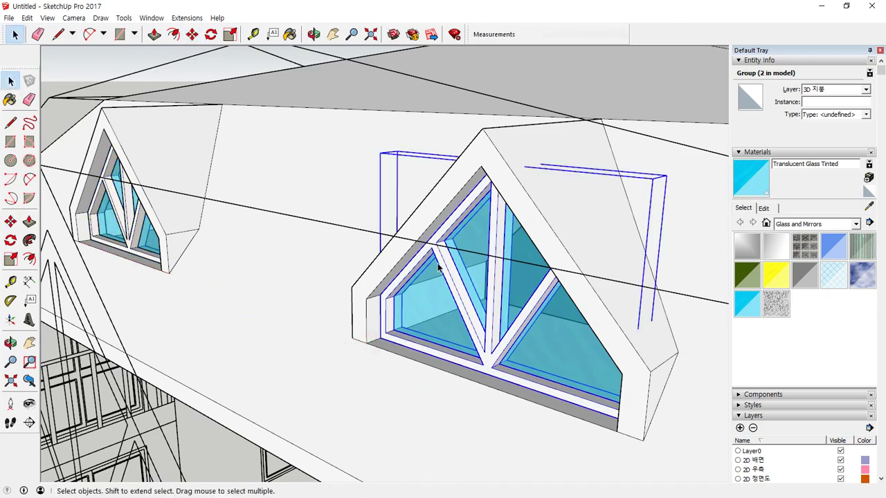
# Paste another copy of the window group in front of an empty dormer on the next side of the roof
pyautogui.scroll(-3, 429, 272)
pyautogui.scroll(-1, 430, 272)
pyautogui.moveTo(504, 285); pyautogui.dragTo(134, 268, button='middle')
pyautogui.scroll(2, 273, 316)
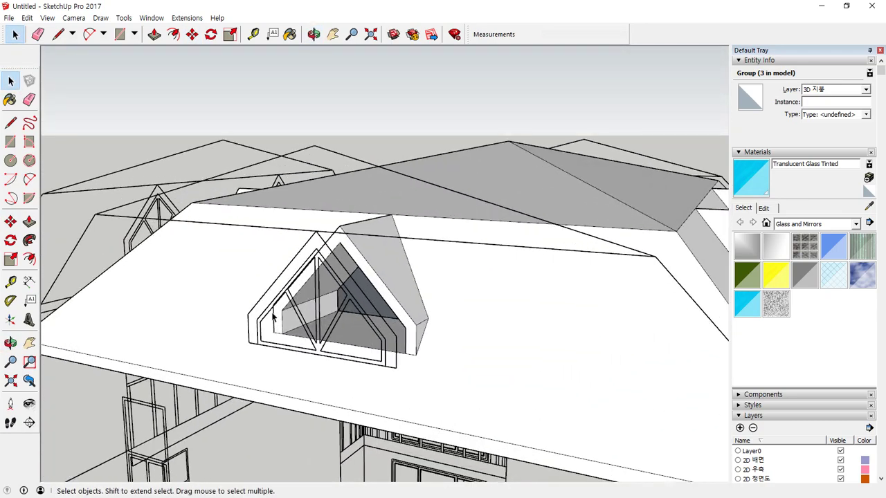
pyautogui.moveTo(377, 367); pyautogui.dragTo(332, 355, button='middle')
pyautogui.hotkey('ctrl', 'v')
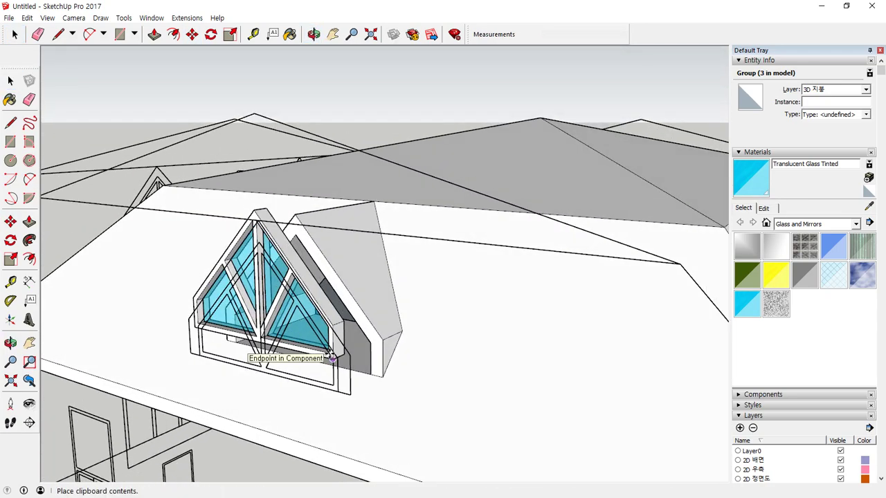
pyautogui.scroll(2, 333, 358)
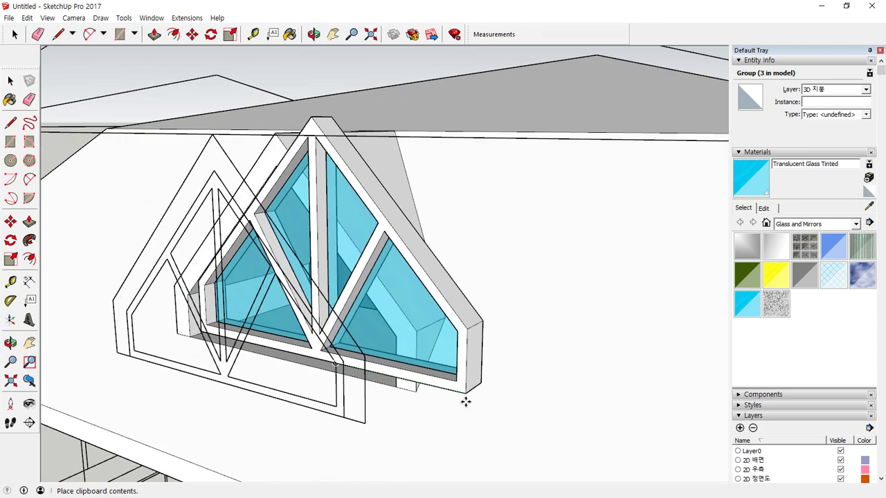
pyautogui.click(512, 404)
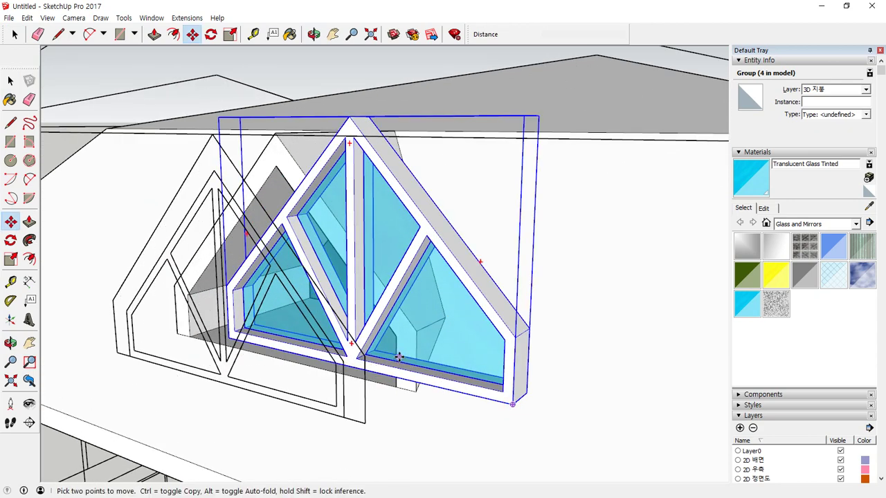
# Rotate the newly pasted window group horizontally about the midpoint of its bottom edge to face outward from this roof side
pyautogui.press('q')
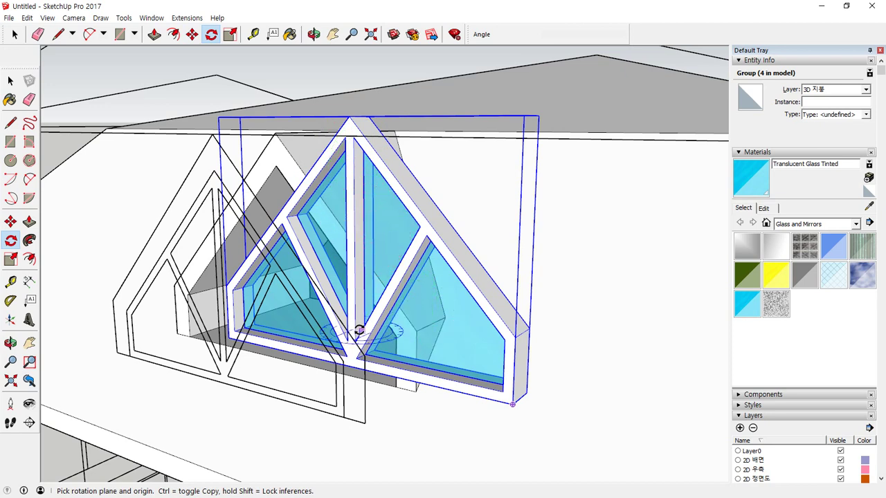
pyautogui.click(350, 367)
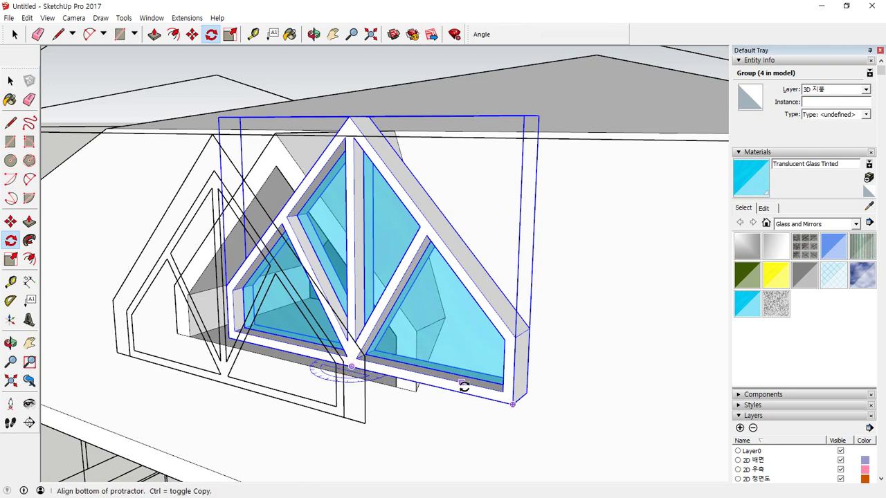
pyautogui.click(498, 401)
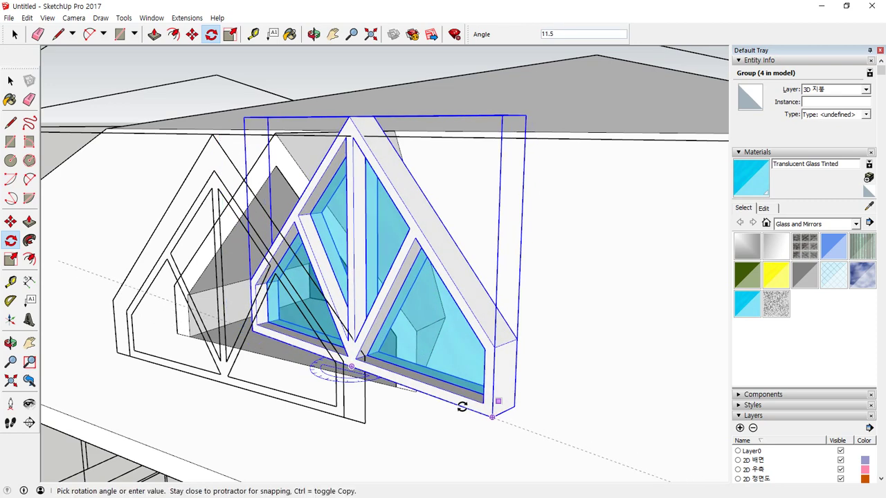
pyautogui.press('Return')
# Move the window group by its lower-left corner to the lower-left inner corner of this dormer's opening
pyautogui.scroll(1, 210, 322)
pyautogui.moveTo(209, 324); pyautogui.dragTo(313, 384, button='middle')
pyautogui.press('space')
pyautogui.press('m')
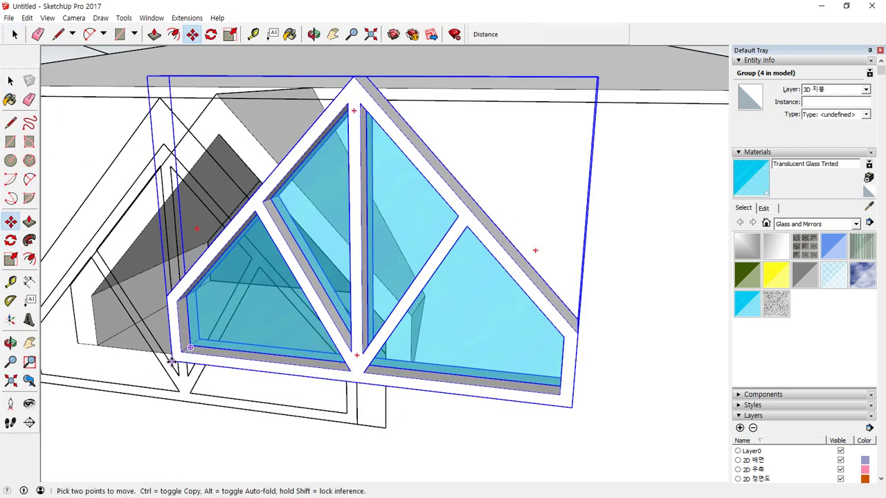
pyautogui.click(172, 362)
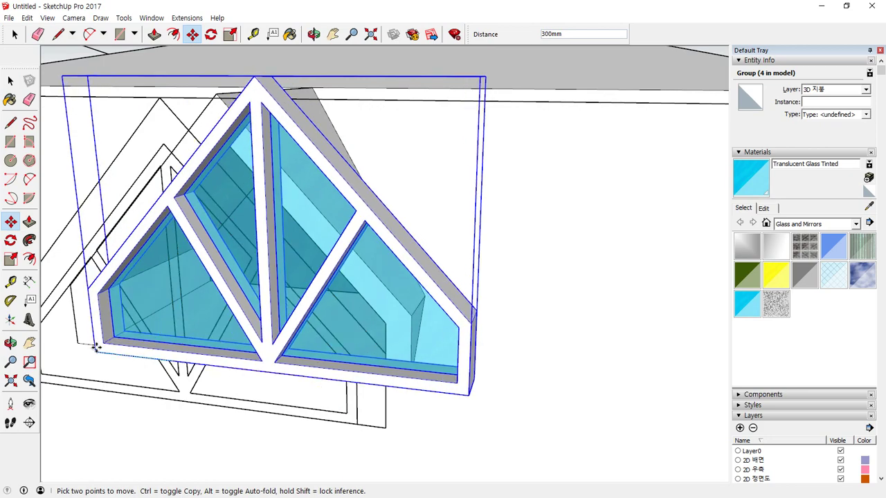
pyautogui.moveTo(97, 347); pyautogui.dragTo(186, 332, button='middle')
pyautogui.moveTo(162, 374); pyautogui.dragTo(378, 363, button='middle')
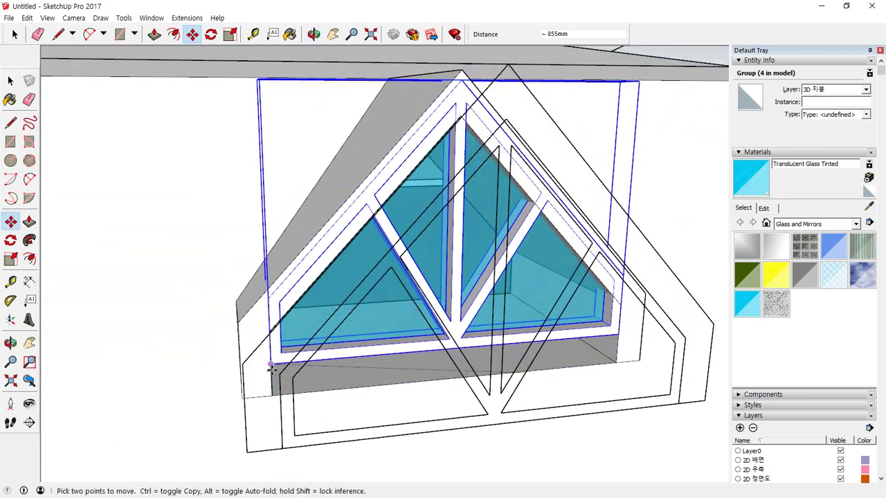
pyautogui.scroll(5, 278, 372)
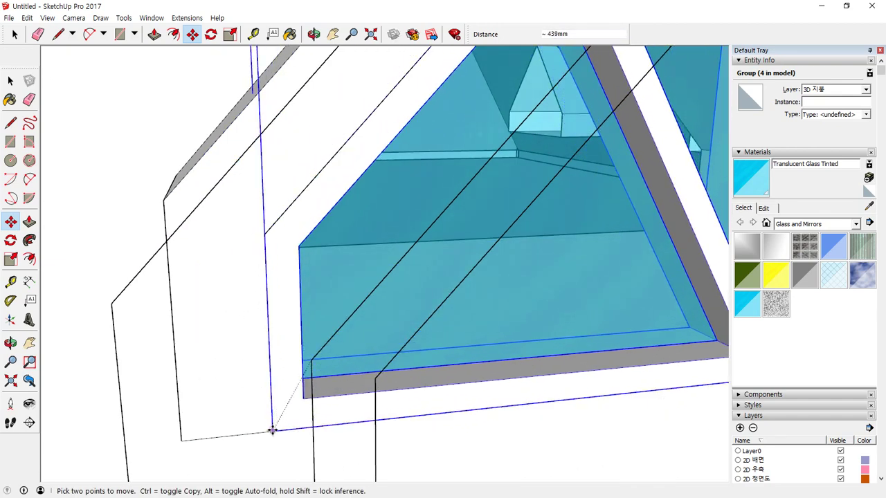
# Set the window group back into this dormer along the opening's lower inner edge
pyautogui.moveTo(273, 430); pyautogui.dragTo(396, 432, button='middle')
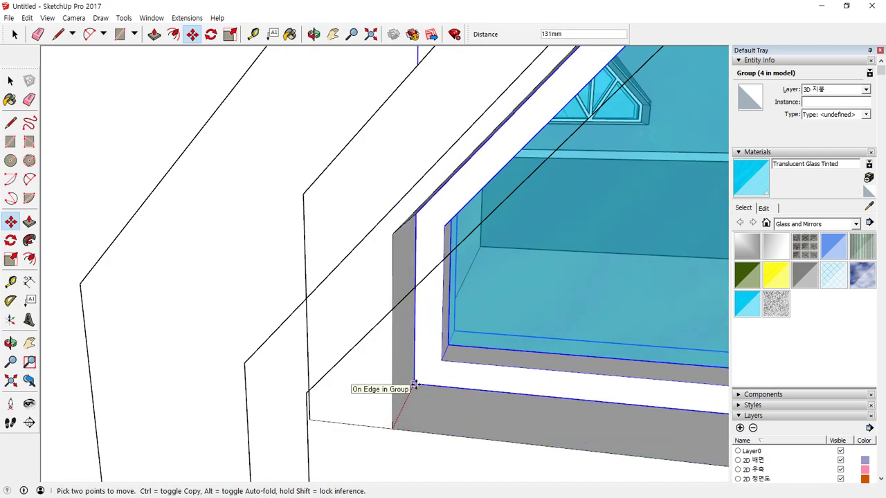
pyautogui.press('Return')
pyautogui.scroll(-10, 415, 385)
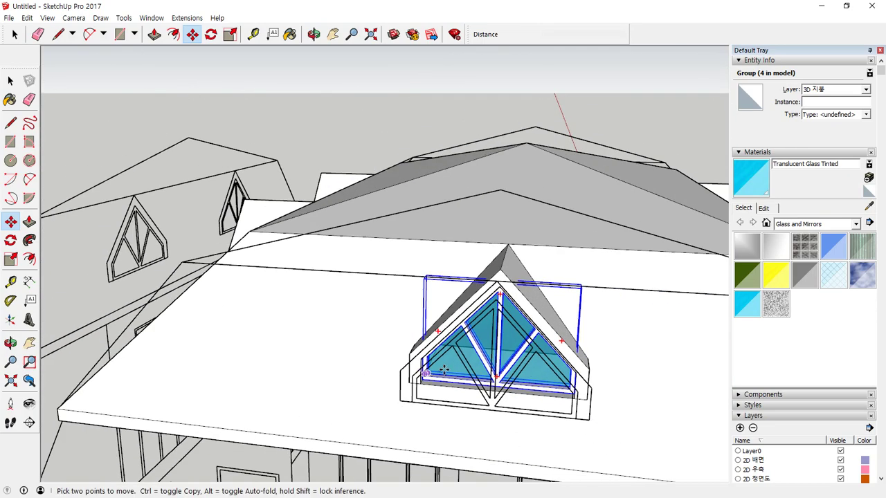
# Paste one more window group copy at the roof edge near the next empty dormer
pyautogui.moveTo(444, 371); pyautogui.dragTo(374, 334, button='middle')
pyautogui.scroll(5, 350, 306)
pyautogui.scroll(-3, 400, 313)
pyautogui.hotkey('ctrl', 'v')
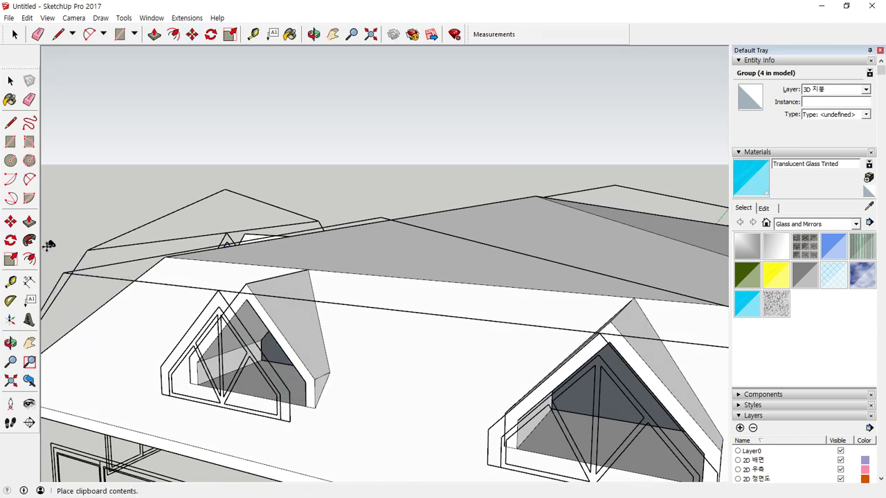
pyautogui.scroll(-2, 225, 366)
pyautogui.keyDown('shift'); pyautogui.moveTo(225, 366); pyautogui.dragTo(391, 311, button='middle'); pyautogui.keyUp('shift')
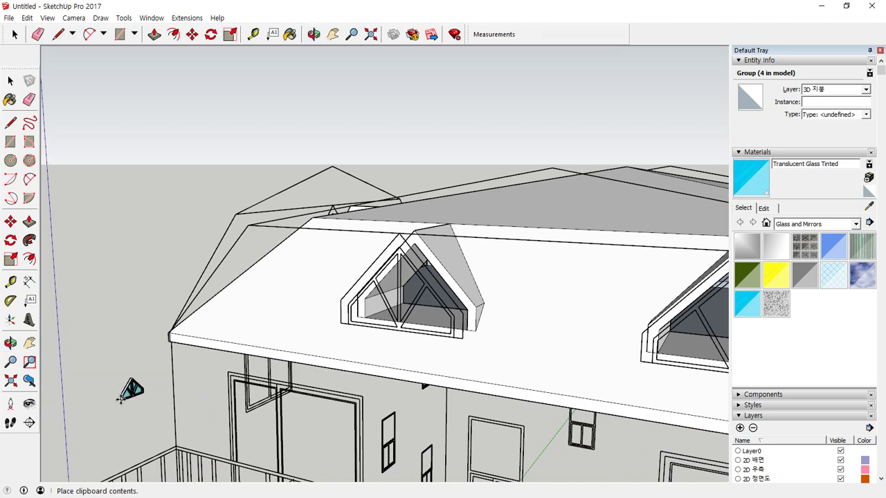
pyautogui.click(344, 361)
# Move the newly pasted window group by its lower corner outward along the eave, clear of the dormer opening
pyautogui.press('q')
pyautogui.scroll(4, 346, 361)
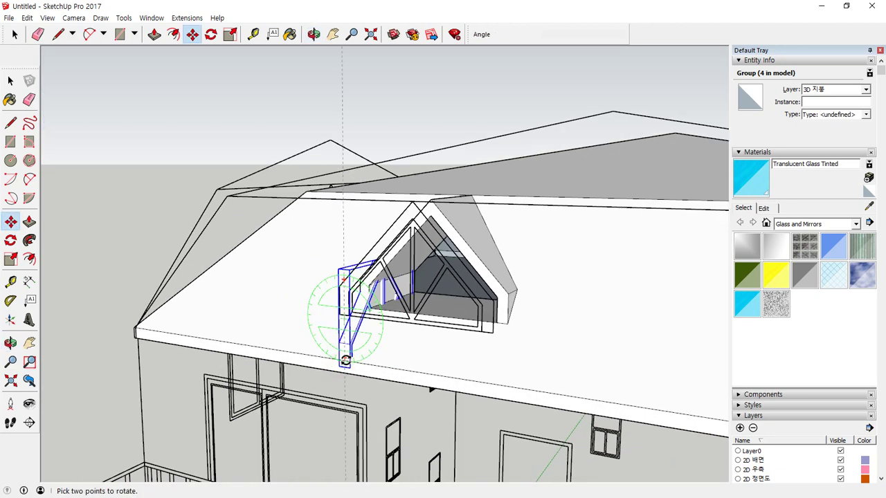
pyautogui.scroll(1, 346, 360)
pyautogui.press('m')
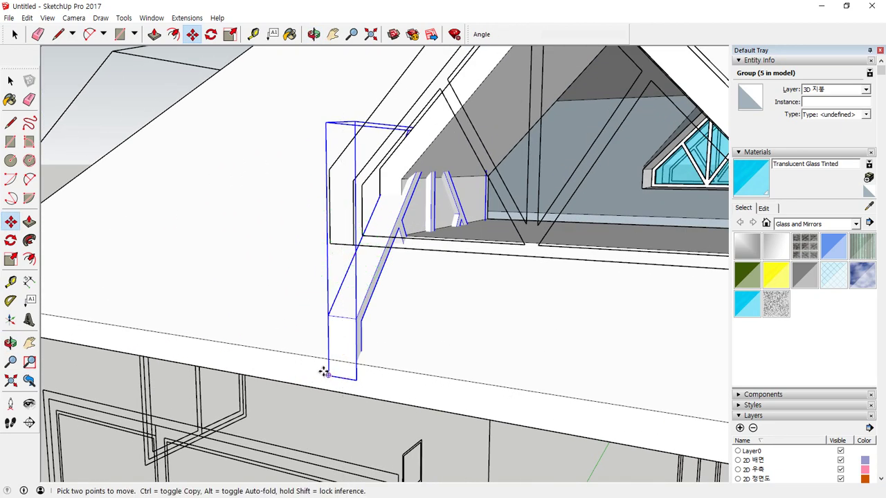
pyautogui.click(324, 372)
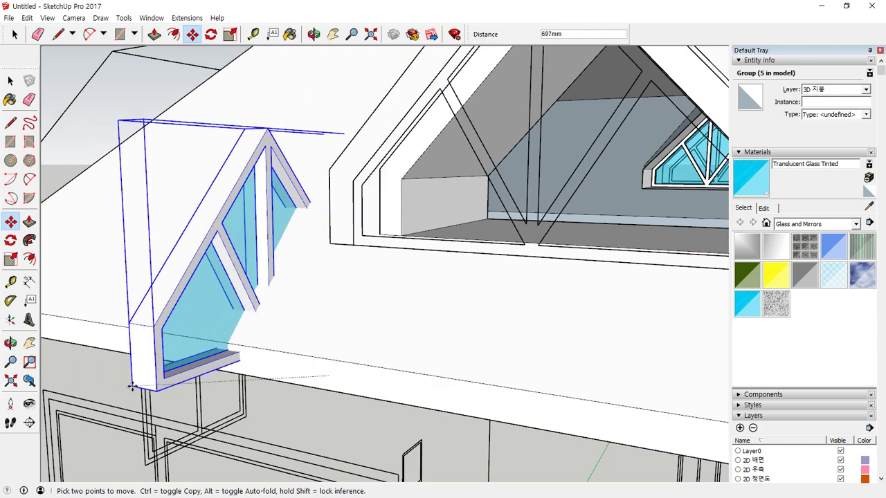
pyautogui.click(162, 399)
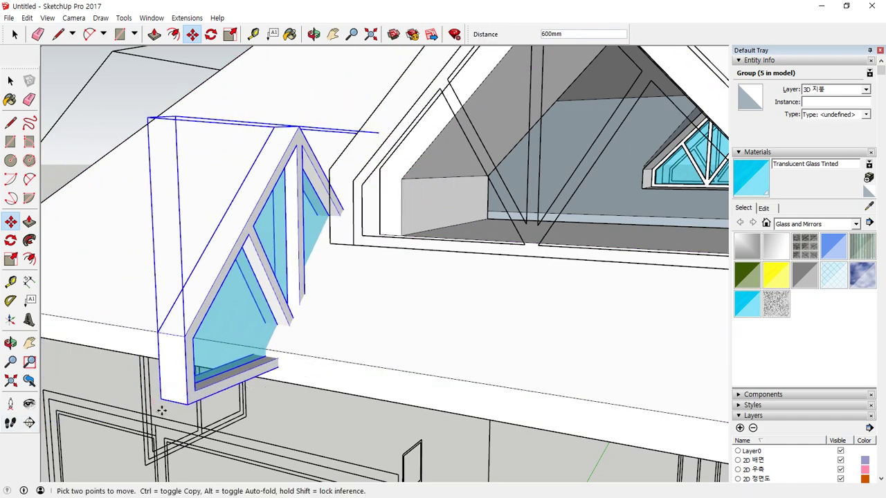
# Rotate the window group 90 degrees horizontally about its lower front corner to face outward from this roof side
pyautogui.press('q')
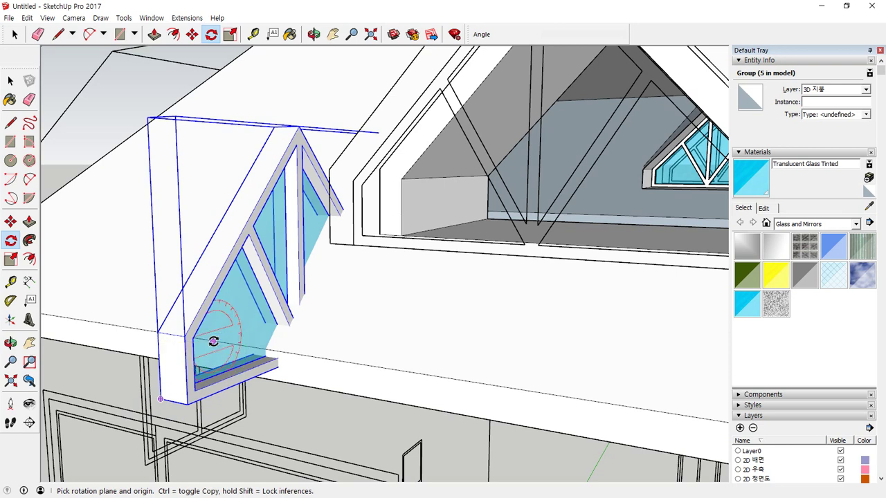
pyautogui.click(186, 403)
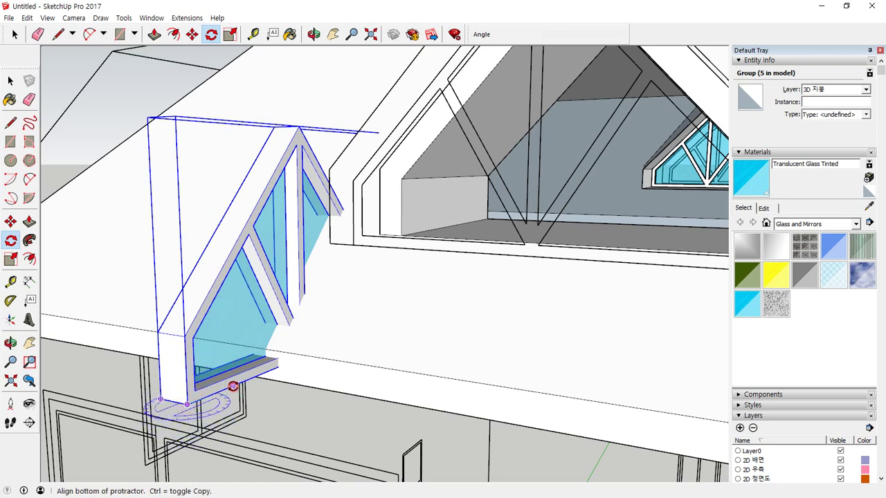
pyautogui.click(234, 385)
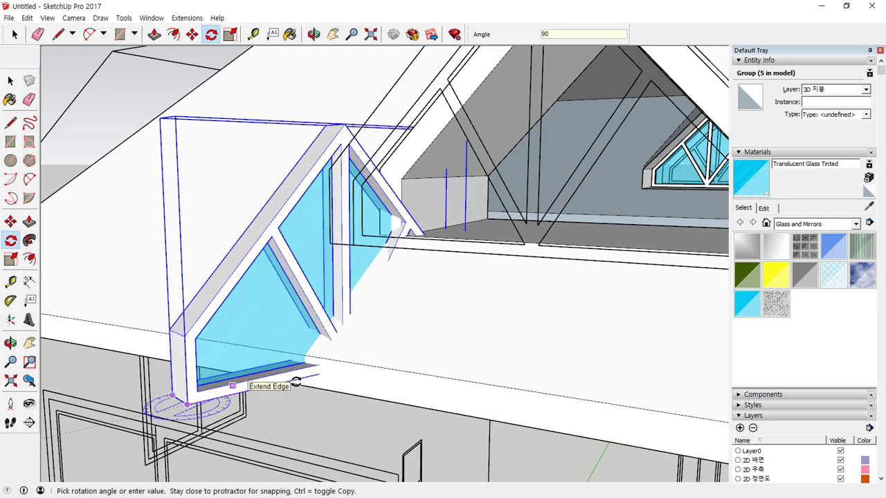
pyautogui.click(295, 382)
# Move the window group by its lower-left corner into this dormer's opening and set it back 100 mm
pyautogui.press('m')
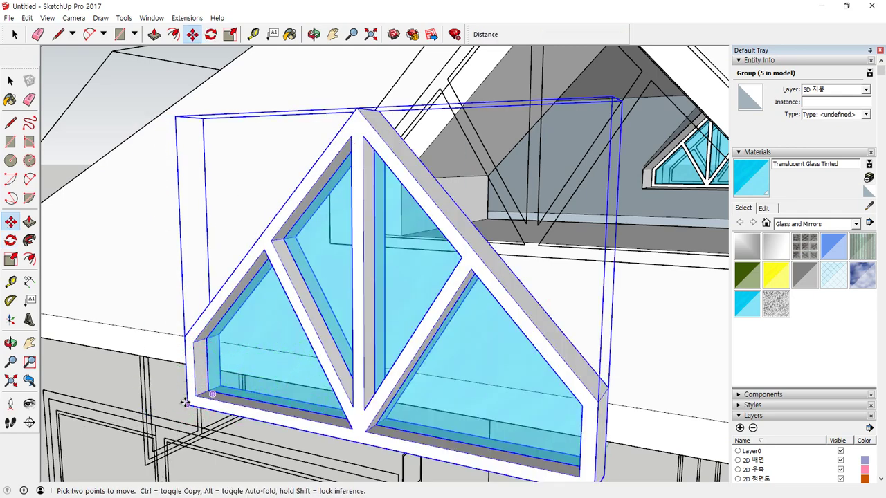
pyautogui.click(185, 405)
pyautogui.scroll(3, 419, 257)
pyautogui.moveTo(420, 256); pyautogui.dragTo(422, 231, button='middle')
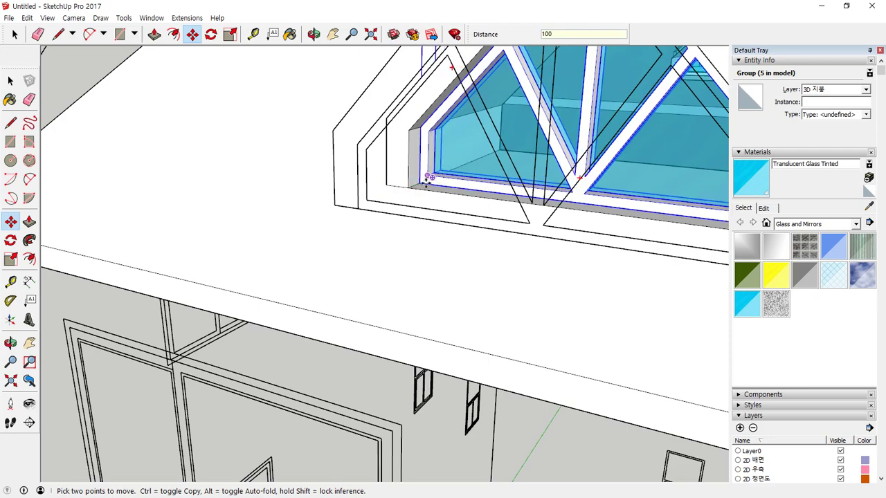
# Copy the placed window group from the opening's lower-left corner to the matching corner of the neighbouring dormer on the same roof side
pyautogui.click(414, 186)
pyautogui.scroll(-5, 457, 197)
pyautogui.moveTo(477, 200); pyautogui.dragTo(279, 232, button='middle')
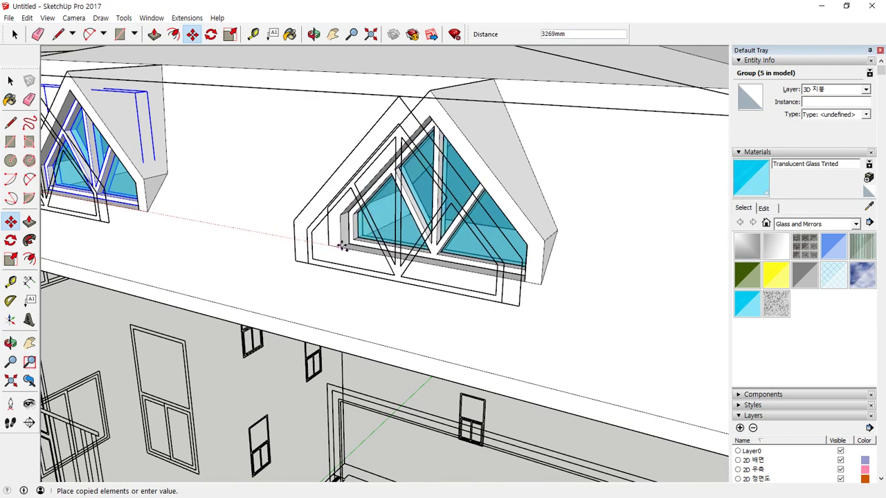
pyautogui.click(337, 250)
pyautogui.press('space')
pyautogui.scroll(-8, 323, 293)
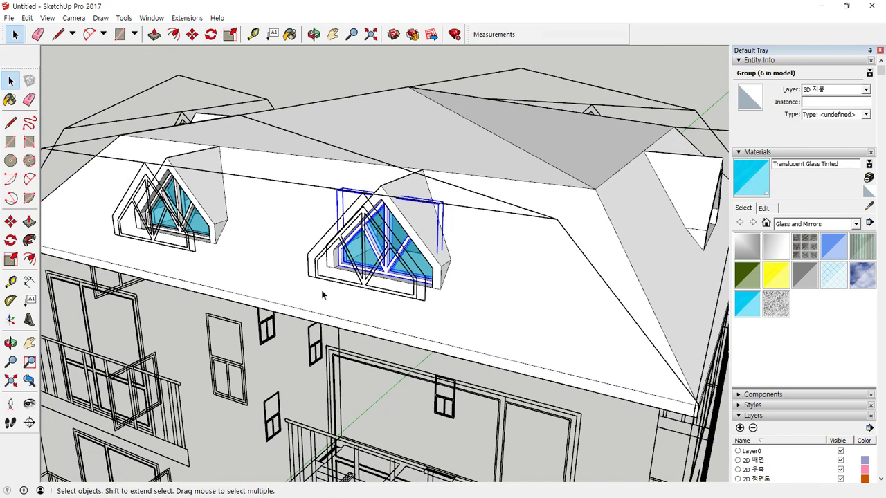
pyautogui.click(569, 125)
pyautogui.moveTo(587, 248); pyautogui.dragTo(431, 296, button='middle')
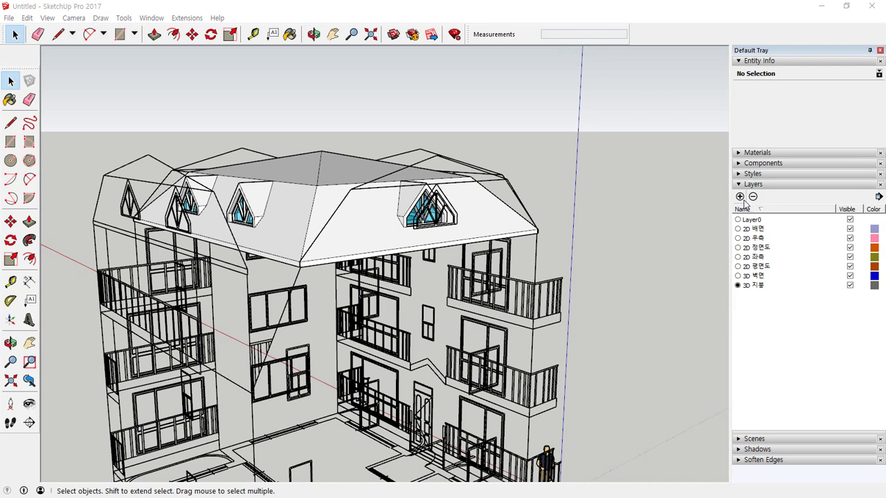
pyautogui.click(740, 196)
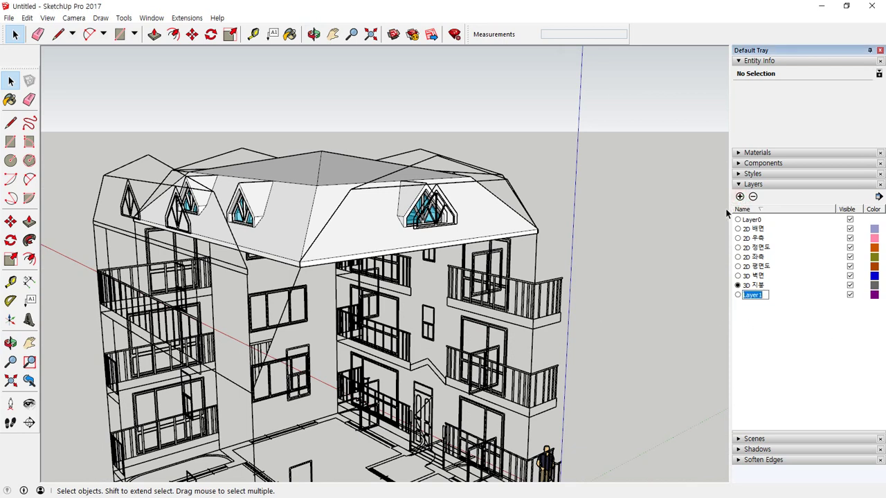
pyautogui.press('Escape')
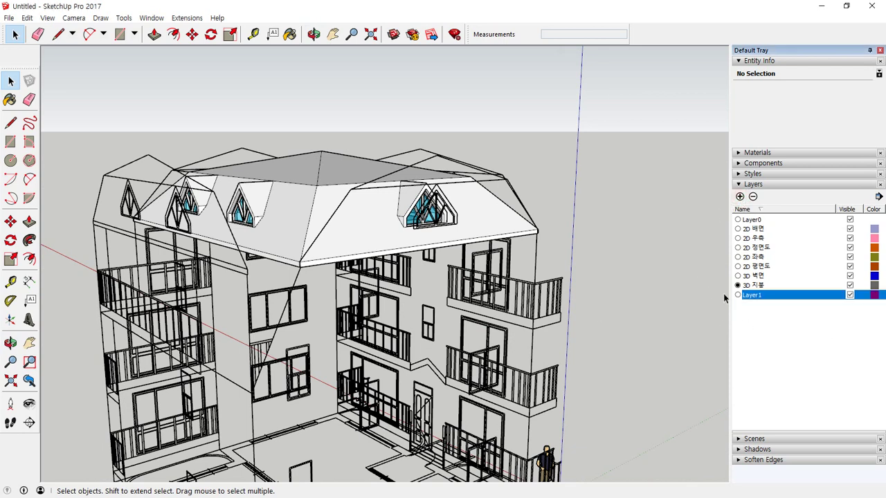
pyautogui.click(753, 197)
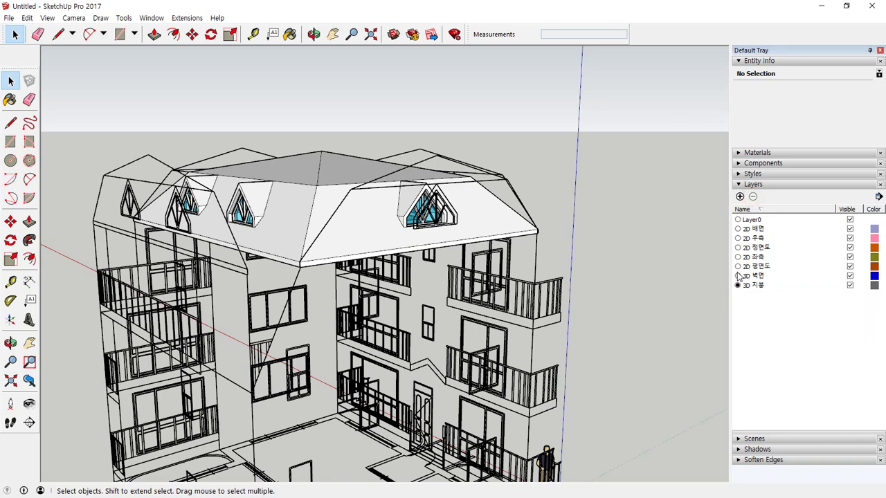
# Make 3D 벽면 the active layer and hide the 3D 지붕 layer
pyautogui.click(738, 276)
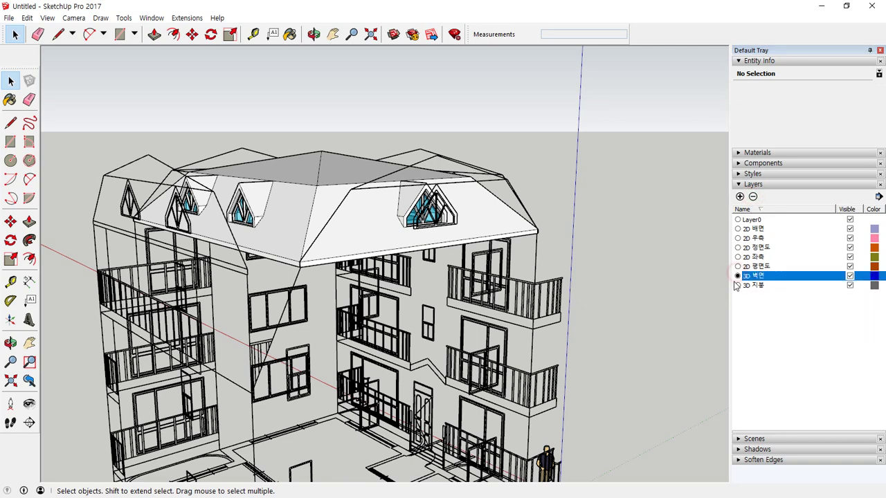
pyautogui.click(850, 285)
pyautogui.moveTo(346, 267); pyautogui.dragTo(376, 243, button='middle')
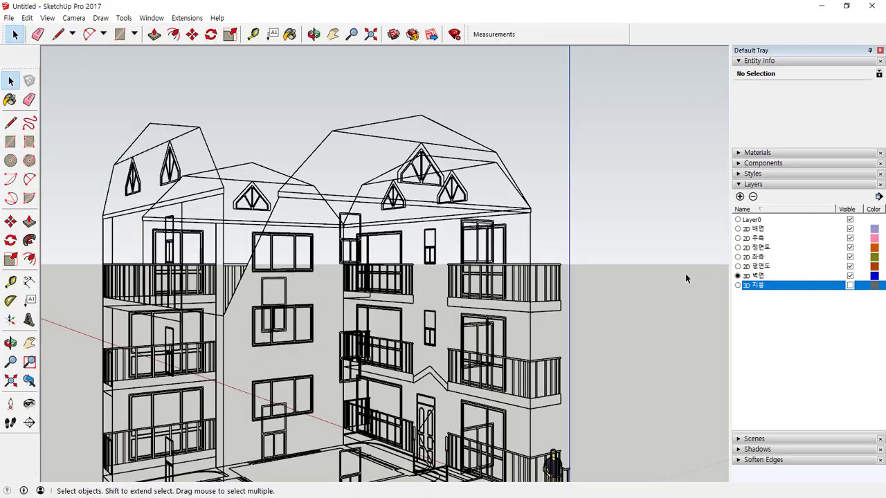
pyautogui.moveTo(623, 278)
pyautogui.mouseDown(button='middle')
pyautogui.moveTo(230, 318)
pyautogui.moveTo(428, 329)
pyautogui.mouseUp(button='middle')
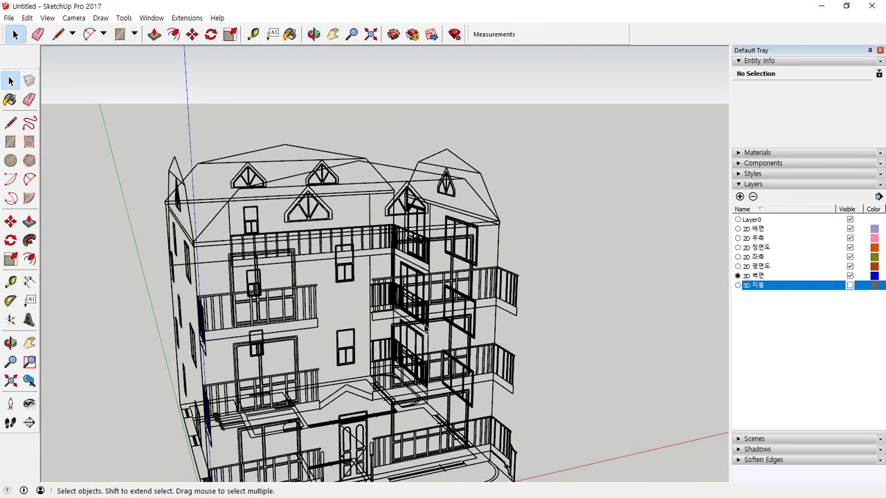
pyautogui.moveTo(297, 225); pyautogui.dragTo(371, 221, button='middle')
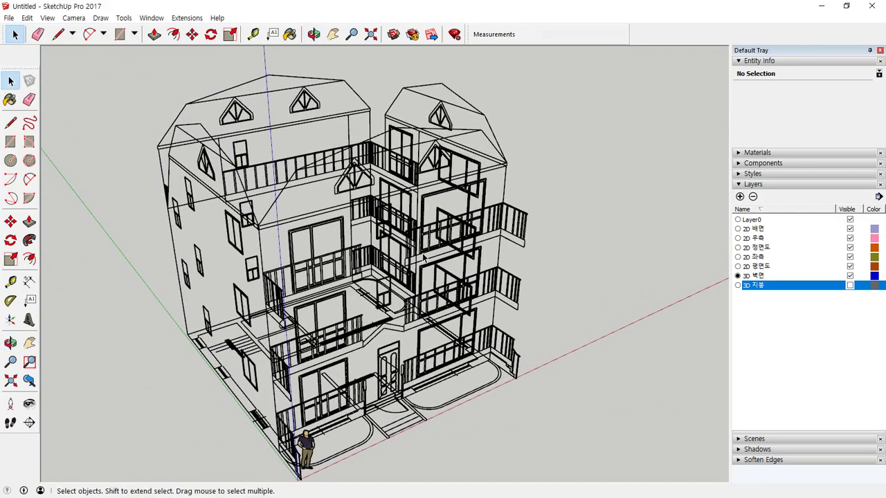
pyautogui.moveTo(395, 385); pyautogui.dragTo(364, 283, button='middle')
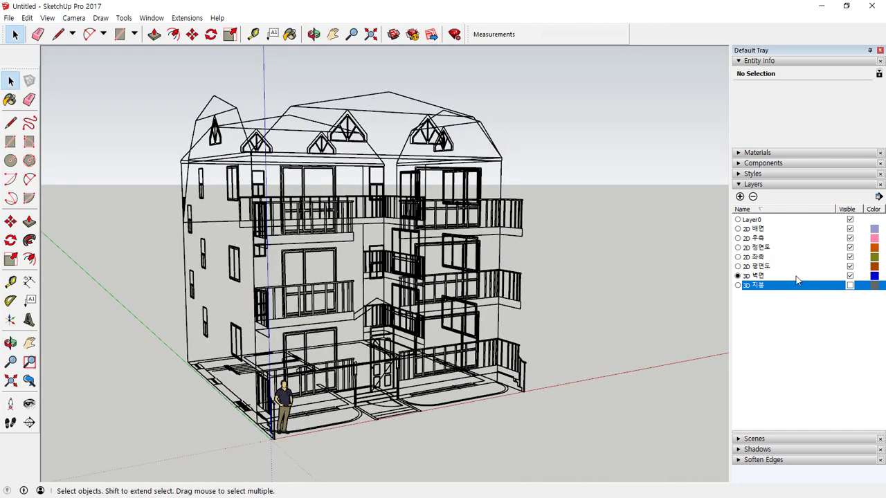
# Hide the 2D 우측, 2D 배면, 2D 좌측 and 2D 평면도 layers so only the front elevation drawing shows
pyautogui.click(850, 238)
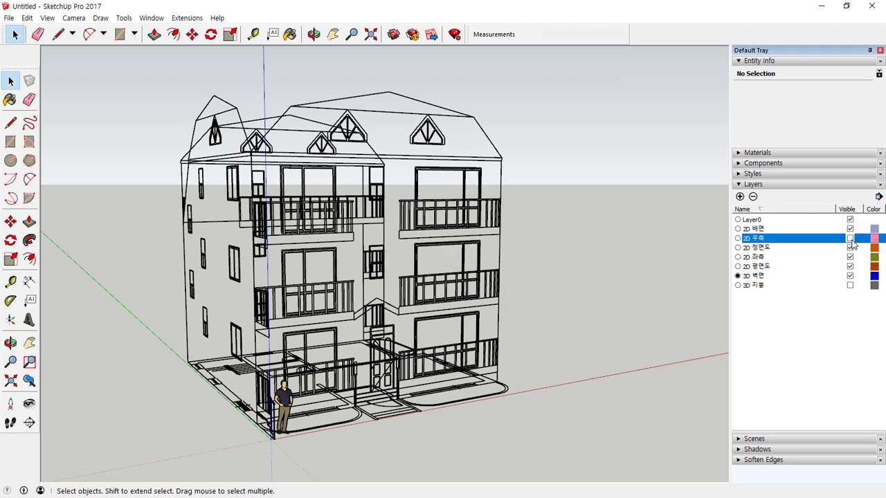
pyautogui.click(850, 229)
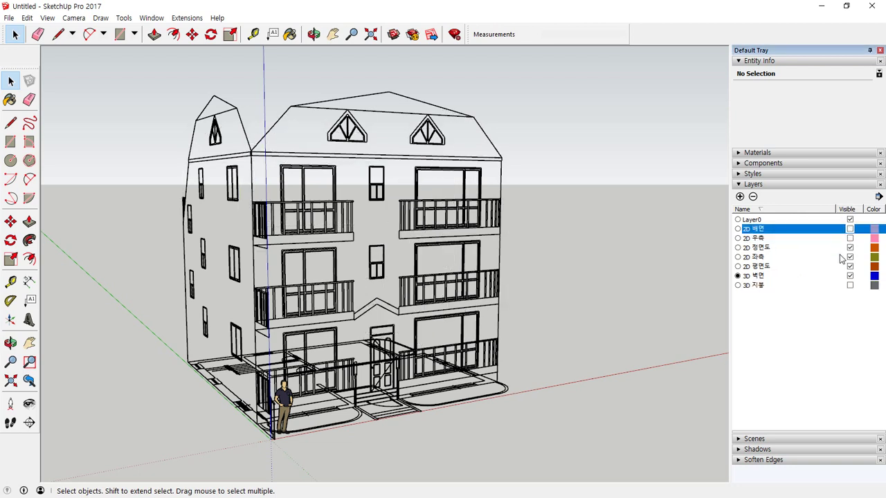
pyautogui.click(850, 257)
pyautogui.click(850, 266)
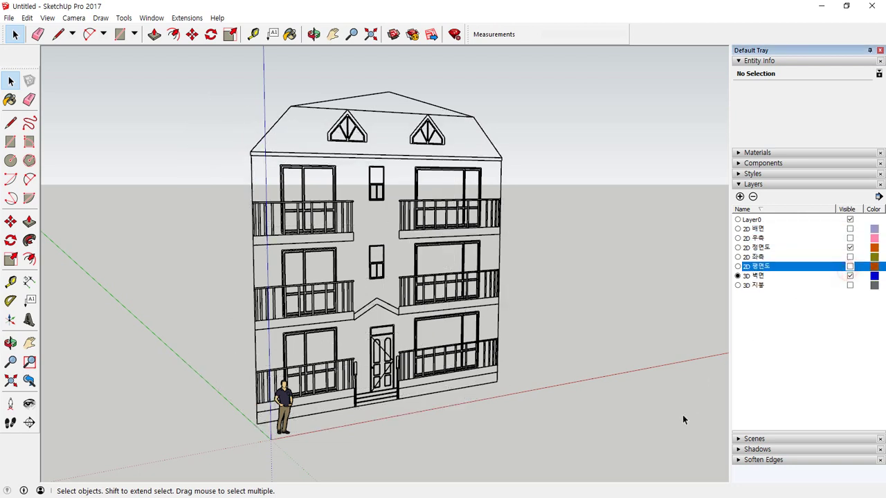
# Draw a 10150 x 8880 mm wall rectangle over the front elevation, from its lower-right corner to the wall's upper-left corner under the eave
pyautogui.moveTo(682, 419); pyautogui.dragTo(253, 384, button='middle')
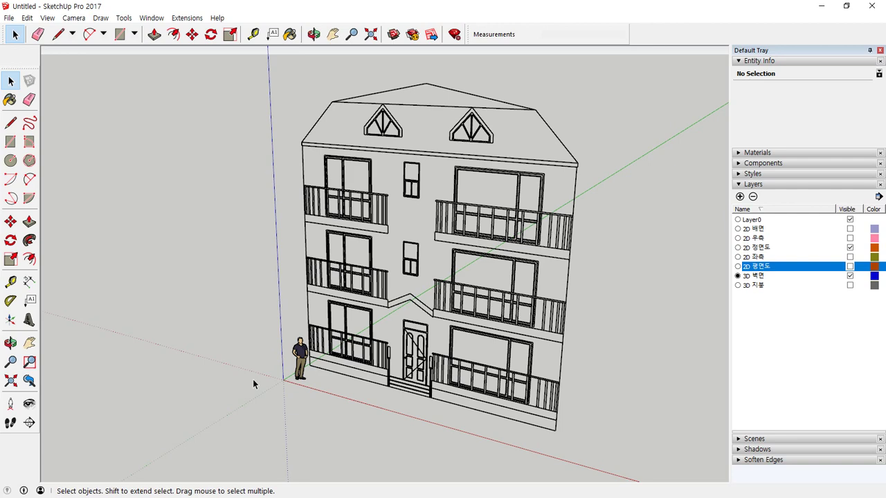
pyautogui.scroll(1, 392, 373)
pyautogui.press('r')
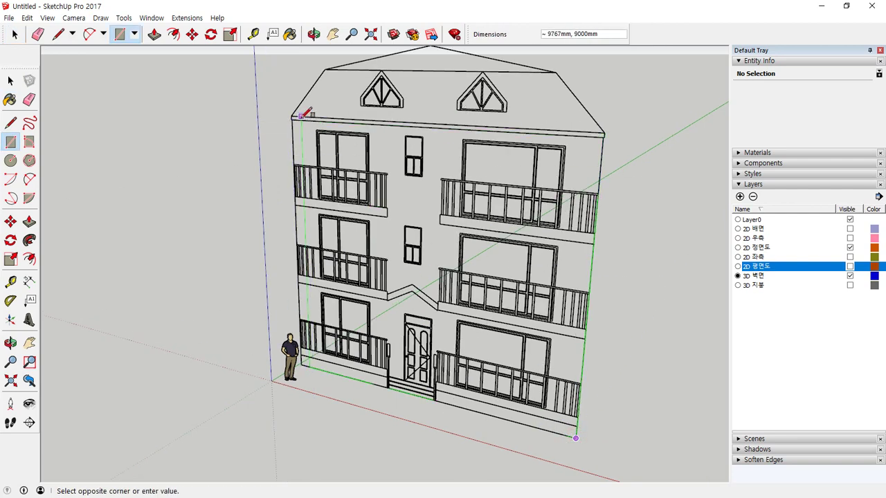
pyautogui.scroll(5, 288, 119)
pyautogui.scroll(5, 291, 118)
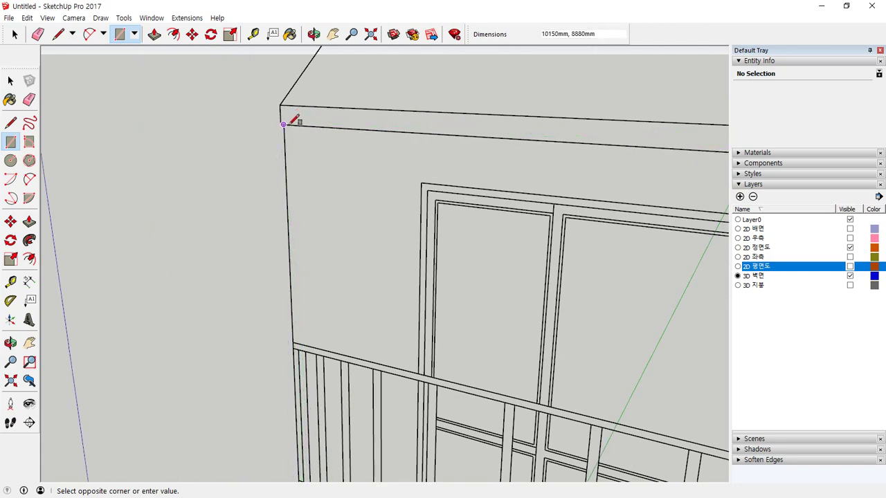
pyautogui.click(289, 127)
pyautogui.scroll(-5, 294, 139)
# Draw a 2250 x 2000 mm rectangle on the wall over the top floor's left balcony window outline
pyautogui.moveTo(376, 237); pyautogui.dragTo(497, 263, button='middle')
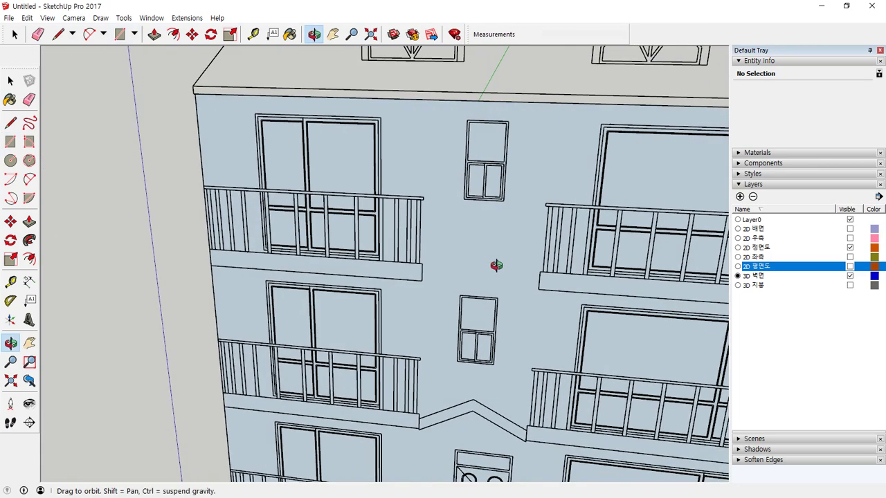
pyautogui.scroll(3, 291, 251)
pyautogui.scroll(2, 290, 253)
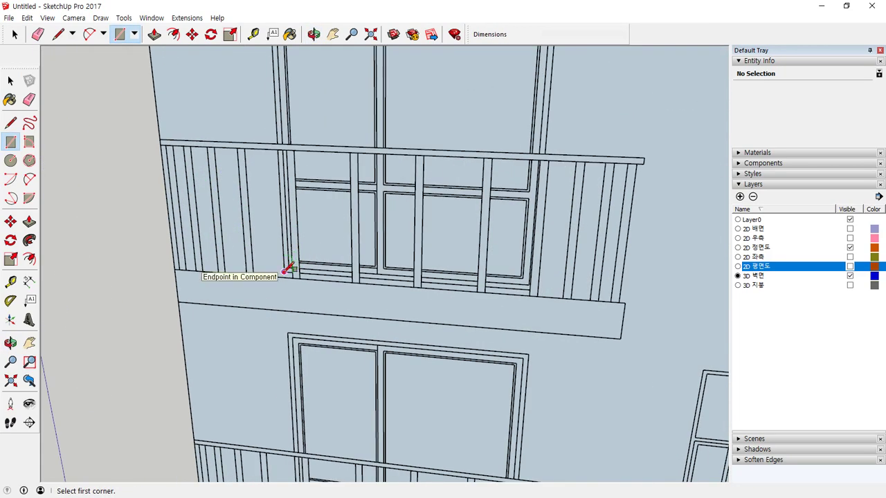
pyautogui.click(289, 268)
pyautogui.scroll(-2, 290, 269)
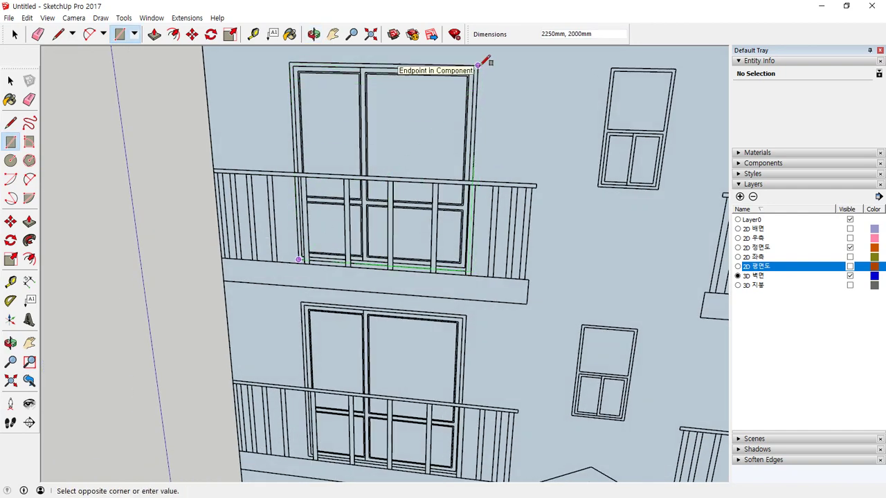
pyautogui.click(486, 62)
# Draw a rectangle on the wall over the outline of the top floor's small central window
pyautogui.moveTo(485, 62); pyautogui.dragTo(544, 135, button='middle')
pyautogui.scroll(3, 407, 231)
pyautogui.click(429, 262)
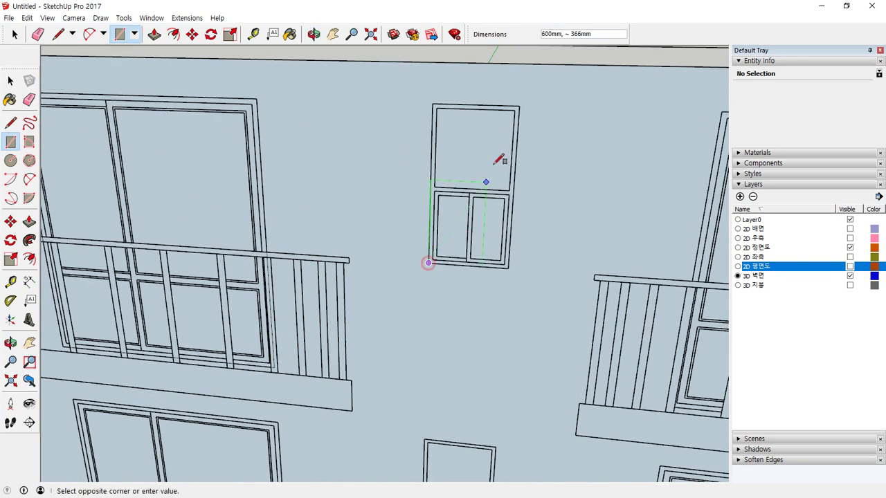
pyautogui.click(519, 106)
# Draw a rectangle on the wall over the outline of the top floor's large right balcony window
pyautogui.moveTo(522, 176)
pyautogui.mouseDown(button='middle')
pyautogui.moveTo(534, 222)
pyautogui.moveTo(450, 207)
pyautogui.mouseUp(button='middle')
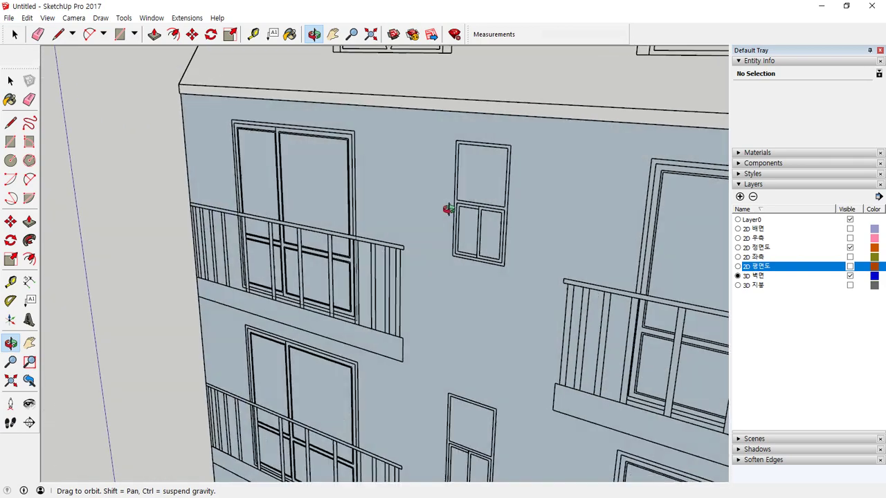
pyautogui.press('r')
pyautogui.scroll(3, 263, 148)
pyautogui.click(624, 371)
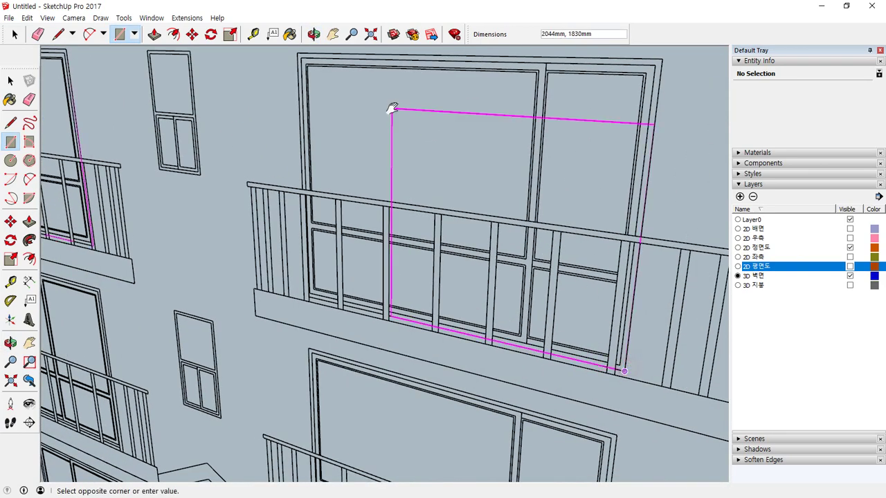
pyautogui.moveTo(392, 109); pyautogui.dragTo(357, 138, button='middle')
pyautogui.click(325, 141)
# Reverse all connected faces of the front wall and its window rectangles so their front sides face outward
pyautogui.press('space')
pyautogui.tripleClick(262, 149)
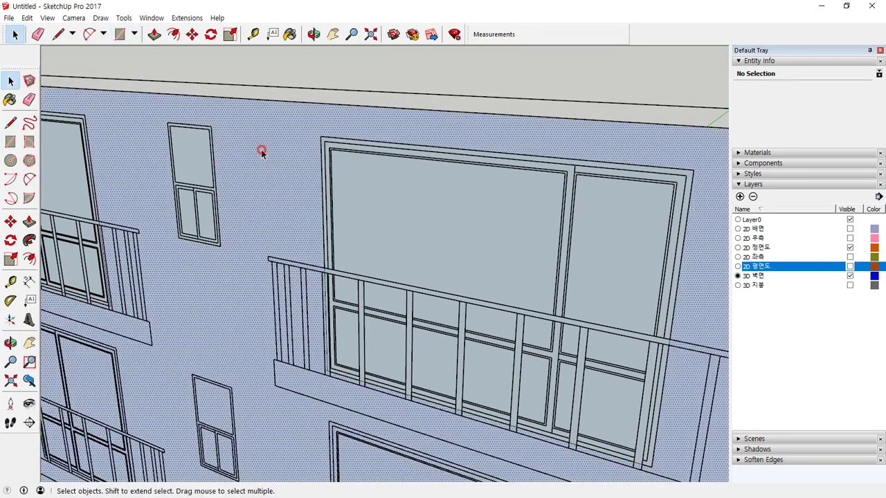
pyautogui.rightClick(261, 149)
pyautogui.press('r')
pyautogui.click(406, 71)
pyautogui.scroll(-3, 418, 239)
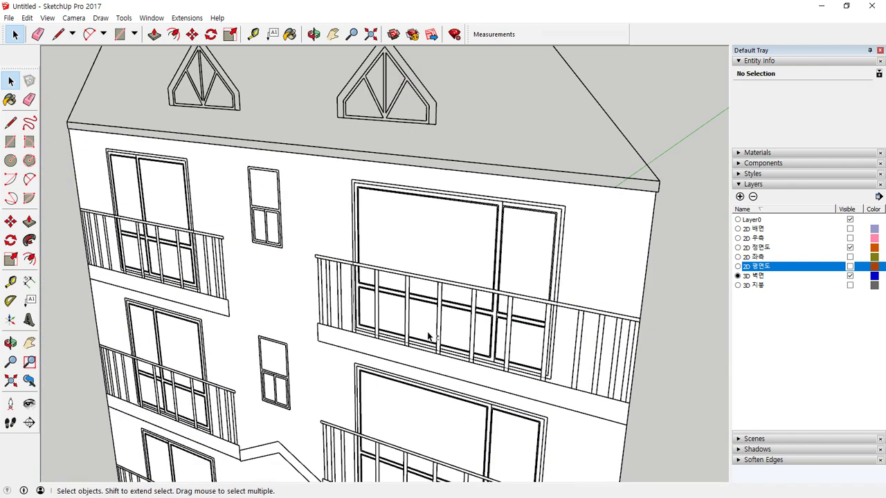
# Copy the top floor's three window faces down onto the middle-floor window outlines and repeat the copy 2 times to reach the ground floor
pyautogui.keyDown('shift'); pyautogui.moveTo(428, 332); pyautogui.dragTo(491, 253, button='middle'); pyautogui.keyUp('shift')
pyautogui.click(503, 156)
pyautogui.click(331, 113)
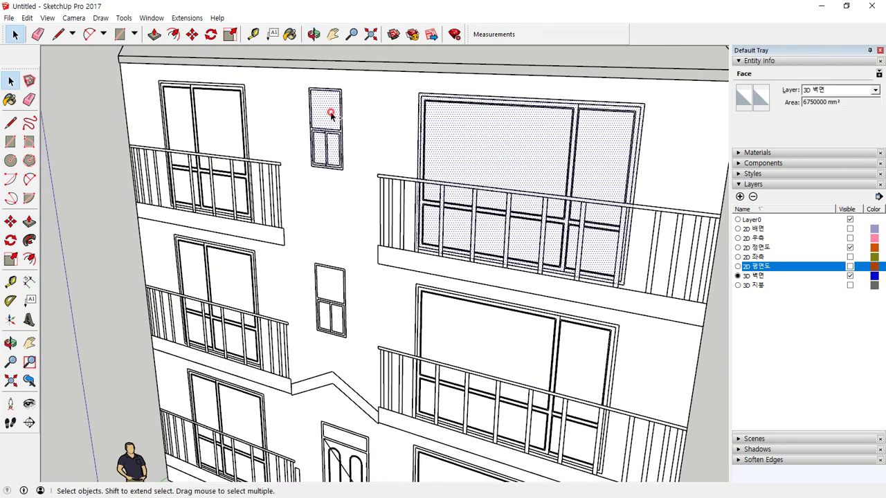
pyautogui.keyDown('ctrl'); pyautogui.click(227, 117); pyautogui.keyUp('ctrl')
pyautogui.press('m')
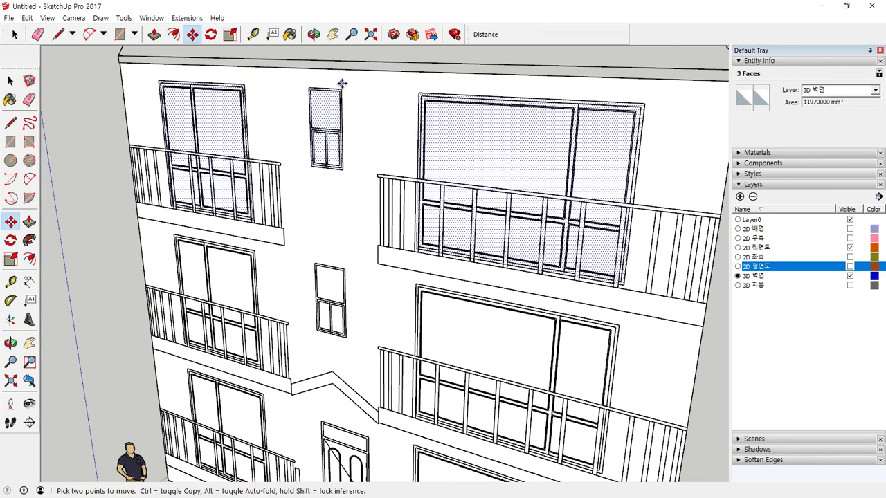
pyautogui.press('ctrl')
pyautogui.click(342, 90)
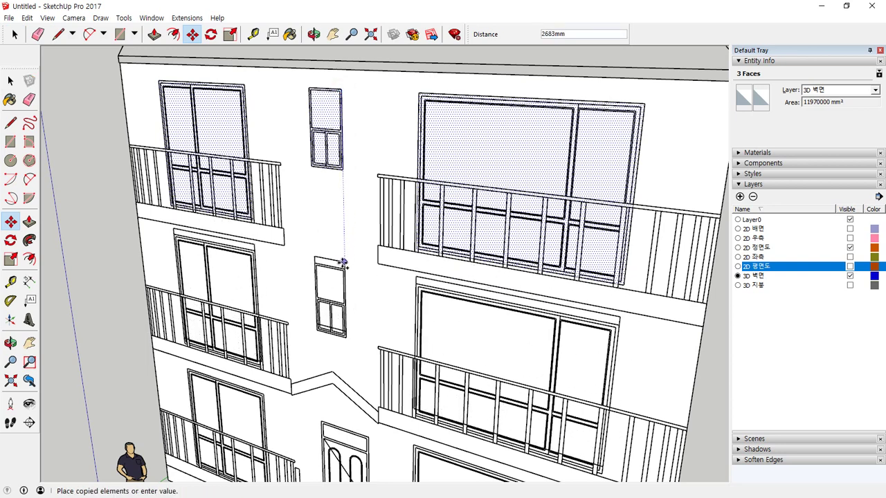
pyautogui.click(344, 269)
pyautogui.write('*')
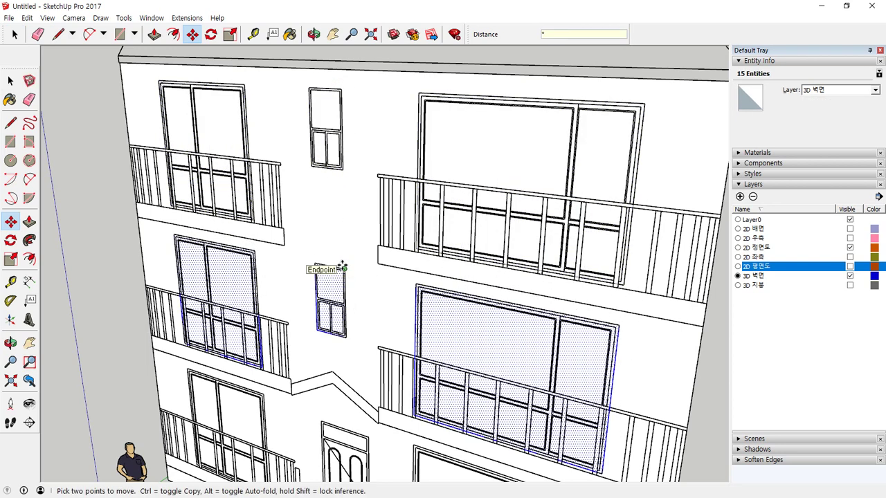
pyautogui.write('2')
pyautogui.press('Return')
pyautogui.hotkey('ctrl', 't')
# Move the small window face copied to the ground floor so its upper left corner meets the front door frame's upper left corner
pyautogui.scroll(-4, 343, 267)
pyautogui.keyDown('shift'); pyautogui.moveTo(361, 417); pyautogui.dragTo(531, 342, button='middle'); pyautogui.keyUp('shift')
pyautogui.press('space')
pyautogui.scroll(6, 315, 221)
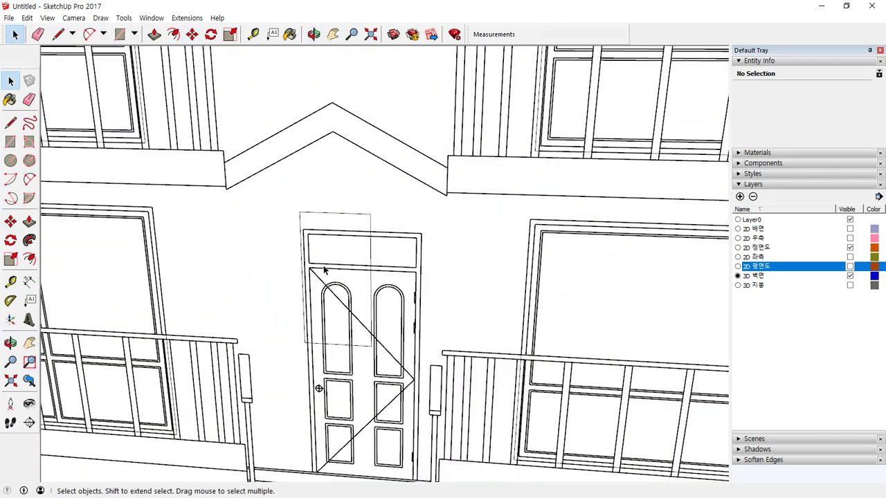
pyautogui.scroll(2, 324, 270)
pyautogui.click(325, 206)
pyautogui.scroll(2, 346, 223)
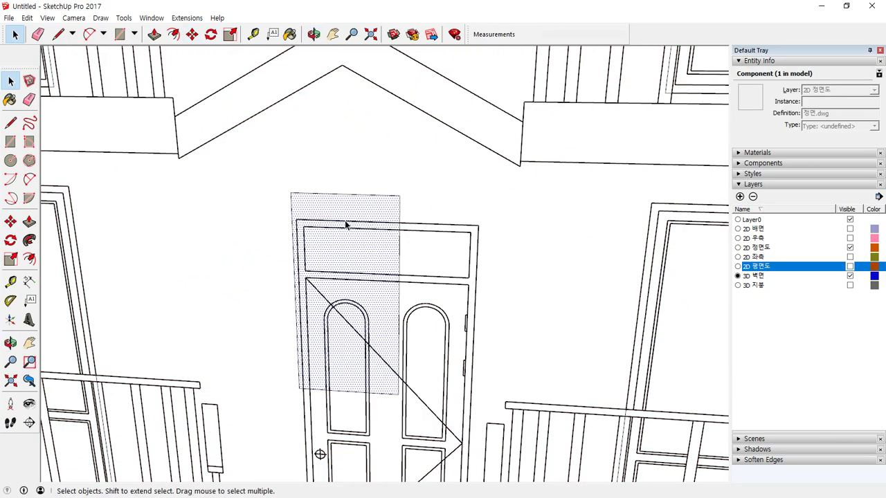
pyautogui.click(346, 225)
pyautogui.press('m')
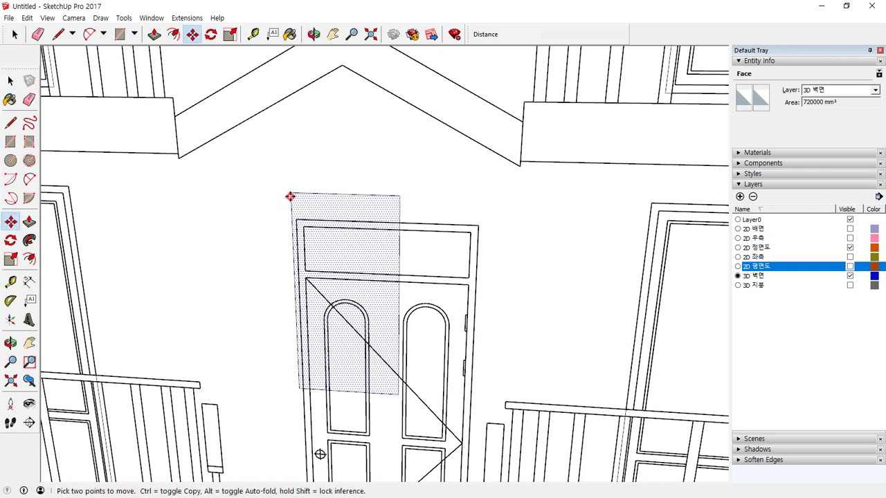
pyautogui.click(290, 197)
pyautogui.click(296, 220)
pyautogui.press('space')
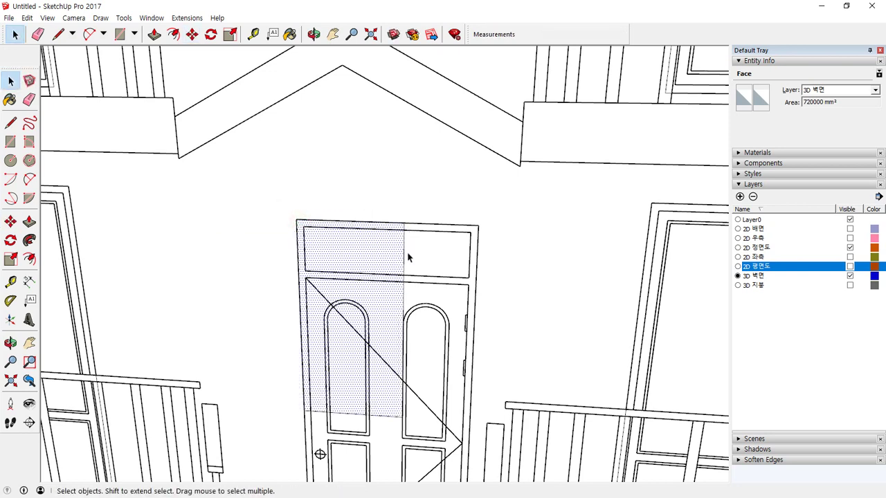
# Stretch the door rectangle to the door frame by moving its right edge out 400 mm and its bottom edge down 1200 mm
pyautogui.click(404, 256)
pyautogui.press('m')
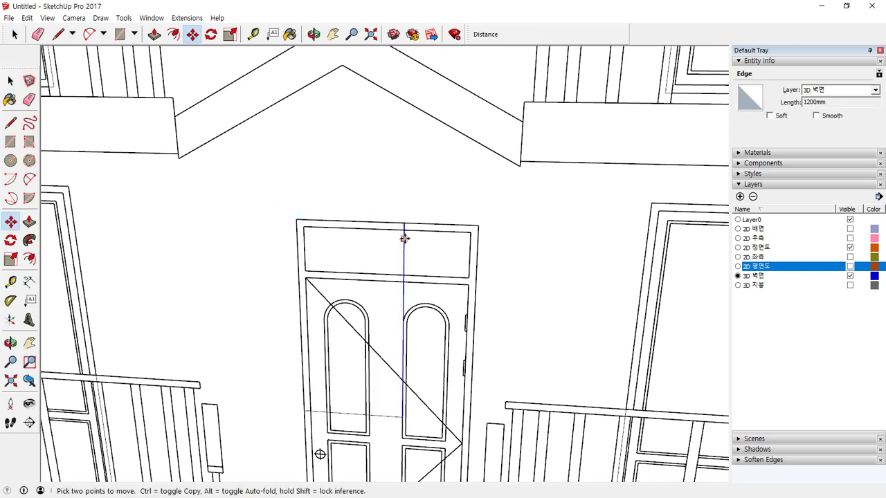
pyautogui.click(405, 225)
pyautogui.click(479, 225)
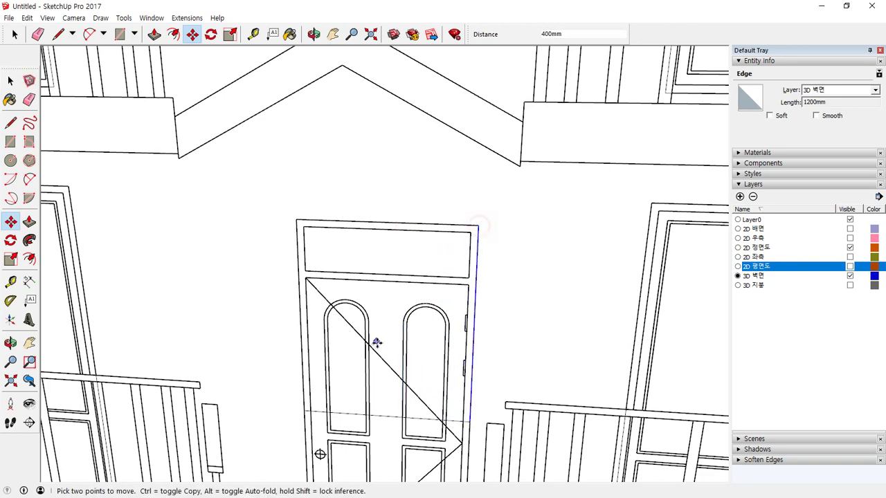
pyautogui.middleClick(390, 356)
pyautogui.keyDown('shift'); pyautogui.moveTo(392, 358); pyautogui.dragTo(386, 159, button='middle'); pyautogui.keyUp('shift')
pyautogui.press('space')
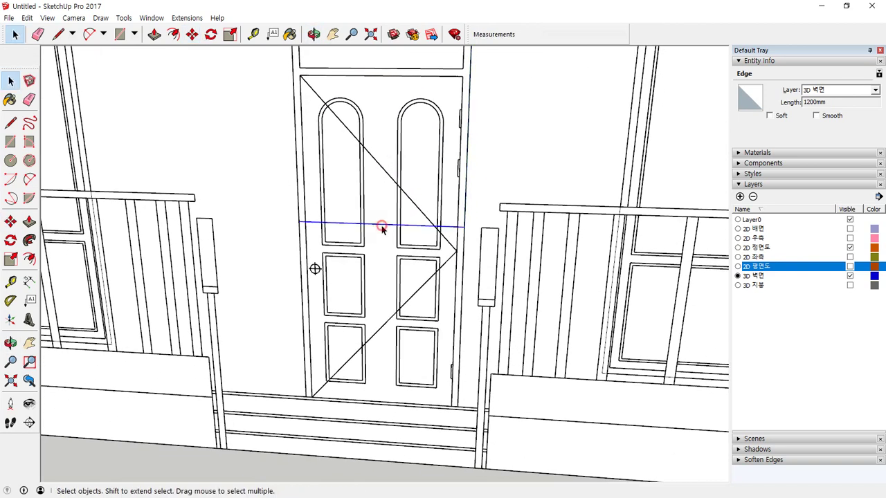
pyautogui.press('m')
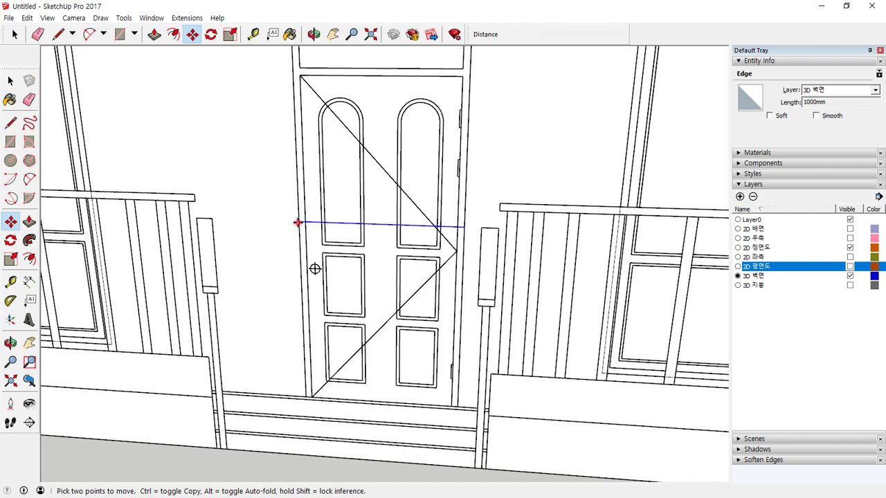
pyautogui.click(297, 223)
pyautogui.click(303, 397)
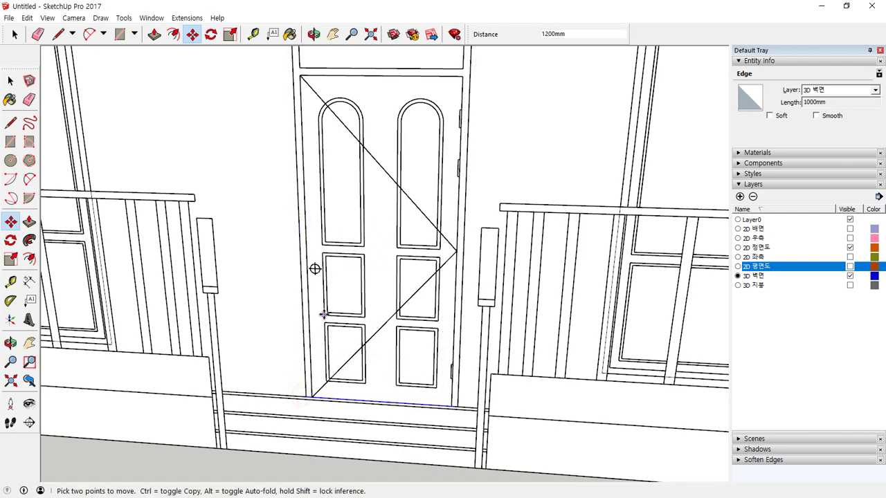
# Push the large right balcony window faces on all three floors 300 mm into the wall
pyautogui.scroll(-4, 321, 311)
pyautogui.keyDown('shift'); pyautogui.moveTo(441, 243); pyautogui.dragTo(357, 265, button='middle'); pyautogui.keyUp('shift')
pyautogui.press('space')
pyautogui.click(495, 298)
pyautogui.scroll(-2, 430, 275)
pyautogui.moveTo(471, 295); pyautogui.dragTo(412, 316, button='middle')
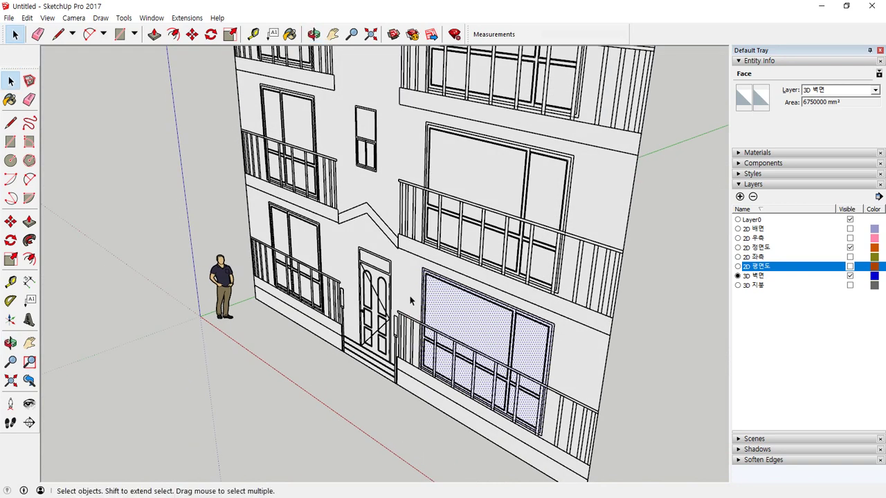
pyautogui.moveTo(383, 248); pyautogui.dragTo(372, 304, button='middle')
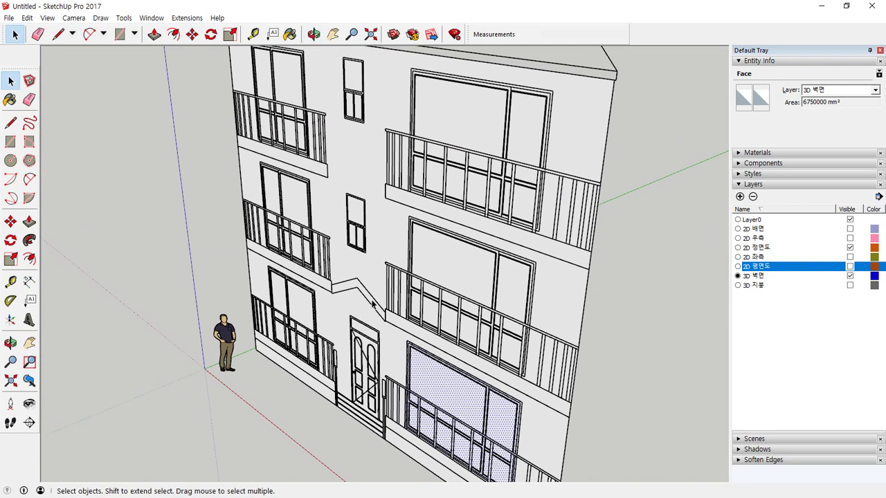
pyautogui.press('p')
pyautogui.click(440, 392)
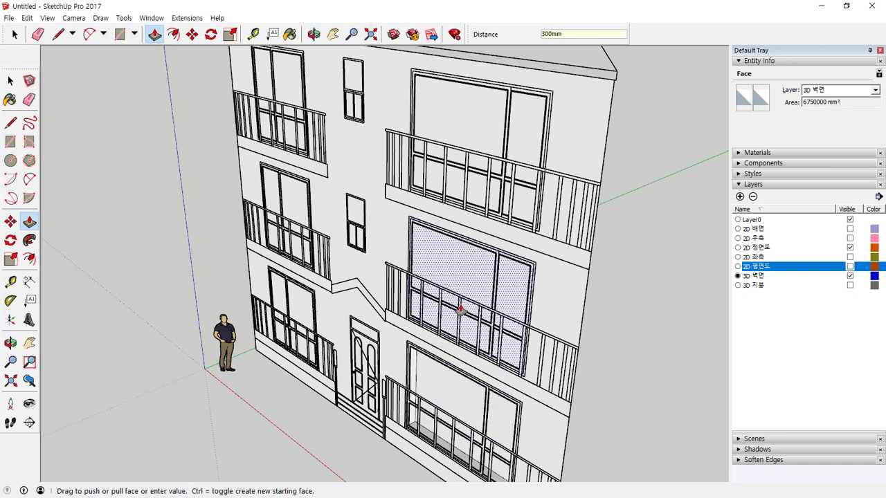
pyautogui.click(450, 277)
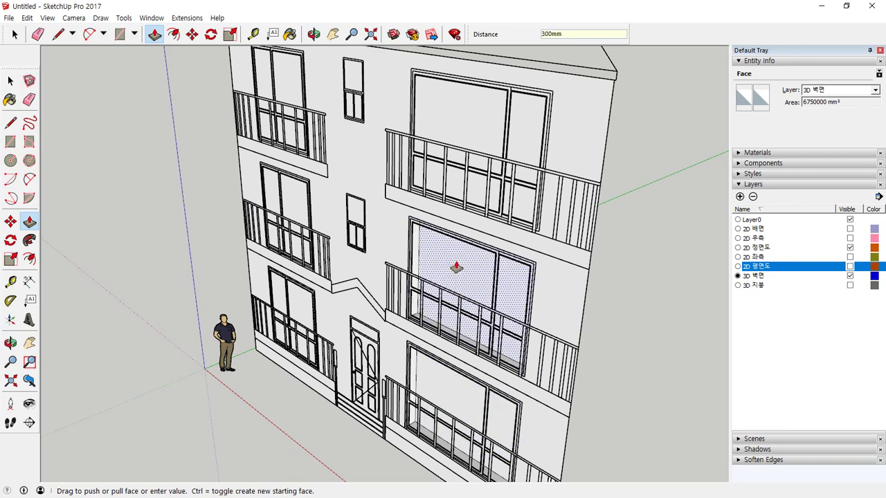
pyautogui.click(480, 122)
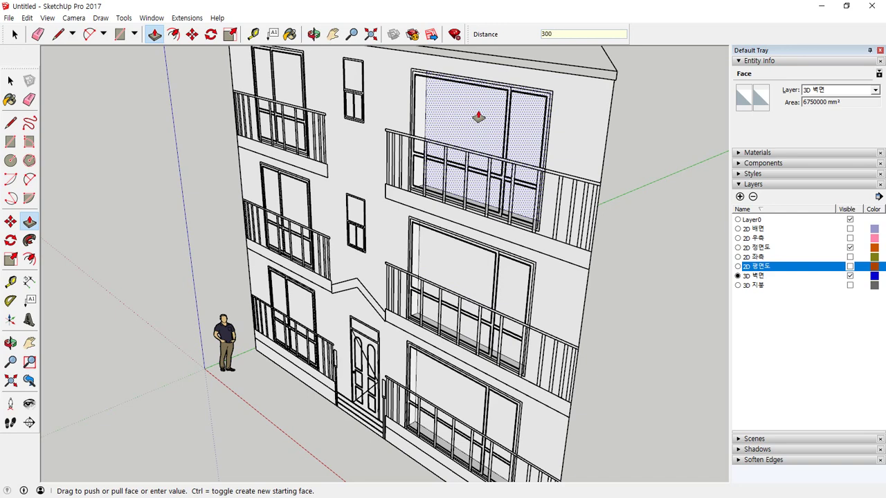
pyautogui.press('Return')
# Push the two small central window faces and the front door face into the wall to the right windows' 300 mm depth
pyautogui.click(359, 69)
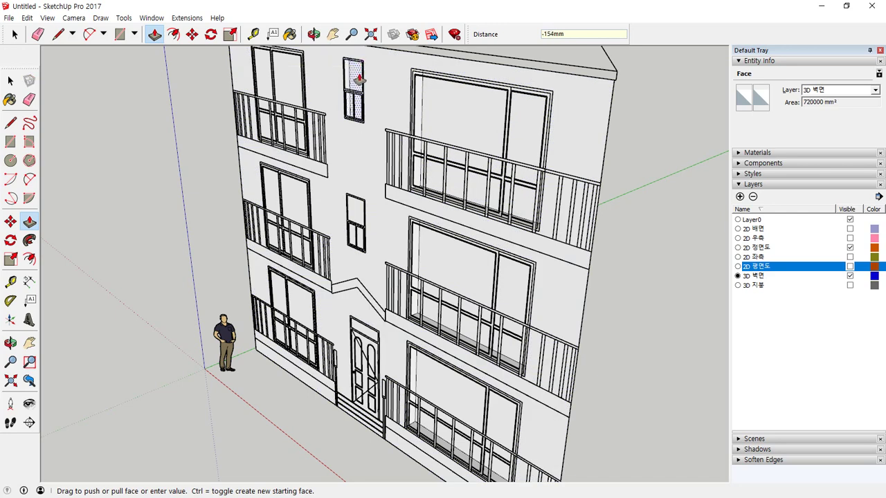
pyautogui.click(452, 122)
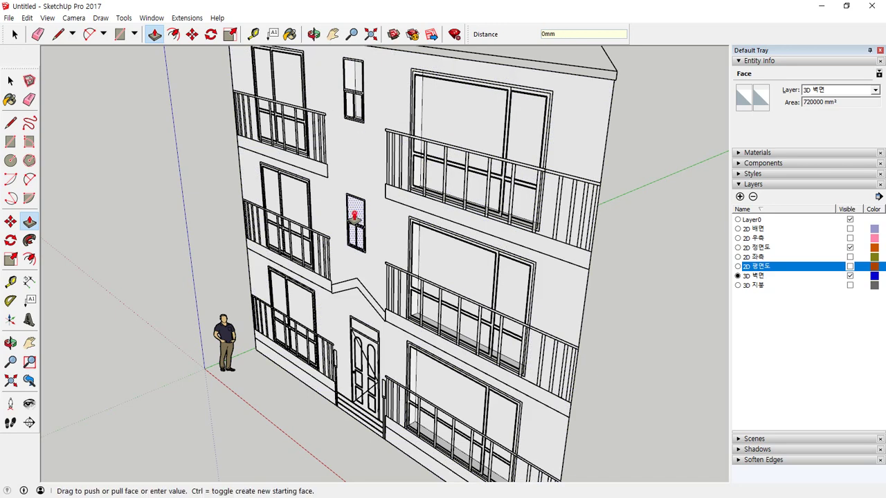
pyautogui.click(451, 249)
pyautogui.moveTo(451, 251); pyautogui.dragTo(432, 288, button='middle')
pyautogui.scroll(2, 353, 353)
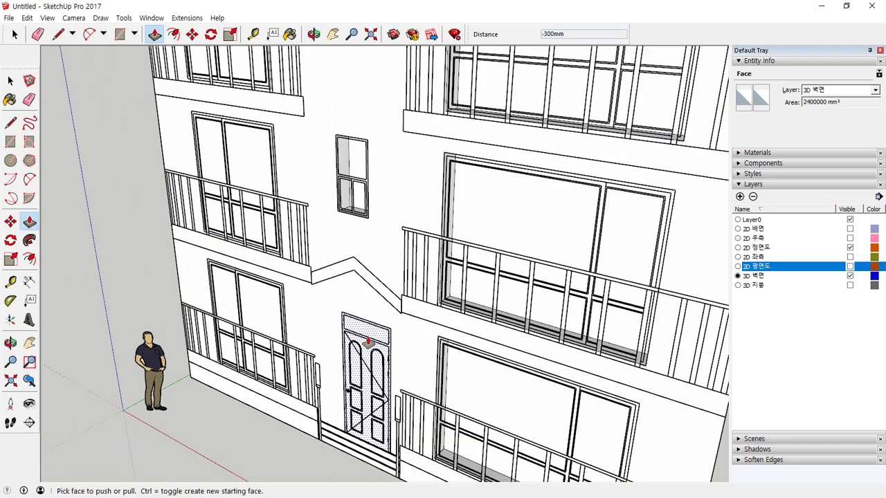
pyautogui.click(367, 341)
pyautogui.click(494, 370)
# Push the left balcony window faces on all three floors in to match the neighbouring openings' 300 mm depth
pyautogui.click(253, 291)
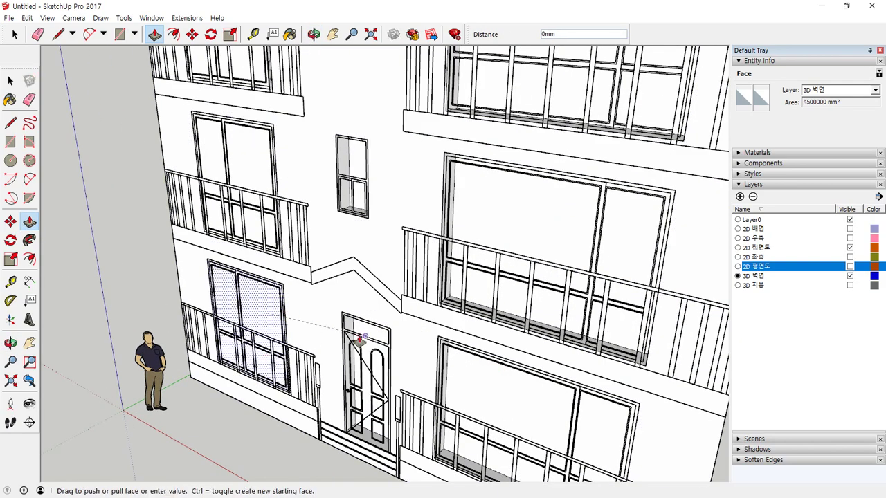
pyautogui.click(350, 346)
pyautogui.click(267, 168)
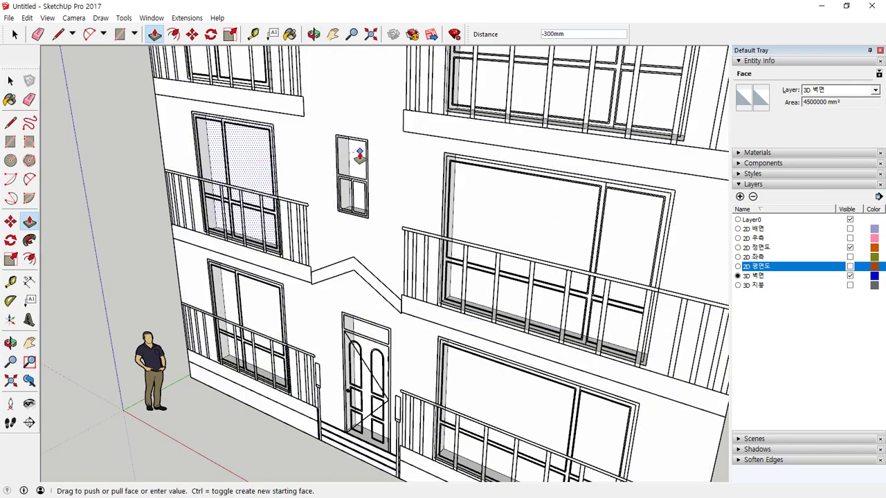
pyautogui.click(359, 152)
pyautogui.keyDown('shift'); pyautogui.moveTo(310, 100); pyautogui.dragTo(279, 268, button='middle'); pyautogui.keyUp('shift')
pyautogui.click(208, 155)
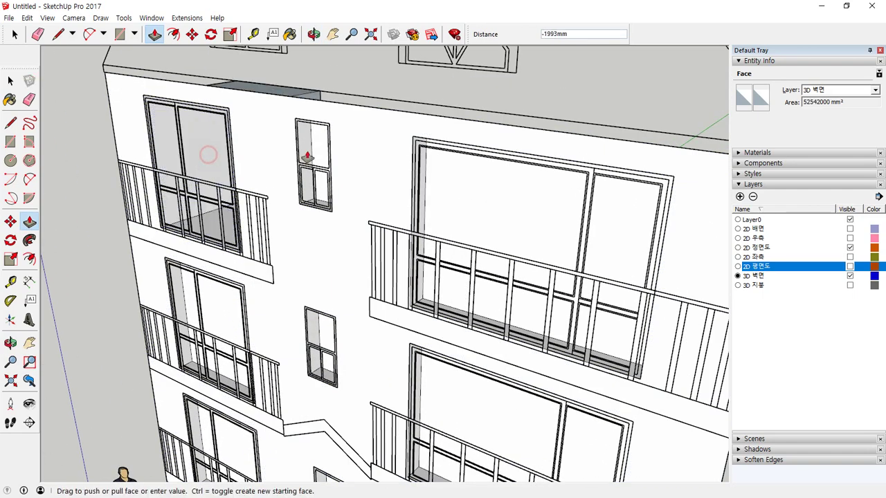
pyautogui.click(310, 144)
# Delete the recessed faces of the top floor's three windows to cut the openings through the wall
pyautogui.press('space')
pyautogui.click(217, 164)
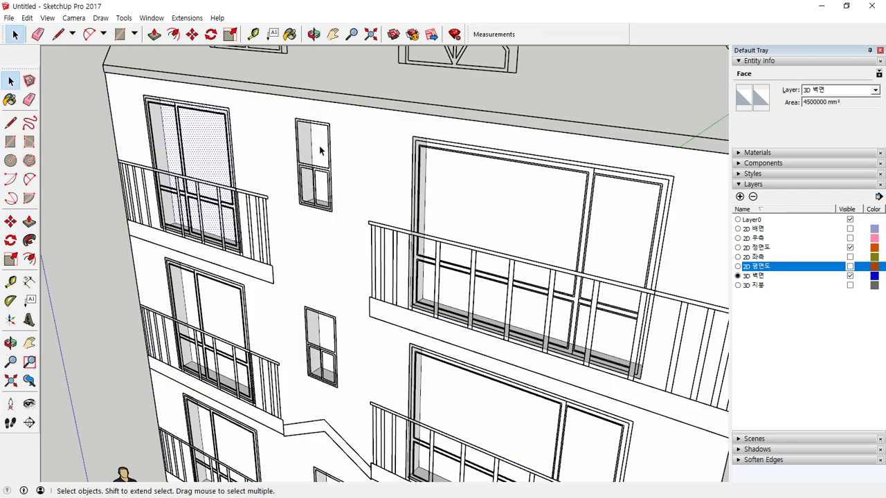
pyautogui.press('Delete')
pyautogui.click(320, 147)
pyautogui.press('Delete')
pyautogui.click(454, 189)
pyautogui.press('Delete')
# Delete the remaining recessed faces of the middle- and ground-floor windows and the front door to open them through the wall
pyautogui.click(472, 393)
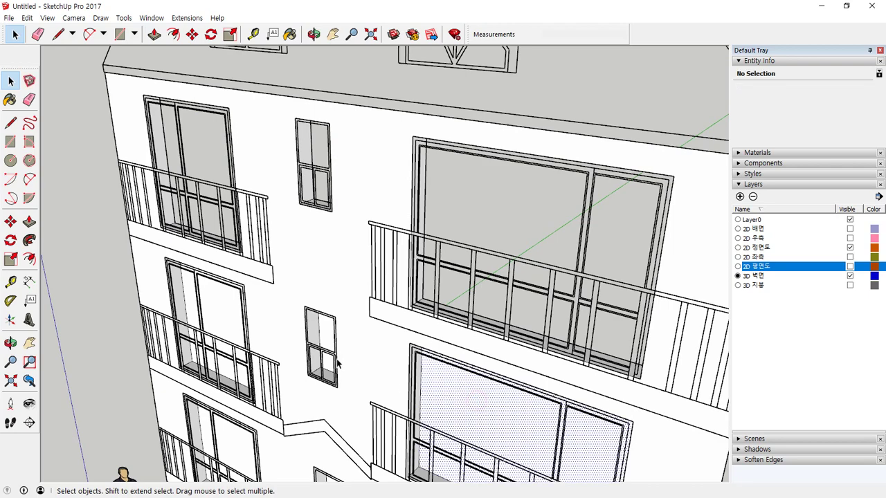
pyautogui.press('Delete')
pyautogui.scroll(-2, 250, 331)
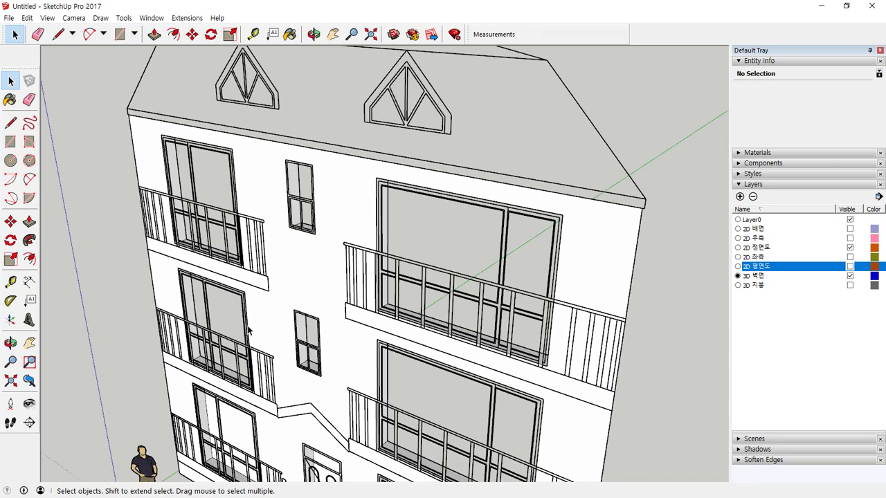
pyautogui.scroll(3, 388, 419)
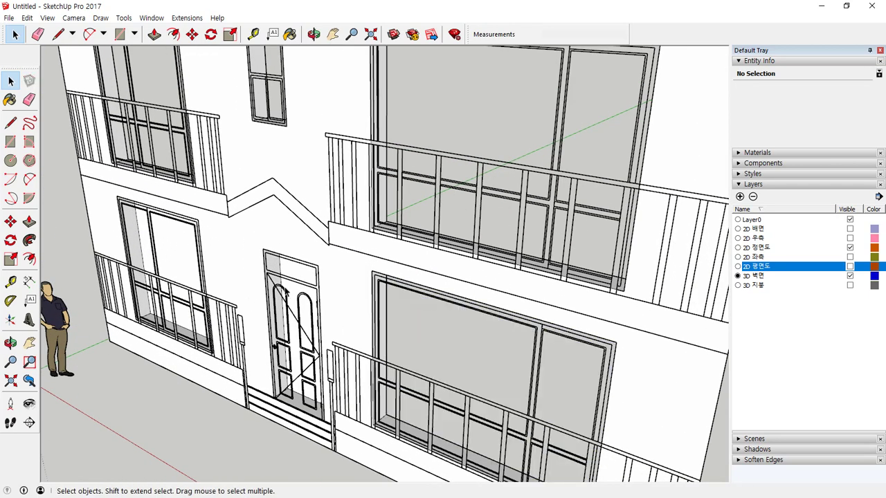
pyautogui.click(295, 287)
pyautogui.press('Delete')
pyautogui.moveTo(187, 265); pyautogui.dragTo(328, 346, button='middle')
pyautogui.scroll(-1, 254, 215)
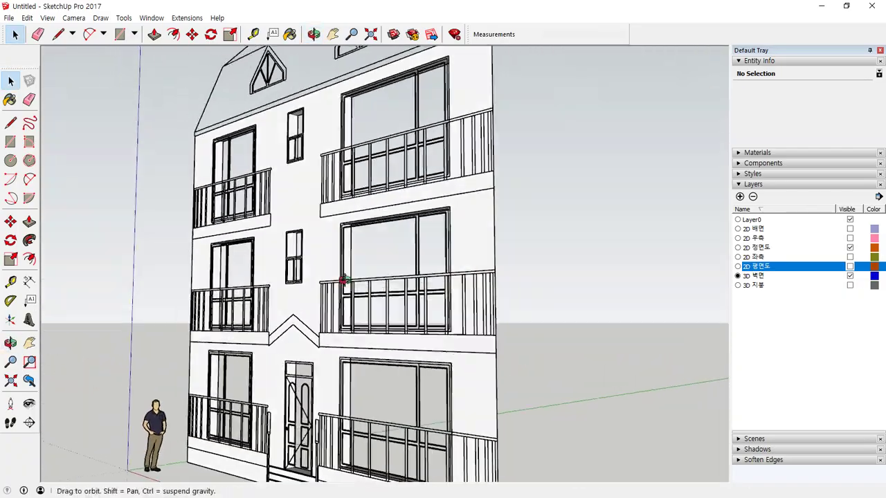
pyautogui.moveTo(344, 281); pyautogui.dragTo(516, 319, button='middle')
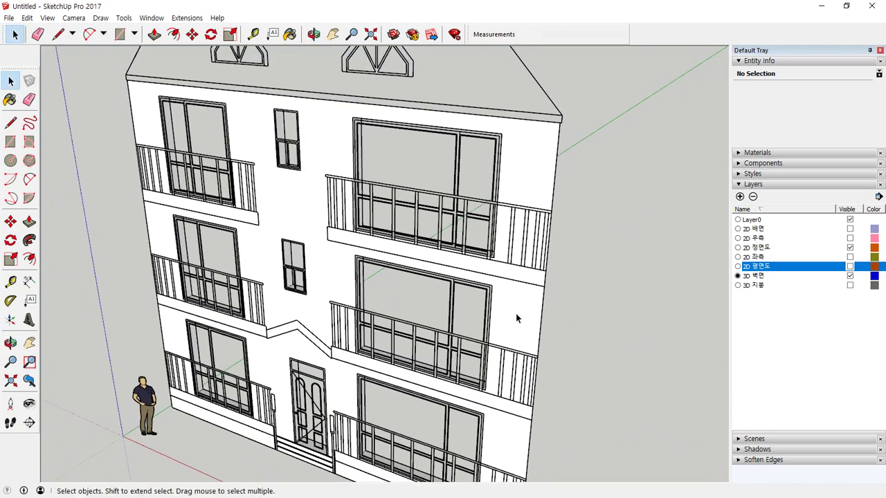
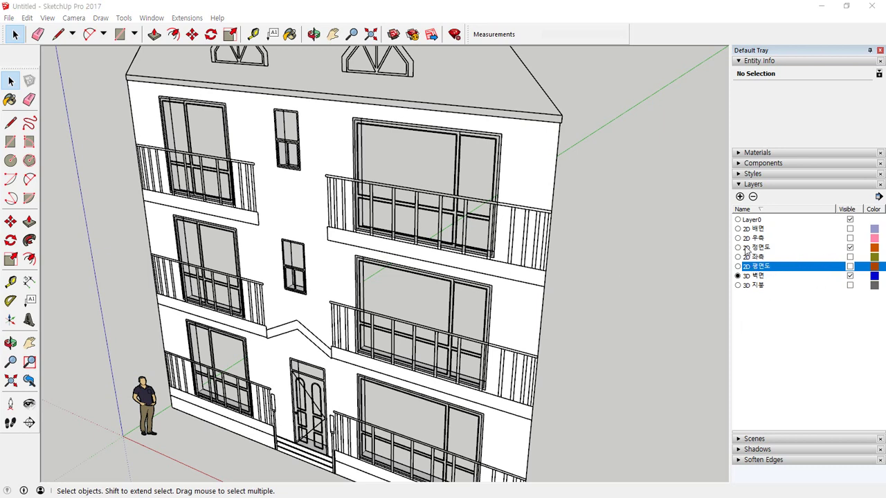
# Show the 2D 평면도 layer so the floor plan lies beneath the front wall
pyautogui.click(850, 266)
pyautogui.keyDown('shift'); pyautogui.moveTo(364, 400); pyautogui.dragTo(375, 233, button='middle'); pyautogui.keyUp('shift')
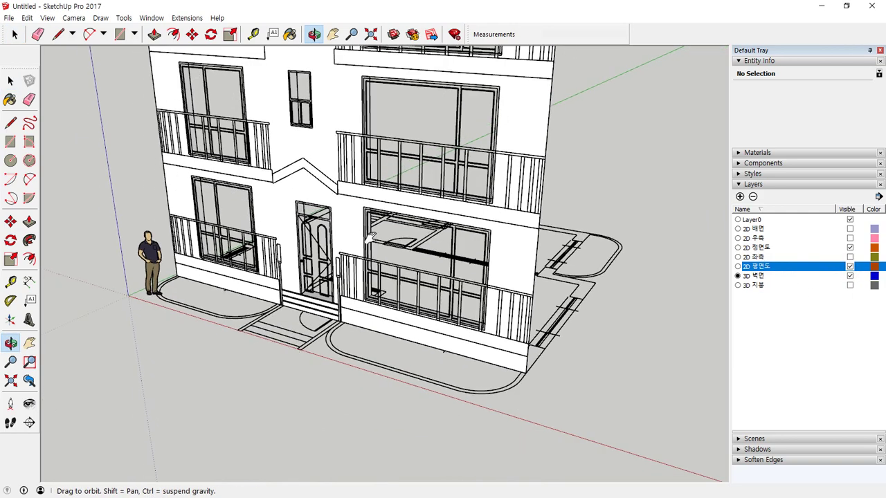
pyautogui.moveTo(320, 360); pyautogui.dragTo(316, 392, button='middle')
pyautogui.scroll(3, 287, 305)
pyautogui.moveTo(360, 318)
pyautogui.mouseDown()
pyautogui.moveTo(356, 384)
pyautogui.moveTo(537, 447)
pyautogui.moveTo(616, 414)
pyautogui.mouseUp()
pyautogui.moveTo(276, 295)
pyautogui.mouseDown()
pyautogui.moveTo(128, 305)
pyautogui.moveTo(138, 238)
pyautogui.moveTo(156, 301)
pyautogui.moveTo(273, 315)
pyautogui.mouseUp()
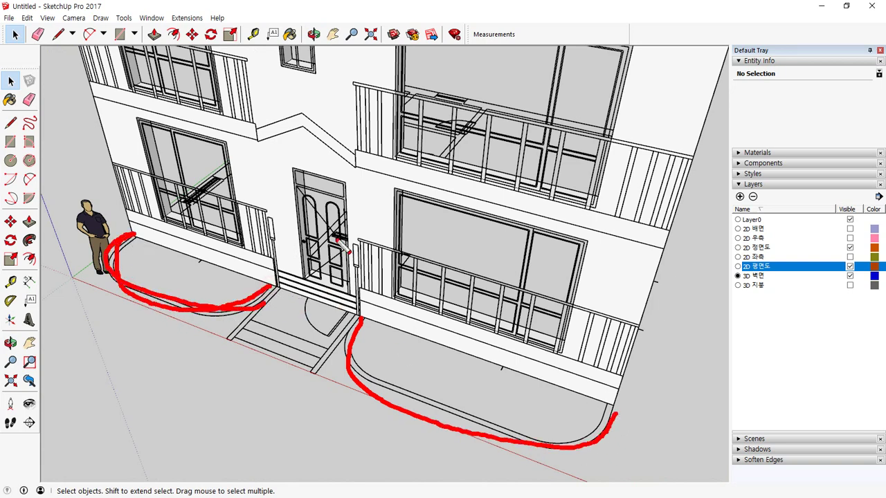
pyautogui.moveTo(261, 133)
pyautogui.mouseDown()
pyautogui.moveTo(313, 128)
pyautogui.moveTo(354, 167)
pyautogui.moveTo(303, 125)
pyautogui.moveTo(278, 142)
pyautogui.moveTo(374, 172)
pyautogui.mouseUp()
pyautogui.press('Escape')
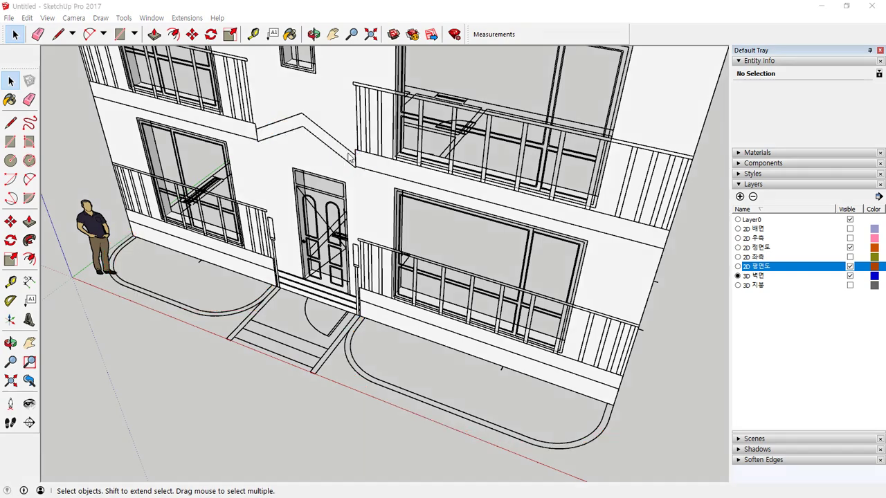
# Trace the gabled canopy outline above the front door onto the front wall from the elevation, forming a closed face
pyautogui.scroll(5, 360, 163)
pyautogui.press('l')
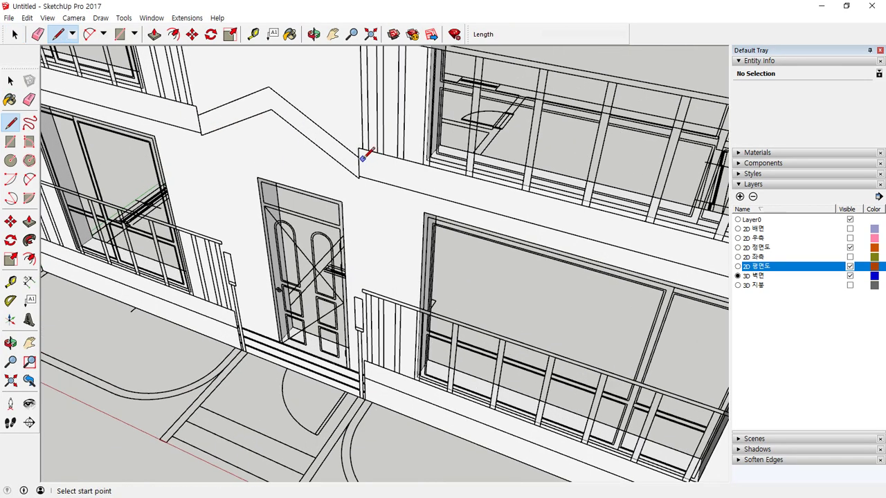
pyautogui.click(358, 157)
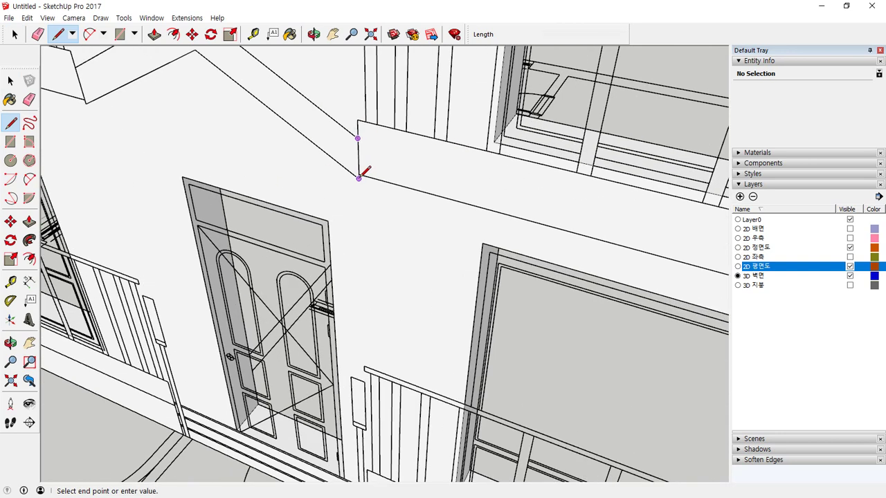
pyautogui.scroll(4, 359, 179)
pyautogui.click(358, 178)
pyautogui.scroll(-2, 282, 150)
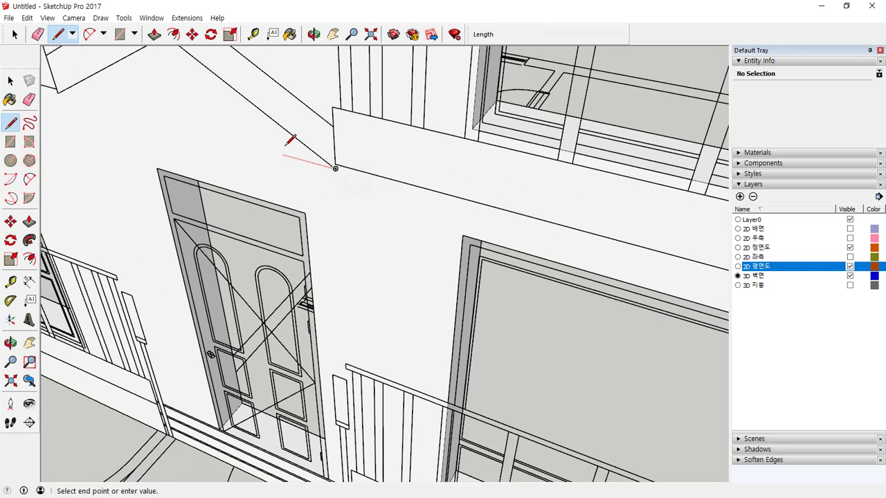
pyautogui.keyDown('shift'); pyautogui.moveTo(279, 147); pyautogui.dragTo(385, 241, button='middle'); pyautogui.keyUp('shift')
pyautogui.click(275, 135)
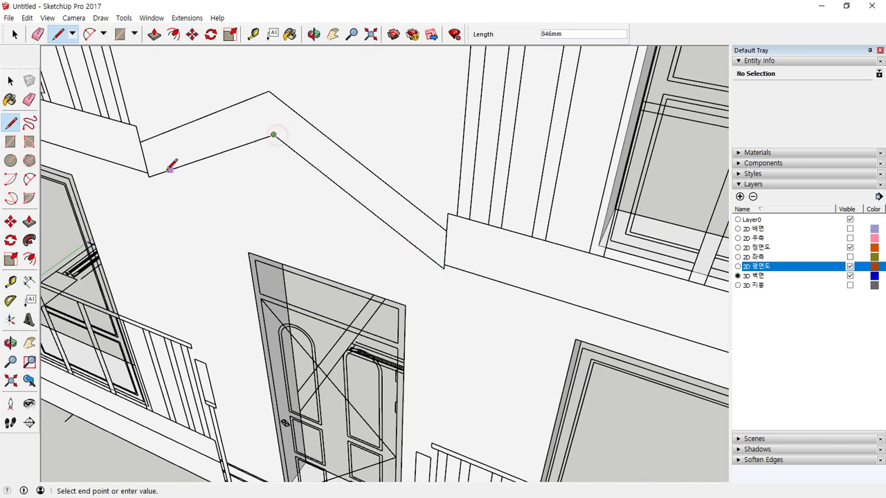
pyautogui.click(139, 142)
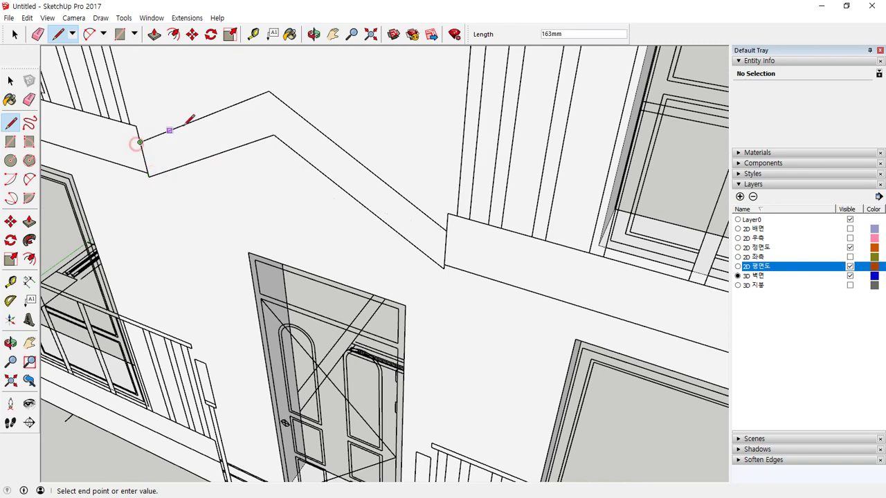
pyautogui.click(268, 91)
pyautogui.click(447, 215)
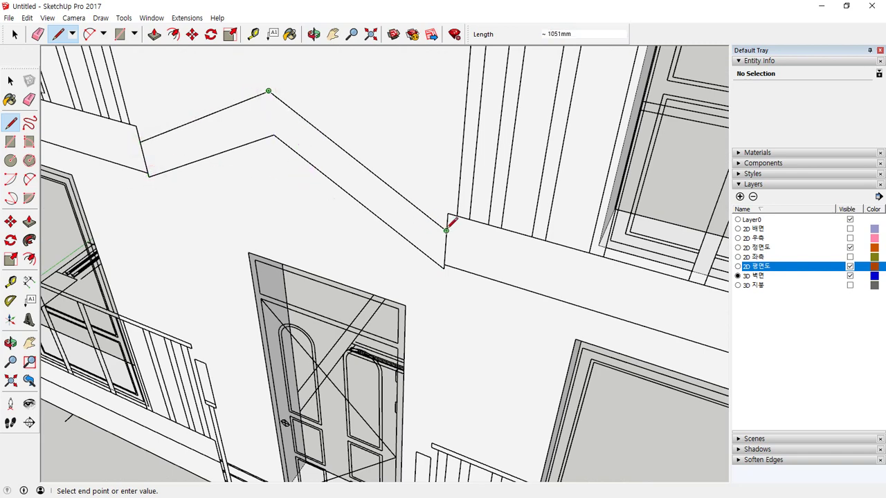
pyautogui.scroll(-1, 346, 222)
# Pull the canopy face out 1500 mm to the front edge of the entrance steps on the floor plan
pyautogui.press('p')
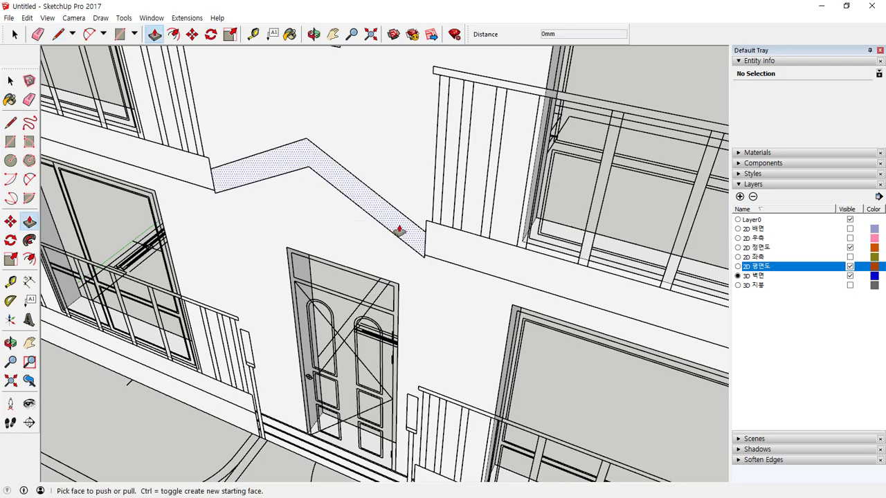
pyautogui.click(399, 225)
pyautogui.scroll(-1, 389, 288)
pyautogui.keyDown('shift'); pyautogui.moveTo(382, 338); pyautogui.dragTo(404, 228, button='middle'); pyautogui.keyUp('shift')
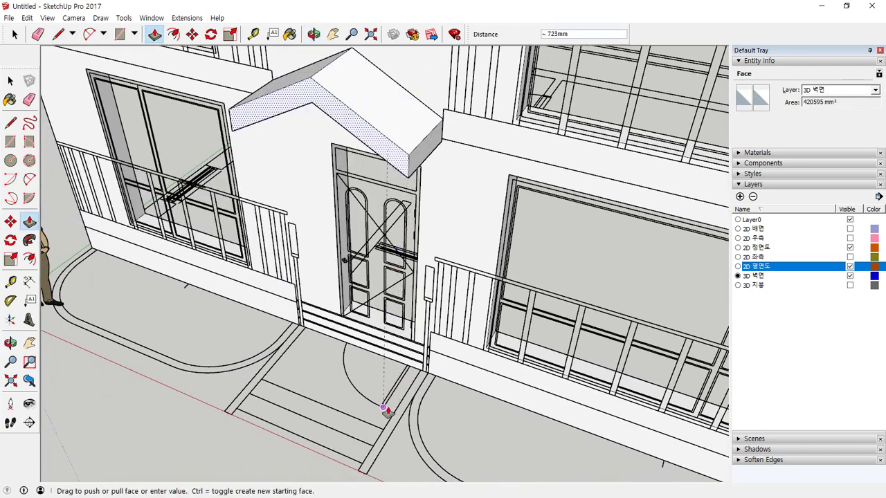
pyautogui.click(362, 465)
pyautogui.moveTo(362, 465); pyautogui.dragTo(254, 306, button='middle')
pyautogui.scroll(-8, 281, 198)
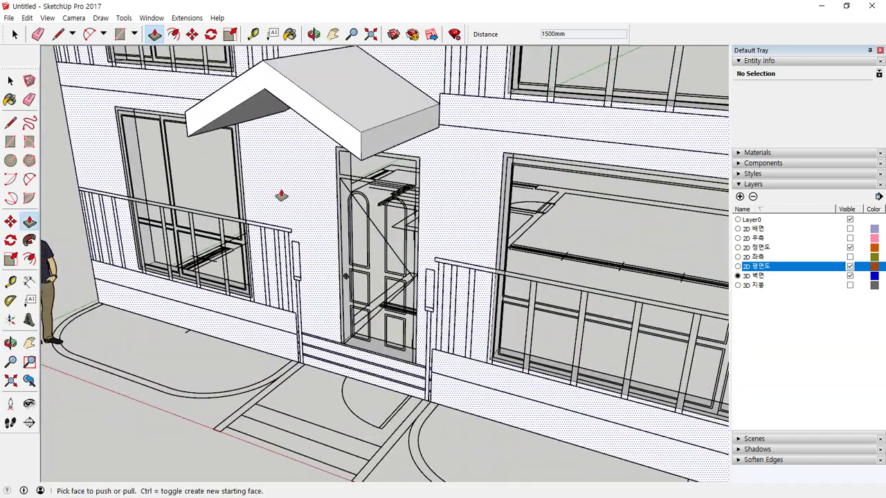
pyautogui.moveTo(390, 200)
pyautogui.mouseDown(button='middle')
pyautogui.moveTo(458, 229)
pyautogui.moveTo(463, 296)
pyautogui.mouseUp(button='middle')
pyautogui.scroll(2, 440, 285)
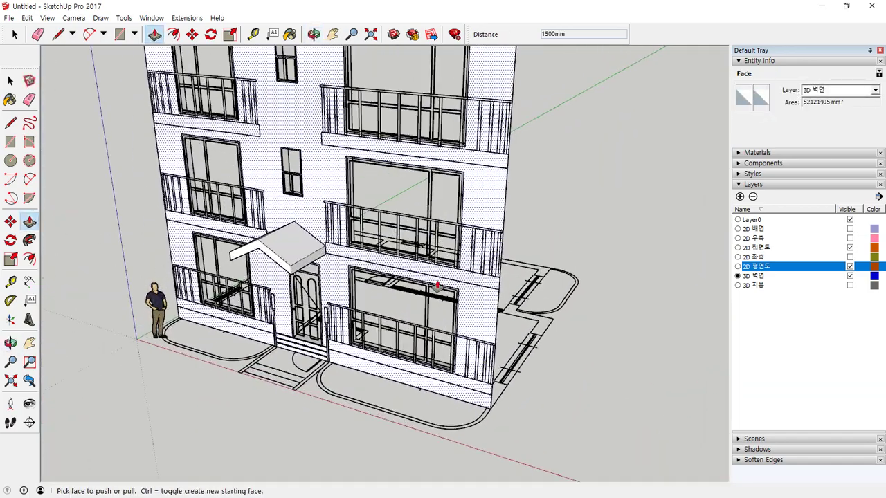
pyautogui.press('space')
pyautogui.moveTo(435, 435)
pyautogui.mouseDown()
pyautogui.moveTo(402, 426)
pyautogui.moveTo(433, 436)
pyautogui.mouseUp()
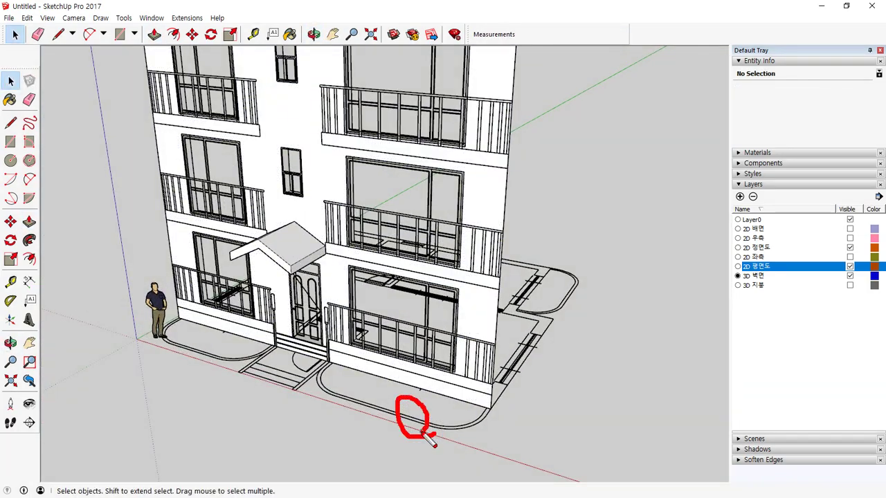
pyautogui.moveTo(466, 382); pyautogui.dragTo(389, 362)
pyautogui.moveTo(418, 275); pyautogui.dragTo(454, 280)
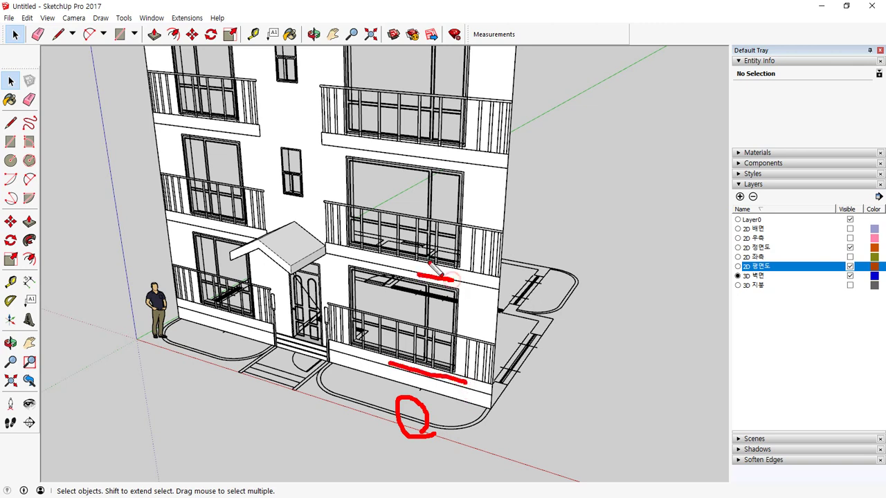
pyautogui.moveTo(459, 158); pyautogui.dragTo(420, 157)
pyautogui.rightClick(462, 293)
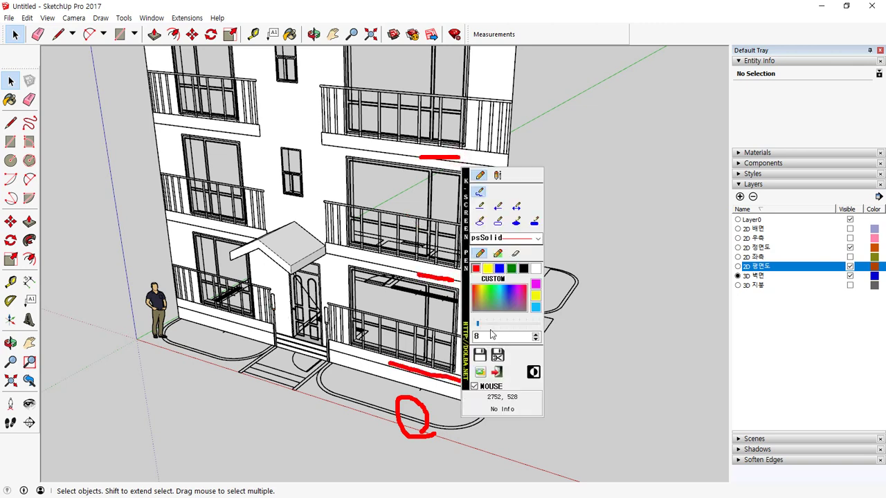
pyautogui.click(445, 276)
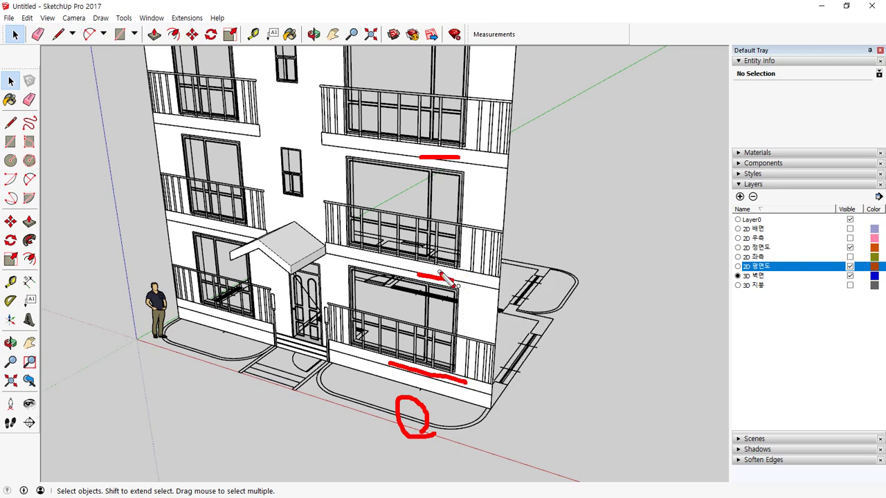
pyautogui.press('Escape')
# Measure the thickness of the right exterior wall on the floor plan
pyautogui.click(574, 219)
pyautogui.moveTo(352, 202)
pyautogui.keyDown('shift'); pyautogui.mouseDown(button='middle')
pyautogui.moveTo(383, 268)
pyautogui.moveTo(370, 296)
pyautogui.mouseUp(button='middle'); pyautogui.keyUp('shift')
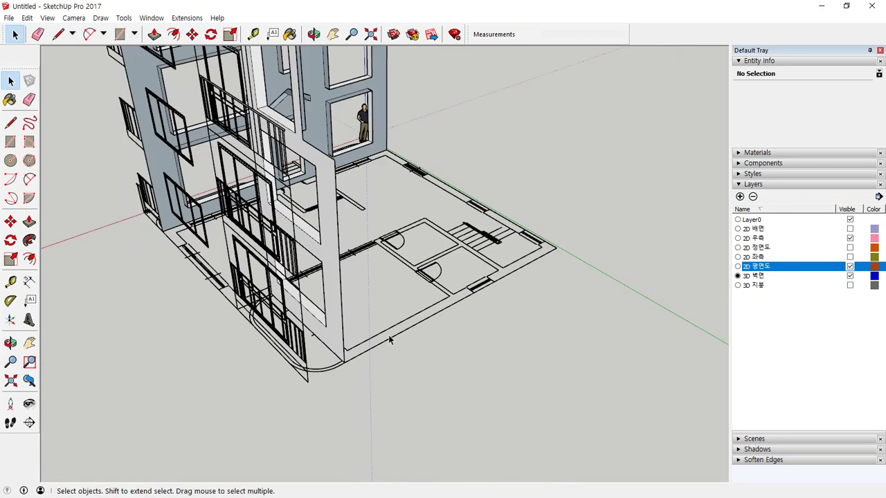
pyautogui.scroll(3, 392, 341)
pyautogui.press('t')
pyautogui.click(426, 305)
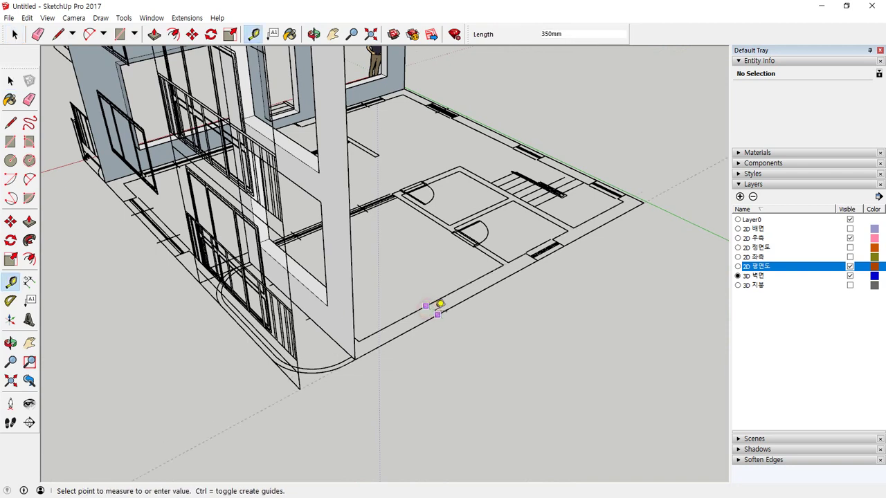
pyautogui.press('Escape')
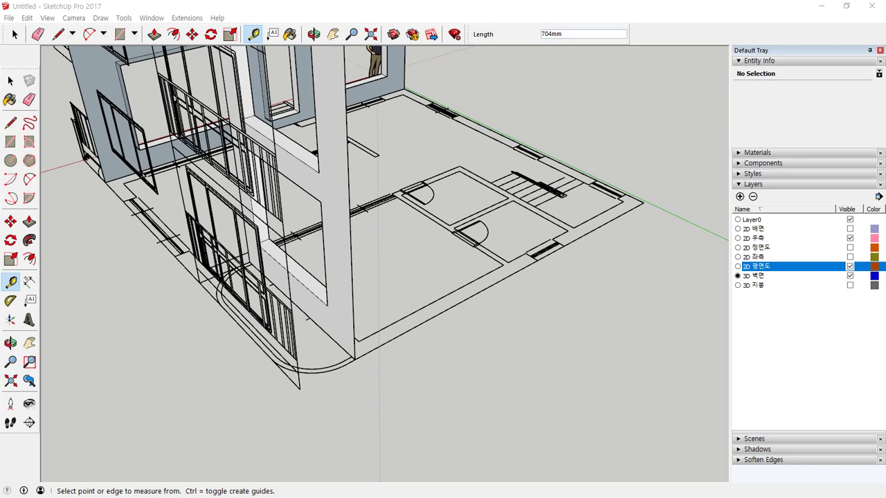
# Draw a rectangular face for the right side wall from its base corner at the front wall up to the eaves
pyautogui.moveTo(195, 340); pyautogui.dragTo(344, 388, button='middle')
pyautogui.scroll(-2, 322, 394)
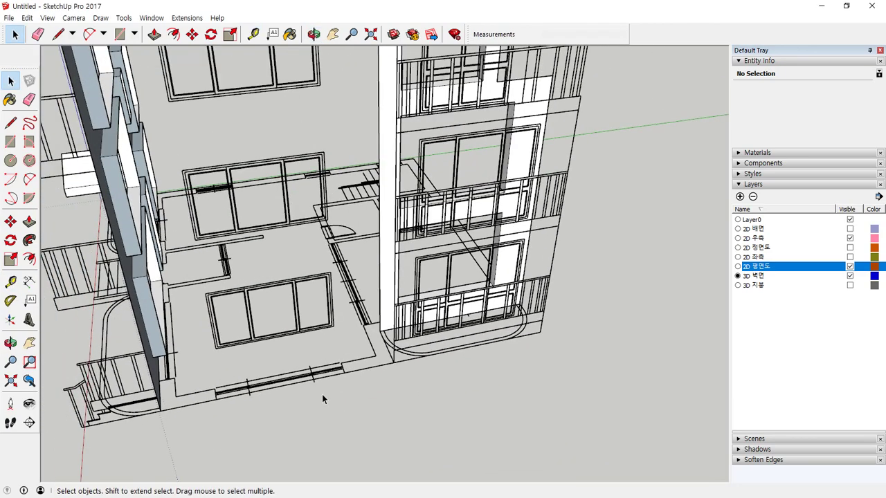
pyautogui.moveTo(136, 365); pyautogui.dragTo(167, 392, button='middle')
pyautogui.press('r')
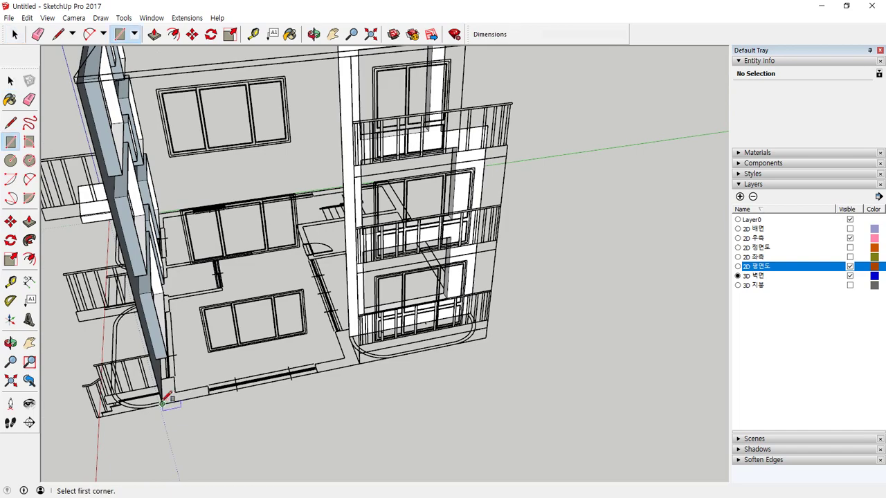
pyautogui.click(162, 404)
pyautogui.moveTo(336, 194); pyautogui.dragTo(343, 184, button='middle')
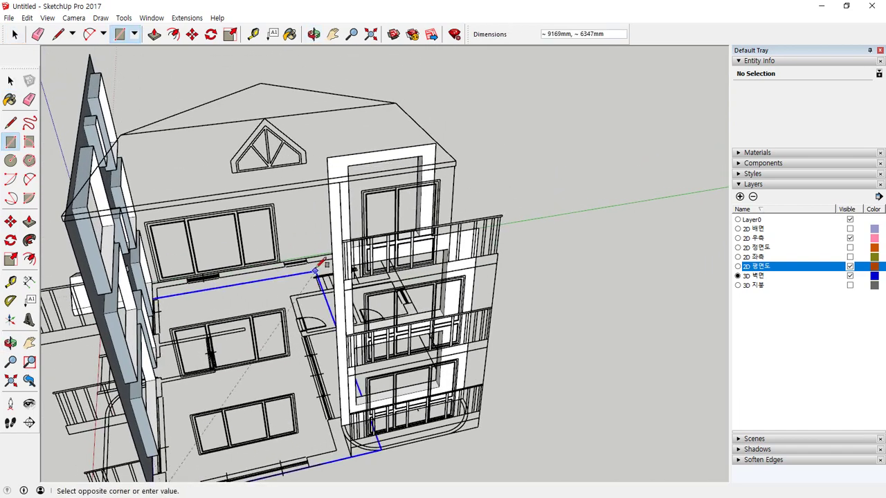
pyautogui.click(339, 182)
pyautogui.moveTo(271, 308); pyautogui.dragTo(335, 240, button='middle')
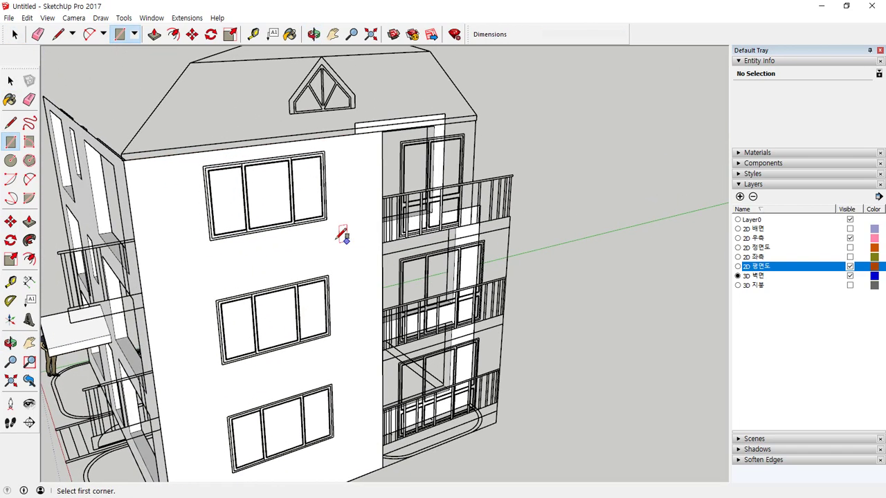
# Trace the outer frame of the top-floor three-pane window as a rectangle on the right side wall
pyautogui.scroll(3, 163, 189)
pyautogui.click(216, 173)
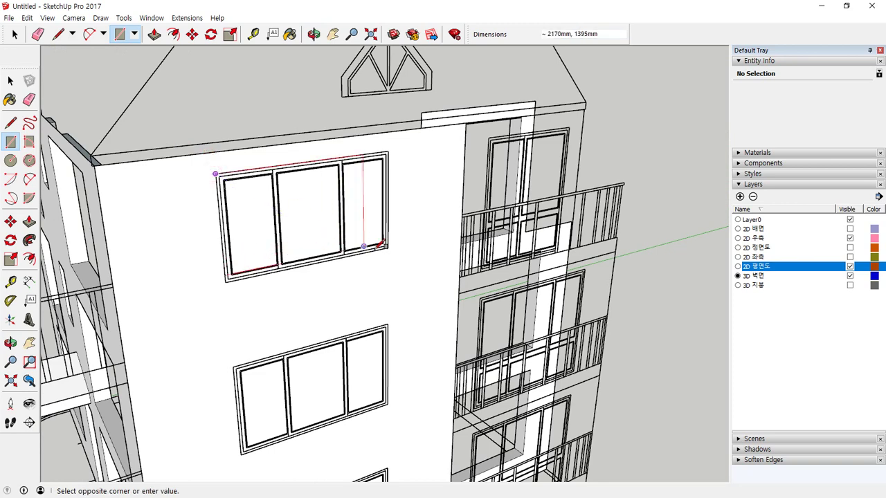
pyautogui.click(388, 247)
# Copy the window face down to the middle-floor window and repeat the copy with *2 for the ground floor
pyautogui.press('space')
pyautogui.click(320, 210)
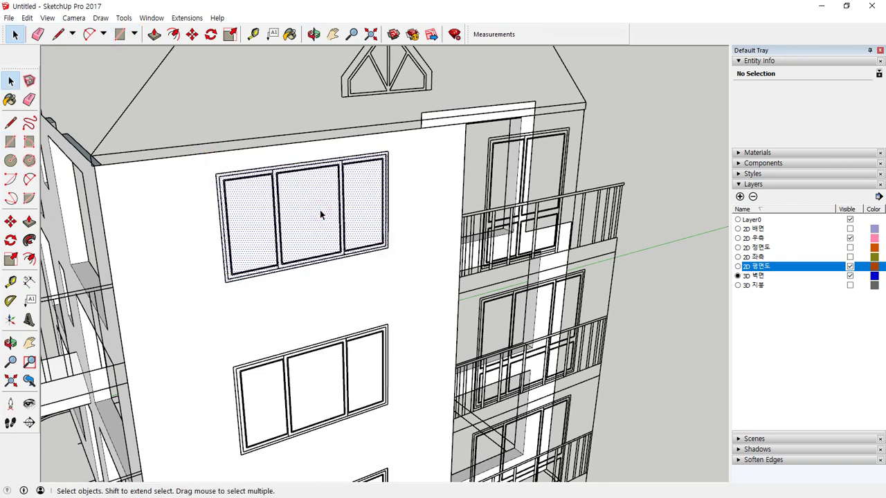
pyautogui.press('m')
pyautogui.scroll(3, 434, 172)
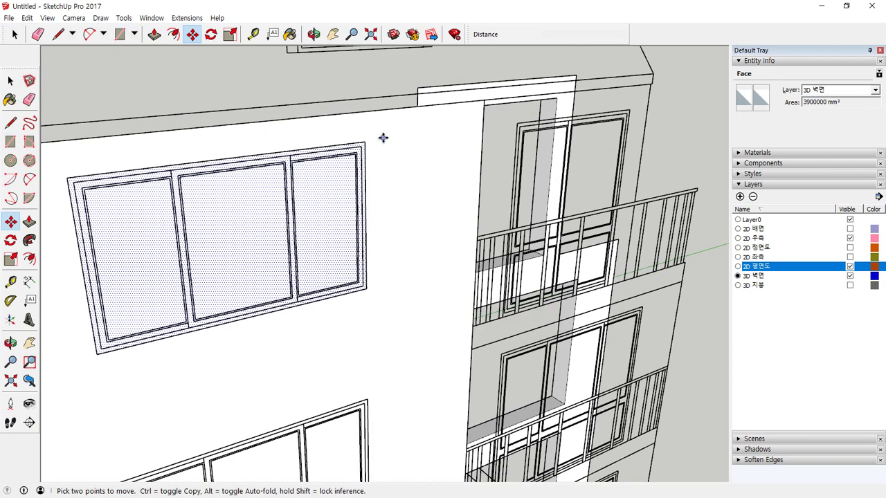
pyautogui.press('ctrl')
pyautogui.click(364, 144)
pyautogui.moveTo(382, 216); pyautogui.dragTo(359, 159, button='middle')
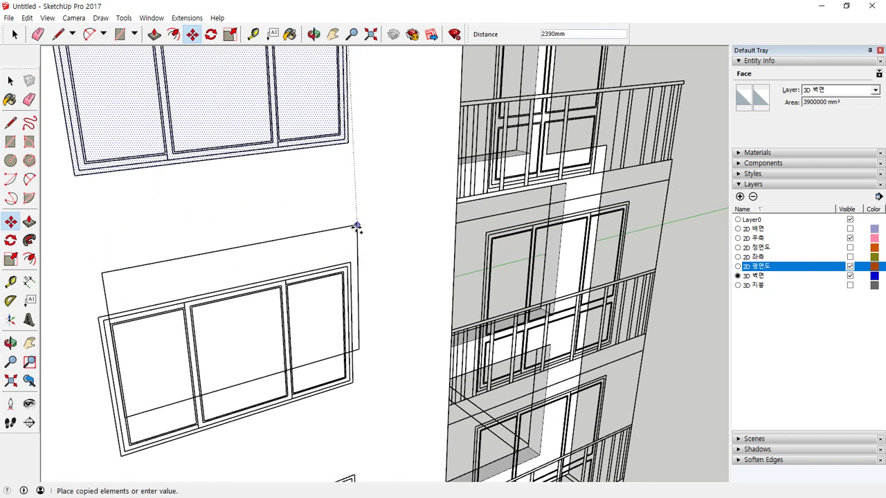
pyautogui.click(351, 263)
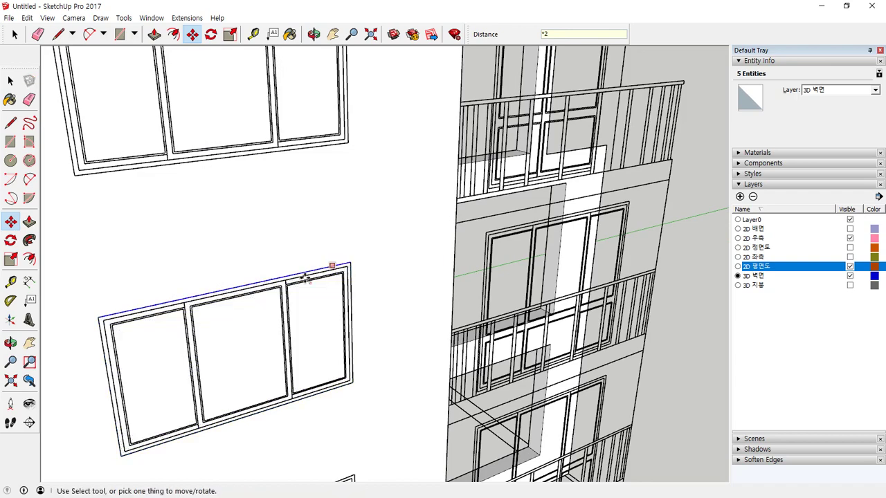
# Push the right wall's three window faces in by 300 mm each, from the top floor to the ground floor
pyautogui.moveTo(306, 273); pyautogui.dragTo(212, 242, button='middle')
pyautogui.press('p')
pyautogui.click(173, 185)
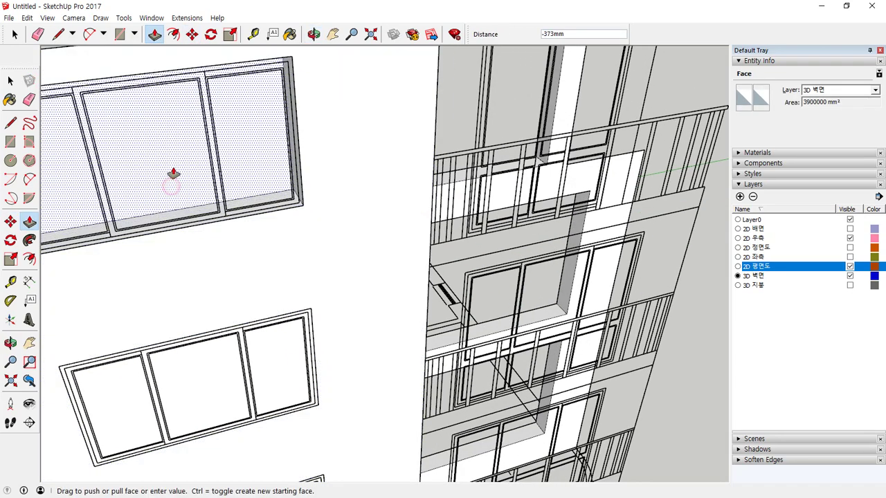
pyautogui.write('300')
pyautogui.press('Return')
pyautogui.click(166, 374)
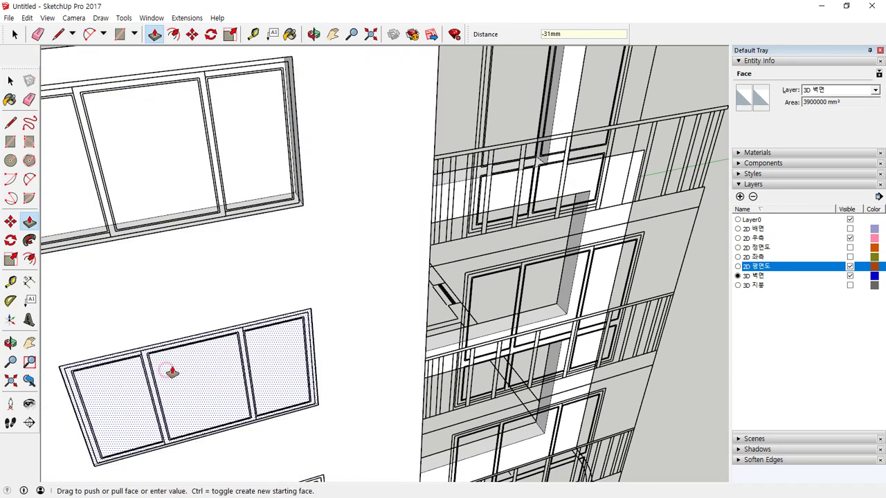
pyautogui.press('Return')
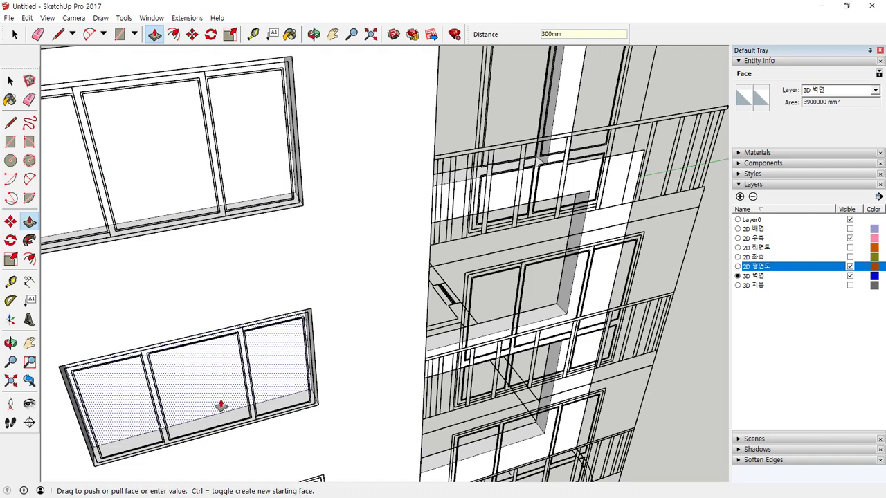
pyautogui.scroll(-2, 242, 417)
pyautogui.keyDown('shift'); pyautogui.moveTo(258, 425); pyautogui.dragTo(307, 270, button='middle'); pyautogui.keyUp('shift')
pyautogui.scroll(3, 298, 340)
pyautogui.click(284, 374)
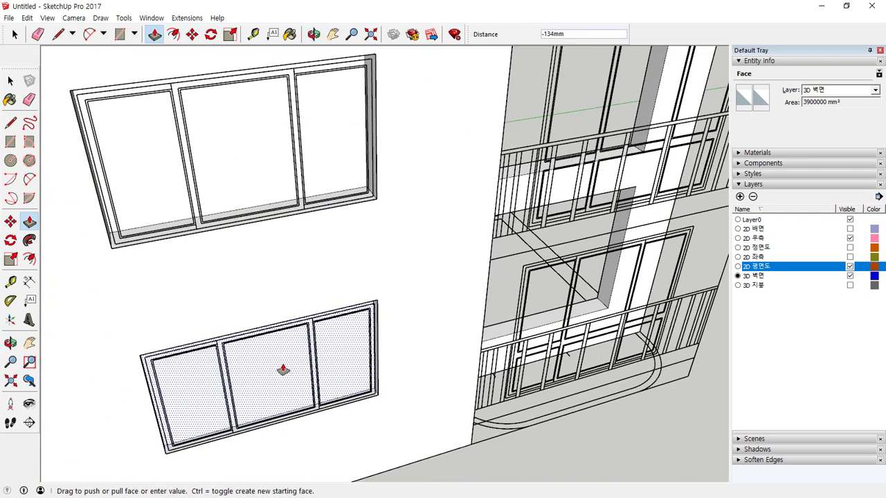
pyautogui.write('300')
pyautogui.press('Return')
# Delete the recessed faces of all three right-side windows to cut the openings through the wall
pyautogui.press('space')
pyautogui.click(282, 374)
pyautogui.press('Delete')
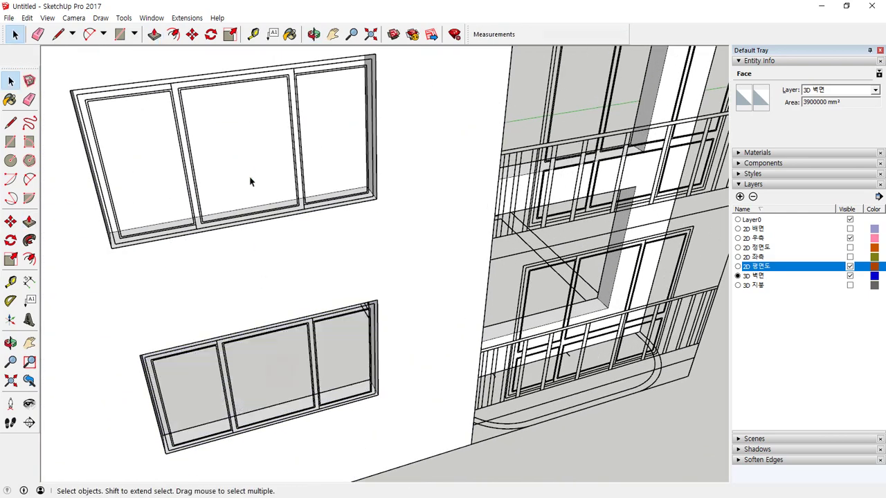
pyautogui.click(249, 166)
pyautogui.press('Delete')
pyautogui.moveTo(313, 200); pyautogui.dragTo(247, 143, button='middle')
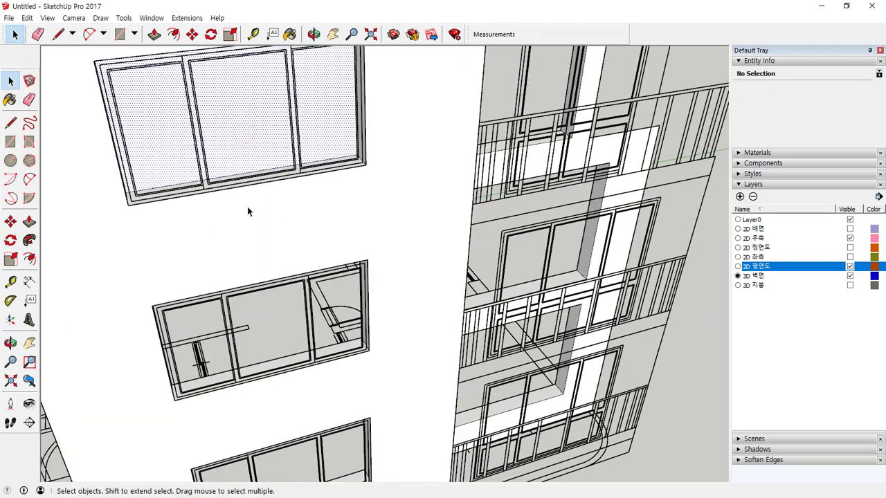
pyautogui.moveTo(247, 208); pyautogui.dragTo(315, 271, button='middle')
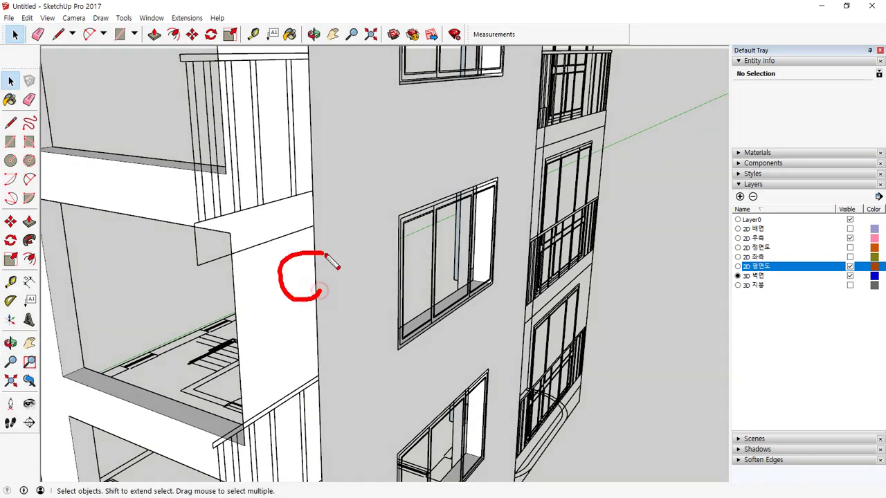
# Select all connected wall geometry and inspect how the front and right side walls join
pyautogui.tripleClick(275, 300)
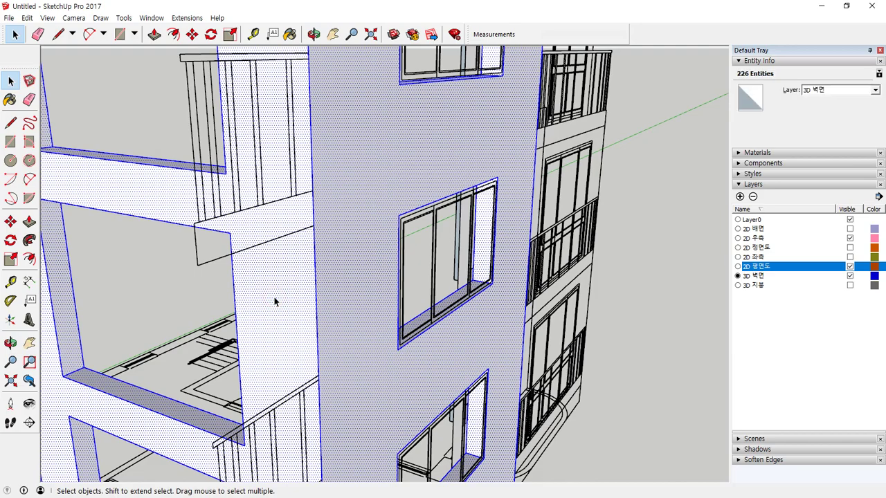
pyautogui.scroll(-2, 401, 290)
pyautogui.scroll(-3, 348, 197)
pyautogui.moveTo(382, 192); pyautogui.dragTo(481, 227, button='middle')
pyautogui.scroll(3, 482, 226)
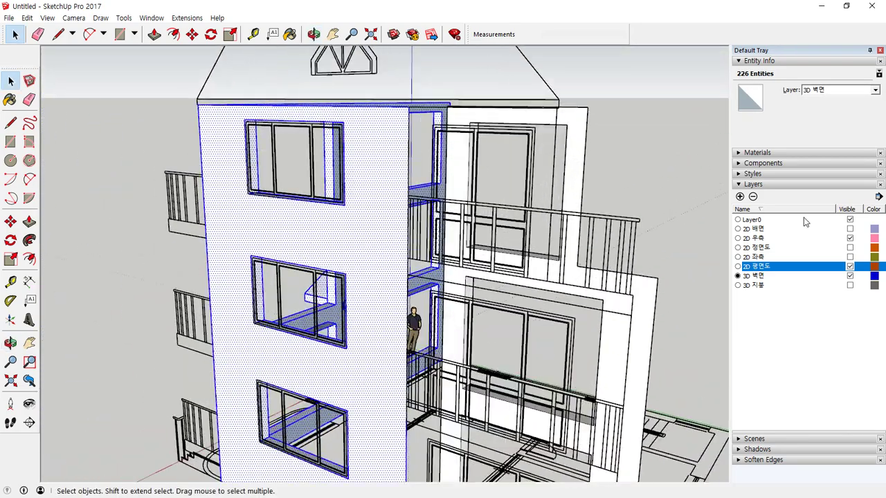
# Hide the 2D 우측 layer and close the gap between the two right-side wall sections with a 1200 × 8880 mm rectangle
pyautogui.click(809, 330)
pyautogui.click(850, 238)
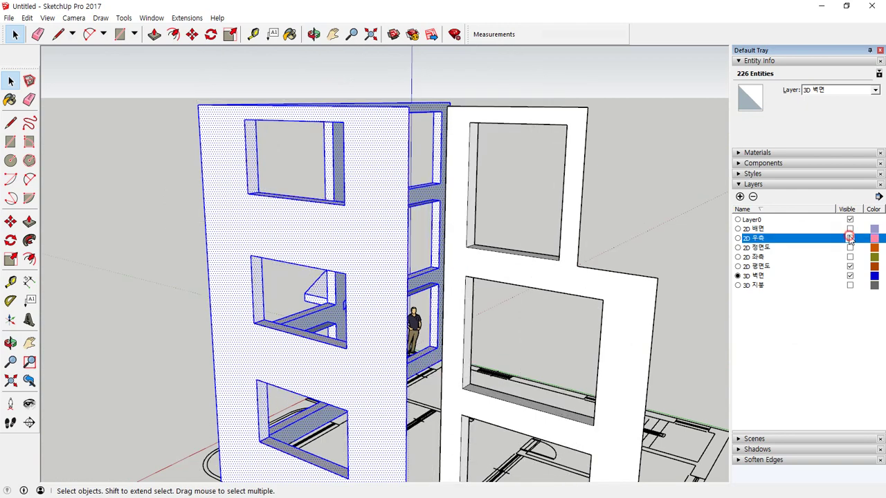
pyautogui.moveTo(540, 236); pyautogui.dragTo(603, 221, button='middle')
pyautogui.click(603, 221)
pyautogui.press('r')
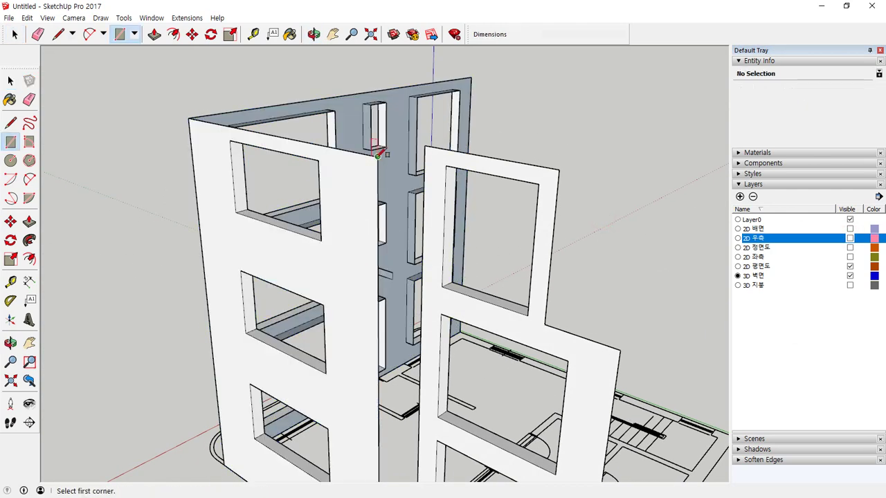
pyautogui.click(377, 155)
pyautogui.scroll(-2, 426, 378)
pyautogui.scroll(8, 426, 377)
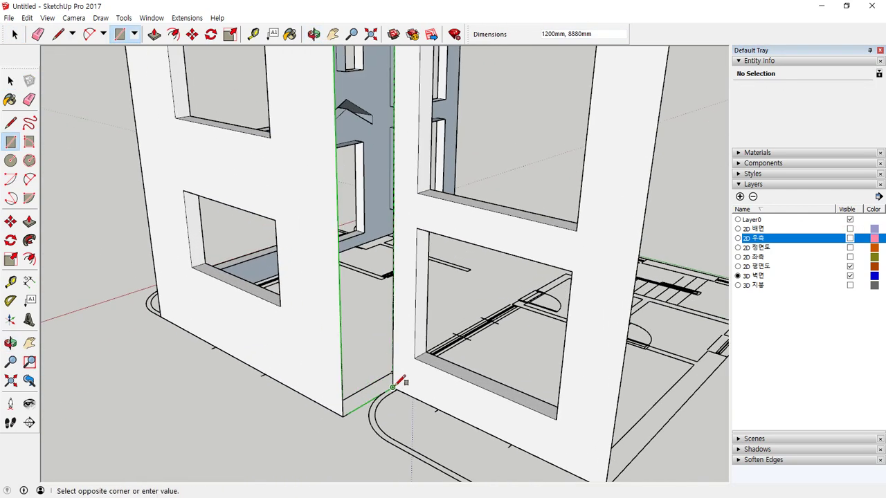
pyautogui.click(391, 388)
pyautogui.press('space')
pyautogui.scroll(-5, 219, 376)
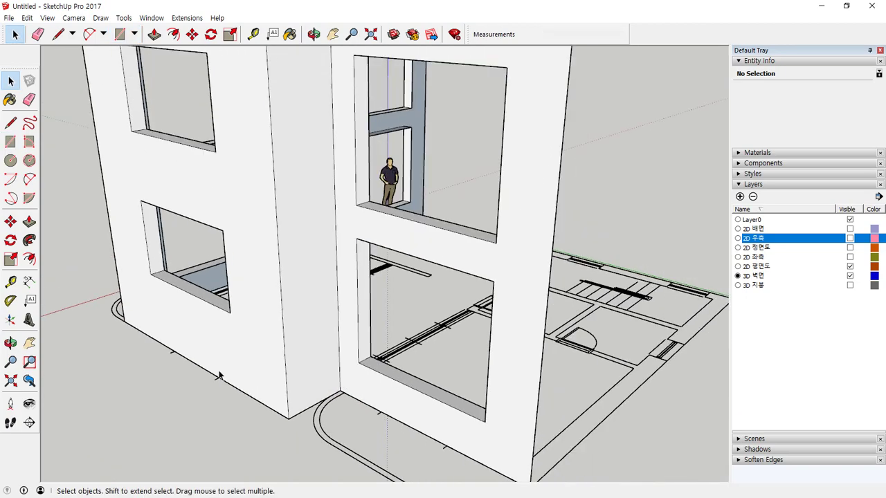
# Show the 2D 좌측 elevation layer on the open left side of the house
pyautogui.moveTo(199, 305); pyautogui.dragTo(587, 274, button='middle')
pyautogui.moveTo(363, 339); pyautogui.dragTo(223, 379, button='middle')
pyautogui.tripleClick(445, 244)
pyautogui.press('space')
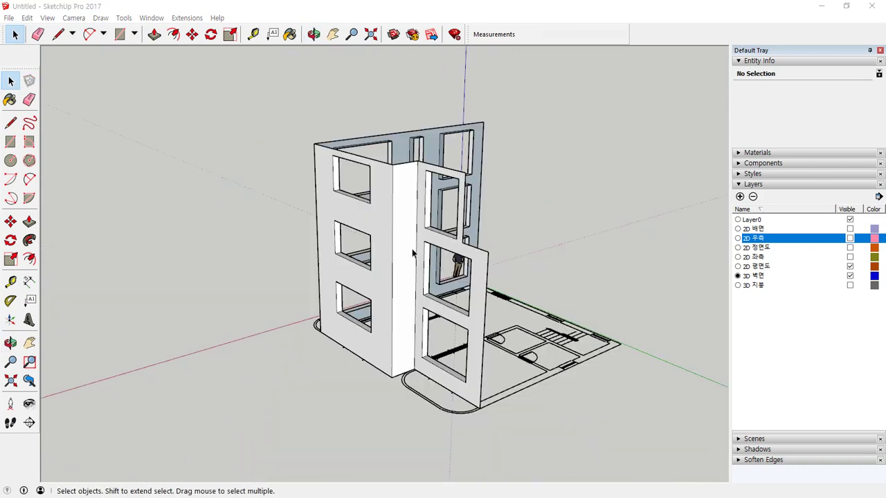
pyautogui.moveTo(586, 286); pyautogui.dragTo(33, 284, button='middle')
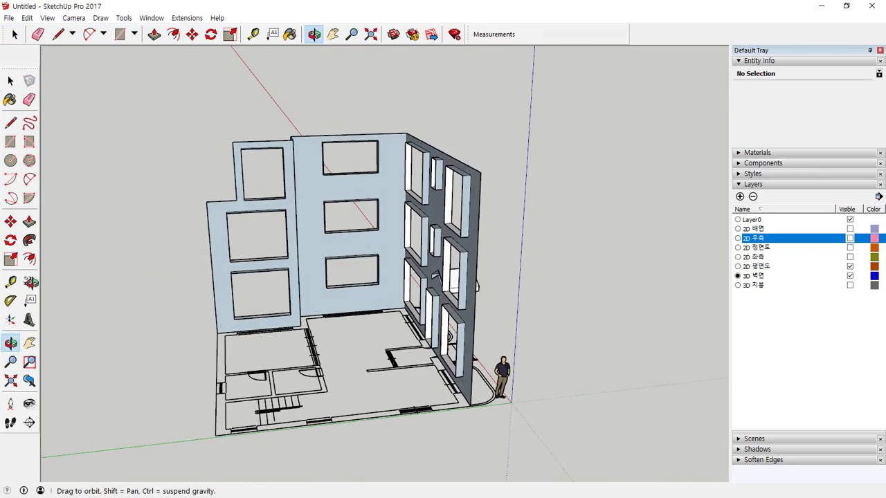
pyautogui.keyDown('shift'); pyautogui.moveTo(416, 373); pyautogui.dragTo(472, 338, button='middle'); pyautogui.keyUp('shift')
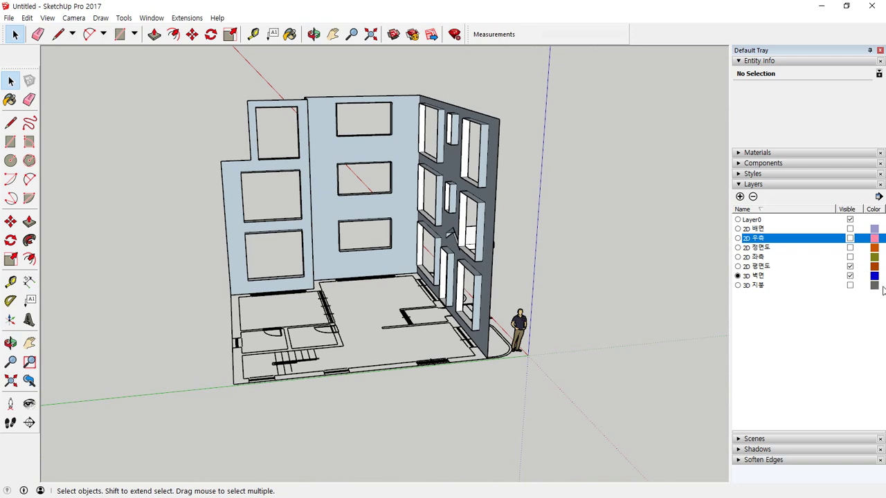
pyautogui.click(772, 258)
pyautogui.click(850, 257)
# Draw the left wall as an 8880 × 9350 mm rectangle from the rear ground corner to the front wall's upper corner
pyautogui.moveTo(438, 298); pyautogui.dragTo(415, 323, button='middle')
pyautogui.scroll(1, 269, 326)
pyautogui.scroll(2, 269, 326)
pyautogui.press('r')
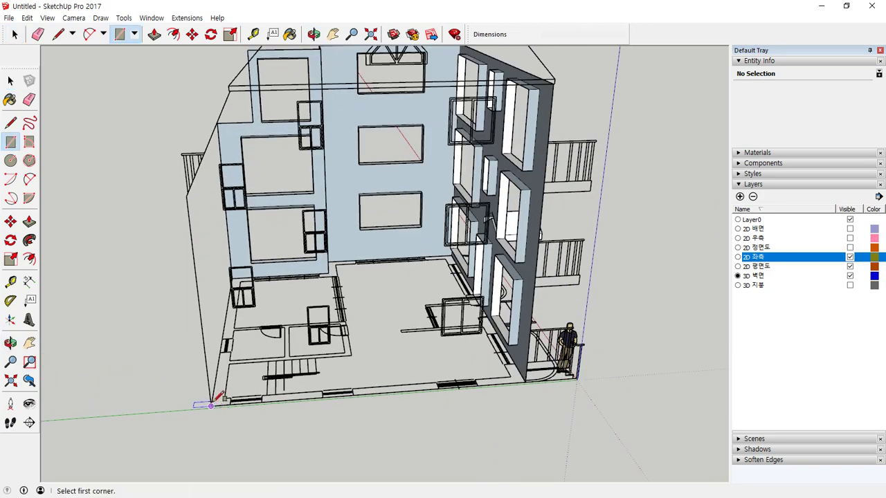
pyautogui.click(211, 406)
pyautogui.moveTo(481, 141); pyautogui.dragTo(342, 173, button='middle')
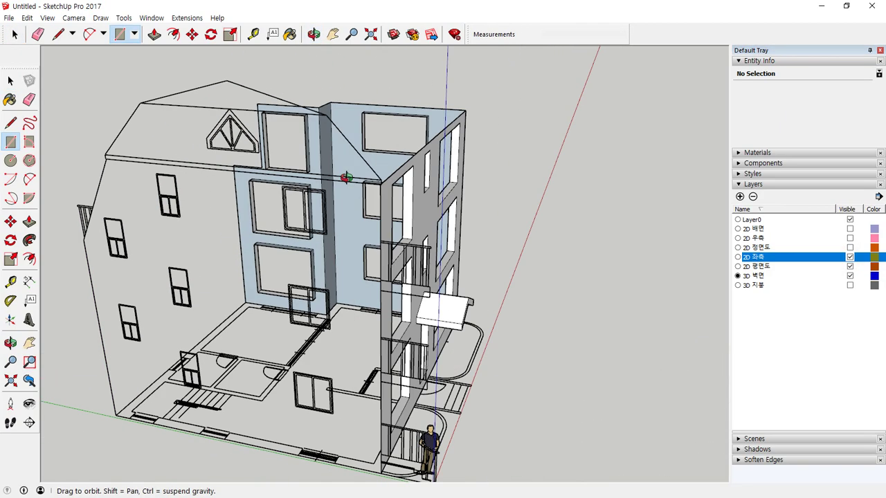
pyautogui.scroll(4, 360, 194)
pyautogui.moveTo(372, 203); pyautogui.dragTo(380, 241, button='middle')
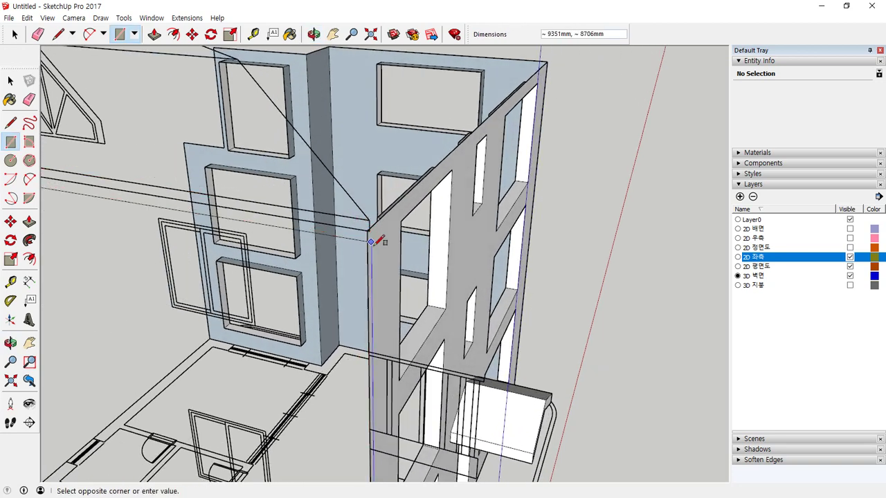
pyautogui.scroll(3, 362, 224)
pyautogui.scroll(3, 367, 230)
pyautogui.scroll(-2, 385, 243)
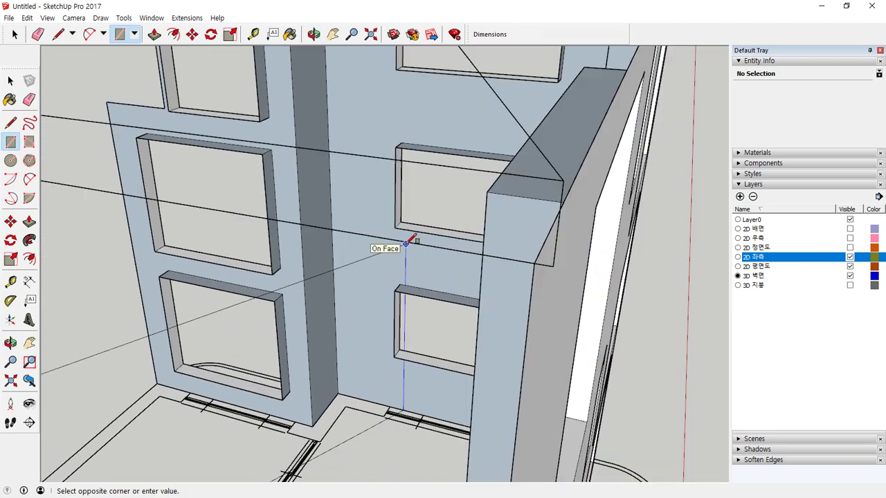
pyautogui.click(542, 256)
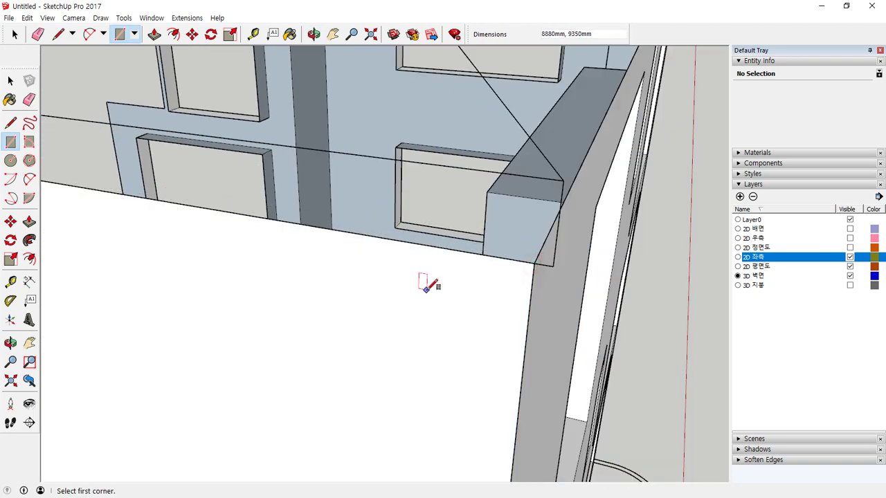
# Draw a rectangle on the left wall over the outline of the top-floor two-pane window
pyautogui.scroll(-2, 425, 282)
pyautogui.scroll(2, 378, 346)
pyautogui.keyDown('shift'); pyautogui.moveTo(377, 346); pyautogui.dragTo(544, 307, button='middle'); pyautogui.keyUp('shift')
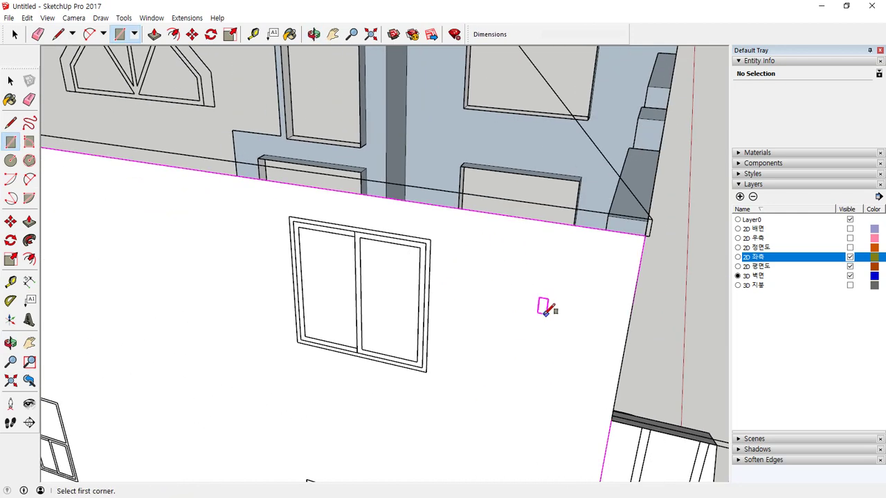
pyautogui.click(426, 372)
pyautogui.click(292, 219)
pyautogui.press('space')
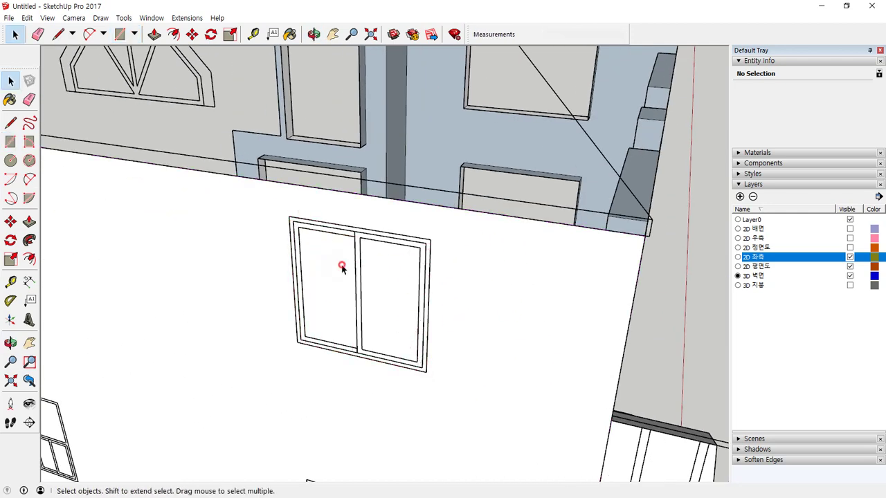
# Copy the large window face down to the middle-floor window and repeat the copy with *2 for the ground floor
pyautogui.click(366, 267)
pyautogui.press('m')
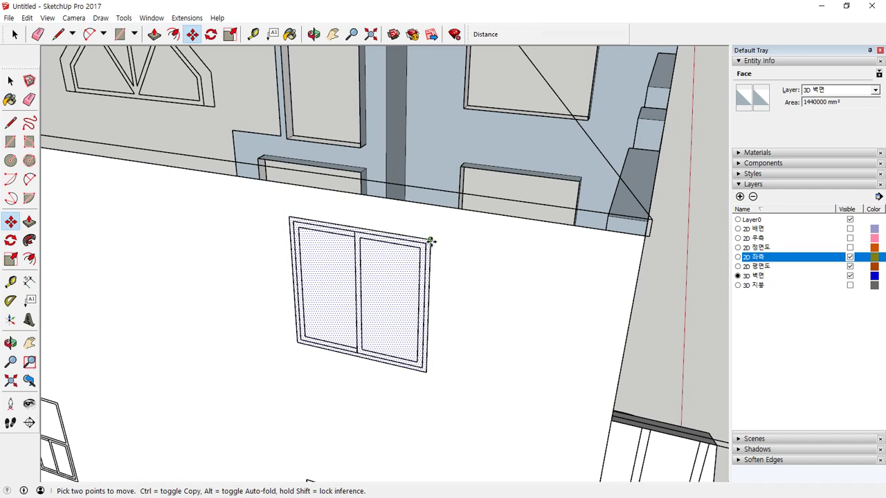
pyautogui.press('ctrl')
pyautogui.click(430, 242)
pyautogui.moveTo(435, 263); pyautogui.dragTo(422, 234, button='middle')
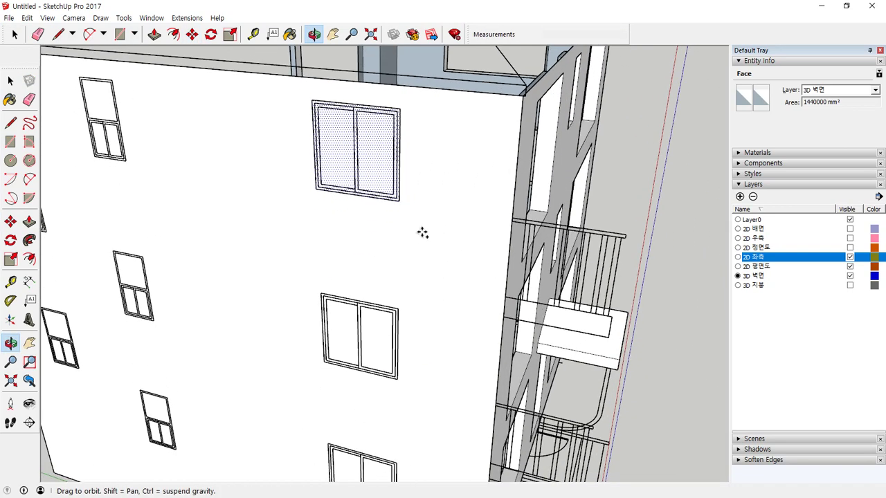
pyautogui.click(400, 311)
pyautogui.write('*2')
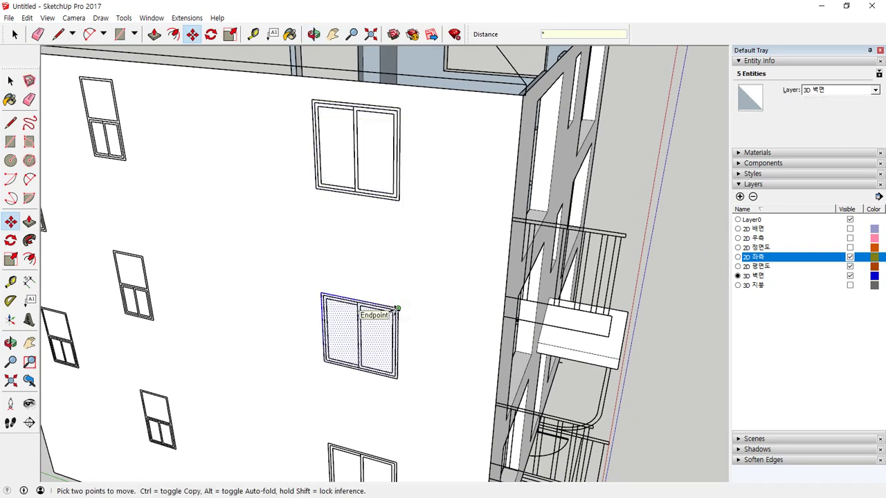
pyautogui.press('Return')
# Push the left wall's three large window faces in by 300 mm each, from the ground floor to the top floor
pyautogui.moveTo(391, 312); pyautogui.dragTo(340, 302, button='middle')
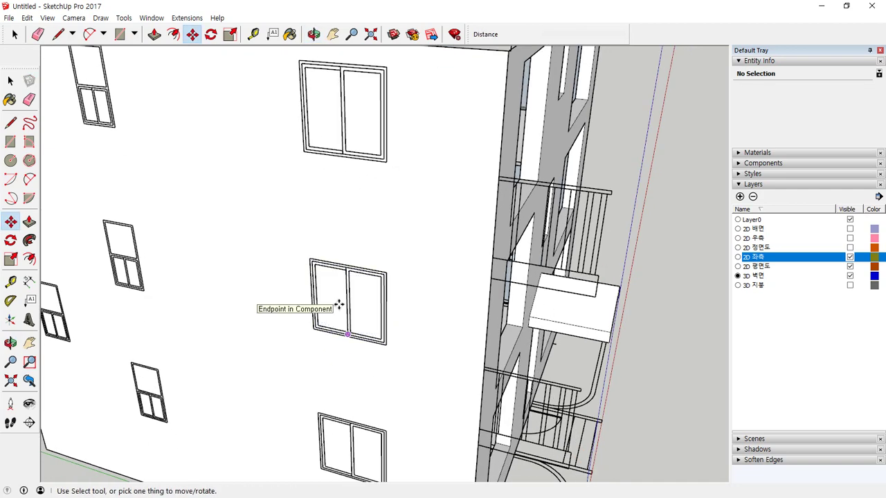
pyautogui.press('p')
pyautogui.click(345, 435)
pyautogui.write('300')
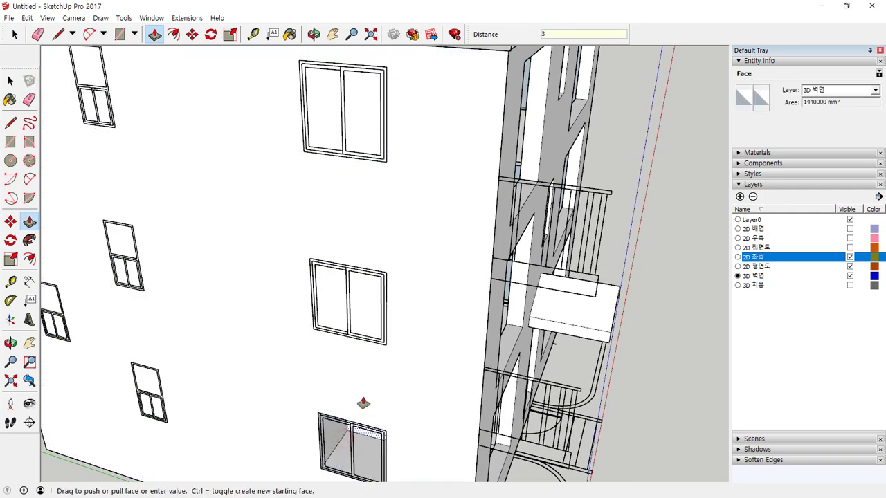
pyautogui.press('Return')
pyautogui.click(371, 313)
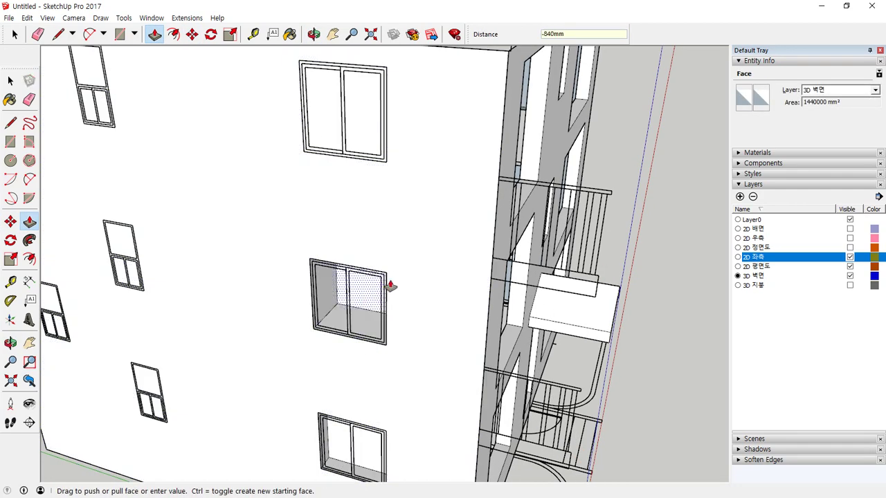
pyautogui.write('300')
pyautogui.press('Return')
pyautogui.click(372, 133)
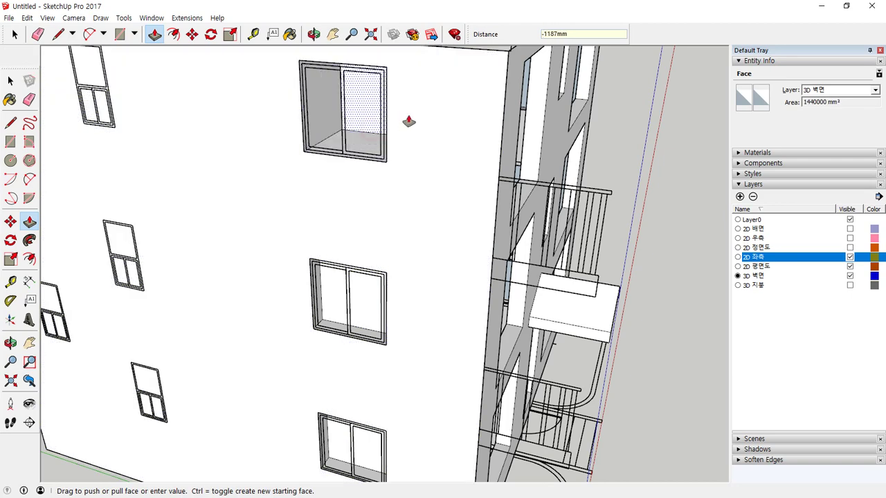
pyautogui.write('300')
pyautogui.press('Return')
pyautogui.press('space')
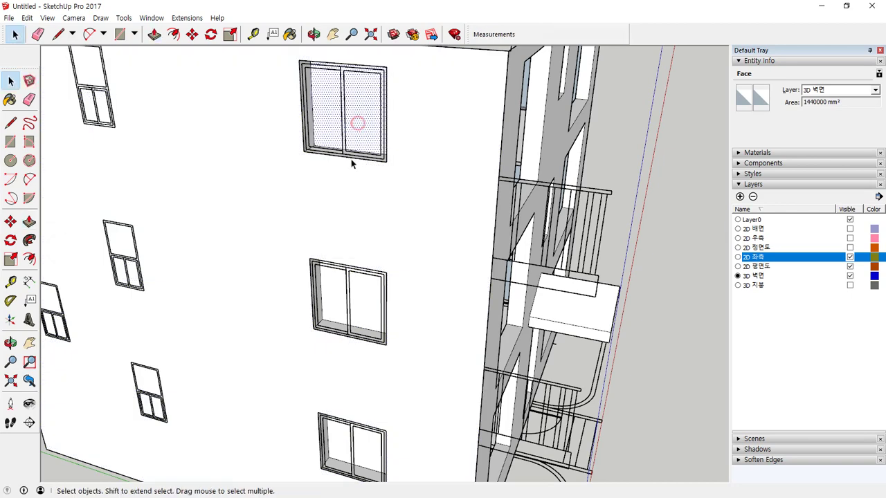
# Draw a rectangle over the lowest small window in the left wall's three-window column
pyautogui.moveTo(368, 448); pyautogui.dragTo(385, 377, button='middle')
pyautogui.scroll(8, 309, 424)
pyautogui.press('r')
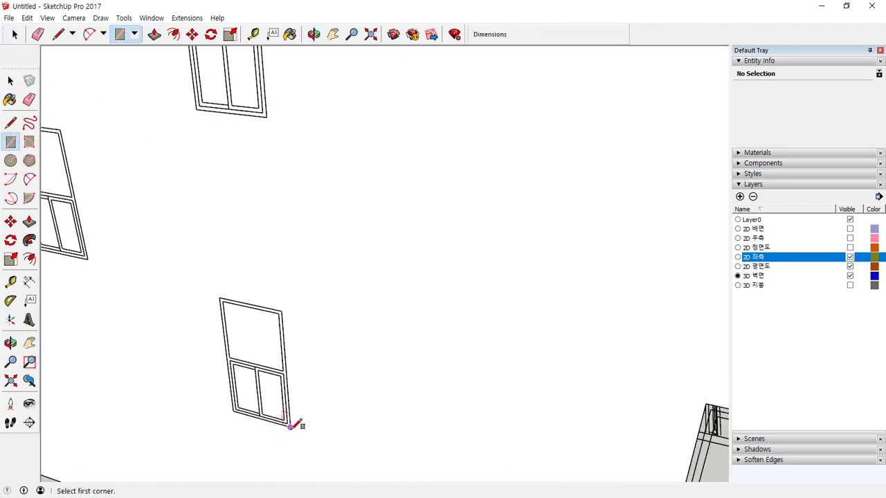
pyautogui.click(290, 428)
pyautogui.click(220, 299)
pyautogui.press('space')
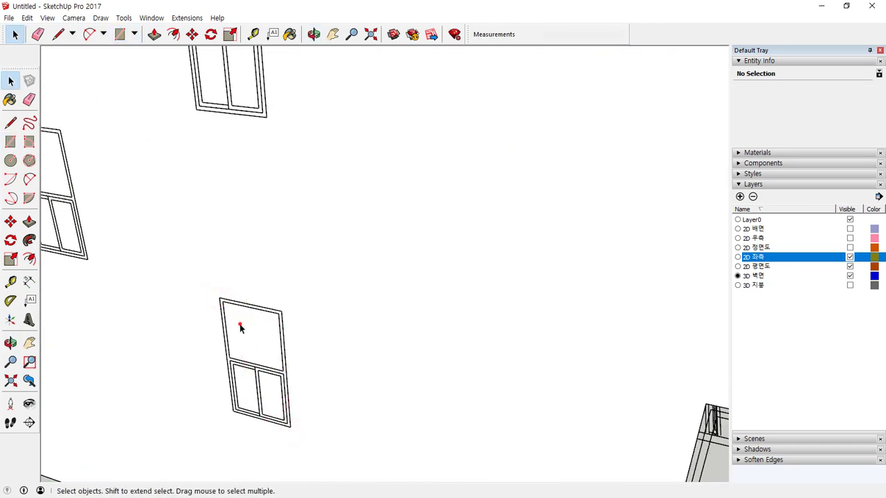
# Copy the small window face onto the lower window of the neighbouring column nearer the rear
pyautogui.click(277, 348)
pyautogui.press('m')
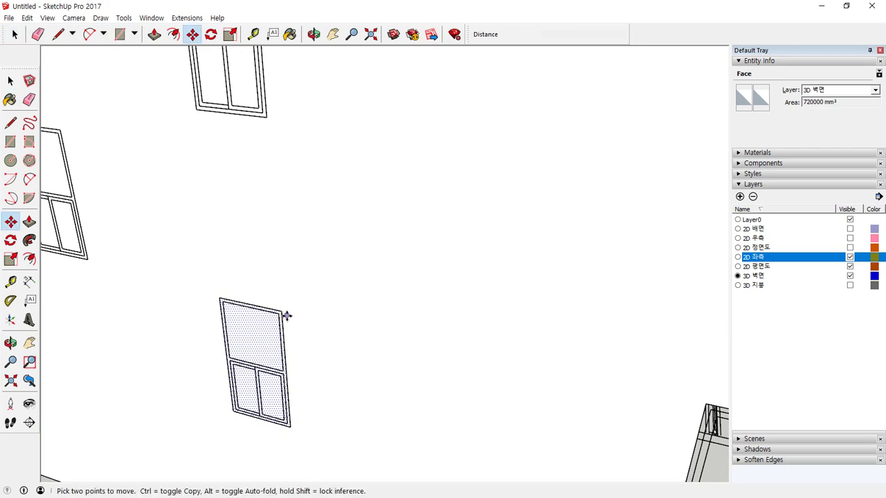
pyautogui.click(280, 313)
pyautogui.moveTo(184, 261); pyautogui.dragTo(218, 279, button='middle')
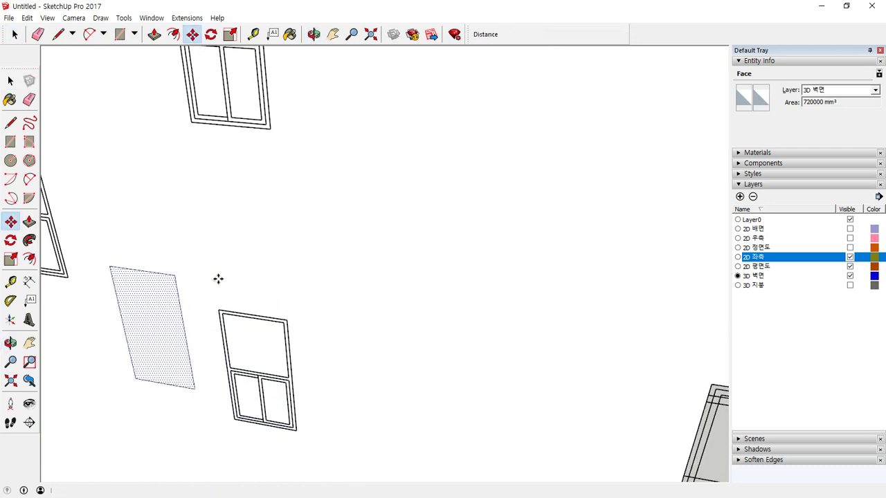
pyautogui.moveTo(186, 247); pyautogui.dragTo(275, 231, button='middle')
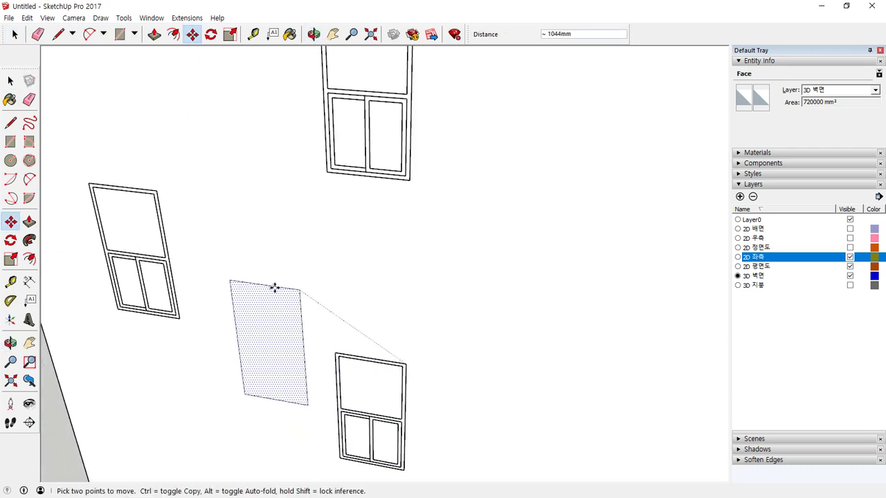
pyautogui.click(158, 191)
pyautogui.press('space')
# Copy both small window faces up 2800 mm to the next floor and repeat the copy with *2
pyautogui.click(359, 379)
pyautogui.keyDown('shift'); pyautogui.click(159, 242); pyautogui.keyUp('shift')
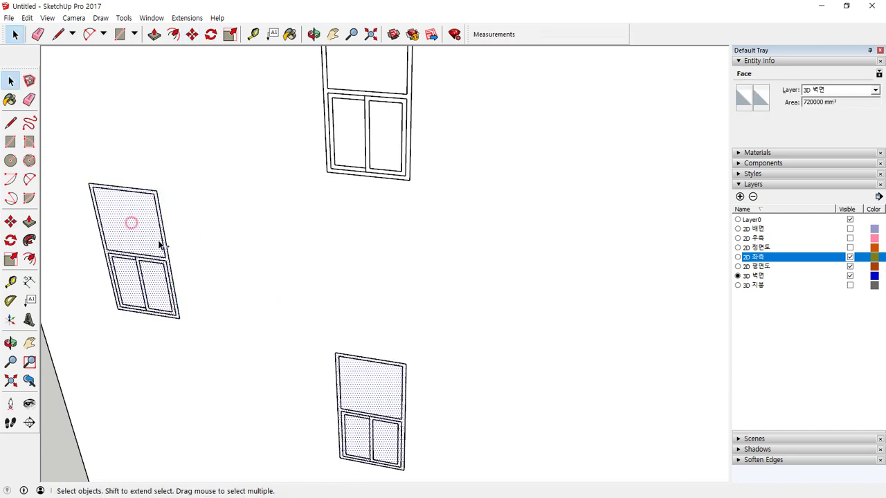
pyautogui.press('m')
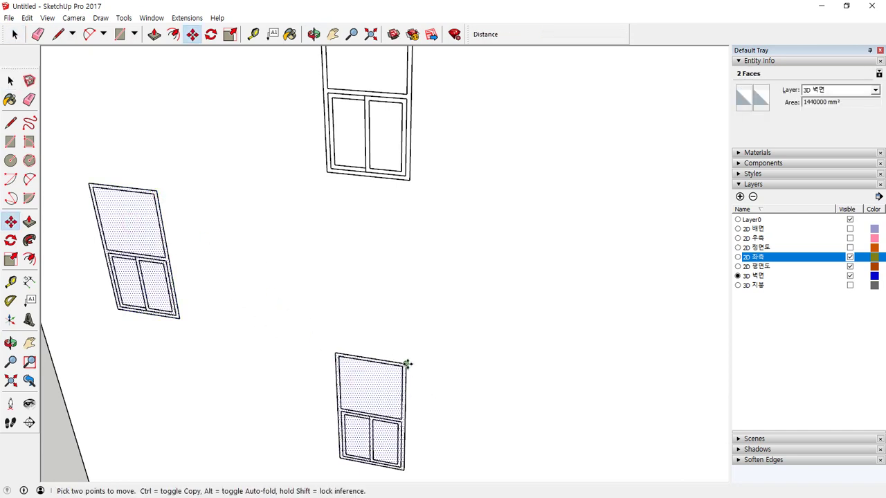
pyautogui.click(406, 364)
pyautogui.press('ctrl')
pyautogui.moveTo(406, 263); pyautogui.dragTo(376, 321, button='middle')
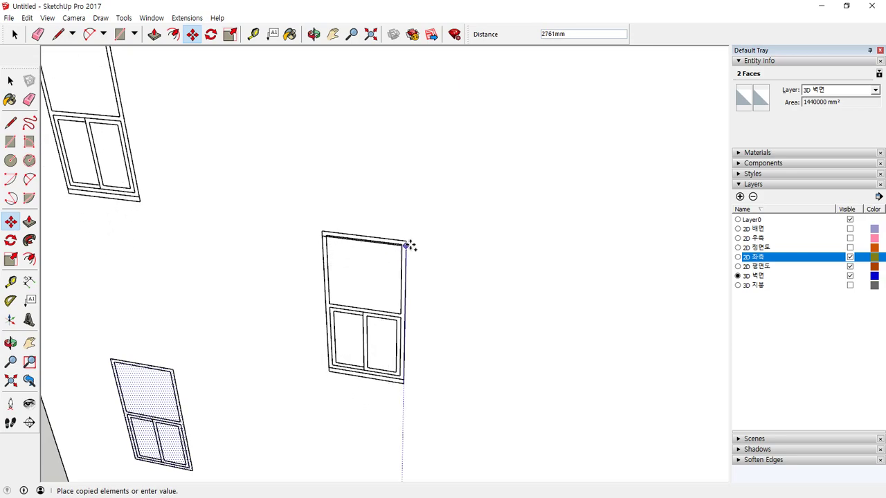
pyautogui.click(405, 243)
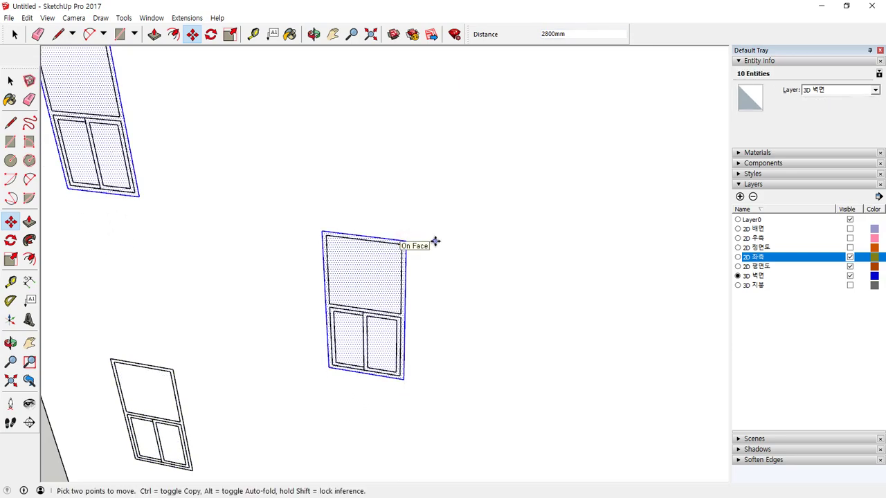
pyautogui.write('*2')
pyautogui.press('Return')
# Erase the surplus small window copy that projects above the left wall's top edge near the rear corner
pyautogui.scroll(-5, 415, 240)
pyautogui.moveTo(362, 223); pyautogui.dragTo(321, 225, button='middle')
pyautogui.scroll(2, 318, 221)
pyautogui.press('space')
pyautogui.click(300, 152)
pyautogui.scroll(2, 301, 152)
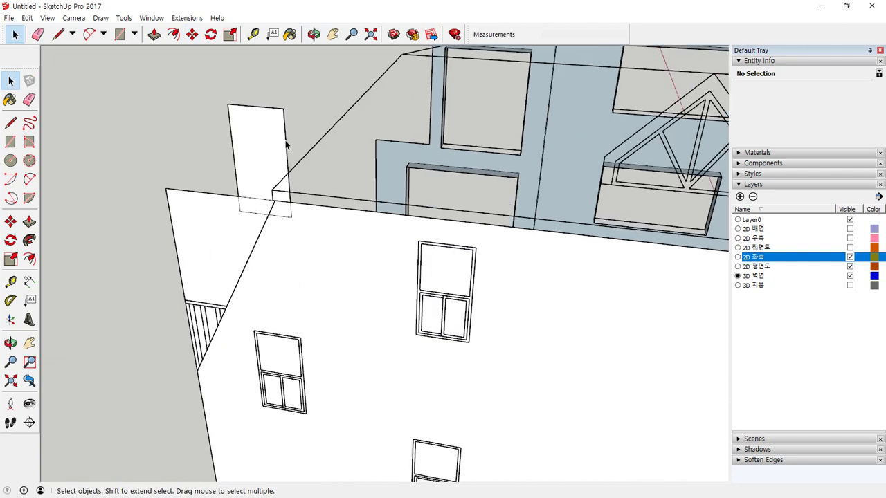
pyautogui.press('e')
pyautogui.click(260, 102)
pyautogui.scroll(2, 291, 211)
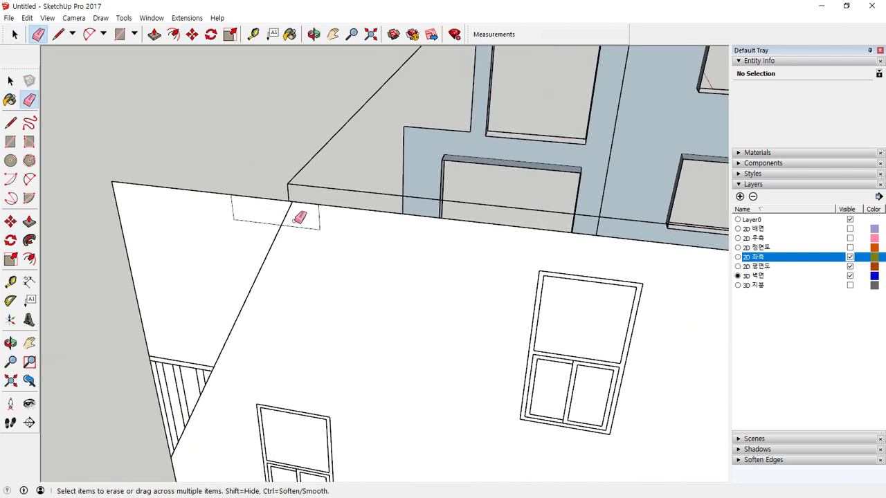
pyautogui.scroll(-3, 222, 236)
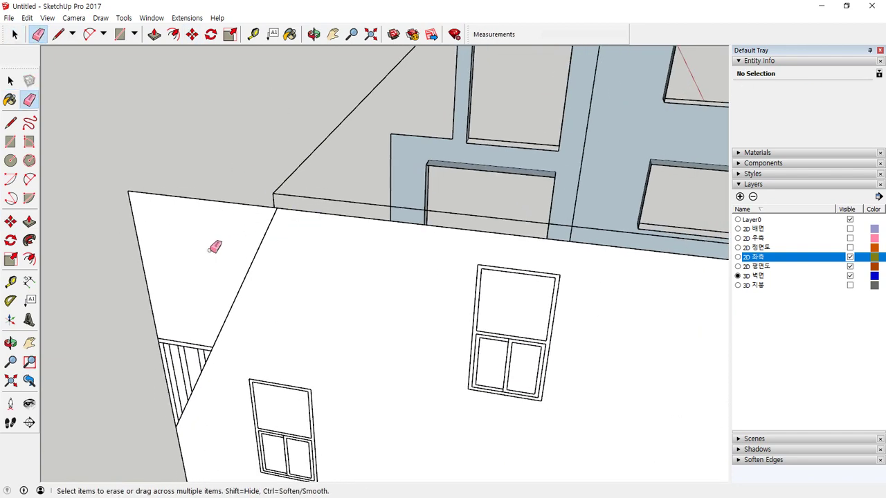
# Trace the left wall's sloped upper rear edge with a line and erase the surplus triangular corner outside it
pyautogui.press('l')
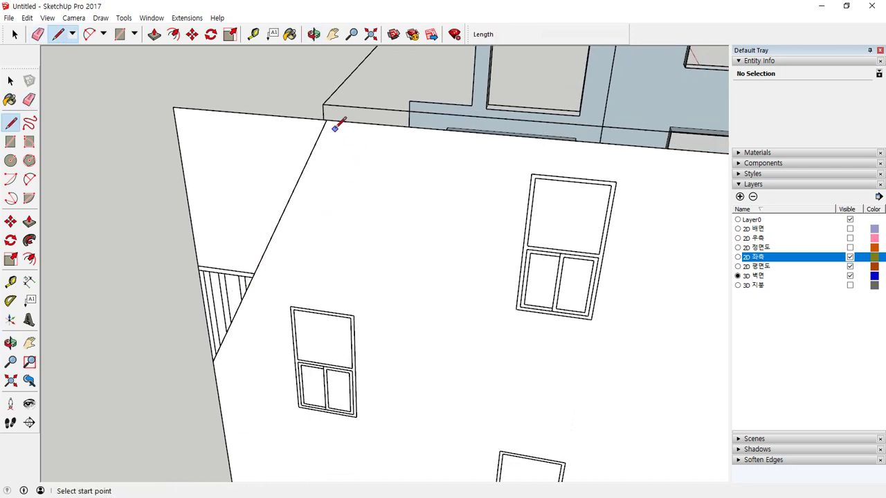
pyautogui.click(326, 120)
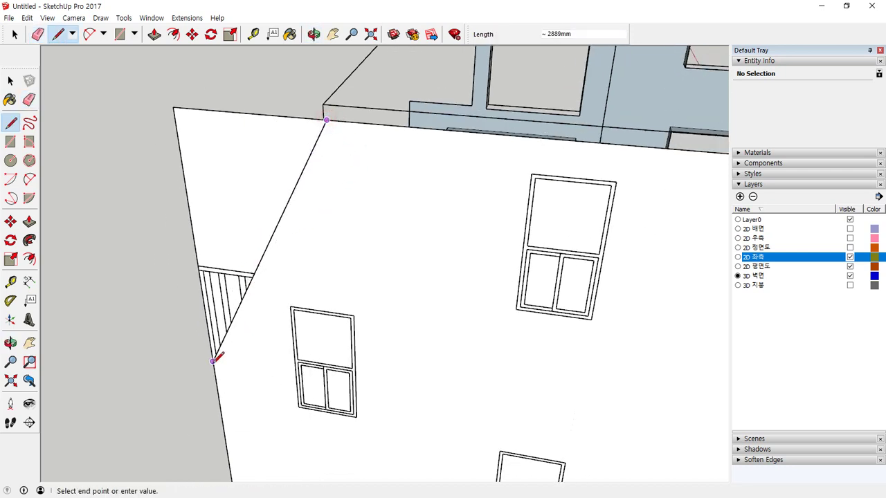
pyautogui.press('e')
pyautogui.scroll(-3, 170, 146)
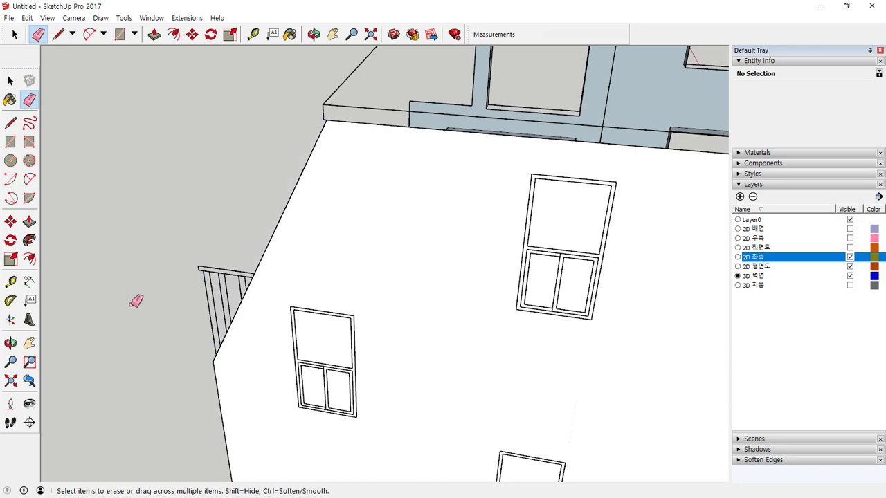
pyautogui.moveTo(134, 301)
pyautogui.mouseDown(button='middle')
pyautogui.moveTo(430, 265)
pyautogui.moveTo(404, 233)
pyautogui.moveTo(320, 363)
pyautogui.moveTo(155, 237)
pyautogui.moveTo(272, 245)
pyautogui.moveTo(630, 307)
pyautogui.mouseUp(button='middle')
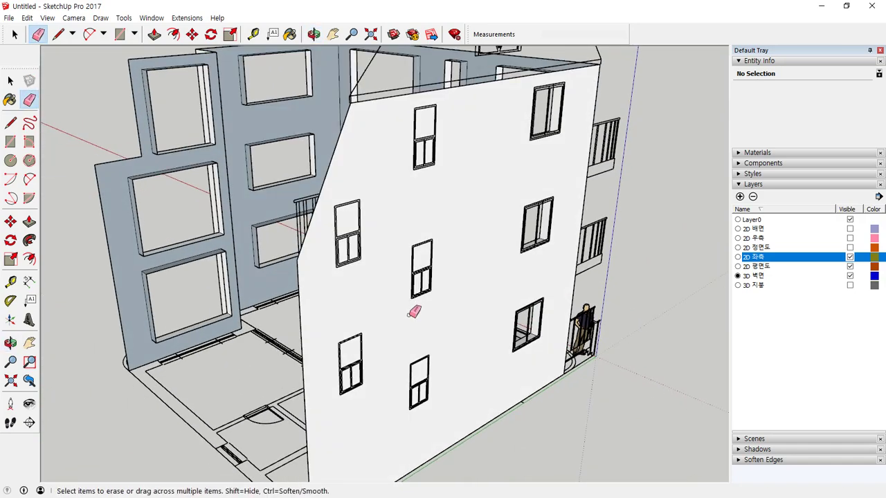
# Push the upper three small window faces in the left wall inward by 300 mm
pyautogui.scroll(-5, 411, 311)
pyautogui.moveTo(398, 271)
pyautogui.mouseDown(button='middle')
pyautogui.moveTo(193, 245)
pyautogui.moveTo(309, 163)
pyautogui.moveTo(455, 261)
pyautogui.moveTo(302, 205)
pyautogui.mouseUp(button='middle')
pyautogui.scroll(4, 254, 174)
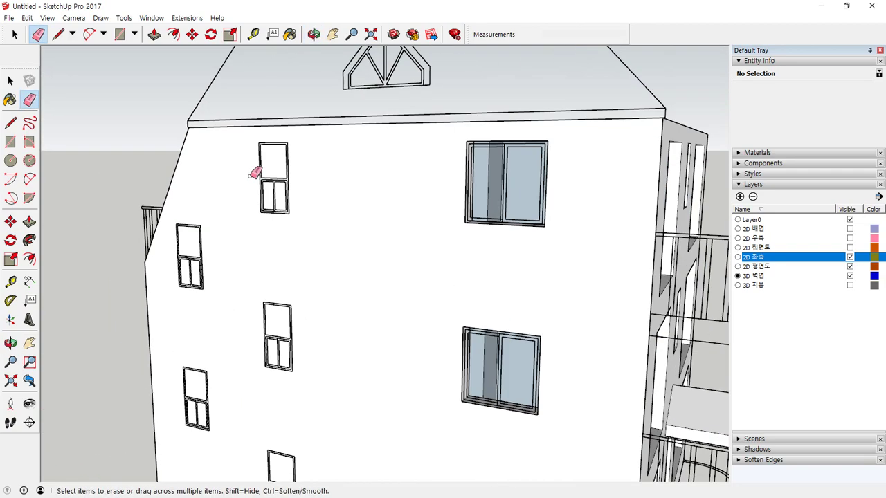
pyautogui.press('p')
pyautogui.click(291, 153)
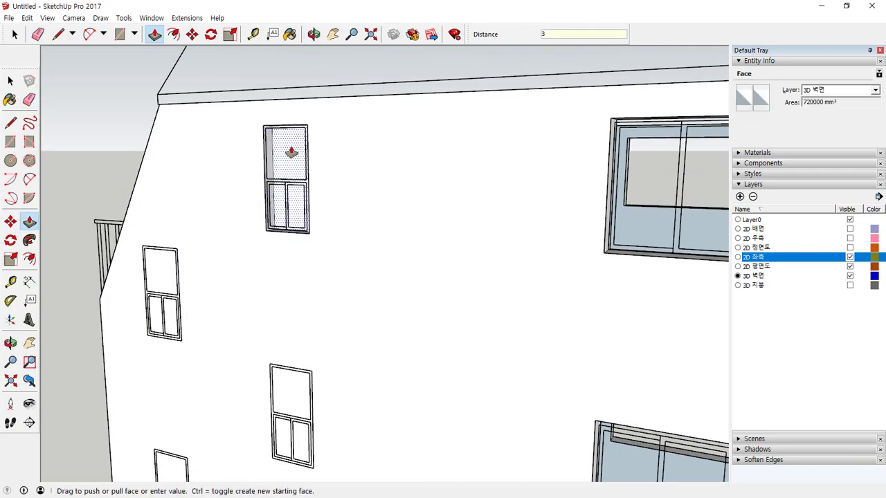
pyautogui.press('Return')
pyautogui.doubleClick(293, 376)
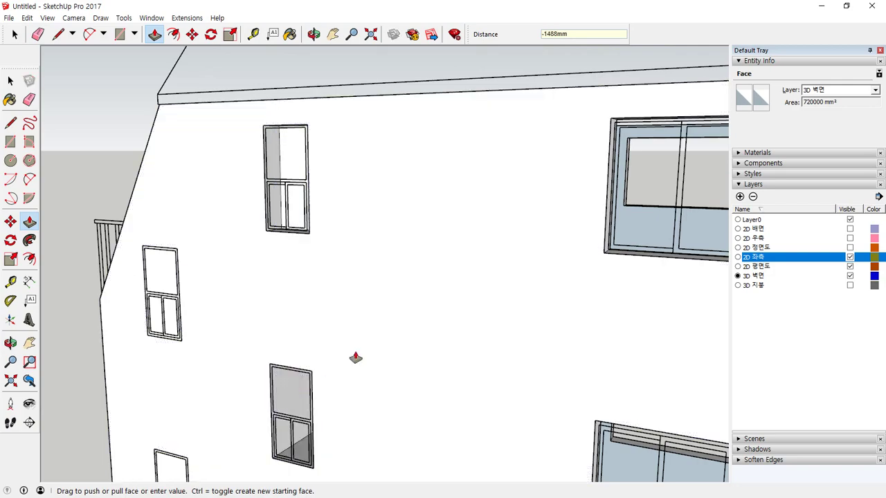
pyautogui.write('300')
pyautogui.press('Return')
pyautogui.click(160, 279)
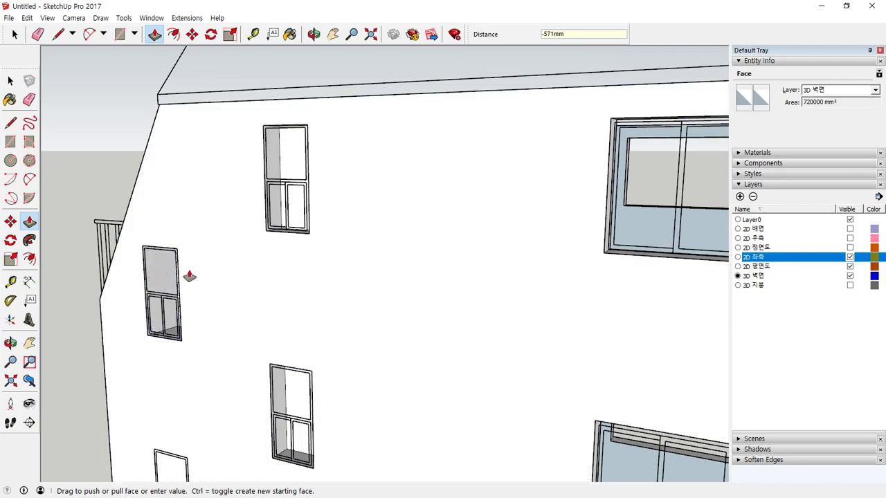
pyautogui.write('300')
pyautogui.press('Return')
# Push the two lowest small window faces in the left wall inward by 300 mm
pyautogui.keyDown('shift'); pyautogui.moveTo(217, 411); pyautogui.dragTo(238, 268, button='middle'); pyautogui.keyUp('shift')
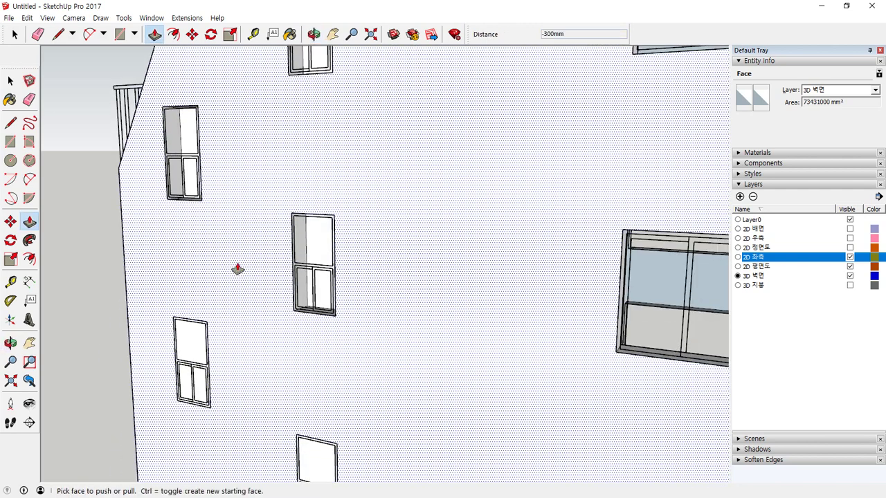
pyautogui.click(190, 336)
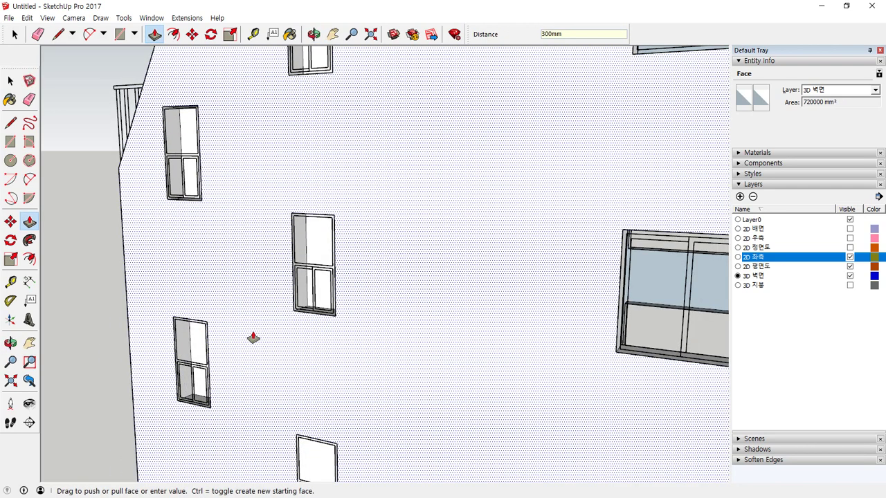
pyautogui.keyDown('shift'); pyautogui.moveTo(253, 337); pyautogui.dragTo(322, 330, button='middle'); pyautogui.keyUp('shift')
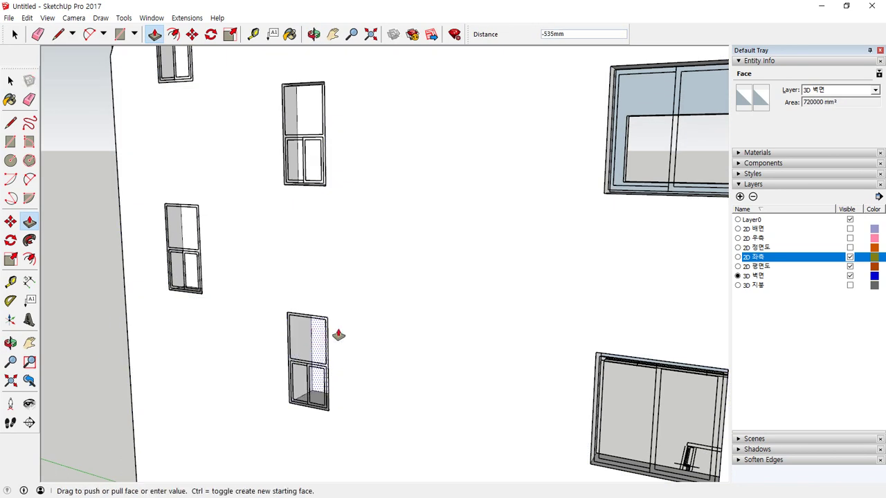
pyautogui.press('Return')
# Delete the recessed back faces of the left wall's five small windows to open them through the wall
pyautogui.scroll(-2, 347, 339)
pyautogui.scroll(2, 327, 342)
pyautogui.press('space')
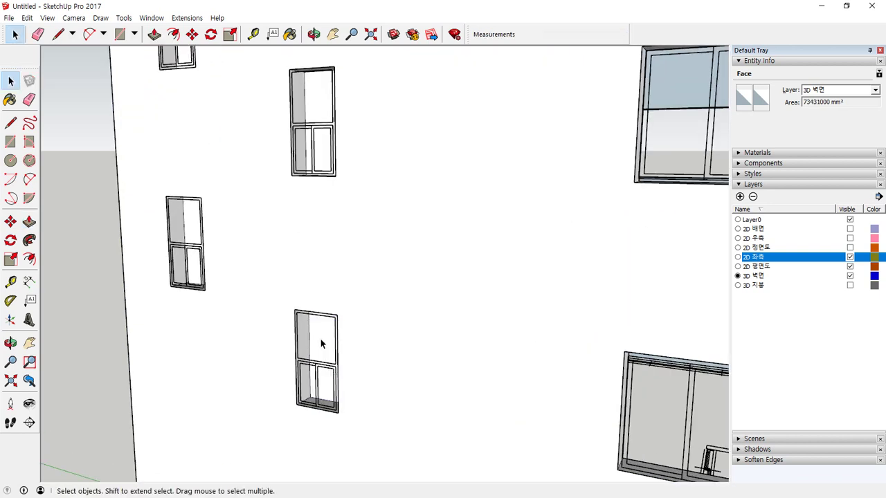
pyautogui.click(321, 338)
pyautogui.press('Escape')
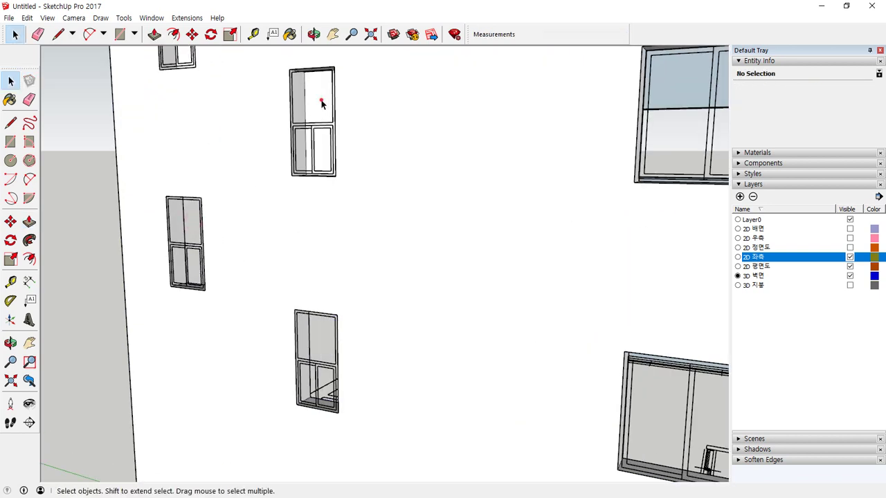
pyautogui.moveTo(321, 102); pyautogui.dragTo(232, 205, button='middle')
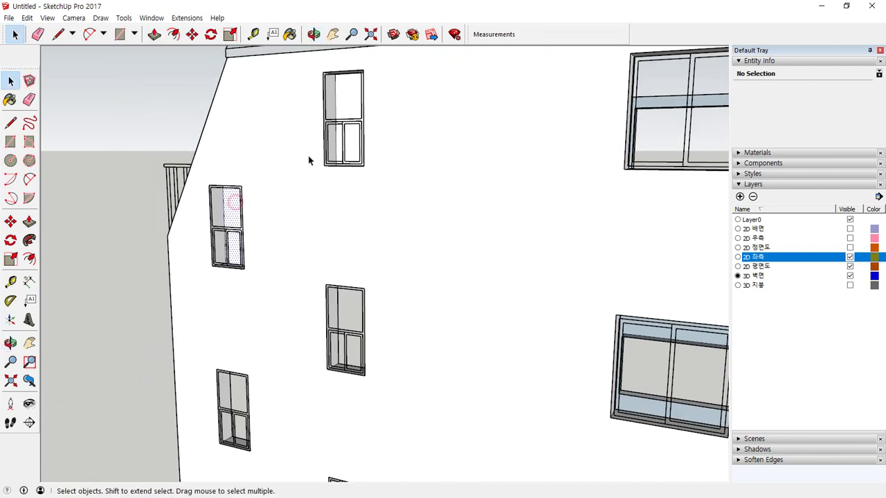
pyautogui.moveTo(346, 99); pyautogui.dragTo(437, 259, button='middle')
pyautogui.scroll(3, 319, 315)
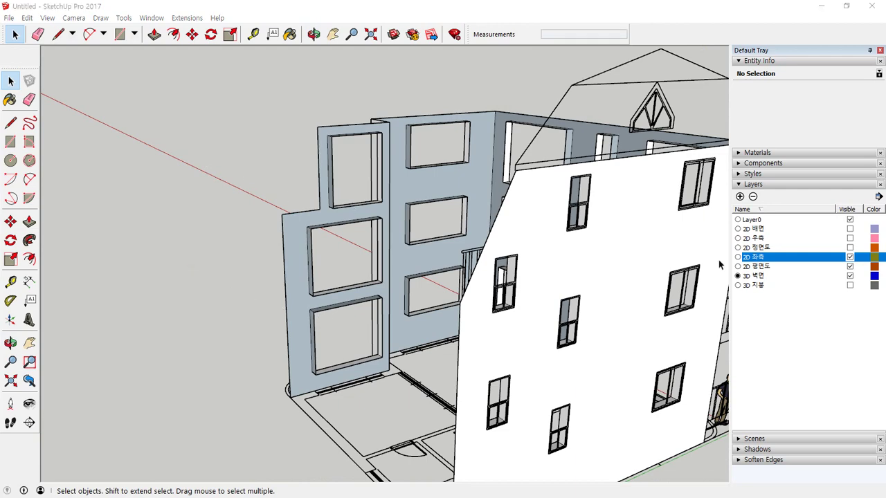
# Hide the 2D 좌측 and 2D 평면도 layers and show the 2D 배면 layer
pyautogui.moveTo(424, 313); pyautogui.dragTo(469, 271, button='middle')
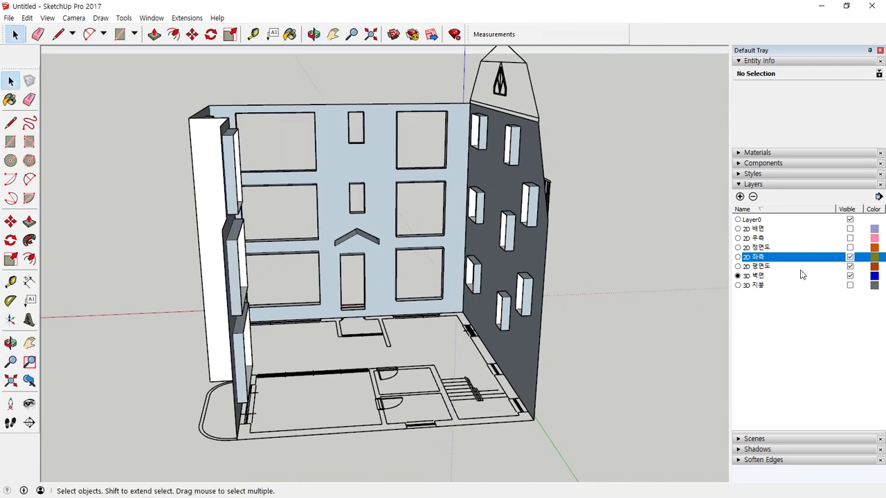
pyautogui.click(850, 257)
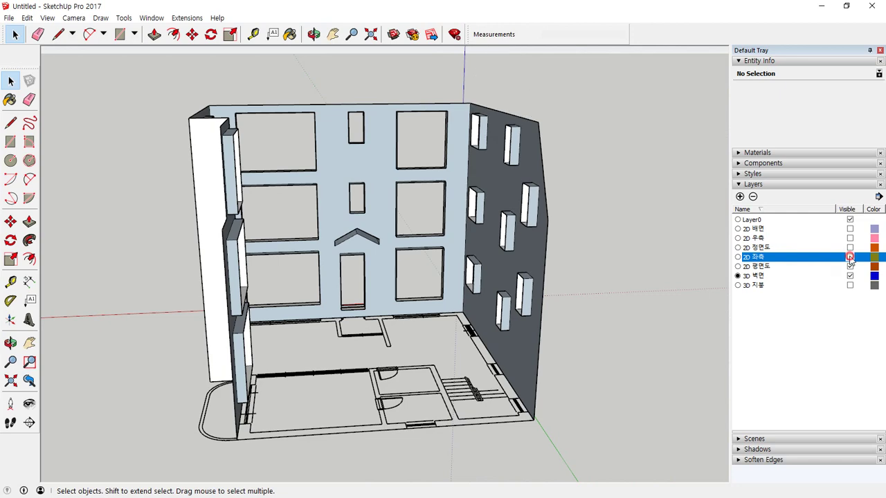
pyautogui.click(850, 229)
pyautogui.moveTo(681, 265); pyautogui.dragTo(827, 302, button='middle')
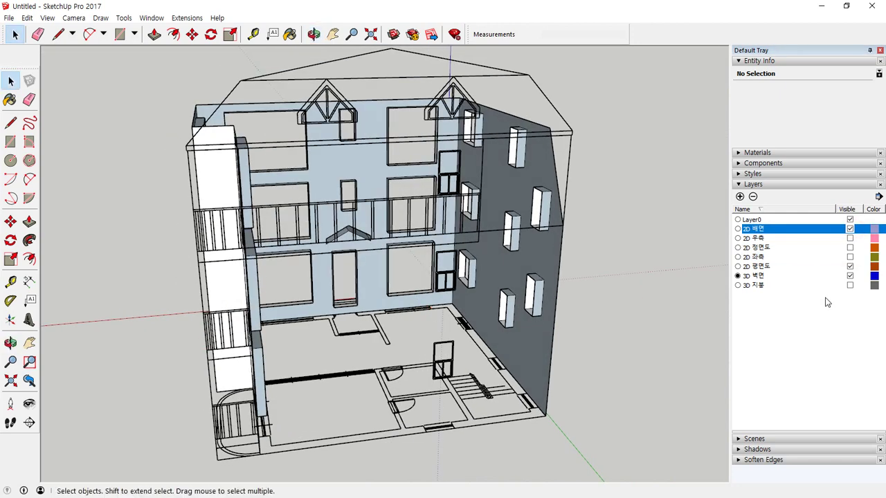
pyautogui.click(850, 266)
pyautogui.moveTo(302, 319); pyautogui.dragTo(313, 339, button='middle')
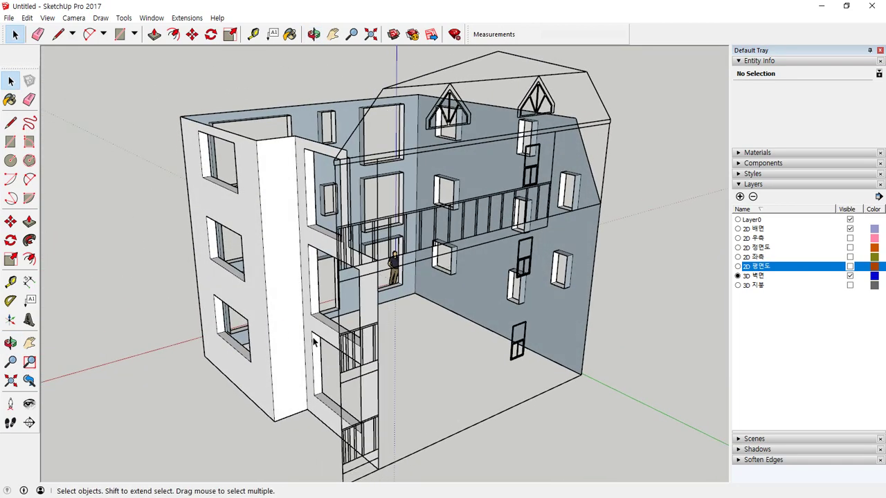
# Draw the lower rear wall rectangle from the balcony-side base corner to the lower end of the left wall's slope
pyautogui.press('r')
pyautogui.click(380, 469)
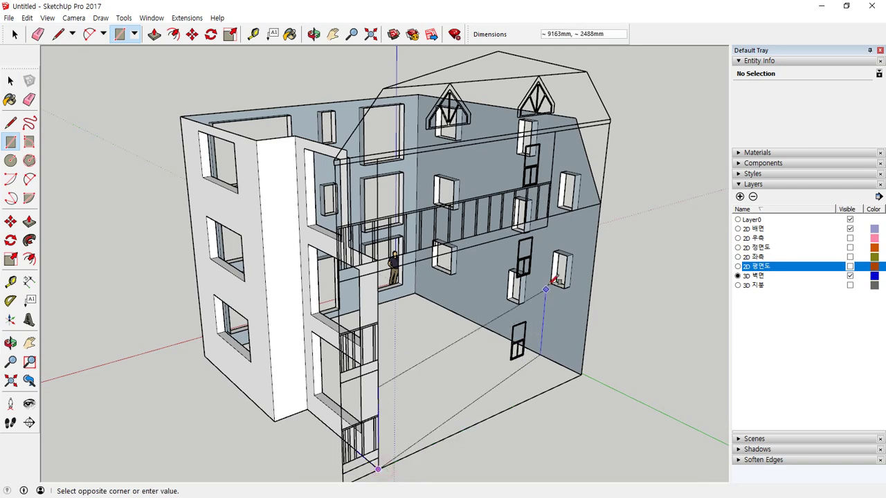
pyautogui.click(601, 201)
pyautogui.moveTo(448, 259); pyautogui.dragTo(310, 246, button='middle')
pyautogui.scroll(3, 309, 246)
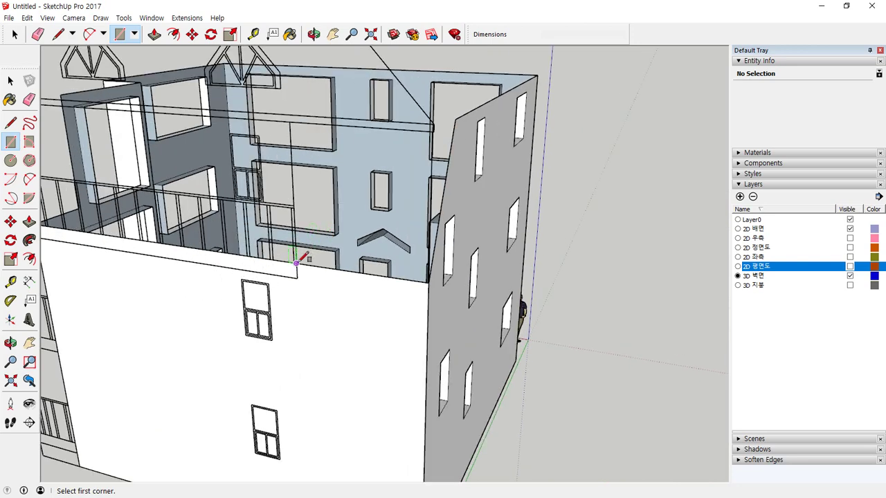
# Draw a second rear wall rectangle above it, from the balcony's inner end up to the eave corner
pyautogui.scroll(5, 425, 132)
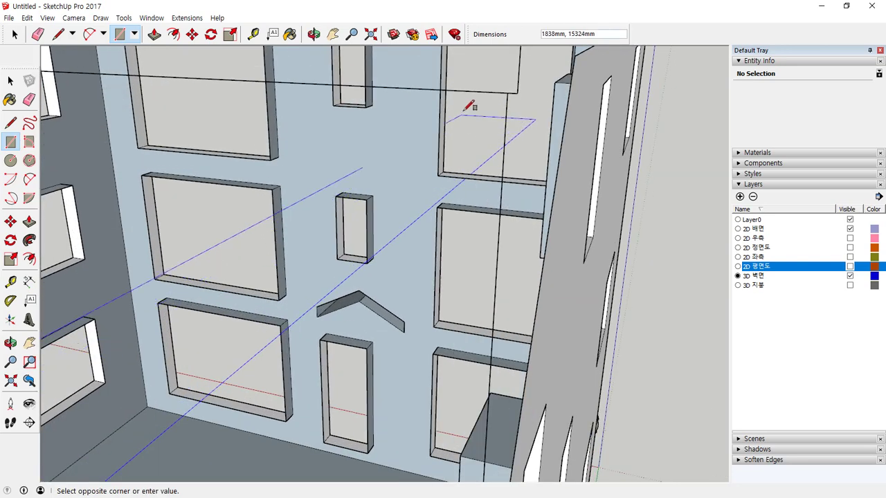
pyautogui.click(511, 90)
pyautogui.scroll(-6, 512, 222)
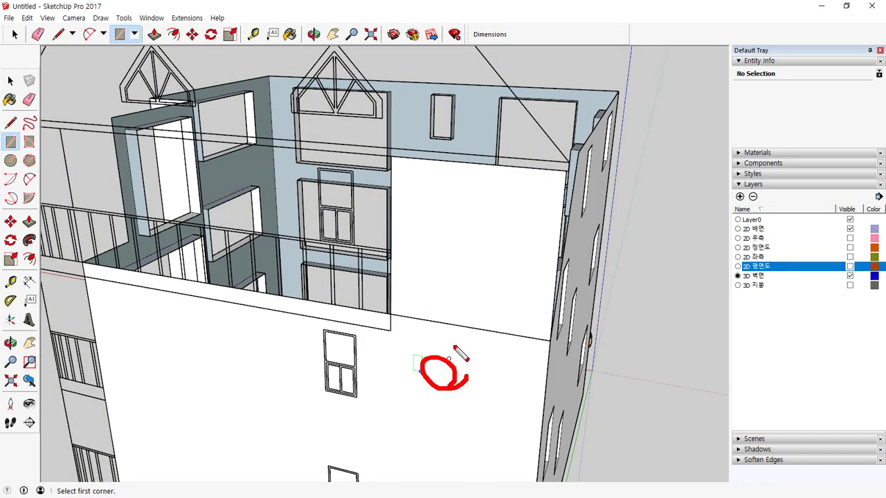
# Examine how the new rear wall faces meet the balcony-side wall and the left wall's sloped edge
pyautogui.moveTo(171, 390)
pyautogui.mouseDown(button='middle')
pyautogui.moveTo(231, 366)
pyautogui.moveTo(433, 336)
pyautogui.mouseUp(button='middle')
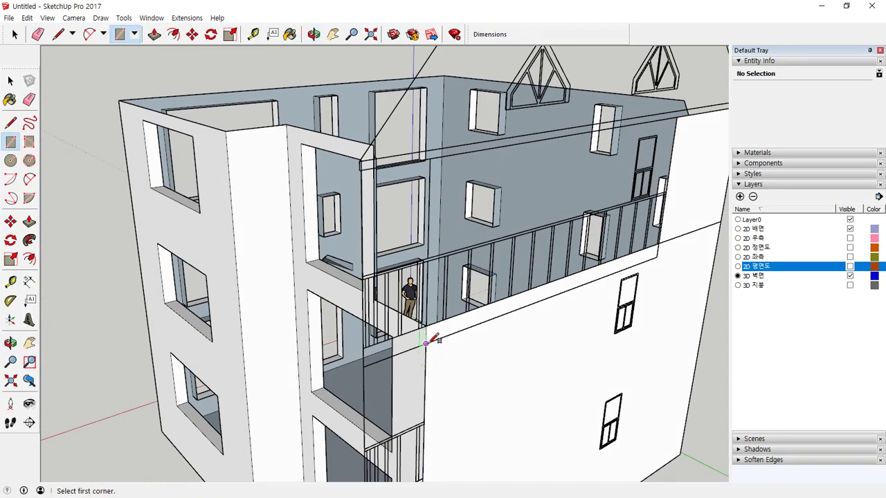
pyautogui.scroll(6, 439, 323)
pyautogui.moveTo(397, 311); pyautogui.dragTo(416, 322)
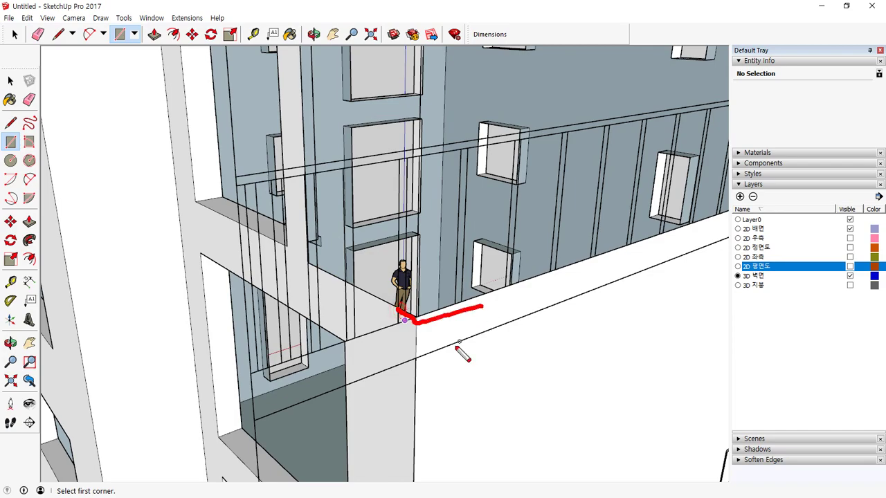
pyautogui.moveTo(458, 344)
pyautogui.mouseDown(button='middle')
pyautogui.moveTo(408, 342)
pyautogui.moveTo(338, 314)
pyautogui.mouseUp(button='middle')
pyautogui.press('space')
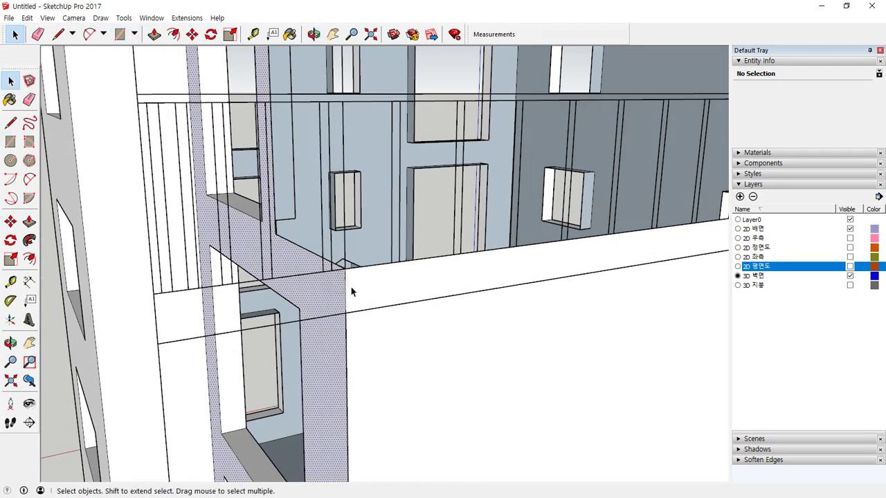
pyautogui.click(354, 292)
pyautogui.scroll(-10, 367, 364)
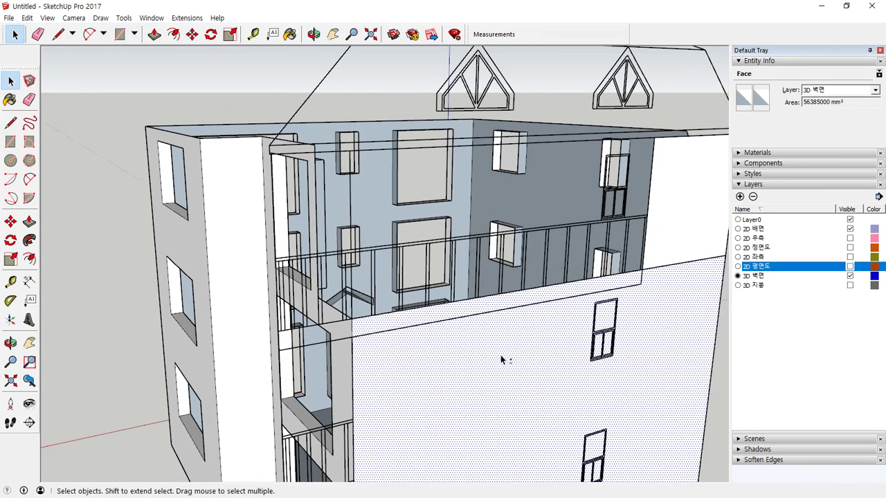
pyautogui.moveTo(359, 360); pyautogui.dragTo(217, 262, button='middle')
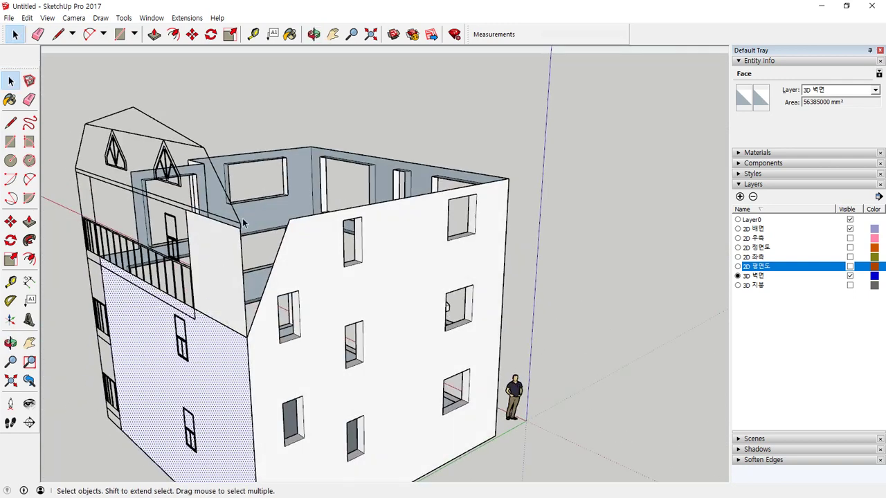
pyautogui.moveTo(221, 353); pyautogui.dragTo(223, 194)
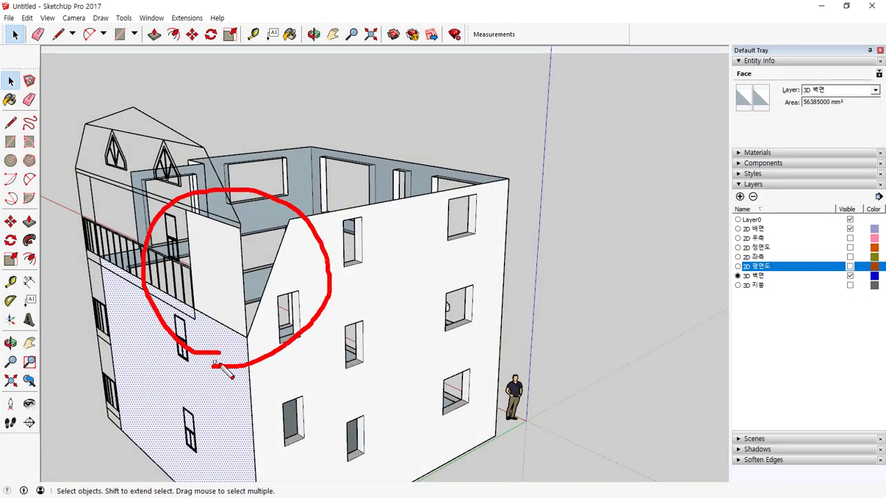
pyautogui.press('Escape')
pyautogui.click(203, 144)
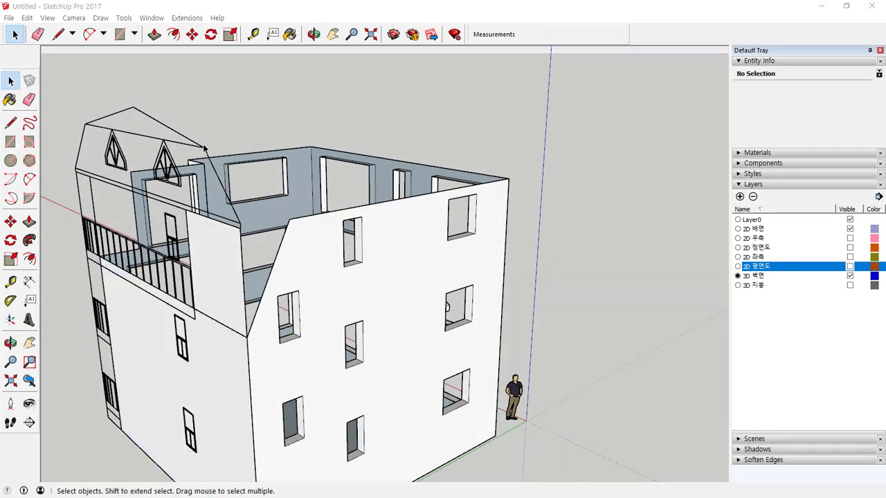
# Move the upper rear panel's top edge so its corner meets the upper end of the left wall's slope
pyautogui.scroll(3, 332, 183)
pyautogui.moveTo(167, 245); pyautogui.dragTo(213, 246, button='middle')
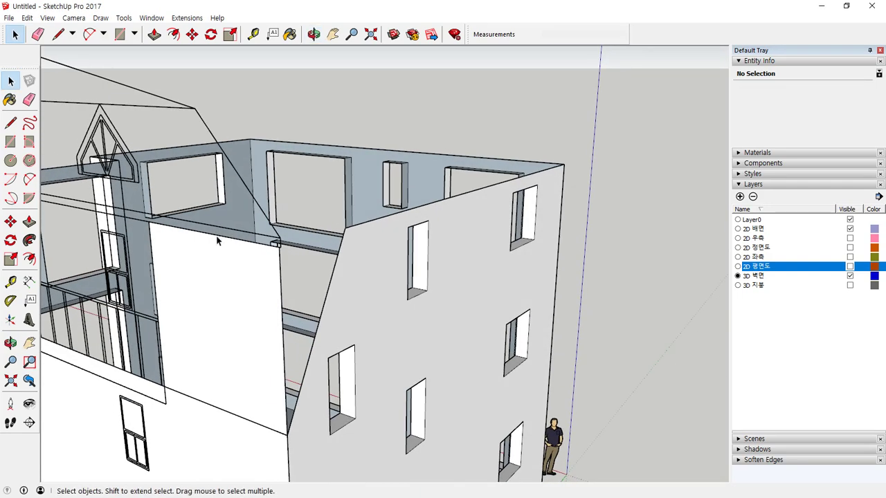
pyautogui.click(217, 239)
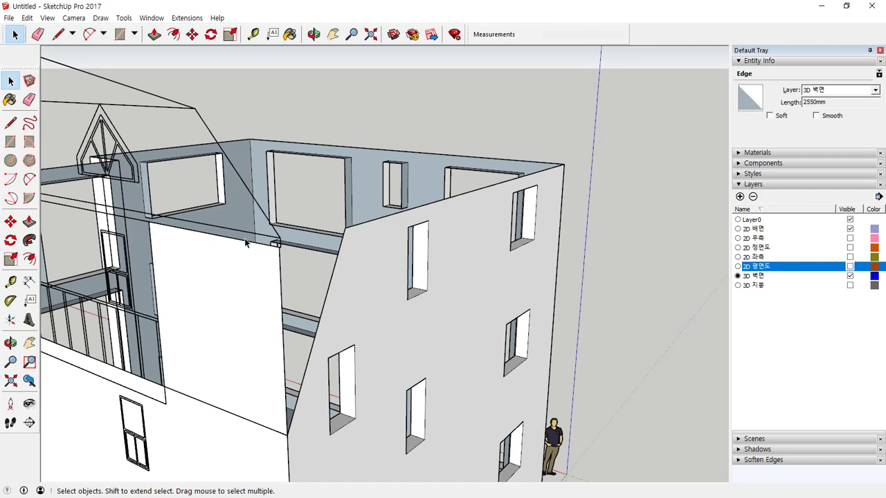
pyautogui.press('m')
pyautogui.scroll(2, 277, 247)
pyautogui.click(277, 247)
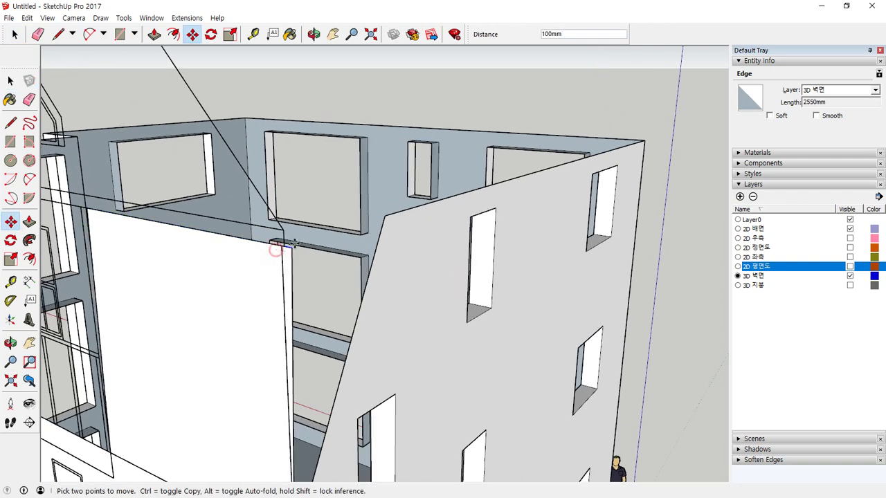
pyautogui.moveTo(388, 219); pyautogui.dragTo(322, 214, button='middle')
pyautogui.scroll(1, 303, 218)
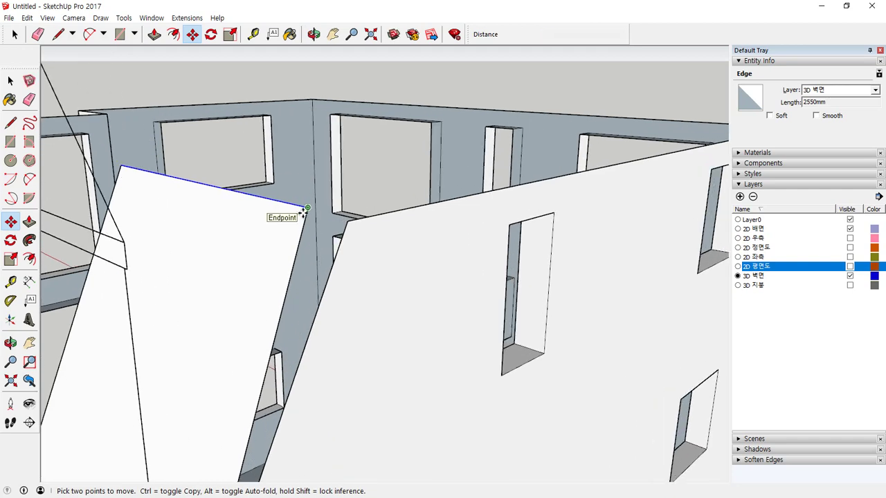
pyautogui.click(308, 209)
pyautogui.click(349, 223)
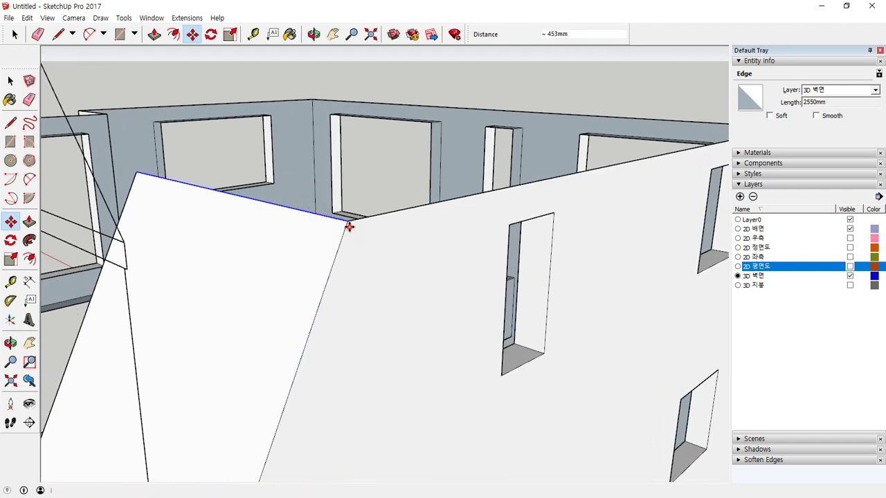
pyautogui.scroll(-3, 309, 306)
pyautogui.scroll(-1, 310, 377)
pyautogui.moveTo(311, 408); pyautogui.dragTo(153, 316, button='middle')
pyautogui.moveTo(263, 121); pyautogui.dragTo(224, 131)
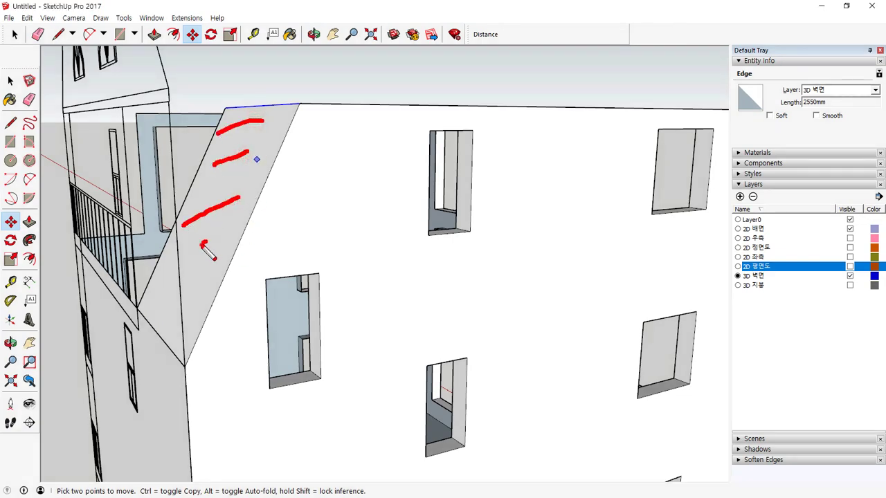
# Hide the 2D 배면 layer and outline the terrace recess's triangular end with a vertical edge and a 1300 mm horizontal edge
pyautogui.moveTo(108, 312)
pyautogui.mouseDown(button='middle')
pyautogui.moveTo(450, 332)
pyautogui.moveTo(552, 263)
pyautogui.moveTo(374, 297)
pyautogui.mouseUp(button='middle')
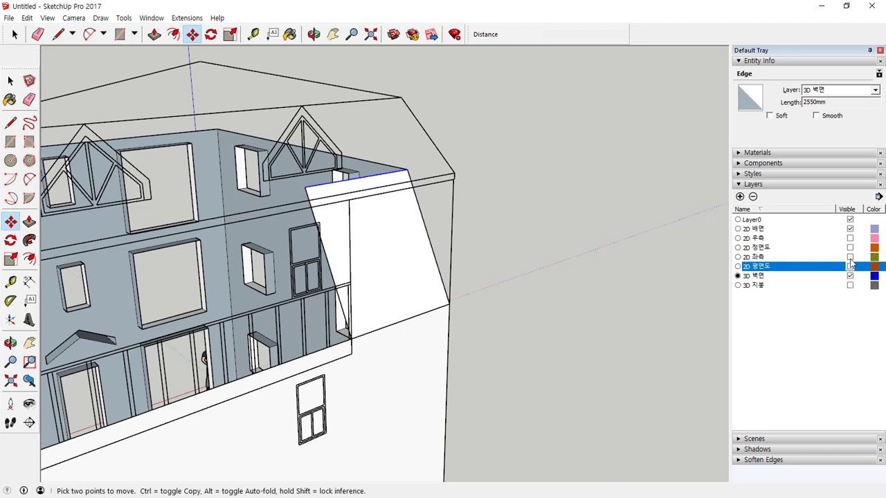
pyautogui.click(850, 229)
pyautogui.moveTo(406, 298); pyautogui.dragTo(489, 248, button='middle')
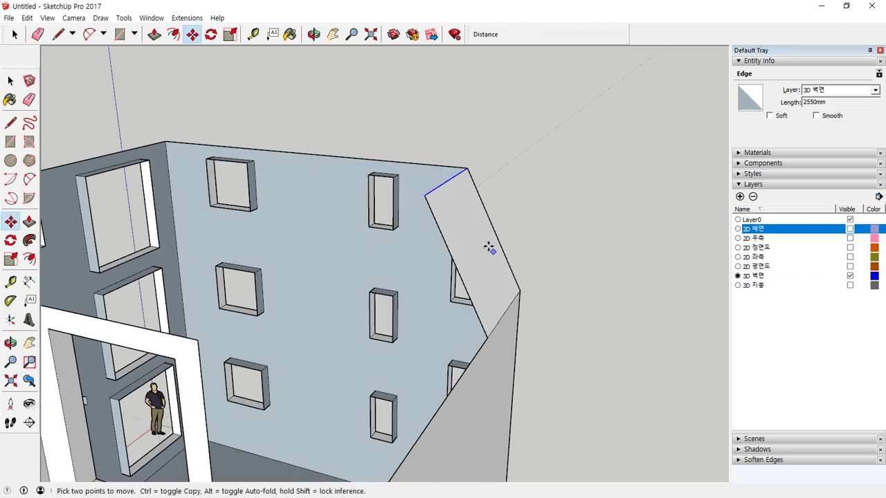
pyautogui.press('l')
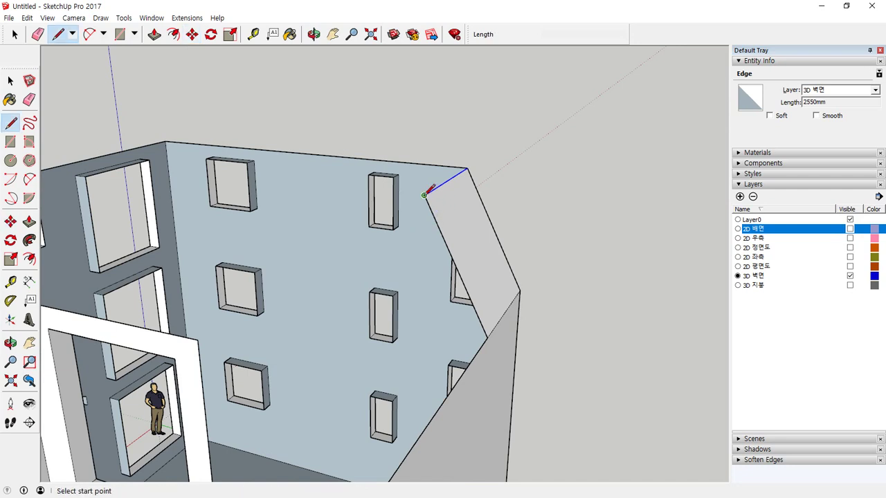
pyautogui.click(424, 195)
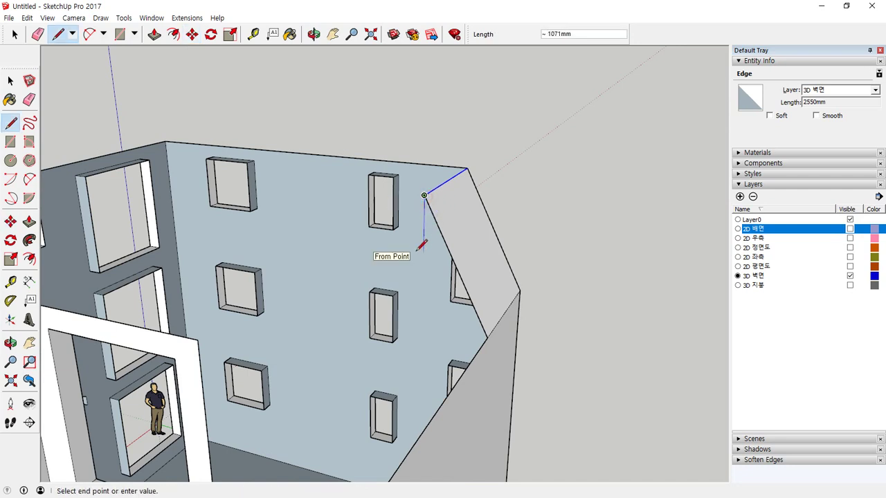
pyautogui.click(490, 333)
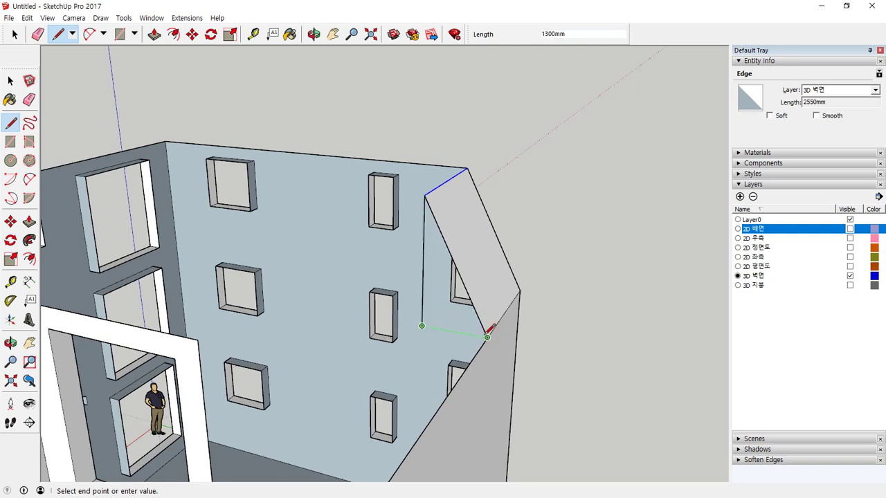
pyautogui.click(488, 337)
# Draw the 6400 mm inner edge of the terrace floor and the wall's top edge to close the floor, recessed wall and top face
pyautogui.moveTo(421, 325); pyautogui.dragTo(309, 360, button='middle')
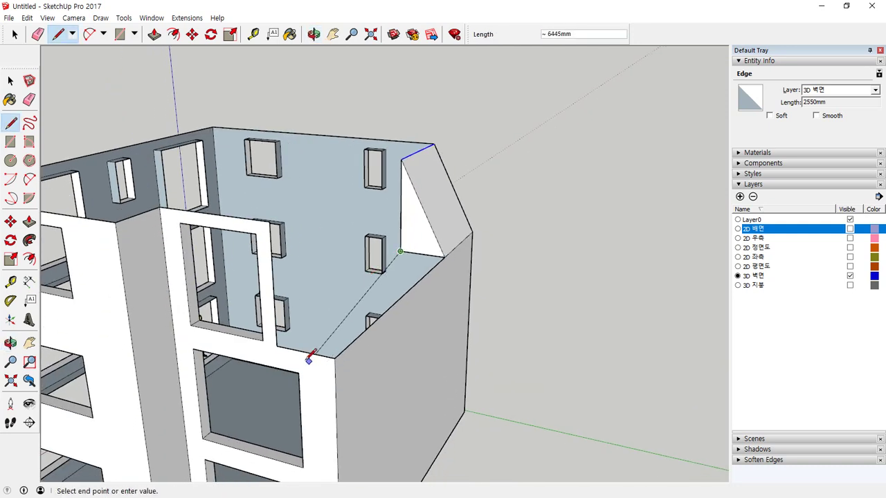
pyautogui.click(277, 345)
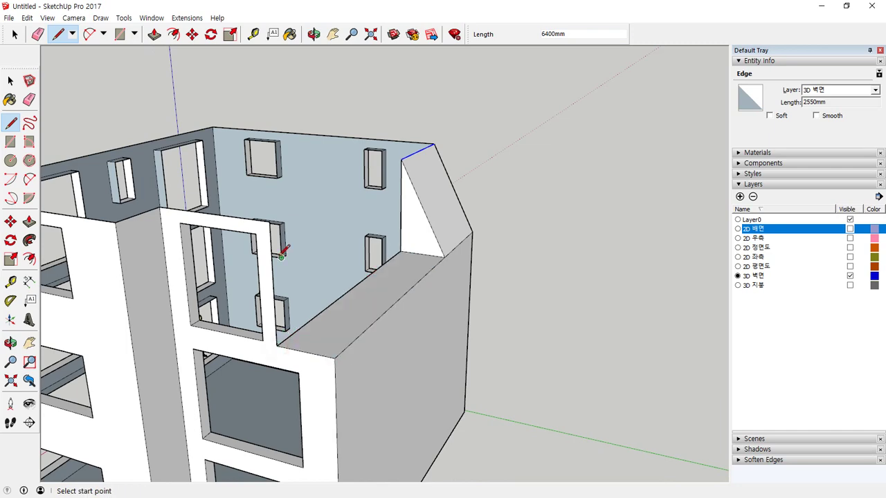
pyautogui.click(401, 159)
pyautogui.moveTo(431, 221); pyautogui.dragTo(268, 242, button='middle')
pyautogui.press('space')
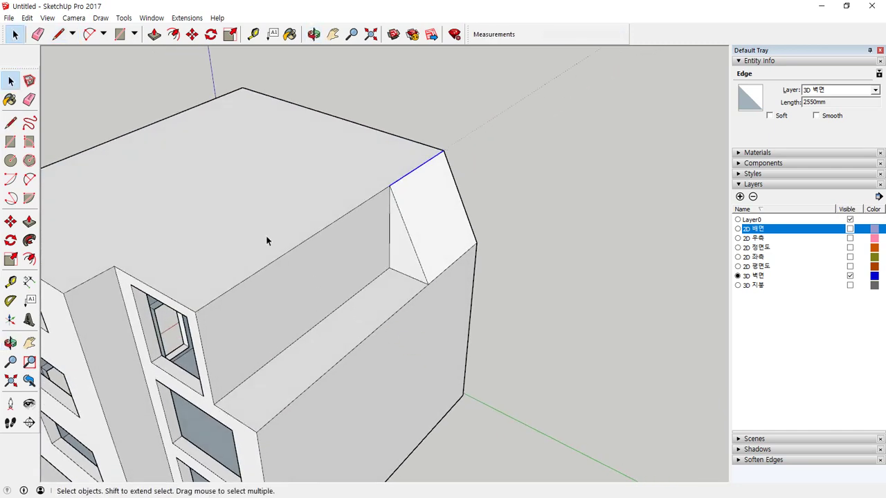
pyautogui.click(274, 252)
pyautogui.press('Delete')
pyautogui.moveTo(317, 363); pyautogui.dragTo(329, 221, button='middle')
pyautogui.moveTo(533, 332); pyautogui.dragTo(496, 217, button='middle')
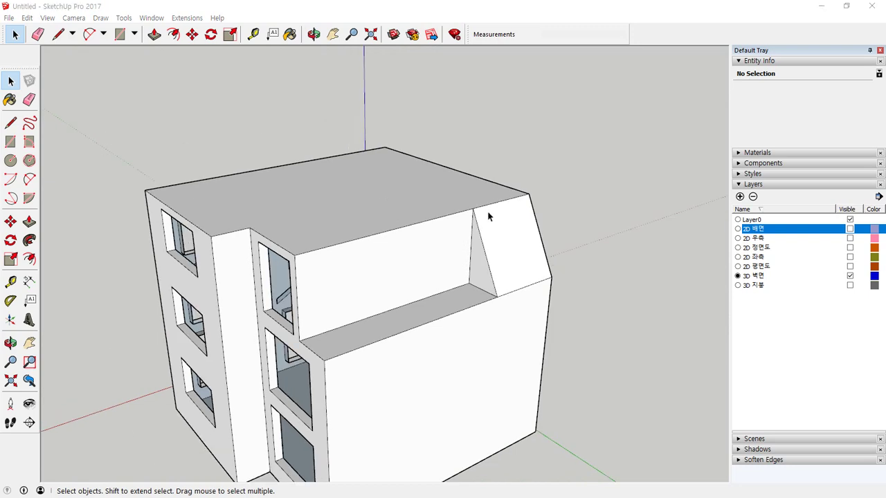
# Show the 2D 배면 layer and draw a 1200 mm by 600 mm rectangle over the lowest rear window
pyautogui.click(850, 230)
pyautogui.moveTo(396, 319); pyautogui.dragTo(378, 391, button='middle')
pyautogui.scroll(8, 443, 398)
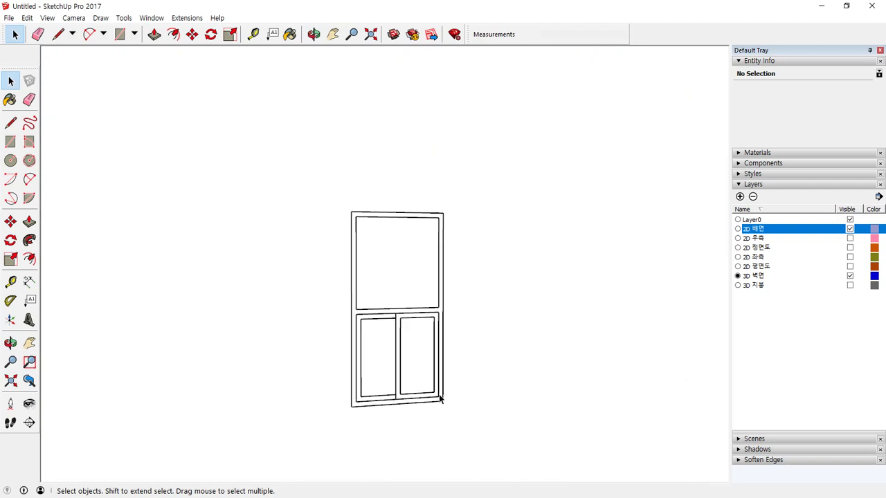
pyautogui.press('r')
pyautogui.click(451, 204)
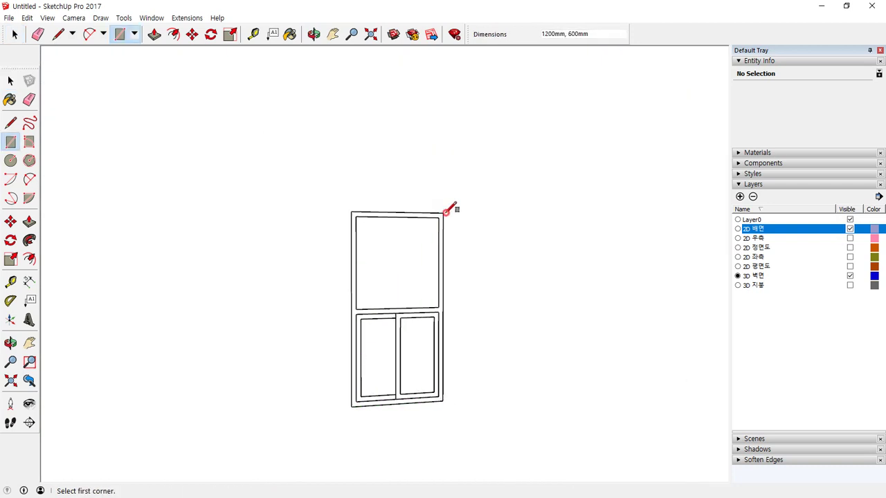
# Copy the lowest window face straight up at 2800 mm spacing onto the upper windows of the rear elevation
pyautogui.press('space')
pyautogui.click(408, 251)
pyautogui.press('m')
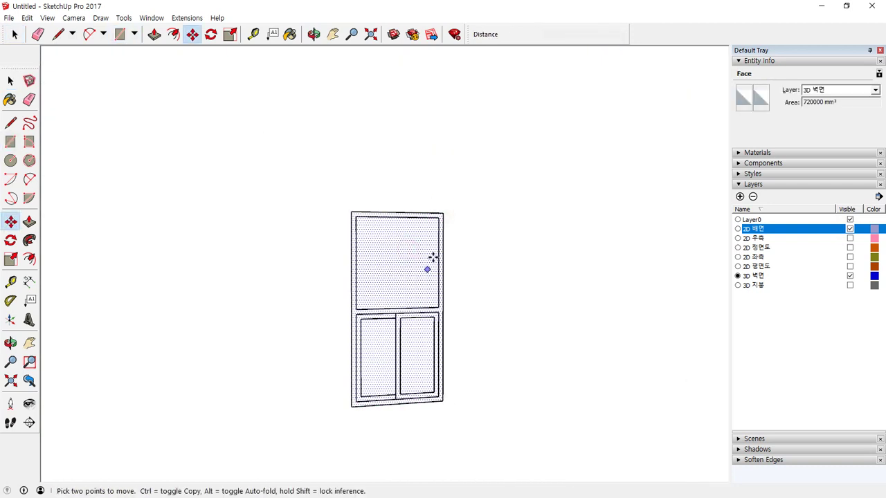
pyautogui.click(443, 213)
pyautogui.press('ctrl')
pyautogui.scroll(-3, 447, 184)
pyautogui.keyDown('shift'); pyautogui.moveTo(448, 179); pyautogui.dragTo(405, 418, button='middle'); pyautogui.keyUp('shift')
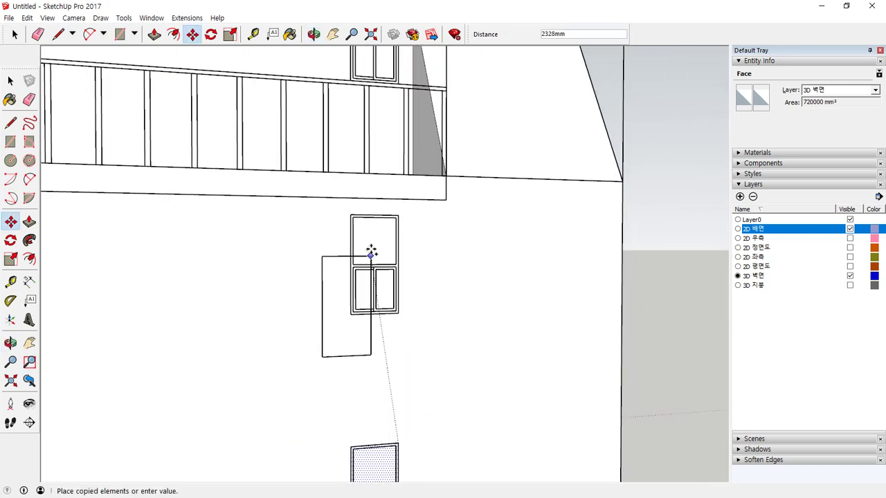
pyautogui.scroll(1, 374, 234)
pyautogui.scroll(3, 399, 212)
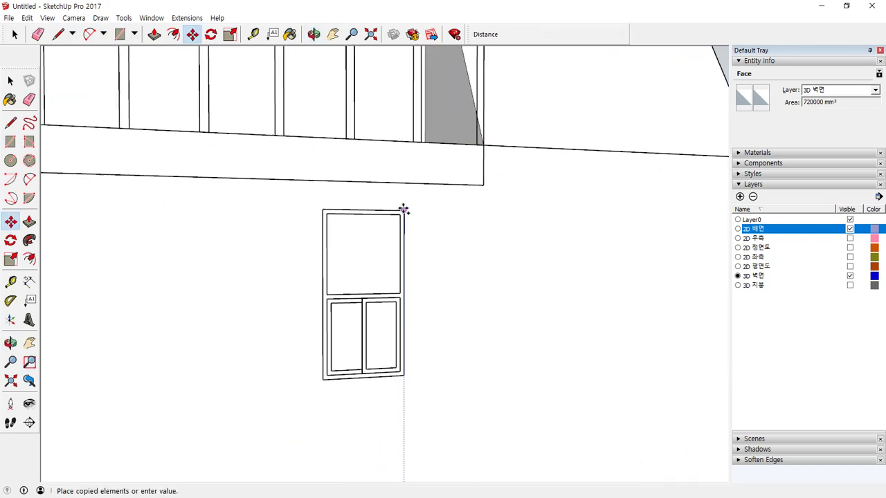
pyautogui.click(405, 211)
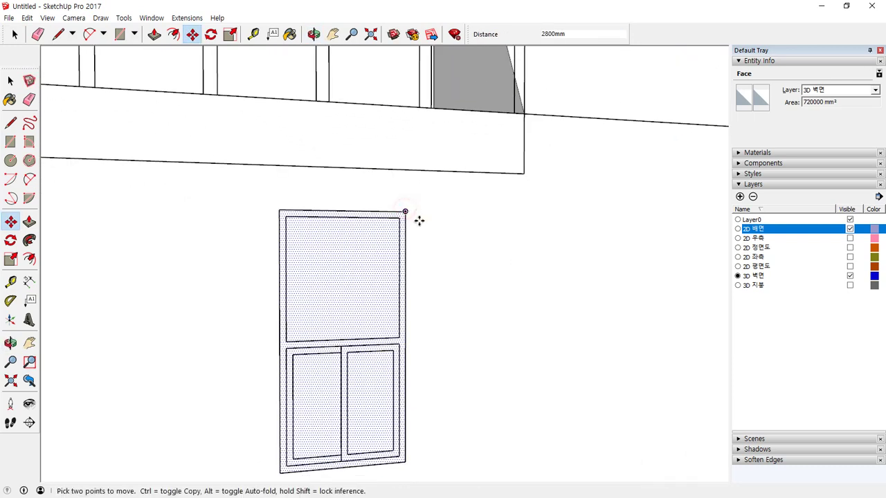
pyautogui.hotkey('ctrl', 't')
pyautogui.scroll(-3, 415, 221)
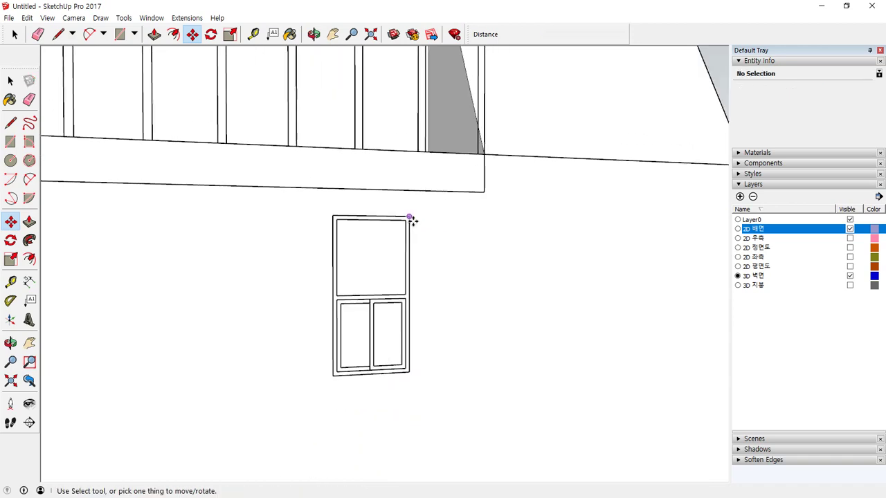
# Move the top-floor window face and its edges 1300 mm inward onto the recessed terrace wall
pyautogui.keyDown('shift'); pyautogui.moveTo(350, 129); pyautogui.dragTo(292, 380, button='middle'); pyautogui.keyUp('shift')
pyautogui.moveTo(299, 261); pyautogui.dragTo(388, 276, button='middle')
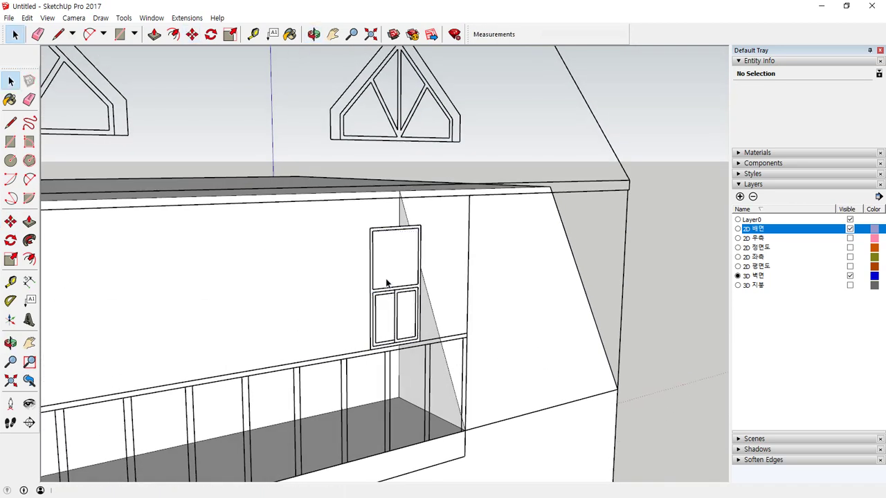
pyautogui.press('space')
pyautogui.click(390, 274)
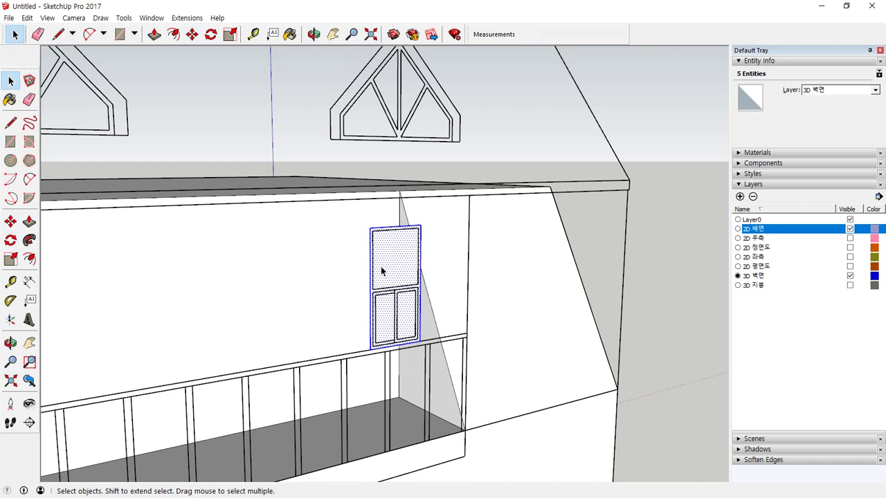
pyautogui.press('m')
pyautogui.click(370, 226)
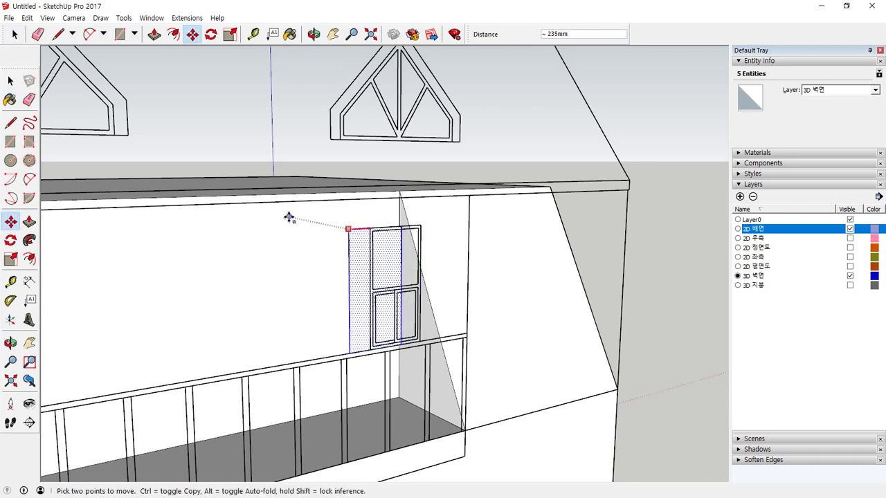
pyautogui.write('1300')
pyautogui.press('Return')
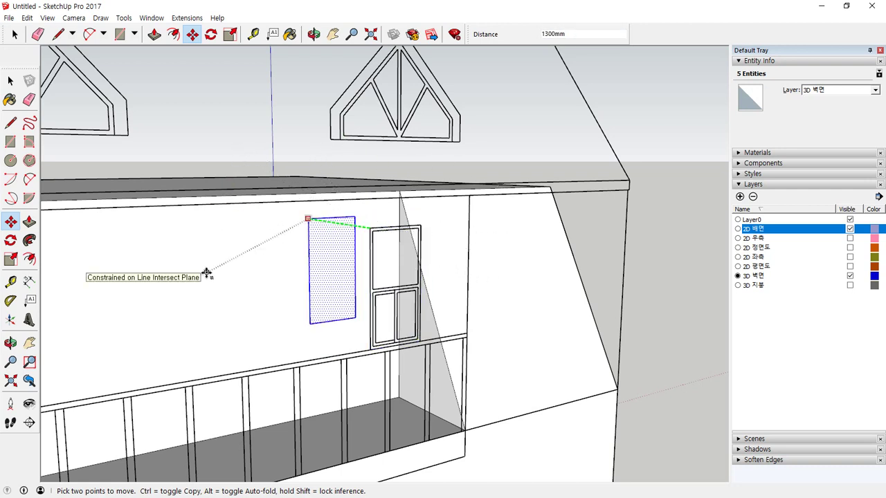
# Push the top-floor window face 300 mm through the recessed wall to cut its opening
pyautogui.moveTo(243, 255); pyautogui.dragTo(240, 214, button='middle')
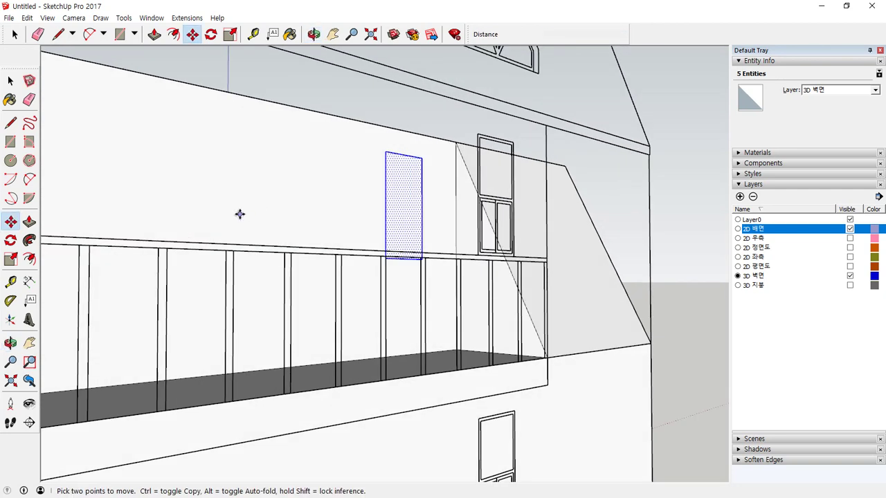
pyautogui.press('space')
pyautogui.press('p')
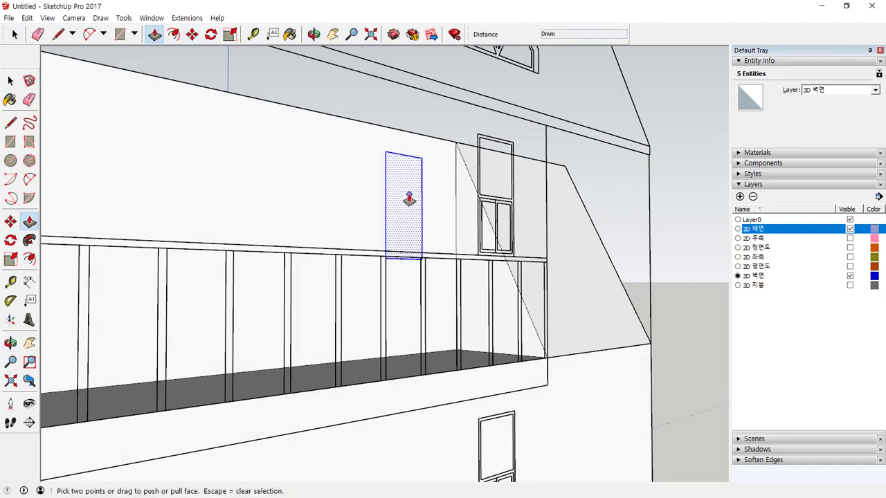
pyautogui.moveTo(409, 199); pyautogui.dragTo(316, 257, button='middle')
pyautogui.moveTo(317, 257); pyautogui.dragTo(303, 252)
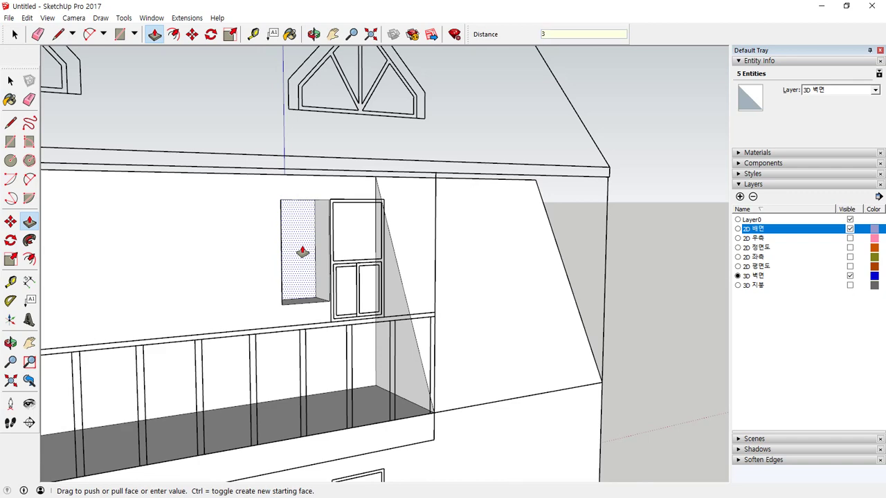
pyautogui.write('300')
pyautogui.press('Return')
pyautogui.press('space')
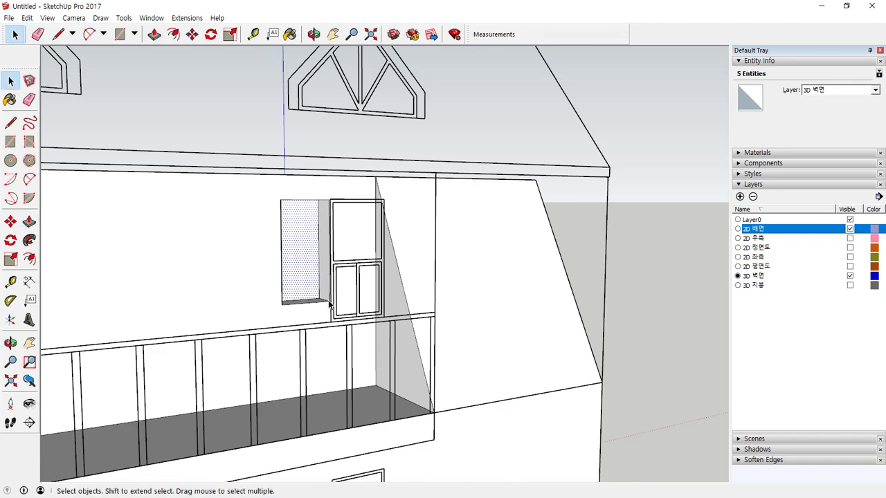
pyautogui.click(329, 303)
# Push the two lower rear window faces 300 mm through the wall to cut their openings
pyautogui.scroll(-2, 330, 303)
pyautogui.keyDown('shift'); pyautogui.moveTo(360, 370); pyautogui.dragTo(331, 196, button='middle'); pyautogui.keyUp('shift')
pyautogui.scroll(2, 327, 275)
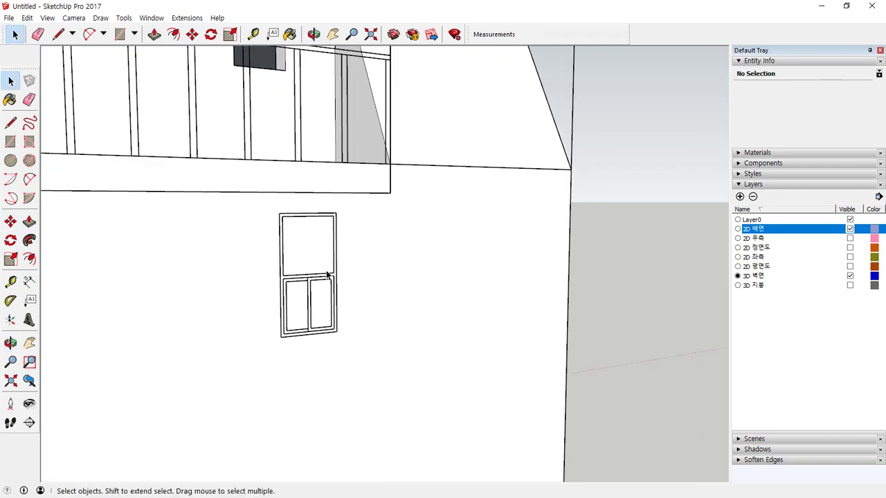
pyautogui.press('p')
pyautogui.moveTo(307, 256); pyautogui.dragTo(303, 241)
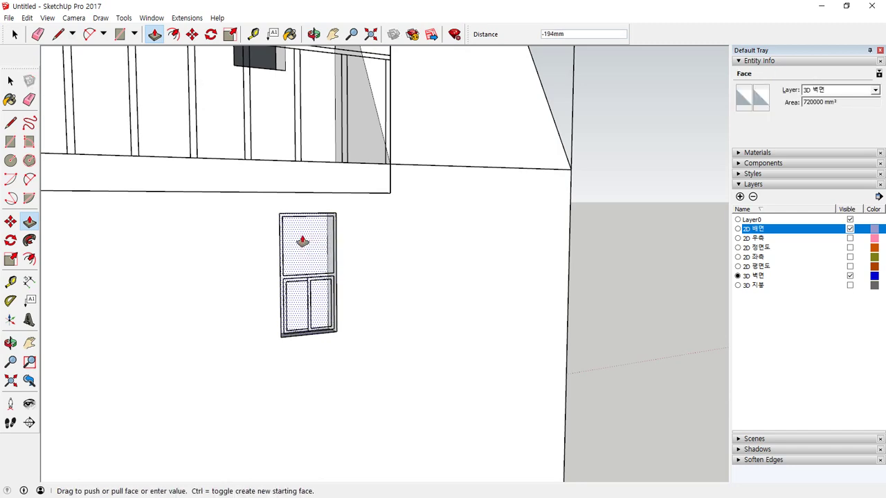
pyautogui.press('Return')
pyautogui.scroll(-2, 312, 319)
pyautogui.keyDown('shift'); pyautogui.moveTo(353, 383); pyautogui.dragTo(322, 211, button='middle'); pyautogui.keyUp('shift')
pyautogui.click(291, 313)
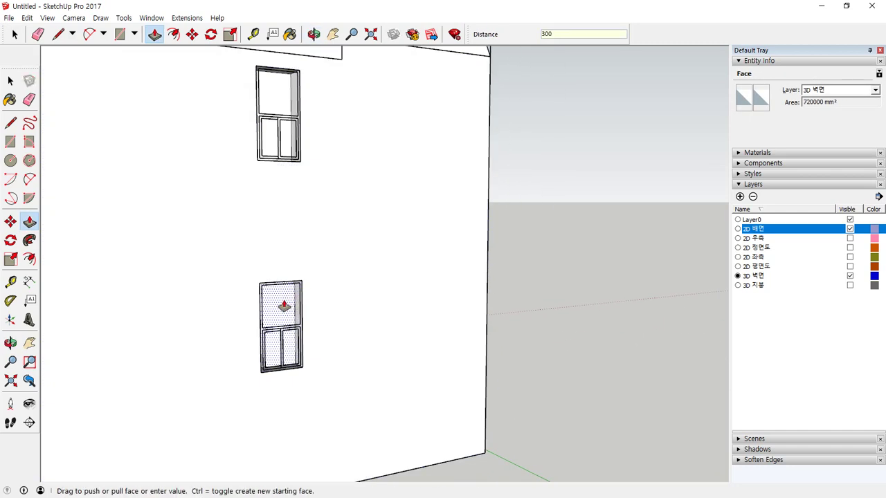
pyautogui.write('300')
pyautogui.press('Return')
pyautogui.press('space')
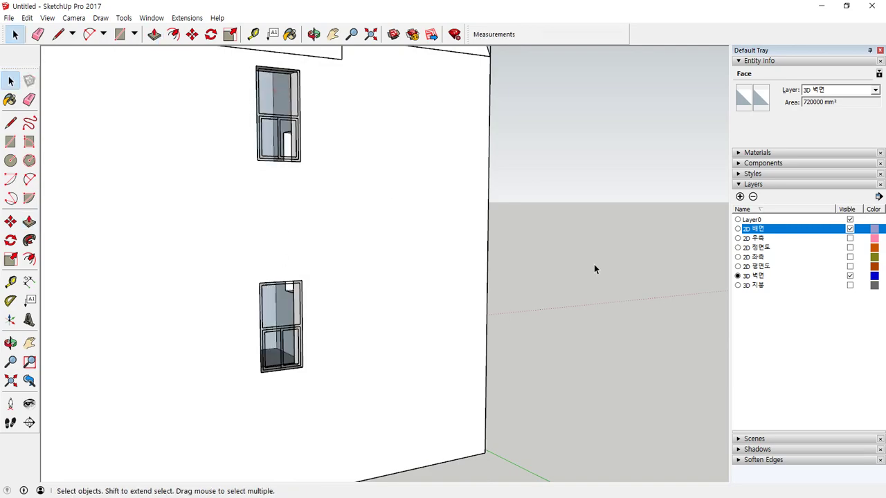
# Select all connected wall geometry of the building and make it a group
pyautogui.scroll(-5, 412, 236)
pyautogui.moveTo(411, 236); pyautogui.dragTo(495, 248, button='middle')
pyautogui.moveTo(298, 266); pyautogui.dragTo(381, 252, button='middle')
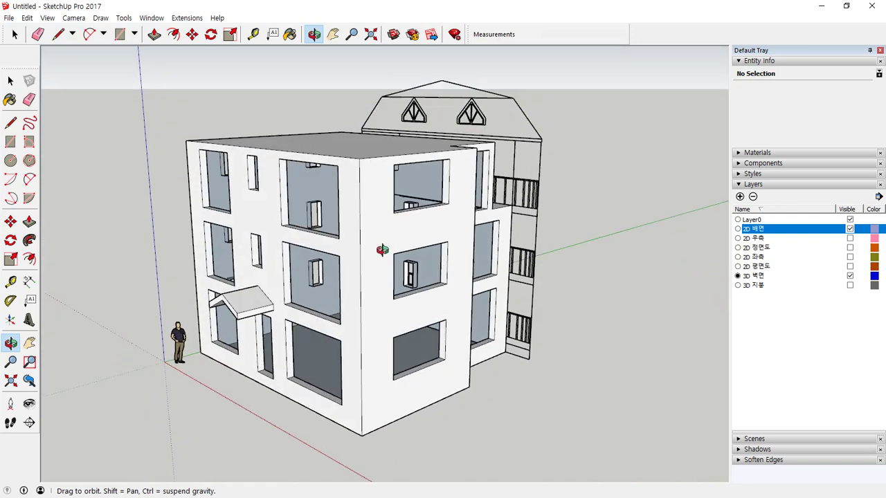
pyautogui.click(379, 237)
pyautogui.rightClick(379, 237)
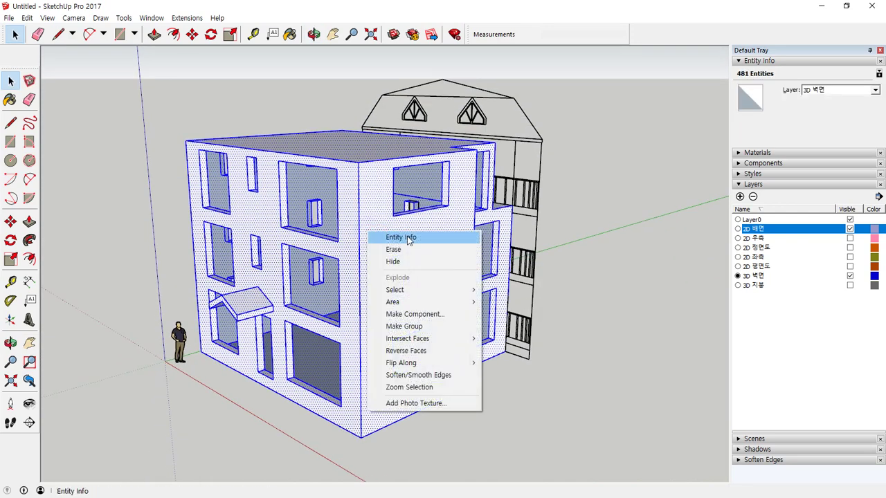
pyautogui.click(419, 326)
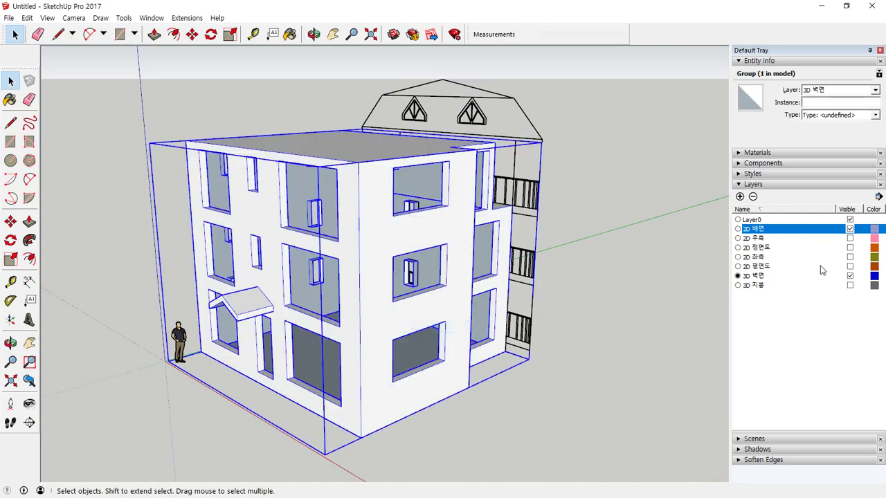
# Show the 3D 지붕 layer and hide the 2D 배면 layer
pyautogui.click(850, 286)
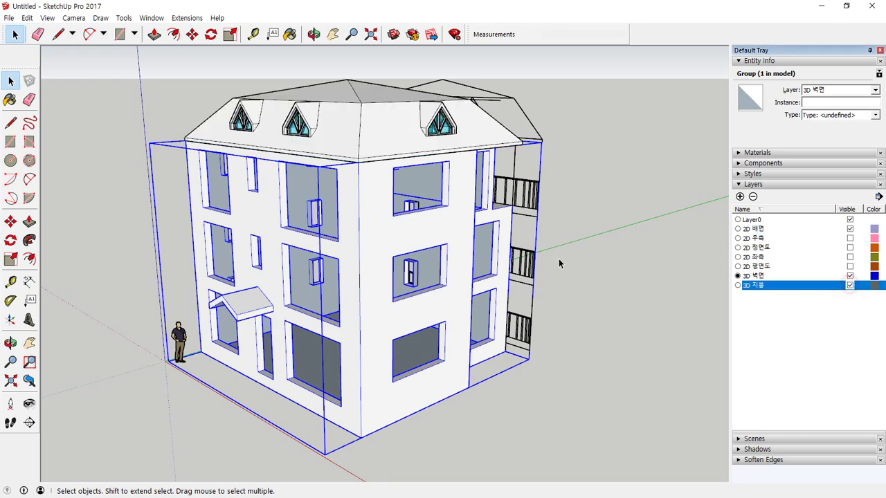
pyautogui.click(570, 308)
pyautogui.click(850, 229)
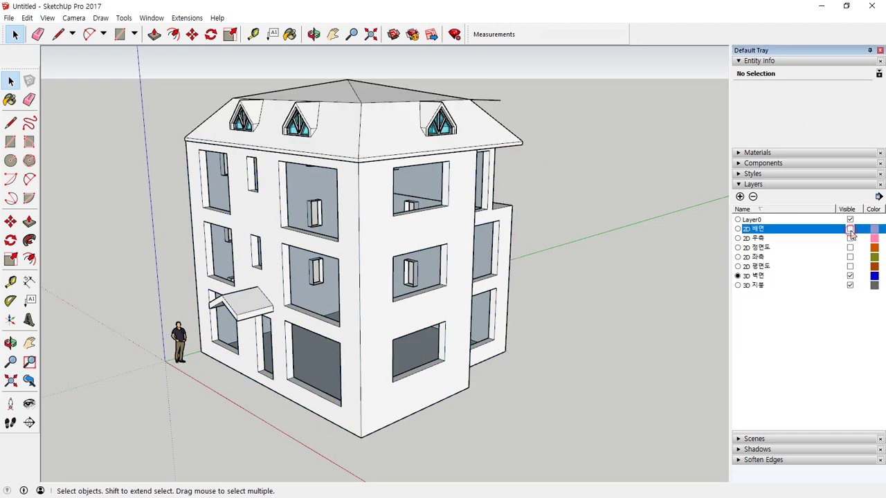
# Try to erase the stray edge beside the dormer on the roof's side slope
pyautogui.moveTo(335, 205); pyautogui.dragTo(291, 112, button='middle')
pyautogui.scroll(3, 318, 119)
pyautogui.press('e')
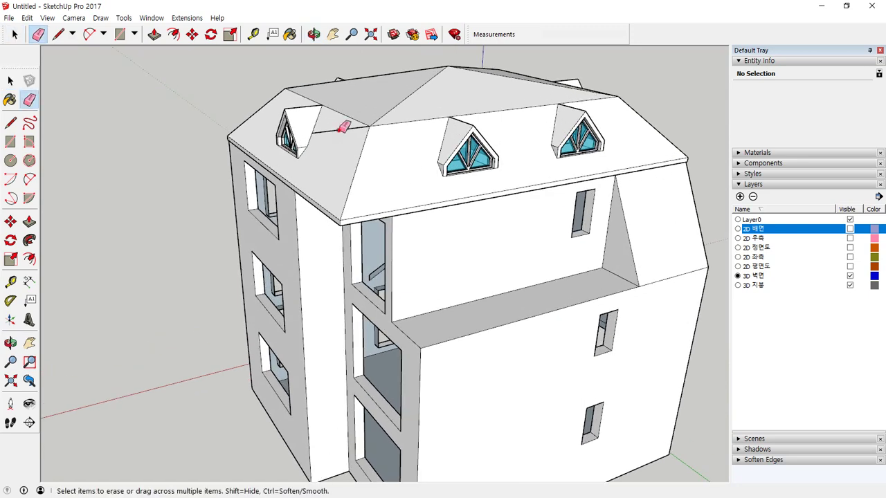
pyautogui.click(353, 137)
pyautogui.hotkey('ctrl', 'z')
# Erase the stray edge beside the side-slope dormer from inside the roof group, and leave the group
pyautogui.press('space')
pyautogui.doubleClick(341, 141)
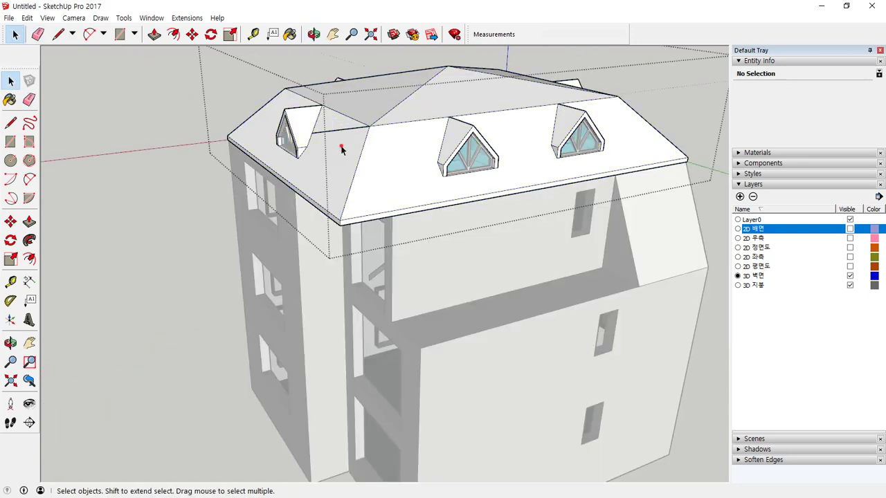
pyautogui.press('e')
pyautogui.press('space')
pyautogui.click(142, 203)
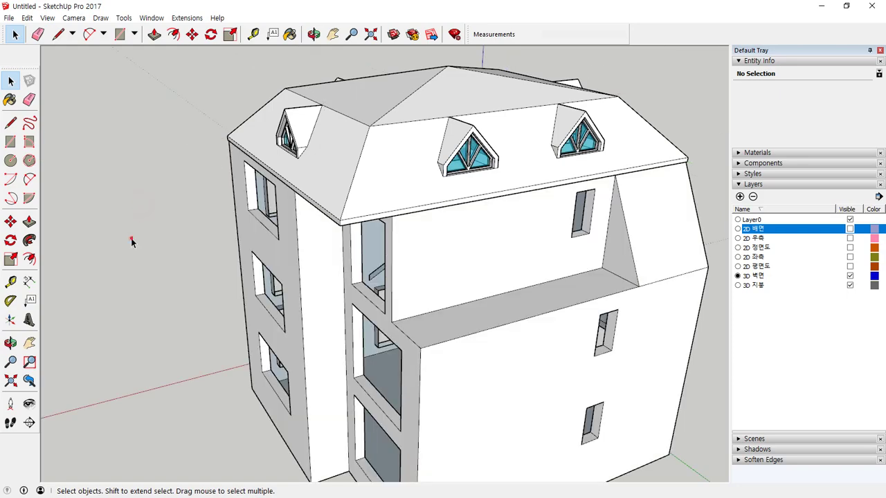
# Add a new layer named 3D 창문 and make it the active layer
pyautogui.moveTo(131, 240)
pyautogui.mouseDown(button='middle')
pyautogui.moveTo(198, 174)
pyautogui.moveTo(415, 165)
pyautogui.moveTo(505, 257)
pyautogui.moveTo(406, 272)
pyautogui.mouseUp(button='middle')
pyautogui.moveTo(359, 291); pyautogui.dragTo(862, 381, button='middle')
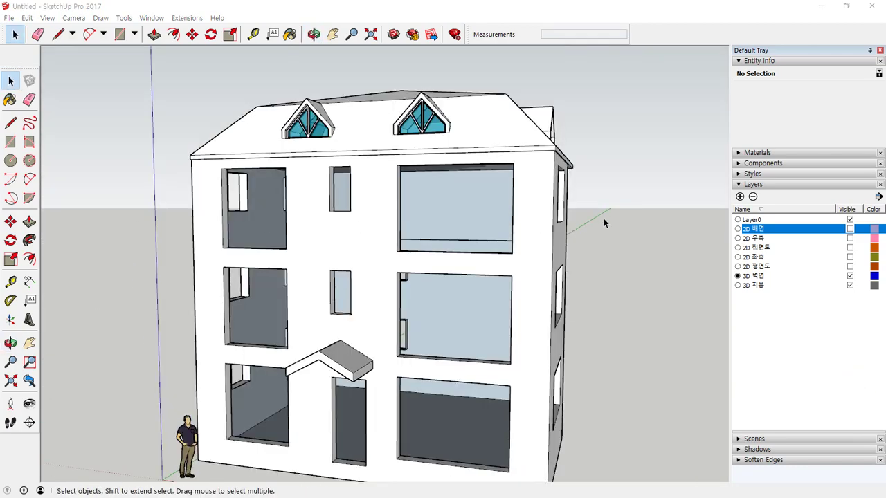
pyautogui.moveTo(586, 252); pyautogui.dragTo(547, 257, button='middle')
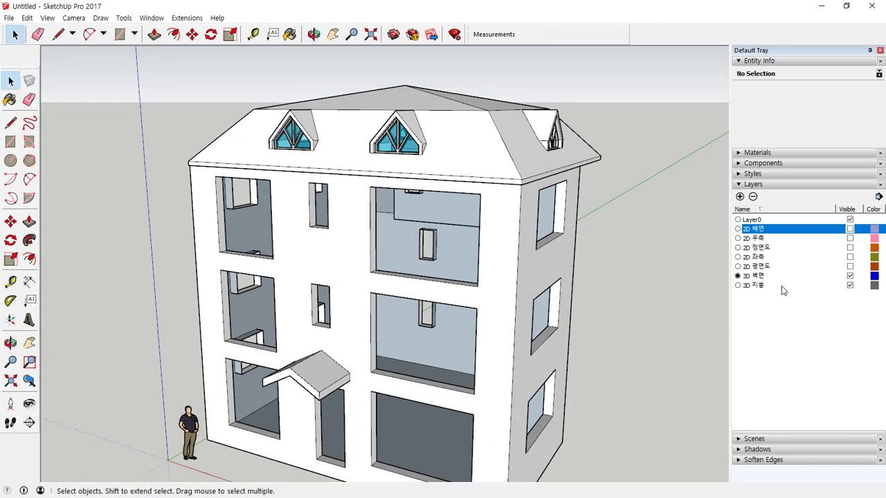
pyautogui.click(818, 313)
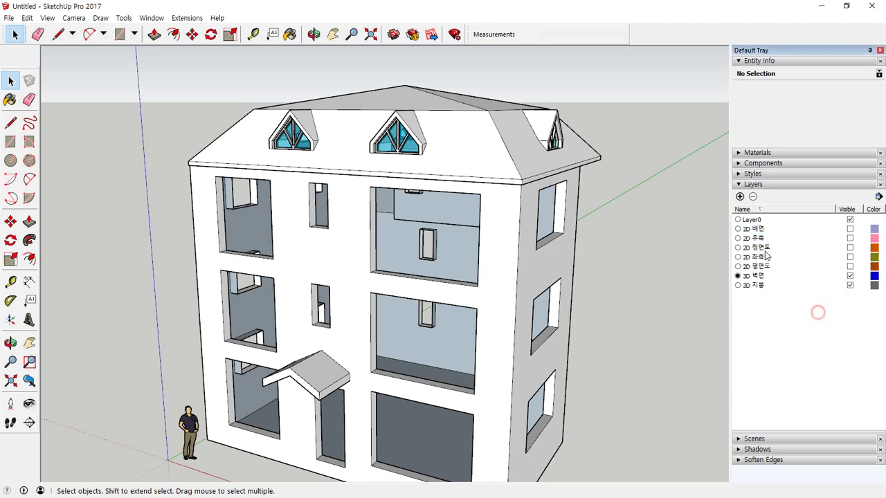
pyautogui.click(739, 197)
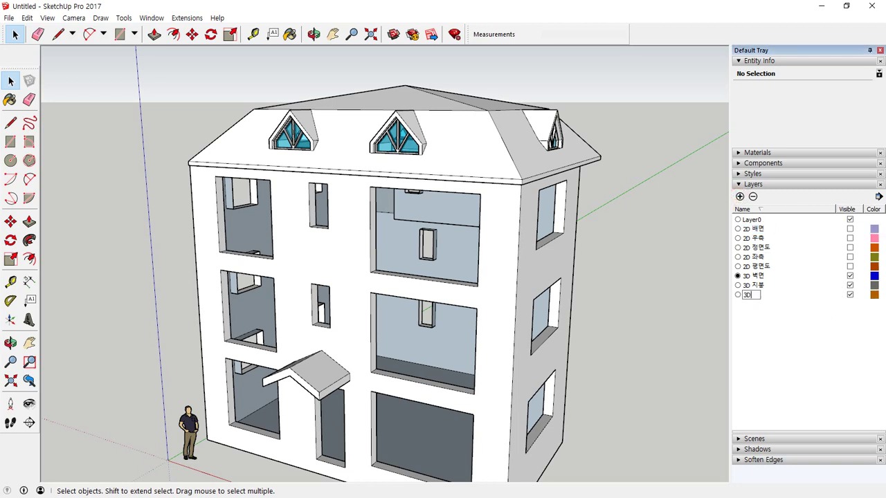
pyautogui.press('Return')
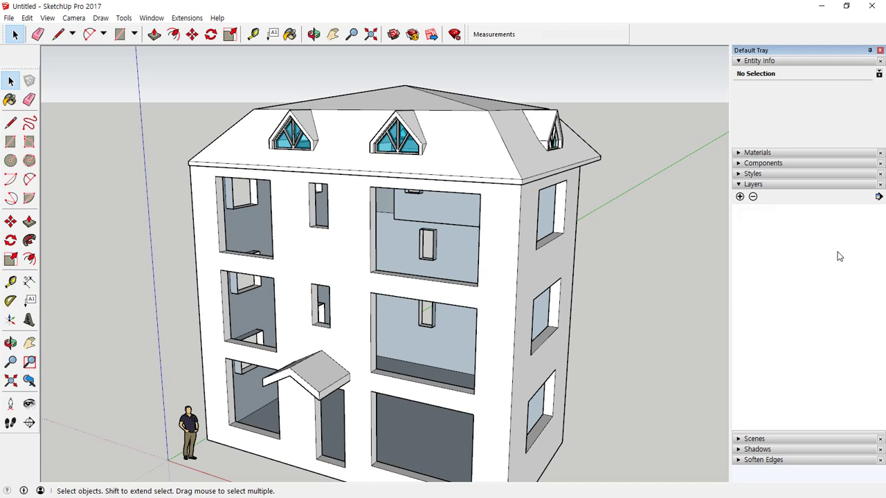
pyautogui.click(738, 295)
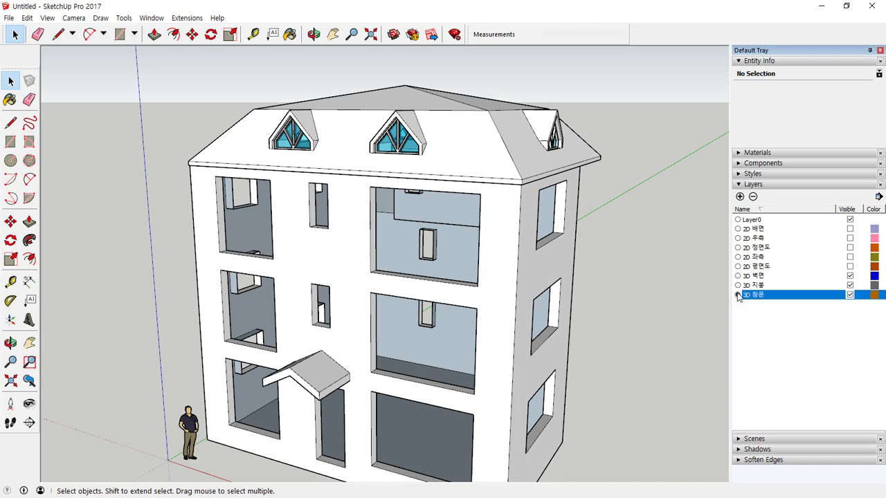
# Hide the 3D 벽면 and 3D 지붕 layers and show the 2D 정면도 layer
pyautogui.click(851, 275)
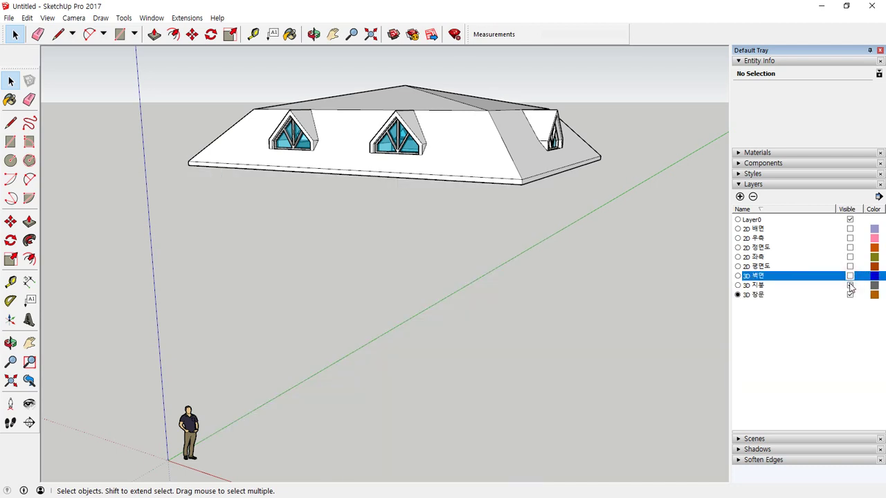
pyautogui.click(851, 285)
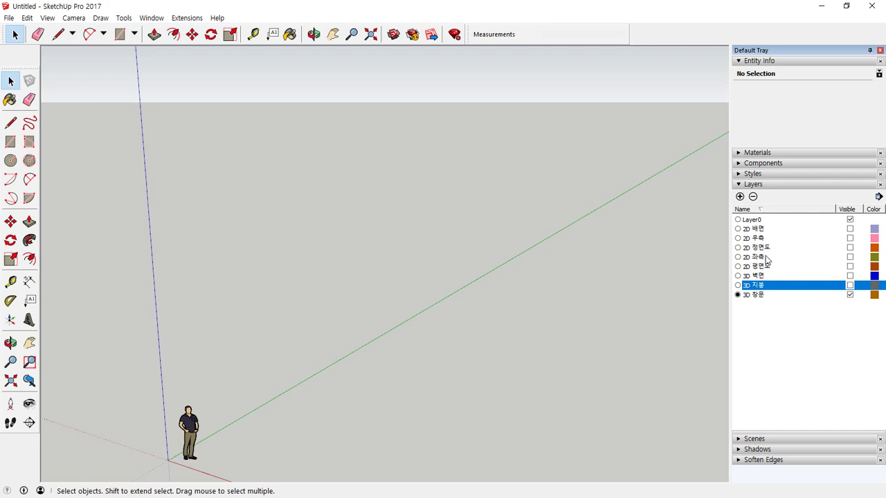
pyautogui.click(850, 248)
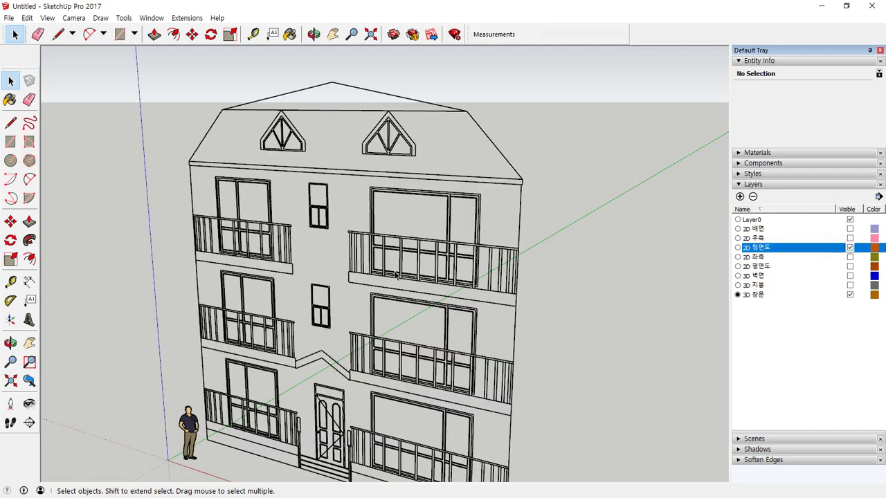
# Draw a 600 x 1200 mm rectangle over the outer outline of the small top-floor window on the front elevation
pyautogui.scroll(3, 379, 235)
pyautogui.scroll(2, 481, 267)
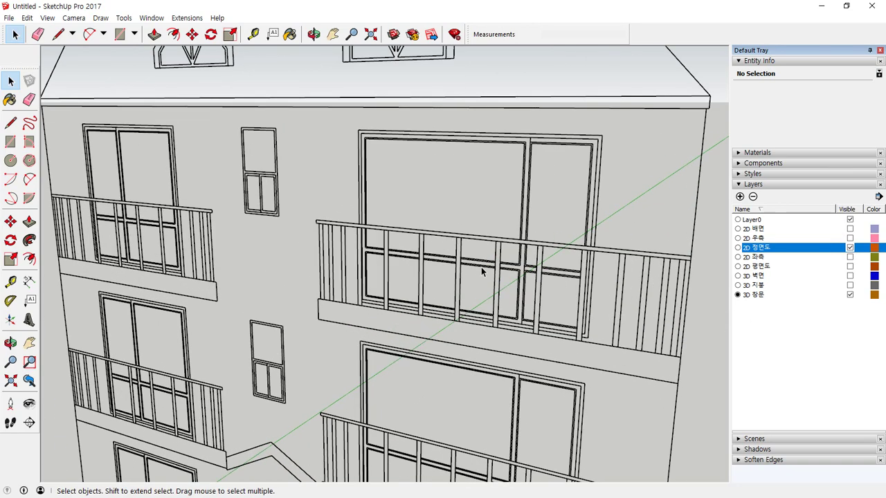
pyautogui.moveTo(544, 282); pyautogui.dragTo(552, 288, button='middle')
pyautogui.scroll(3, 586, 336)
pyautogui.scroll(-5, 586, 335)
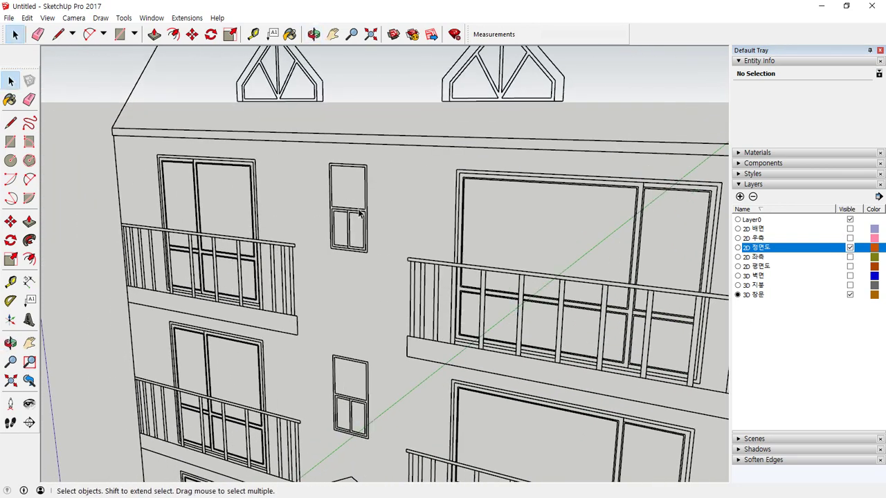
pyautogui.scroll(4, 336, 182)
pyautogui.click(324, 155)
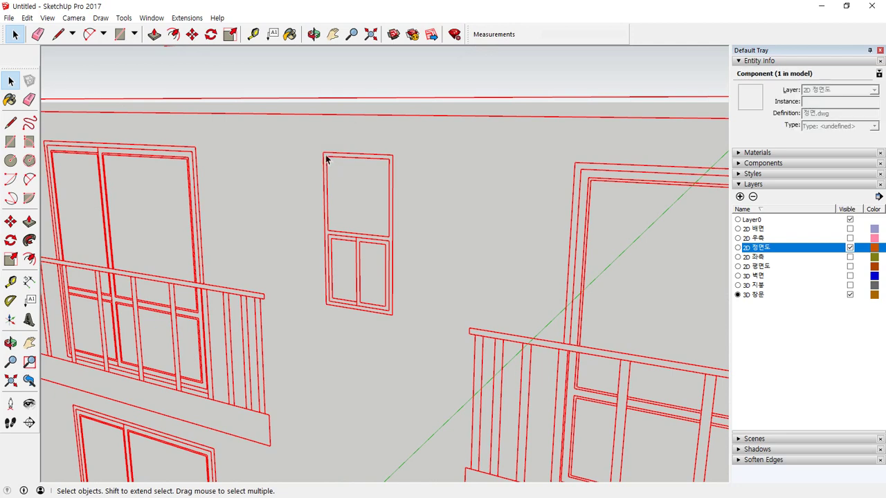
pyautogui.click(462, 155)
pyautogui.click(418, 199)
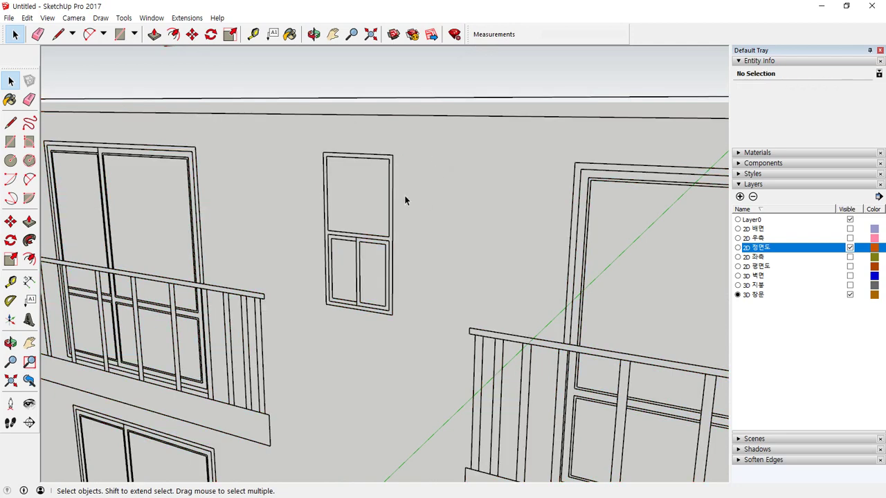
pyautogui.press('r')
pyautogui.click(323, 151)
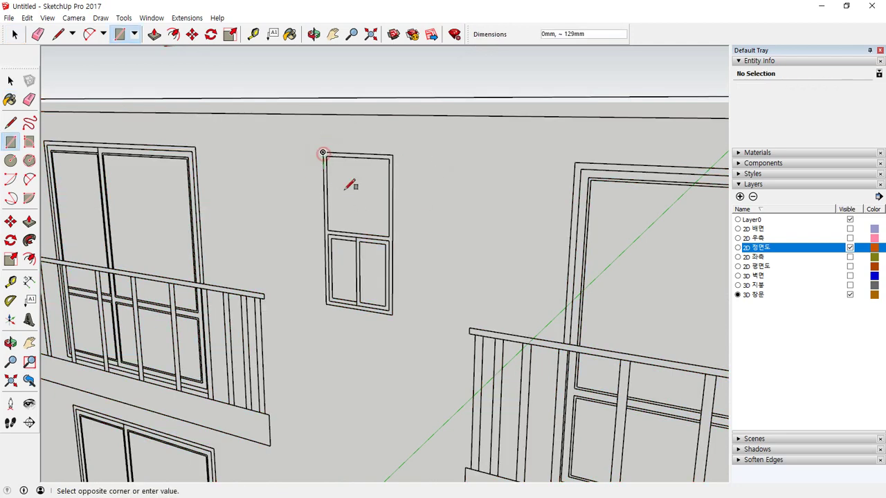
pyautogui.click(392, 314)
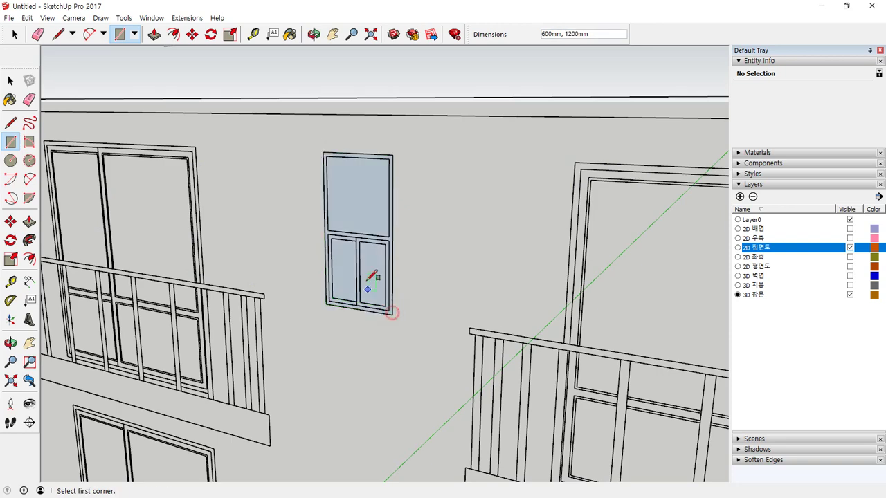
# Trace the window's upper and lower openings with rectangles and delete the faces inside them, leaving only the frame
pyautogui.scroll(3, 371, 216)
pyautogui.click(402, 251)
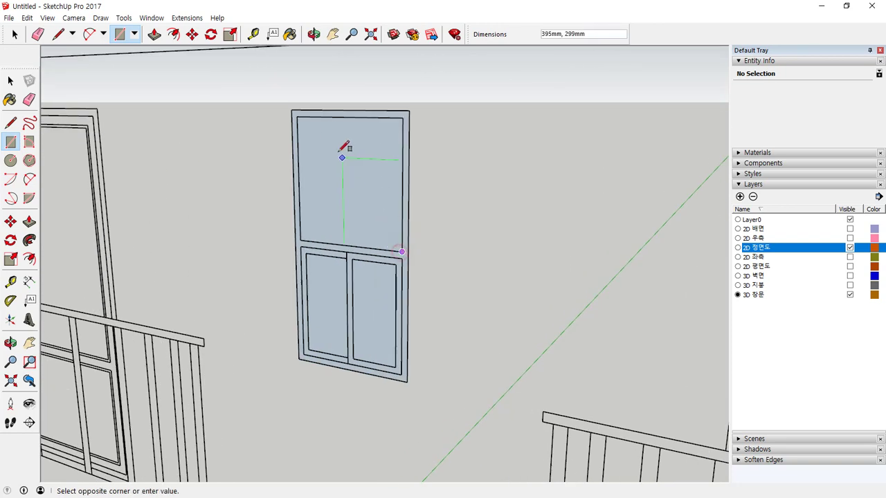
pyautogui.click(298, 117)
pyautogui.click(300, 247)
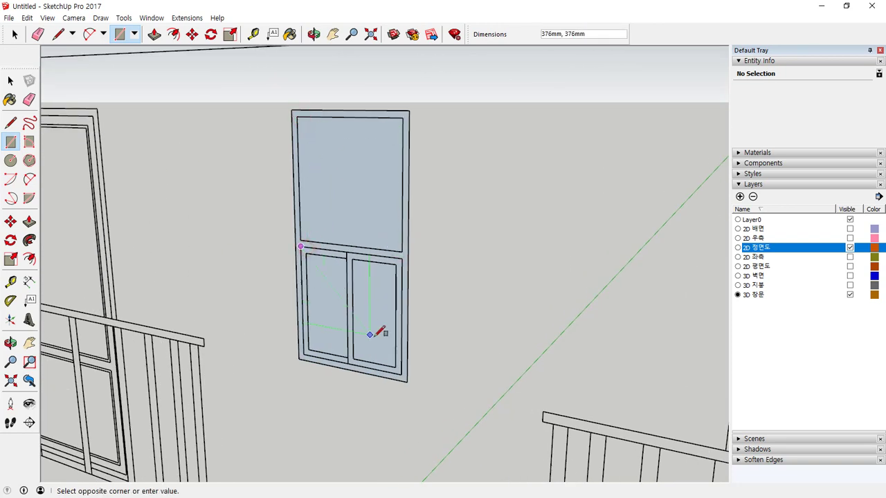
pyautogui.click(403, 372)
pyautogui.press('space')
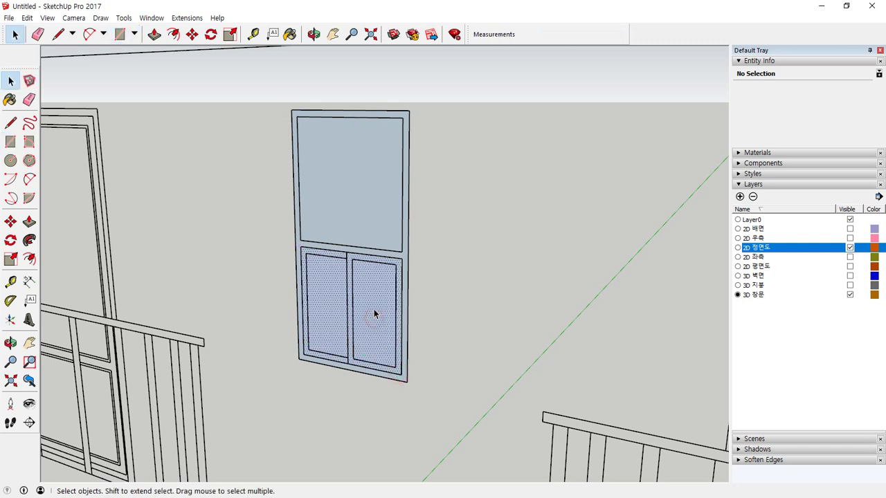
pyautogui.click(364, 215)
pyautogui.press('Delete')
# Extrude the small window's frame face with Push/Pull to give the frame its depth
pyautogui.moveTo(387, 272); pyautogui.dragTo(364, 303, button='middle')
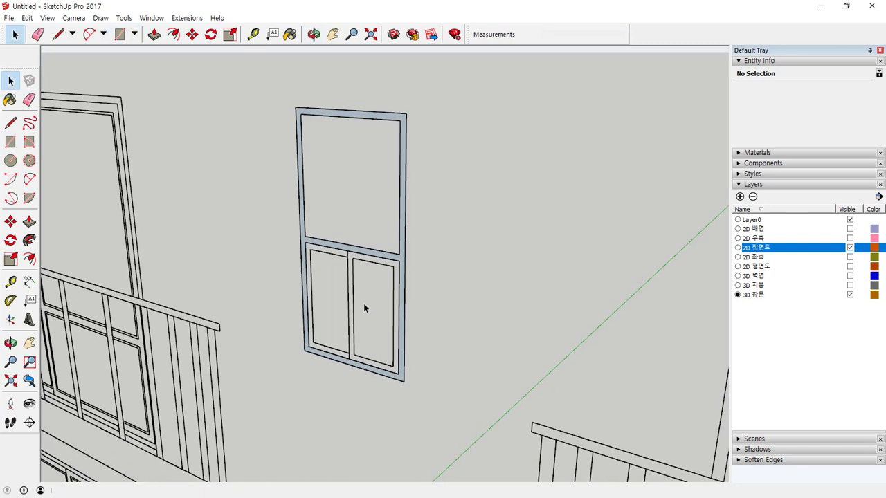
pyautogui.press('p')
pyautogui.click(400, 268)
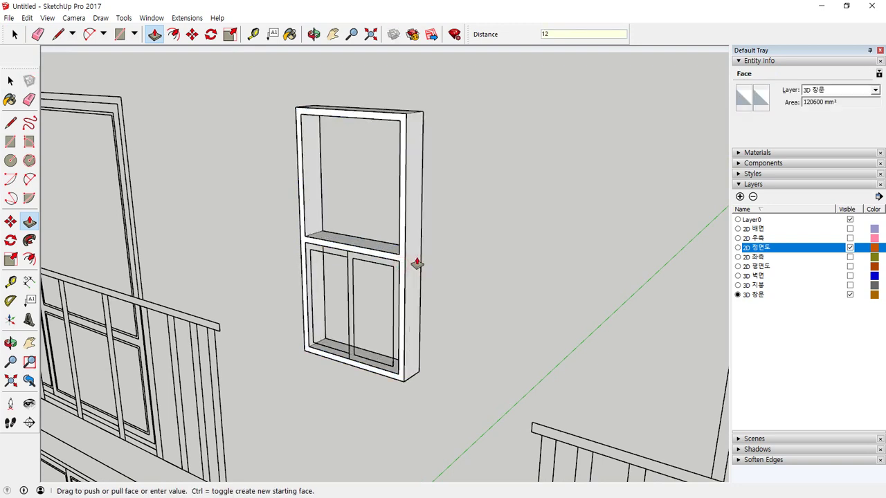
pyautogui.write('12')
pyautogui.press('Return')
# Select all connected geometry of the window frame, reverse its faces, and make it a group
pyautogui.press('space')
pyautogui.tripleClick(416, 258)
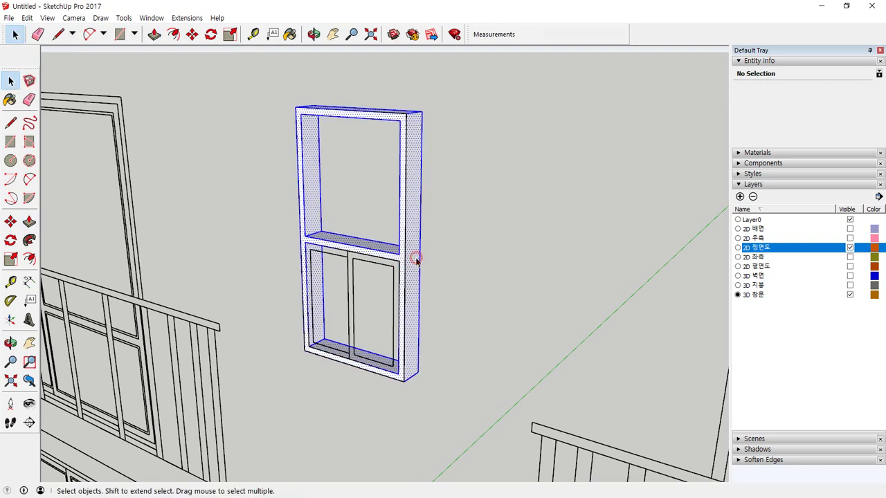
pyautogui.rightClick(417, 260)
pyautogui.click(411, 257)
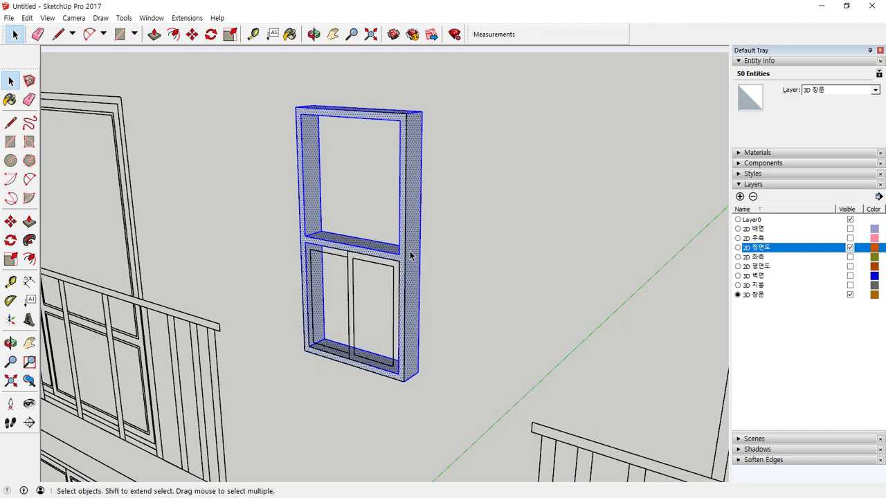
pyautogui.rightClick(410, 253)
pyautogui.click(468, 348)
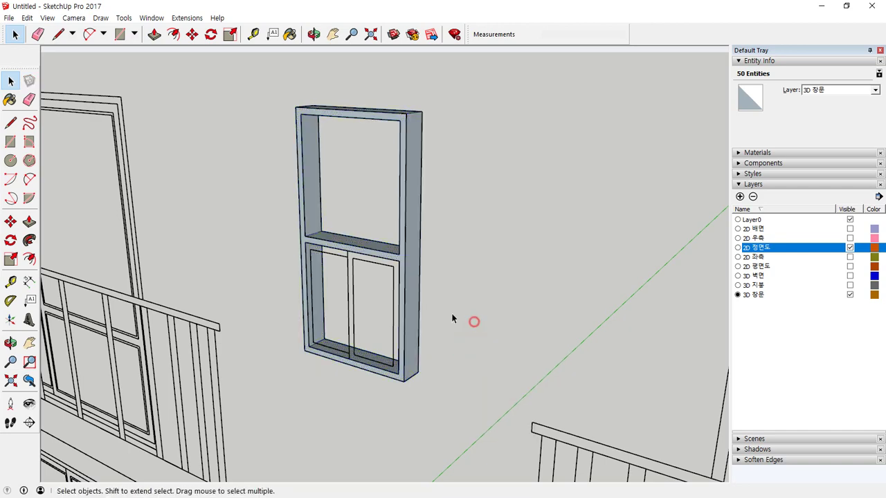
pyautogui.click(457, 318)
# Draw a 540 x 570 mm rectangle across the frame's upper opening and paint it with Translucent Glass Tinted
pyautogui.scroll(4, 359, 277)
pyautogui.press('r')
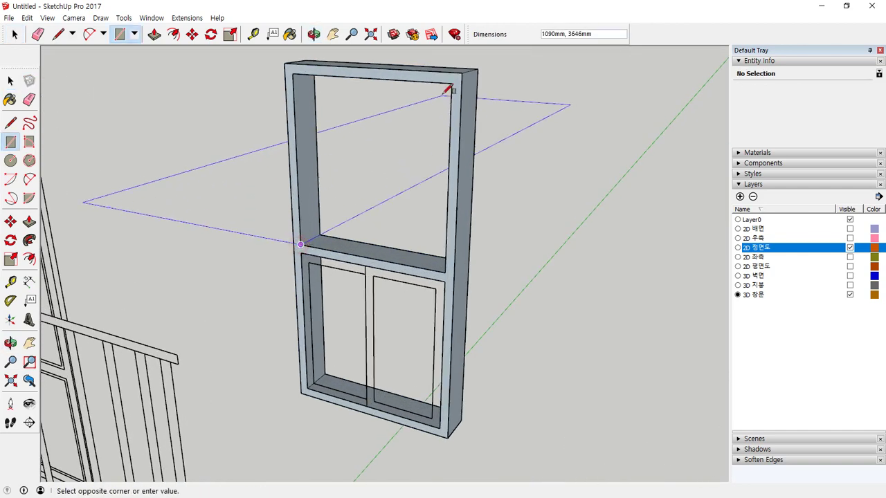
pyautogui.click(452, 84)
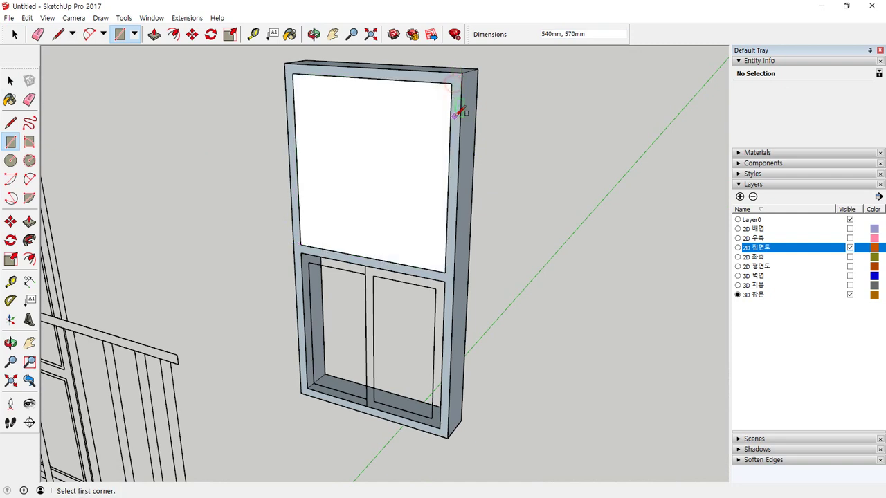
pyautogui.click(739, 152)
pyautogui.scroll(-3, 761, 202)
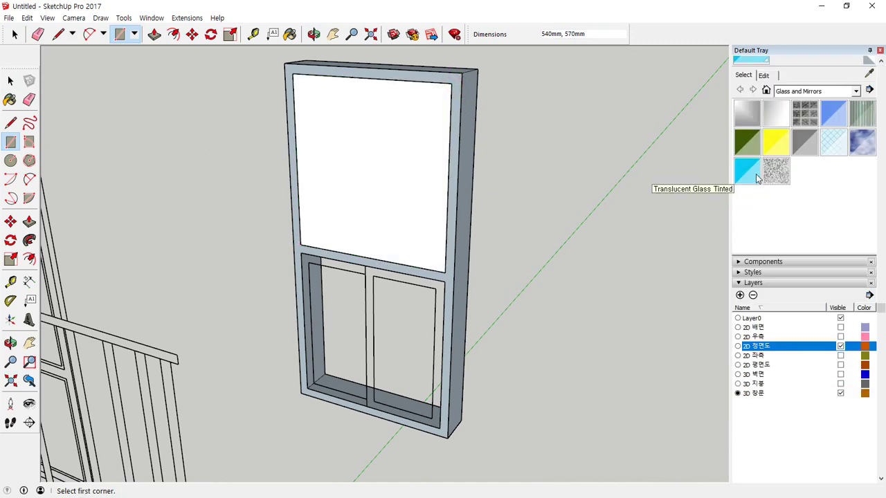
pyautogui.click(748, 170)
pyautogui.click(439, 163)
# Make the upper glass pane a group and move it back to the midpoint of the frame's depth
pyautogui.press('space')
pyautogui.click(359, 187)
pyautogui.rightClick(364, 151)
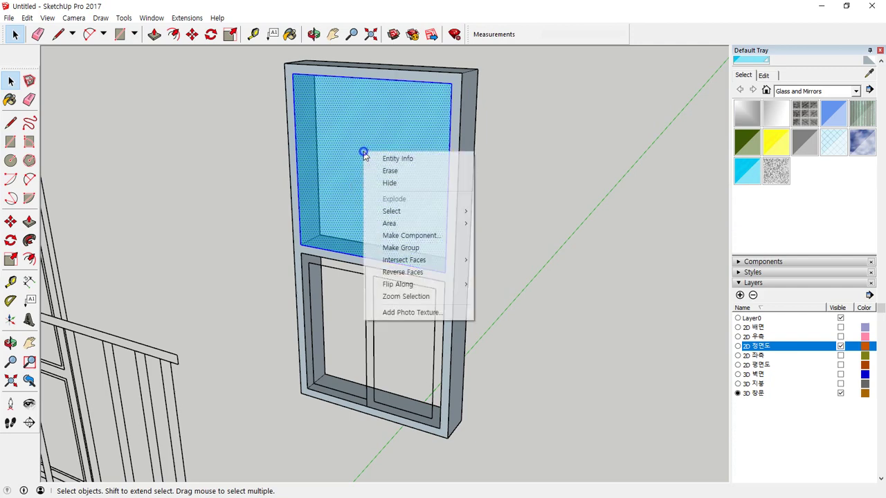
pyautogui.click(390, 247)
pyautogui.scroll(3, 343, 222)
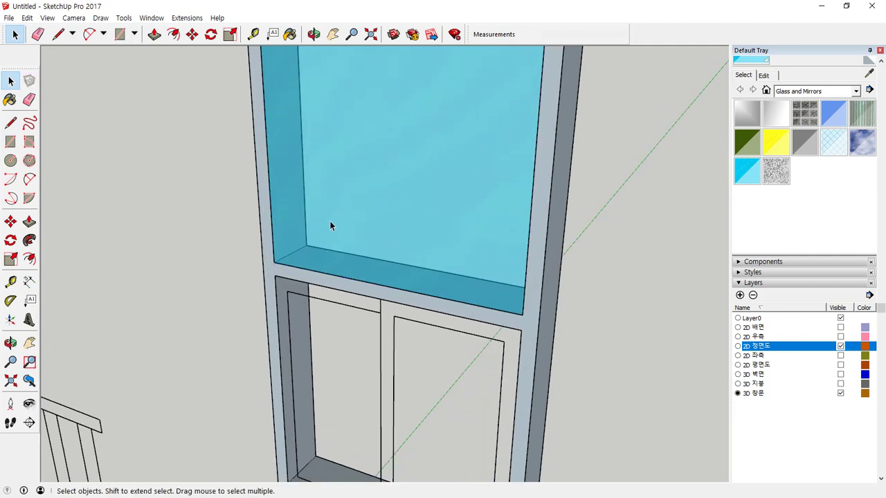
pyautogui.press('m')
pyautogui.scroll(2, 274, 262)
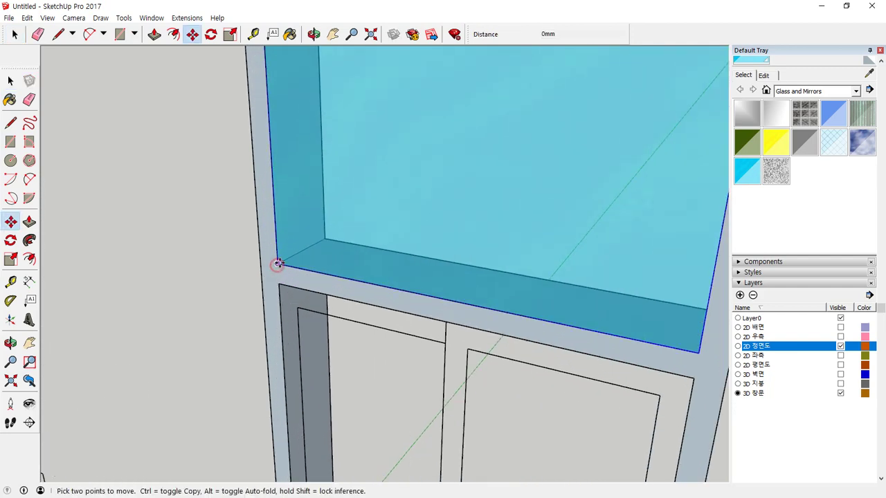
pyautogui.click(277, 264)
pyautogui.click(307, 248)
pyautogui.press('space')
# Draw the lower right sash face over the 2D outline and remove its inner 480 x 225 mm panel
pyautogui.scroll(-5, 358, 347)
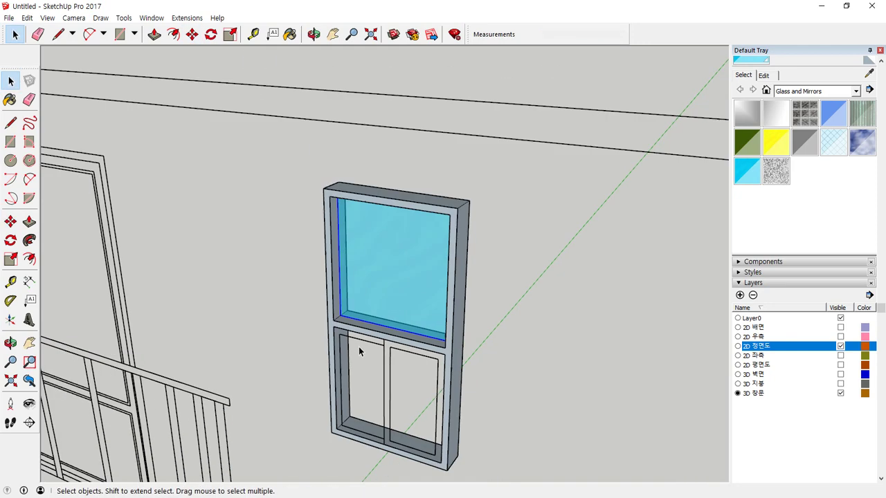
pyautogui.scroll(-2, 358, 347)
pyautogui.scroll(4, 402, 388)
pyautogui.keyDown('shift'); pyautogui.moveTo(389, 399); pyautogui.dragTo(390, 361, button='middle'); pyautogui.keyUp('shift')
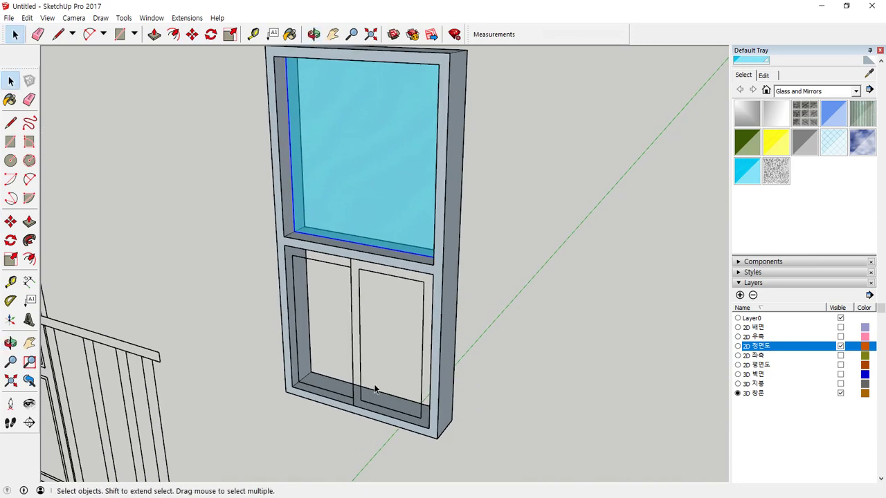
pyautogui.press('r')
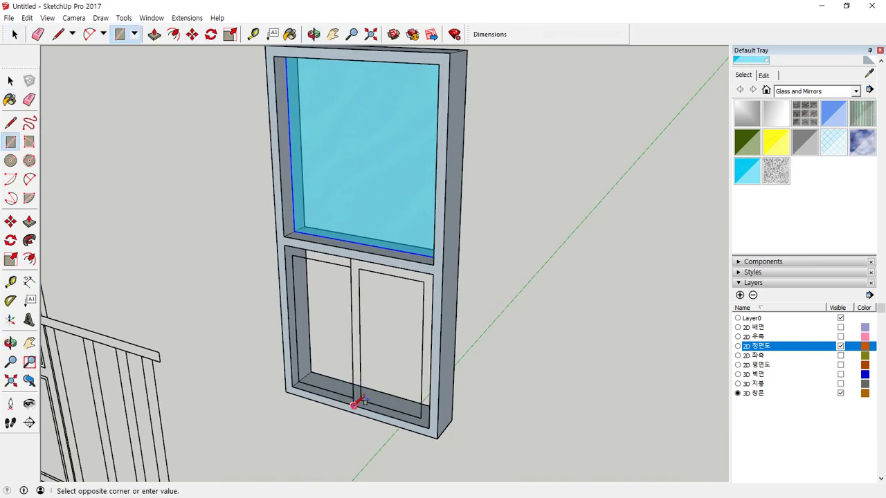
pyautogui.click(436, 270)
pyautogui.click(424, 282)
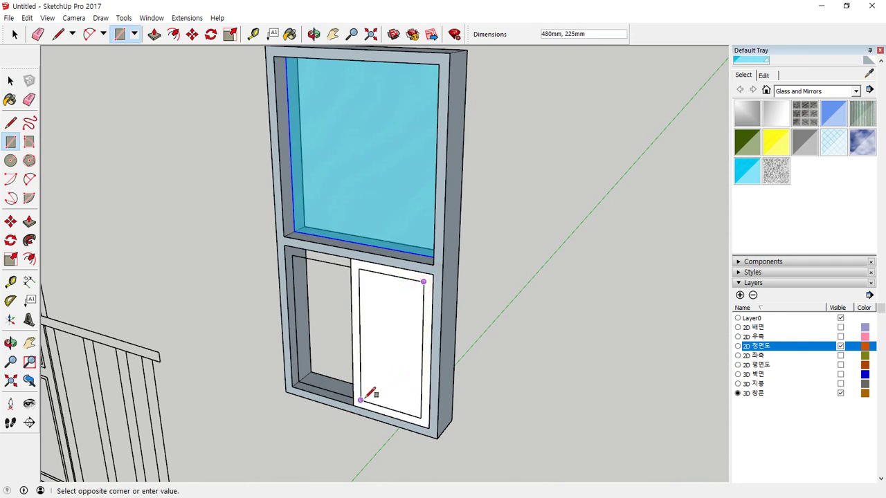
pyautogui.press('space')
pyautogui.click(385, 355)
pyautogui.press('Delete')
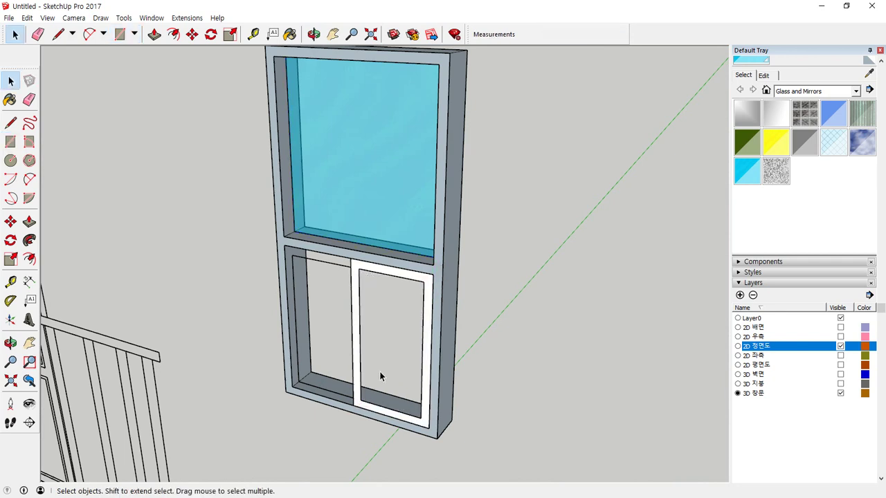
# Extrude the lower right sash face 40 mm and make all of its connected geometry a group
pyautogui.scroll(3, 370, 392)
pyautogui.press('p')
pyautogui.click(371, 416)
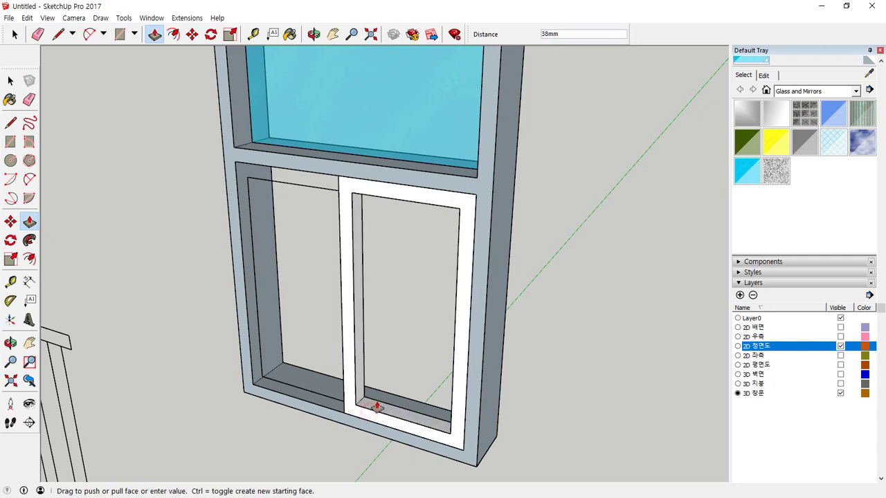
pyautogui.press('Return')
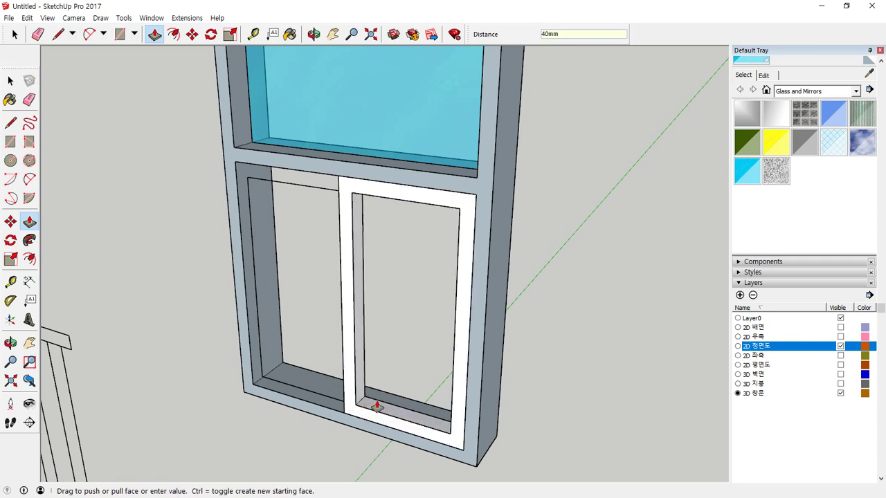
pyautogui.press('space')
pyautogui.tripleClick(378, 409)
pyautogui.rightClick(377, 409)
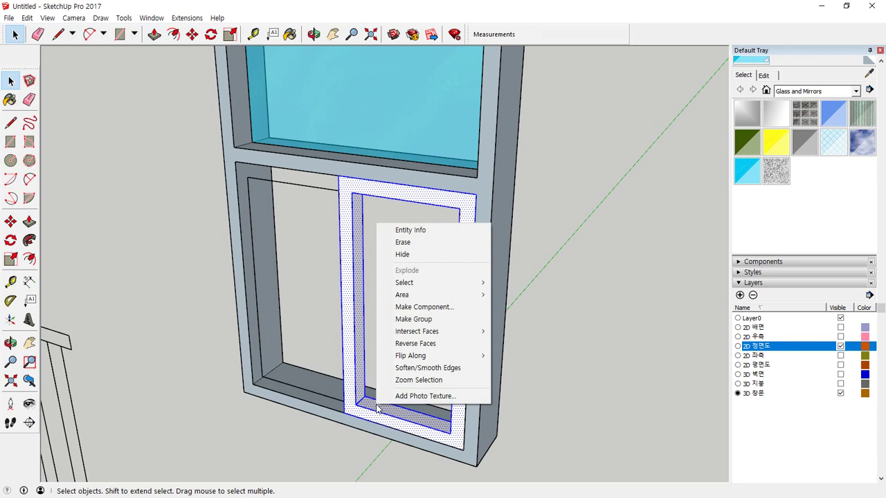
pyautogui.click(377, 408)
# Draw a 225 x 480 mm rectangle across the sash opening and paint it with Translucent Glass Tinted
pyautogui.press('r')
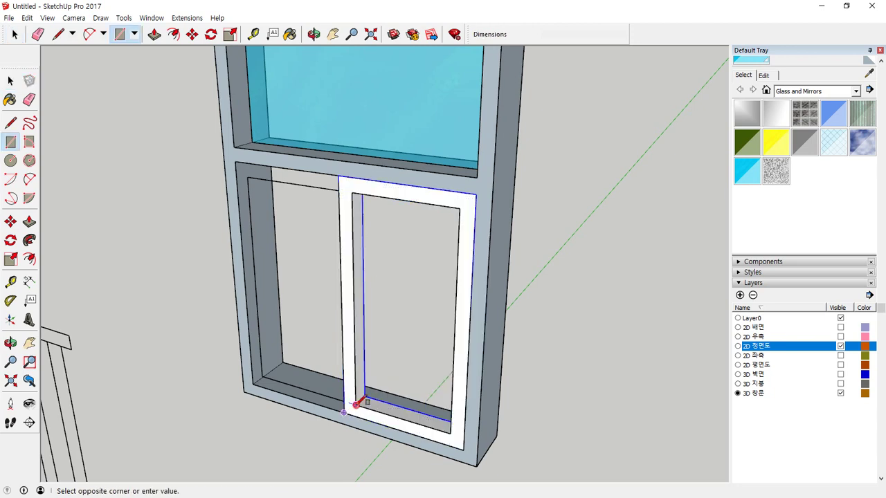
pyautogui.click(461, 208)
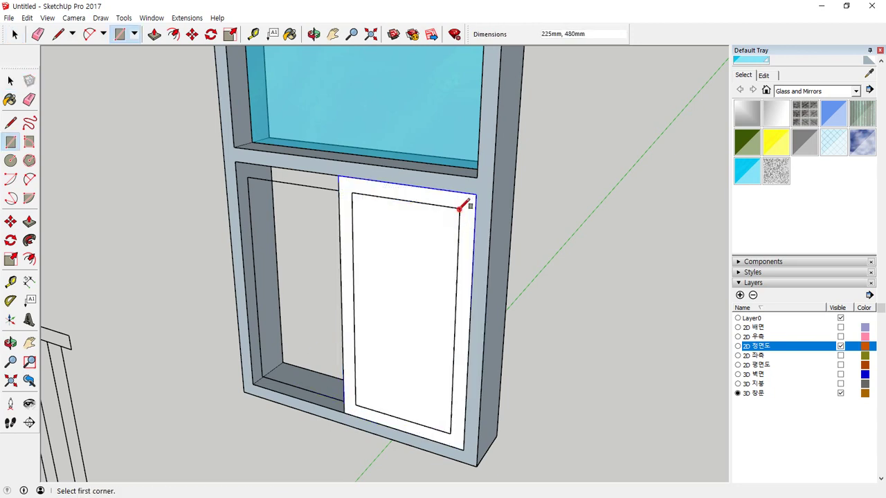
pyautogui.click(748, 171)
pyautogui.click(415, 267)
# Move the sash's glass pane back 20 mm to the midpoint of the sash's depth
pyautogui.moveTo(471, 332); pyautogui.dragTo(473, 341, button='middle')
pyautogui.scroll(4, 380, 369)
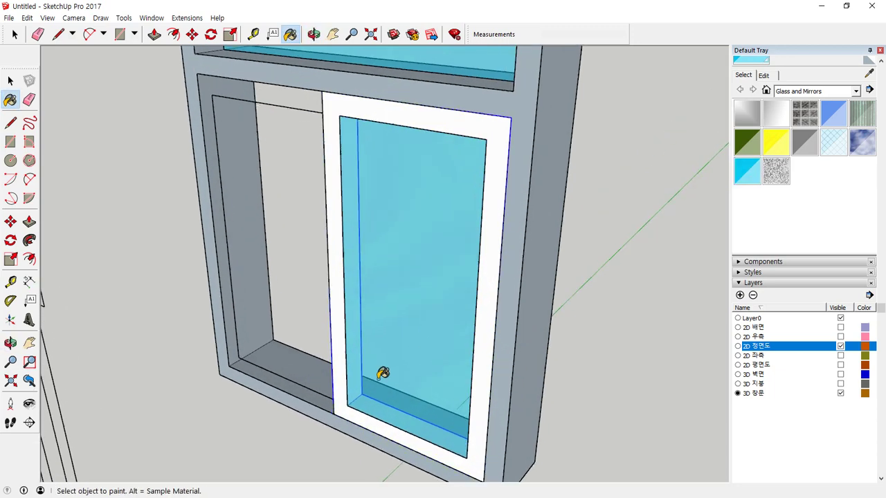
pyautogui.press('space')
pyautogui.click(380, 358)
pyautogui.scroll(3, 347, 413)
pyautogui.press('m')
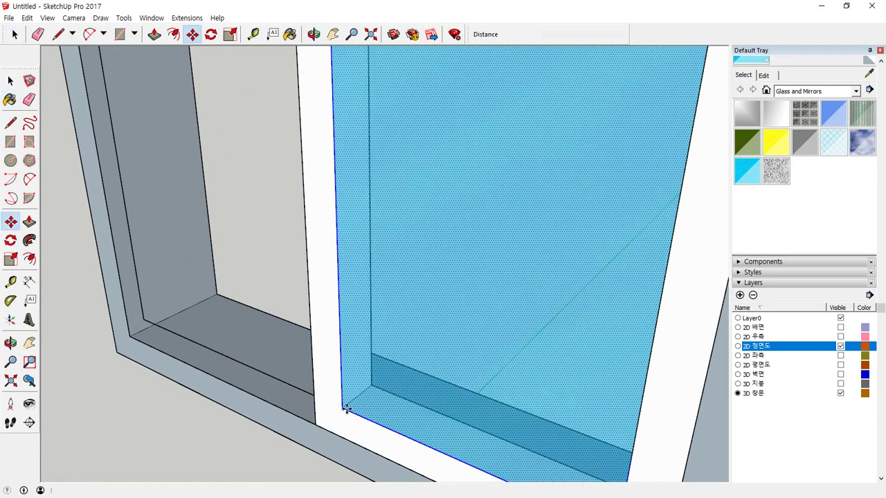
pyautogui.scroll(2, 339, 408)
pyautogui.click(337, 405)
pyautogui.click(362, 392)
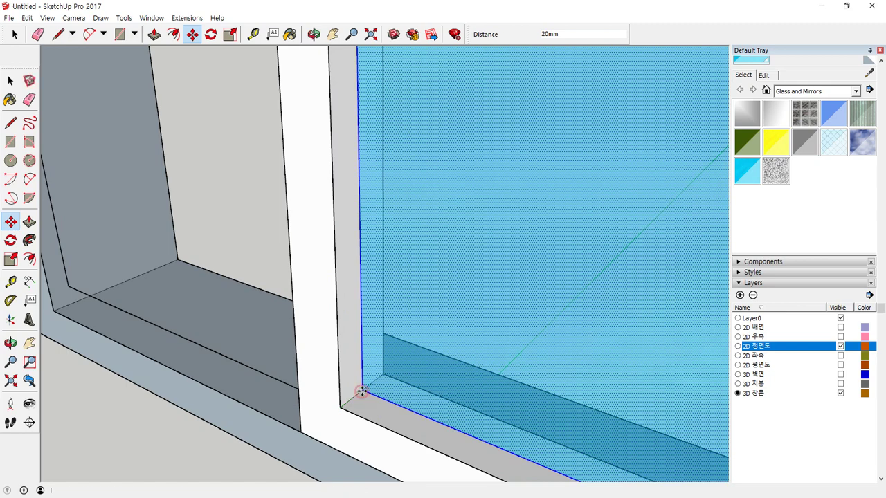
# Select the lower right sash together with its glass pane and make them one group
pyautogui.press('space')
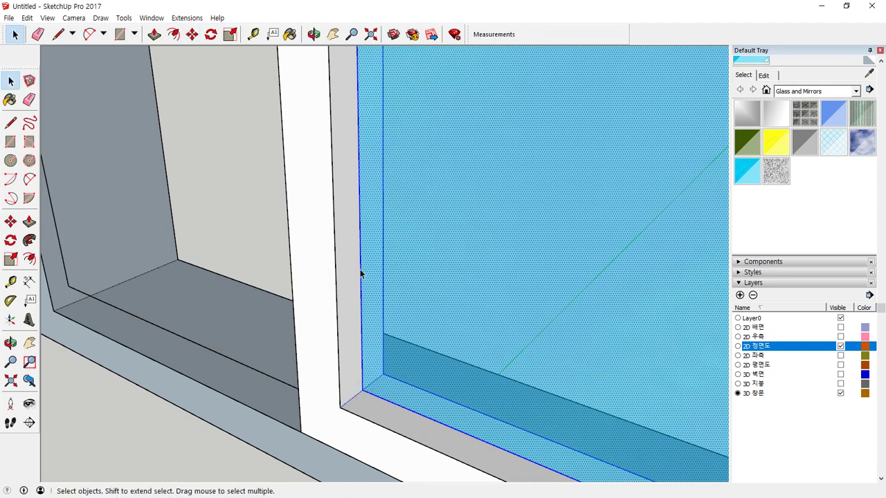
pyautogui.scroll(-5, 353, 271)
pyautogui.rightClick(374, 198)
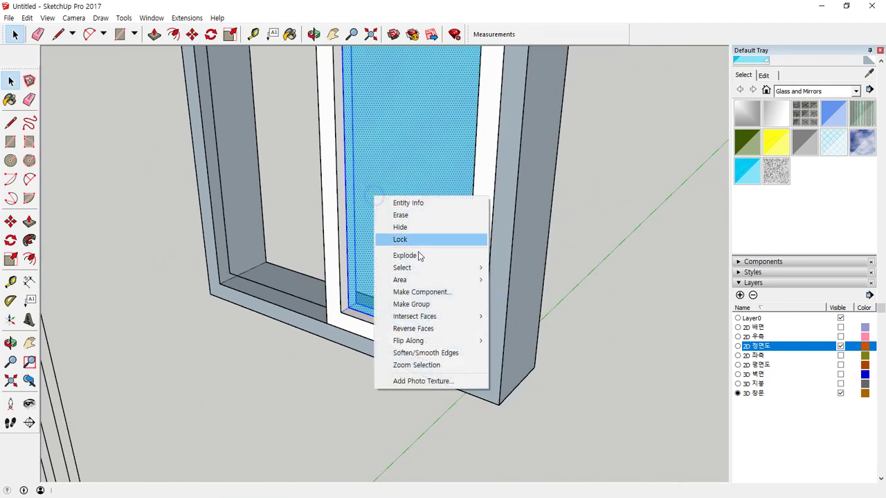
pyautogui.click(426, 304)
# Move the grouped sash 20 mm back into the depth of the window frame
pyautogui.moveTo(436, 304); pyautogui.dragTo(83, 346, button='middle')
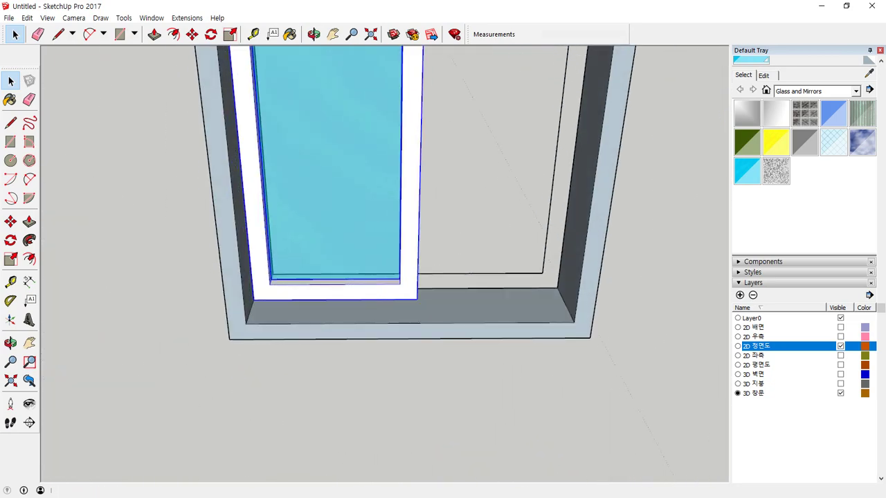
pyautogui.scroll(8, 274, 271)
pyautogui.press('m')
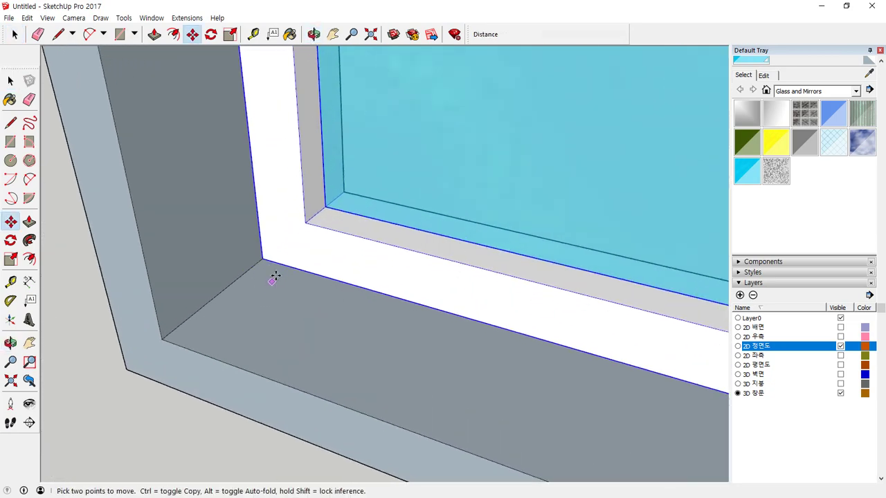
pyautogui.click(262, 261)
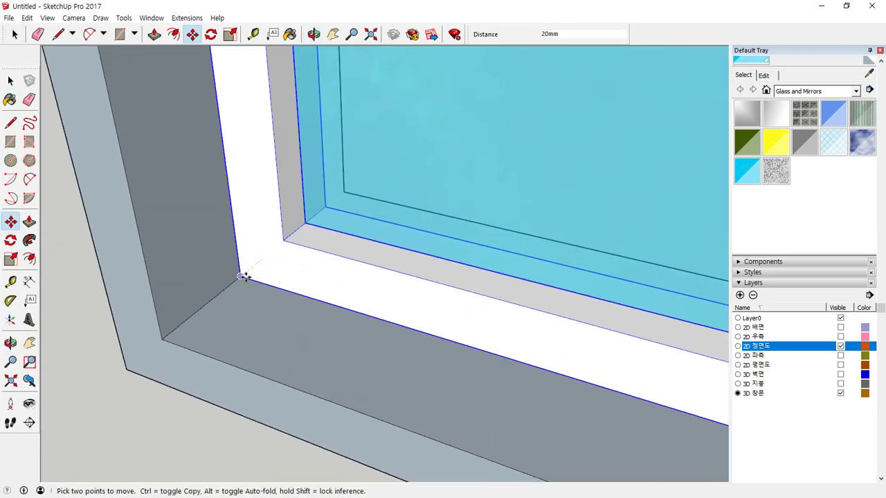
# Copy the sash group into the left half of the lower opening, directly behind the right sash
pyautogui.moveTo(195, 291); pyautogui.dragTo(314, 279, button='middle')
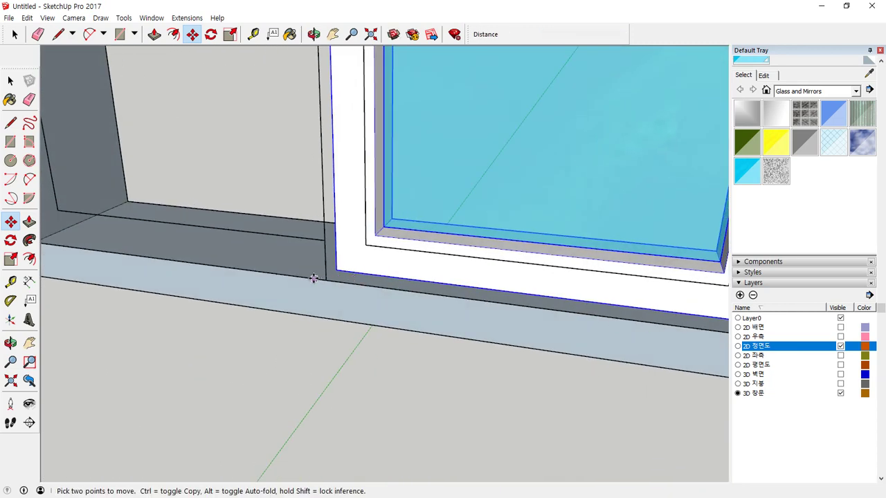
pyautogui.click(335, 269)
pyautogui.press('ctrl')
pyautogui.moveTo(162, 174); pyautogui.dragTo(643, 115, button='middle')
pyautogui.scroll(3, 147, 161)
pyautogui.click(115, 185)
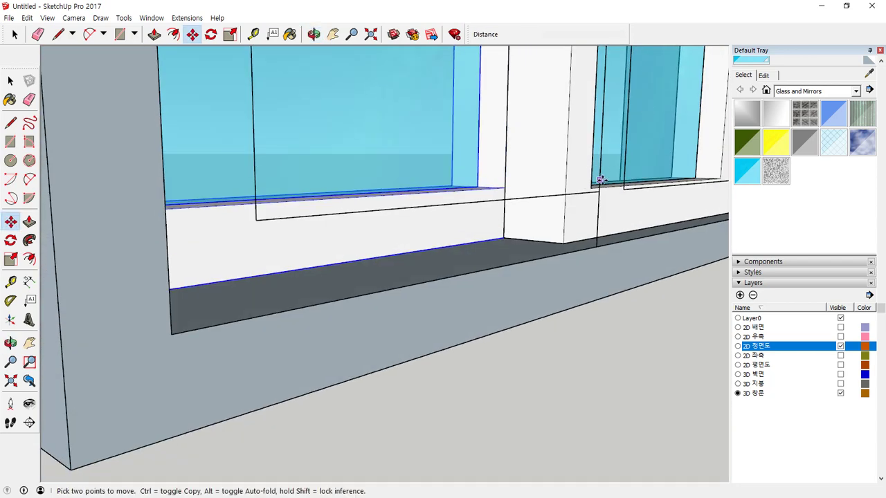
# Select the whole small window, including the frame, upper glass and both sashes, and make it one group
pyautogui.scroll(-5, 583, 177)
pyautogui.scroll(-2, 581, 176)
pyautogui.keyDown('shift'); pyautogui.moveTo(581, 176); pyautogui.dragTo(362, 280, button='middle'); pyautogui.keyUp('shift')
pyautogui.scroll(-5, 363, 279)
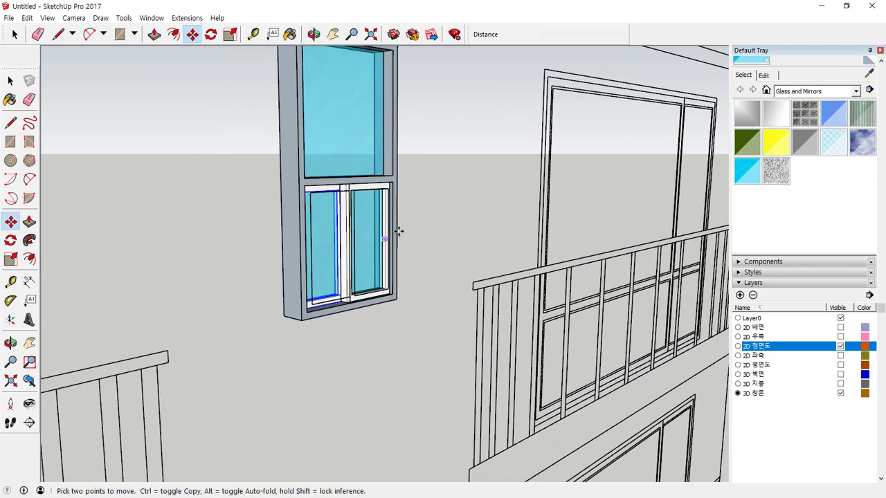
pyautogui.keyDown('shift'); pyautogui.moveTo(397, 231); pyautogui.dragTo(360, 291, button='middle'); pyautogui.keyUp('shift')
pyautogui.press('space')
pyautogui.moveTo(183, 69); pyautogui.dragTo(402, 416)
pyautogui.rightClick(316, 205)
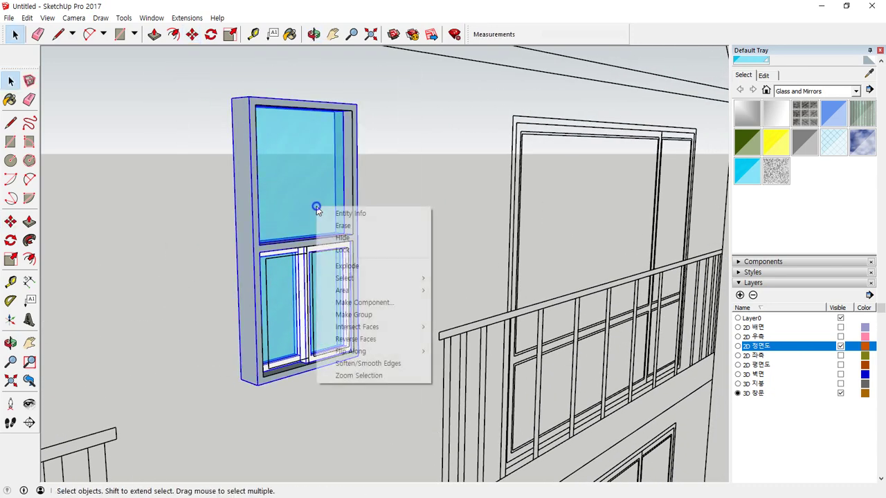
pyautogui.click(362, 312)
# Deselect the window group and show the 3D 벽면 layer to bring in the building's walls
pyautogui.scroll(-3, 527, 208)
pyautogui.scroll(-3, 527, 203)
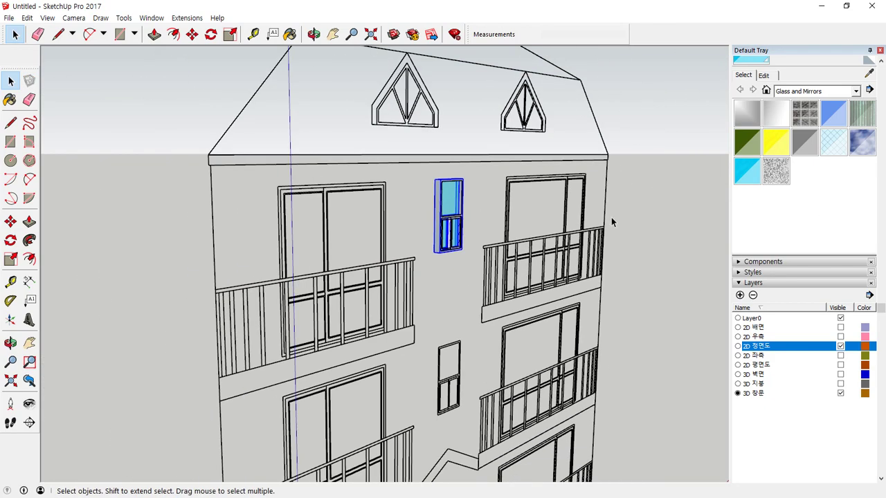
pyautogui.scroll(3, 498, 211)
pyautogui.click(440, 219)
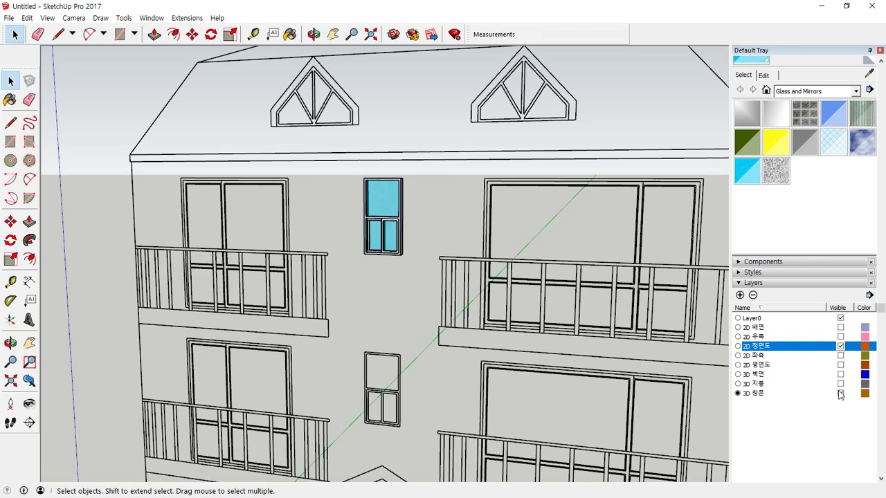
pyautogui.click(841, 374)
pyautogui.moveTo(425, 228); pyautogui.dragTo(369, 257, button='middle')
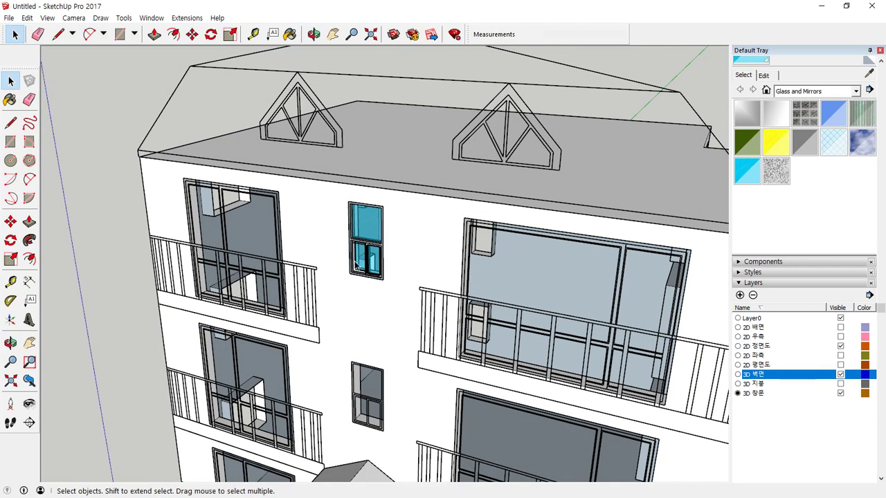
# Move the small window group 100 mm back into its wall opening from the frame's lower left corner
pyautogui.scroll(4, 369, 257)
pyautogui.scroll(2, 318, 395)
pyautogui.scroll(1, 318, 396)
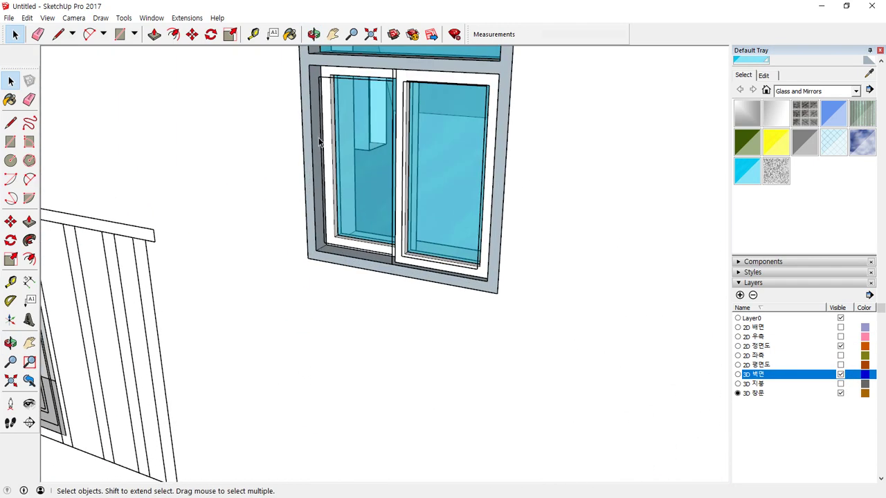
pyautogui.click(323, 250)
pyautogui.scroll(2, 323, 257)
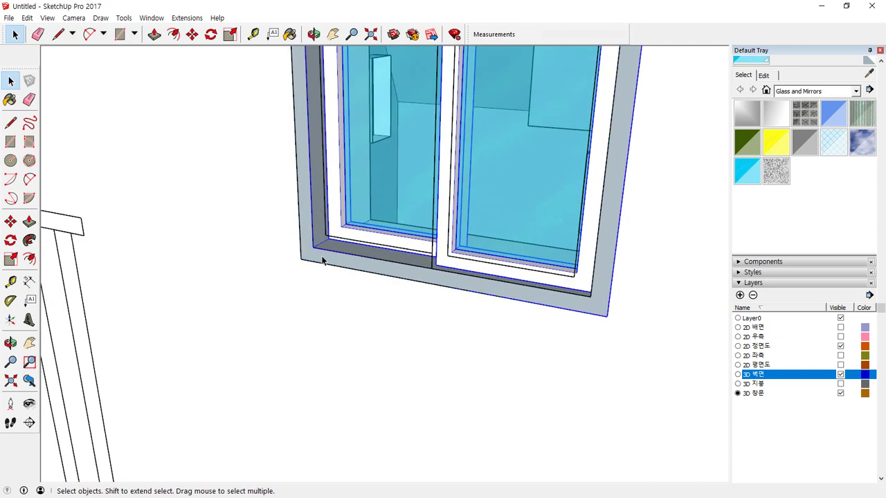
pyautogui.press('m')
pyautogui.click(301, 259)
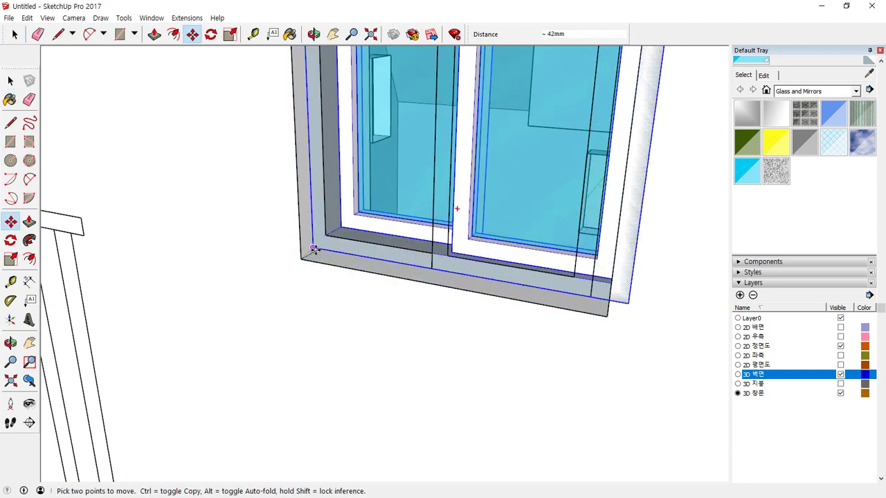
pyautogui.scroll(4, 311, 252)
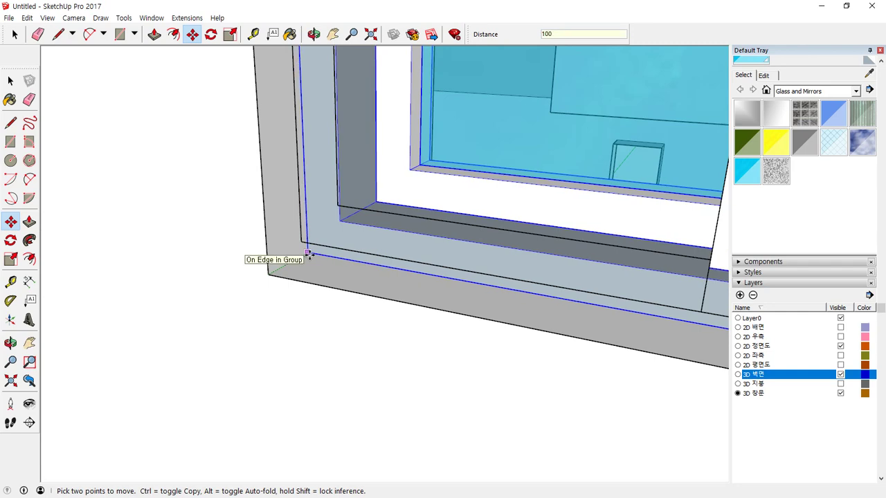
# Copy the small window group 2800 mm straight down into the matching opening on the floor below
pyautogui.press('ctrl')
pyautogui.click(269, 271)
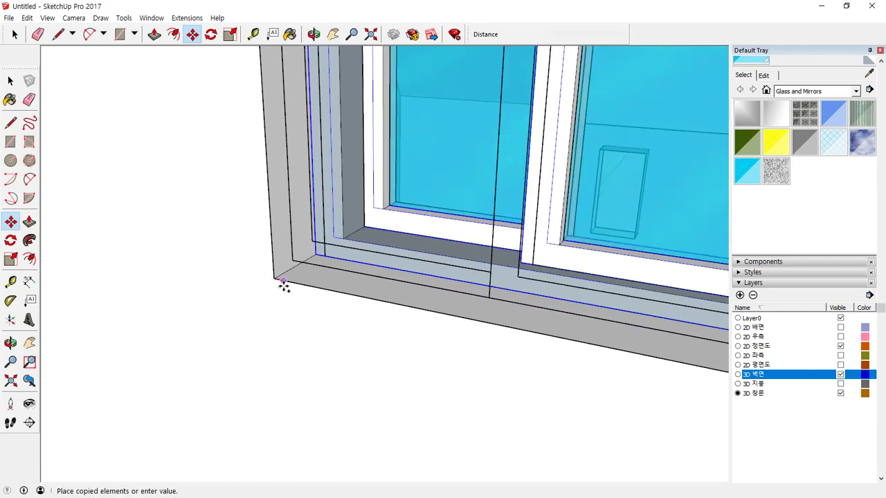
pyautogui.scroll(-10, 294, 298)
pyautogui.moveTo(317, 372); pyautogui.dragTo(323, 267, button='middle')
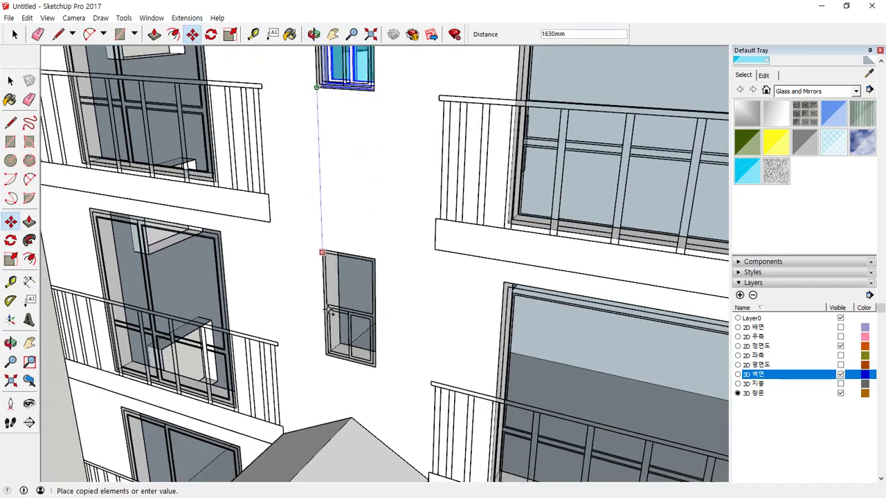
pyautogui.scroll(6, 331, 346)
pyautogui.click(302, 295)
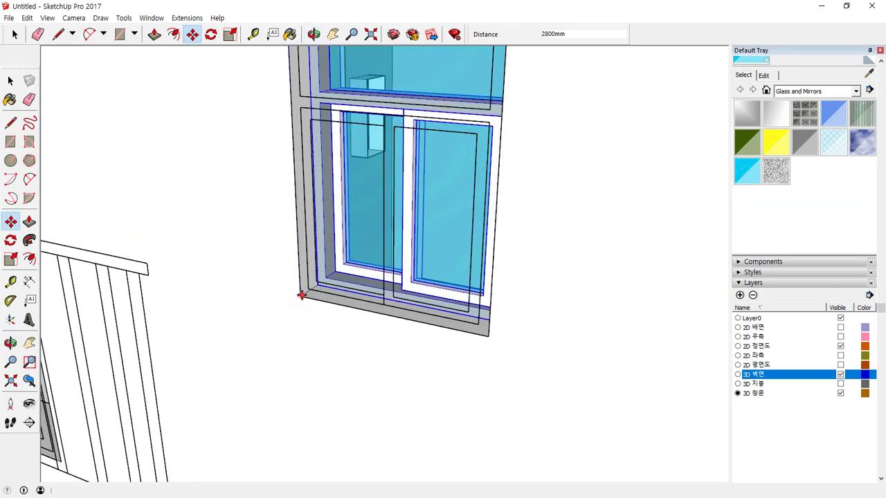
# Copy the small window group from its front opening's lower corner to the topmost small opening on the side wall
pyautogui.press('ctrl')
pyautogui.click(302, 296)
pyautogui.scroll(-4, 252, 294)
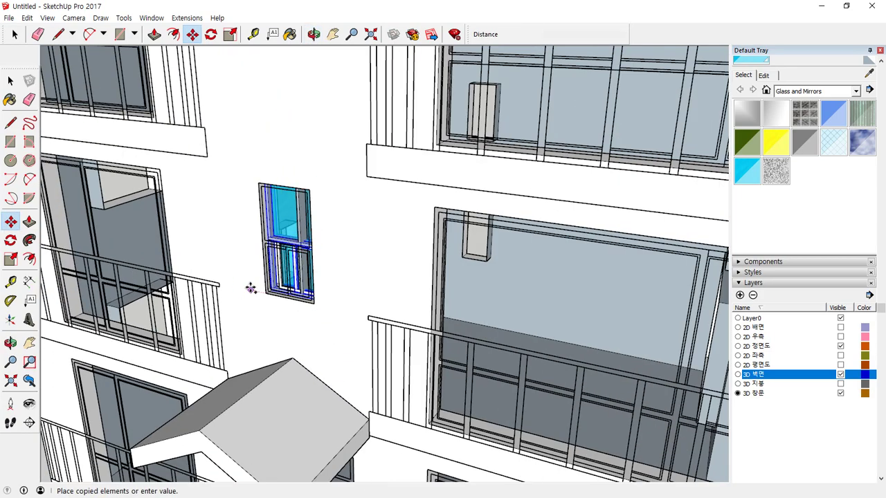
pyautogui.scroll(-5, 251, 288)
pyautogui.moveTo(251, 288); pyautogui.dragTo(655, 303, button='middle')
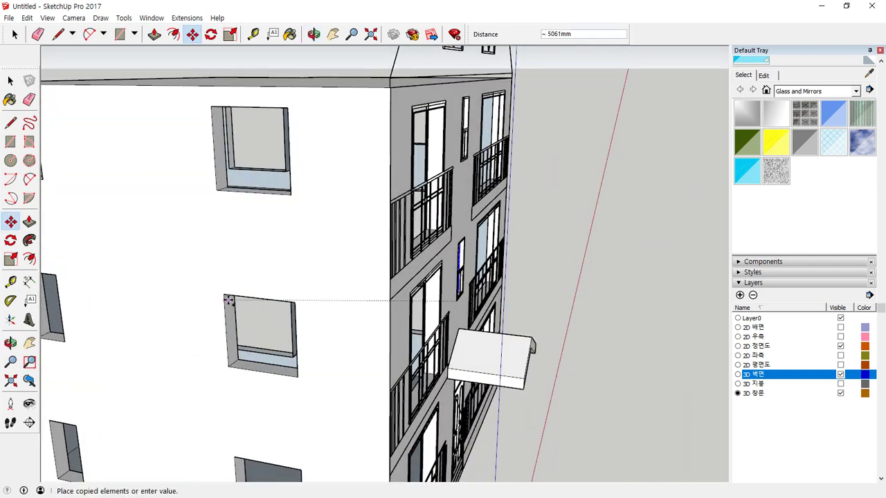
pyautogui.moveTo(228, 300); pyautogui.dragTo(589, 358, button='middle')
pyautogui.scroll(3, 406, 229)
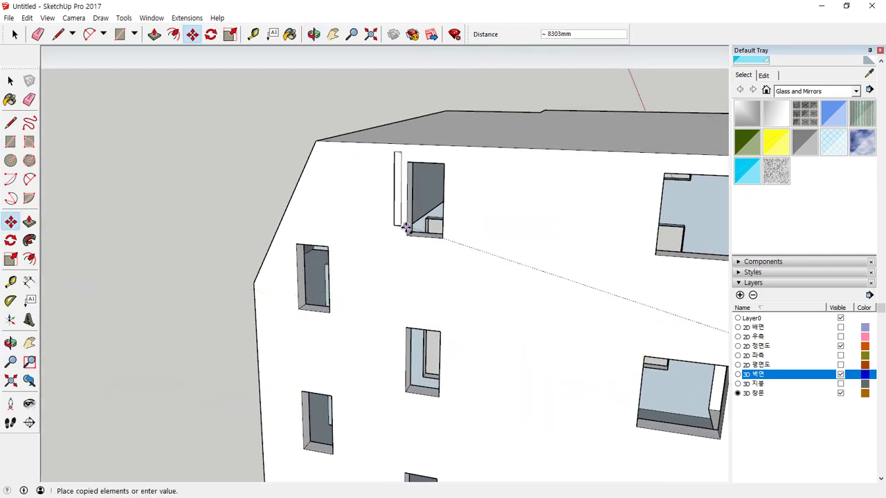
pyautogui.click(397, 234)
pyautogui.scroll(4, 398, 238)
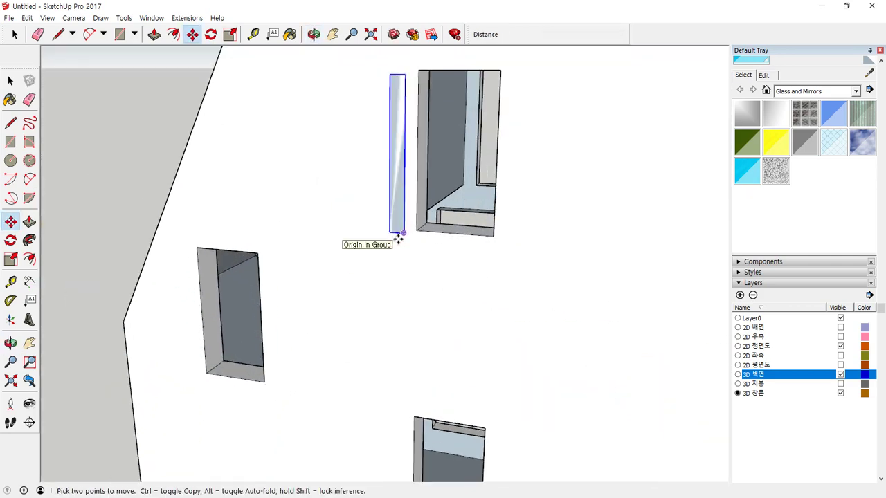
# Move the copied window onto the side wall opening's lower edge and rotate it 90 degrees about its vertical corner
pyautogui.click(403, 233)
pyautogui.click(446, 233)
pyautogui.scroll(3, 445, 234)
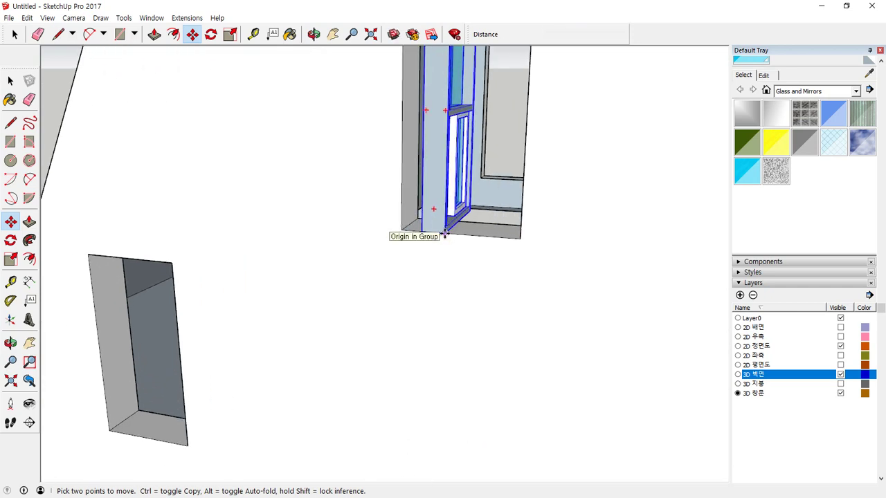
pyautogui.press('q')
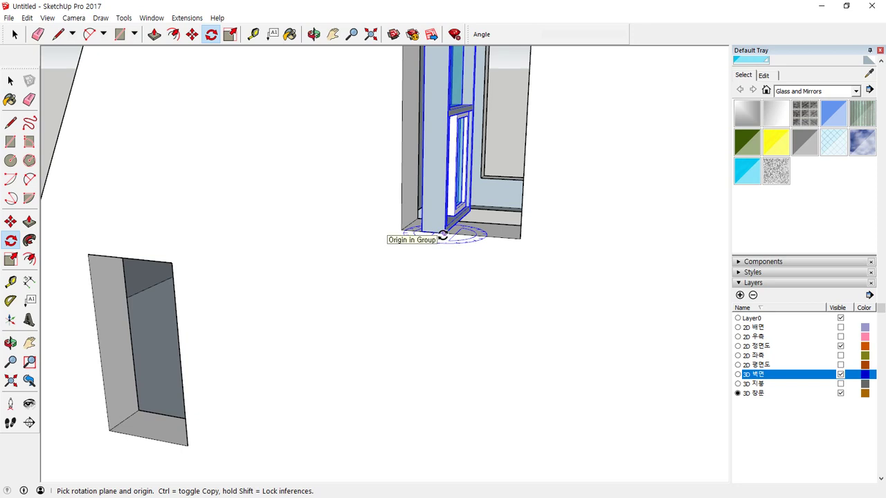
pyautogui.click(443, 236)
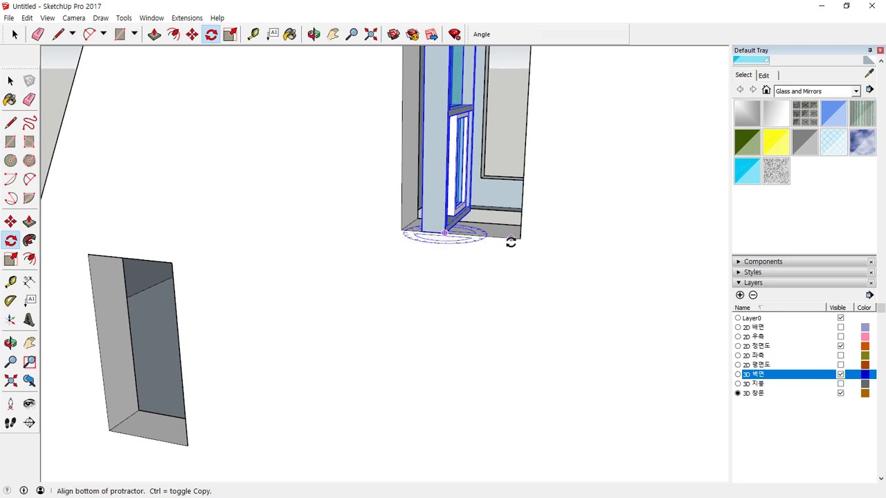
pyautogui.click(511, 240)
pyautogui.write('90')
pyautogui.press('Return')
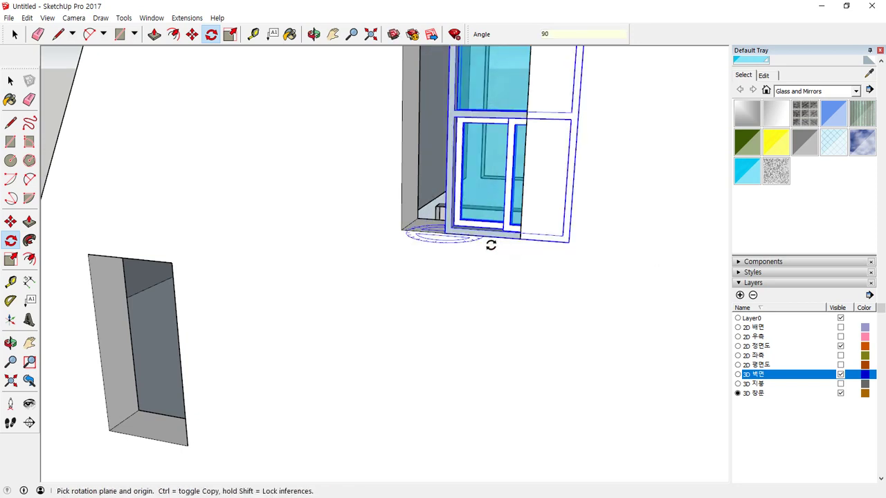
# Align the rotated window with the opening's lower corner and set it back 100 mm into the side wall
pyautogui.scroll(5, 462, 229)
pyautogui.moveTo(438, 230); pyautogui.dragTo(431, 248, button='middle')
pyautogui.press('q')
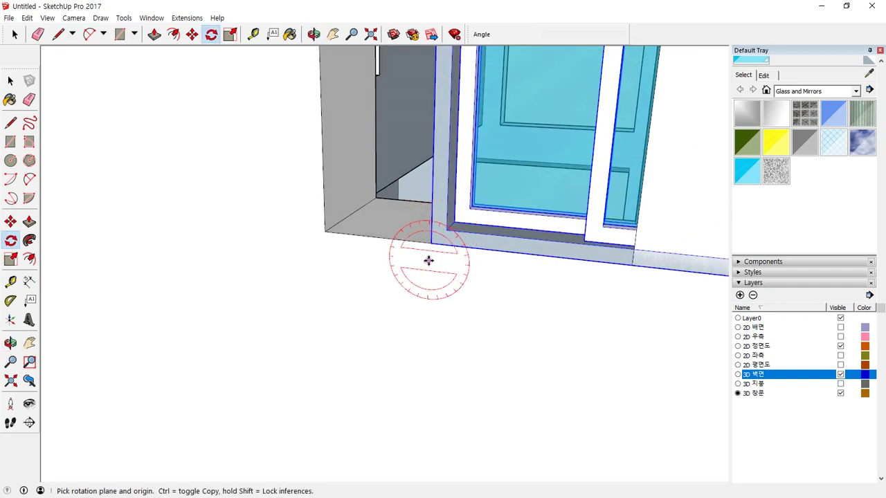
pyautogui.press('m')
pyautogui.click(433, 244)
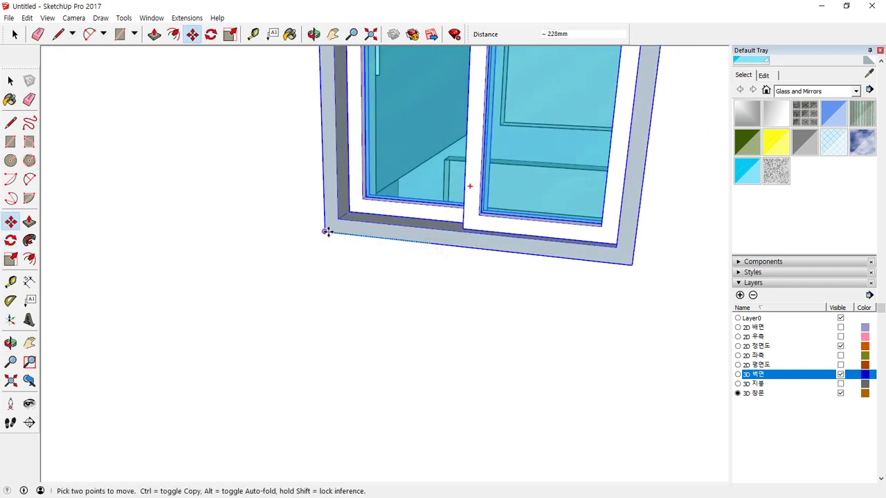
pyautogui.write('58')
pyautogui.press('Return')
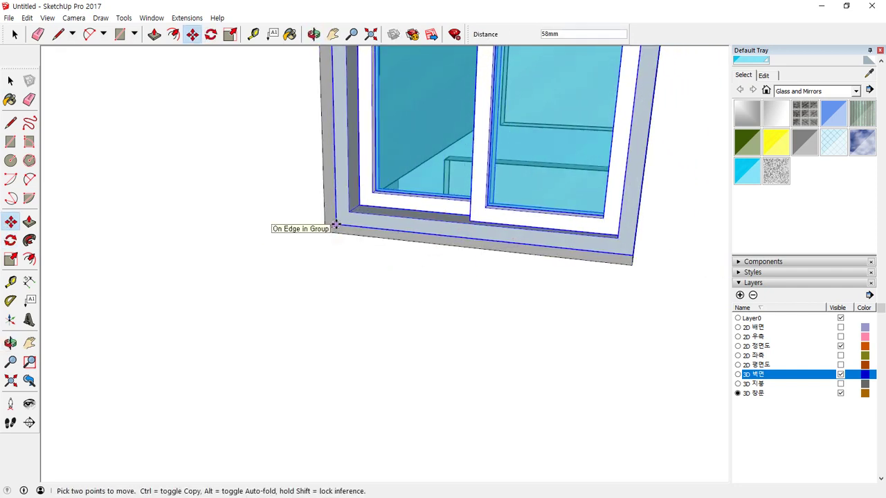
pyautogui.write('100')
pyautogui.press('Return')
# Copy the side wall window straight down into the opening below and repeat the copy for the lowest opening
pyautogui.click(325, 231)
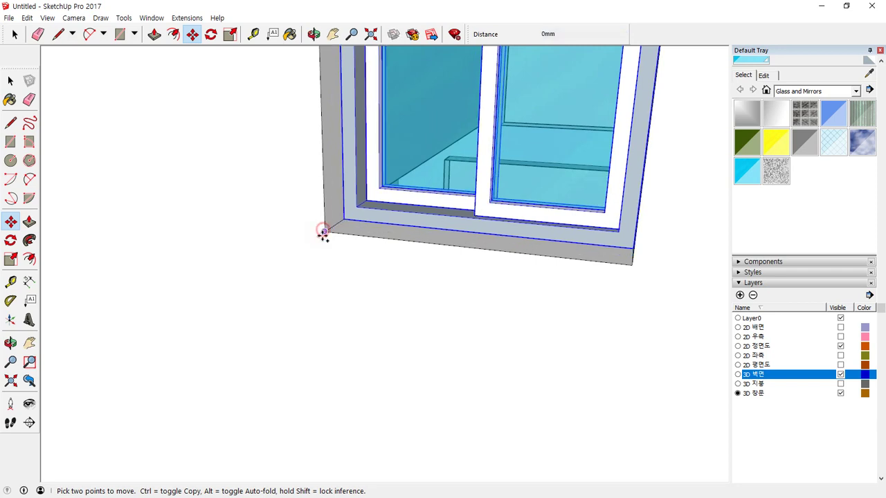
pyautogui.press('ctrl')
pyautogui.scroll(-4, 332, 271)
pyautogui.scroll(-3, 331, 271)
pyautogui.keyDown('shift'); pyautogui.moveTo(366, 388); pyautogui.dragTo(329, 124, button='middle'); pyautogui.keyUp('shift')
pyautogui.scroll(3, 318, 309)
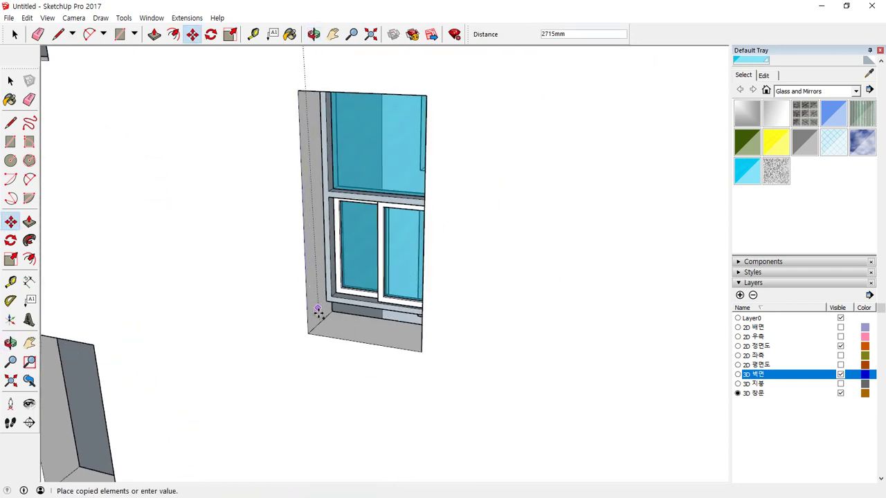
pyautogui.click(311, 335)
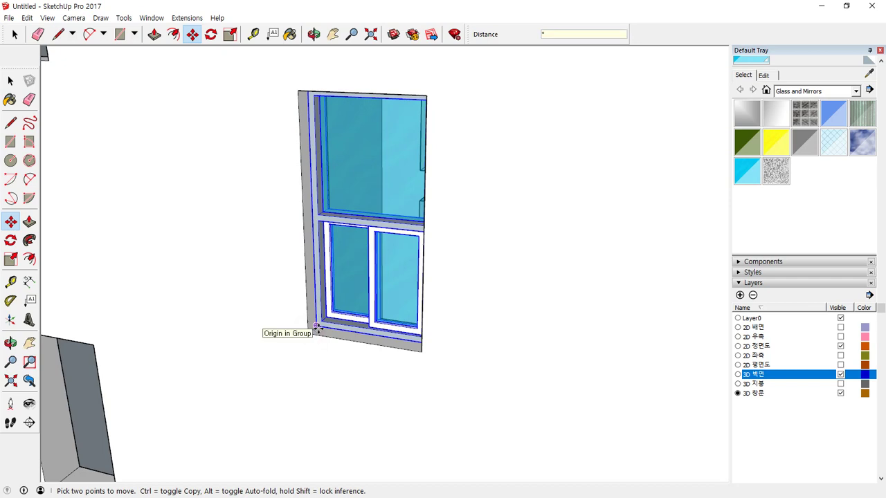
pyautogui.scroll(-5, 346, 312)
# Select the two lower windows of the side wall column, copy them into the two neighbouring openings, and clear the selection
pyautogui.press('space')
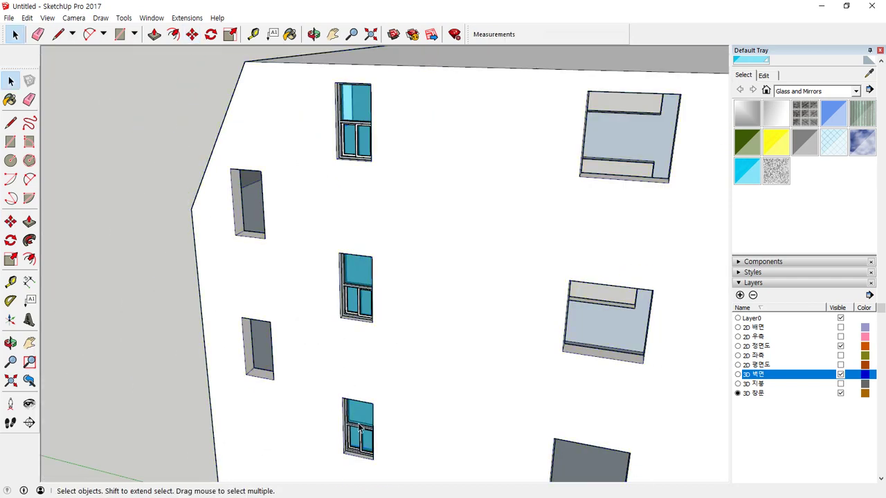
pyautogui.click(359, 429)
pyautogui.keyDown('shift'); pyautogui.click(365, 302); pyautogui.keyUp('shift')
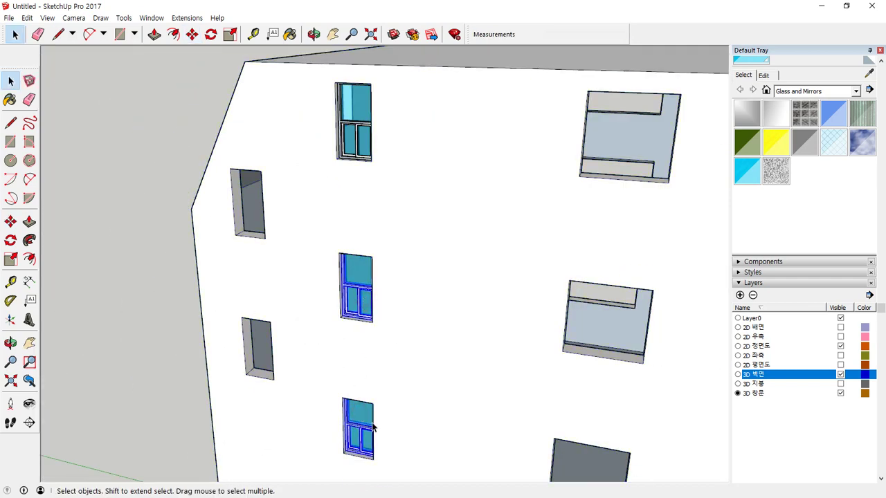
pyautogui.scroll(8, 346, 353)
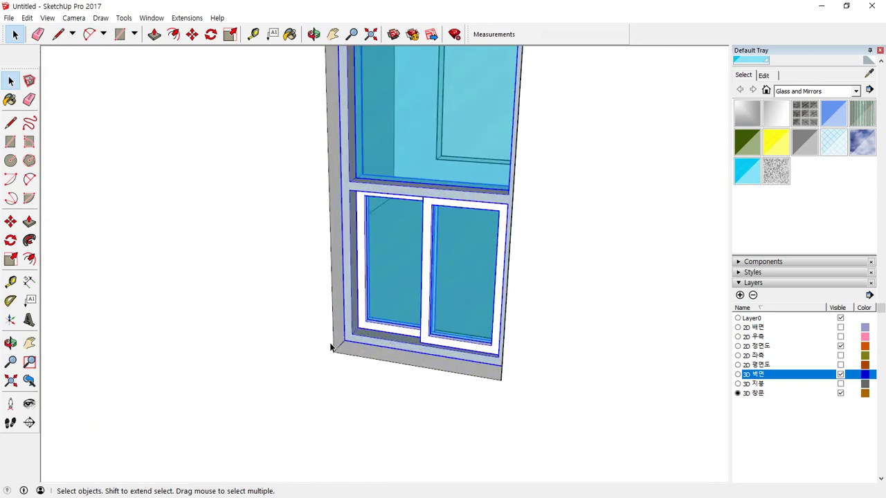
pyautogui.press('m')
pyautogui.click(335, 351)
pyautogui.press('ctrl')
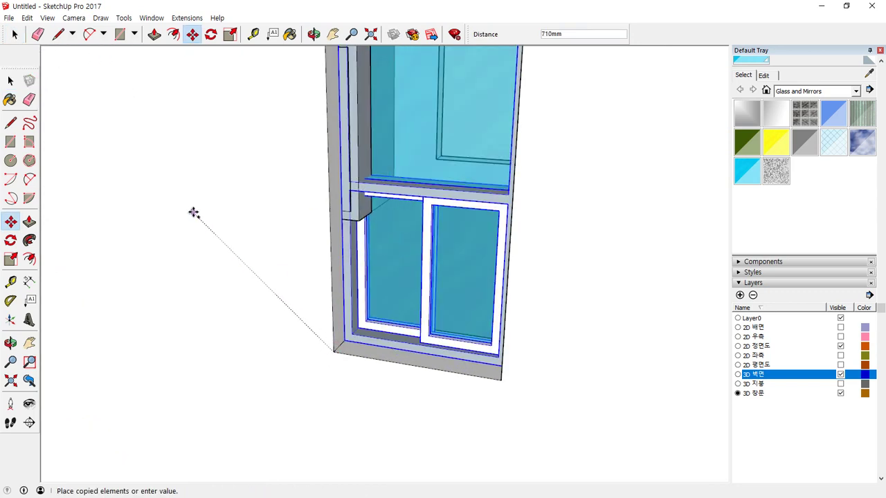
pyautogui.scroll(-4, 269, 223)
pyautogui.keyDown('shift'); pyautogui.moveTo(259, 194); pyautogui.dragTo(505, 426, button='middle'); pyautogui.keyUp('shift')
pyautogui.scroll(3, 251, 281)
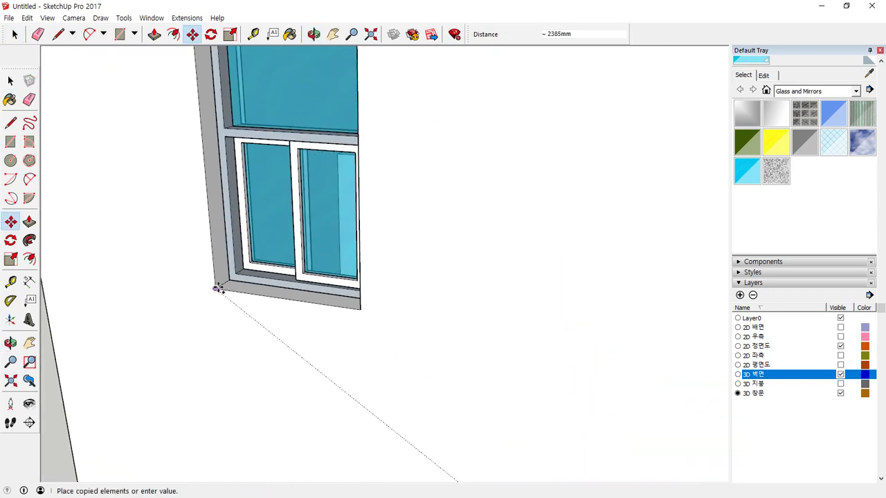
pyautogui.click(215, 289)
pyautogui.press('space')
pyautogui.scroll(-6, 158, 263)
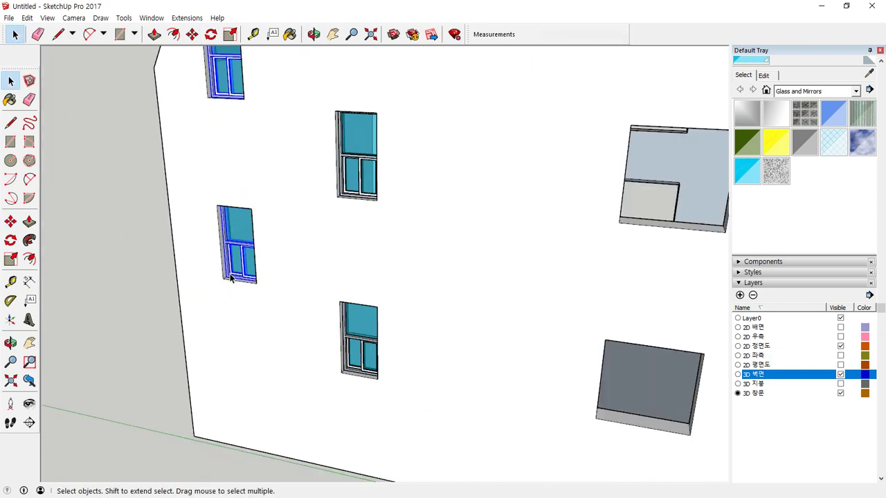
pyautogui.moveTo(158, 263); pyautogui.dragTo(136, 265, button='middle')
pyautogui.click(136, 265)
pyautogui.scroll(2, 166, 264)
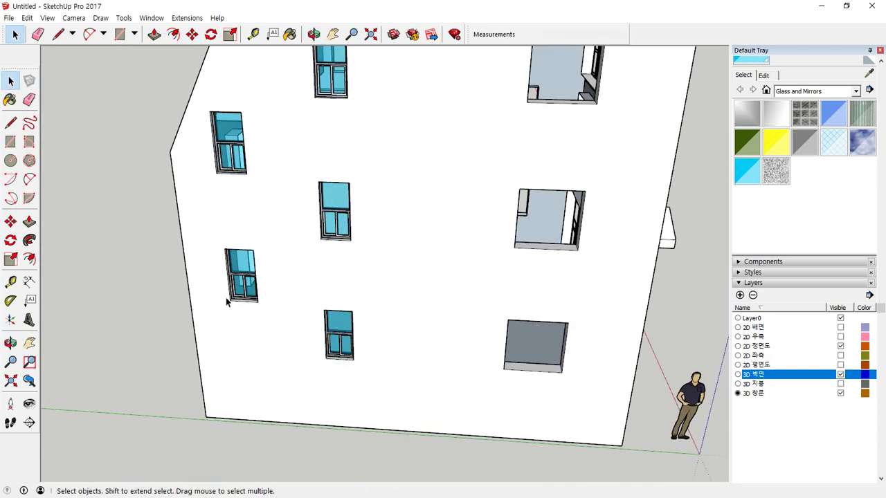
# Select all three windows in the middle side wall column and copy them to the openings on the adjoining rear wall
pyautogui.moveTo(228, 303); pyautogui.dragTo(369, 336, button='middle')
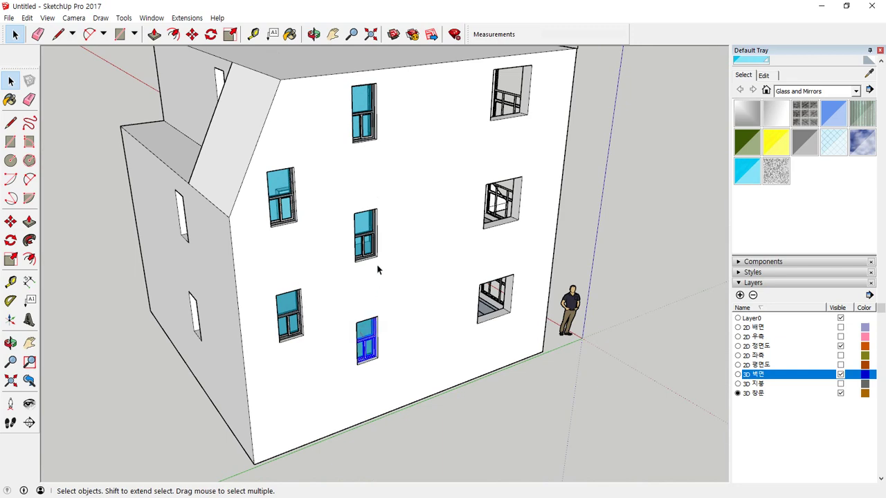
pyautogui.keyDown('shift'); pyautogui.click(366, 223); pyautogui.keyUp('shift')
pyautogui.keyDown('shift'); pyautogui.click(366, 115); pyautogui.keyUp('shift')
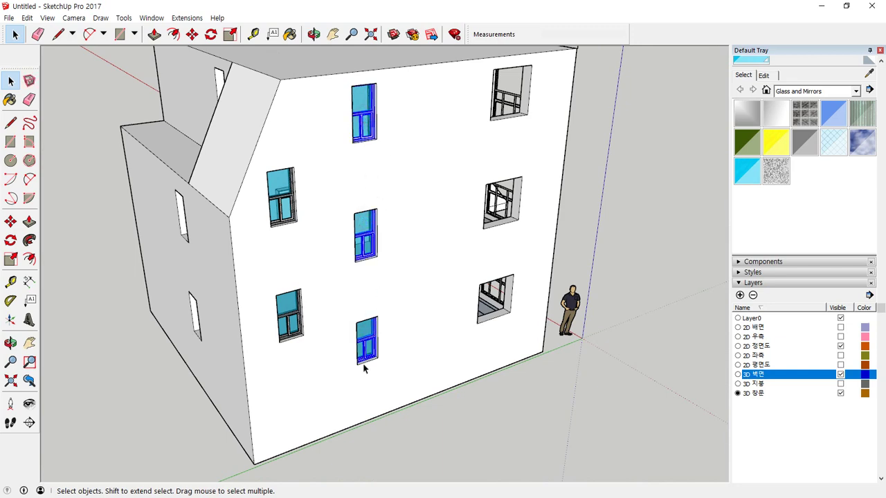
pyautogui.scroll(6, 359, 360)
pyautogui.press('m')
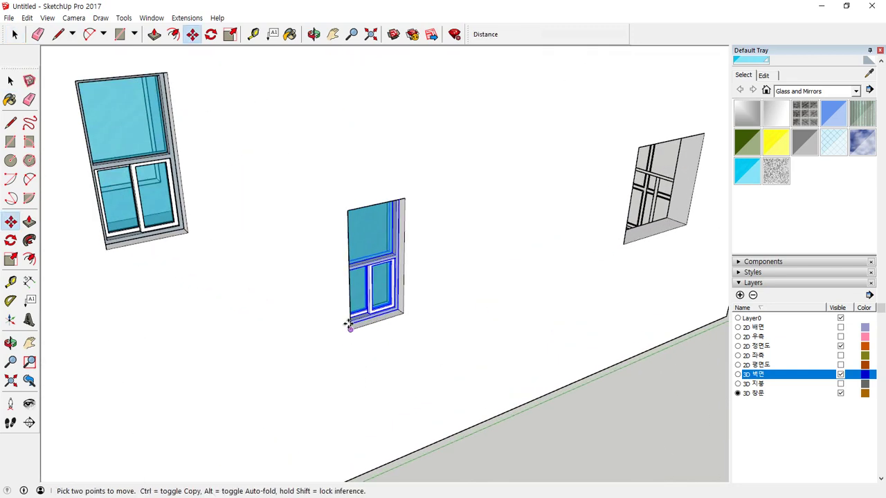
pyautogui.click(350, 329)
pyautogui.press('ctrl')
pyautogui.scroll(-6, 267, 355)
pyautogui.keyDown('shift'); pyautogui.moveTo(267, 356); pyautogui.dragTo(365, 367, button='middle'); pyautogui.keyUp('shift')
pyautogui.scroll(10, 388, 304)
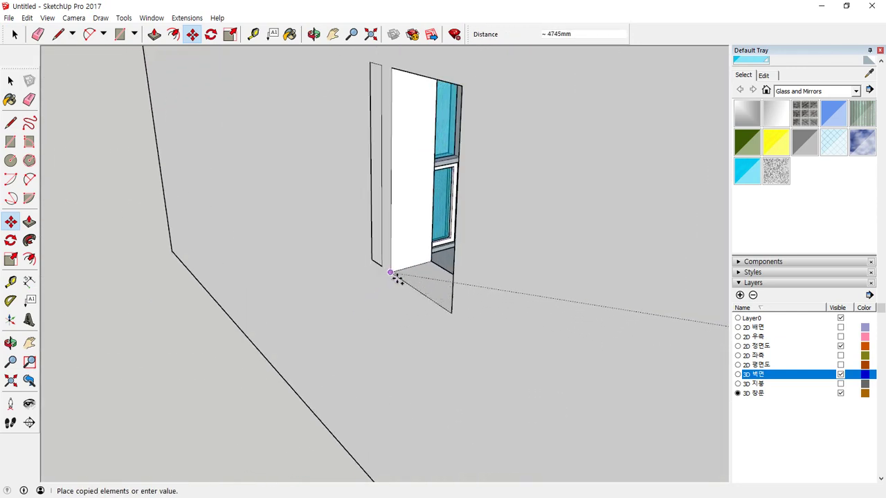
pyautogui.click(392, 273)
pyautogui.scroll(2, 388, 272)
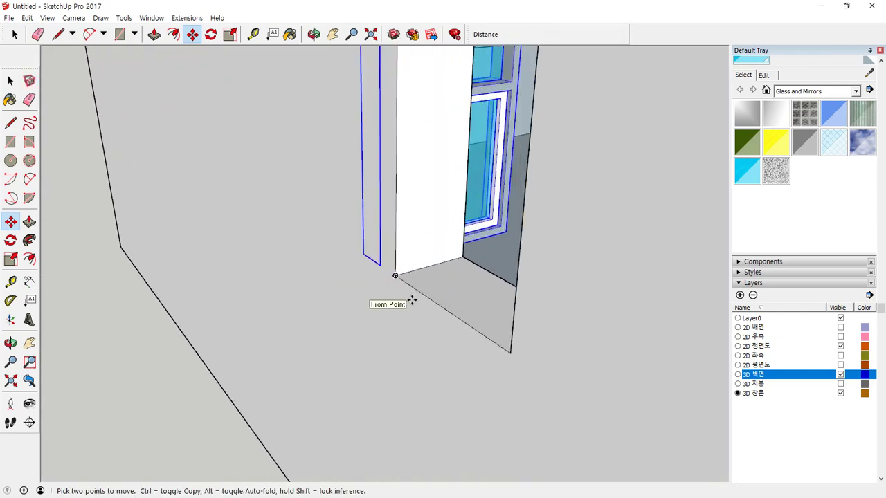
# Rotate the three copied windows 90 degrees about the rear opening's lower corner to line up with that wall
pyautogui.press('q')
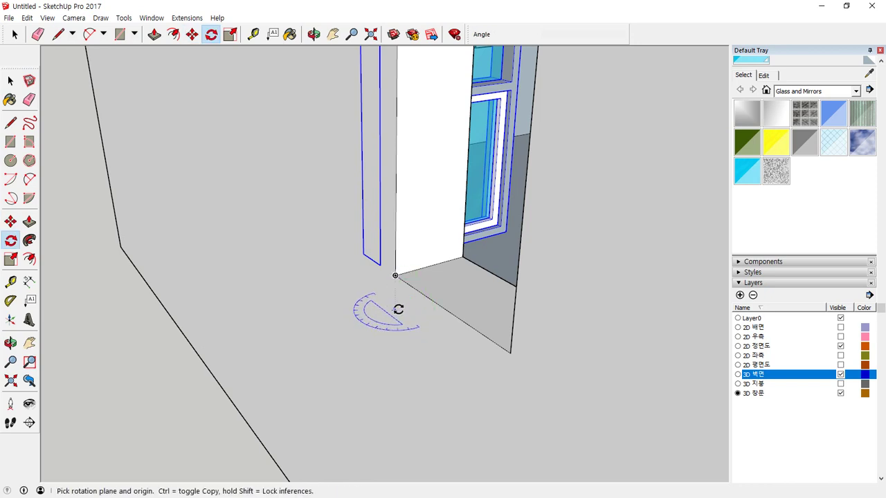
pyautogui.click(395, 275)
pyautogui.click(464, 257)
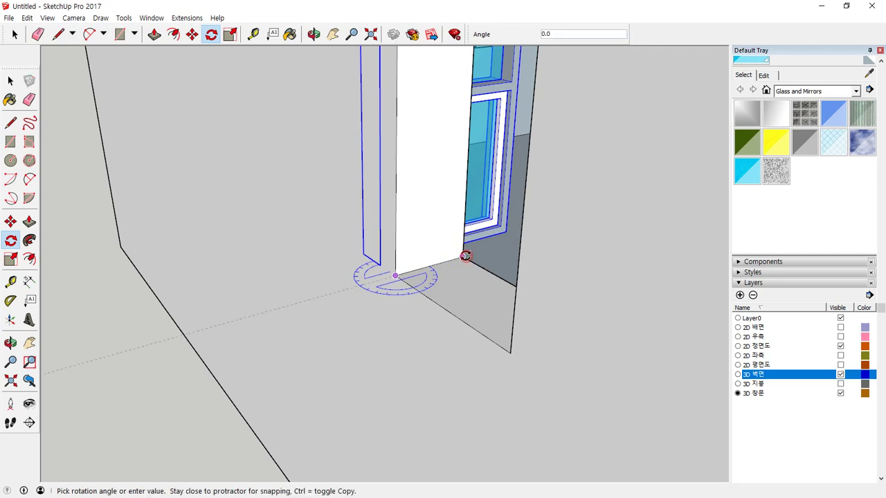
pyautogui.write('90')
pyautogui.press('Return')
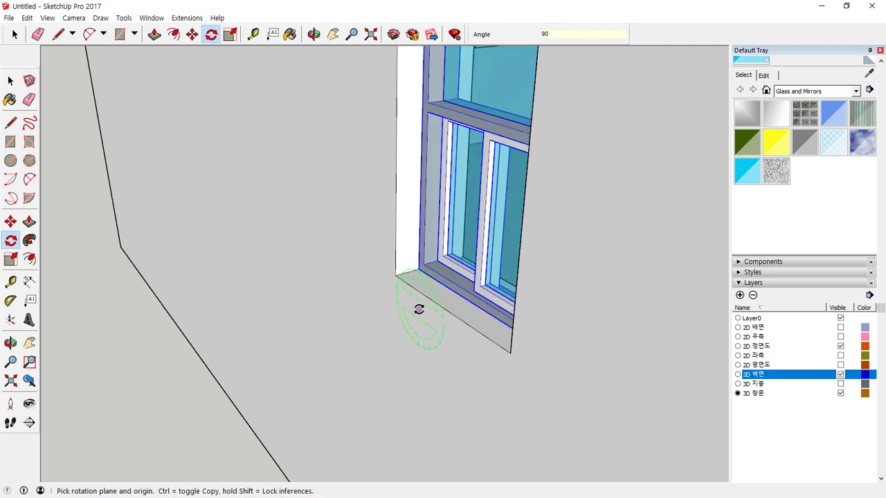
# Select only the top rear window and move it by its lower corner to the opening corner in the set-back upper wall
pyautogui.moveTo(417, 308); pyautogui.dragTo(508, 492, button='middle')
pyautogui.scroll(-4, 549, 294)
pyautogui.scroll(-3, 522, 247)
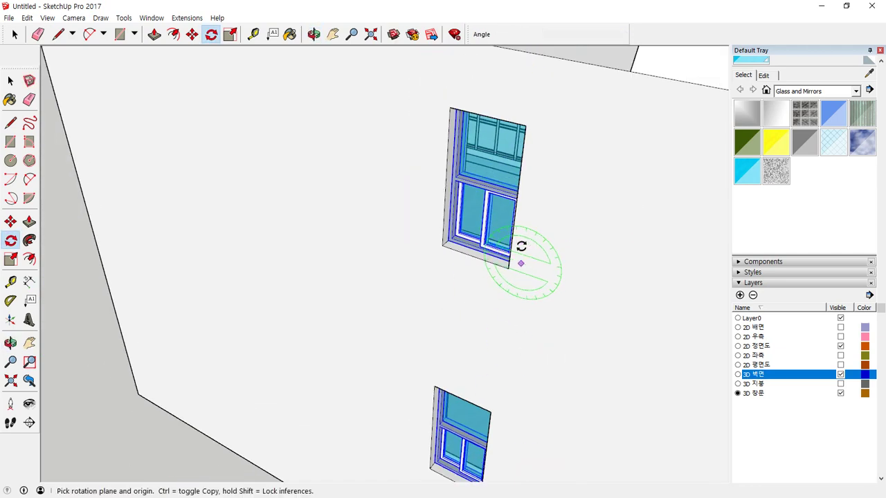
pyautogui.keyDown('shift'); pyautogui.moveTo(521, 248); pyautogui.dragTo(481, 476, button='middle'); pyautogui.keyUp('shift')
pyautogui.press('space')
pyautogui.scroll(5, 465, 239)
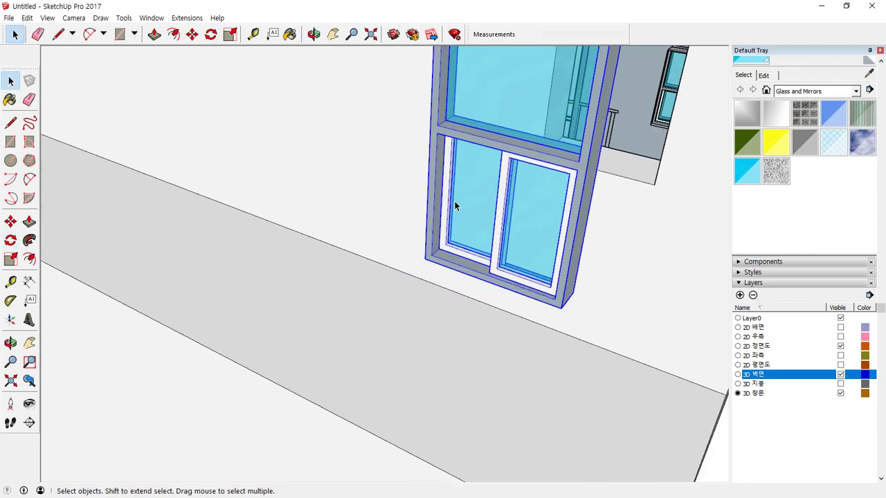
pyautogui.press('m')
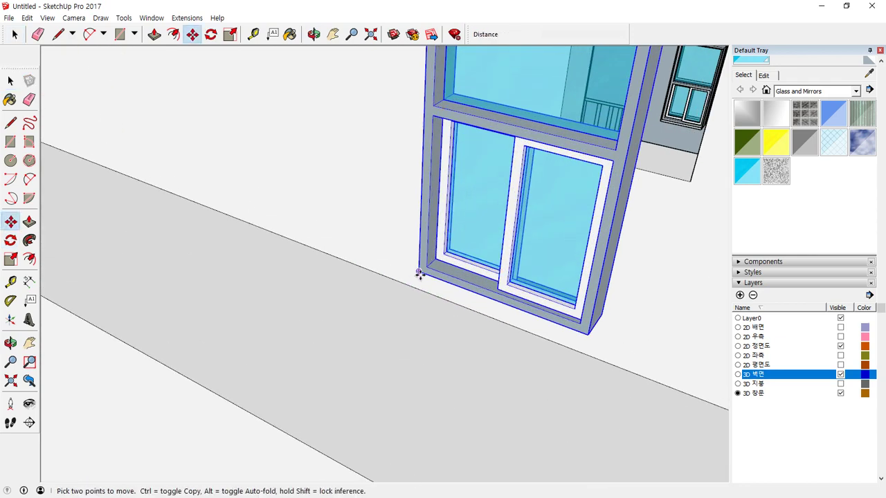
pyautogui.click(420, 275)
pyautogui.click(555, 142)
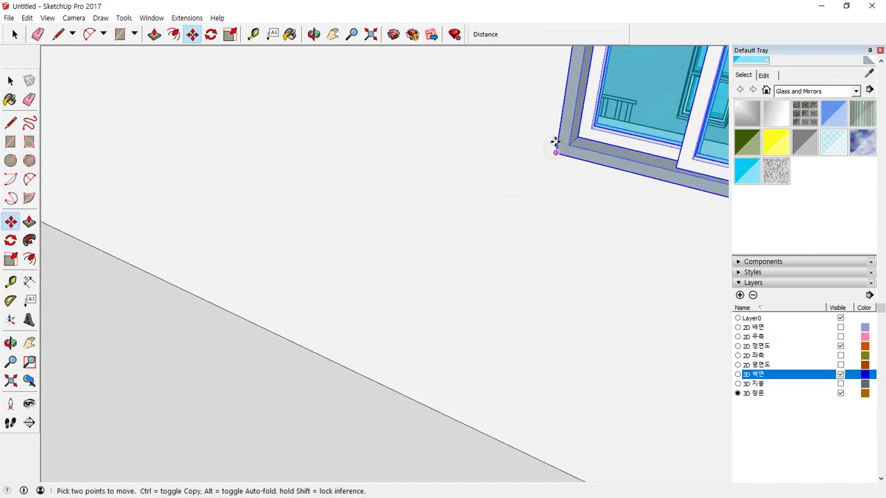
# Push the top rear window back into its wall opening from the opening's lower corner
pyautogui.scroll(2, 558, 146)
pyautogui.click(559, 164)
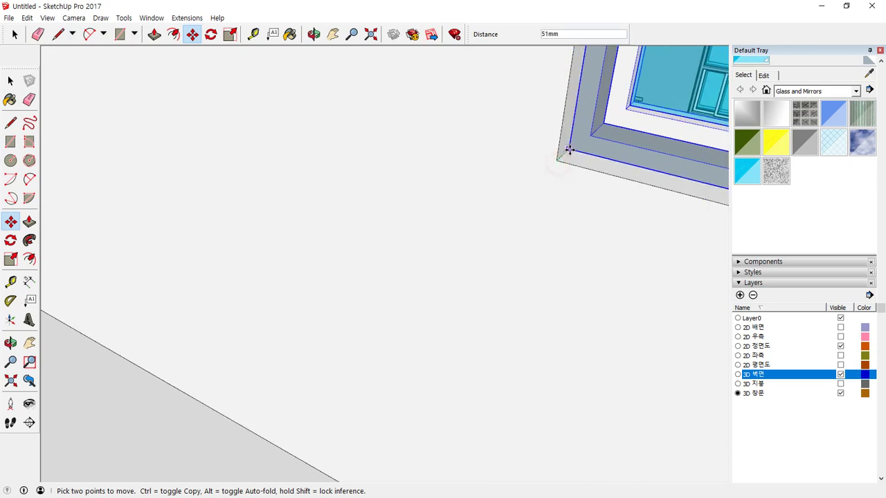
pyautogui.press('Return')
pyautogui.scroll(-10, 567, 194)
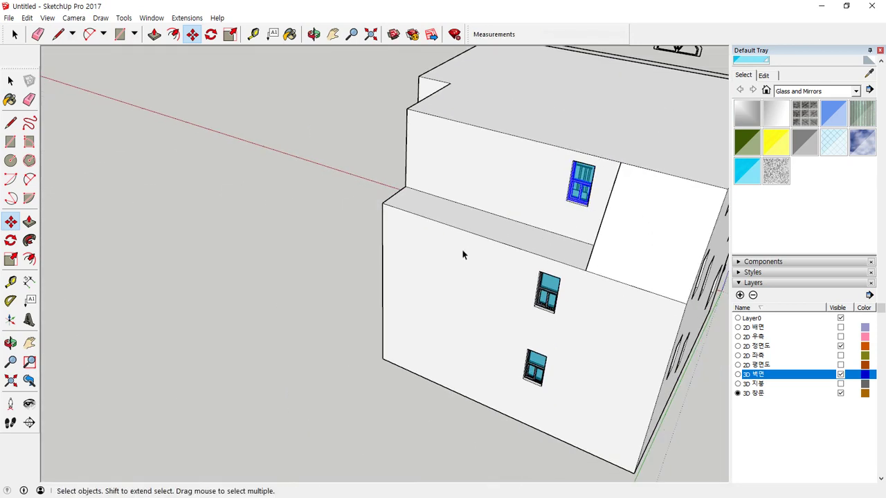
# Turn off the visibility of the 3D 벽면 wall layer so only the front elevation and windows remain
pyautogui.moveTo(495, 305); pyautogui.dragTo(482, 330, button='middle')
pyautogui.scroll(5, 613, 282)
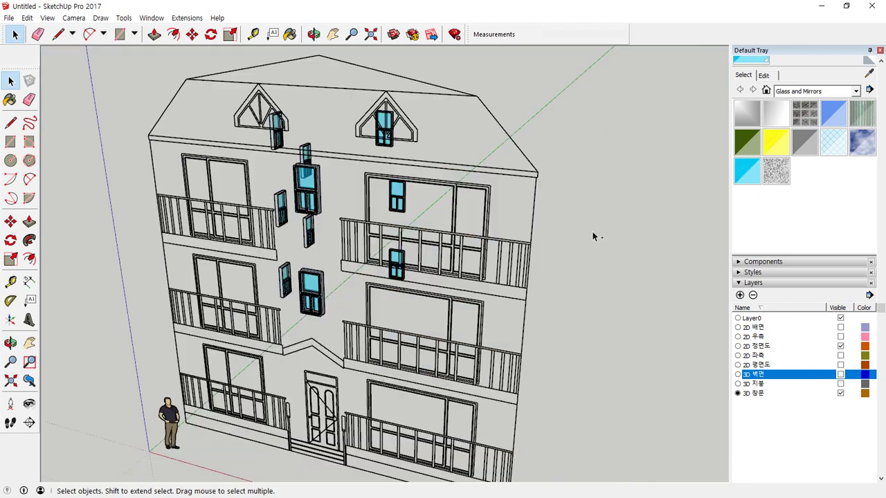
pyautogui.moveTo(526, 218); pyautogui.dragTo(277, 238, button='middle')
# Select the eight side and rear wall windows together and hide them
pyautogui.moveTo(360, 80); pyautogui.dragTo(359, 81)
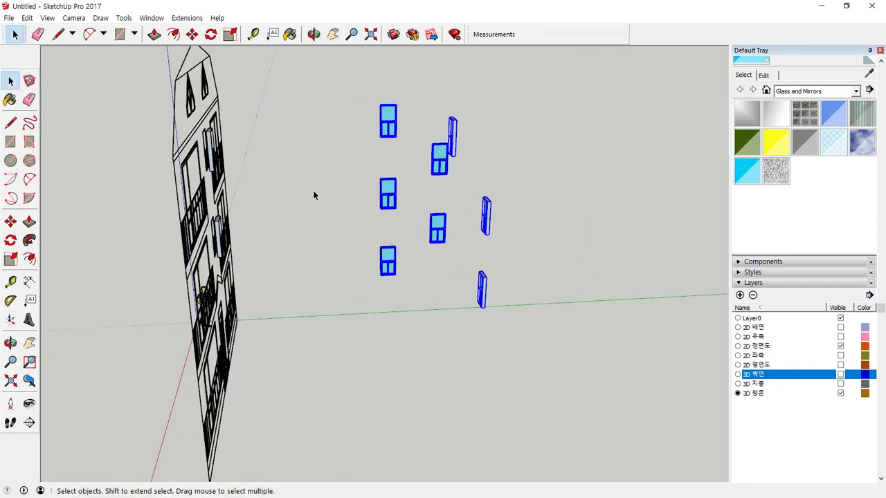
pyautogui.moveTo(333, 197); pyautogui.dragTo(391, 213, button='middle')
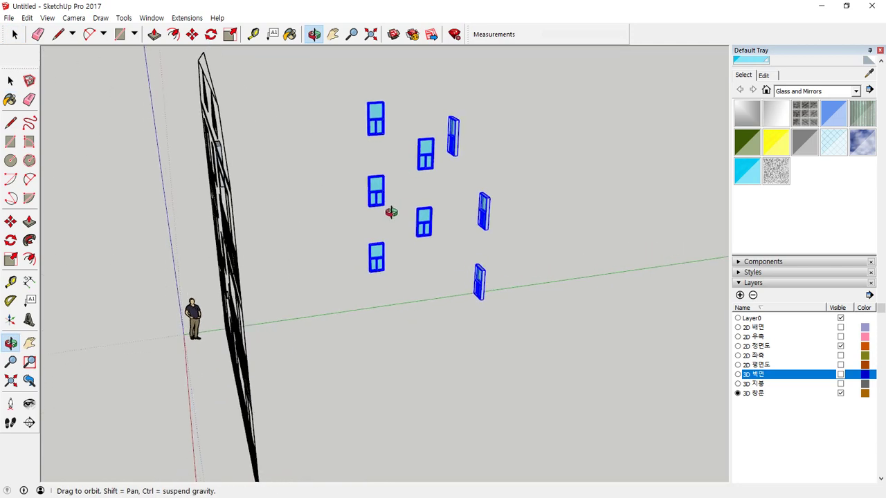
pyautogui.click(367, 169)
pyautogui.moveTo(582, 348); pyautogui.dragTo(316, 90)
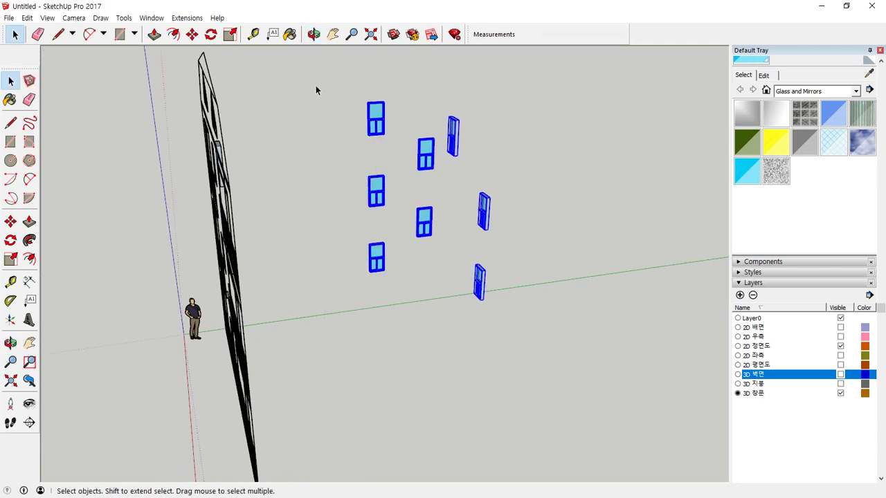
pyautogui.rightClick(384, 113)
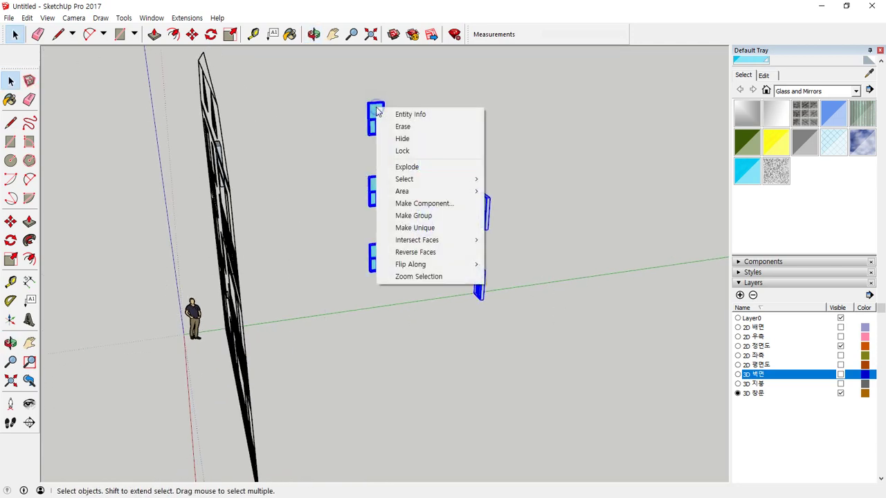
pyautogui.click(420, 140)
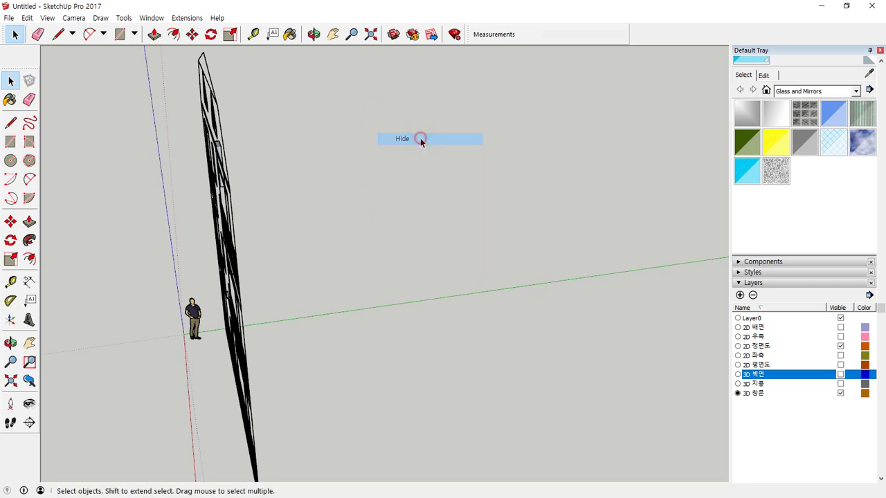
# Unhide the eight hidden side and rear wall windows
pyautogui.click(33, 18)
pyautogui.moveTo(41, 21)
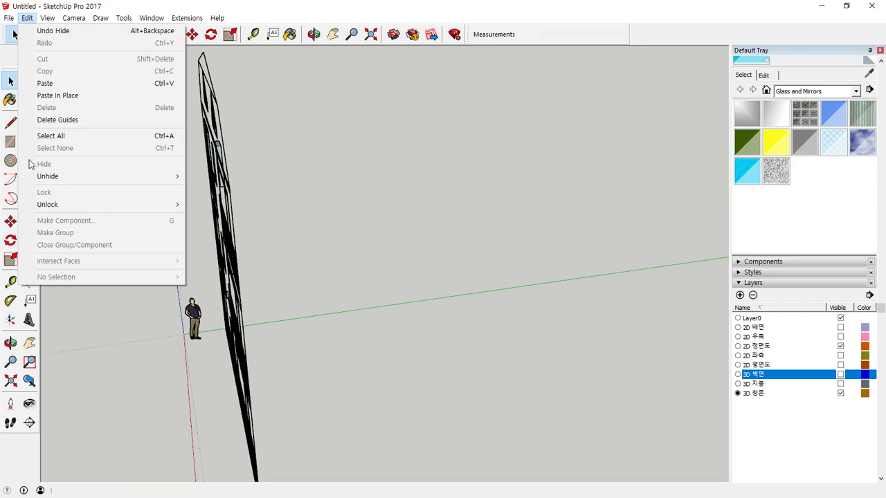
pyautogui.moveTo(45, 178)
pyautogui.click(200, 201)
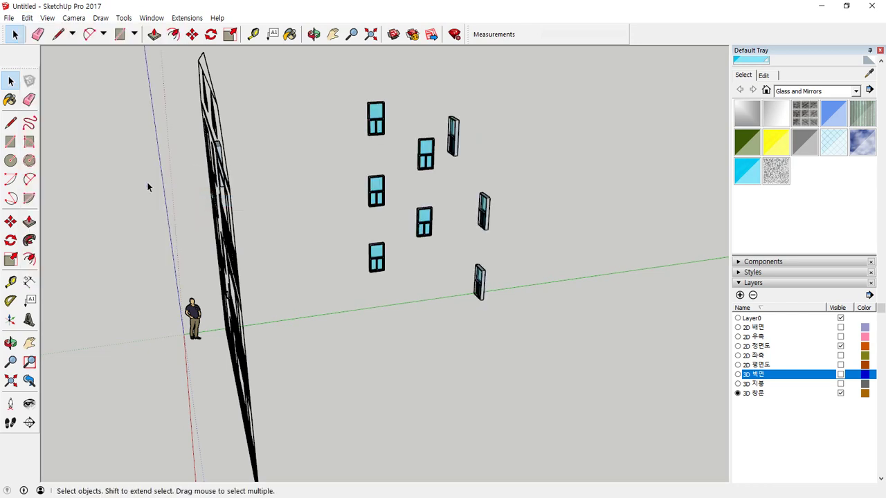
# Reselect the eight side and rear windows and hide them, leaving the two front windows displayed
pyautogui.moveTo(333, 57); pyautogui.dragTo(334, 58)
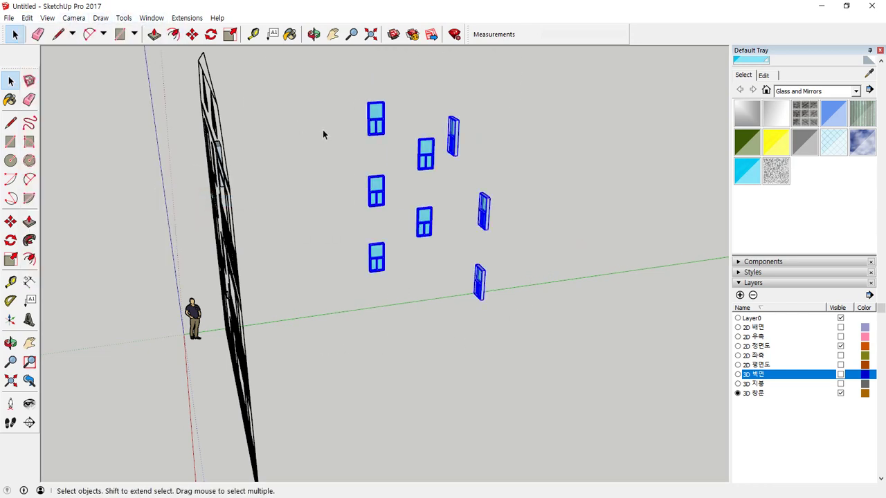
pyautogui.click(27, 18)
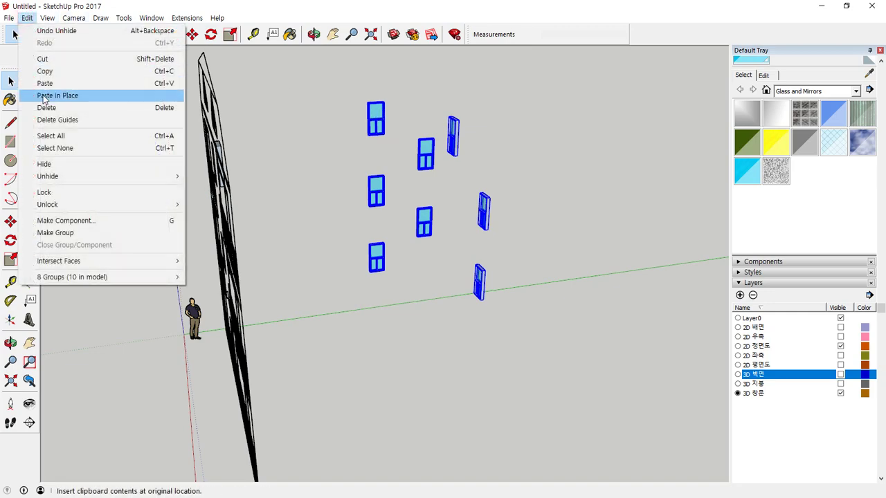
pyautogui.click(60, 165)
# Examine the outer frame corners of the top-floor balcony window on the left of the front elevation
pyautogui.moveTo(192, 212); pyautogui.dragTo(365, 198, button='middle')
pyautogui.scroll(-3, 407, 177)
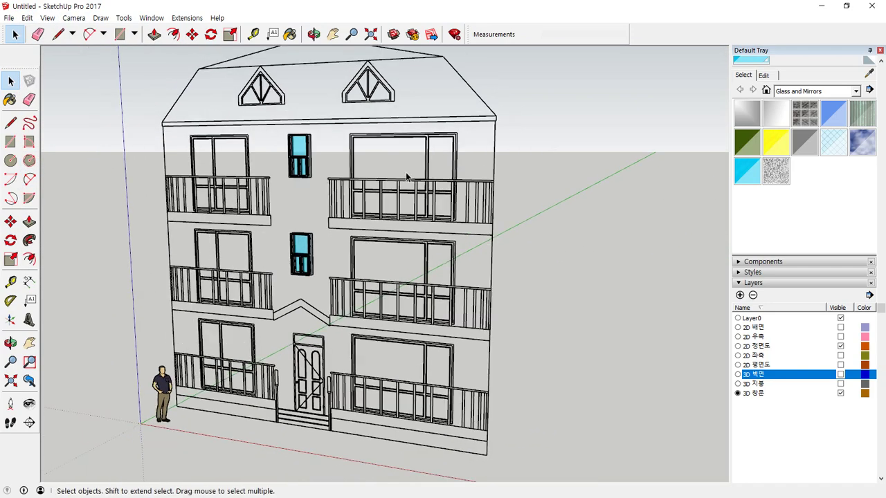
pyautogui.scroll(6, 437, 201)
pyautogui.moveTo(399, 159); pyautogui.dragTo(272, 261, button='middle')
pyautogui.scroll(3, 353, 263)
pyautogui.scroll(-2, 468, 261)
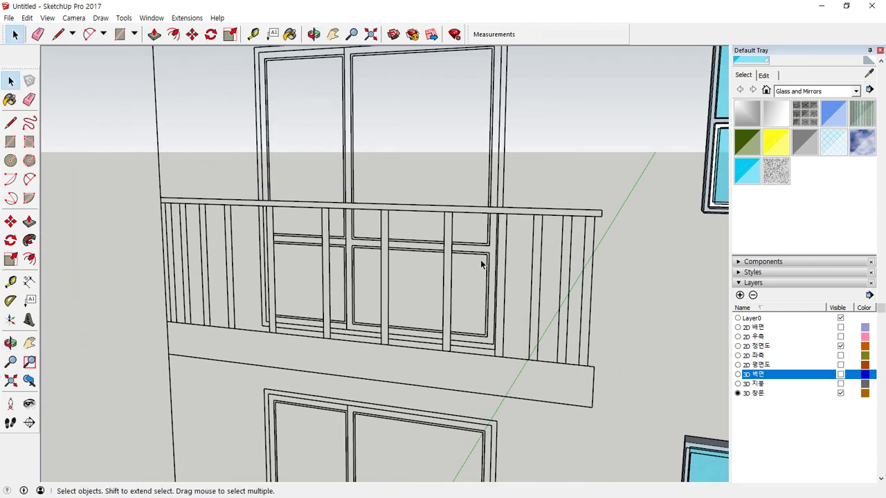
pyautogui.moveTo(480, 263); pyautogui.dragTo(230, 198, button='middle')
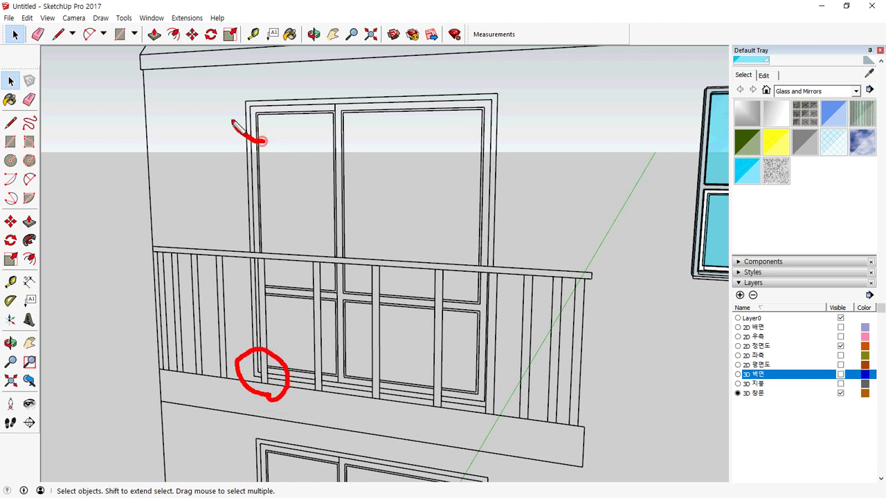
pyautogui.moveTo(233, 121); pyautogui.dragTo(280, 119)
pyautogui.moveTo(470, 111); pyautogui.dragTo(511, 112)
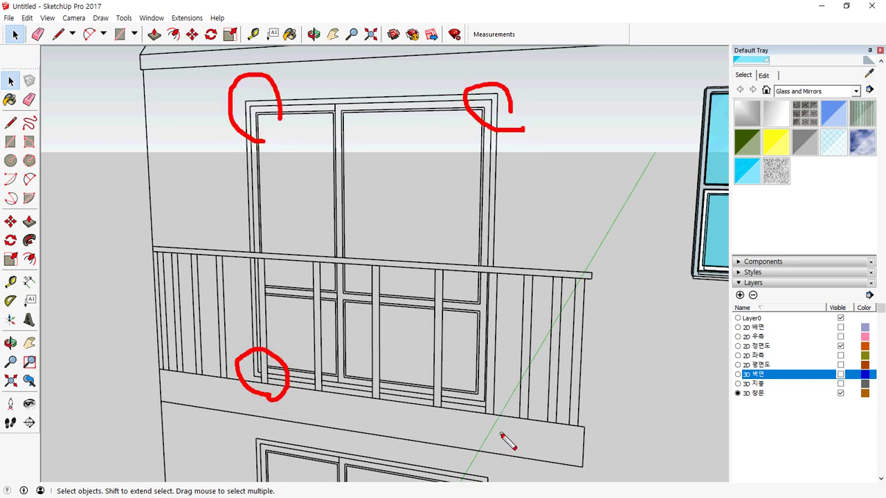
pyautogui.moveTo(489, 436); pyautogui.dragTo(449, 386)
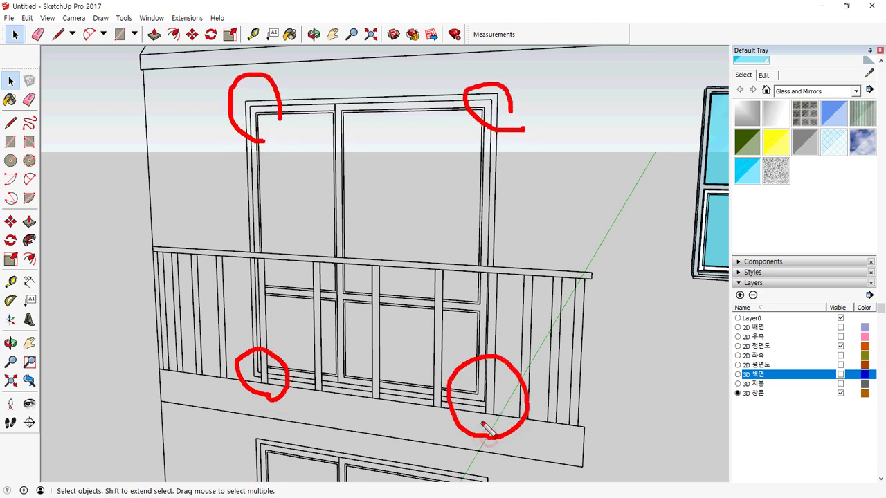
pyautogui.press('Escape')
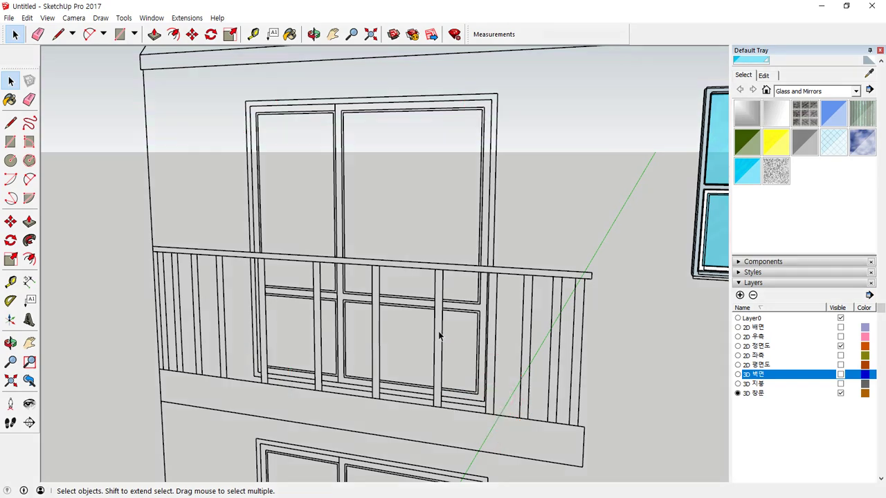
pyautogui.hotkey('ctrl', '2')
pyautogui.moveTo(263, 397); pyautogui.dragTo(452, 113)
pyautogui.moveTo(504, 128)
pyautogui.mouseDown()
pyautogui.moveTo(459, 105)
pyautogui.moveTo(504, 128)
pyautogui.mouseUp()
pyautogui.press('Escape')
# Draw a 2000 by 2250 mm rectangle over the outer frame of the top-left balcony window
pyautogui.press('r')
pyautogui.click(253, 376)
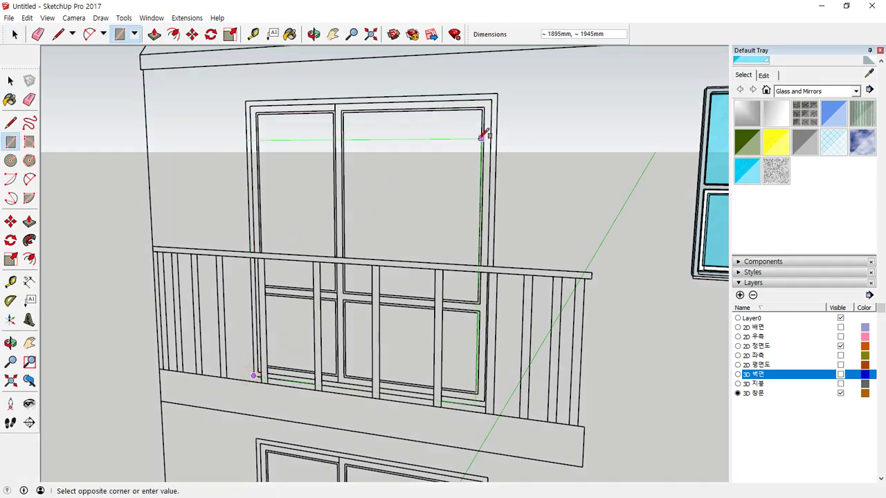
pyautogui.click(495, 94)
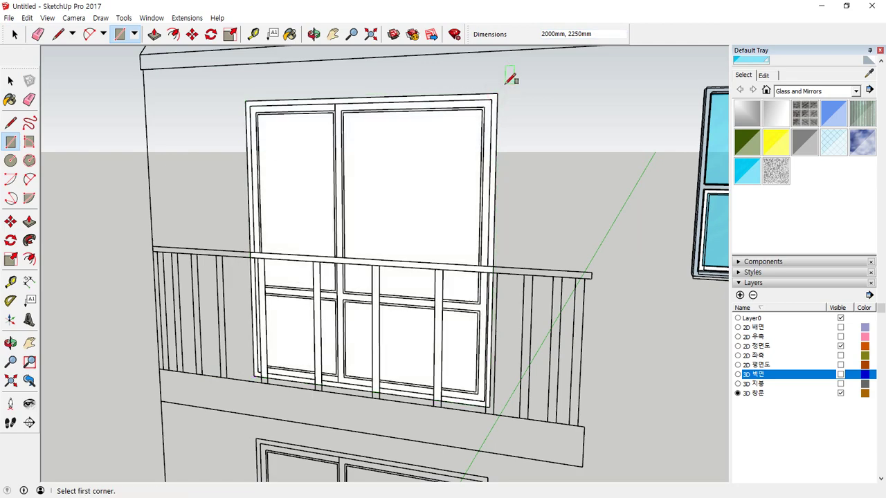
# Offset the balcony window rectangle inward by 40 mm to the inner frame line of the elevation
pyautogui.scroll(5, 505, 80)
pyautogui.press('f')
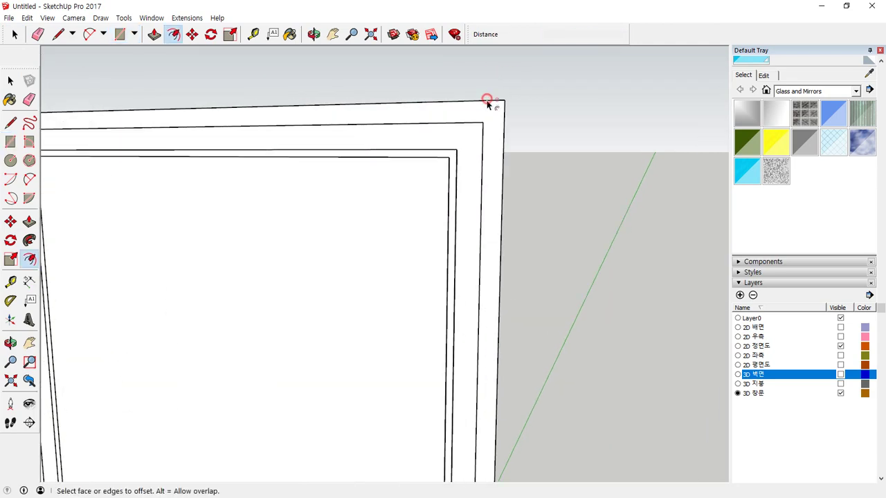
pyautogui.click(487, 101)
pyautogui.click(493, 115)
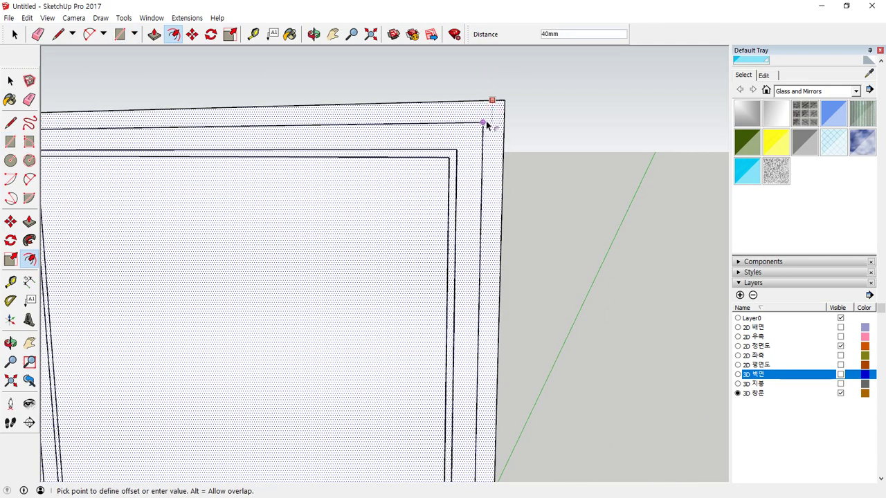
pyautogui.click(483, 129)
pyautogui.scroll(-3, 393, 326)
pyautogui.click(393, 326)
pyautogui.scroll(-3, 393, 326)
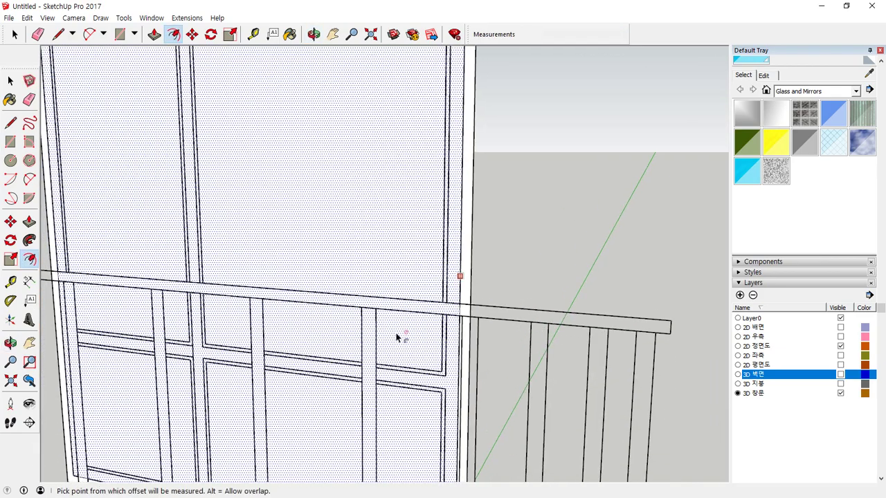
pyautogui.press('Escape')
# Delete the inner face of the balcony window rectangle, keeping only the frame border
pyautogui.scroll(-1, 358, 258)
pyautogui.keyDown('shift'); pyautogui.moveTo(350, 208); pyautogui.dragTo(340, 374, button='middle'); pyautogui.keyUp('shift')
pyautogui.press('space')
pyautogui.click(306, 196)
pyautogui.press('Escape')
pyautogui.moveTo(346, 287); pyautogui.dragTo(356, 309, button='middle')
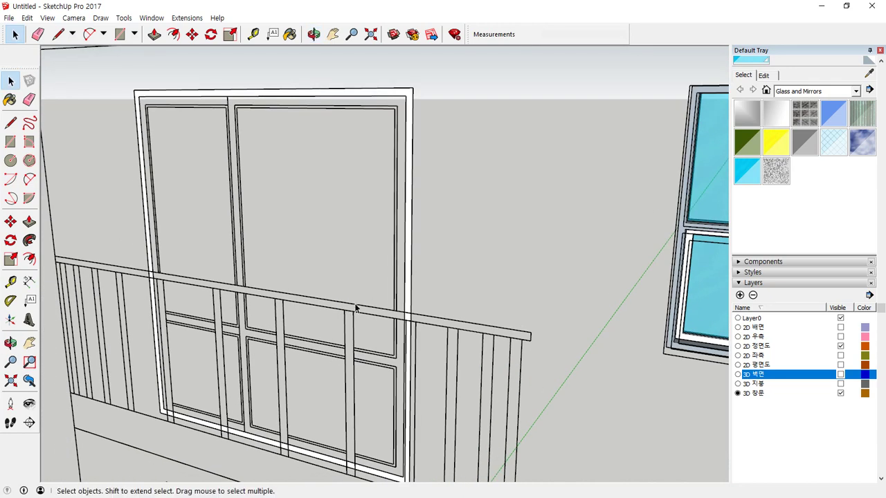
# Extrude the balcony window's outer frame border 120 mm backward with Push/Pull
pyautogui.press('p')
pyautogui.moveTo(407, 305); pyautogui.dragTo(438, 286)
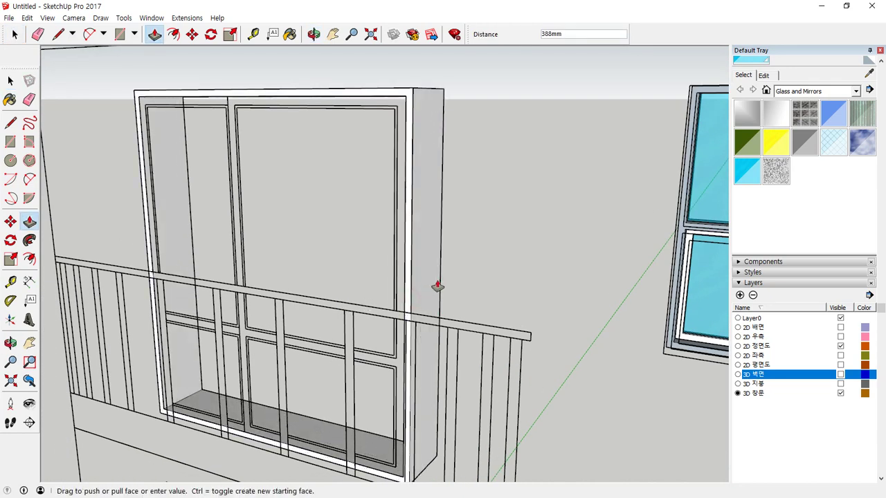
pyautogui.write('120')
pyautogui.press('Return')
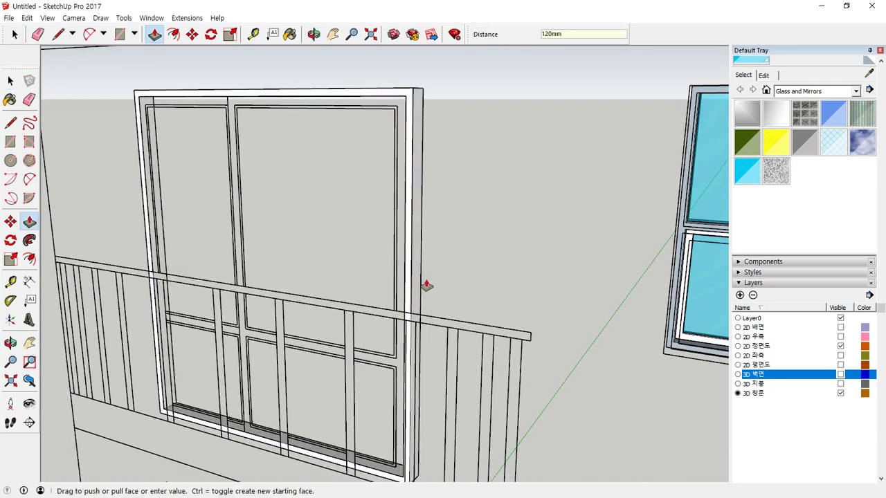
# Select the whole extruded outer frame and reverse its faces
pyautogui.press('space')
pyautogui.scroll(5, 408, 279)
pyautogui.click(406, 277)
pyautogui.rightClick(407, 279)
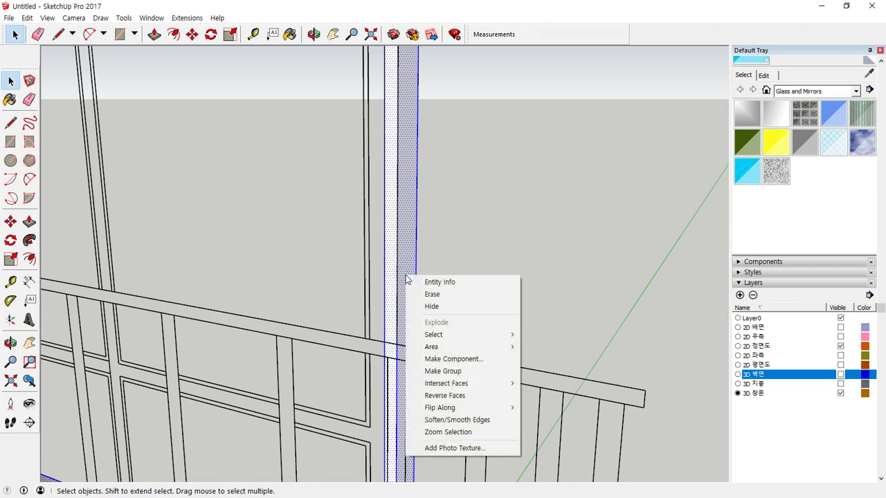
pyautogui.click(406, 278)
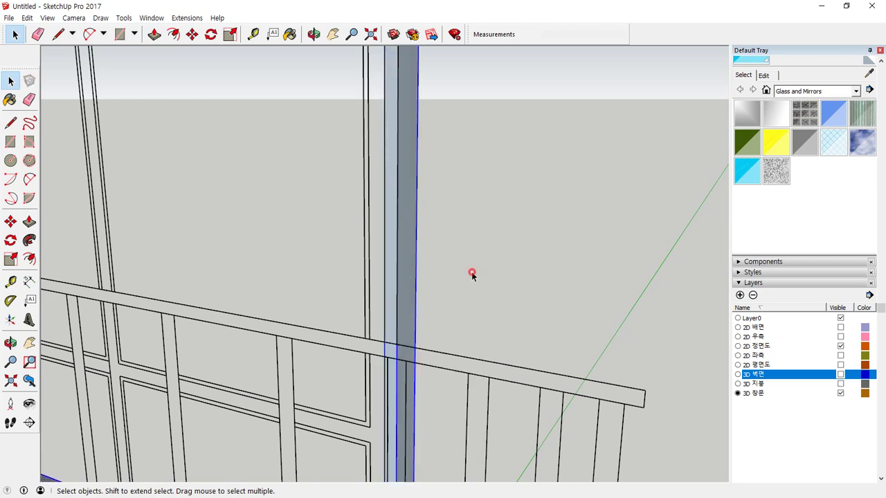
# Draw a rectangle of about 1185 by 2170 mm over the right sash, ending at the outer frame's inner upper corner
pyautogui.scroll(-4, 261, 319)
pyautogui.scroll(6, 192, 453)
pyautogui.press('r')
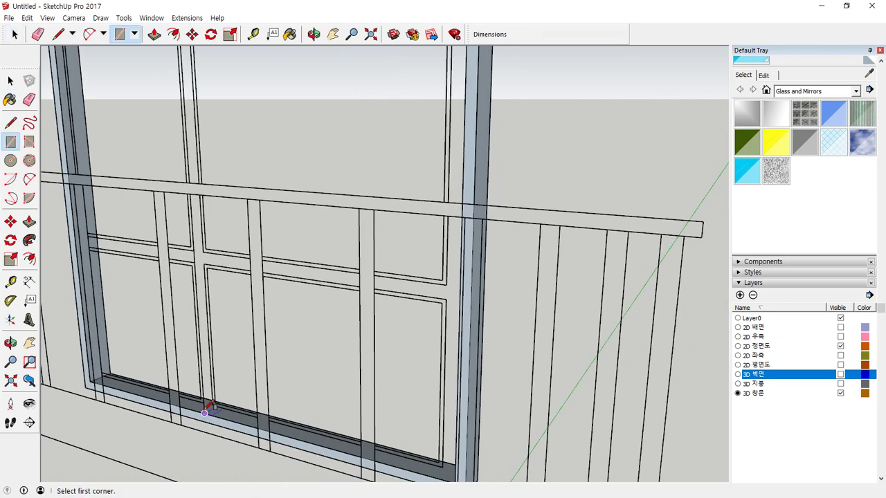
pyautogui.click(205, 413)
pyautogui.scroll(-4, 390, 164)
pyautogui.scroll(4, 390, 161)
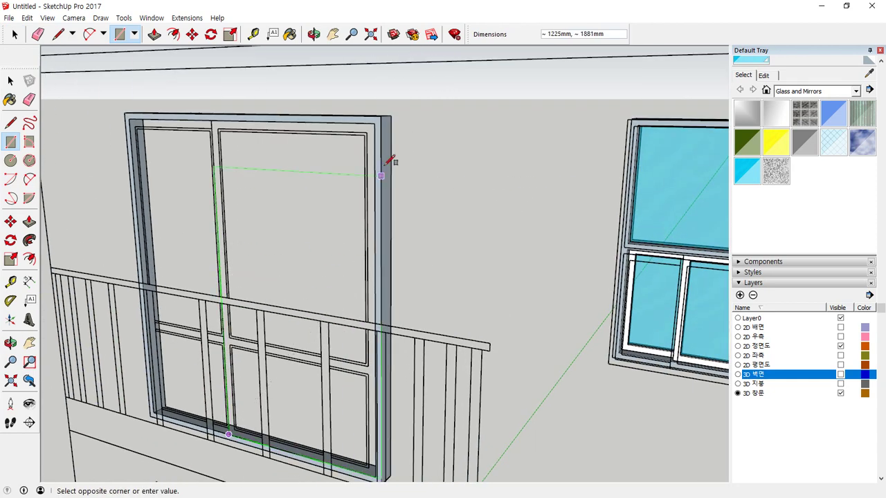
pyautogui.click(374, 122)
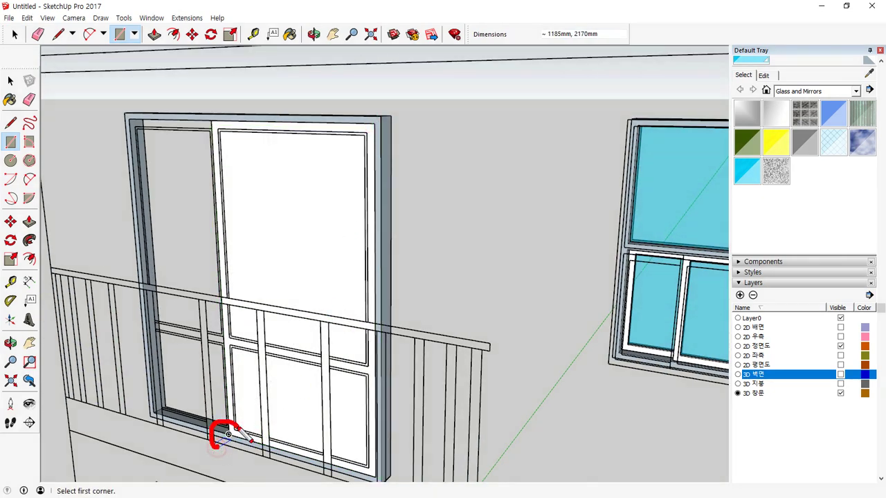
pyautogui.moveTo(238, 425); pyautogui.dragTo(360, 153)
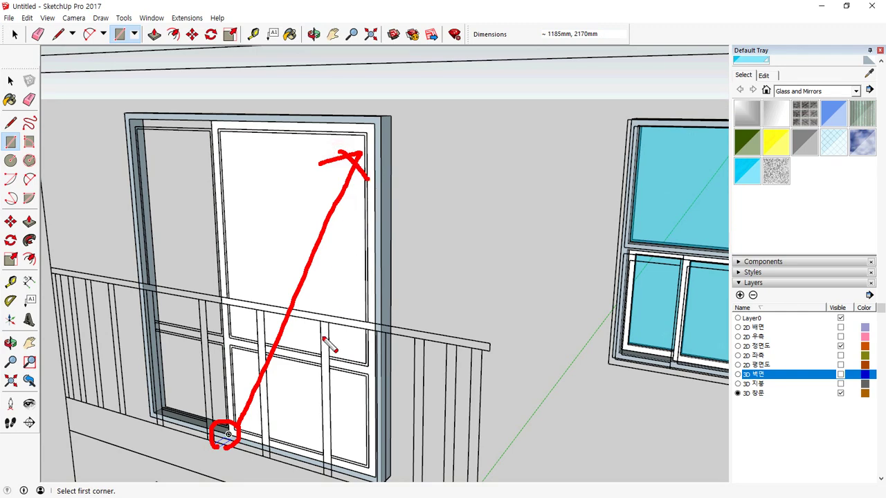
pyautogui.scroll(4, 331, 350)
pyautogui.moveTo(409, 356); pyautogui.dragTo(390, 339)
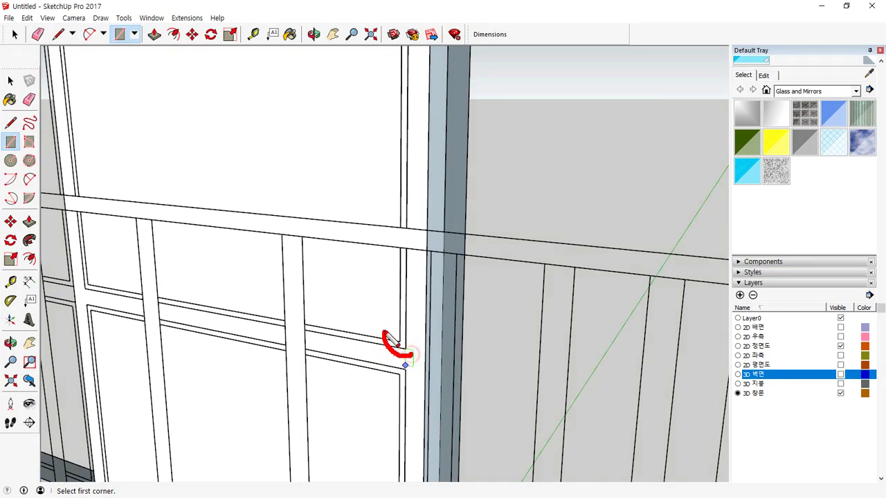
pyautogui.moveTo(402, 400); pyautogui.dragTo(408, 363)
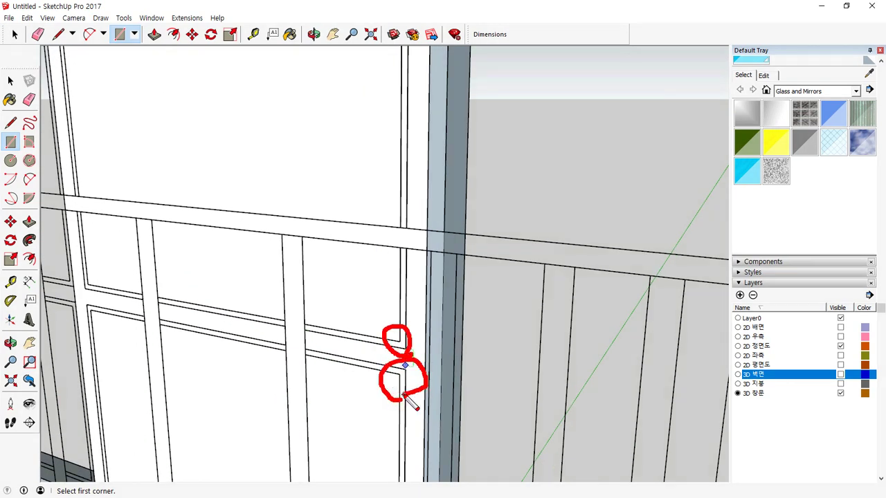
pyautogui.moveTo(339, 262)
pyautogui.mouseDown()
pyautogui.moveTo(358, 334)
pyautogui.moveTo(335, 419)
pyautogui.mouseUp()
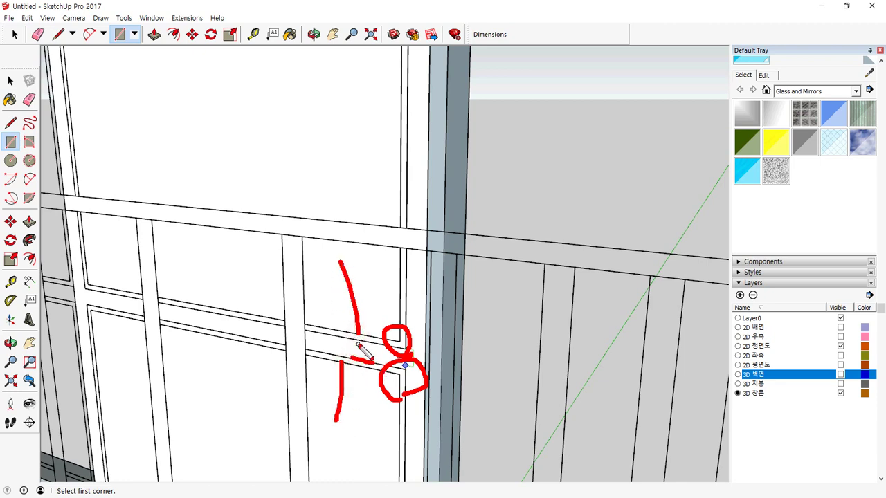
# Draw a rectangle of about 1391 by 1084 mm around the right sash's upper pane along its outer glazing line
pyautogui.scroll(-1, 241, 190)
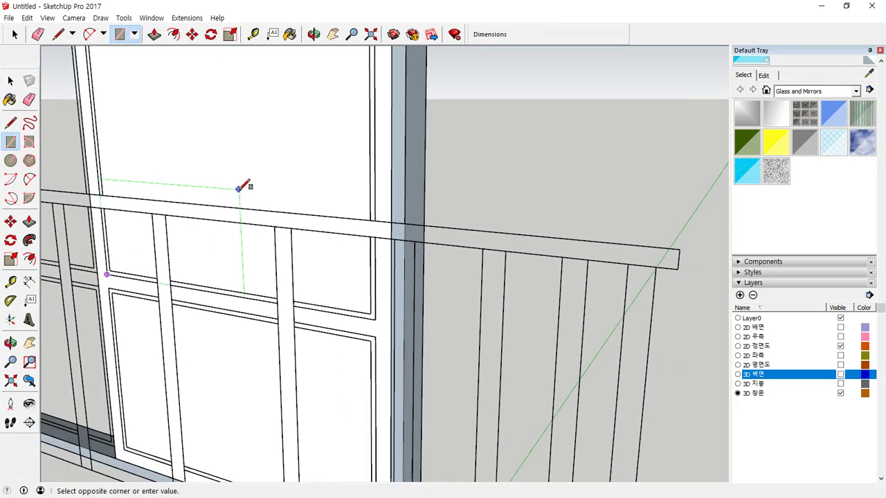
pyautogui.keyDown('shift'); pyautogui.moveTo(241, 190); pyautogui.dragTo(236, 432, button='middle'); pyautogui.keyUp('shift')
pyautogui.click(331, 124)
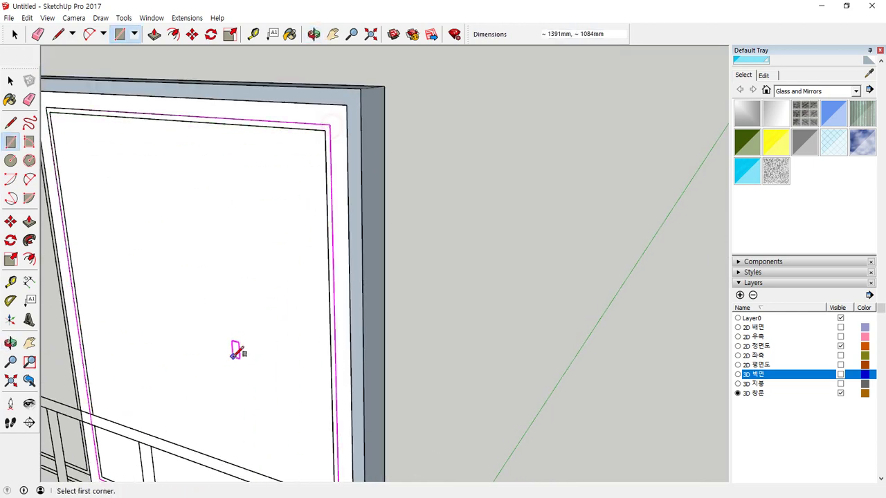
# Draw a rectangle around the right sash's lower pane along its outer glazing line
pyautogui.keyDown('shift'); pyautogui.moveTo(235, 352); pyautogui.dragTo(275, 208, button='middle'); pyautogui.keyUp('shift')
pyautogui.click(172, 364)
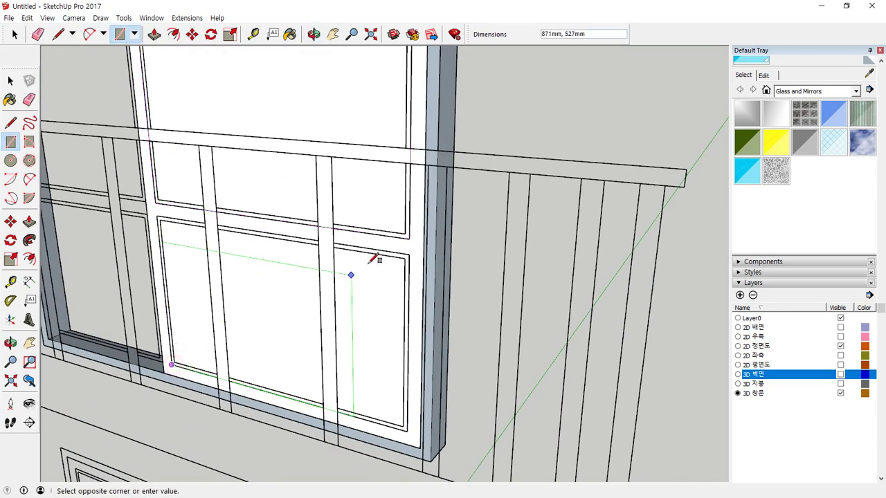
pyautogui.click(406, 258)
# Cut the right sash's upper and lower pane faces out of the sash, leaving only its frame
pyautogui.press('space')
pyautogui.click(350, 303)
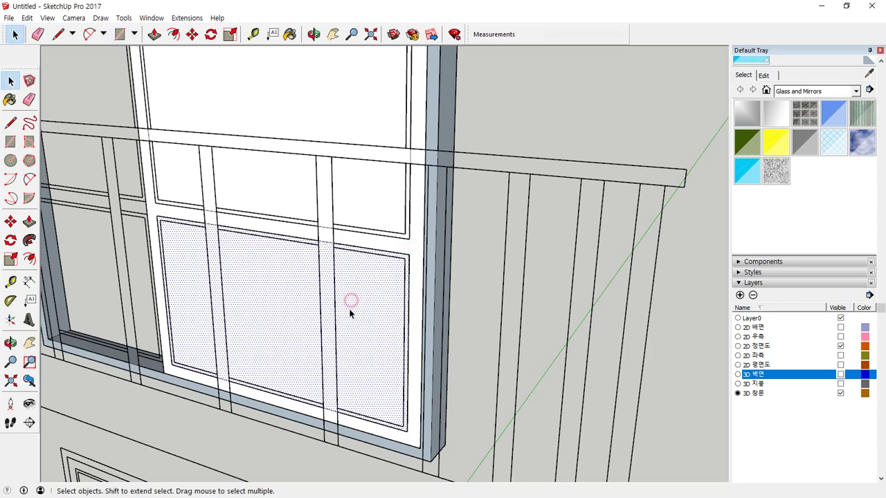
pyautogui.keyDown('shift'); pyautogui.click(303, 111); pyautogui.keyUp('shift')
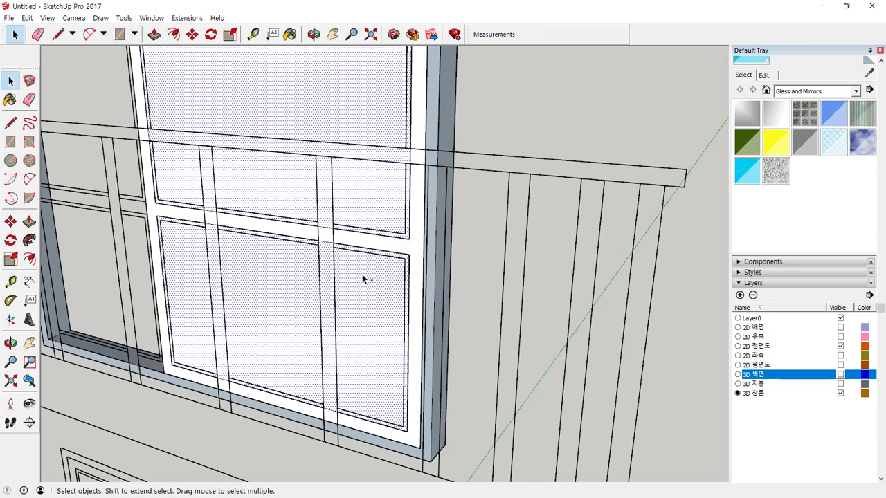
pyautogui.press('Delete')
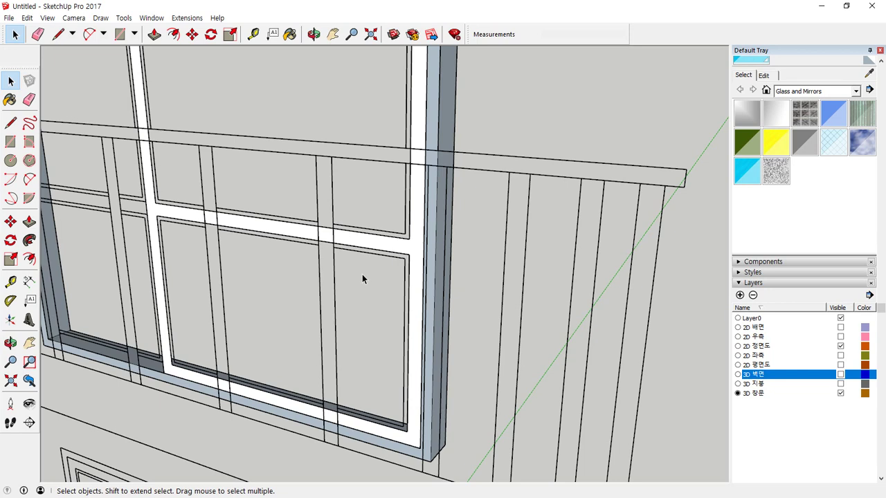
# Extrude the right sash's frame backward by about 40 mm with Push/Pull
pyautogui.press('p')
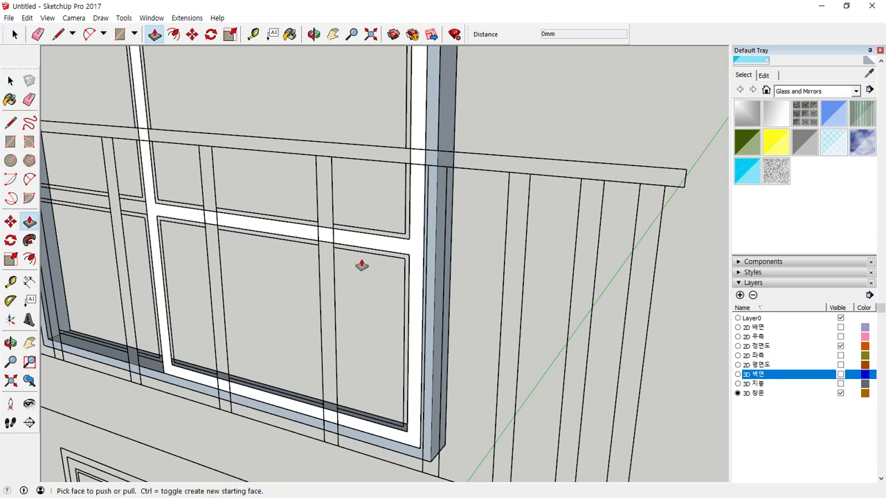
pyautogui.moveTo(220, 207); pyautogui.dragTo(255, 205)
pyautogui.write('4')
pyautogui.press('Return')
pyautogui.press('space')
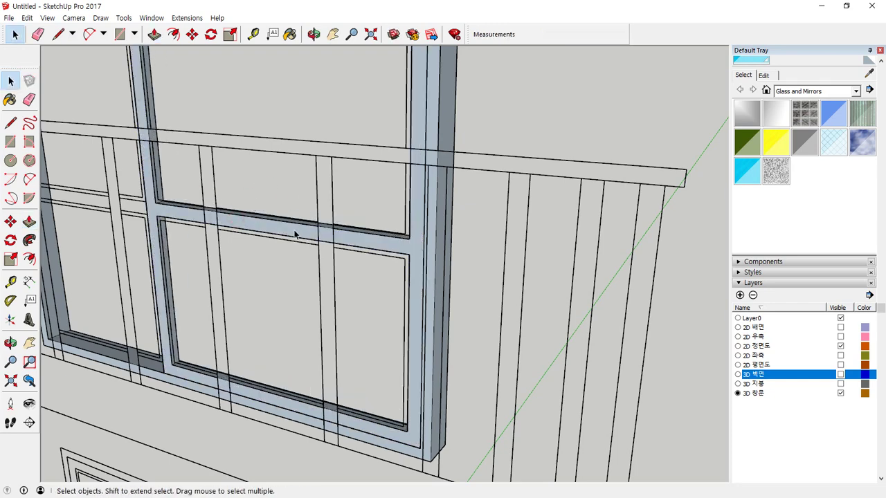
# Reverse the faces of the extruded right sash frame and make the frame a group
pyautogui.doubleClick(285, 233)
pyautogui.rightClick(285, 231)
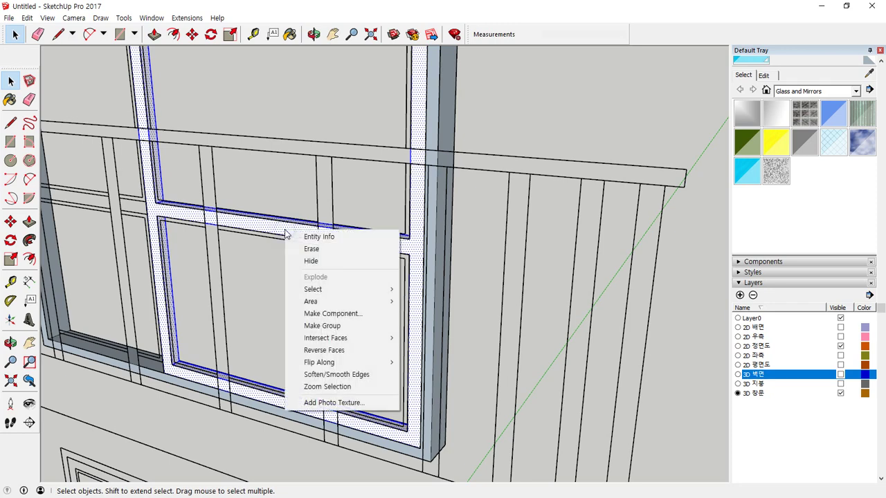
pyautogui.click(322, 326)
# Paste the two pane faces and move them about 72 mm diagonally so their corners fit the right sash frame's openings
pyautogui.moveTo(281, 301); pyautogui.dragTo(160, 346, button='middle')
pyautogui.hotkey('ctrl', 'v')
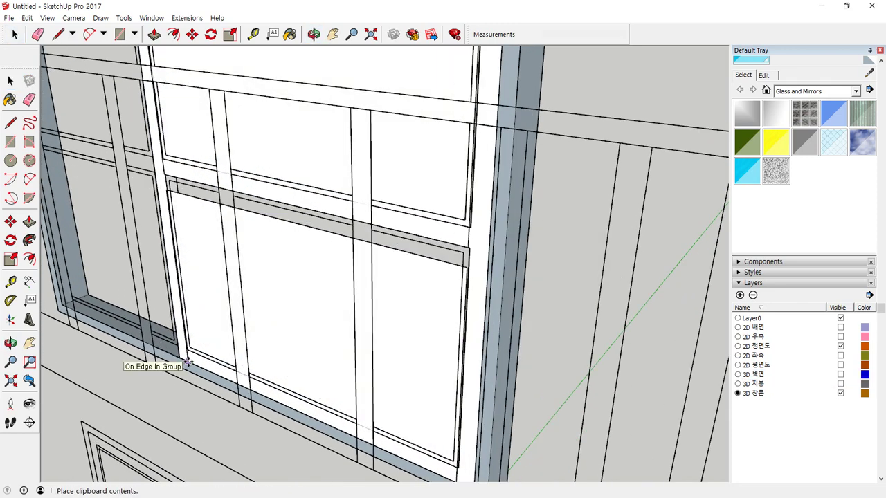
pyautogui.click(180, 356)
pyautogui.moveTo(182, 356); pyautogui.dragTo(317, 303, button='middle')
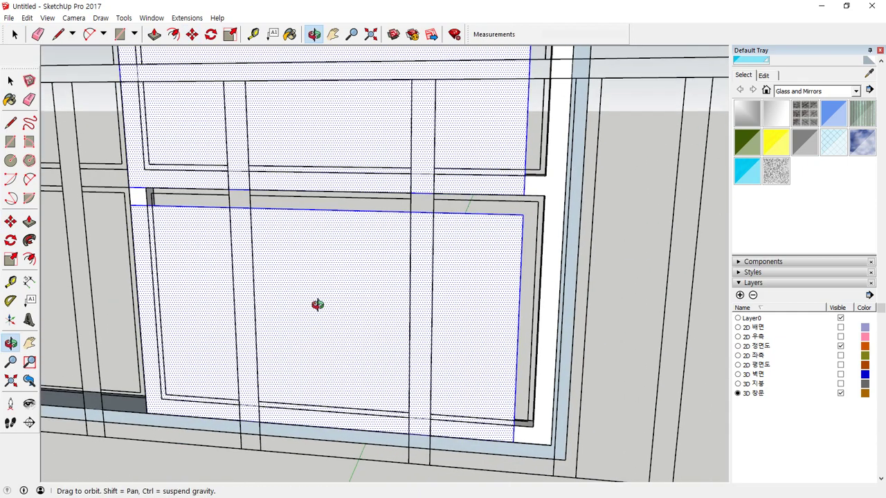
pyautogui.scroll(3, 148, 412)
pyautogui.click(140, 416)
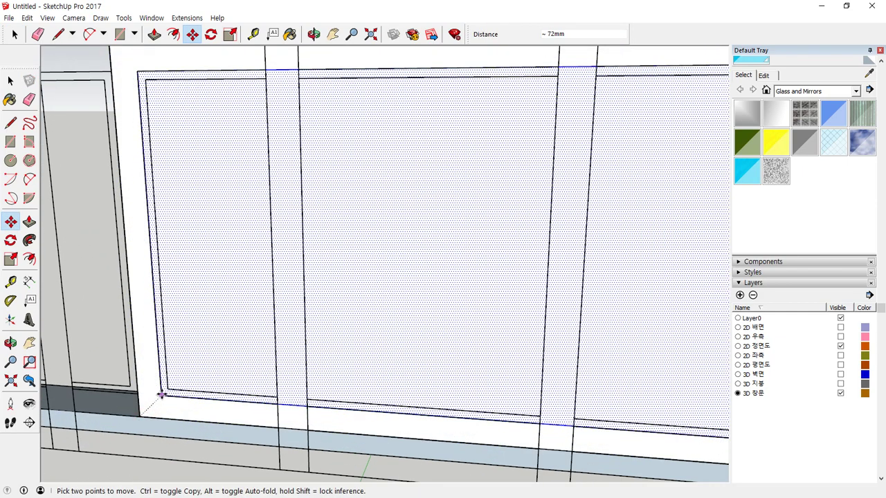
pyautogui.moveTo(160, 394); pyautogui.dragTo(178, 365, button='middle')
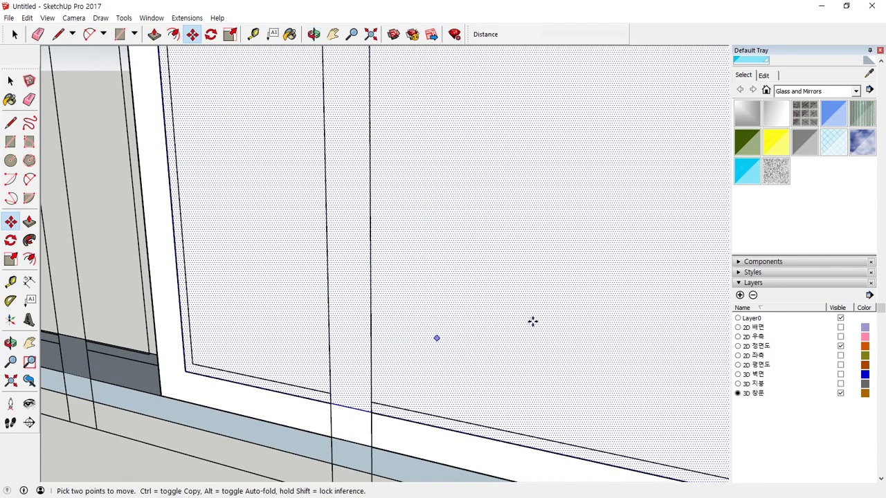
# Paint the two pane faces with the translucent bright blue glass from the Glass and Mirrors materials
pyautogui.click(748, 171)
pyautogui.click(303, 192)
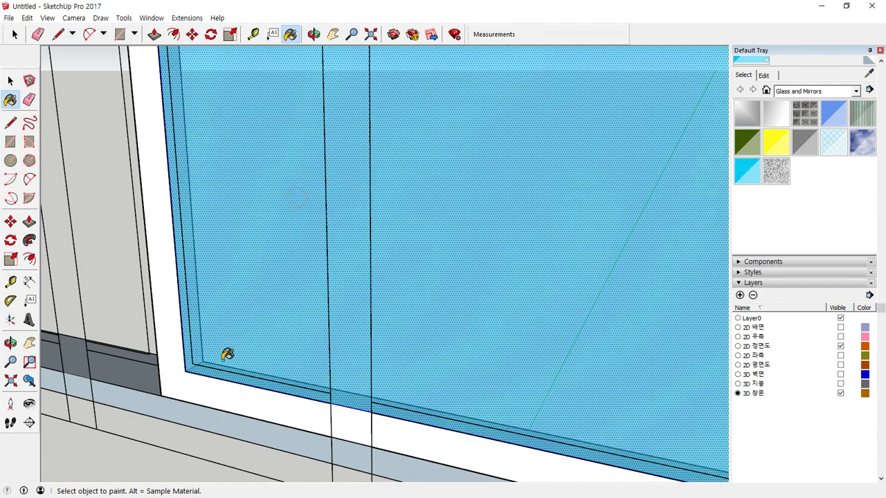
pyautogui.scroll(3, 228, 356)
pyautogui.scroll(3, 161, 389)
pyautogui.press('space')
# Move the glass panes back to the sash frame's rear corner, and forward about 19 mm to mid-depth
pyautogui.scroll(3, 164, 379)
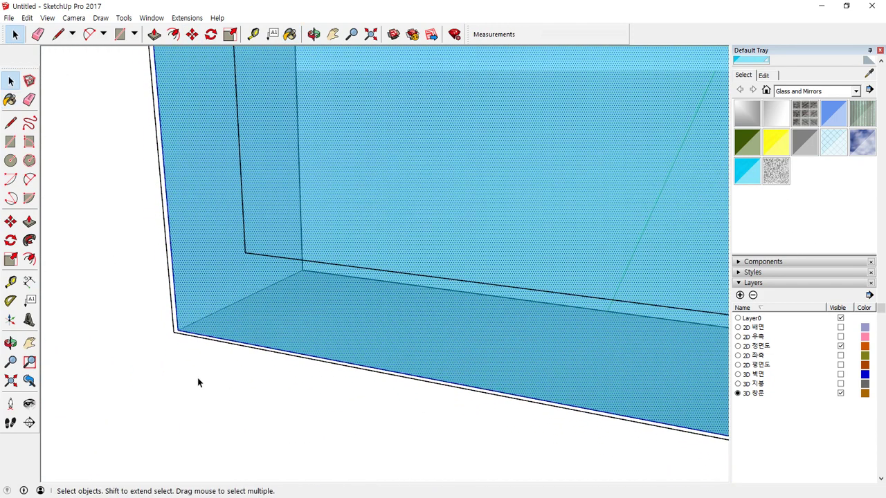
pyautogui.press('m')
pyautogui.scroll(1, 211, 359)
pyautogui.scroll(1, 211, 358)
pyautogui.click(160, 318)
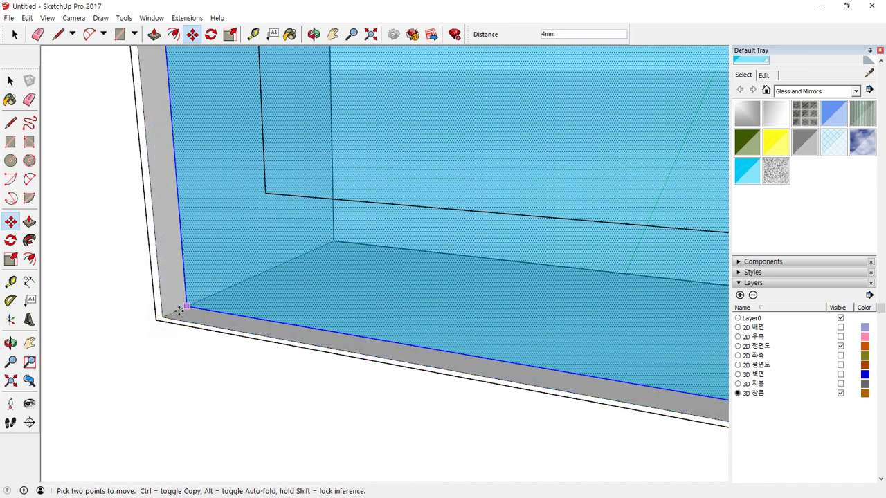
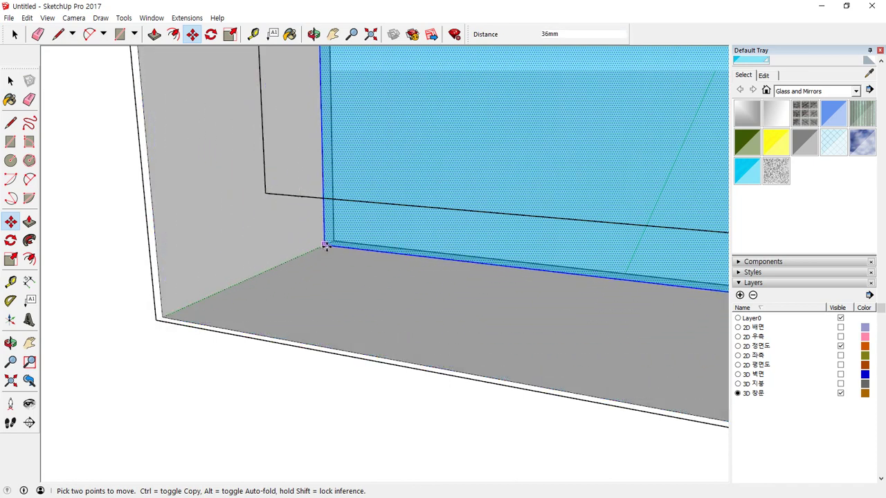
pyautogui.click(334, 242)
pyautogui.click(333, 242)
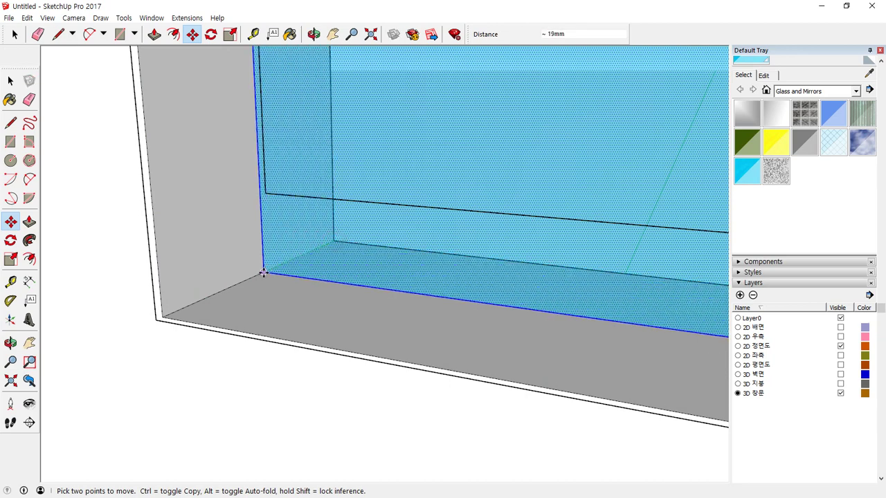
pyautogui.click(257, 271)
pyautogui.scroll(4, 260, 299)
pyautogui.scroll(-6, 267, 305)
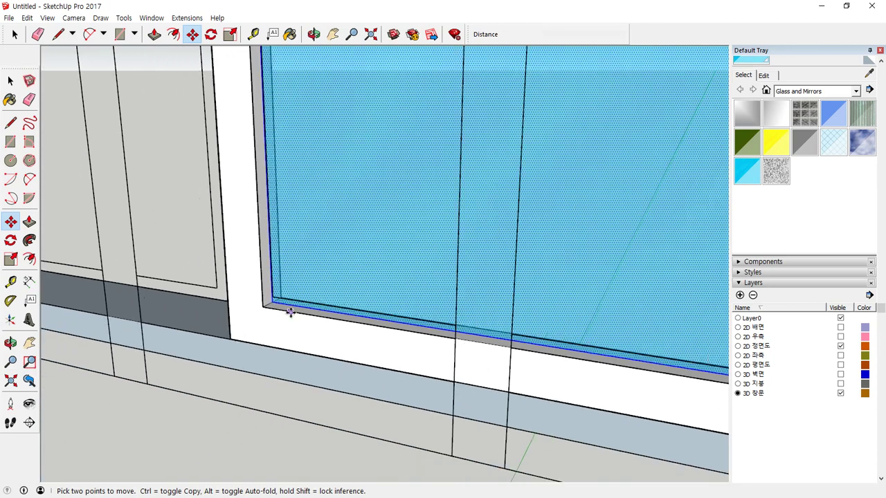
pyautogui.scroll(1, 430, 221)
# Make the right sash's two glass panes a group
pyautogui.press('space')
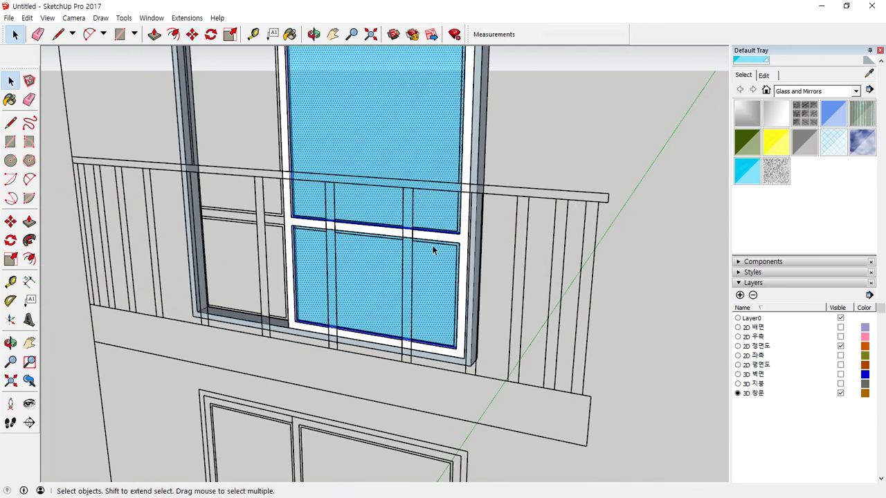
pyautogui.moveTo(463, 242)
pyautogui.mouseDown(button='middle')
pyautogui.moveTo(446, 297)
pyautogui.moveTo(446, 245)
pyautogui.mouseUp(button='middle')
pyautogui.scroll(5, 447, 246)
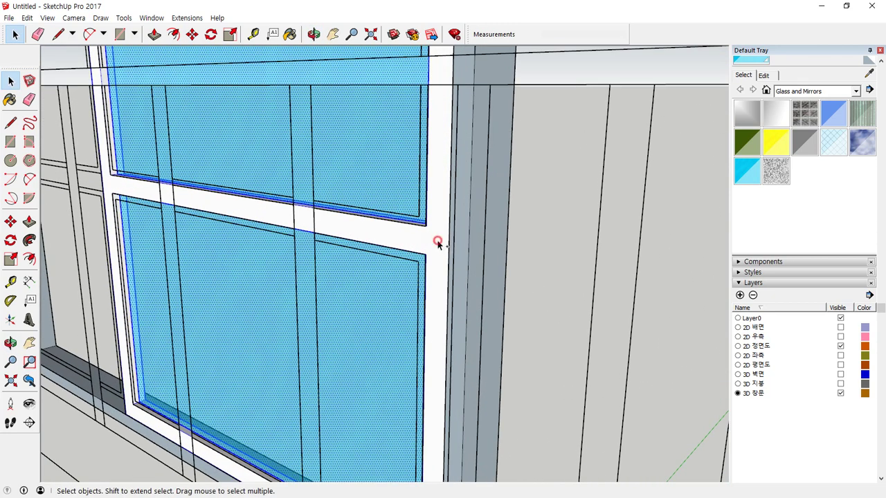
pyautogui.rightClick(437, 241)
pyautogui.click(473, 347)
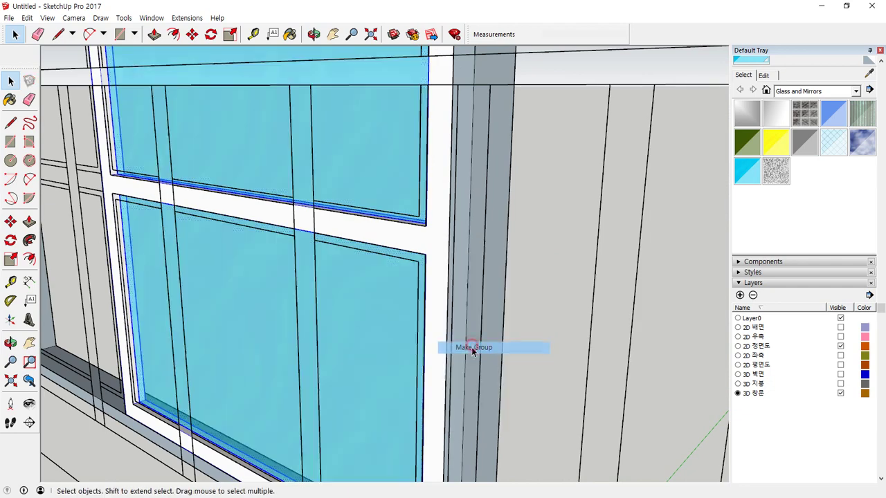
# Draw a rectangle over the left sash from the outer frame's lower inner corner to the right sash's upper glazing corner
pyautogui.moveTo(474, 349); pyautogui.dragTo(212, 362, button='middle')
pyautogui.scroll(3, 339, 383)
pyautogui.scroll(-3, 290, 364)
pyautogui.keyDown('shift'); pyautogui.moveTo(288, 364); pyautogui.dragTo(413, 311, button='middle'); pyautogui.keyUp('shift')
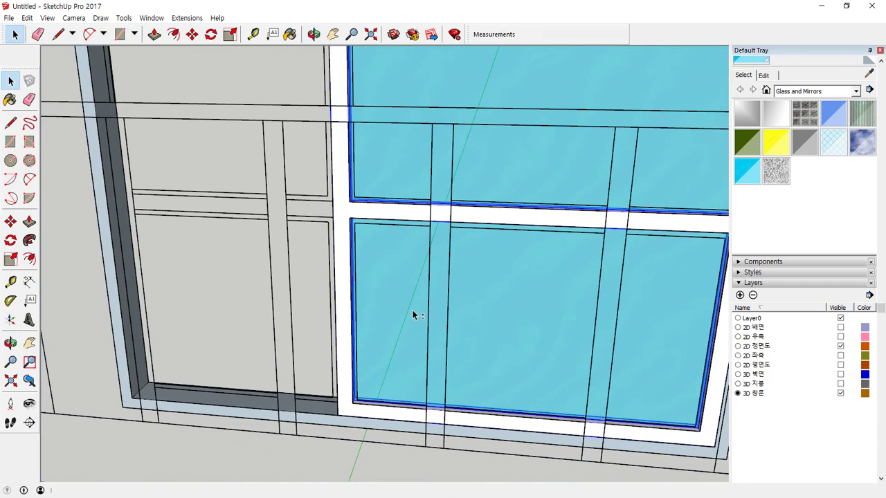
pyautogui.scroll(3, 288, 377)
pyautogui.press('r')
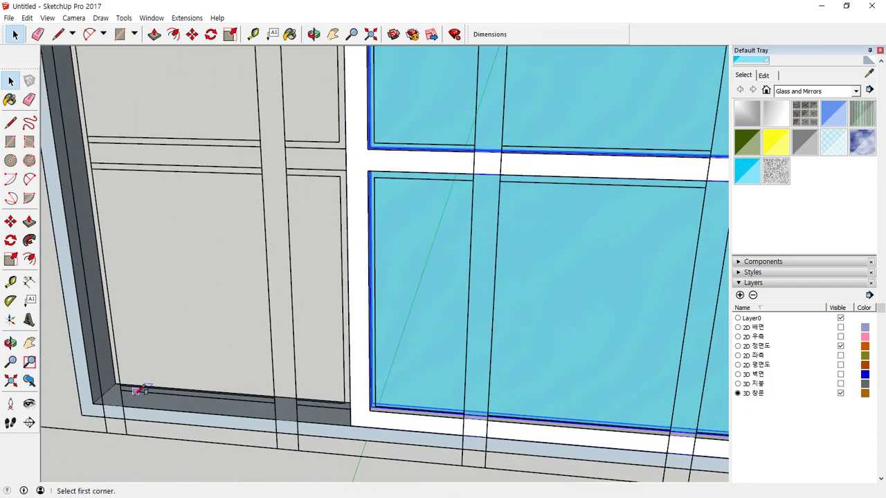
pyautogui.click(94, 401)
pyautogui.scroll(-5, 254, 233)
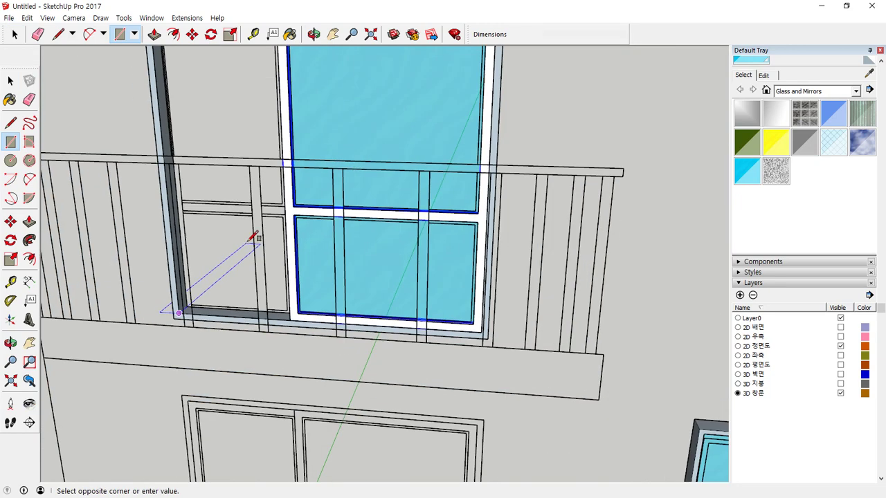
pyautogui.moveTo(254, 233); pyautogui.dragTo(301, 247, button='middle')
pyautogui.scroll(5, 294, 250)
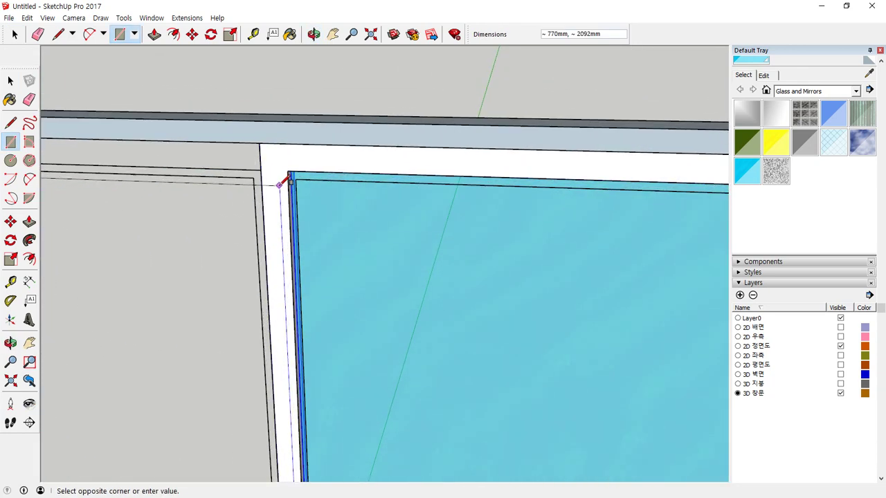
pyautogui.click(289, 170)
# Move the left sash rectangle's upper edge up to the outer frame's inner edge
pyautogui.moveTo(271, 182); pyautogui.dragTo(294, 156, button='middle')
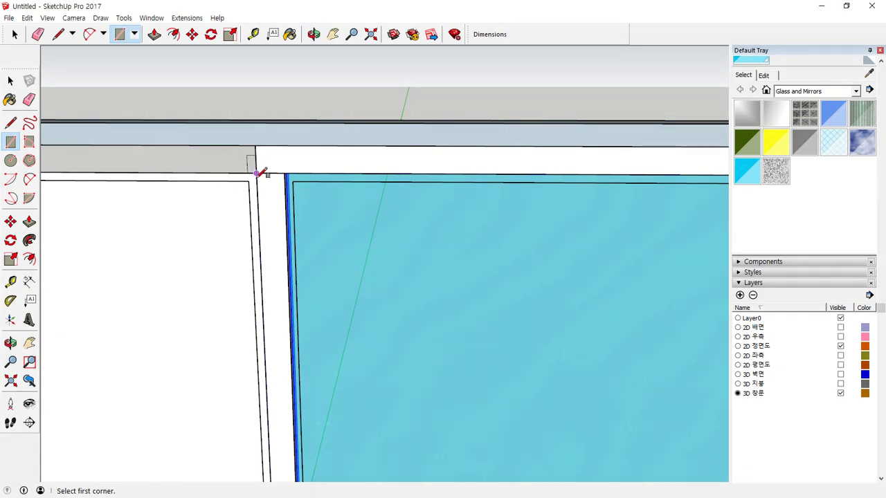
pyautogui.press('space')
pyautogui.click(243, 177)
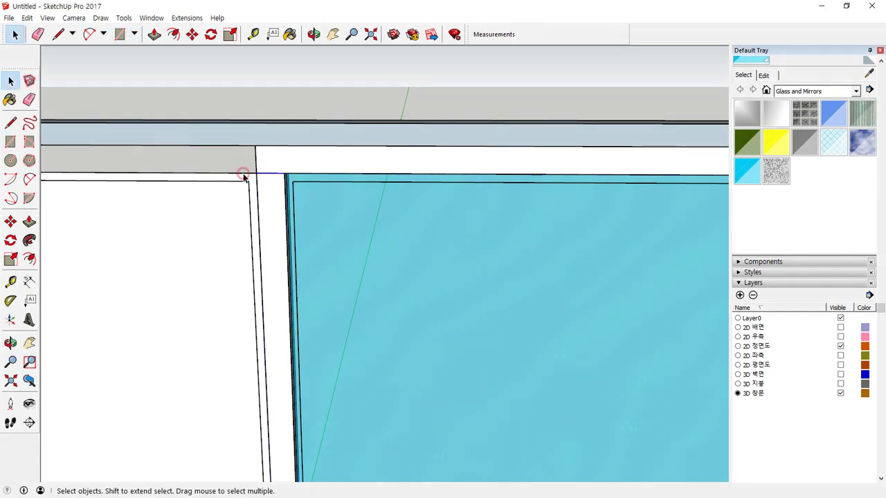
pyautogui.press('m')
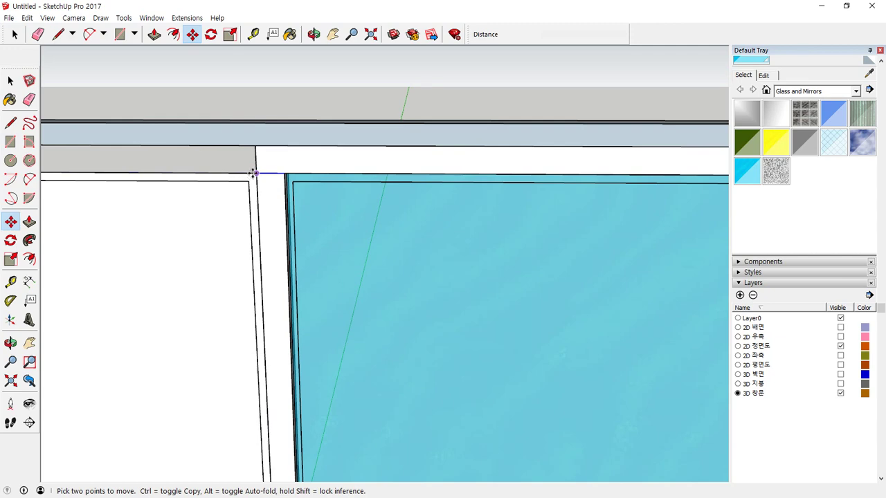
pyautogui.click(254, 173)
pyautogui.click(257, 145)
pyautogui.scroll(-1, 280, 245)
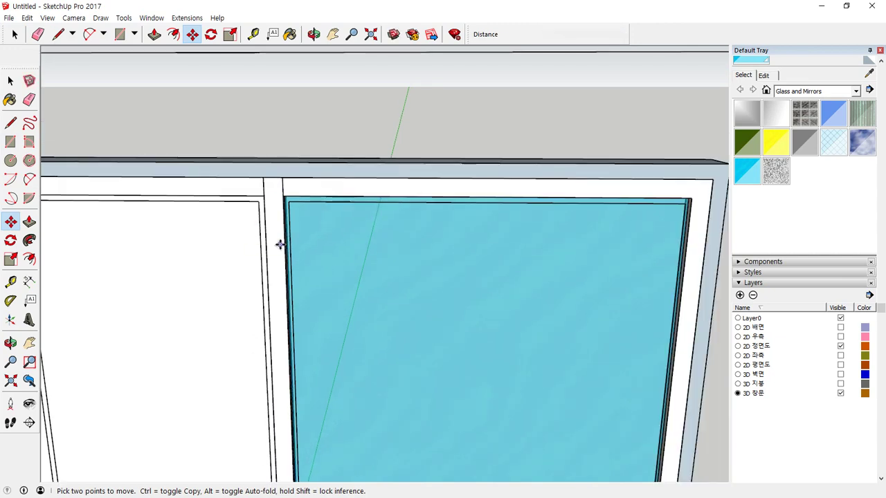
pyautogui.scroll(-2, 279, 245)
pyautogui.press('f')
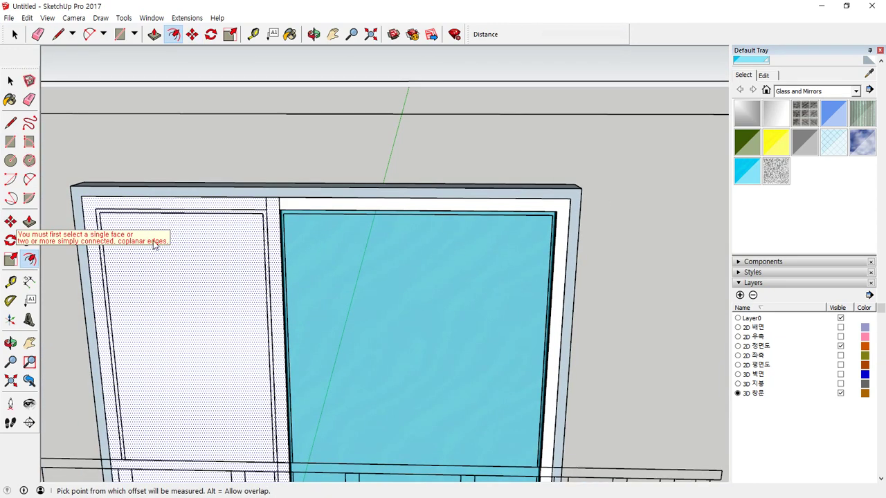
pyautogui.scroll(-2, 201, 270)
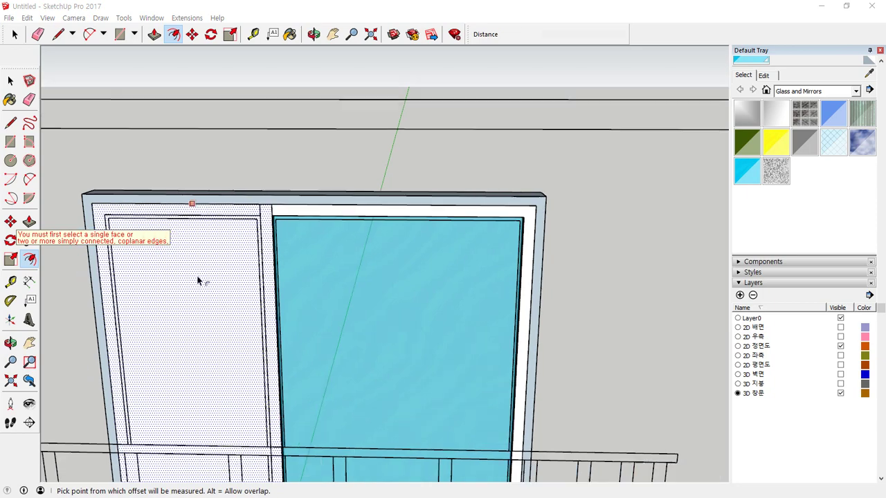
# Draw a rectangle about 683 mm wide around the left sash's upper pane along its outer glazing line
pyautogui.moveTo(198, 279); pyautogui.dragTo(178, 378, button='middle')
pyautogui.scroll(3, 248, 439)
pyautogui.scroll(2, 248, 438)
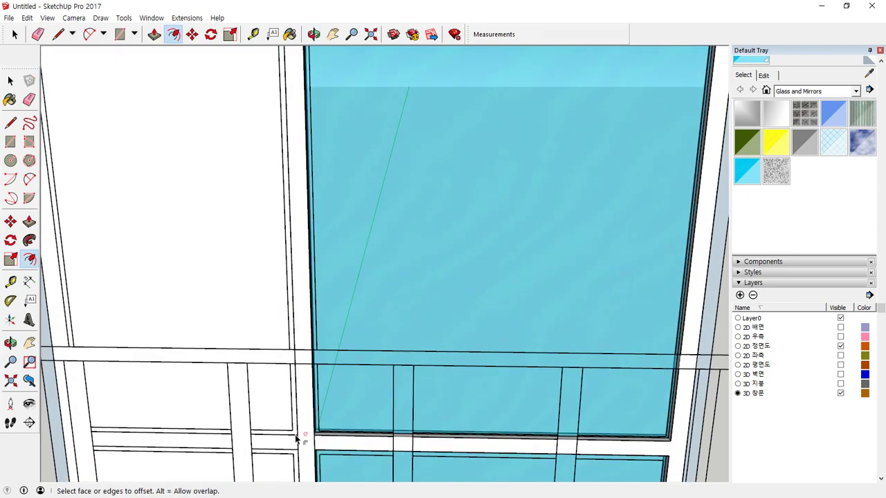
pyautogui.press('r')
pyautogui.click(298, 433)
pyautogui.moveTo(162, 228); pyautogui.dragTo(257, 273, button='middle')
pyautogui.scroll(2, 172, 138)
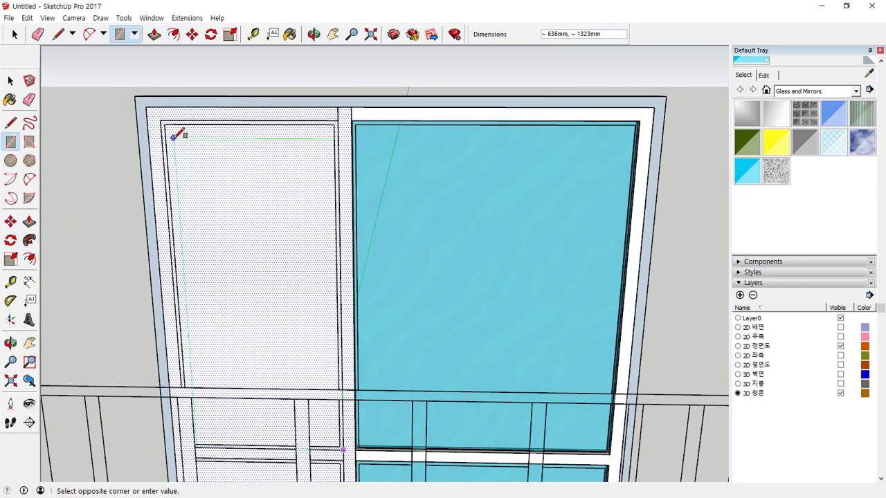
pyautogui.click(160, 117)
# Draw a rectangle about 683 by 50 mm across the left sash's middle rail, between its upper and lower panes
pyautogui.keyDown('shift'); pyautogui.moveTo(268, 361); pyautogui.dragTo(257, 234, button='middle'); pyautogui.keyUp('shift')
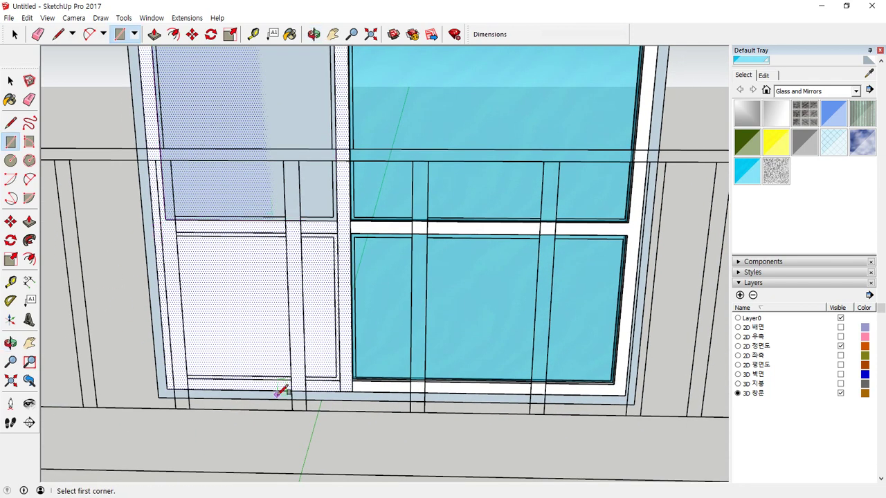
pyautogui.moveTo(167, 228)
pyautogui.mouseDown()
pyautogui.moveTo(223, 385)
pyautogui.moveTo(178, 250)
pyautogui.mouseUp()
pyautogui.press('Escape')
pyautogui.scroll(4, 185, 230)
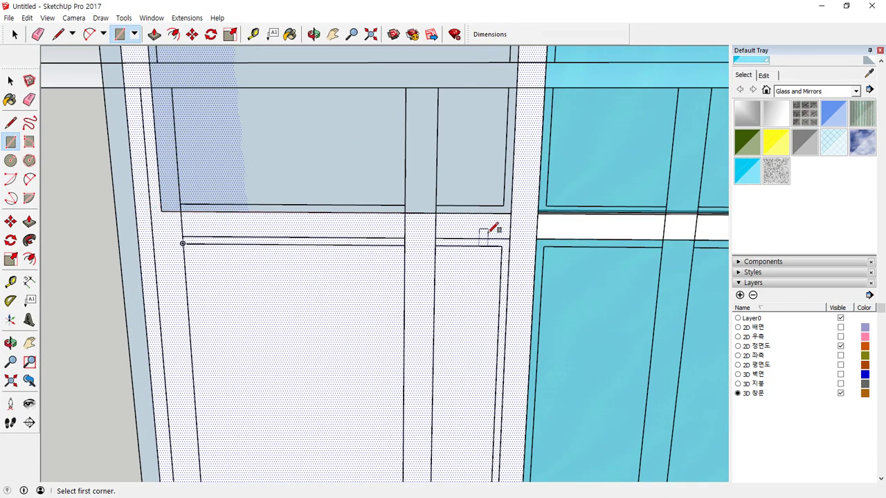
pyautogui.click(512, 215)
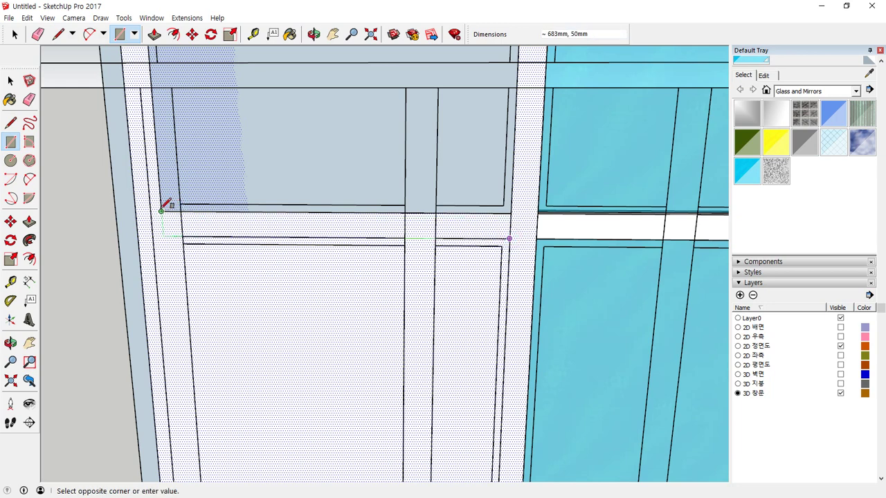
pyautogui.click(183, 236)
# Draw a rectangle about 683 by 629 mm around the left sash's lower pane along its outer glazing line
pyautogui.scroll(-3, 277, 356)
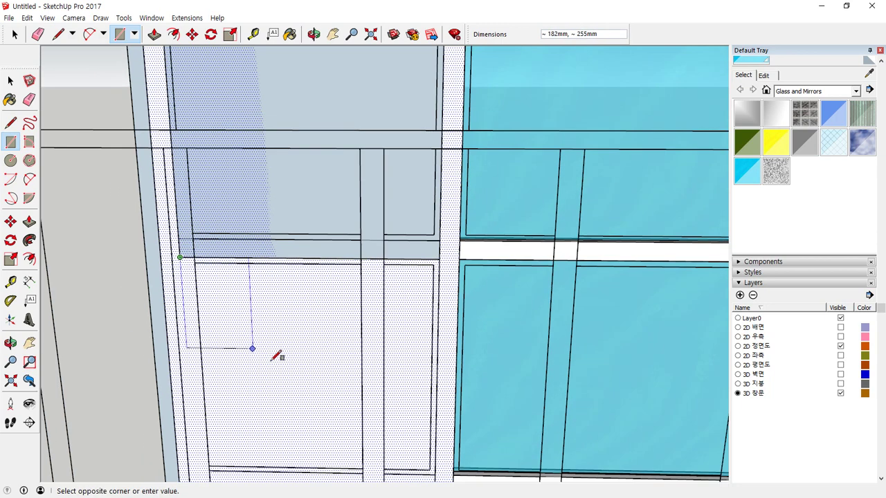
pyautogui.click(384, 344)
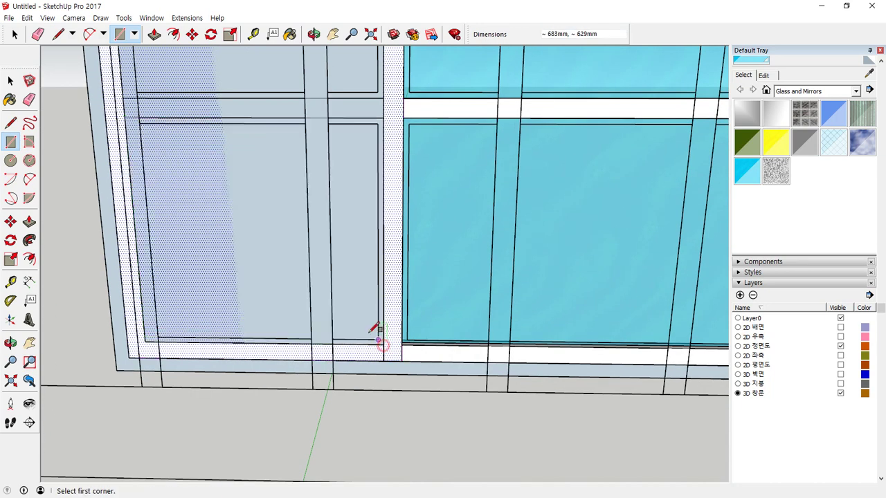
pyautogui.scroll(3, 187, 224)
pyautogui.press('space')
# Erase the left sash's middle rail rectangle at its ends and undo the accidental erasing of the right sash
pyautogui.press('e')
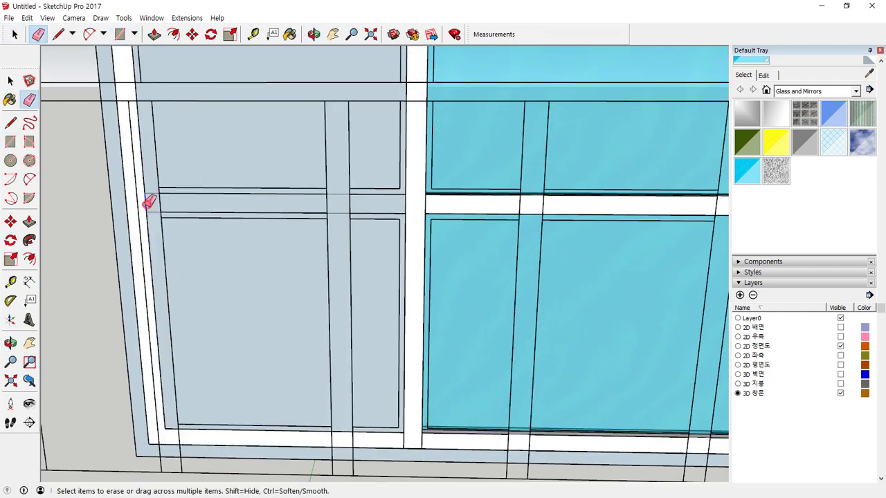
pyautogui.click(148, 200)
pyautogui.click(408, 205)
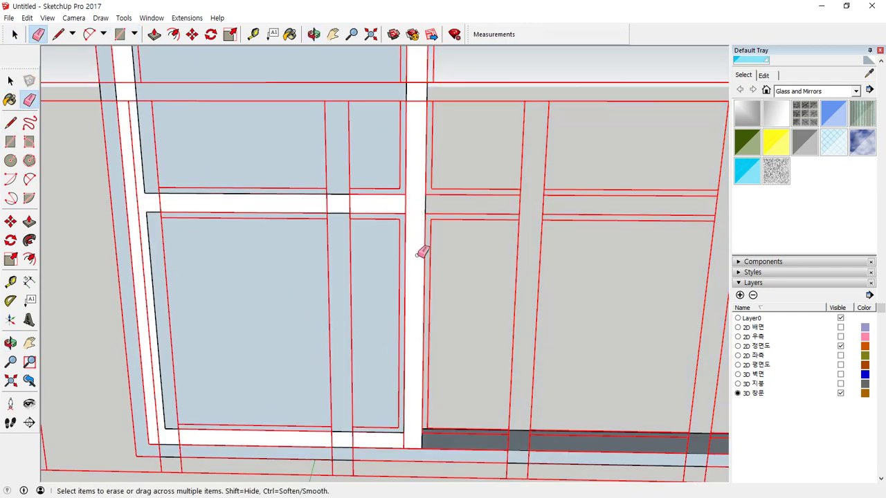
pyautogui.press('space')
pyautogui.hotkey('ctrl', 'z')
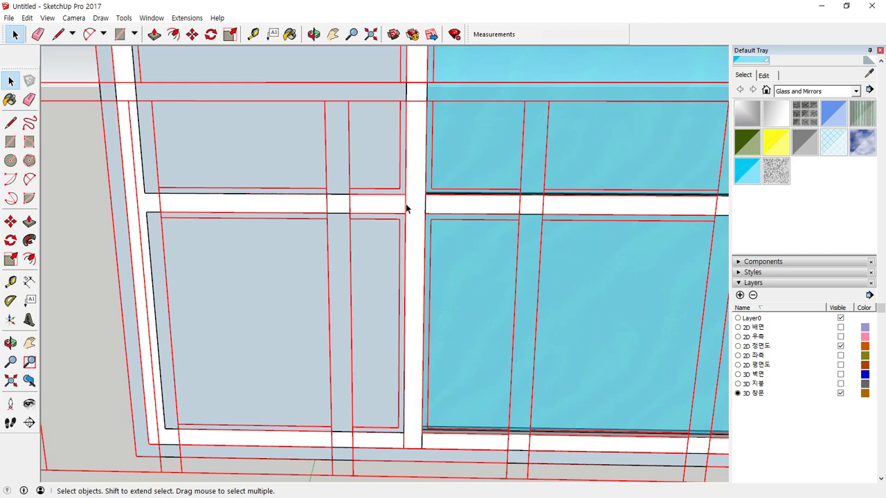
pyautogui.click(407, 206)
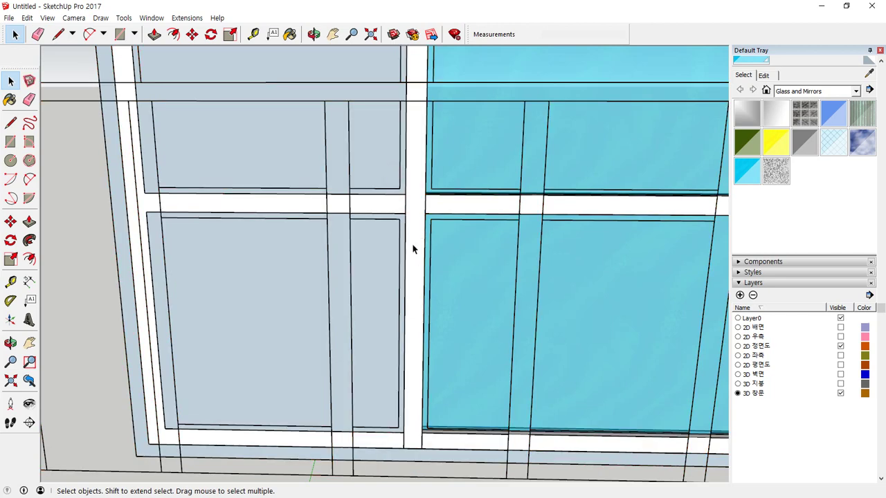
# Delete the faces of the left sash's upper and lower pane rectangles
pyautogui.moveTo(353, 246); pyautogui.dragTo(270, 274, button='middle')
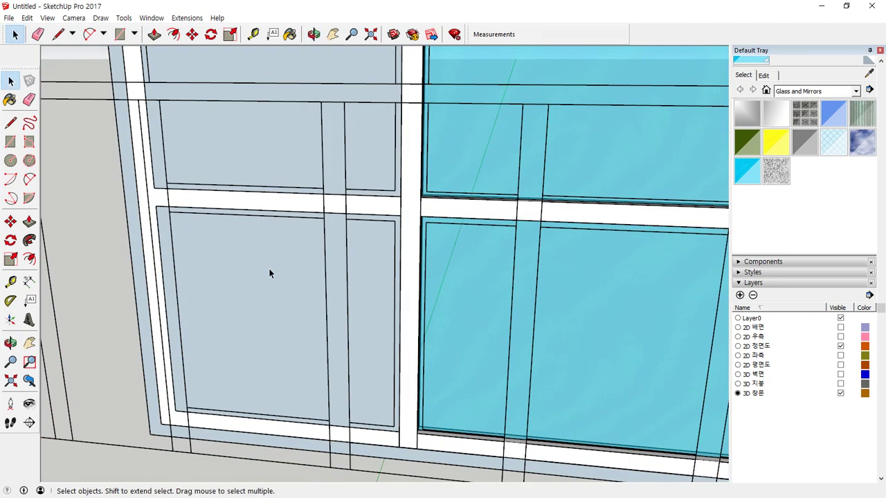
pyautogui.click(270, 274)
pyautogui.keyDown('shift'); pyautogui.click(240, 154); pyautogui.keyUp('shift')
pyautogui.press('Delete')
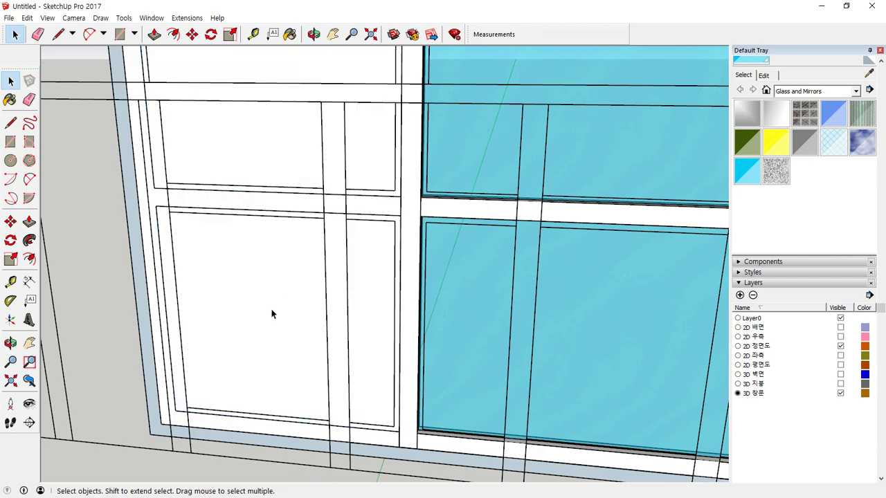
# Redraw the lower pane rectangle, about 683 by 629 mm, on the left sash's face between opposite corners of the outer glazing line
pyautogui.moveTo(271, 314); pyautogui.dragTo(218, 330, button='middle')
pyautogui.click(255, 261)
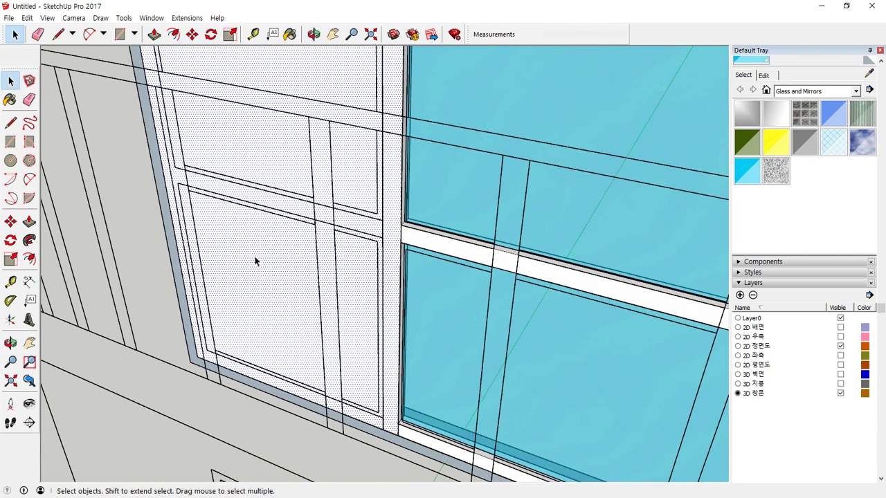
pyautogui.scroll(5, 270, 258)
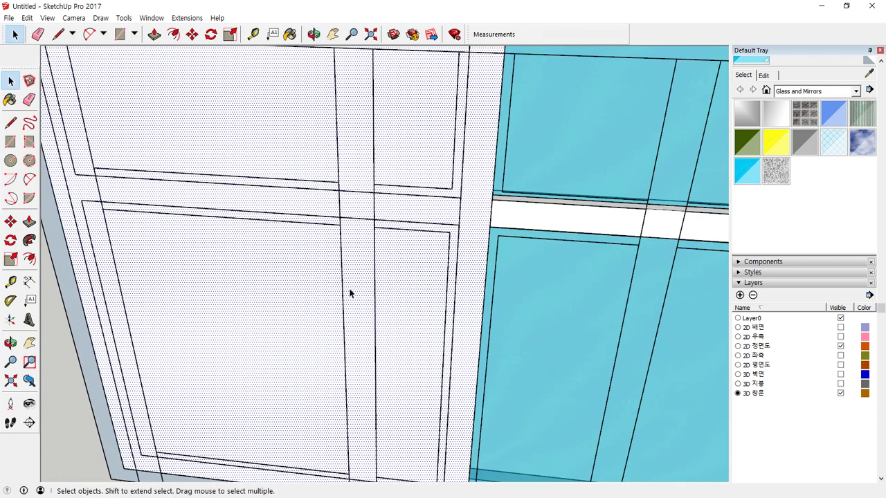
pyautogui.press('r')
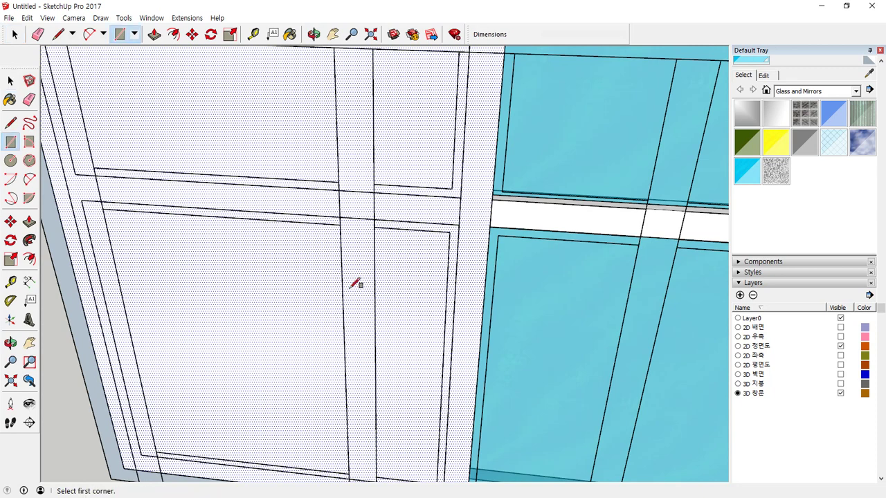
pyautogui.click(141, 451)
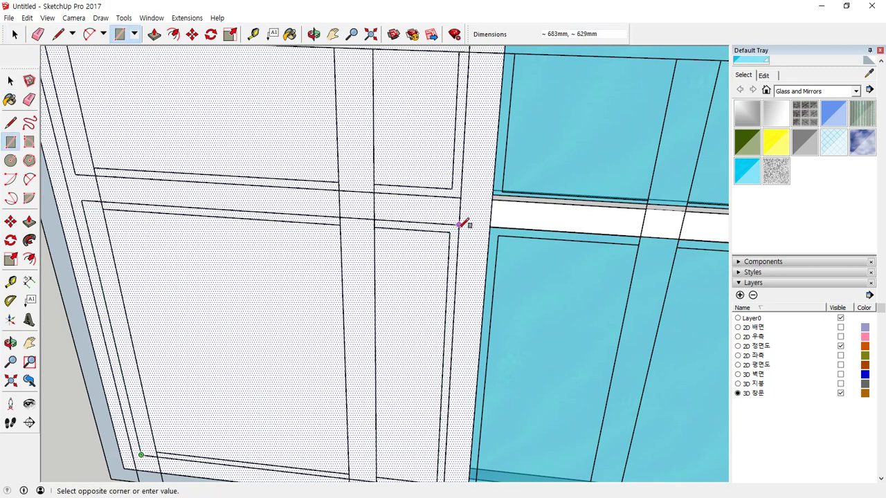
pyautogui.click(461, 226)
# Try to delete the left sash's lower pane face, and undo the deletion
pyautogui.press('space')
pyautogui.click(289, 292)
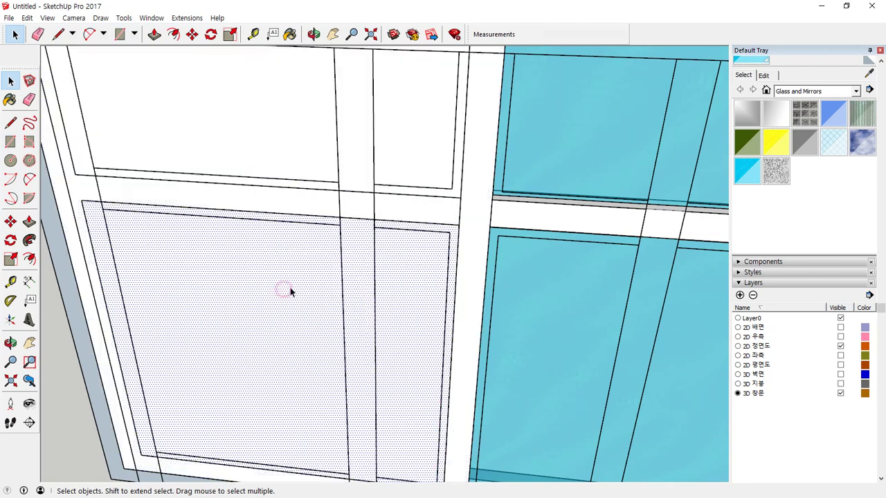
pyautogui.scroll(-5, 302, 293)
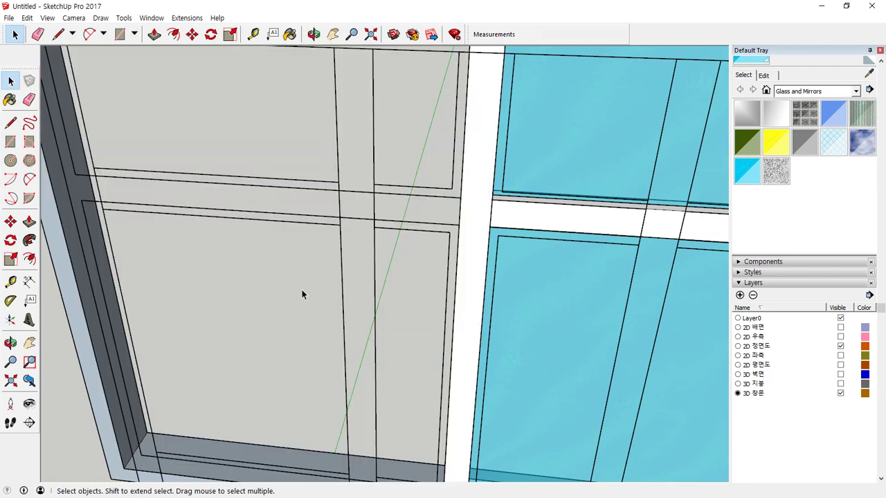
pyautogui.scroll(-1, 302, 294)
pyautogui.scroll(1, 375, 384)
pyautogui.hotkey('ctrl', 'z')
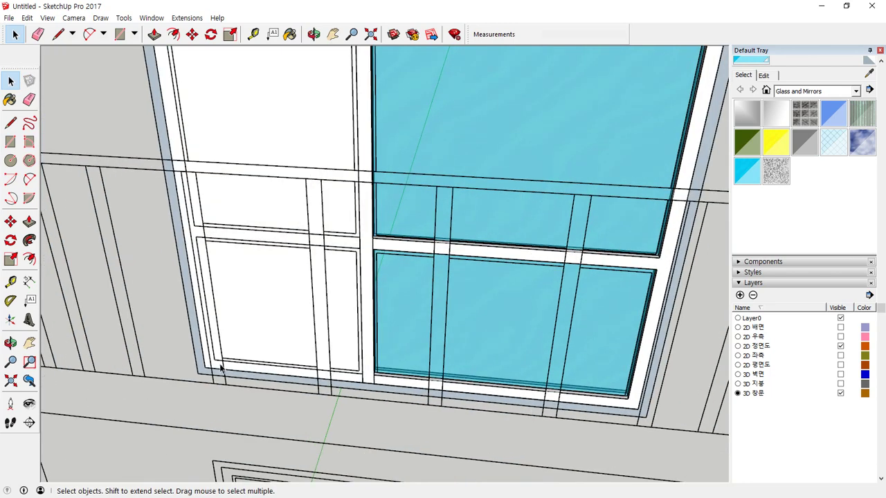
pyautogui.scroll(3, 222, 368)
pyautogui.press('r')
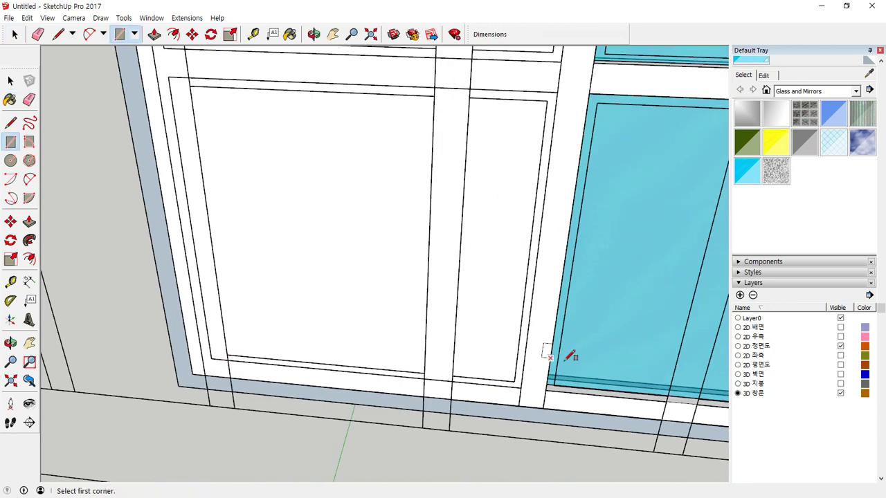
pyautogui.scroll(6, 540, 405)
pyautogui.scroll(-5, 521, 406)
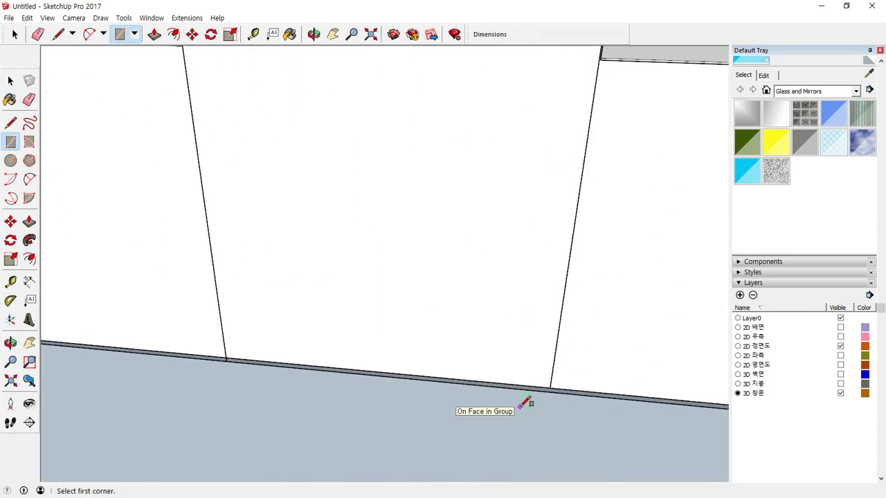
pyautogui.scroll(-8, 485, 311)
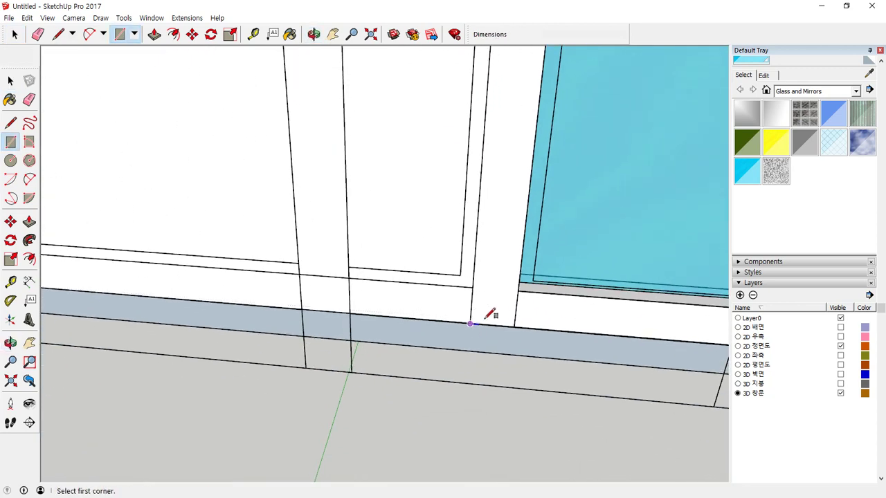
pyautogui.moveTo(484, 270); pyautogui.dragTo(215, 149, button='middle')
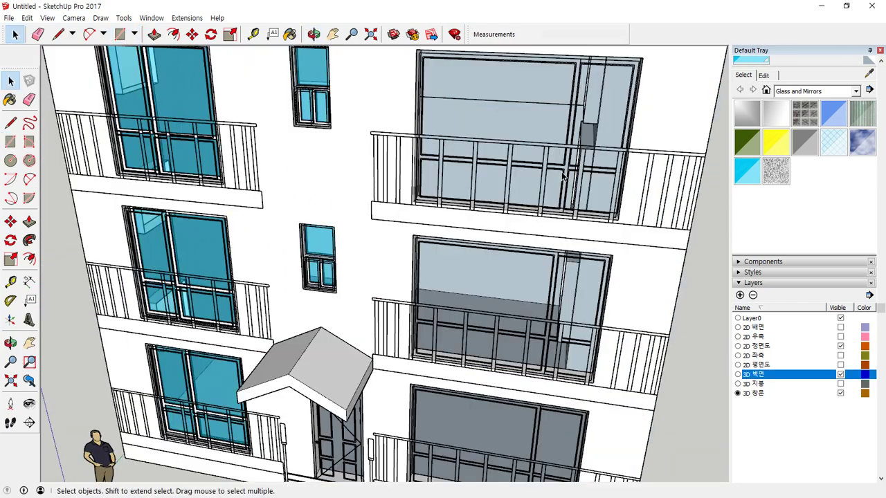
pyautogui.moveTo(485, 311); pyautogui.dragTo(515, 283, button='middle')
pyautogui.scroll(5, 503, 341)
pyautogui.press('r')
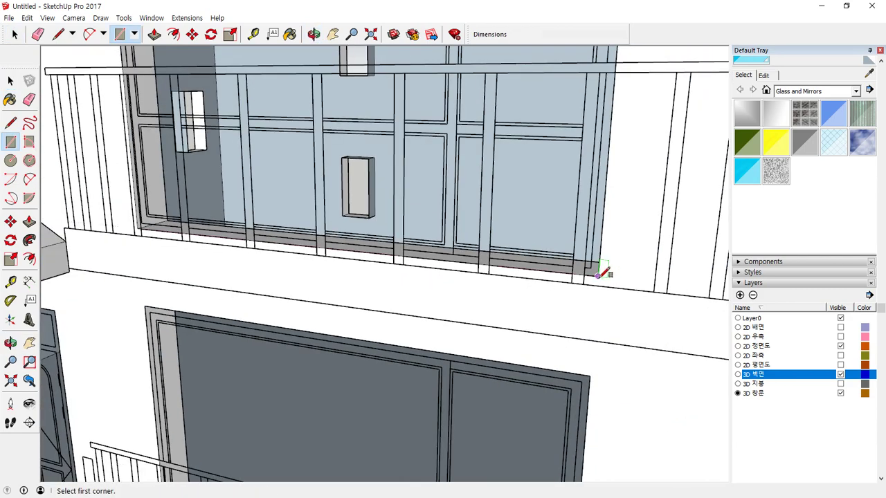
pyautogui.click(597, 275)
pyautogui.scroll(-5, 247, 109)
pyautogui.scroll(6, 247, 142)
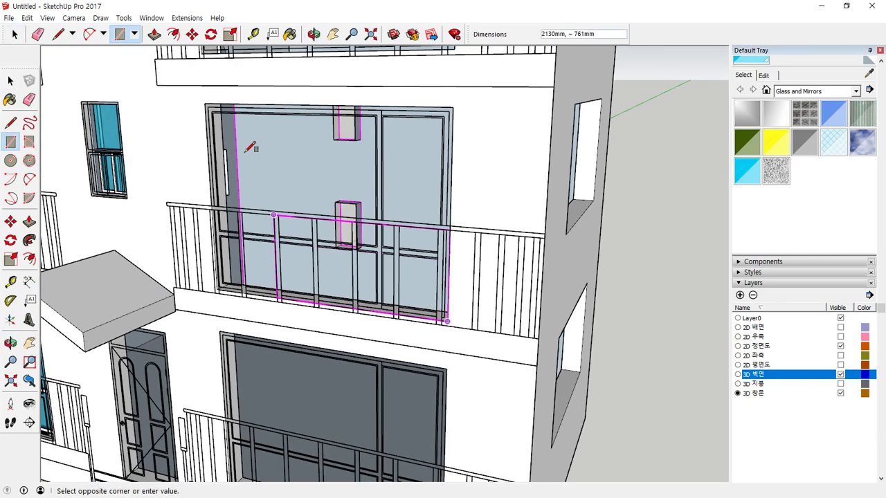
pyautogui.click(209, 95)
# Draw a 3000 by 2250 mm rectangle over the wide top-floor balcony window opening, between its opposite outer corners
pyautogui.scroll(-4, 352, 93)
pyautogui.moveTo(352, 93); pyautogui.dragTo(443, 398, button='middle')
pyautogui.scroll(3, 443, 398)
pyautogui.scroll(2, 437, 401)
pyautogui.click(457, 369)
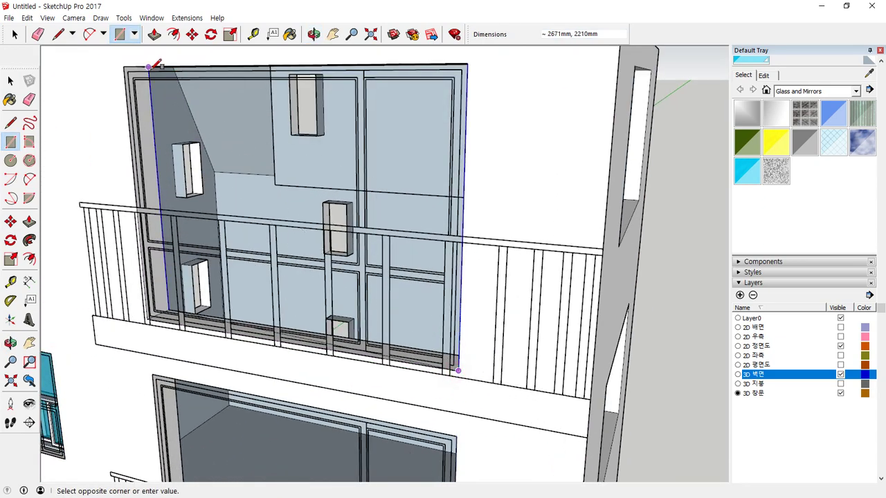
pyautogui.click(127, 65)
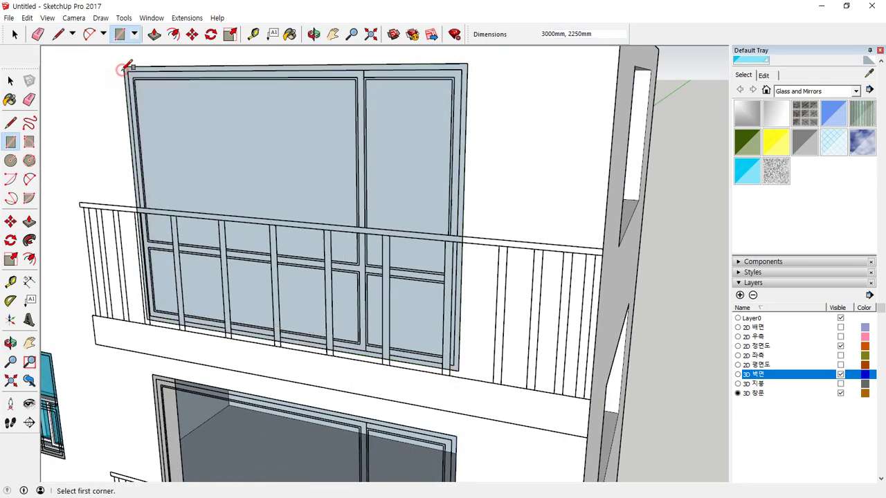
# Draw a rectangle along the inner edge of the wide window's outer frame and delete the face inside it
pyautogui.moveTo(125, 69); pyautogui.dragTo(326, 316, button='middle')
pyautogui.scroll(3, 384, 350)
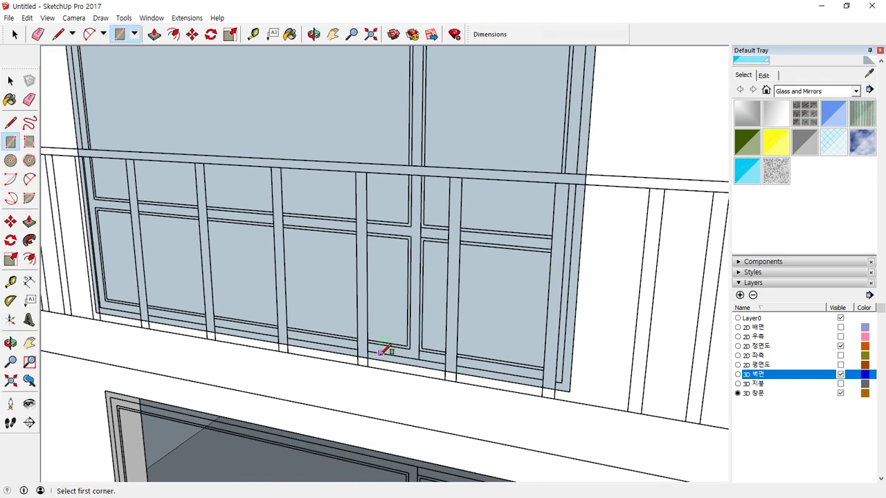
pyautogui.click(564, 379)
pyautogui.scroll(-2, 203, 174)
pyautogui.scroll(-1, 149, 88)
pyautogui.scroll(3, 149, 111)
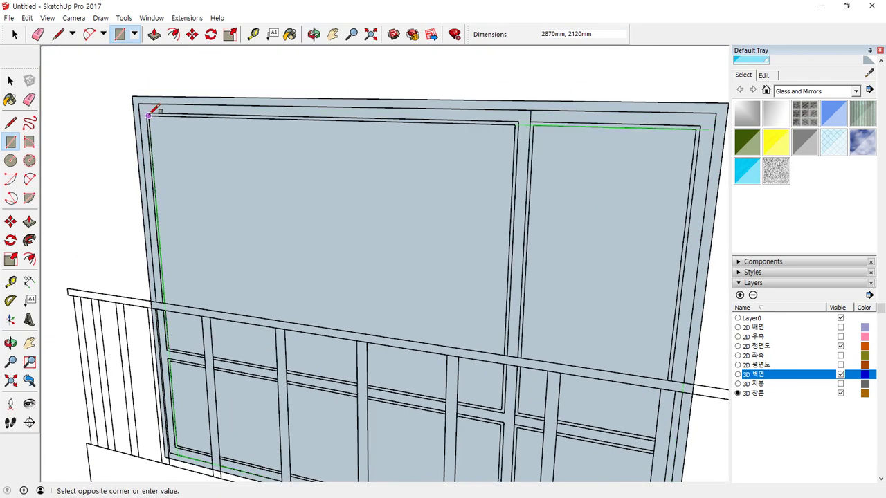
pyautogui.press('space')
pyautogui.click(281, 190)
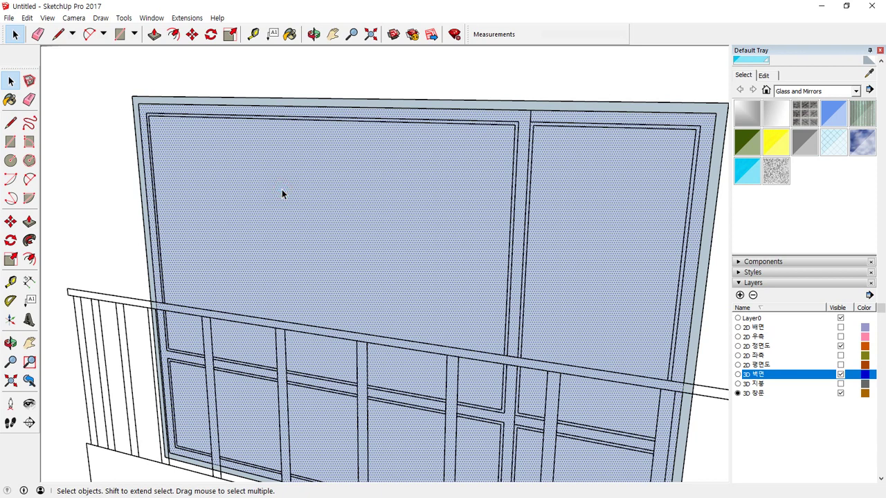
pyautogui.press('Delete')
# Push/Pull the wide window's outer frame face to give it depth
pyautogui.press('p')
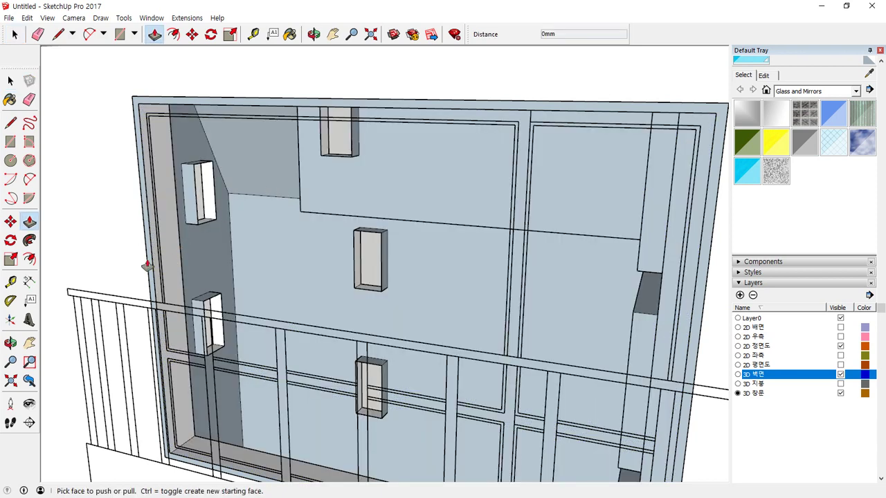
pyautogui.click(147, 264)
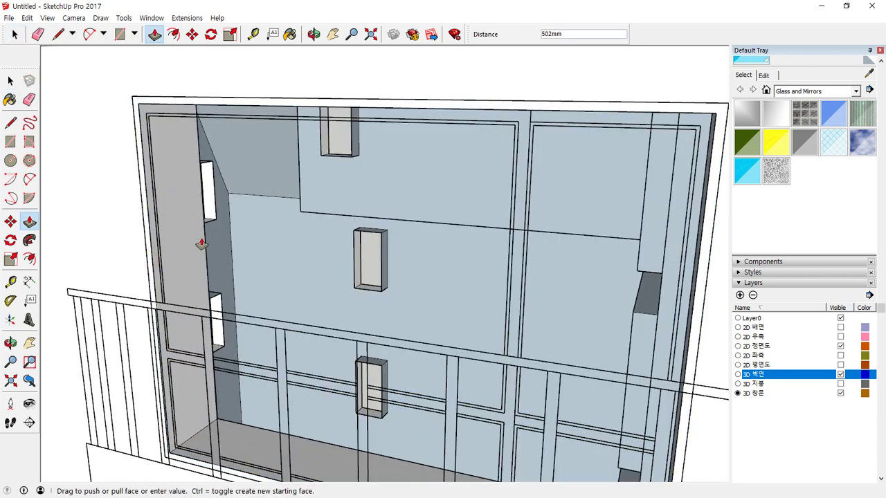
pyautogui.press('Return')
# Select the wide window's whole outer frame with its connected geometry and make it a group
pyautogui.press('space')
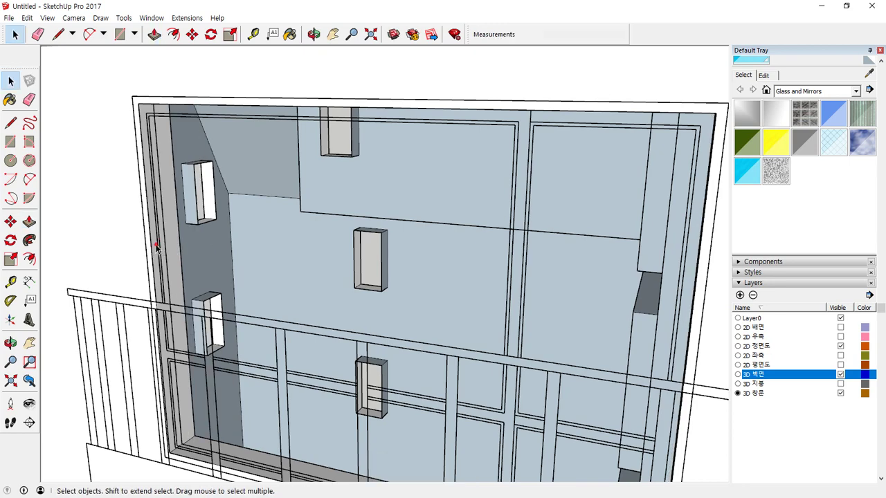
pyautogui.click(157, 248)
pyautogui.rightClick(157, 248)
pyautogui.click(156, 249)
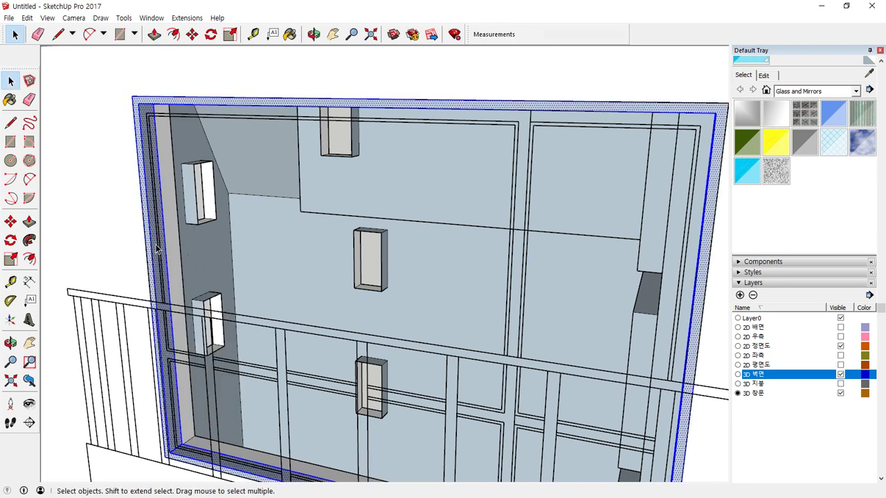
pyautogui.rightClick(158, 248)
pyautogui.click(155, 255)
pyautogui.scroll(-5, 340, 423)
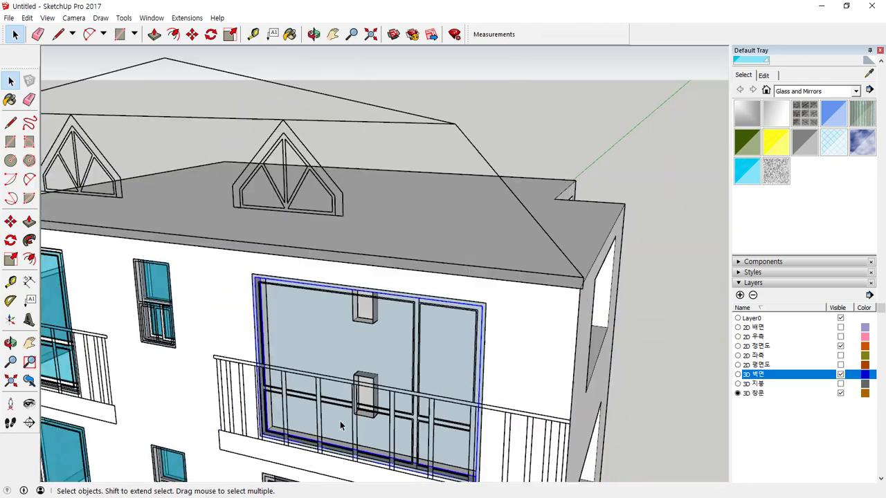
pyautogui.keyDown('shift'); pyautogui.moveTo(340, 423); pyautogui.dragTo(454, 361, button='middle'); pyautogui.keyUp('shift')
pyautogui.scroll(5, 455, 361)
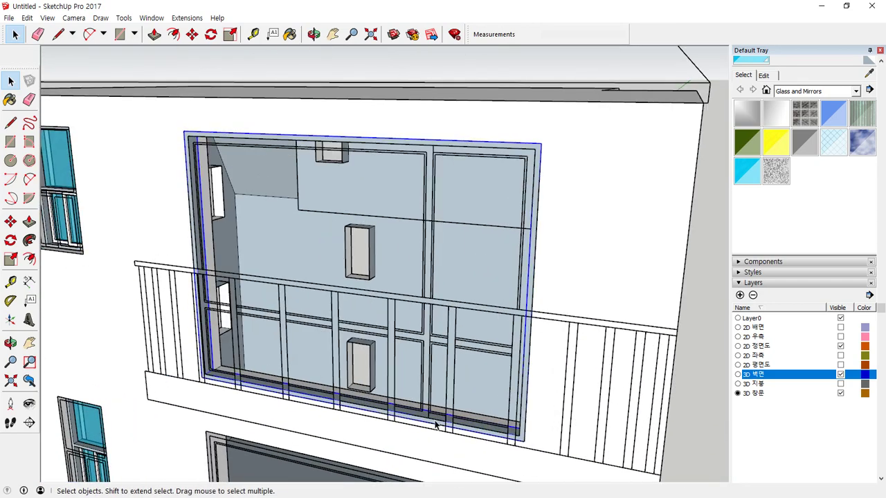
# Draw a rectangle over the wide window's left sash, from its lower-right corner to the outer frame's upper-left inner corner
pyautogui.press('r')
pyautogui.click(425, 415)
pyautogui.scroll(-3, 425, 415)
pyautogui.moveTo(168, 192); pyautogui.dragTo(385, 362, button='middle')
pyautogui.scroll(2, 267, 251)
pyautogui.click(246, 268)
pyautogui.scroll(4, 441, 336)
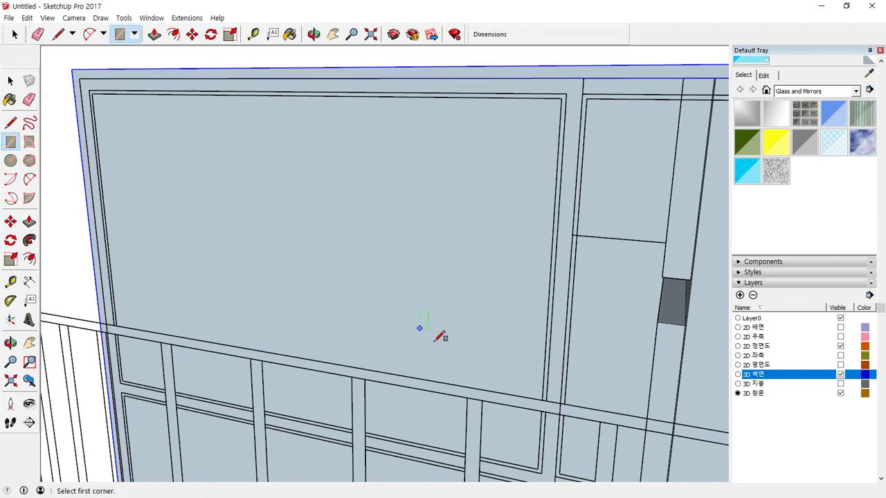
# Draw two pane rectangles inside the left sash, about 2083 by 1414 mm above the cross rail and 2083 by 606 mm below it
pyautogui.click(541, 473)
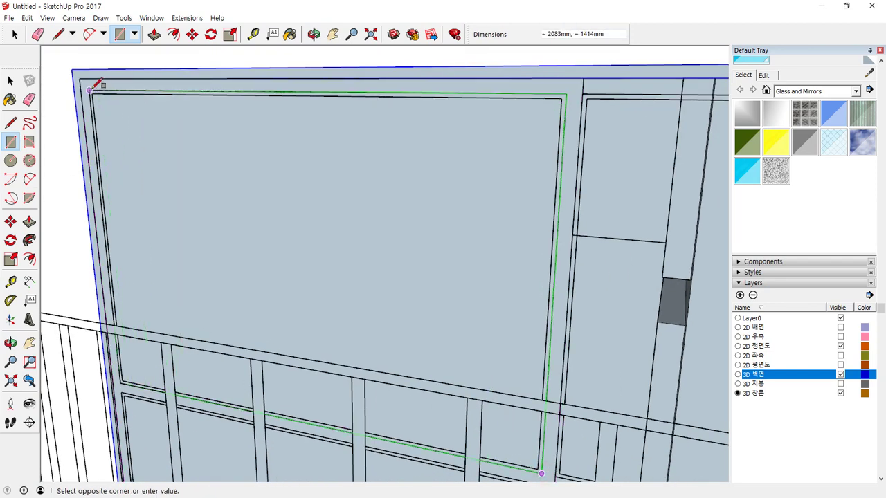
pyautogui.click(97, 83)
pyautogui.moveTo(97, 83); pyautogui.dragTo(402, 332, button='middle')
pyautogui.click(511, 457)
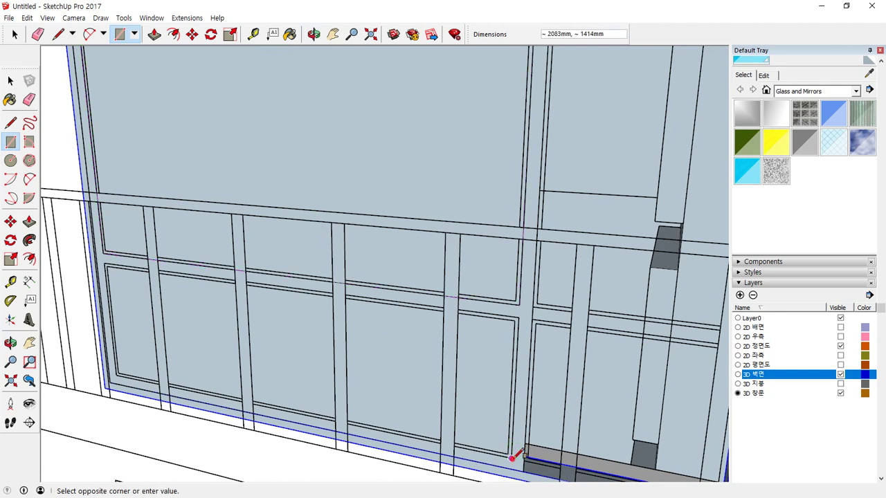
pyautogui.click(104, 263)
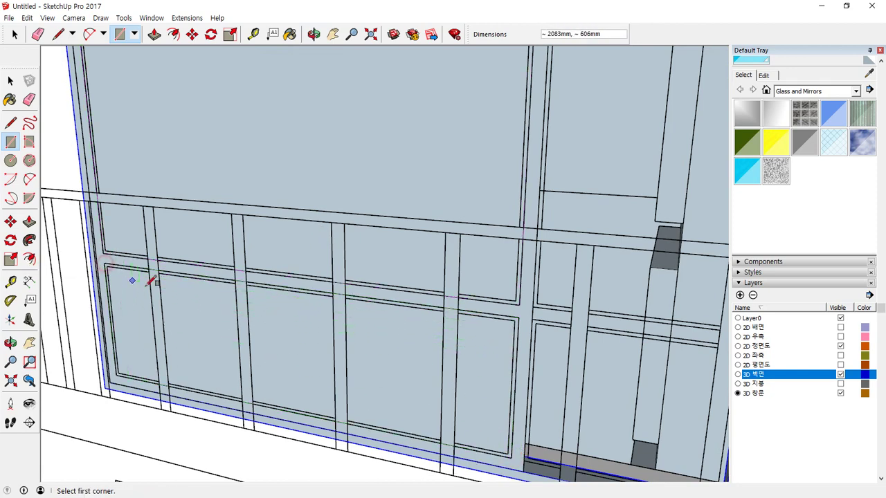
# Cut the two pane faces out of the left sash and Push/Pull the remaining frame face to give it depth
pyautogui.press('space')
pyautogui.click(198, 306)
pyautogui.scroll(6, 129, 361)
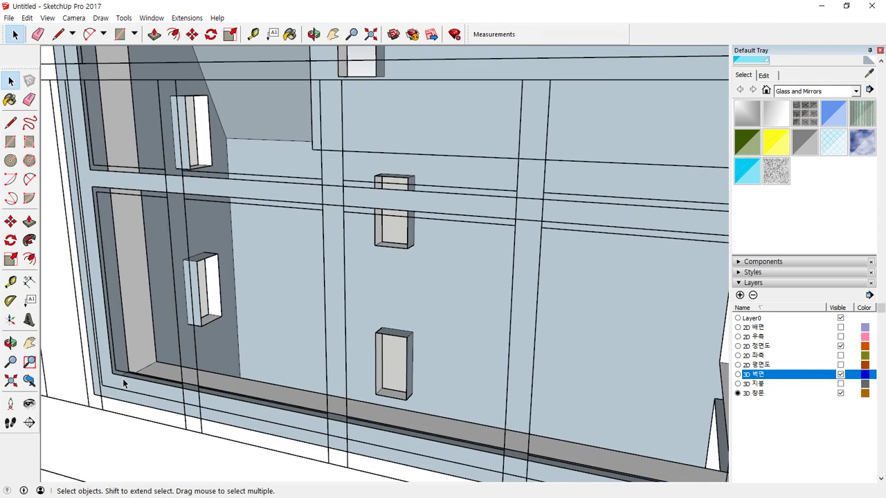
pyautogui.press('p')
pyautogui.click(123, 387)
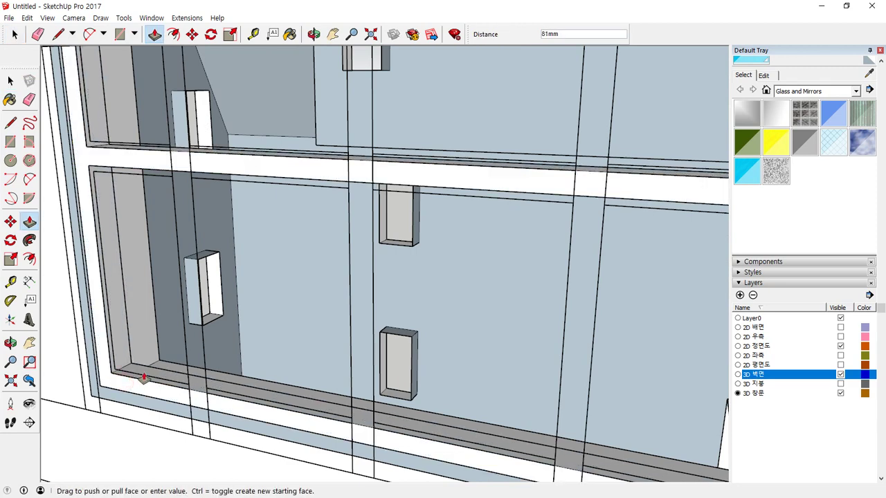
pyautogui.press('Return')
# Select the left sash's whole frame with its connected geometry and make it a group
pyautogui.press('space')
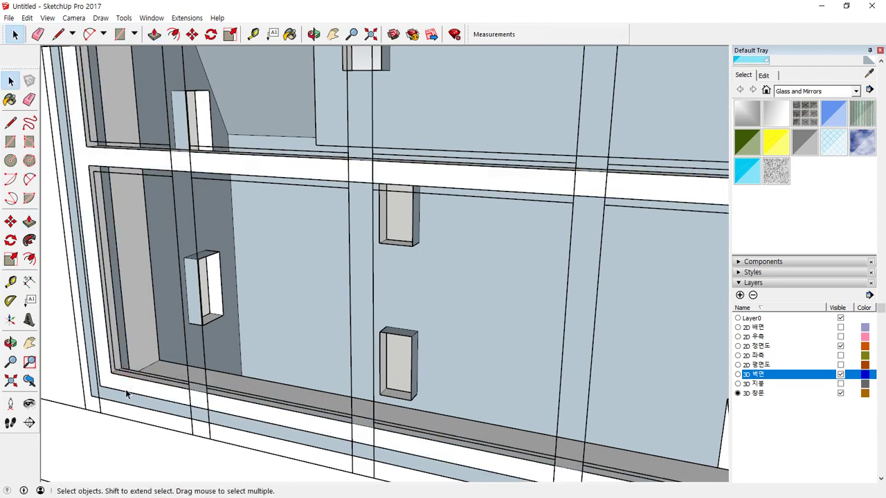
pyautogui.tripleClick(127, 385)
pyautogui.rightClick(126, 385)
pyautogui.press('g')
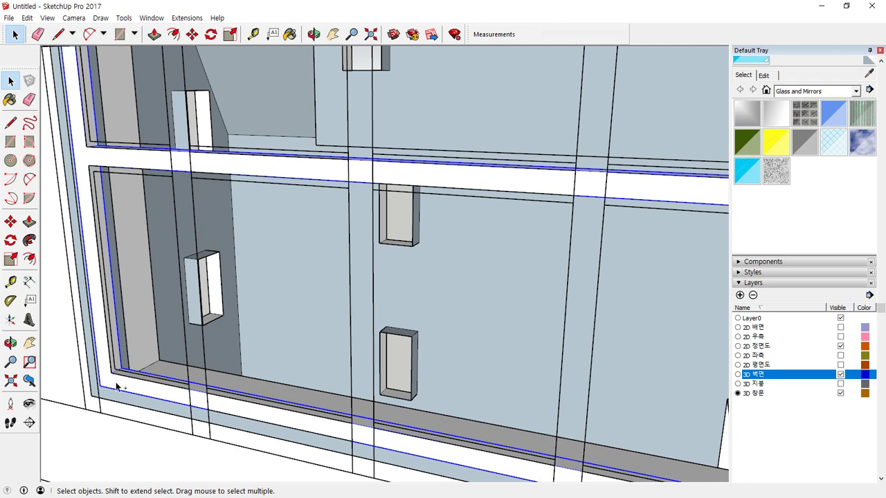
# Paste the cut pane faces back onto the left sash and align them with the frame's inner corner
pyautogui.hotkey('ctrl', 'x')
pyautogui.hotkey('ctrl', 'v')
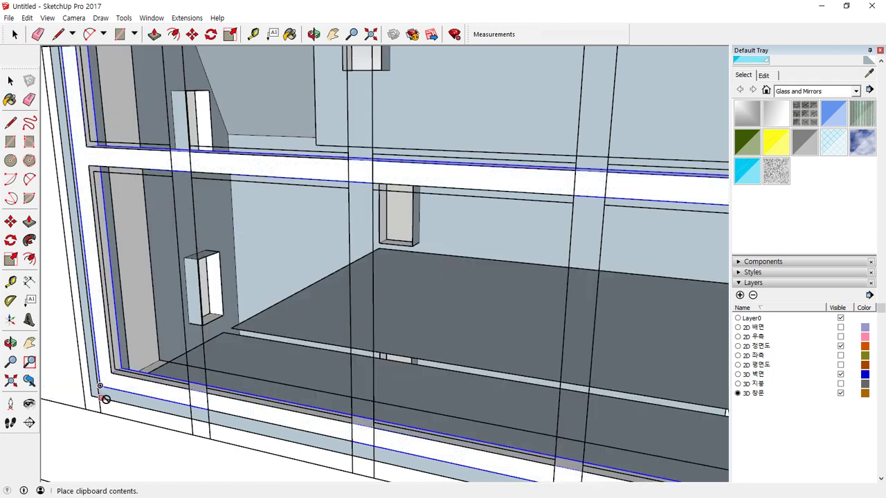
pyautogui.click(101, 389)
pyautogui.scroll(3, 116, 385)
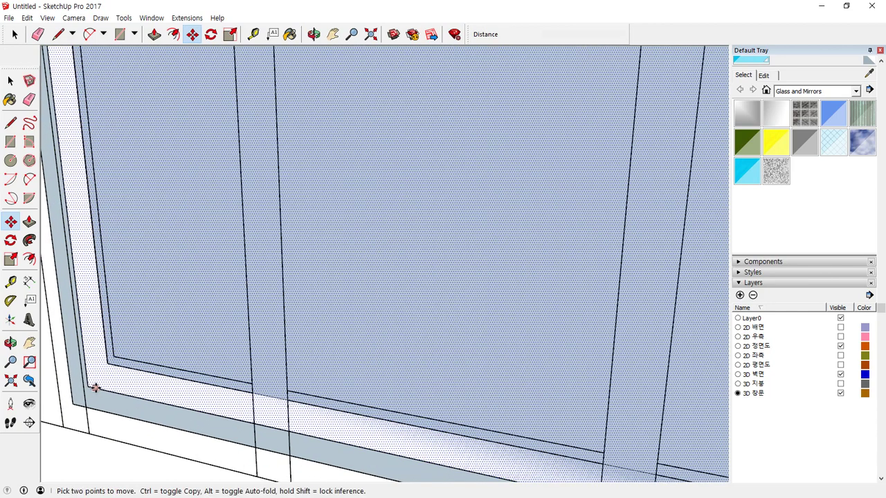
pyautogui.moveTo(109, 362); pyautogui.dragTo(111, 335, button='middle')
pyautogui.scroll(5, 149, 333)
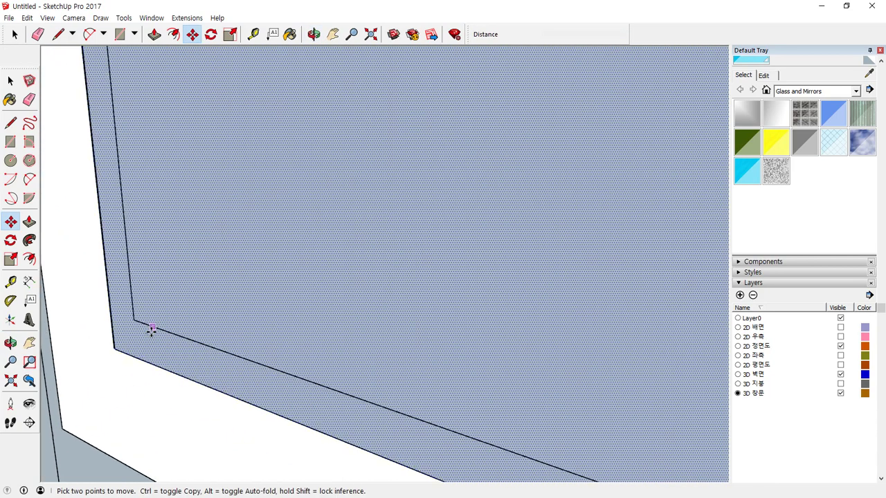
# Paint the left sash's pane faces with the translucent cyan material from Glass and Mirrors
pyautogui.click(745, 169)
pyautogui.click(413, 212)
pyautogui.moveTo(146, 323)
pyautogui.mouseDown(button='middle')
pyautogui.moveTo(172, 338)
pyautogui.moveTo(154, 415)
pyautogui.moveTo(138, 417)
pyautogui.mouseUp(button='middle')
pyautogui.rightClick(106, 412)
pyautogui.click(229, 258)
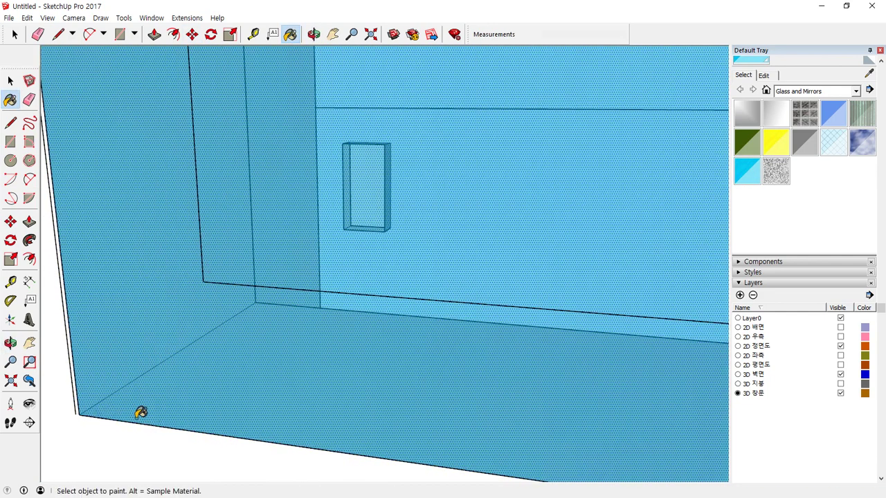
# Move the left sash's glass panes inward about 21 mm along the green axis, into the frame's depth
pyautogui.press('m')
pyautogui.click(69, 409)
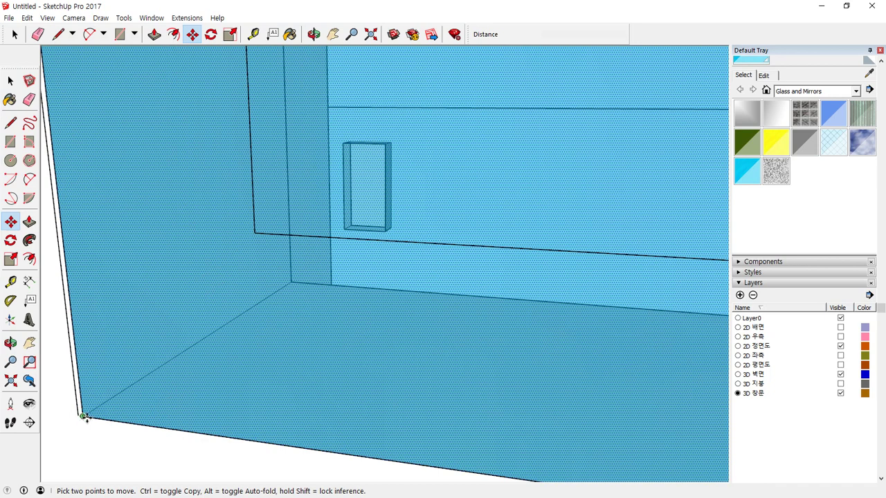
pyautogui.click(83, 417)
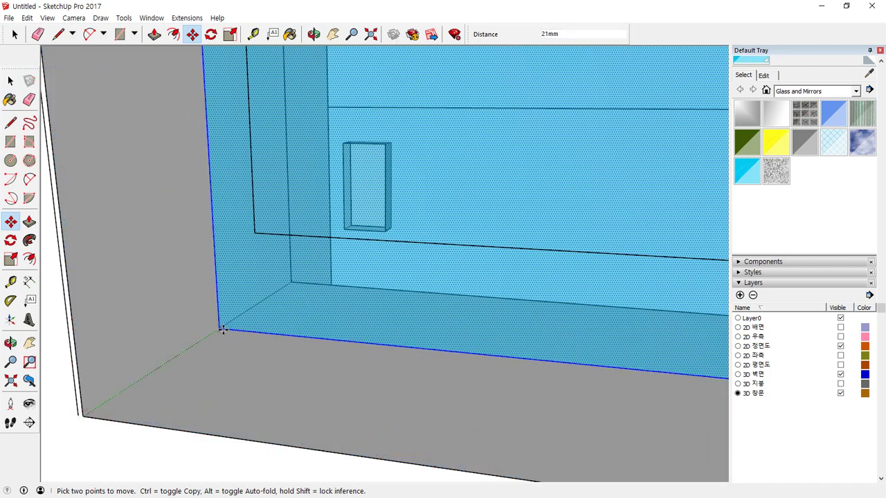
pyautogui.click(216, 331)
pyautogui.scroll(-7, 217, 350)
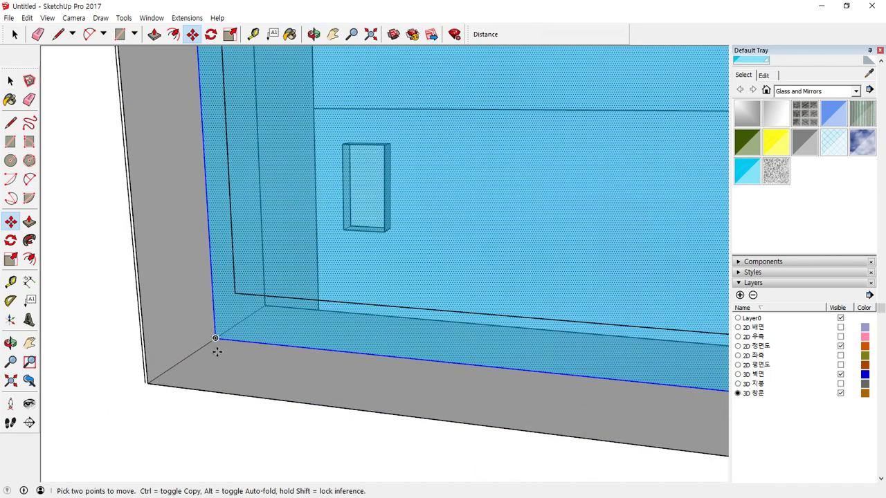
# Make one group of the left sash's frame and its glass panes
pyautogui.press('space')
pyautogui.rightClick(239, 389)
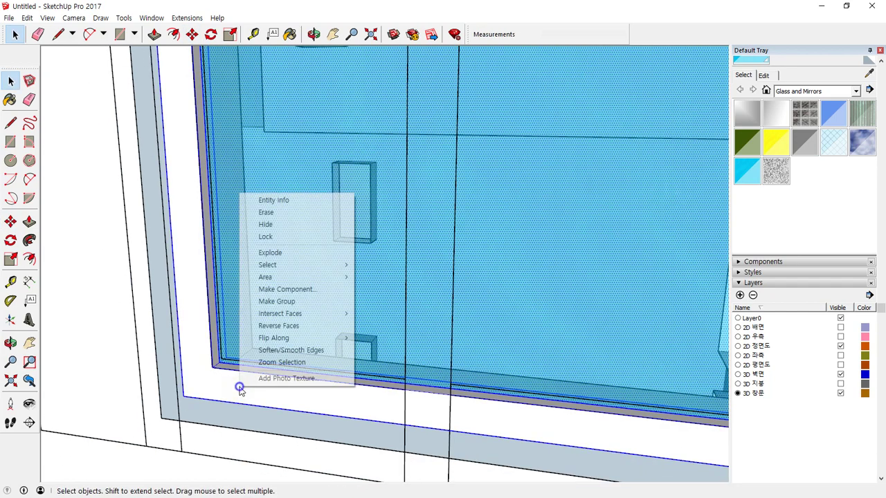
pyautogui.press('g')
pyautogui.scroll(-5, 240, 390)
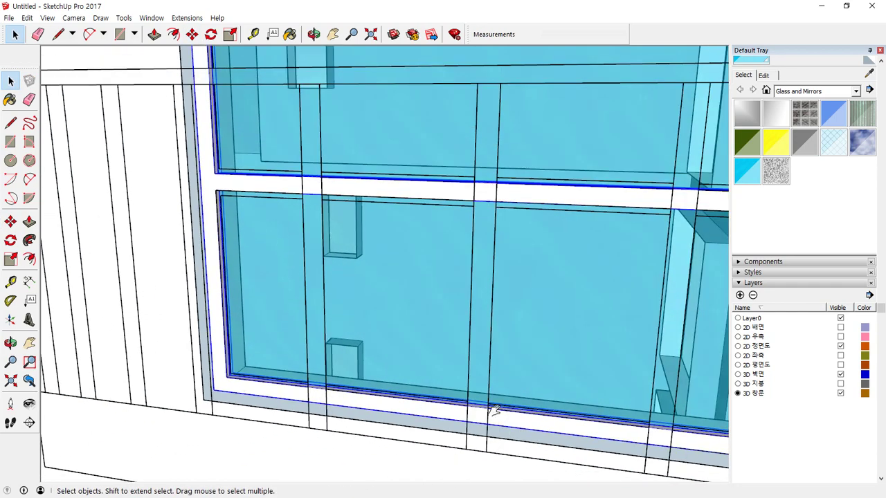
# Draw a rectangle about 787 by 2120 mm over the right sash, ending at the outer frame's upper-right inner corner
pyautogui.keyDown('shift'); pyautogui.moveTo(495, 411); pyautogui.dragTo(166, 370, button='middle'); pyautogui.keyUp('shift')
pyautogui.scroll(4, 436, 377)
pyautogui.scroll(-6, 407, 406)
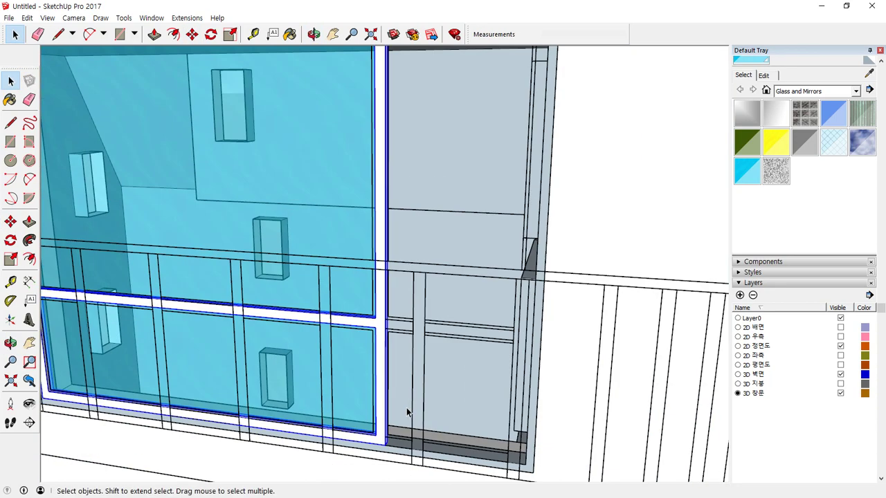
pyautogui.press('r')
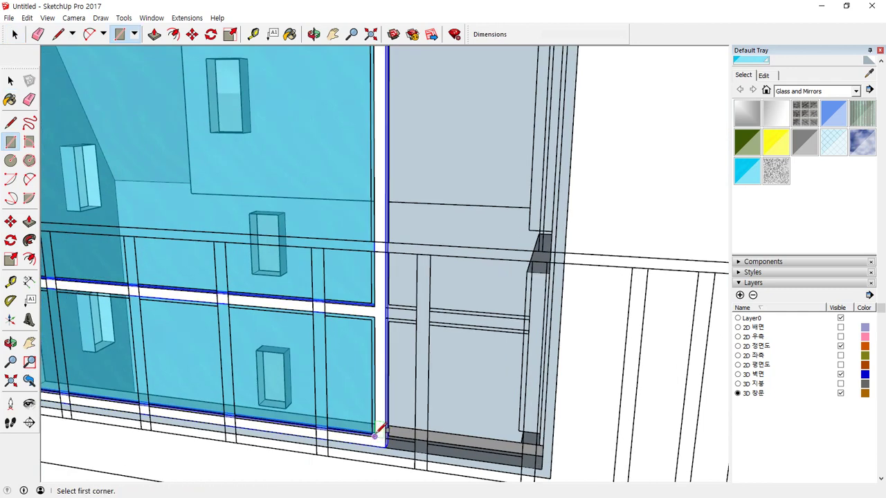
pyautogui.click(378, 433)
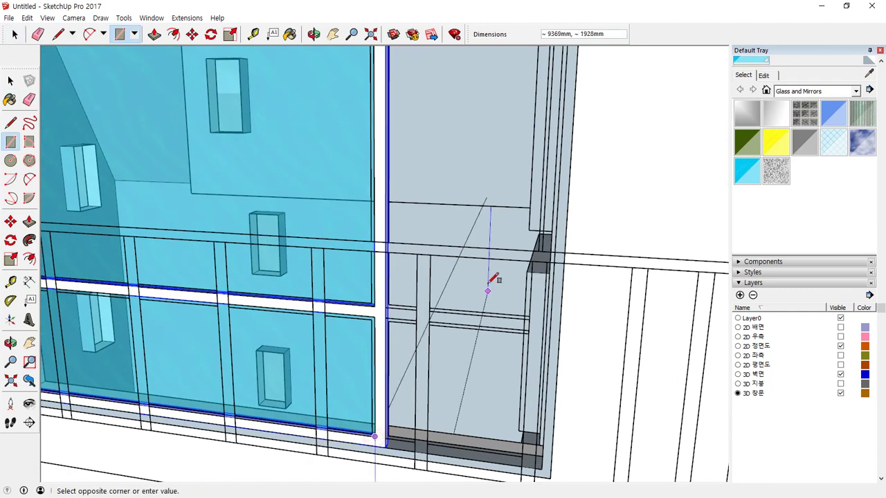
pyautogui.moveTo(495, 279); pyautogui.dragTo(534, 247, button='middle')
pyautogui.scroll(2, 531, 256)
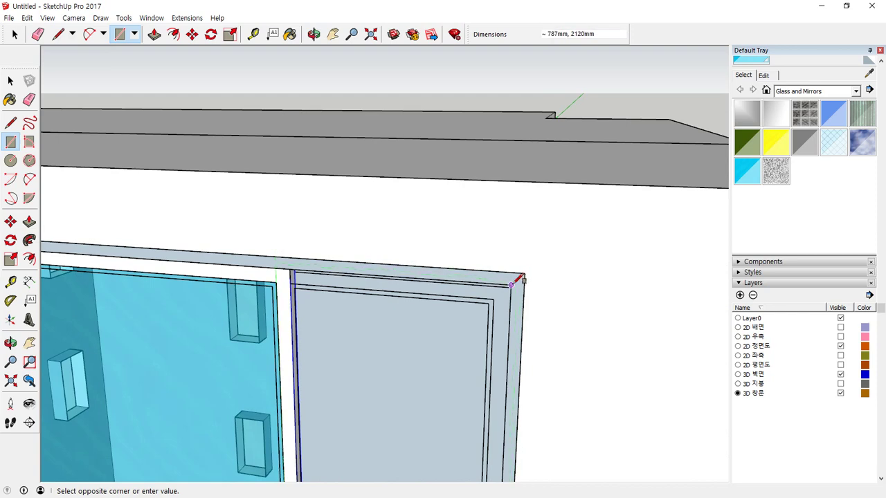
pyautogui.click(511, 284)
# Draw the right sash's upper pane rectangle, about 1414 by 683 mm, and a 683 by 50 mm cross rail rectangle directly below it
pyautogui.moveTo(477, 321); pyautogui.dragTo(373, 346, button='middle')
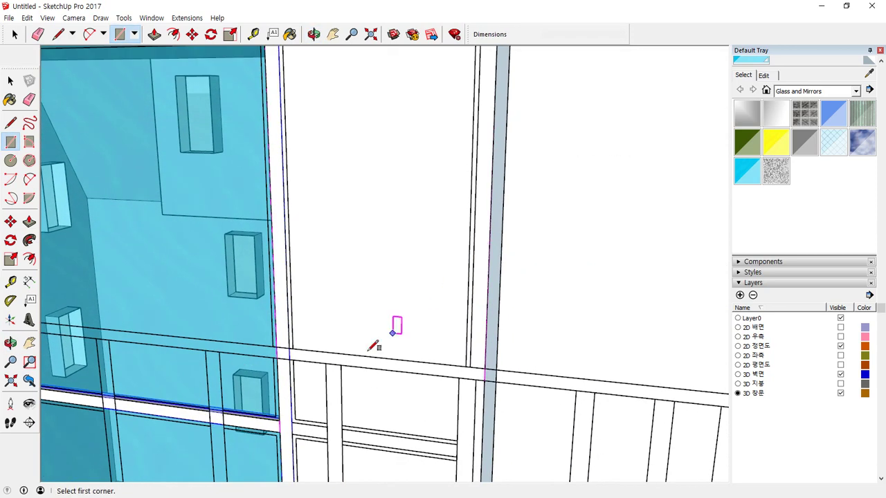
pyautogui.click(292, 421)
pyautogui.moveTo(448, 97); pyautogui.dragTo(490, 115, button='middle')
pyautogui.click(493, 95)
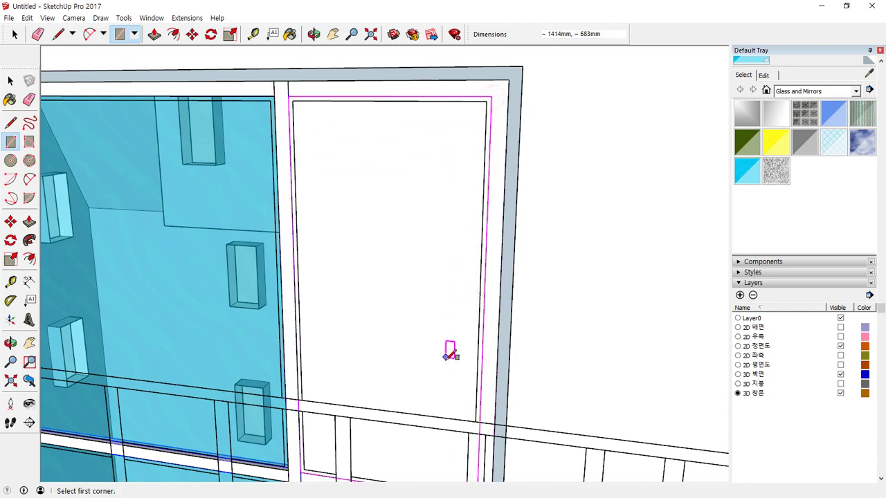
pyautogui.moveTo(450, 353); pyautogui.dragTo(429, 138, button='middle')
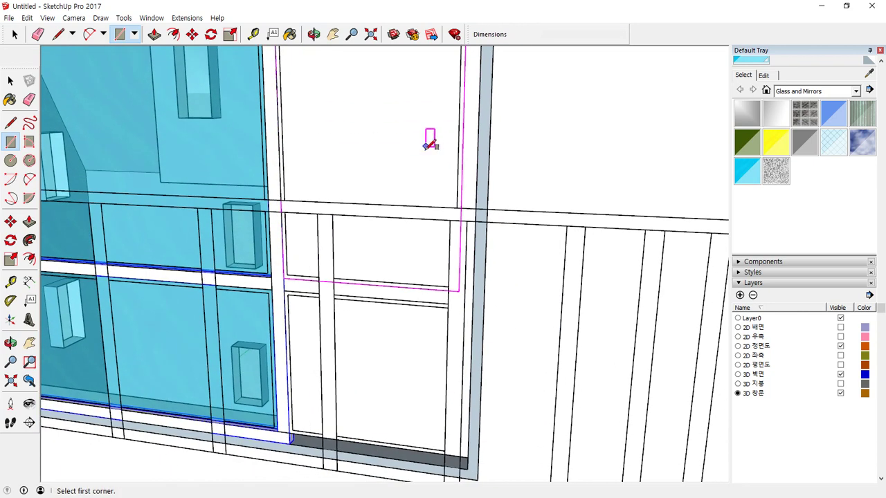
pyautogui.click(285, 288)
pyautogui.click(459, 292)
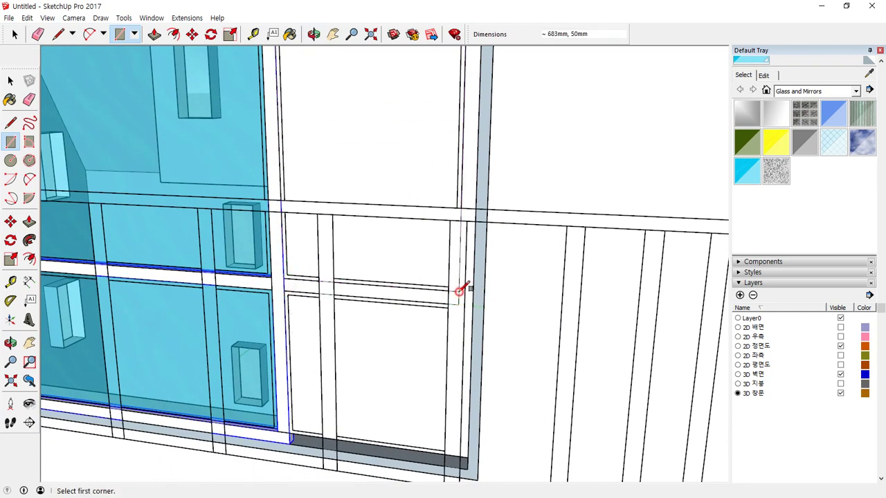
pyautogui.click(459, 302)
pyautogui.scroll(2, 308, 411)
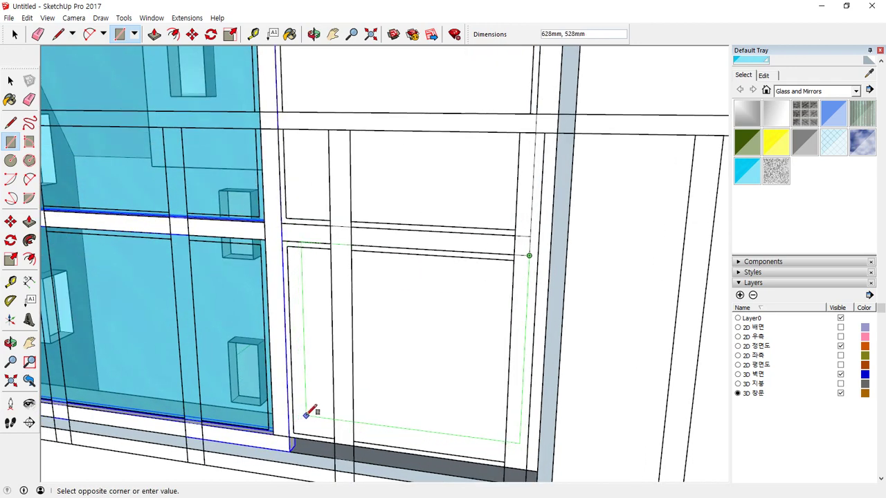
pyautogui.click(419, 422)
# Move the right sash rectangle's bottom edge down 50 mm to the outer frame's lower-right inner corner
pyautogui.moveTo(419, 423); pyautogui.dragTo(466, 150, button='middle')
pyautogui.scroll(2, 415, 311)
pyautogui.press('space')
pyautogui.click(415, 312)
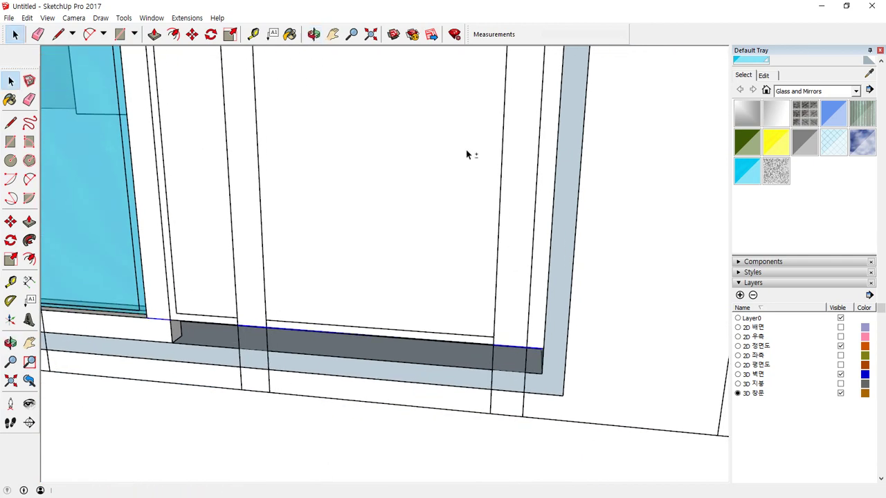
pyautogui.scroll(2, 553, 362)
pyautogui.press('m')
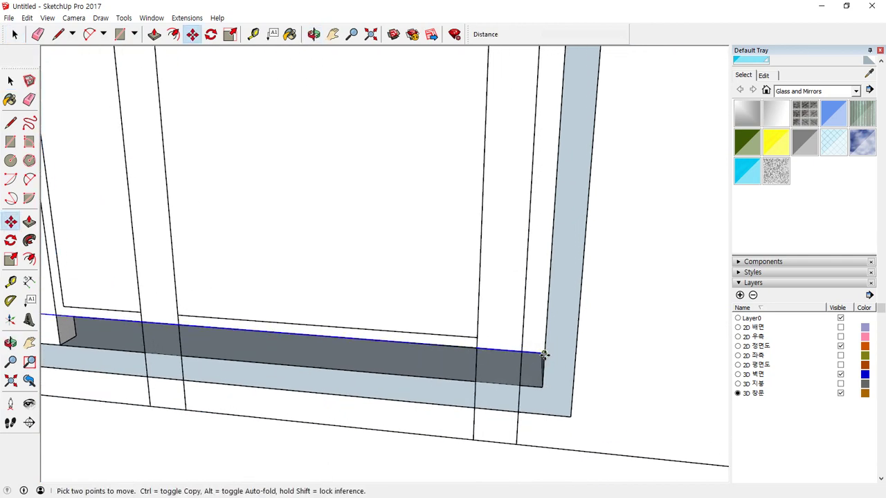
pyautogui.click(544, 356)
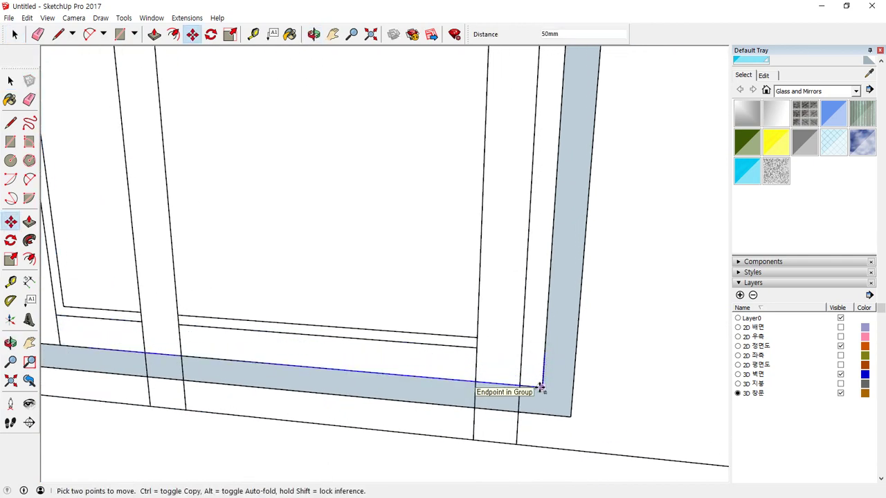
pyautogui.click(542, 388)
# Draw the right sash's lower pane rectangle from the cross rail's lower-right corner to the pane's lower-left corner
pyautogui.scroll(-1, 497, 348)
pyautogui.scroll(-1, 497, 349)
pyautogui.press('r')
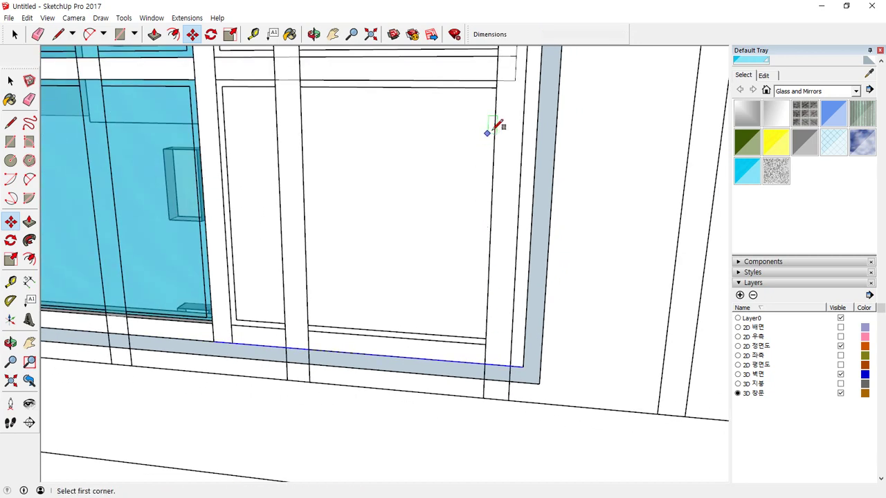
pyautogui.click(515, 79)
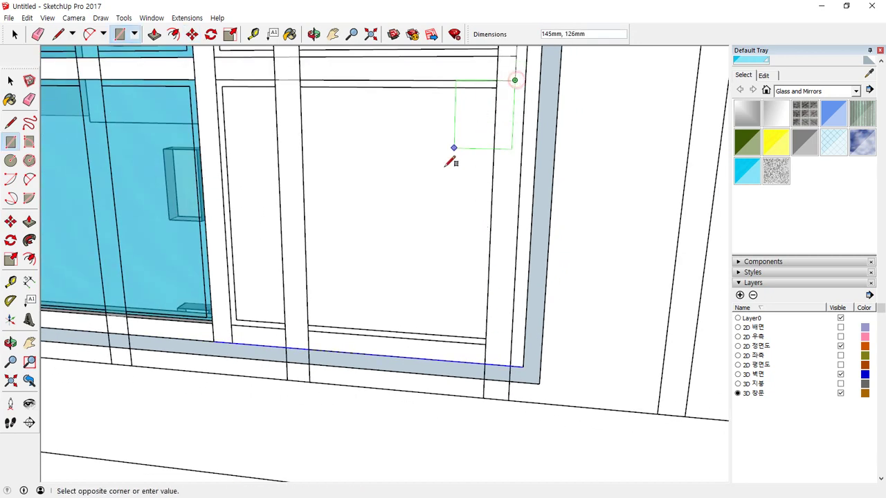
pyautogui.click(235, 326)
pyautogui.press('space')
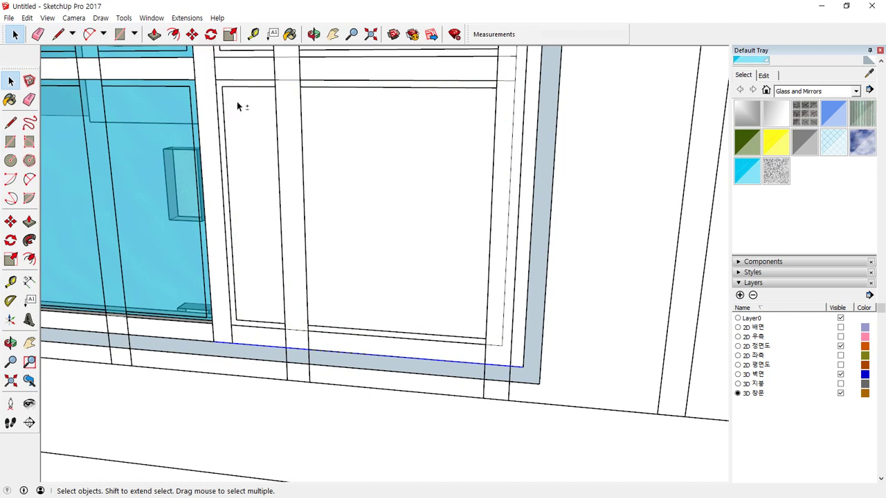
# Cut the right sash's upper and lower pane faces out of its frame
pyautogui.click(620, 174)
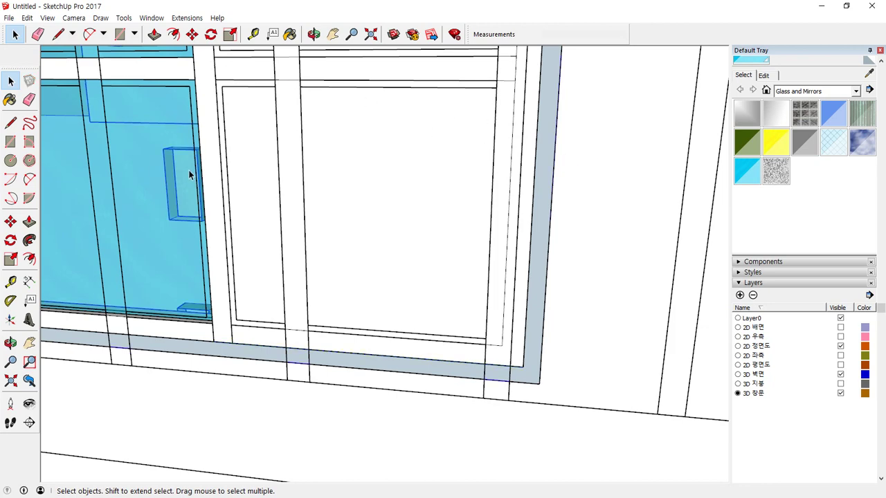
pyautogui.scroll(-5, 189, 175)
pyautogui.scroll(5, 166, 112)
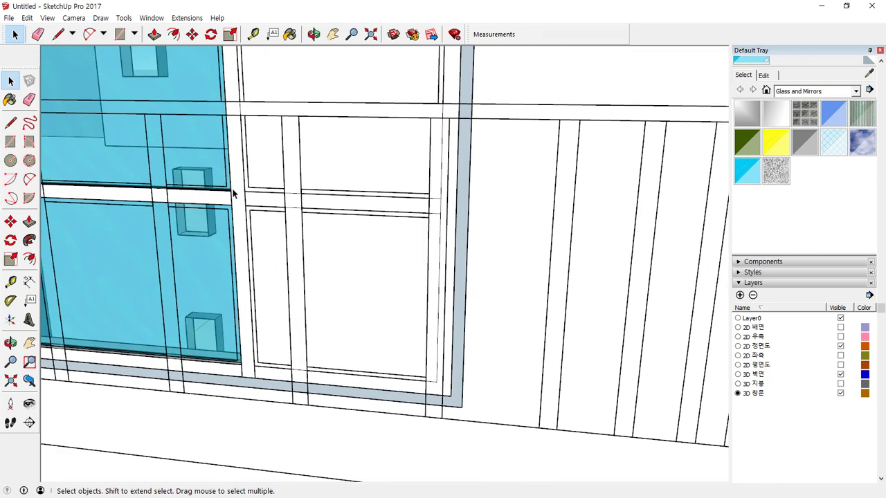
pyautogui.scroll(2, 236, 188)
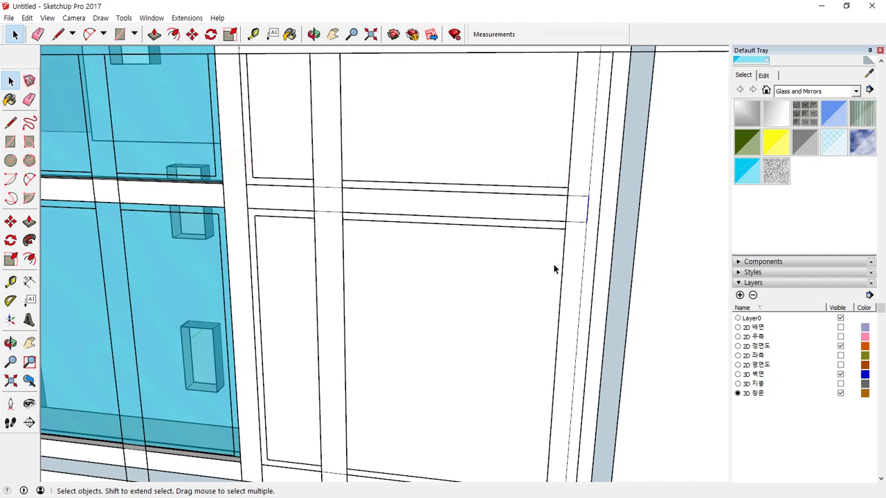
pyautogui.scroll(-2, 443, 224)
pyautogui.click(435, 247)
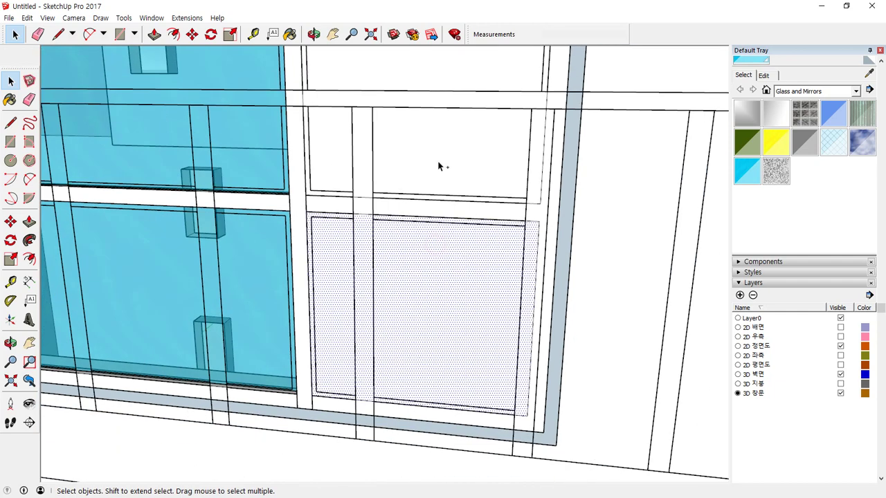
pyautogui.keyDown('shift'); pyautogui.click(436, 166); pyautogui.keyUp('shift')
pyautogui.press('Delete')
# Give the right sash frame its thickness with Push/Pull and make the whole frame a group
pyautogui.scroll(3, 360, 419)
pyautogui.press('p')
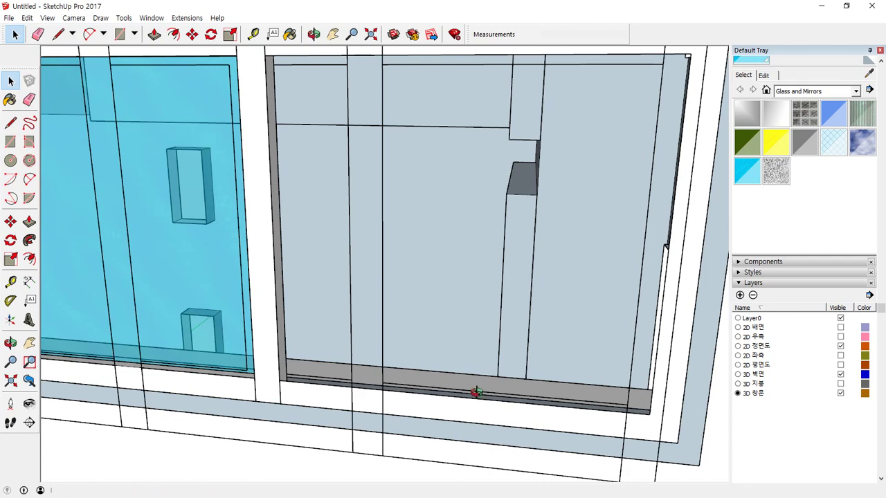
pyautogui.click(456, 401)
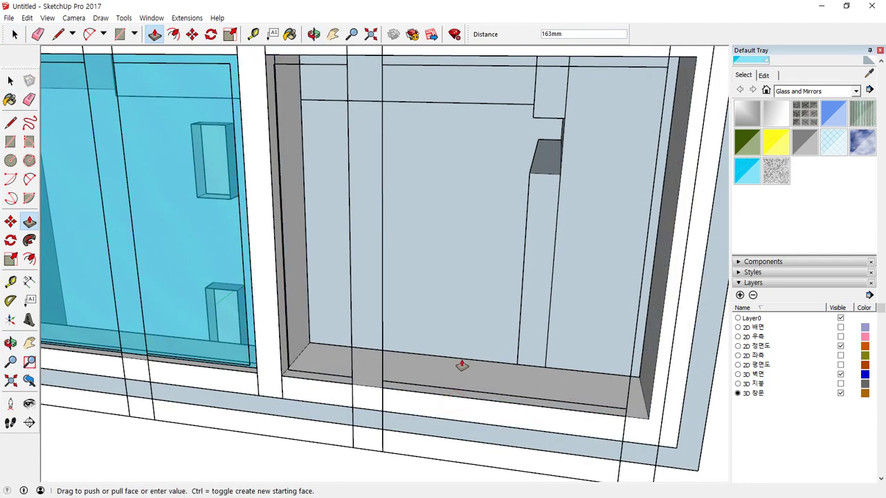
pyautogui.press('space')
pyautogui.doubleClick(421, 406)
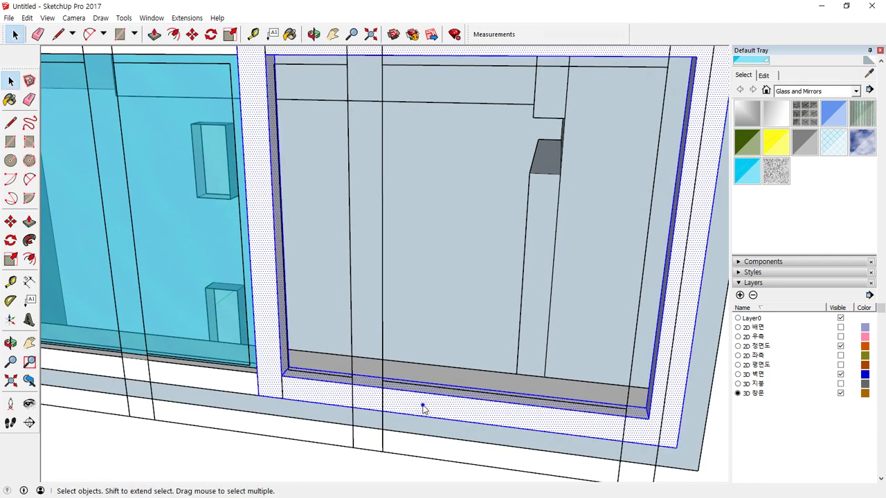
pyautogui.rightClick(424, 408)
pyautogui.press('g')
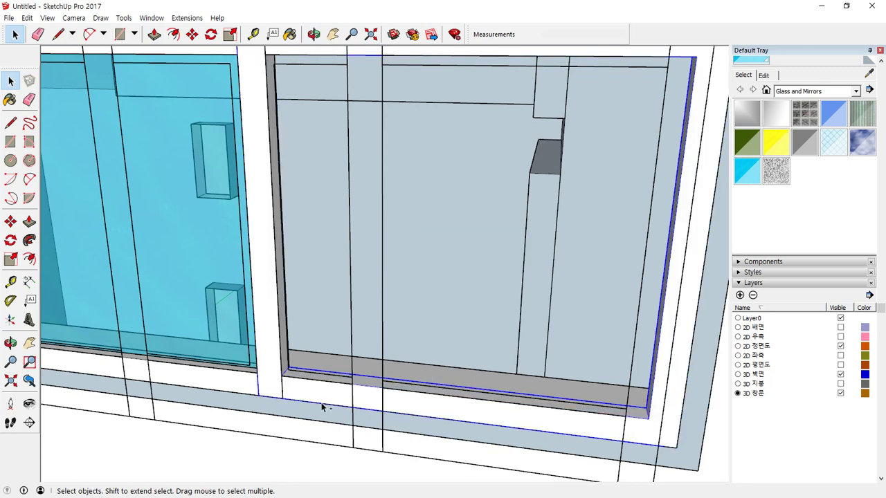
# Paste the pane faces, align them with the sash opening's lower-left corner, and move them 20 mm into the frame's depth
pyautogui.hotkey('ctrl', 'v')
pyautogui.click(291, 391)
pyautogui.press('m')
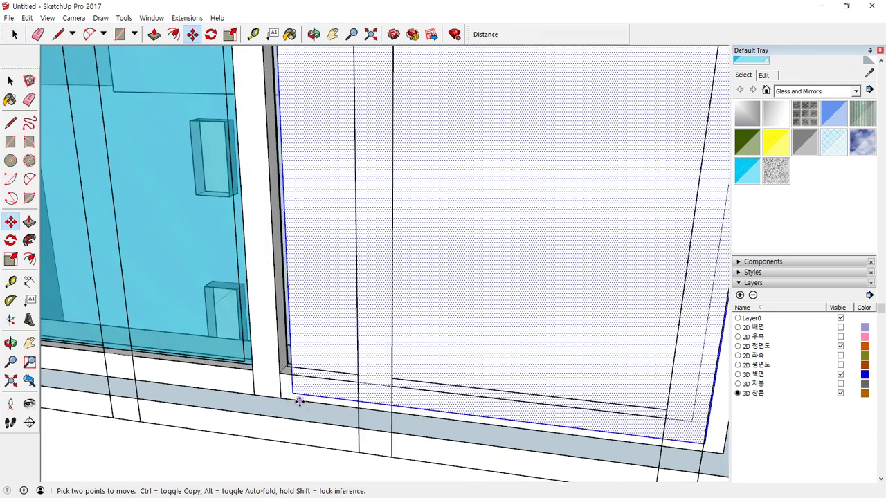
pyautogui.scroll(2, 299, 402)
pyautogui.scroll(1, 249, 333)
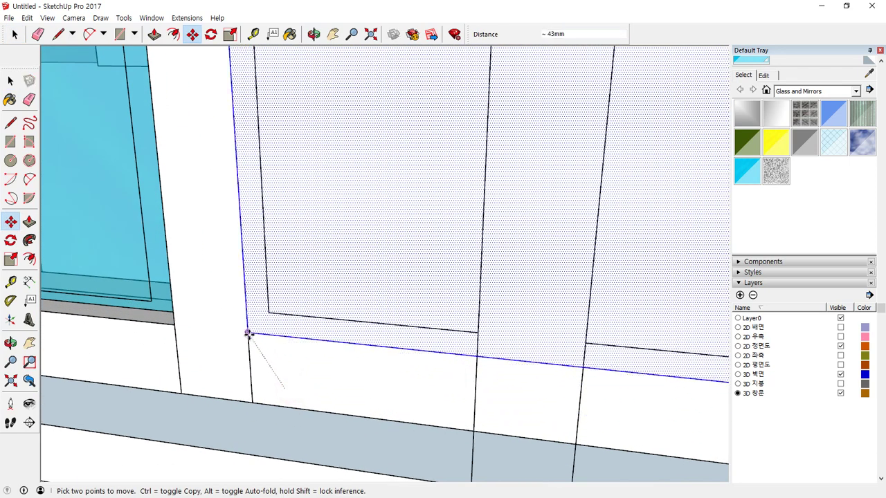
pyautogui.scroll(1, 247, 333)
pyautogui.click(247, 333)
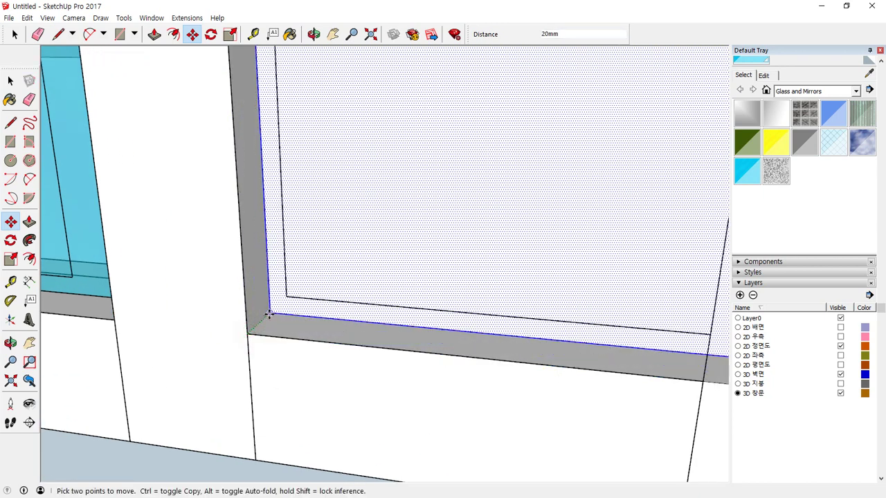
pyautogui.click(271, 312)
# Paint the right sash's panes with the translucent light-blue glass material and group them with the sash frame
pyautogui.click(747, 176)
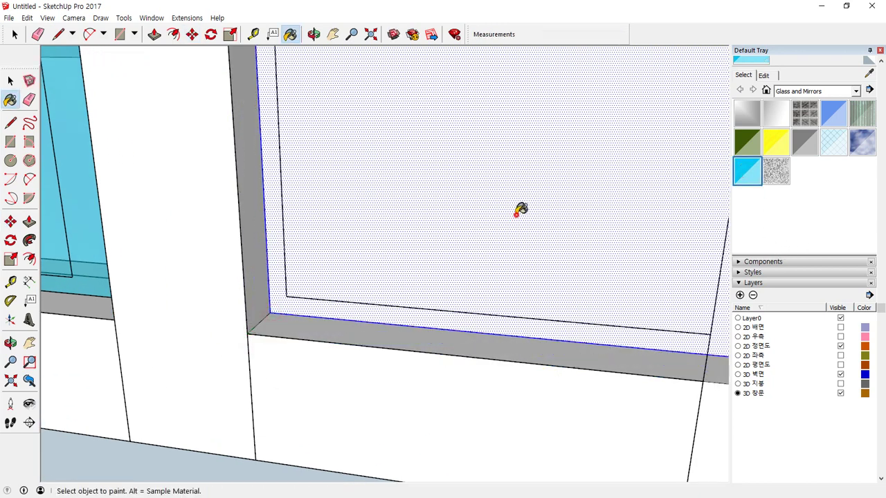
pyautogui.click(519, 210)
pyautogui.scroll(-3, 496, 277)
pyautogui.press('space')
pyautogui.rightClick(511, 213)
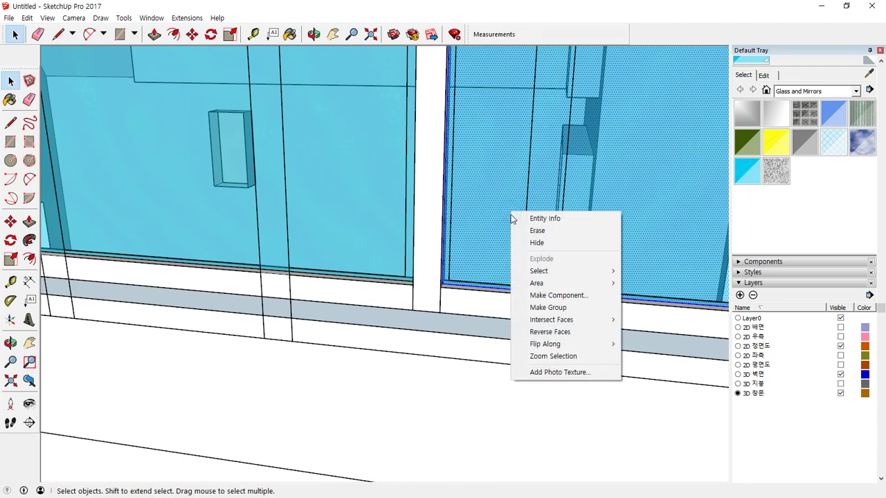
pyautogui.click(495, 244)
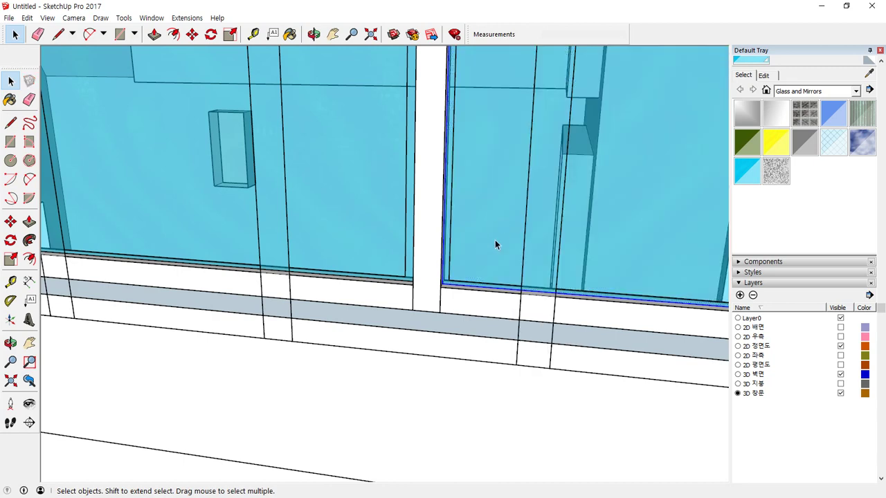
pyautogui.rightClick(495, 307)
pyautogui.press('Escape')
# Move the right sash 60 mm back into the outer frame along the green axis, starting from its lower-right corner
pyautogui.moveTo(499, 296); pyautogui.dragTo(593, 331, button='middle')
pyautogui.scroll(10, 568, 286)
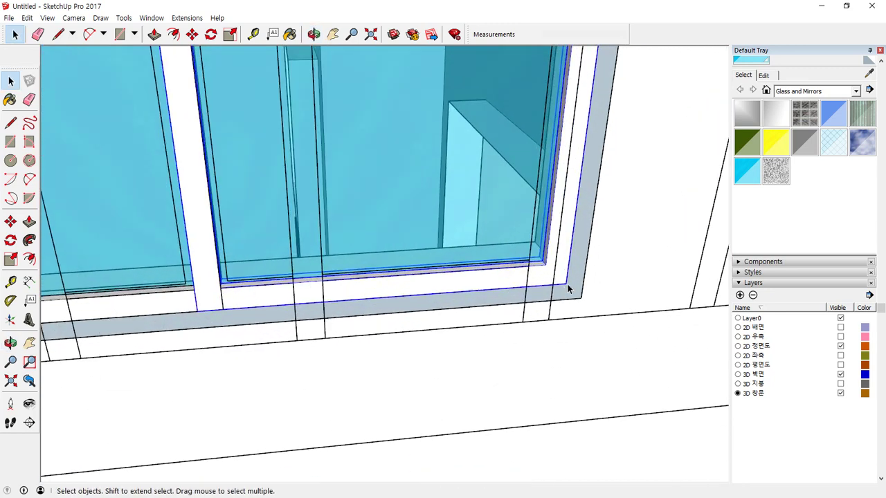
pyautogui.moveTo(567, 277); pyautogui.dragTo(556, 270, button='middle')
pyautogui.press('m')
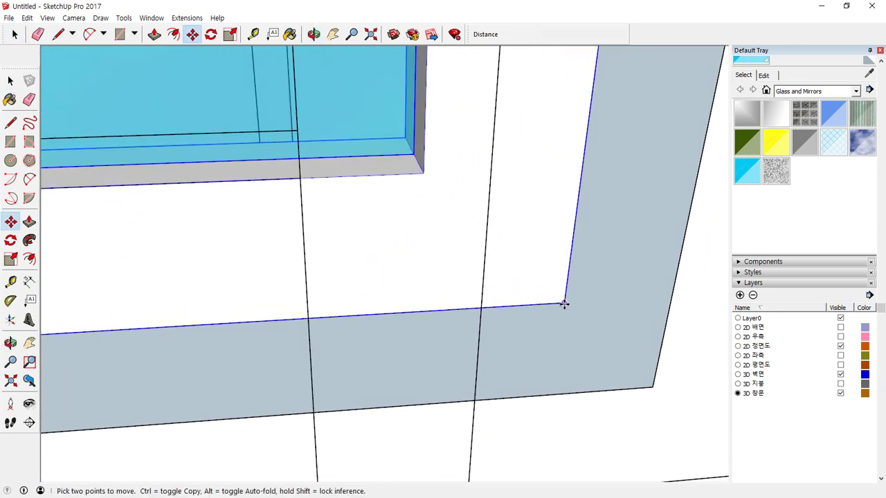
pyautogui.moveTo(565, 302); pyautogui.dragTo(487, 202)
pyautogui.moveTo(487, 202)
pyautogui.mouseDown(button='middle')
pyautogui.moveTo(487, 219)
pyautogui.moveTo(498, 194)
pyautogui.mouseUp(button='middle')
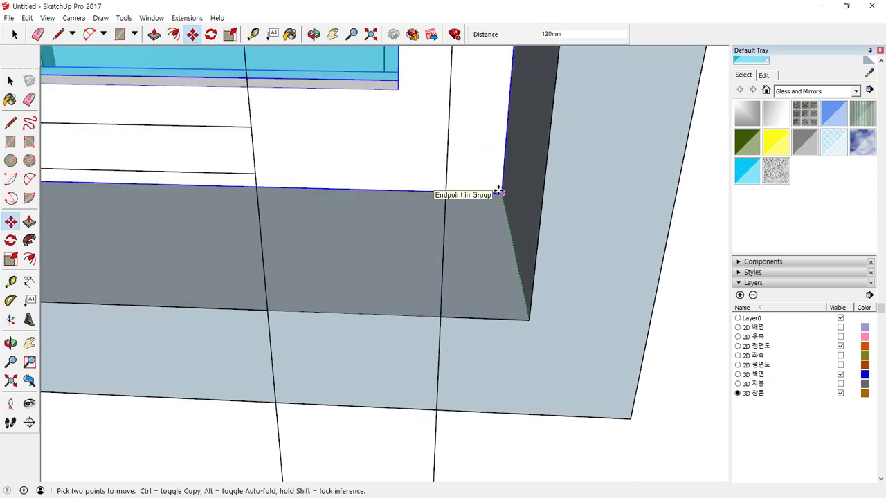
pyautogui.moveTo(498, 191); pyautogui.dragTo(503, 204)
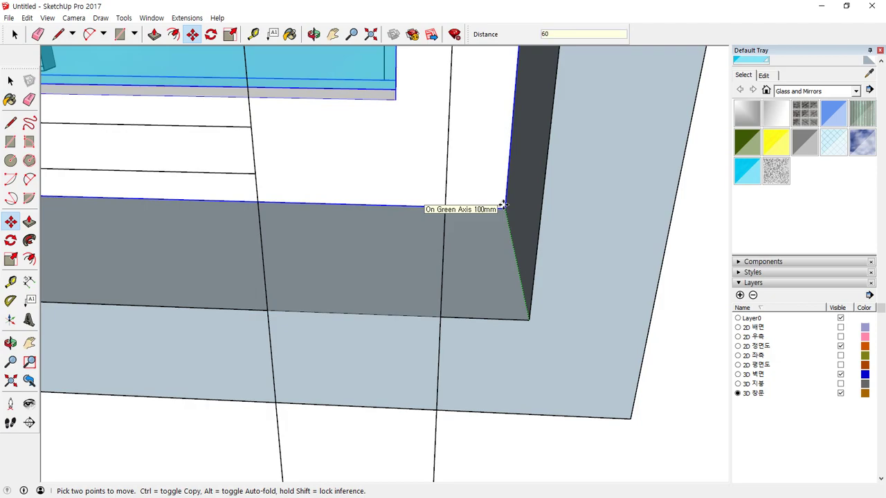
# From the interior side, move the wide left sash 40 mm toward the exterior and 60 mm back toward the interior
pyautogui.moveTo(491, 273); pyautogui.dragTo(400, 263, button='middle')
pyautogui.keyDown('shift'); pyautogui.moveTo(661, 182); pyautogui.dragTo(117, 420, button='middle'); pyautogui.keyUp('shift')
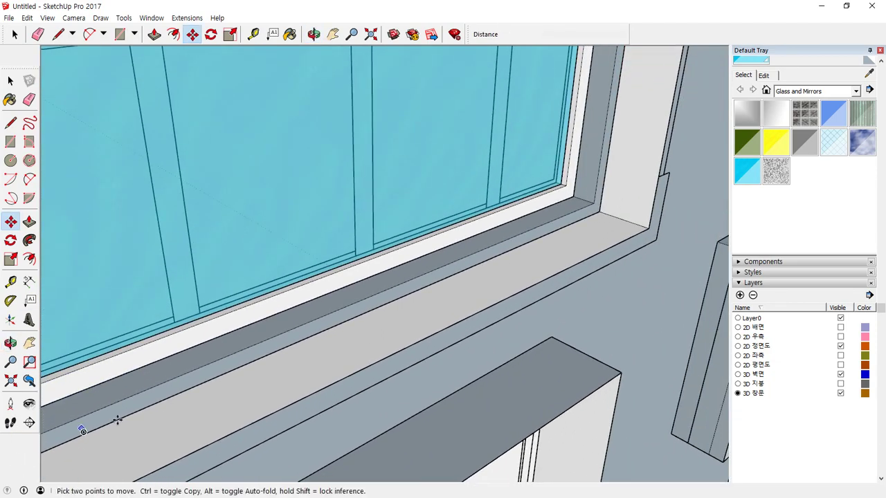
pyautogui.keyDown('shift'); pyautogui.moveTo(476, 263); pyautogui.dragTo(214, 376, button='middle'); pyautogui.keyUp('shift')
pyautogui.scroll(2, 376, 290)
pyautogui.press('space')
pyautogui.scroll(1, 398, 284)
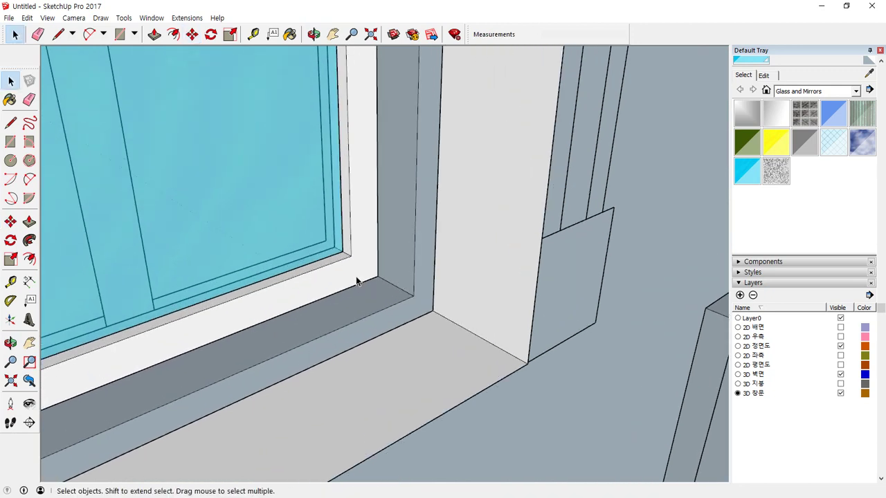
pyautogui.press('m')
pyautogui.click(376, 275)
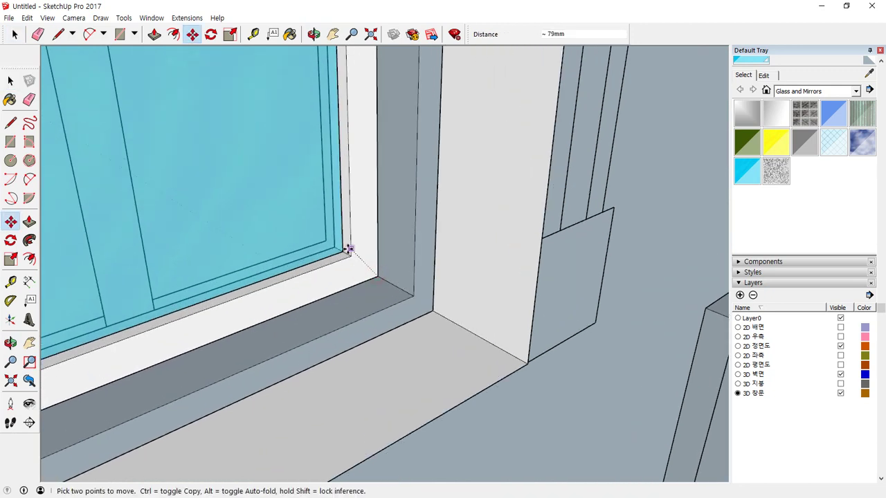
pyautogui.press('space')
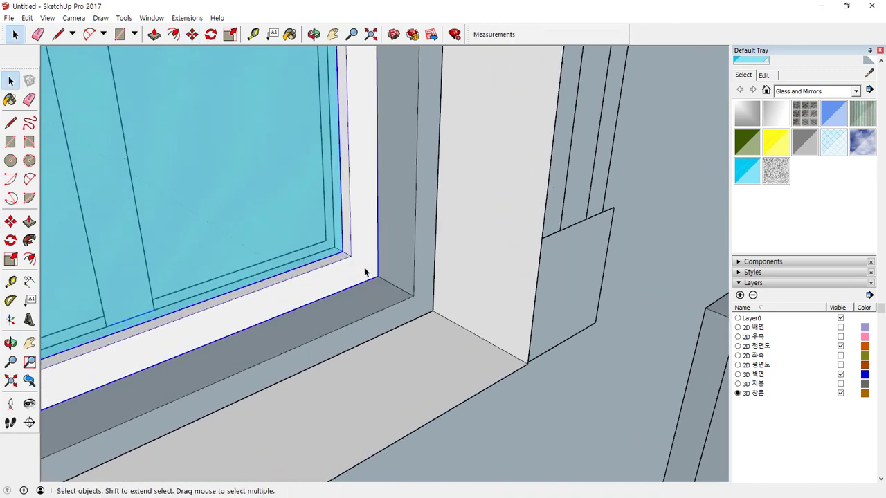
pyautogui.press('m')
pyautogui.click(376, 276)
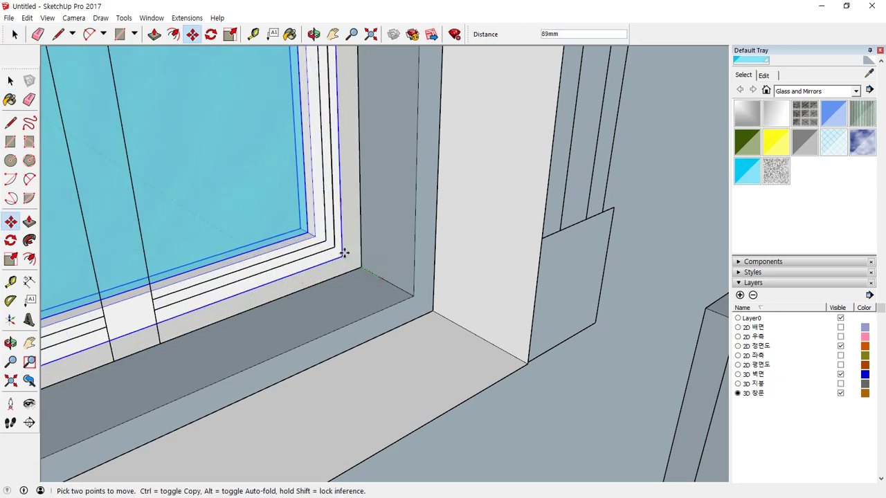
pyautogui.click(360, 267)
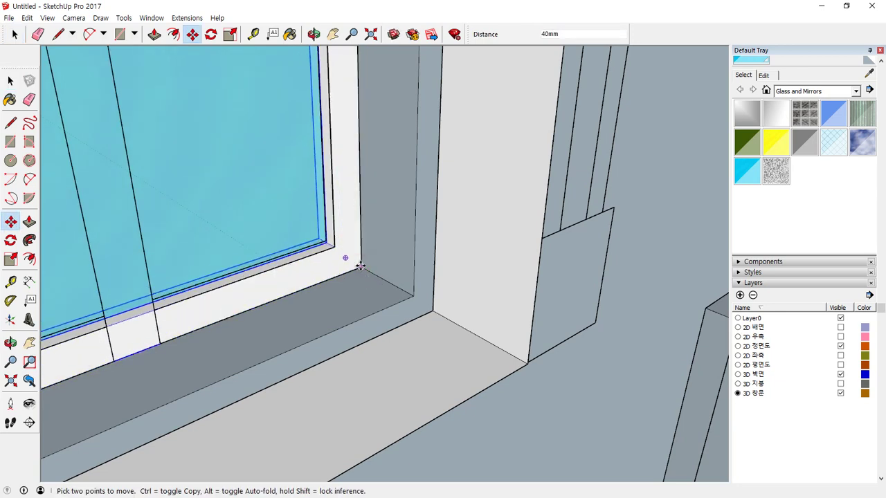
pyautogui.click(360, 268)
pyautogui.click(375, 275)
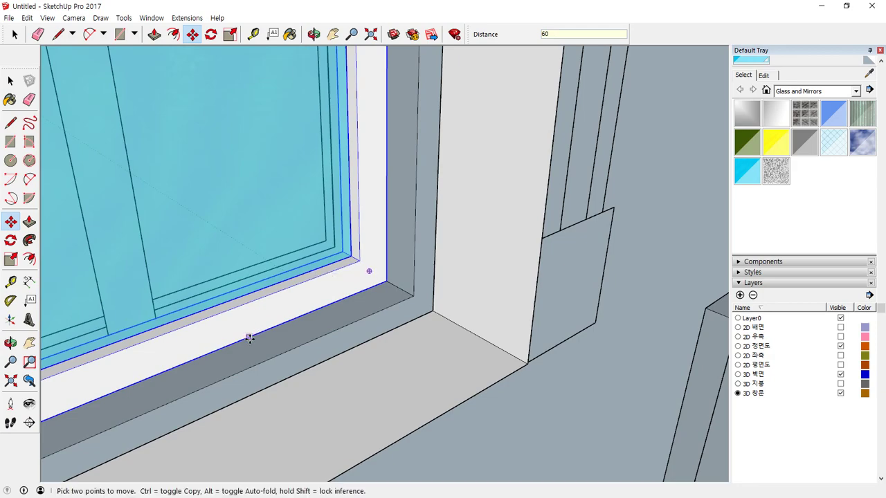
# Select both sashes together with the outer frame and group them as one window
pyautogui.scroll(-3, 249, 336)
pyautogui.keyDown('shift'); pyautogui.moveTo(253, 333); pyautogui.dragTo(564, 457, button='middle'); pyautogui.keyUp('shift')
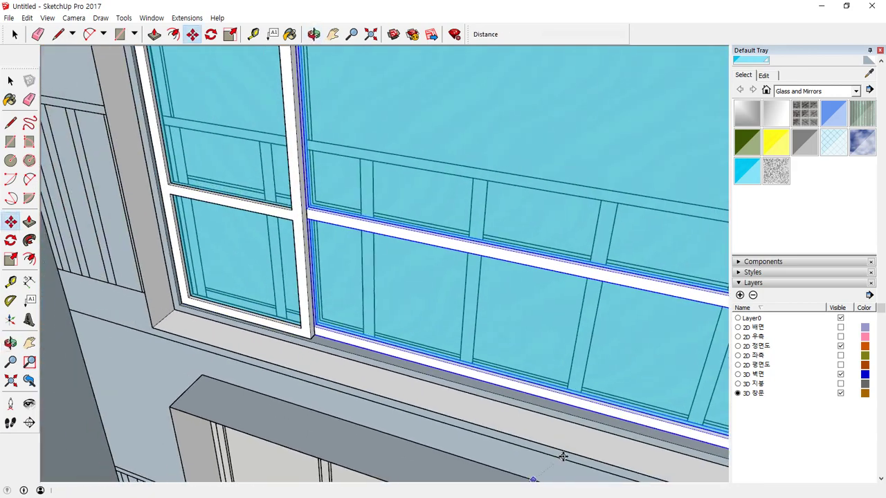
pyautogui.scroll(3, 322, 331)
pyautogui.scroll(-3, 326, 332)
pyautogui.press('space')
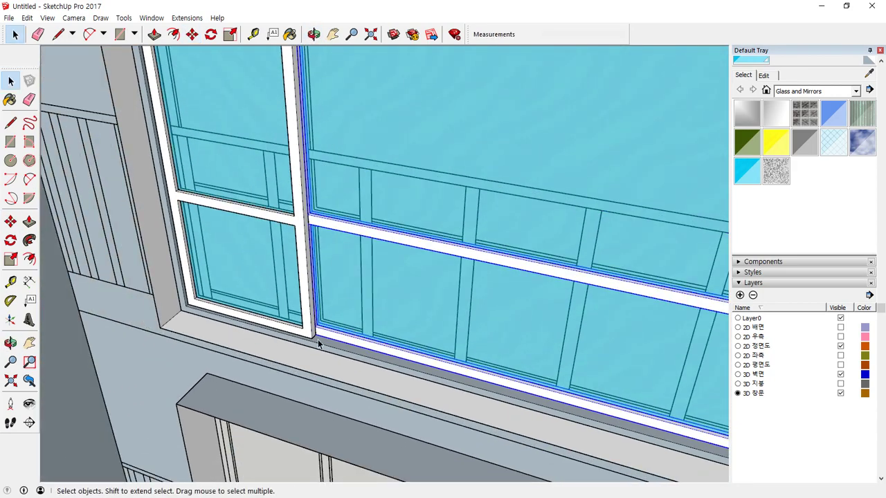
pyautogui.click(229, 168)
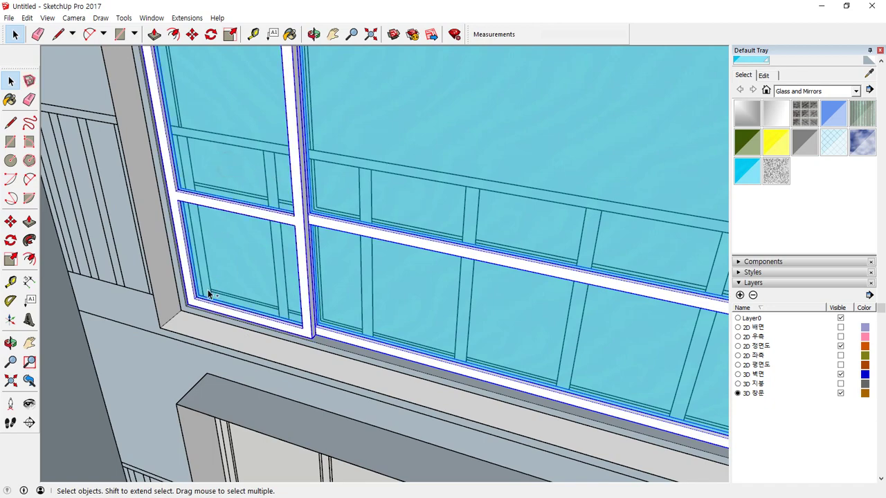
pyautogui.scroll(5, 207, 289)
pyautogui.rightClick(201, 319)
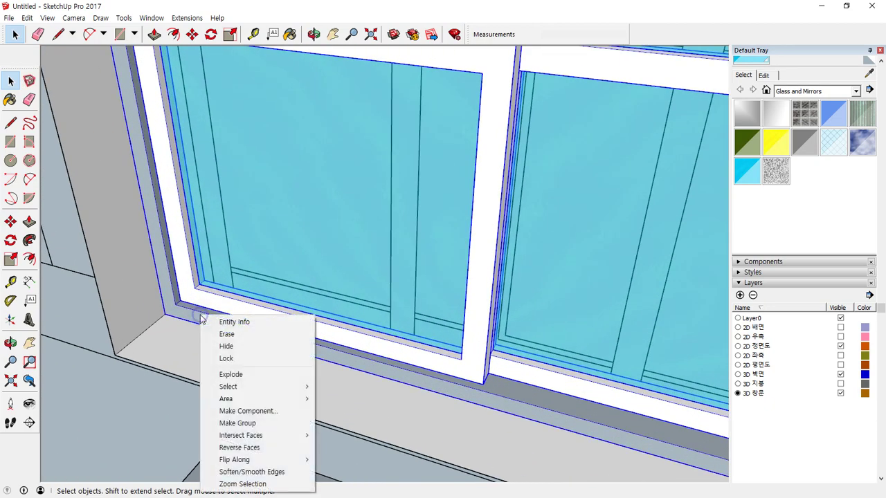
pyautogui.press('g')
# Move the complete window group 100 mm back into the wall opening along the green axis
pyautogui.scroll(3, 185, 319)
pyautogui.moveTo(601, 318); pyautogui.dragTo(196, 300, button='middle')
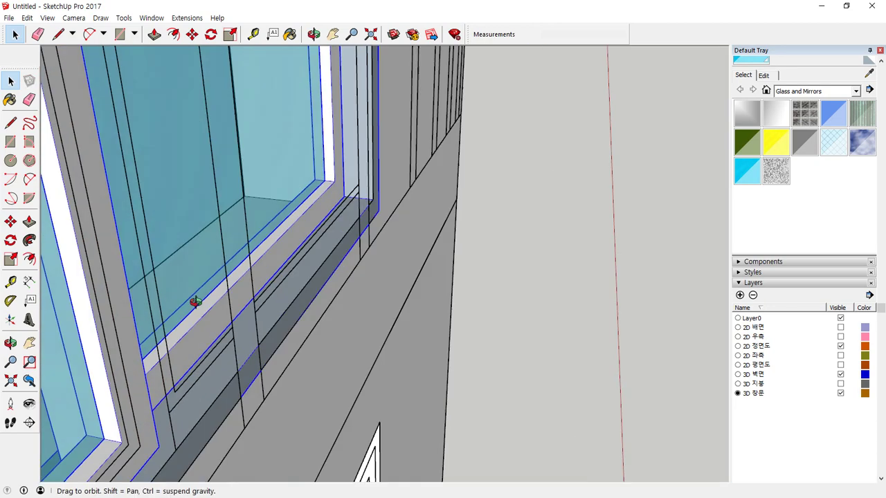
pyautogui.moveTo(614, 229); pyautogui.dragTo(335, 221, button='middle')
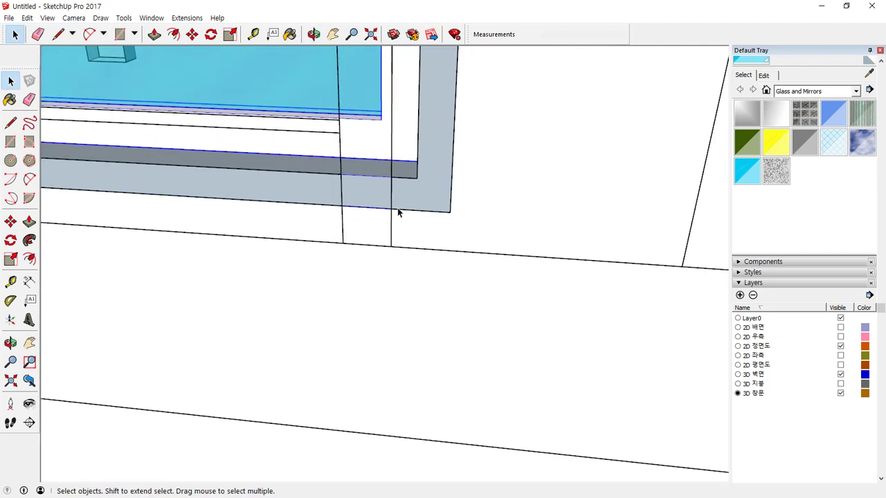
pyautogui.scroll(2, 398, 213)
pyautogui.moveTo(392, 223); pyautogui.dragTo(458, 220, button='middle')
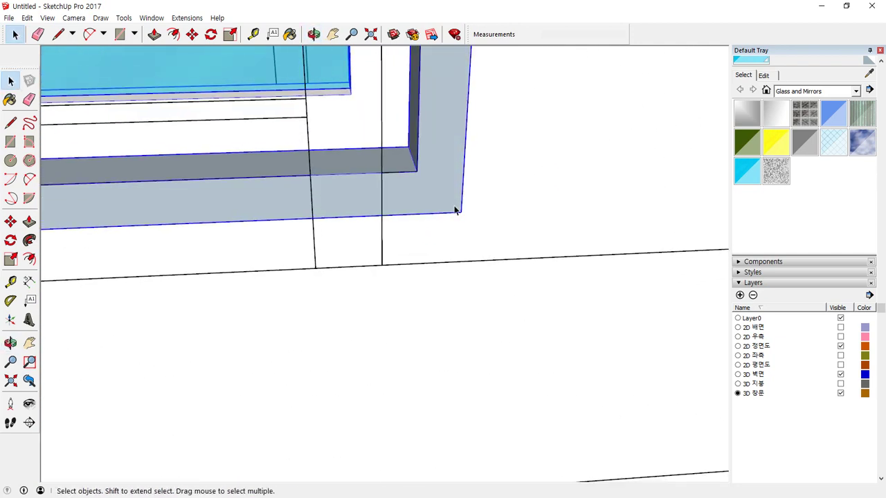
pyautogui.press('m')
pyautogui.click(459, 211)
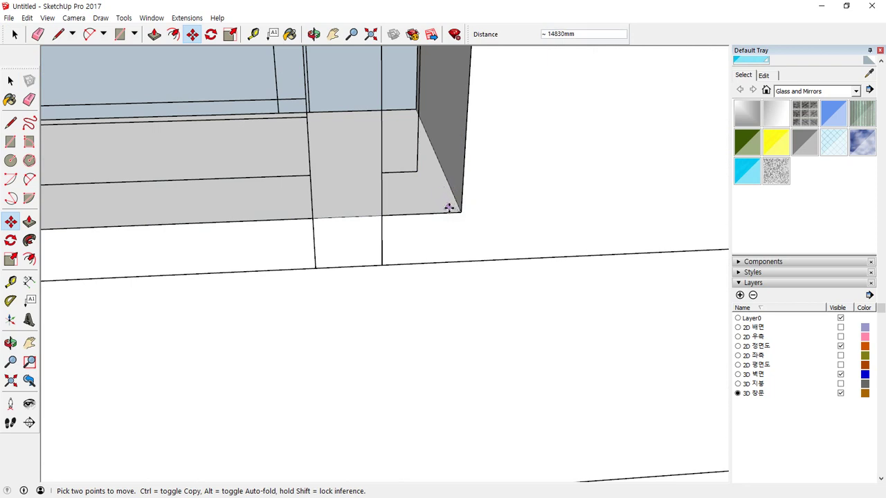
pyautogui.press('Escape')
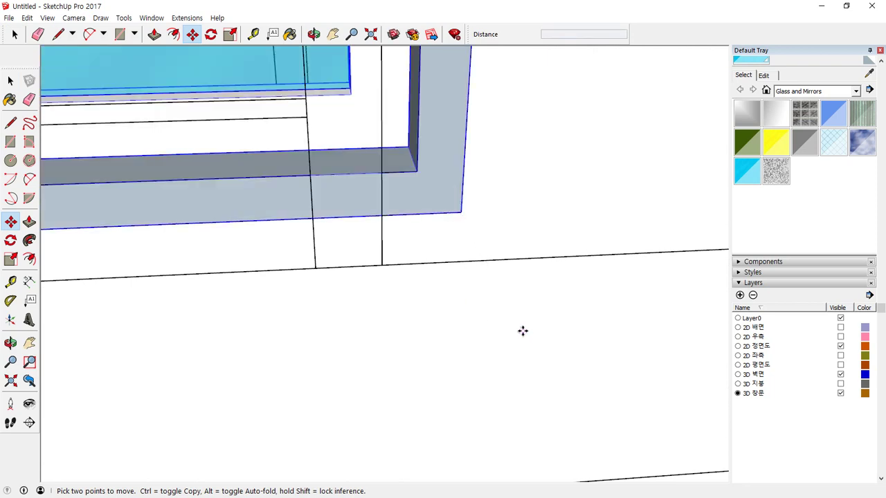
pyautogui.click(461, 211)
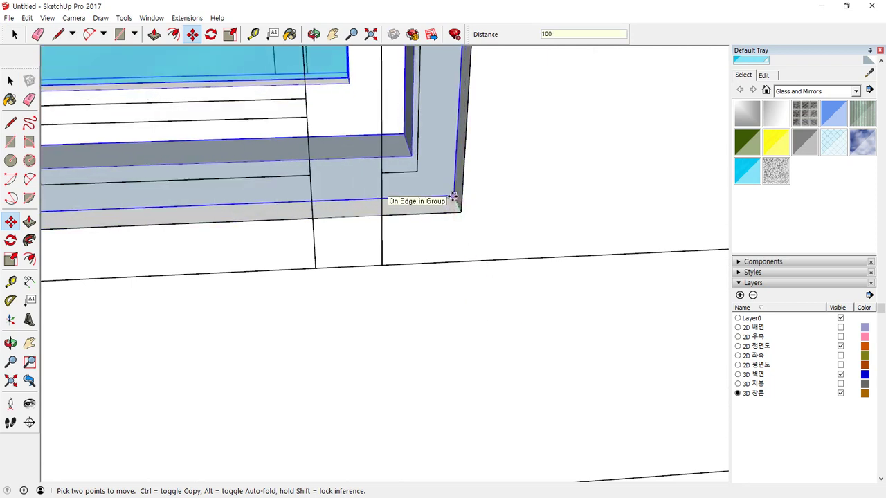
pyautogui.write('100')
pyautogui.press('Return')
# Copy the window group straight down at 2800 mm spacing into the balcony openings of the two lower floors
pyautogui.scroll(-5, 477, 284)
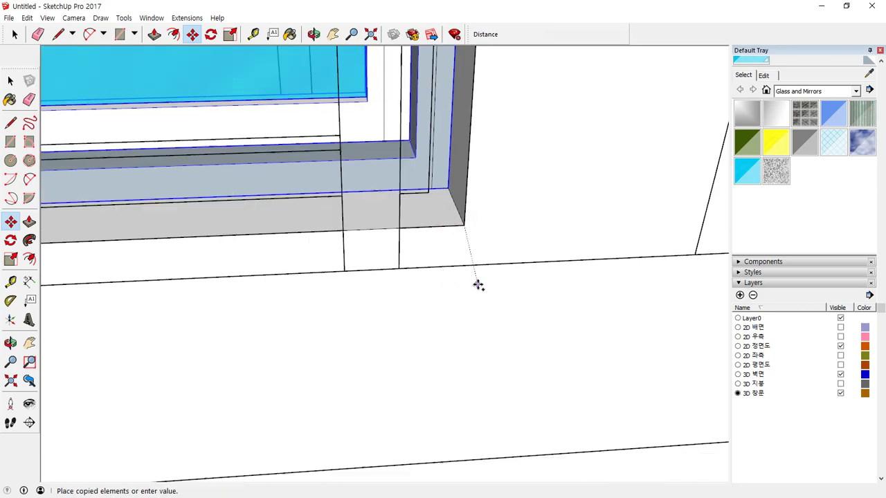
pyautogui.moveTo(477, 289); pyautogui.dragTo(501, 192, button='middle')
pyautogui.scroll(3, 430, 340)
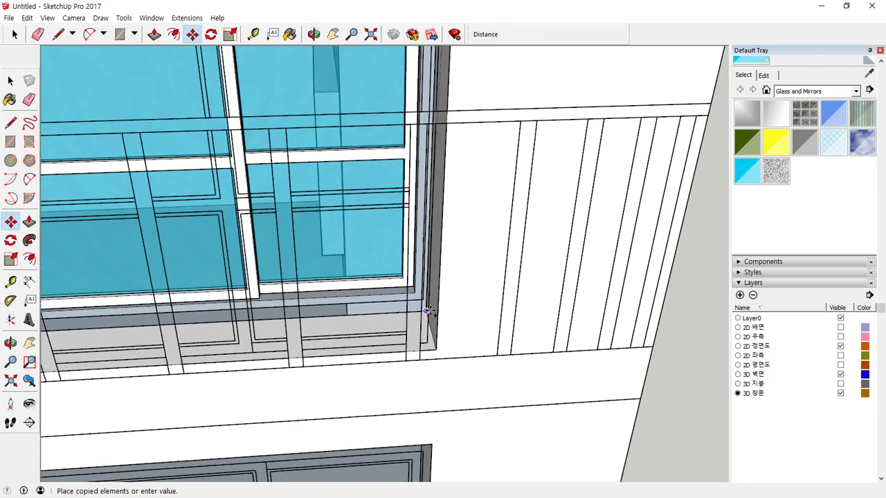
pyautogui.click(436, 360)
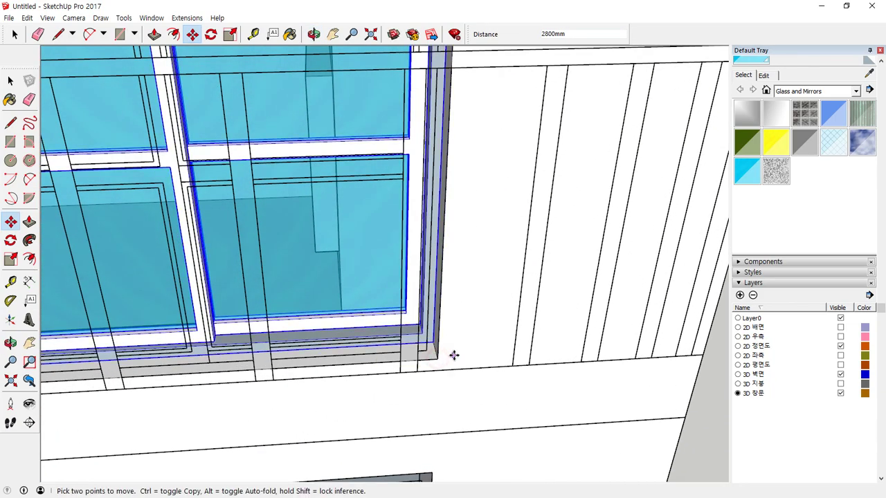
pyautogui.scroll(-6, 447, 364)
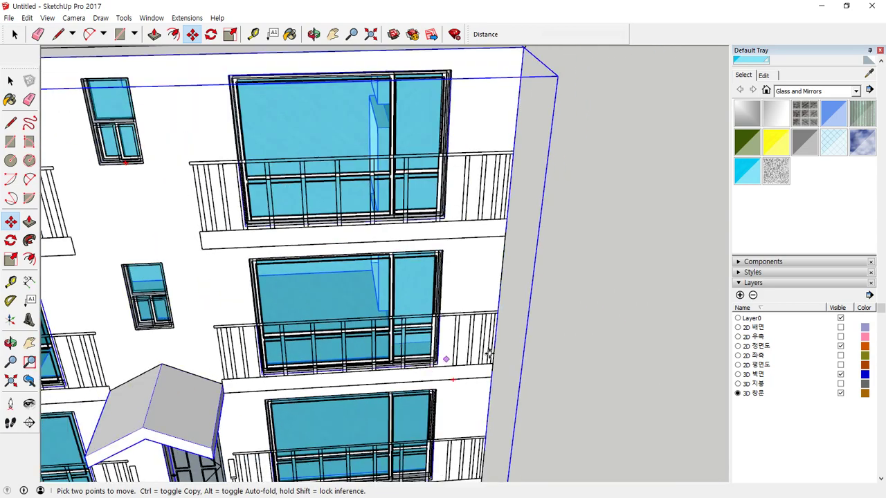
pyautogui.press('space')
pyautogui.moveTo(381, 403); pyautogui.dragTo(363, 306, button='middle')
pyautogui.scroll(-4, 380, 297)
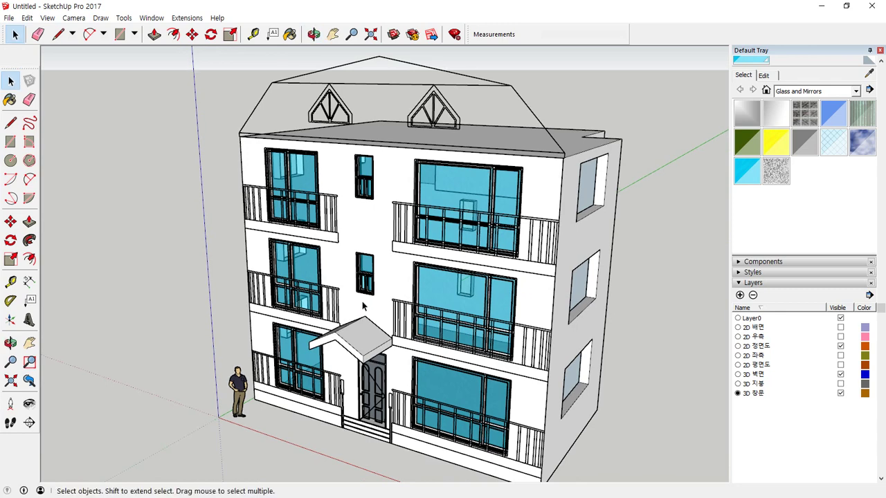